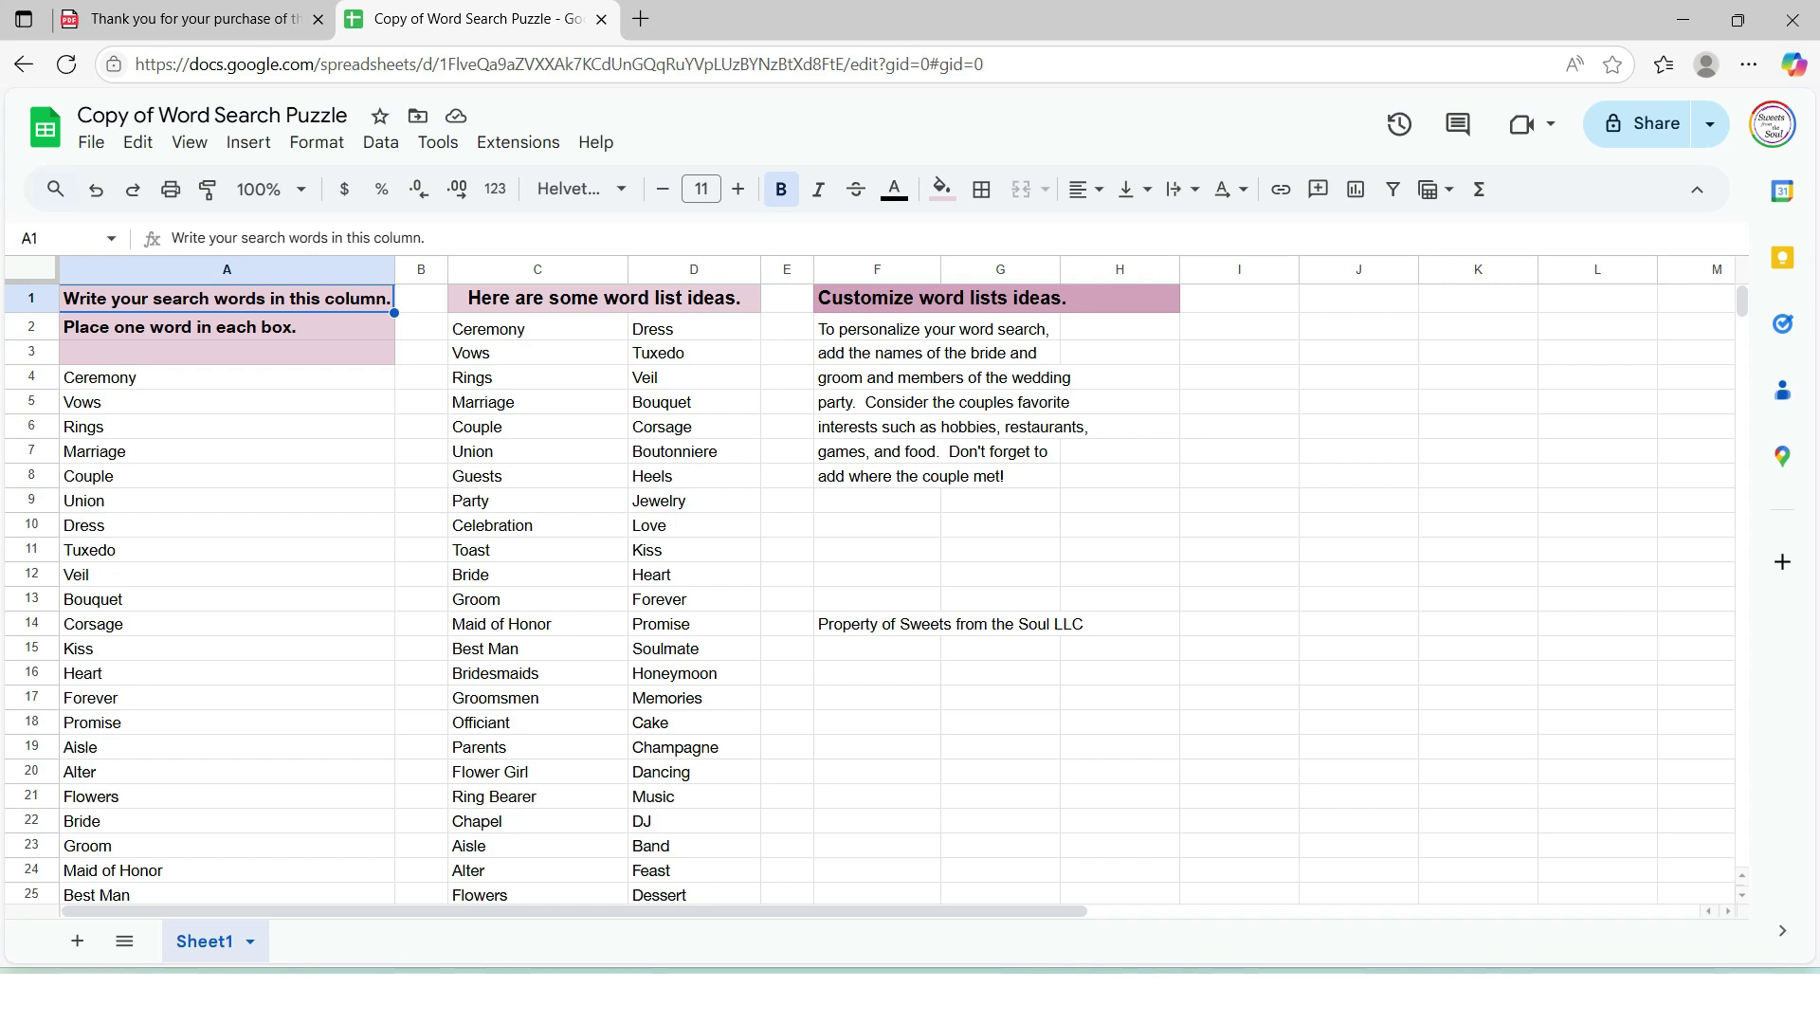
# Replace "Union" in cell A9 of the search word column with a person's first name
pyautogui.moveTo(227, 377); pyautogui.dragTo(226, 743)
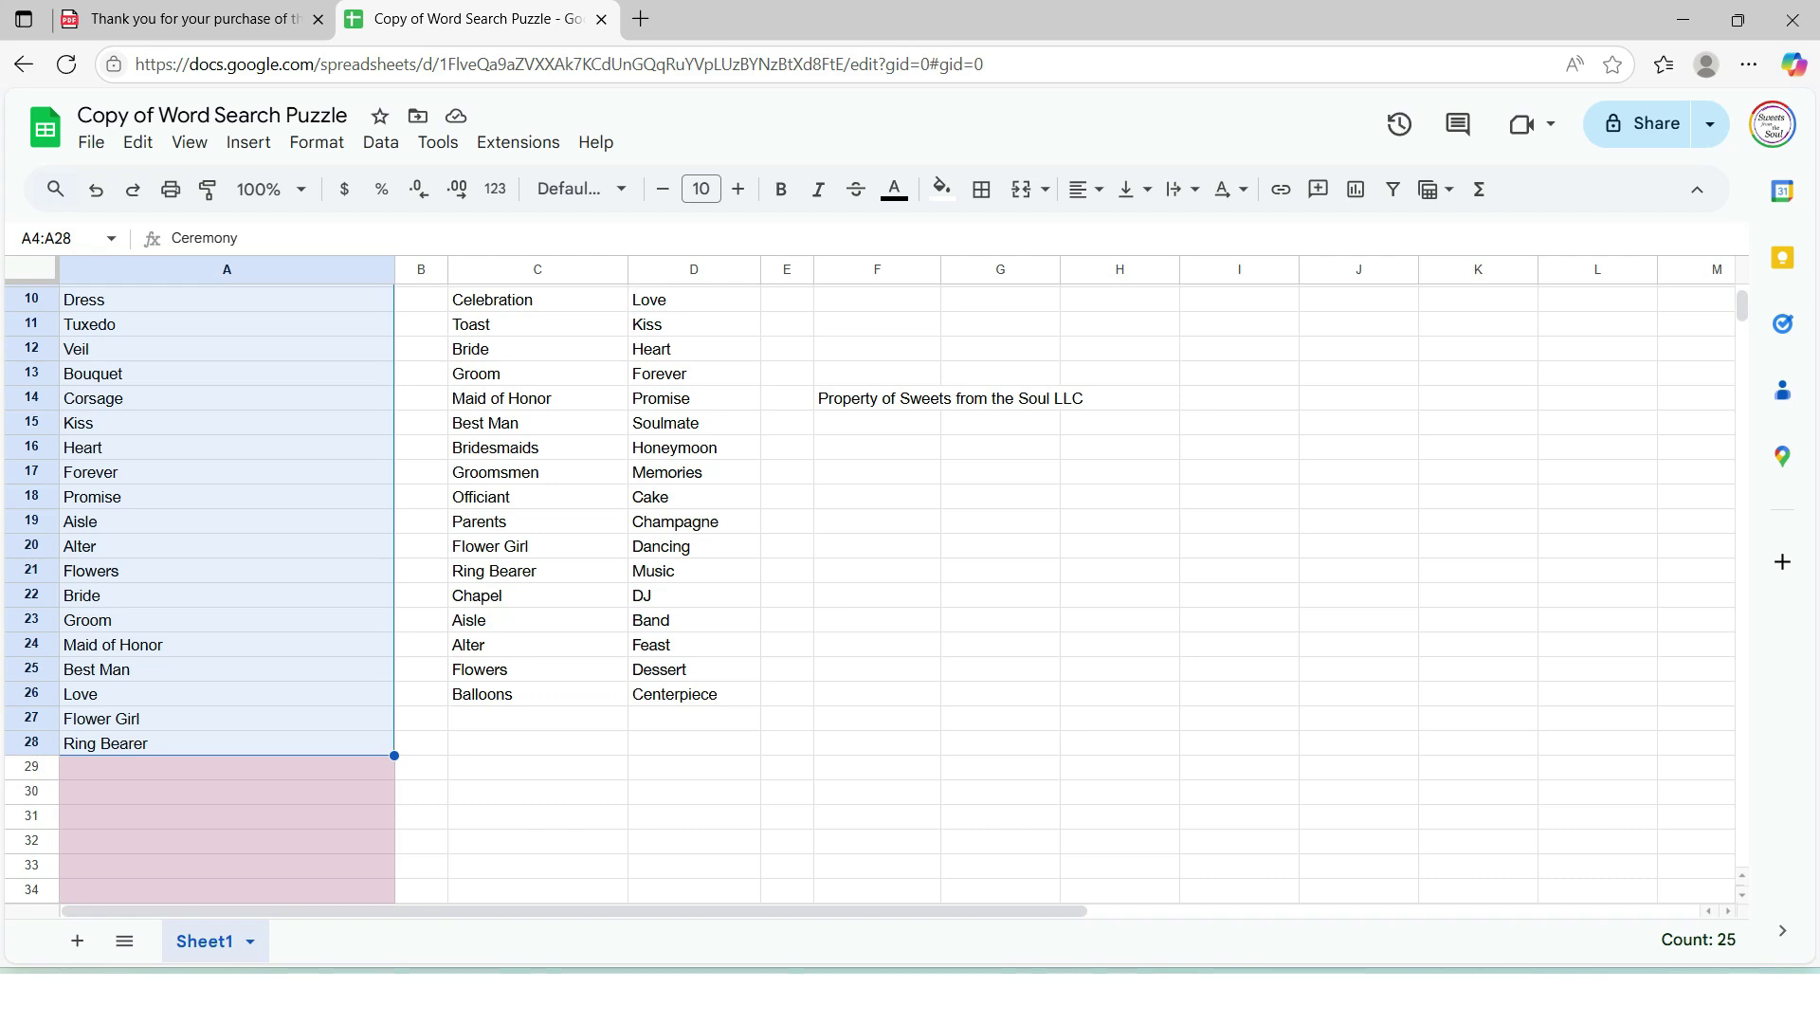
pyautogui.scroll(3, 32, 609)
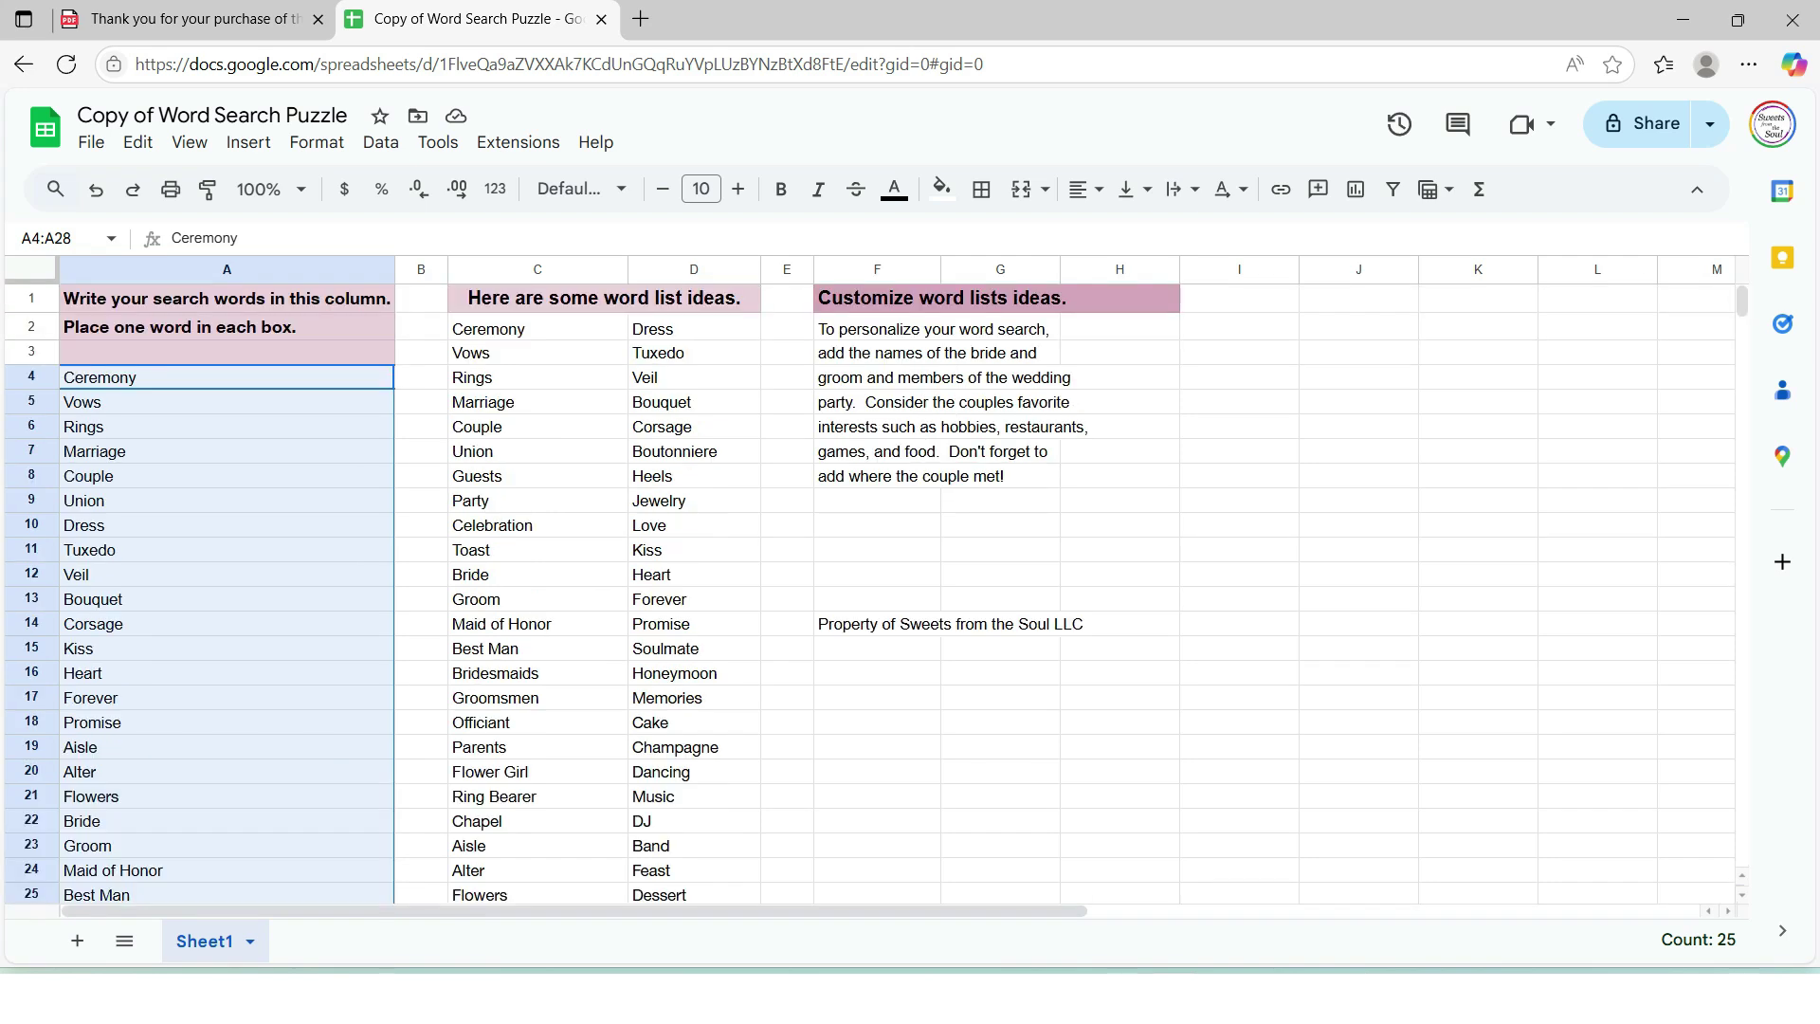
pyautogui.doubleClick(227, 501)
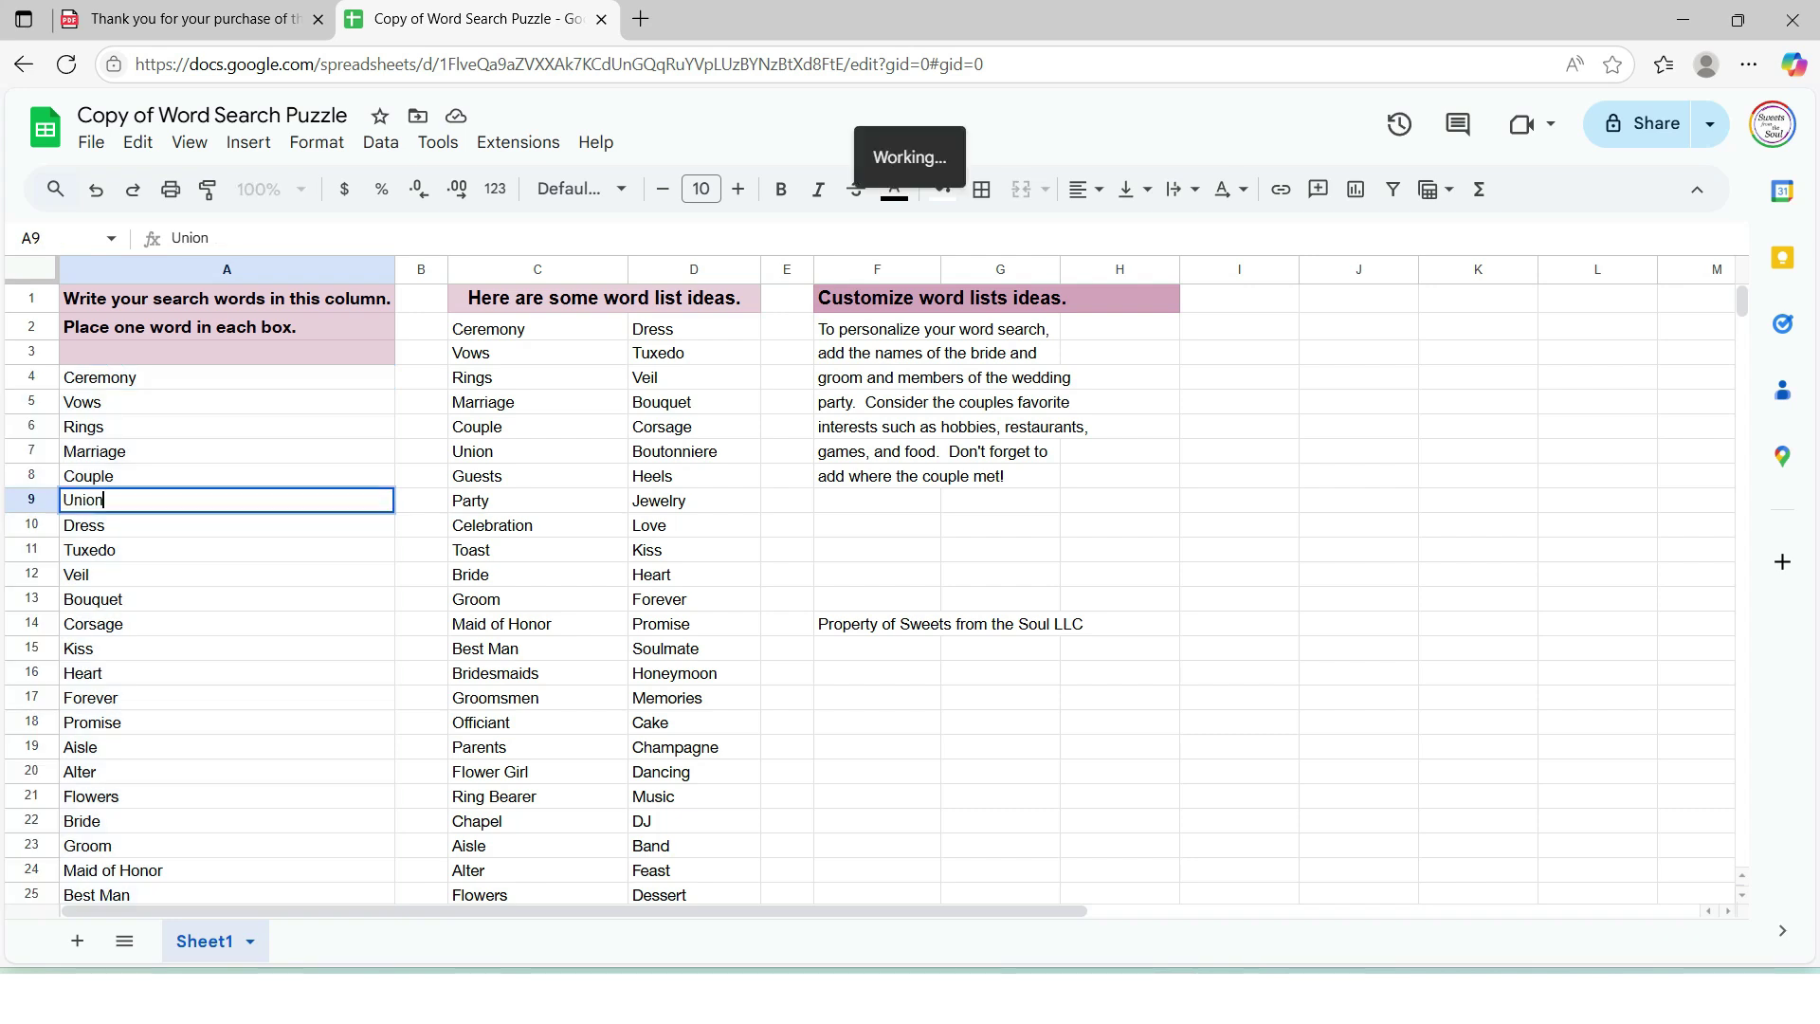
pyautogui.press('BackSpace')
pyautogui.press('BackSpace')
pyautogui.press('BackSpace')
pyautogui.press('BackSpace')
pyautogui.press('BackSpace')
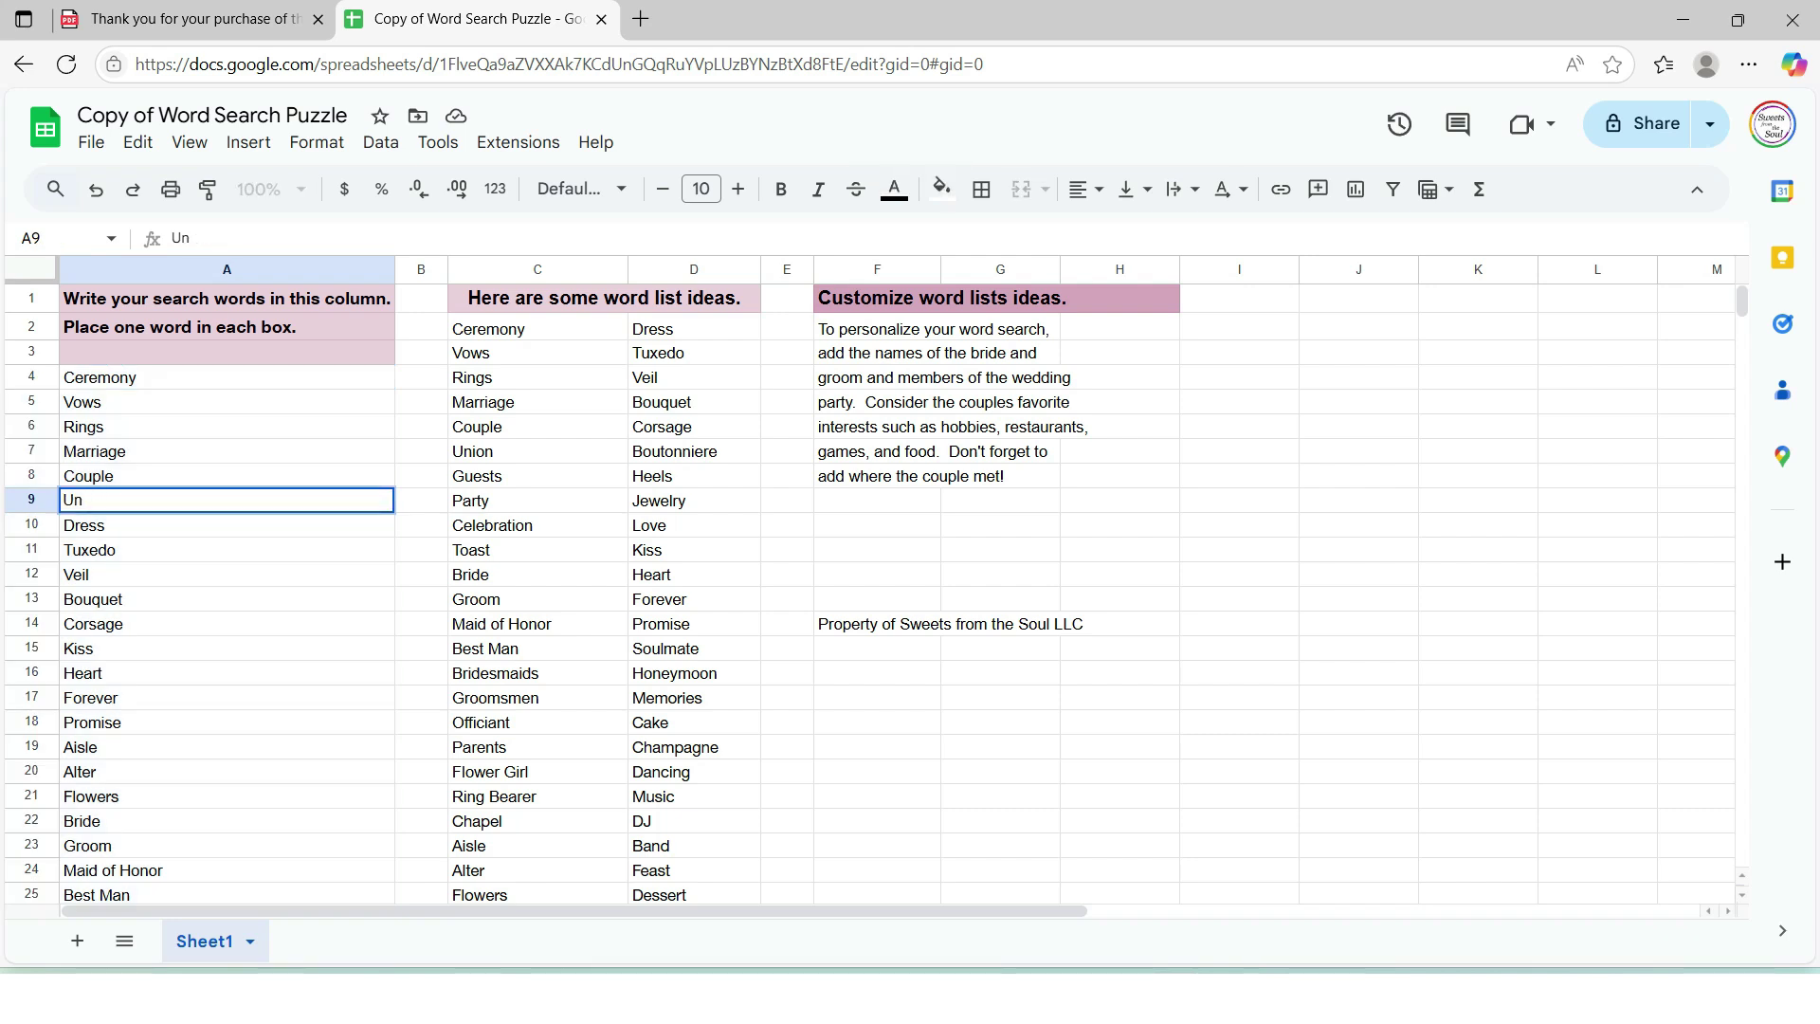
pyautogui.write('John')
# Replace "Heart" in cell A16 with a second person's first name
pyautogui.click(227, 673)
pyautogui.press('Delete')
pyautogui.write('Sue')
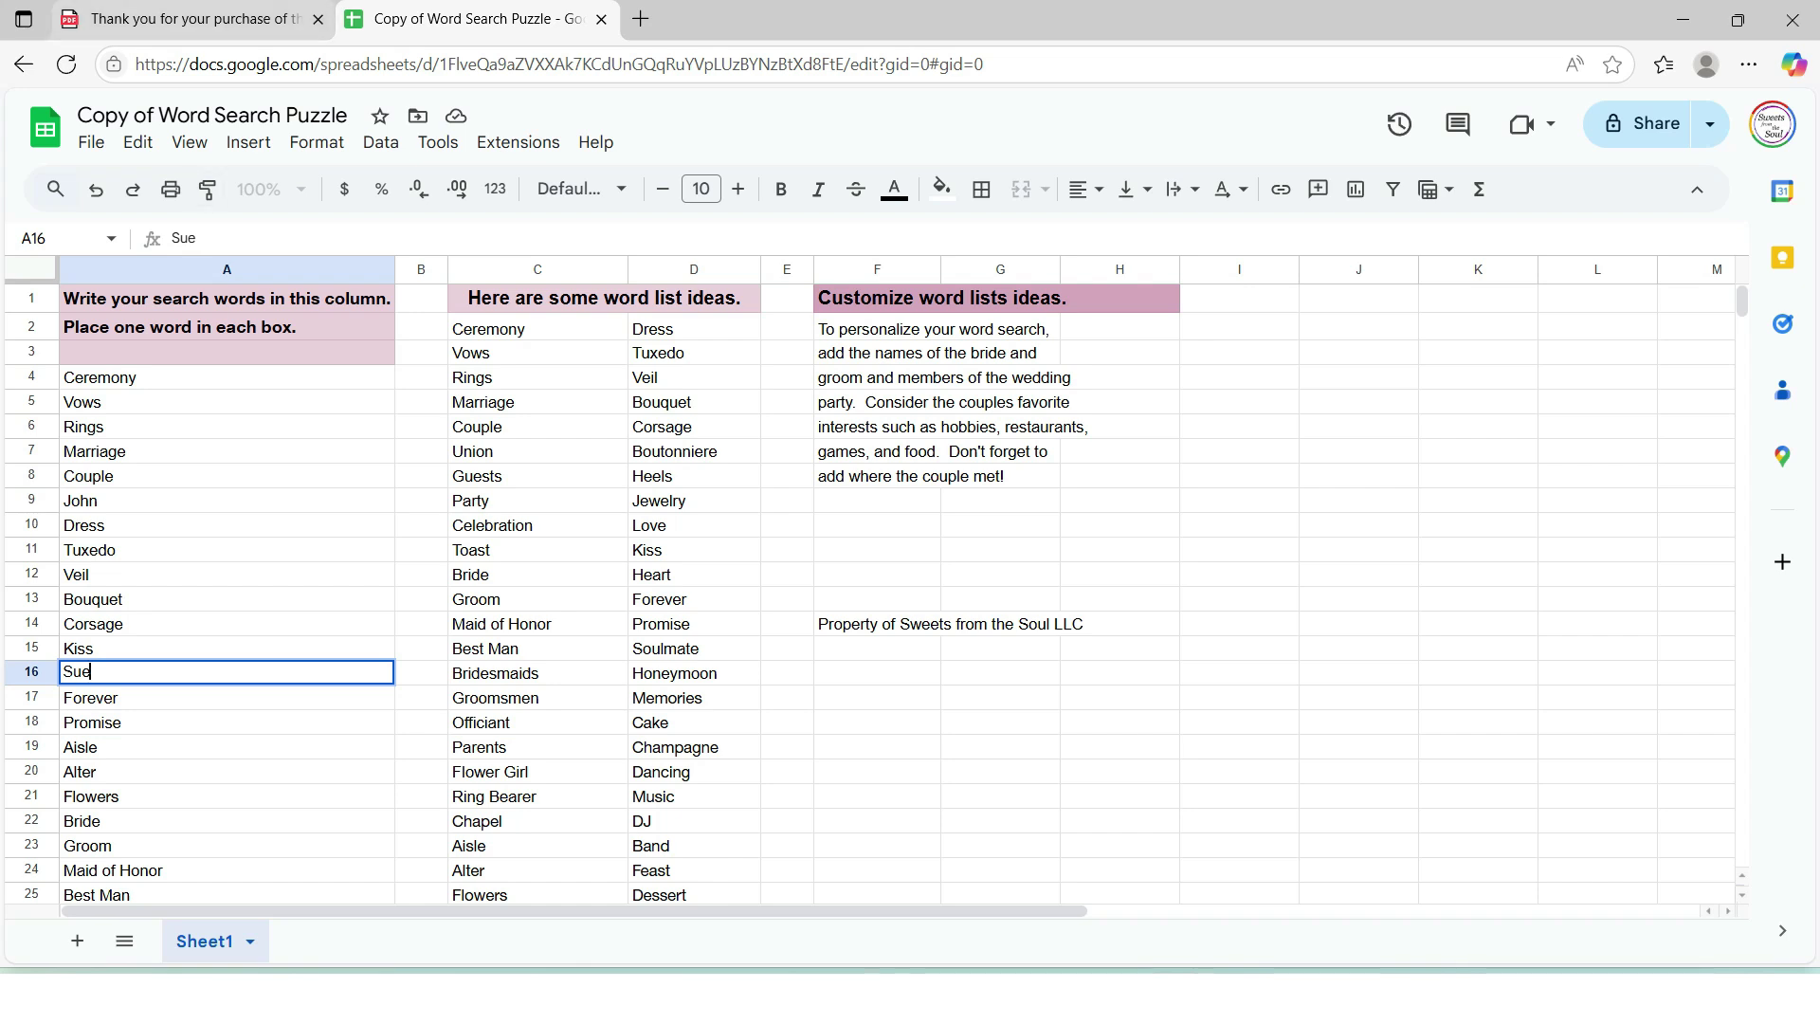
# Open the Word Search Generator linked in the purchase PDF and clear all the sample words from its word list
pyautogui.hotkey('ctrl', 'Tab')
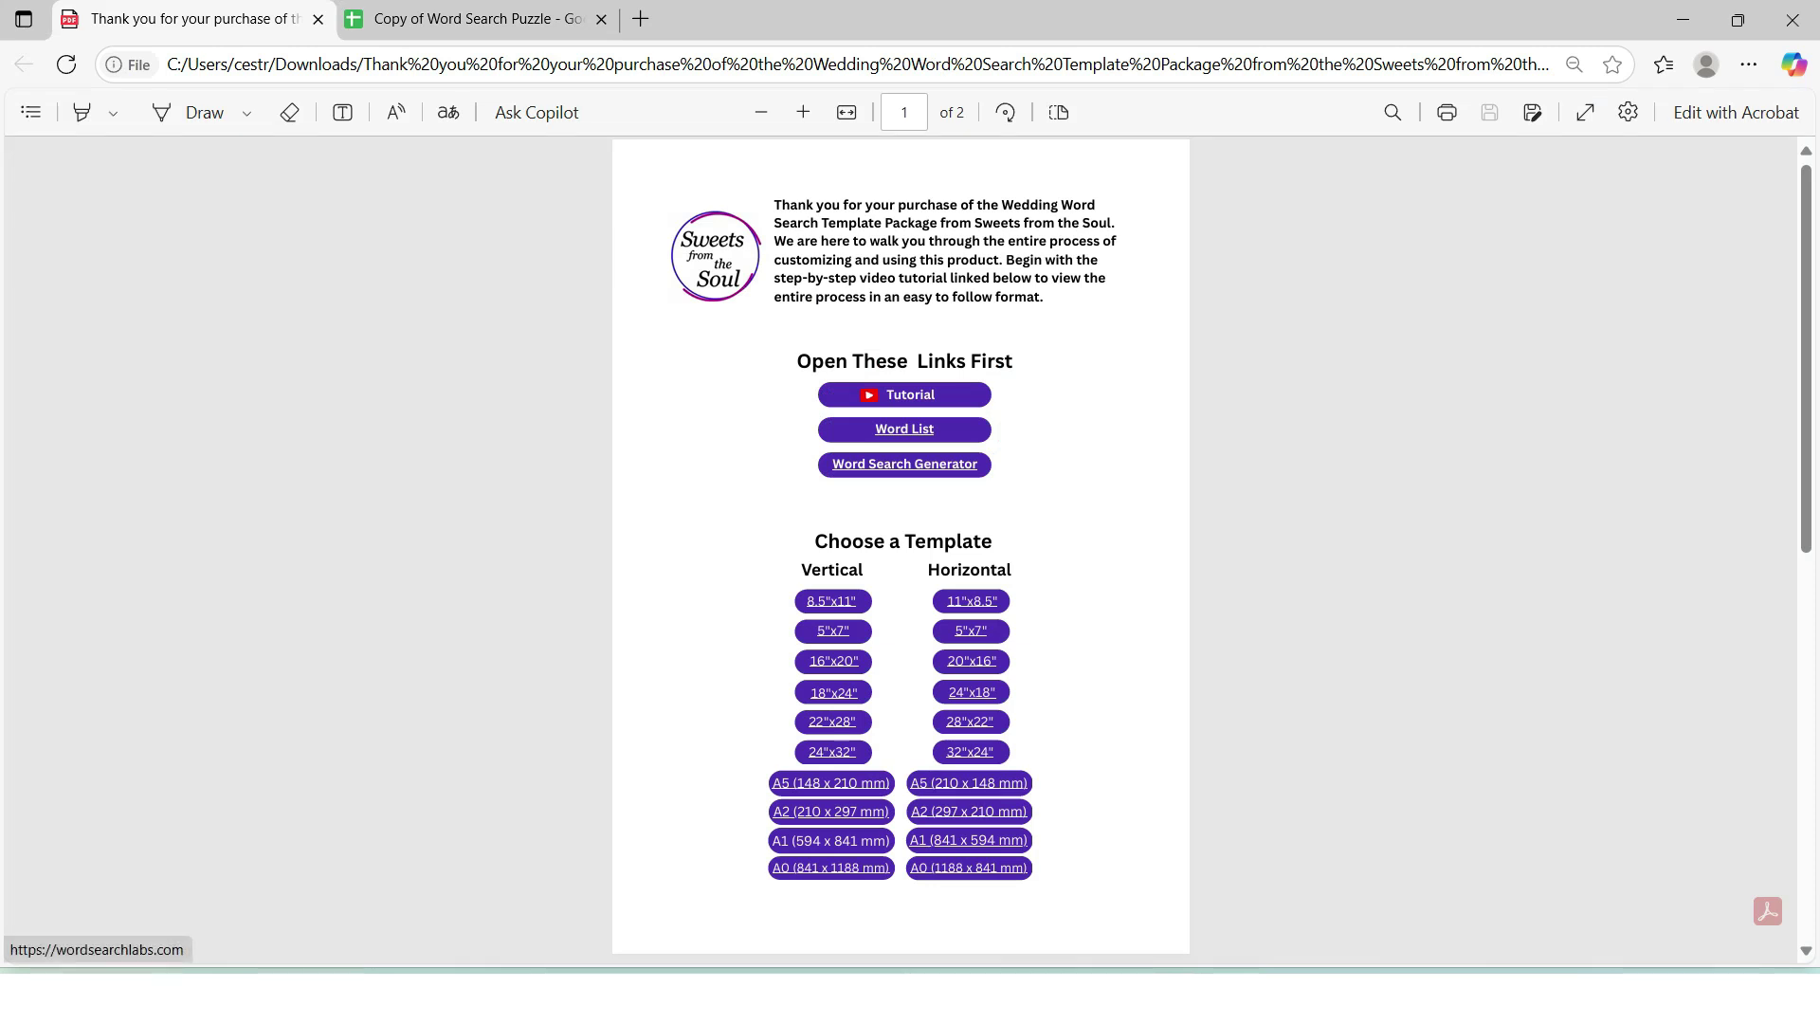
pyautogui.click(904, 464)
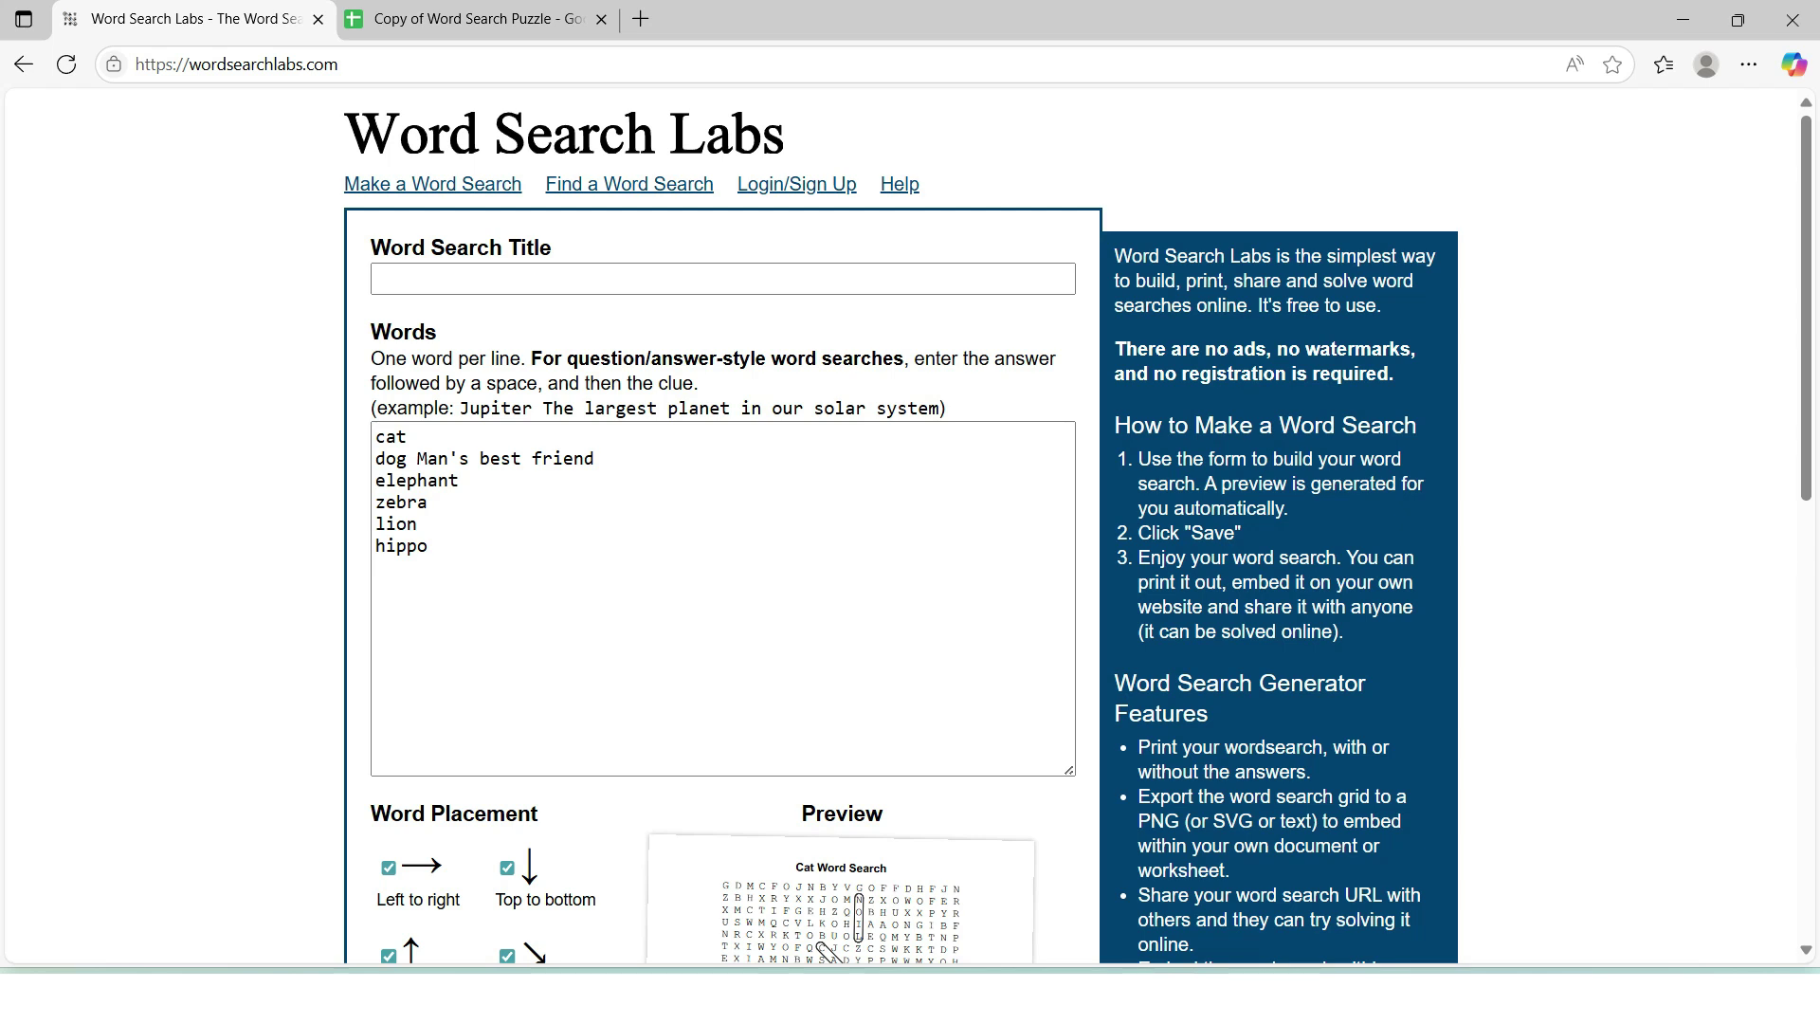
pyautogui.moveTo(432, 547); pyautogui.dragTo(376, 436)
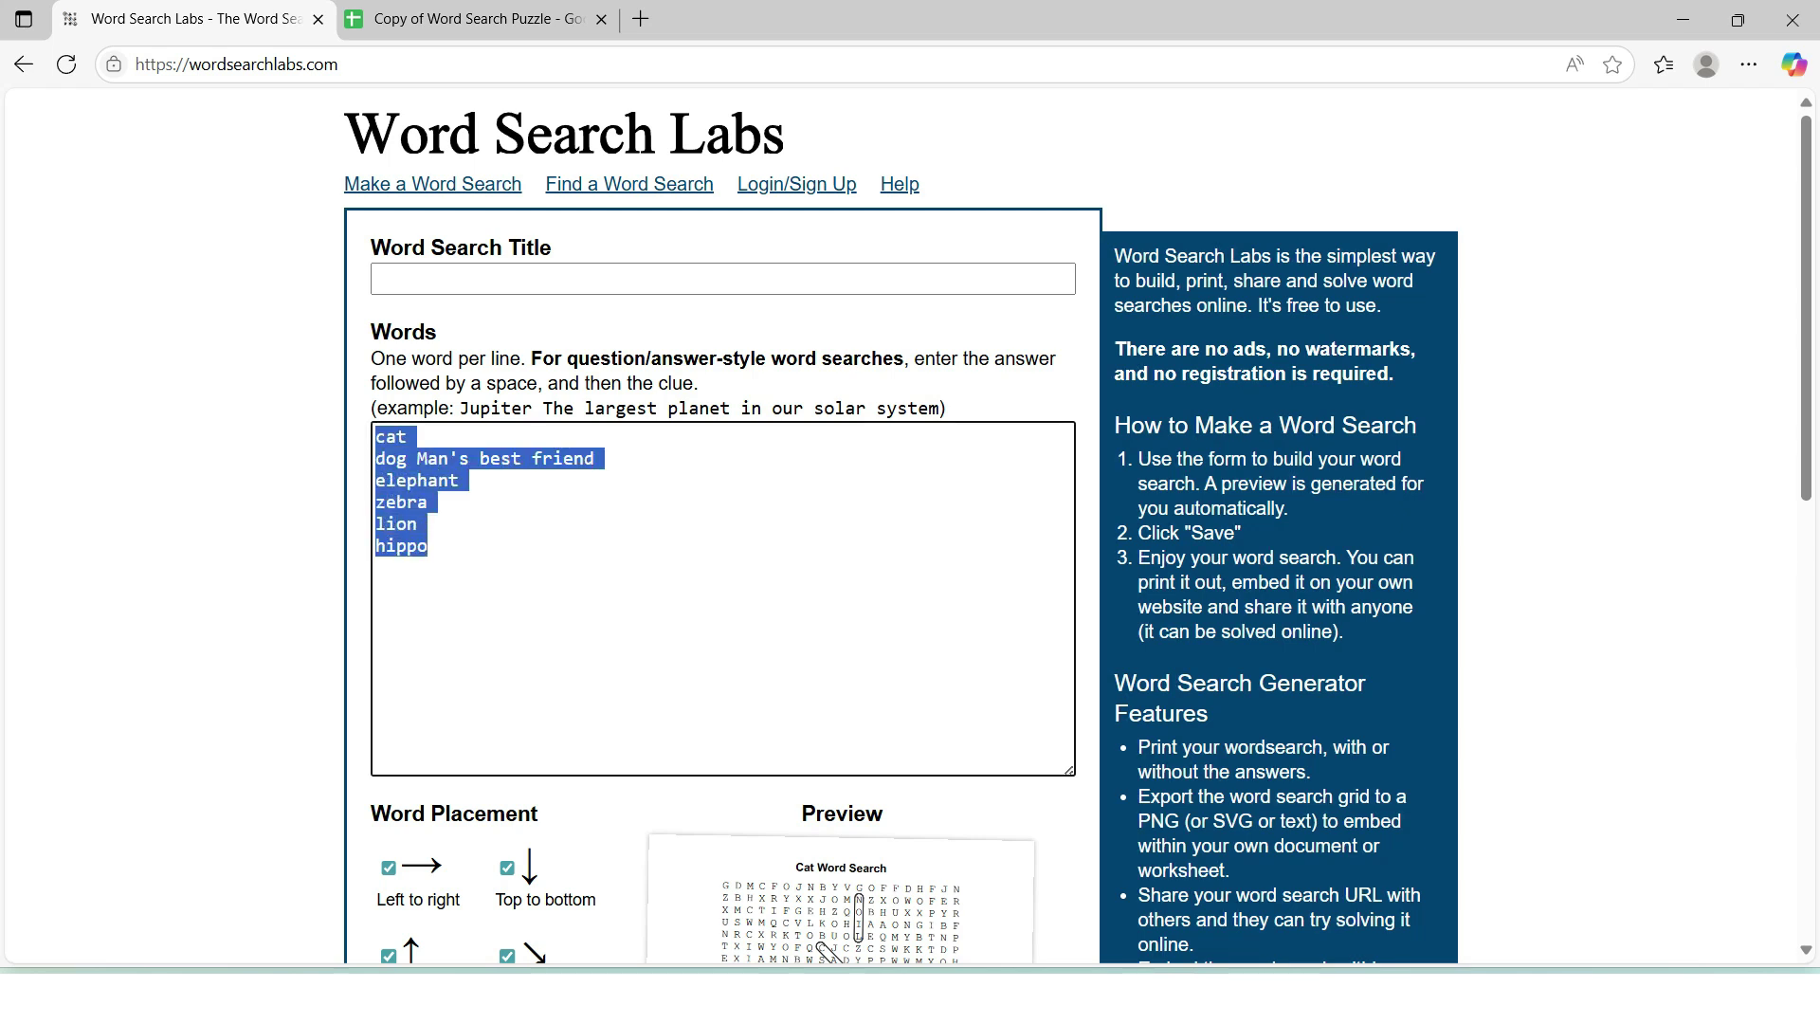
pyautogui.press('BackSpace')
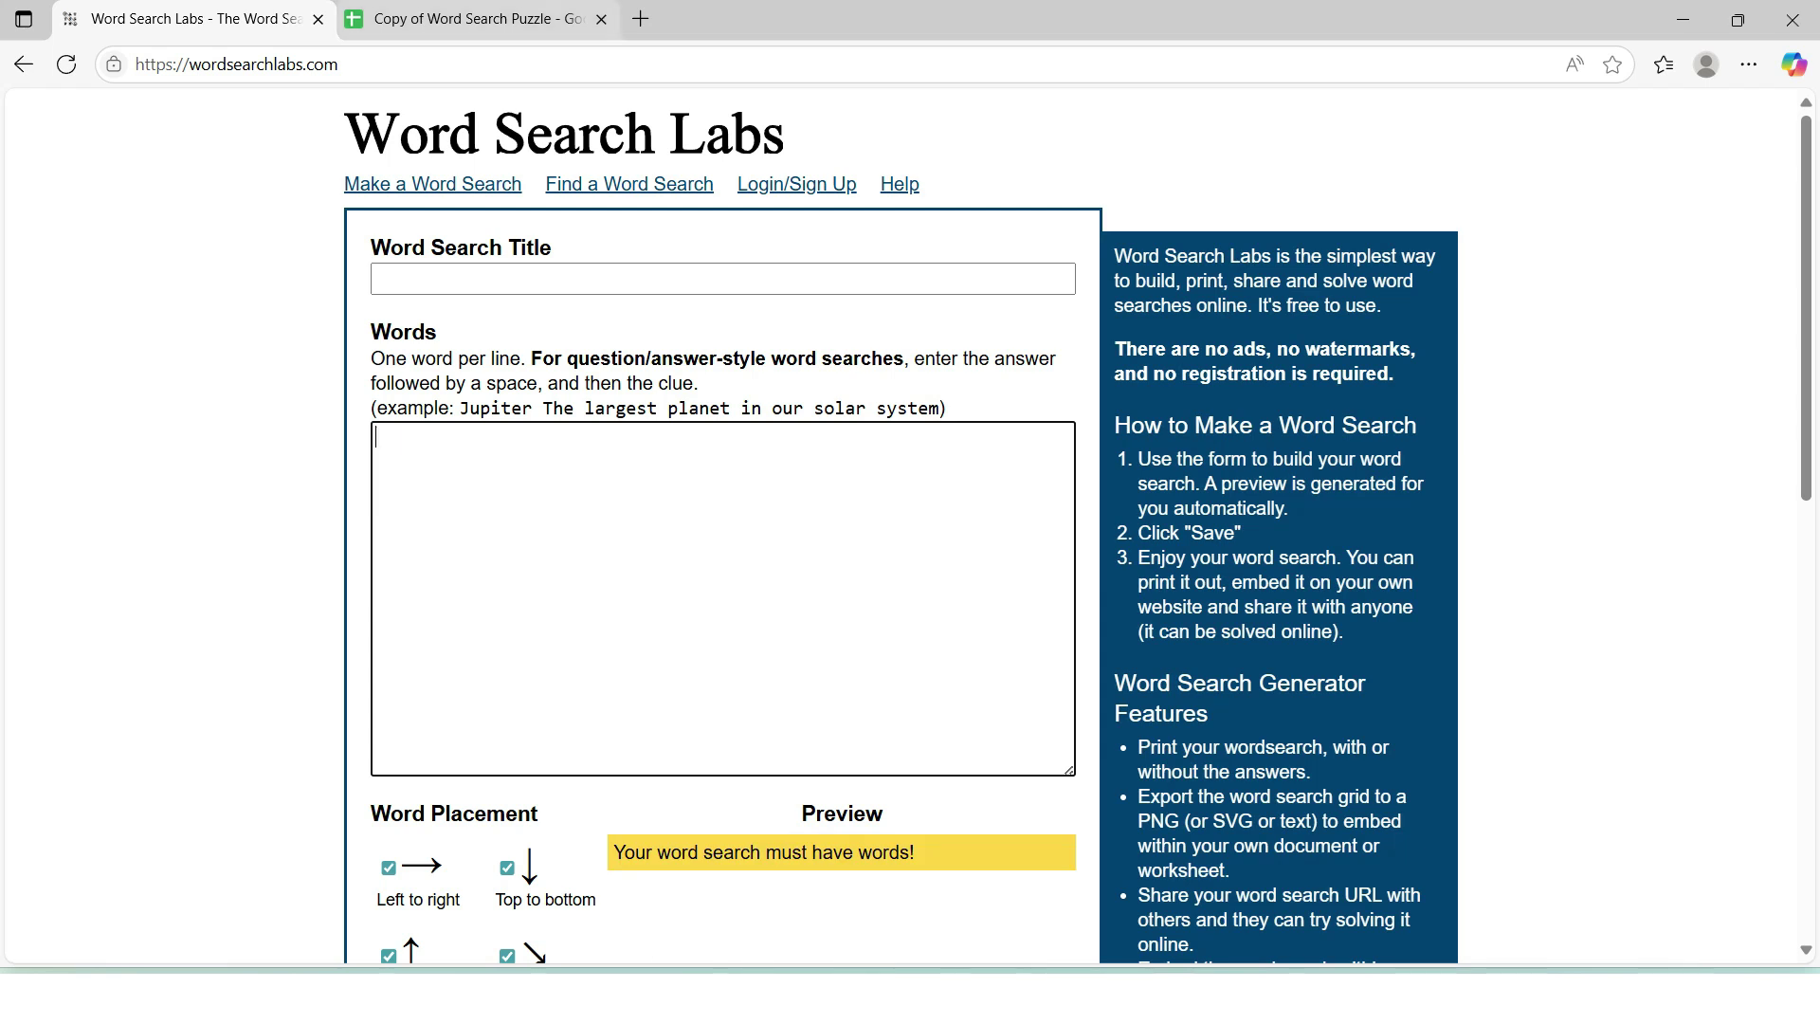
# Copy the search words in A4:A28 of the Google Sheets word list and paste them as the Word Search Labs word list
pyautogui.click(469, 19)
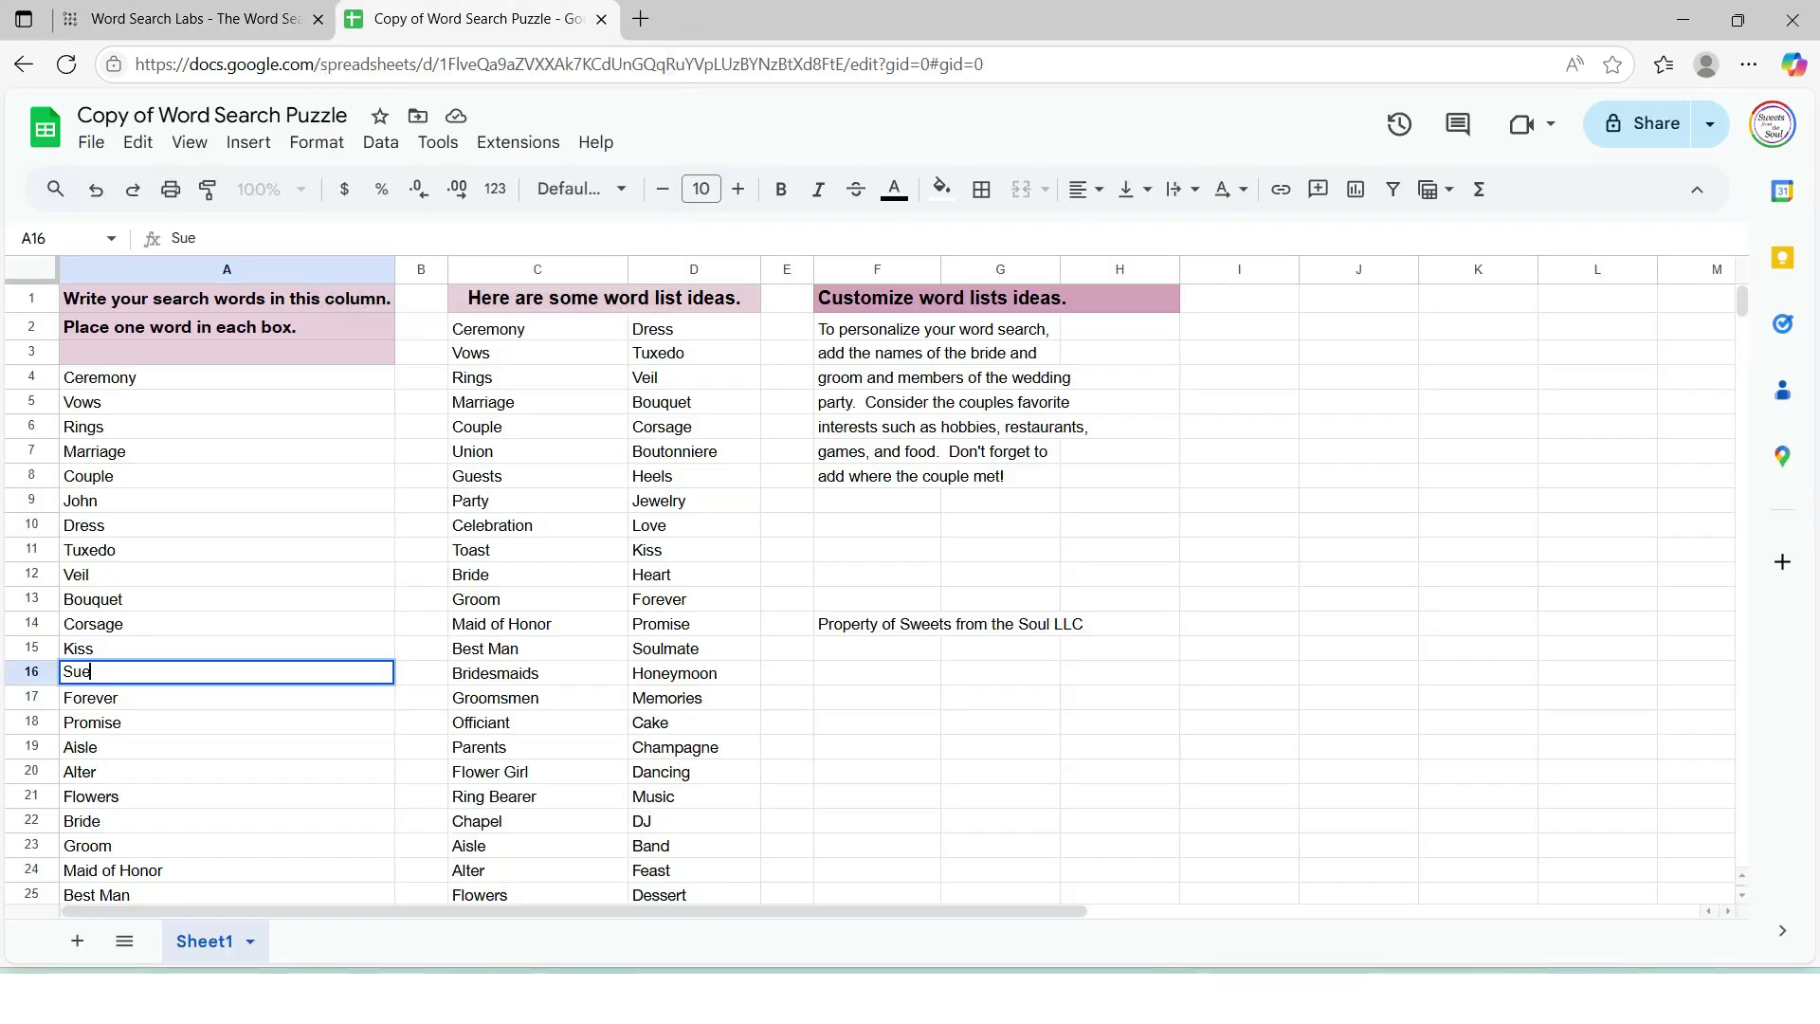
pyautogui.moveTo(143, 377); pyautogui.dragTo(142, 768)
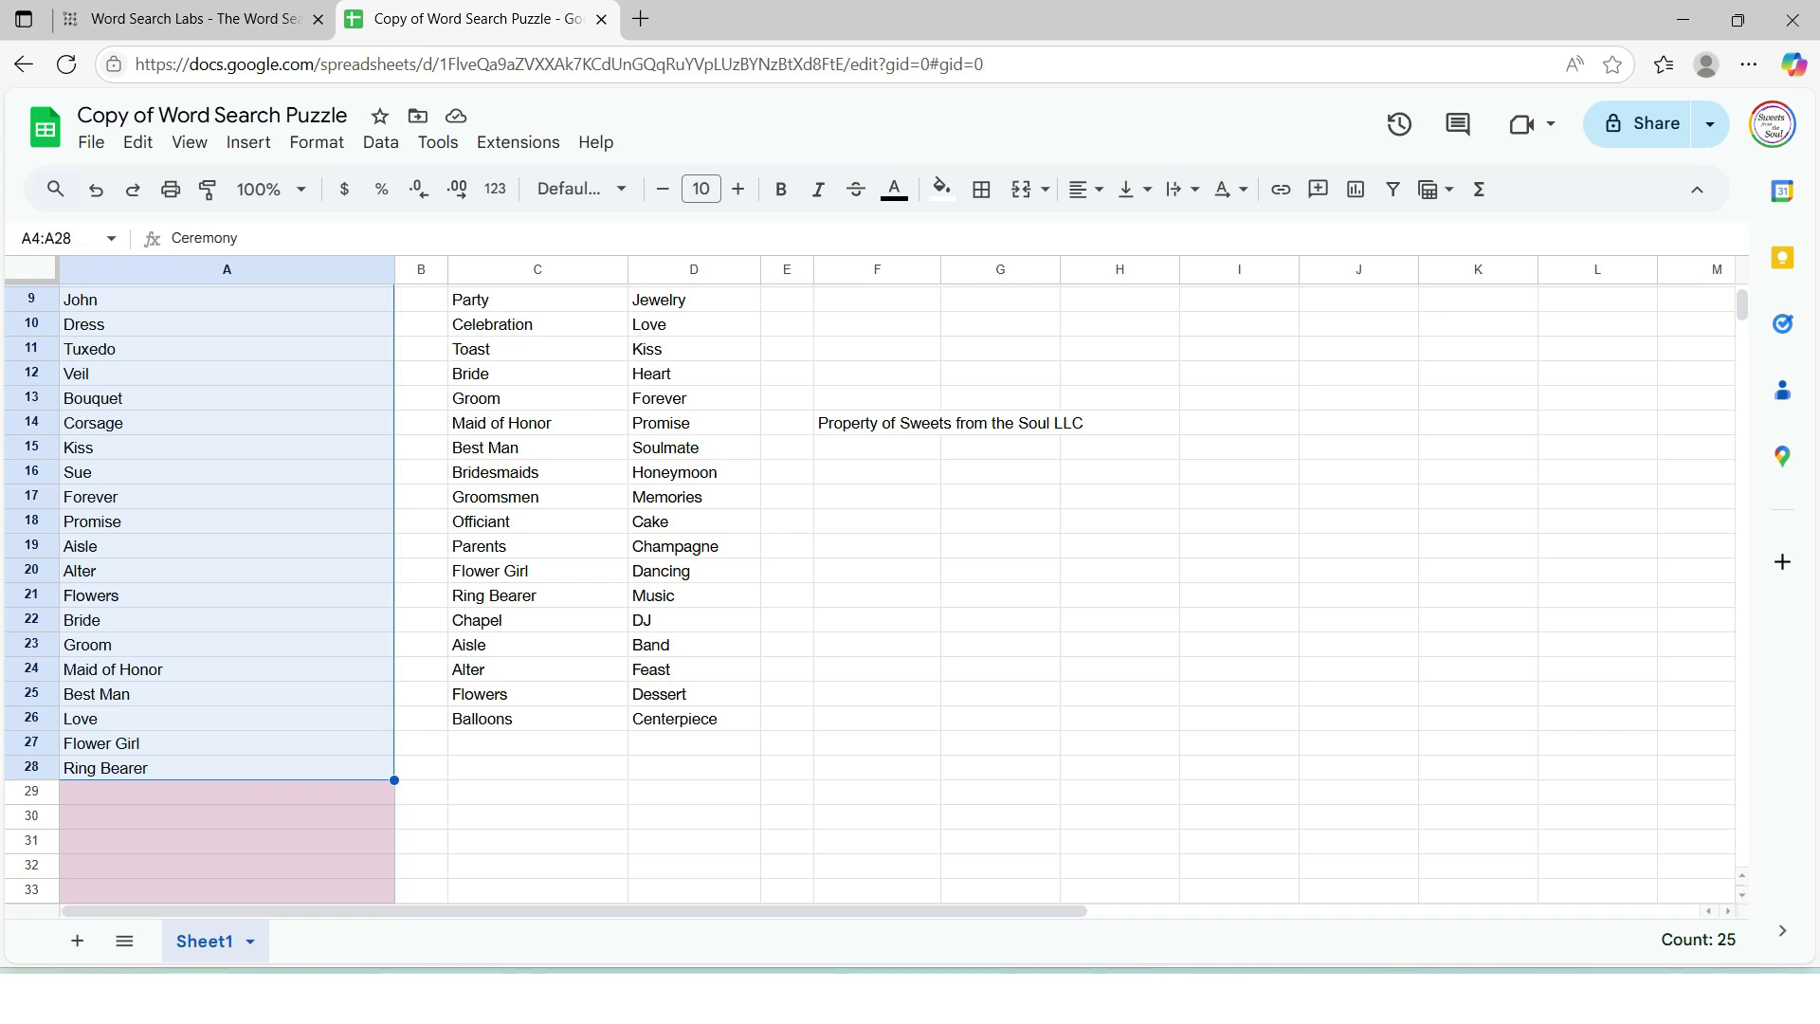
pyautogui.rightClick(233, 531)
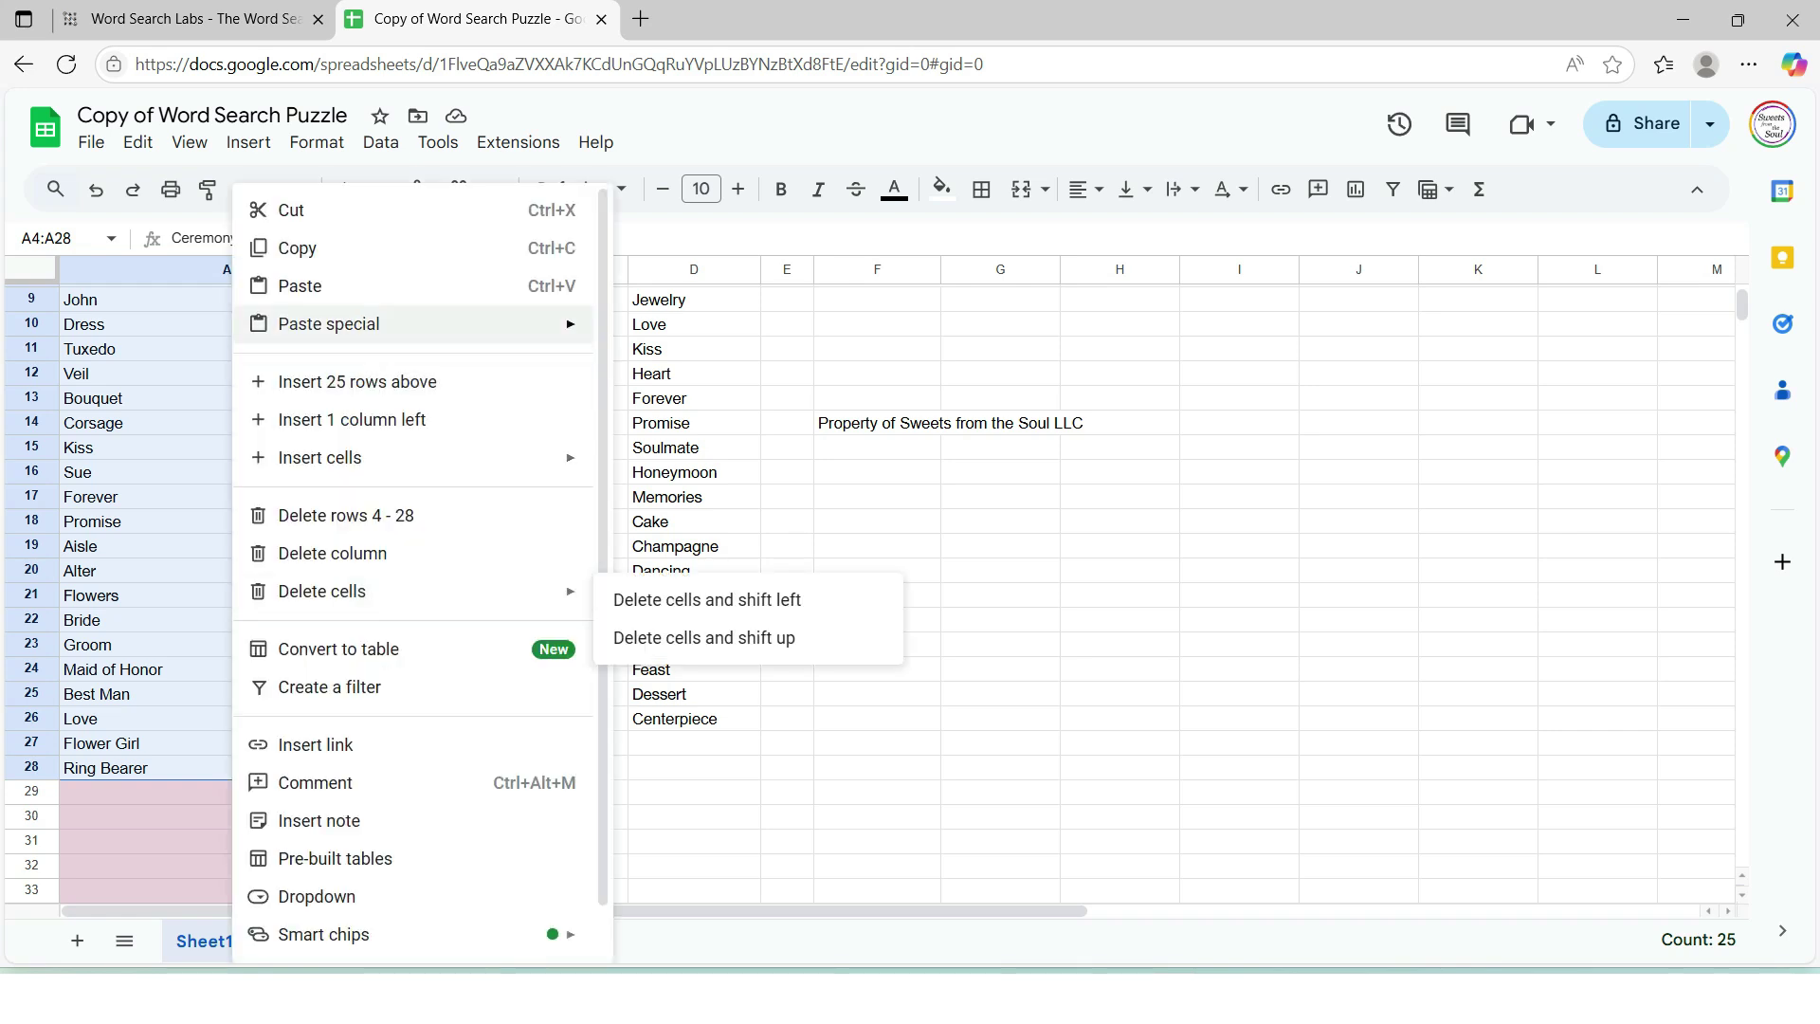
pyautogui.click(297, 247)
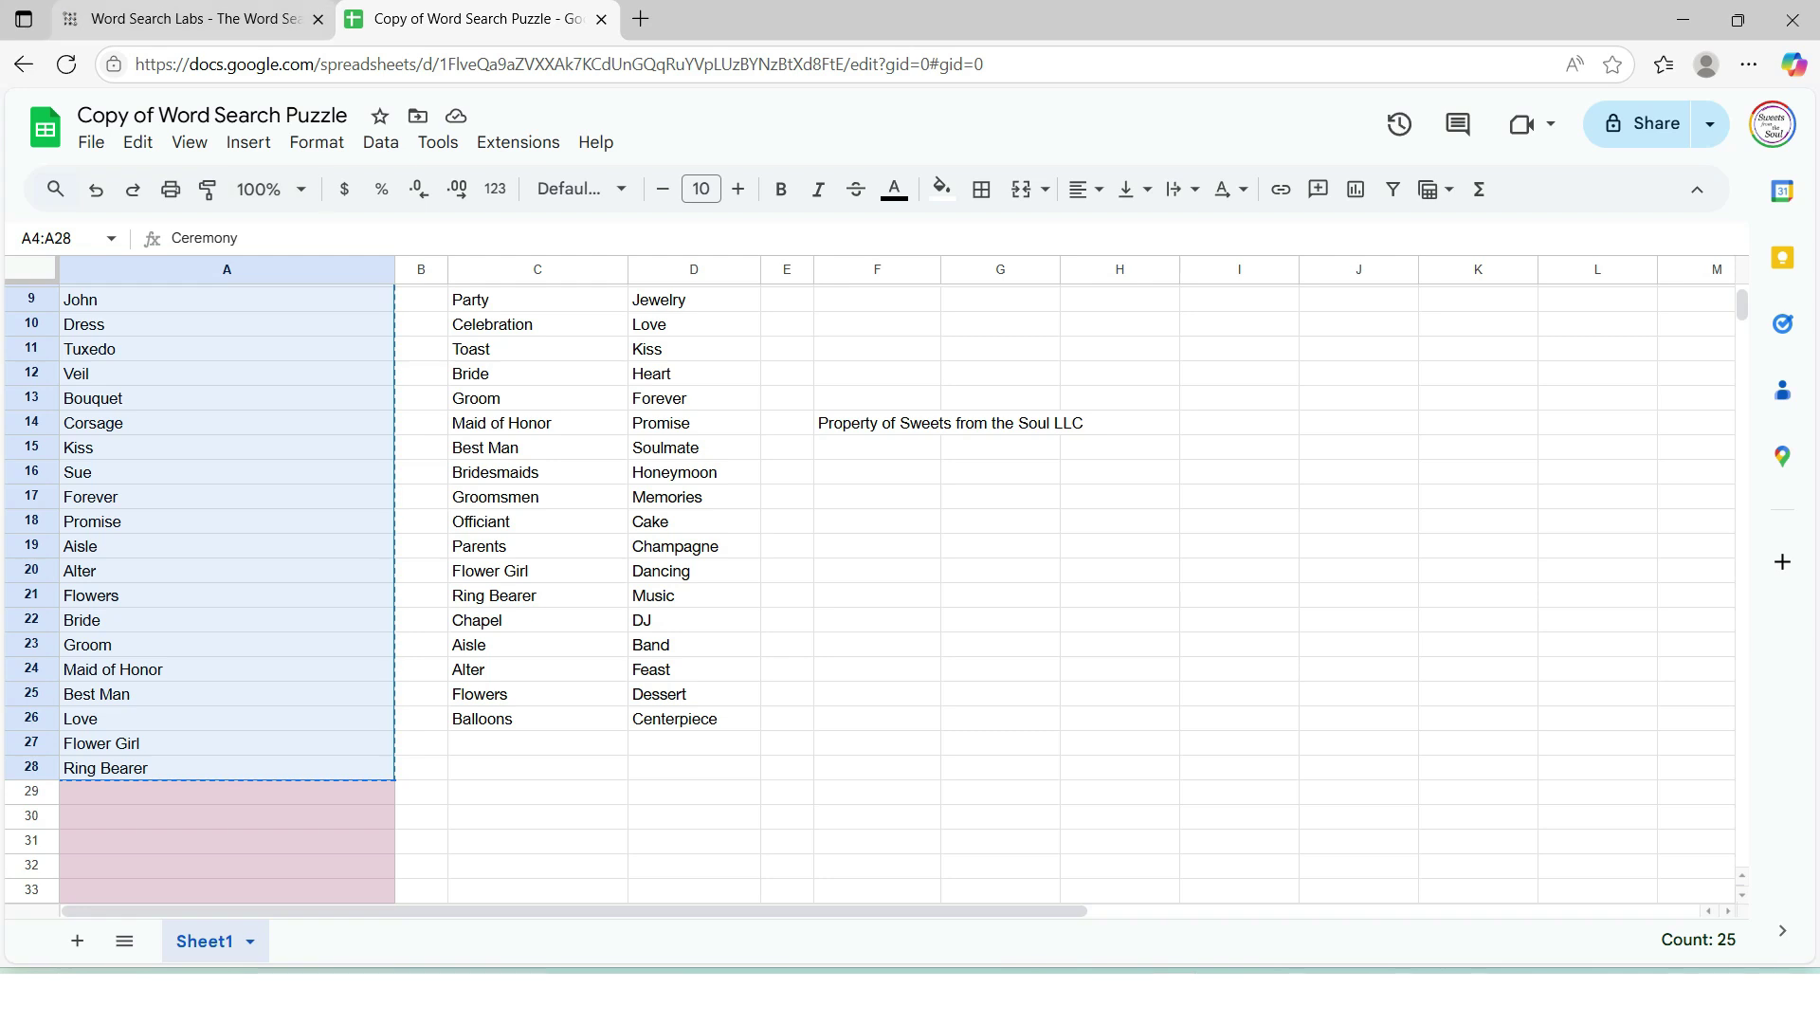
pyautogui.hotkey('ctrl', 'shift', 'Tab')
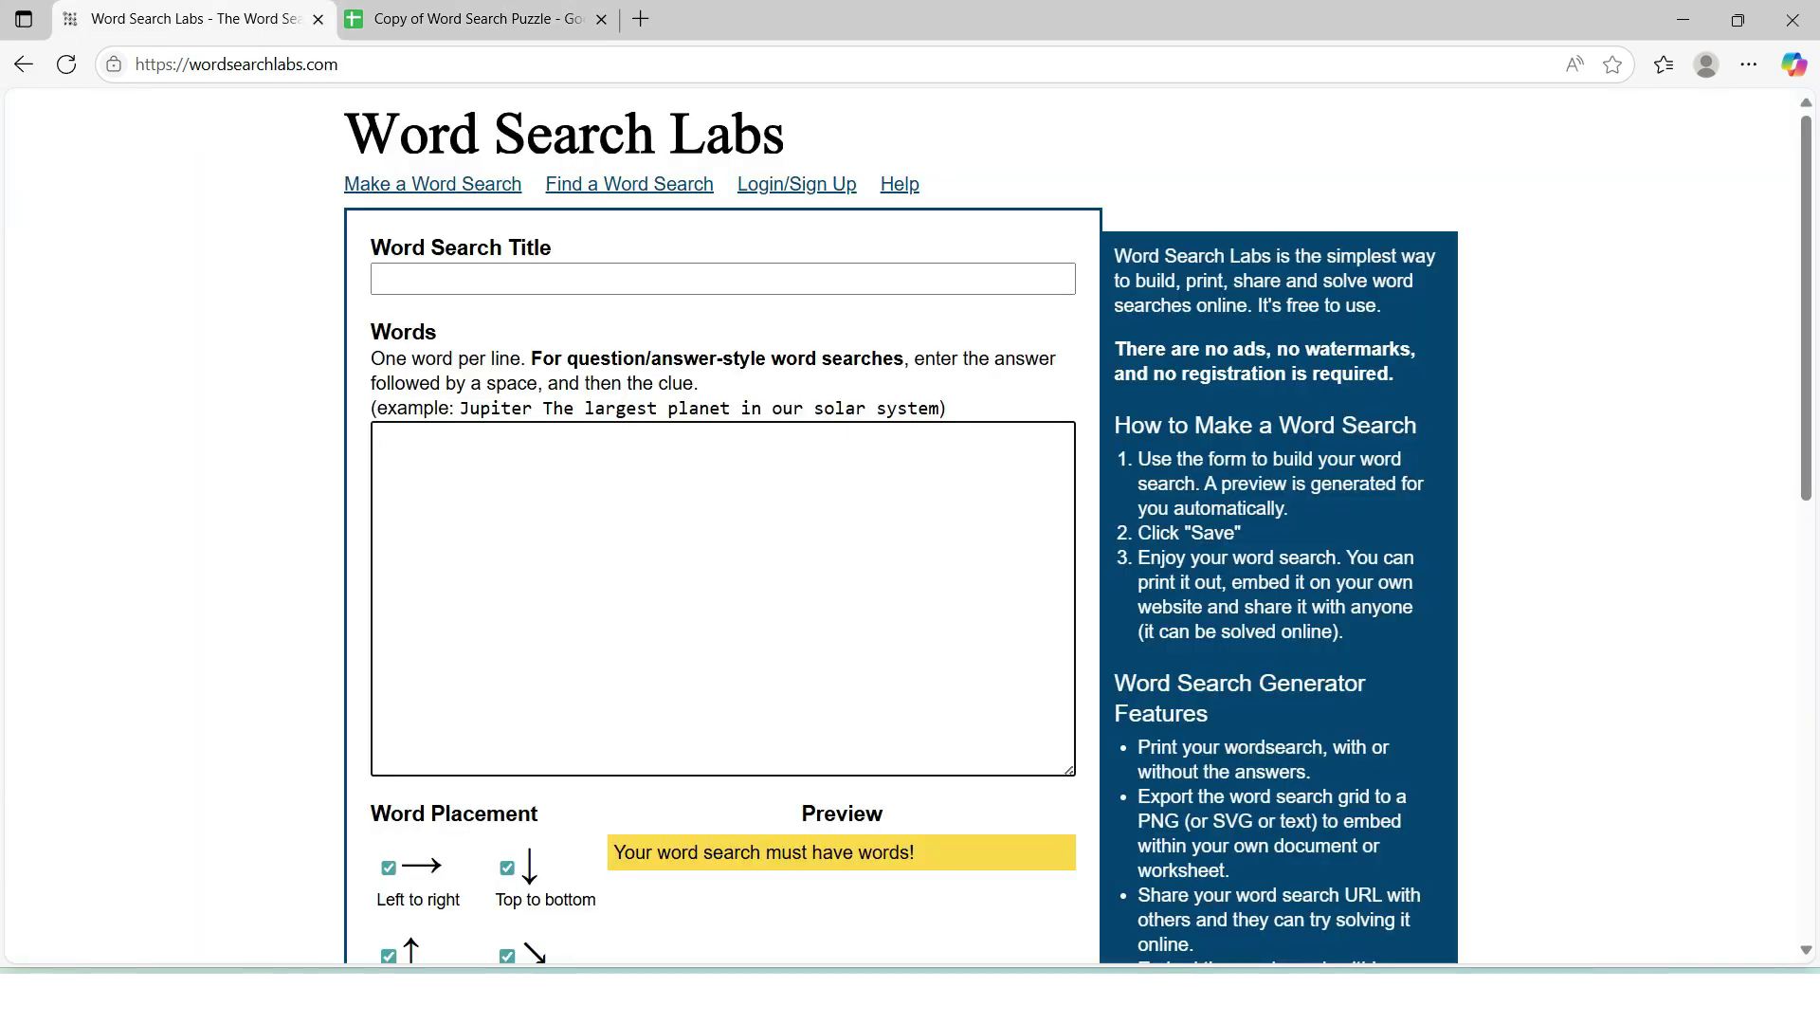
pyautogui.hotkey('ctrl', 'v')
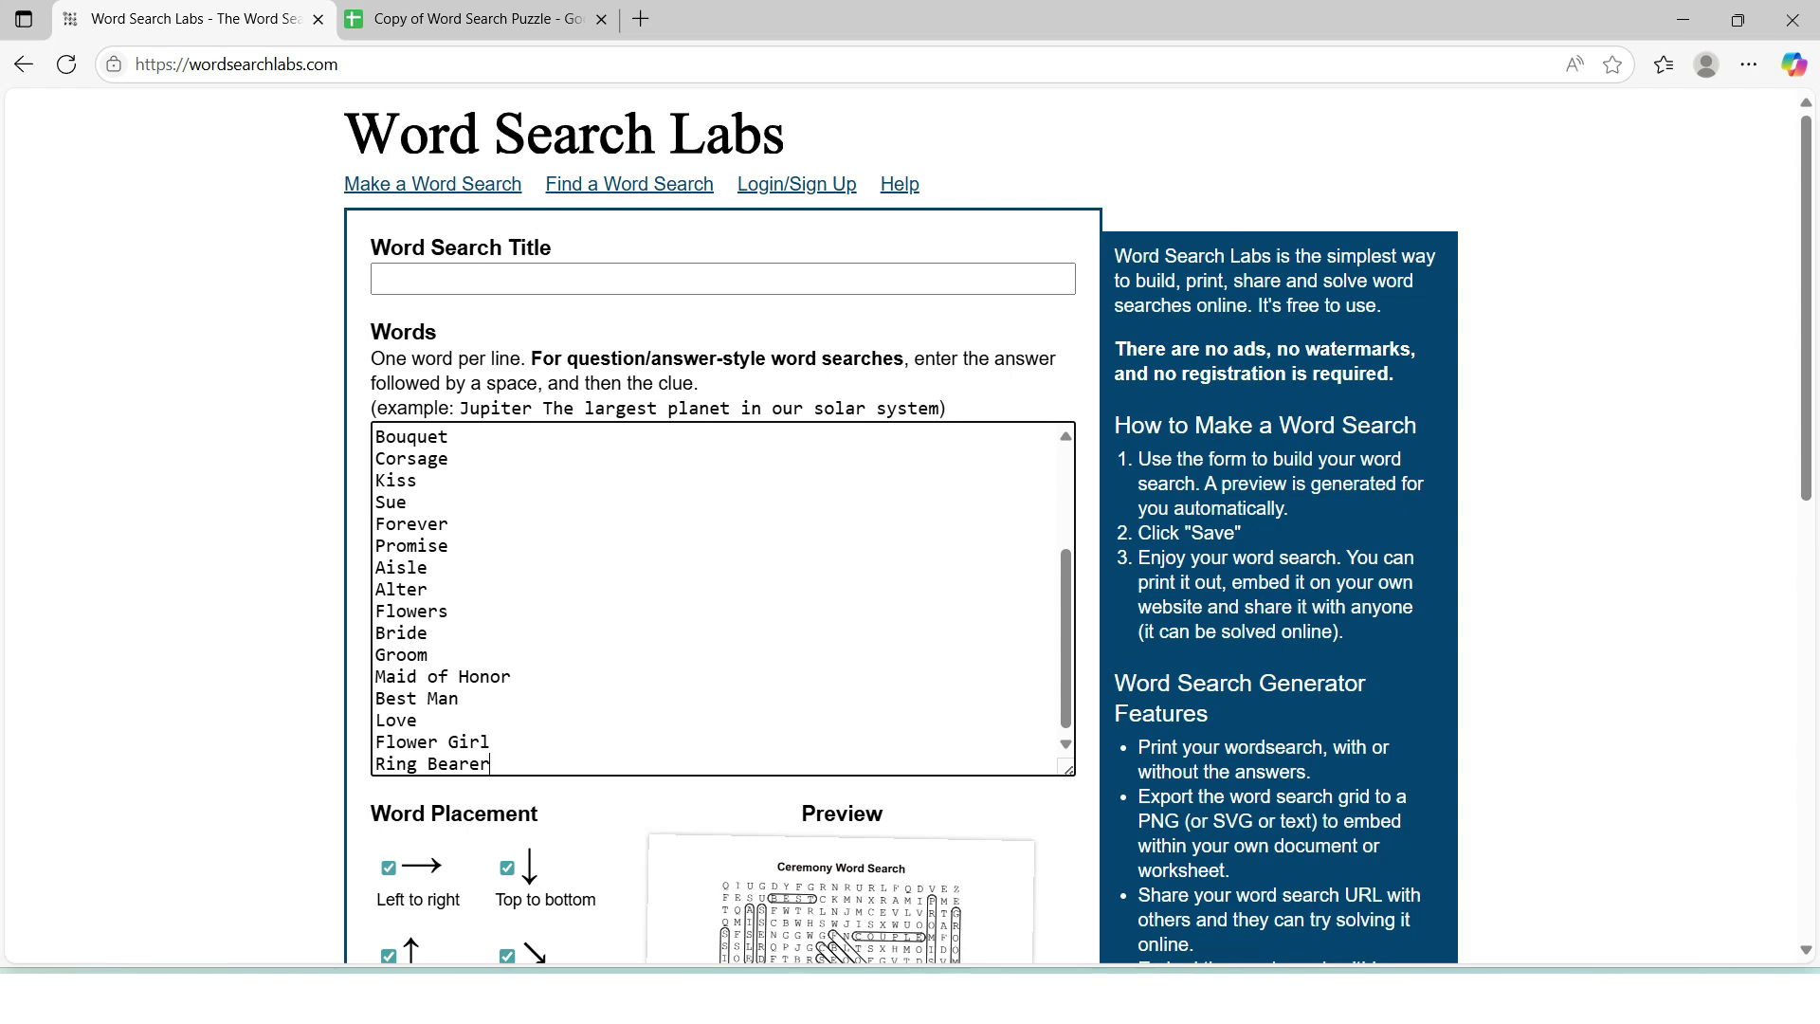
pyautogui.scroll(5, 720, 598)
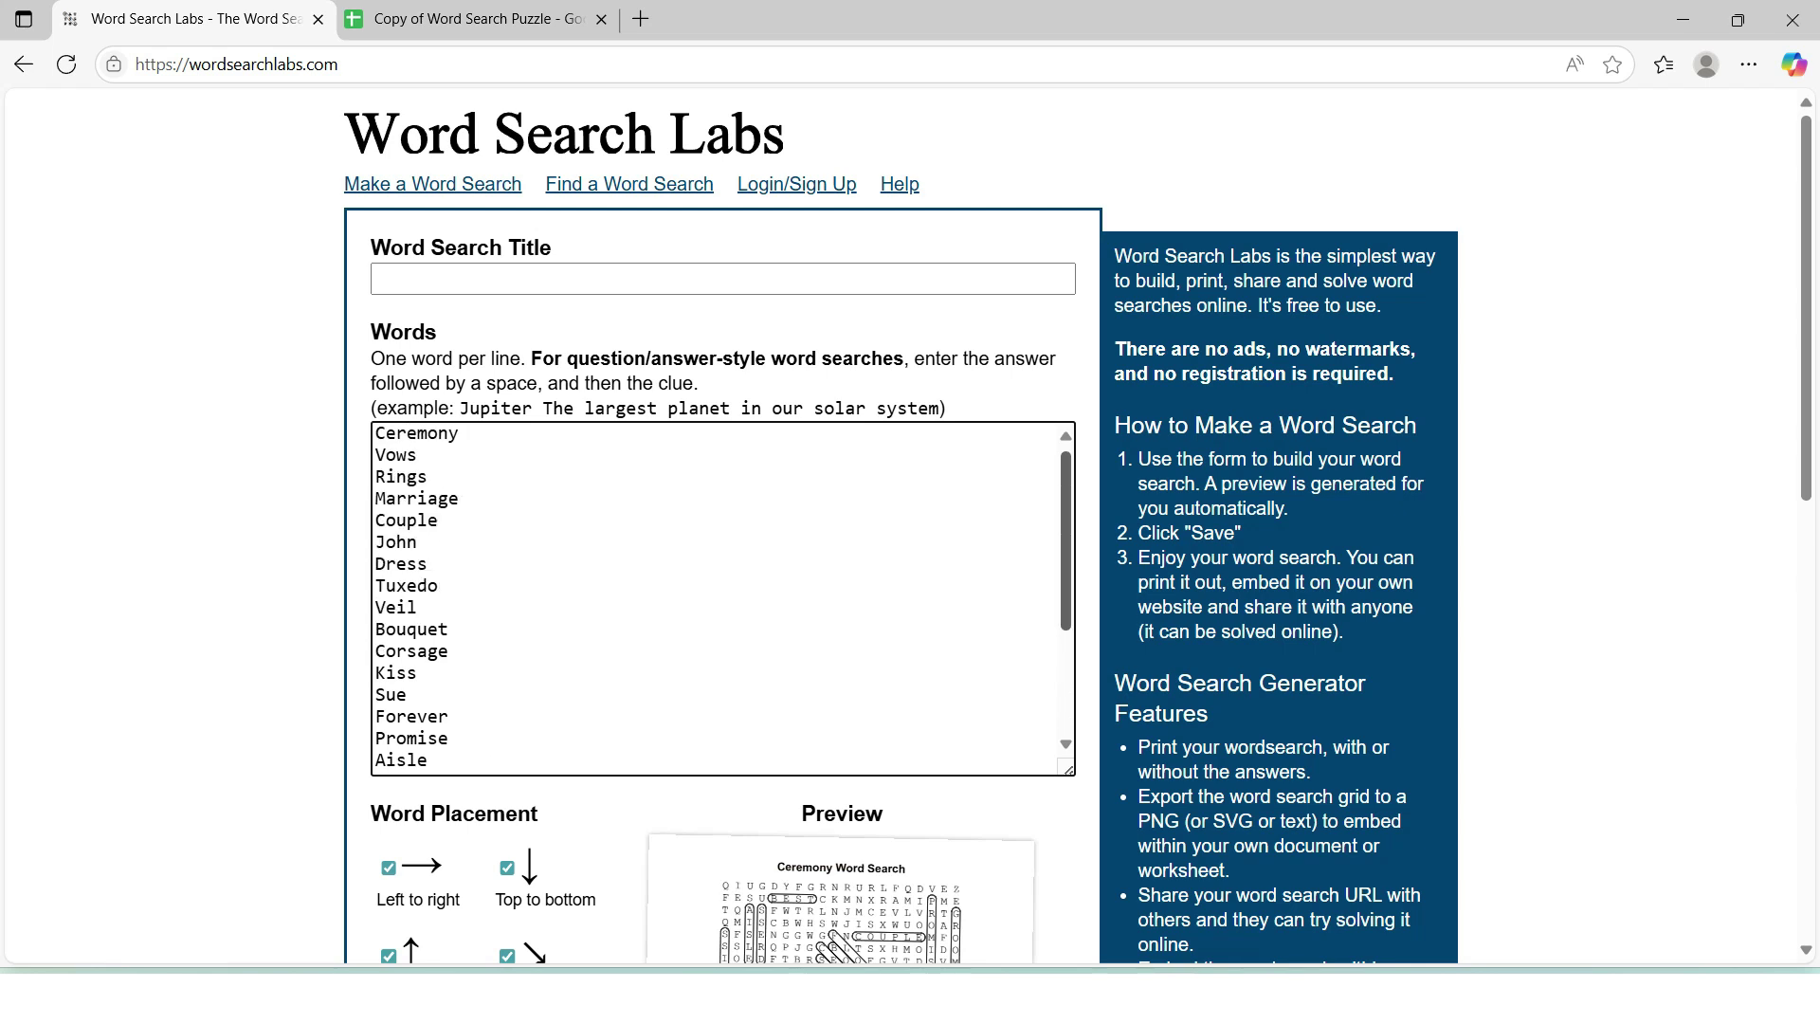
pyautogui.scroll(-5, 721, 597)
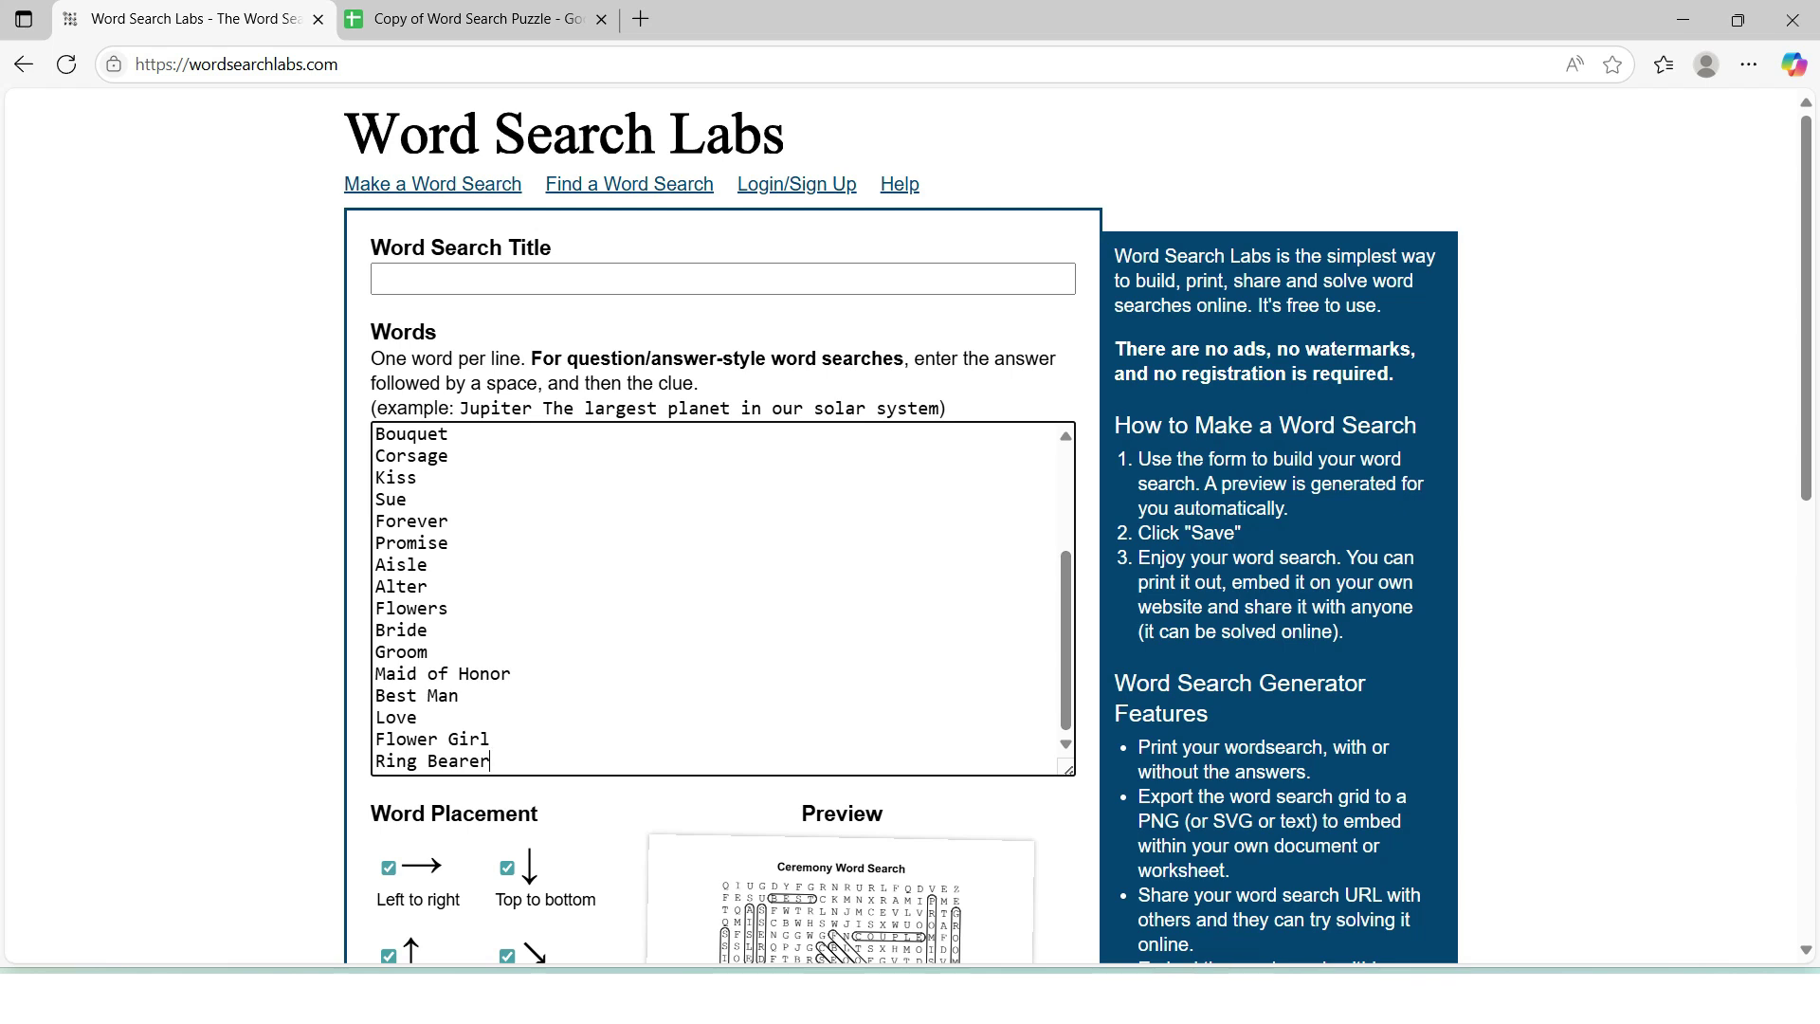
# Review the word placement settings and available puzzle layout shapes, keeping Rectangle
pyautogui.scroll(-5, 910, 526)
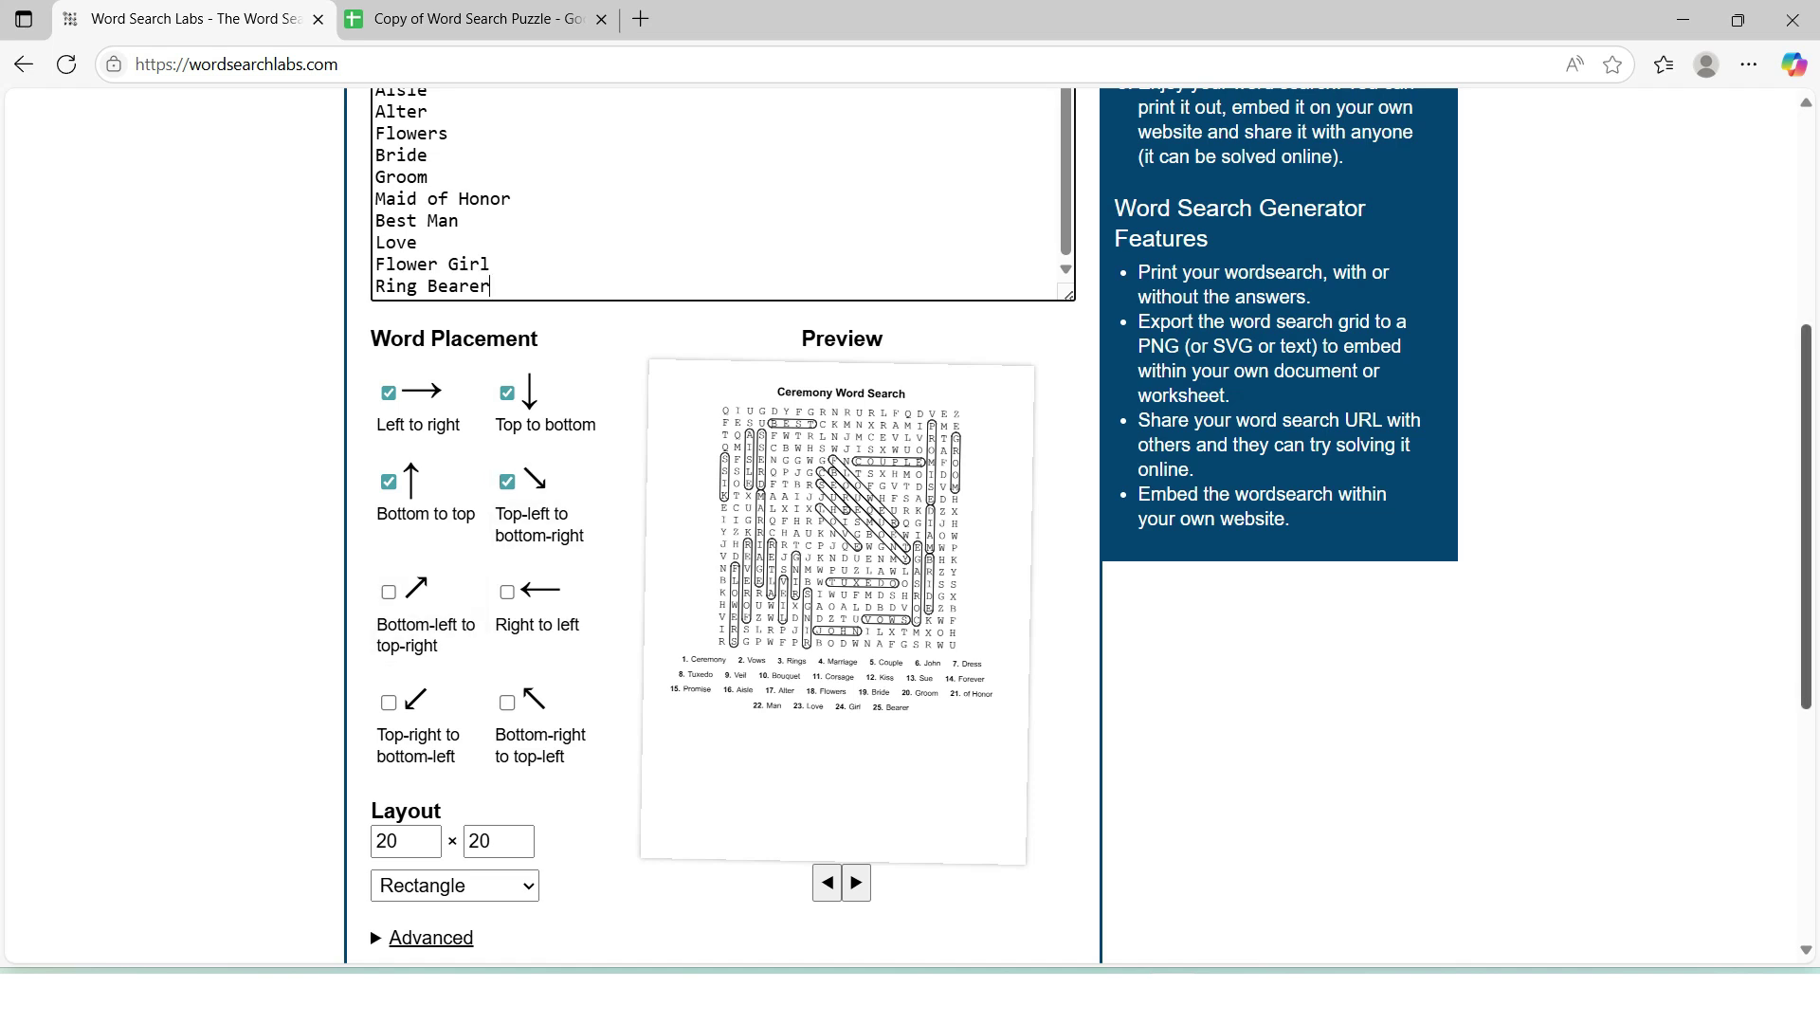
pyautogui.scroll(-1, 407, 745)
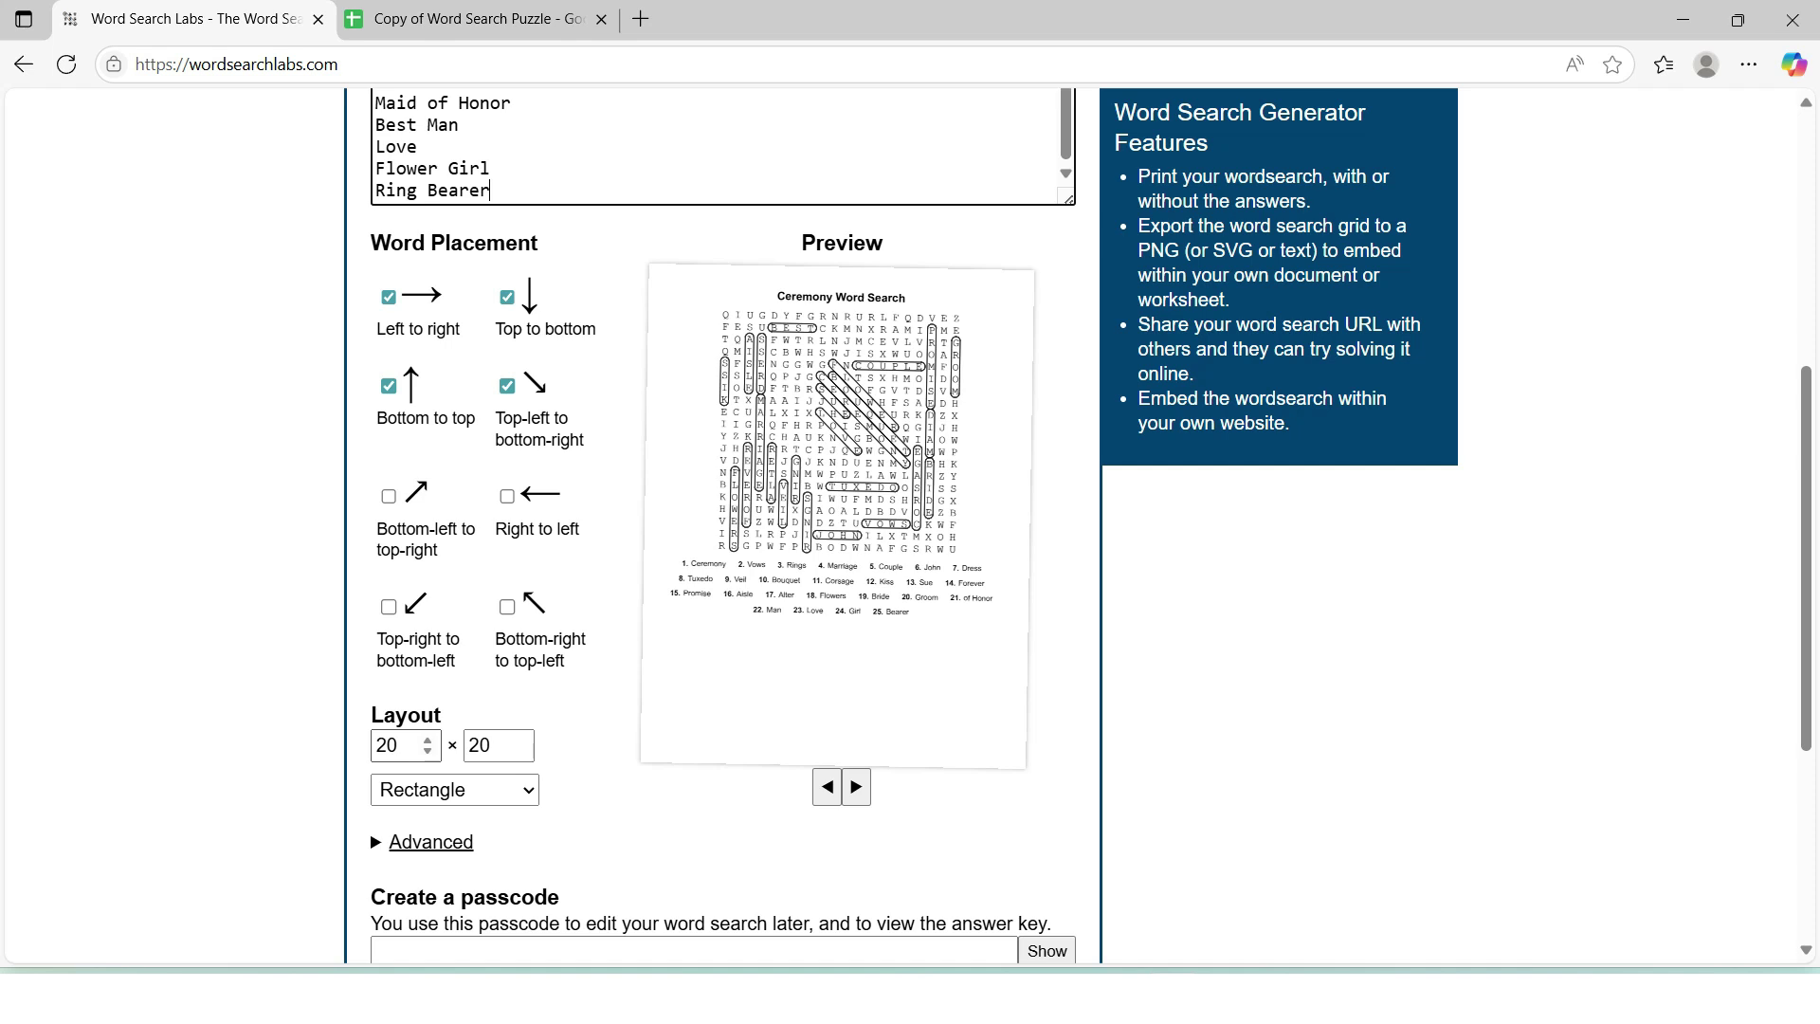
pyautogui.click(454, 789)
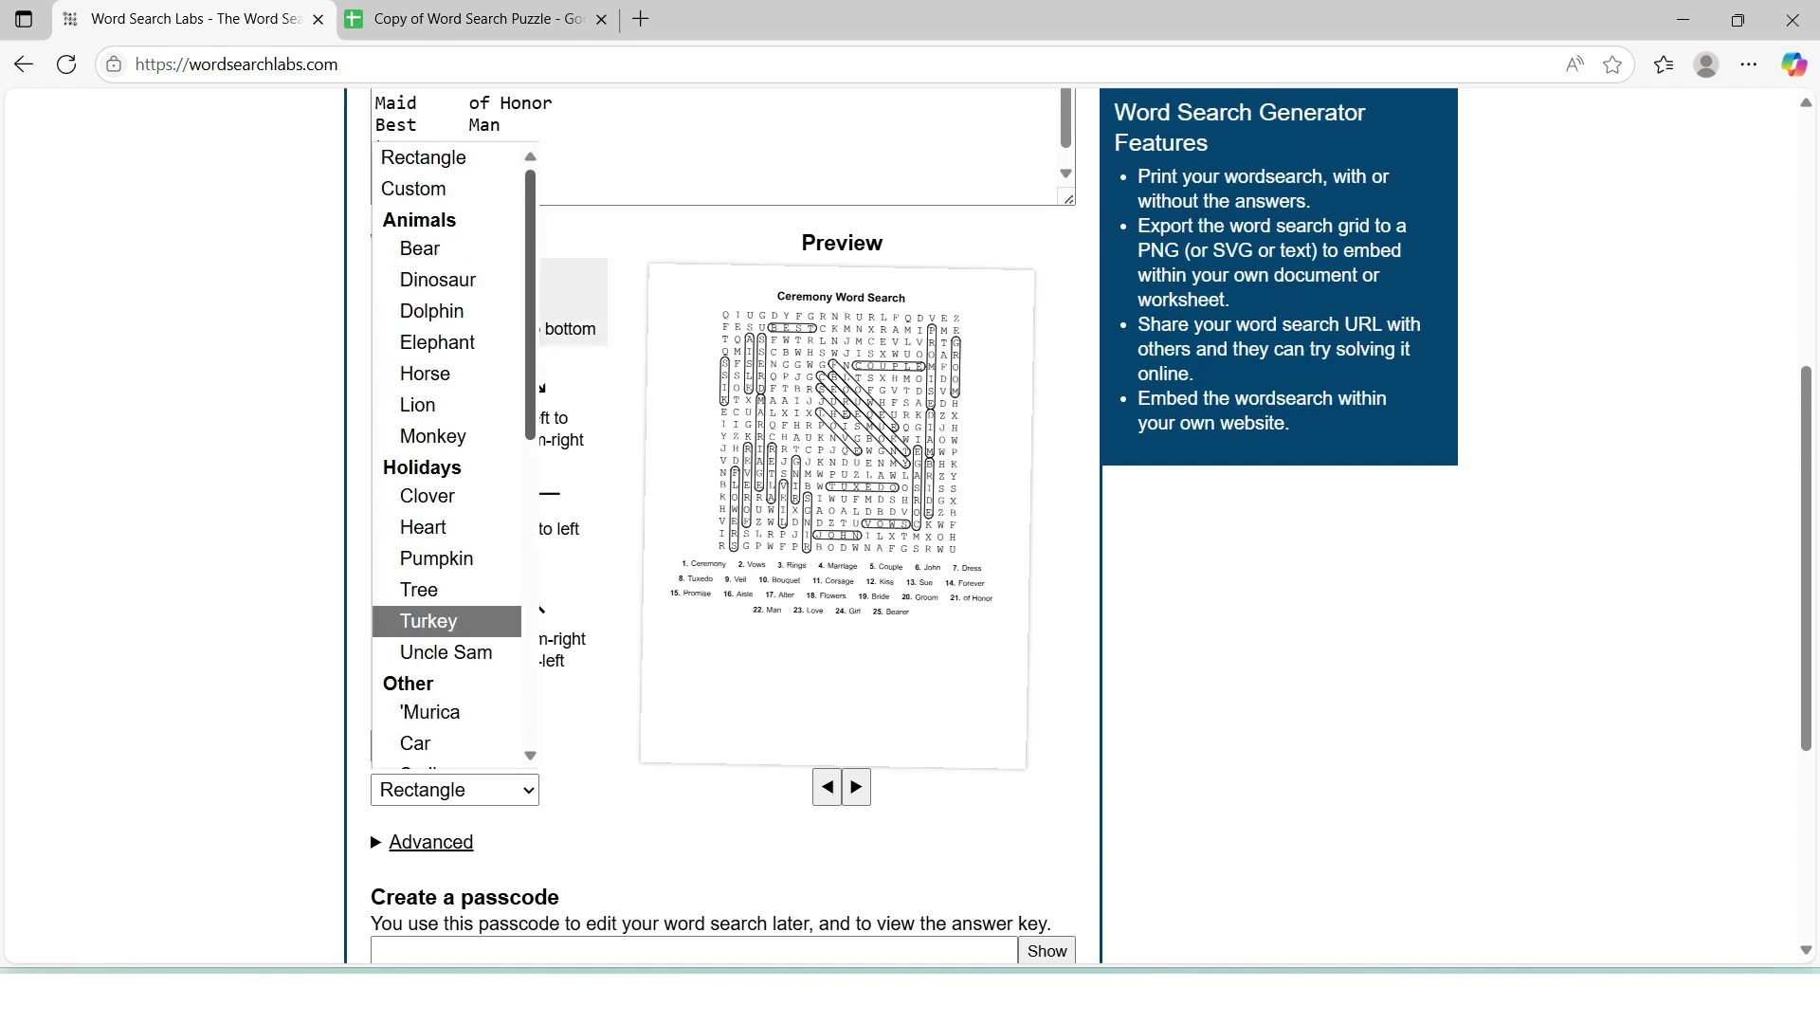
pyautogui.press('Return')
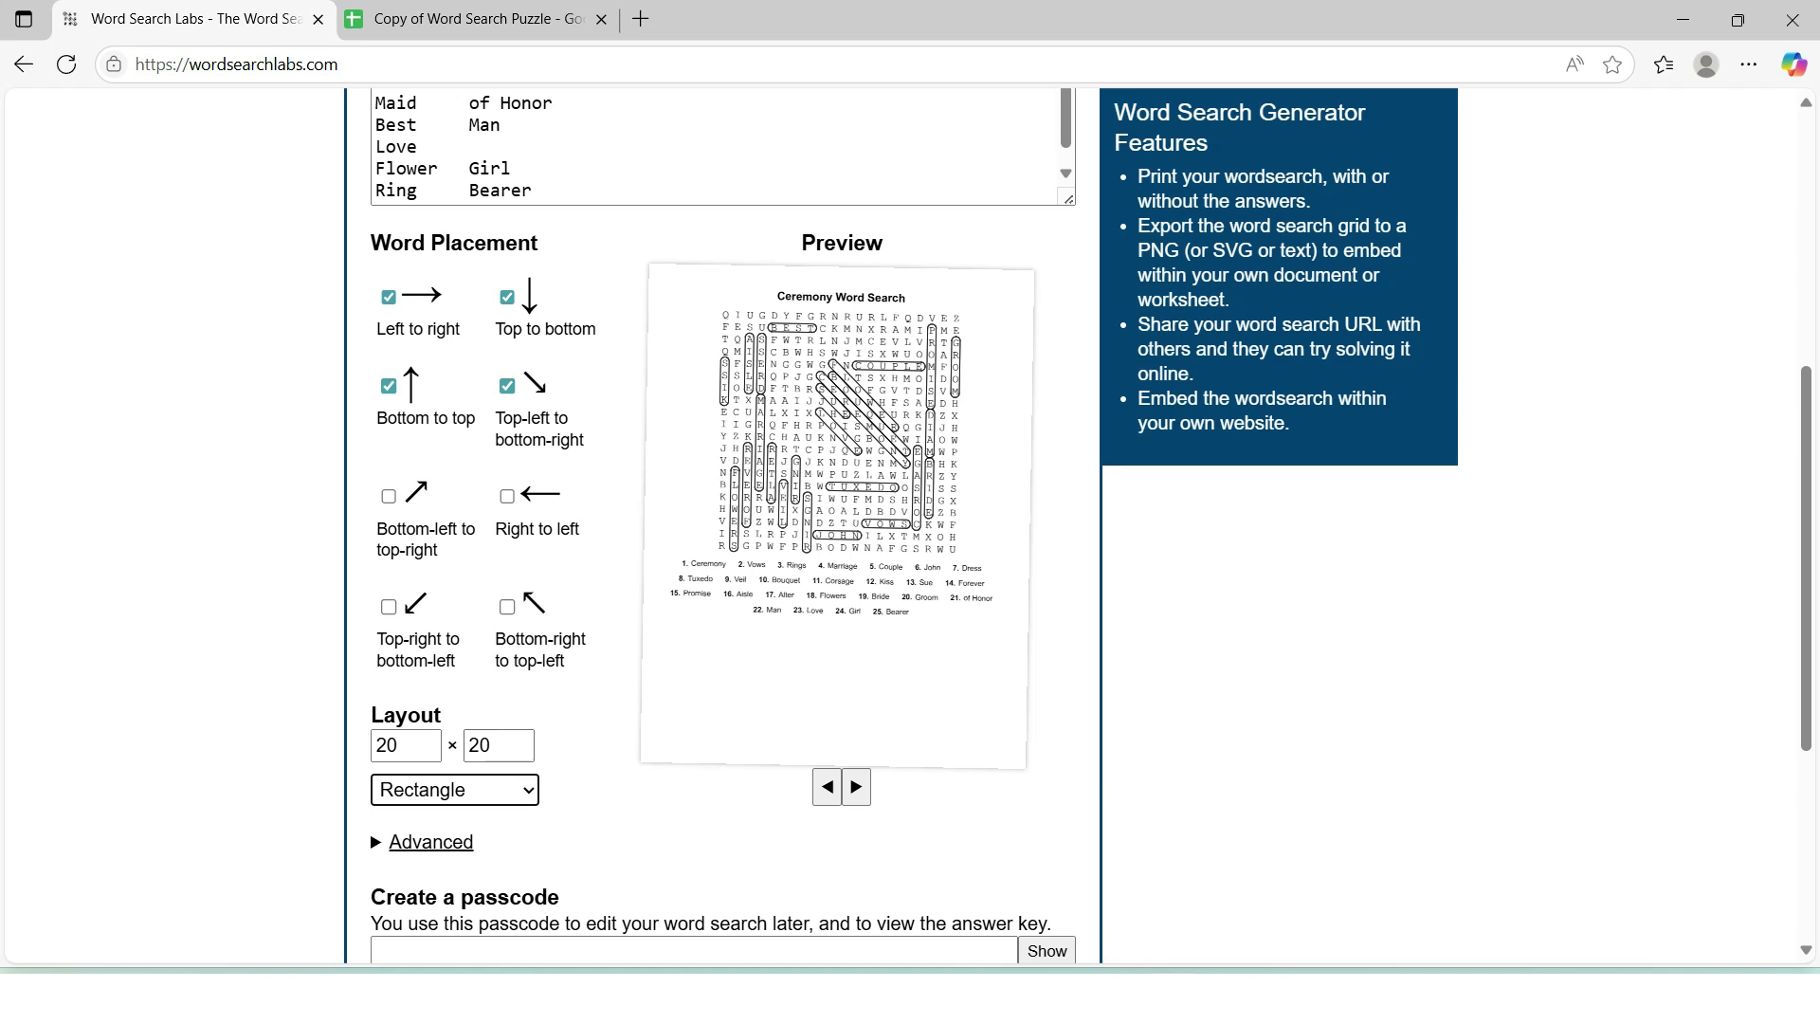
# Try to save the puzzle, and enter "Wedding Word Search" as its title
pyautogui.scroll(-4, 1806, 559)
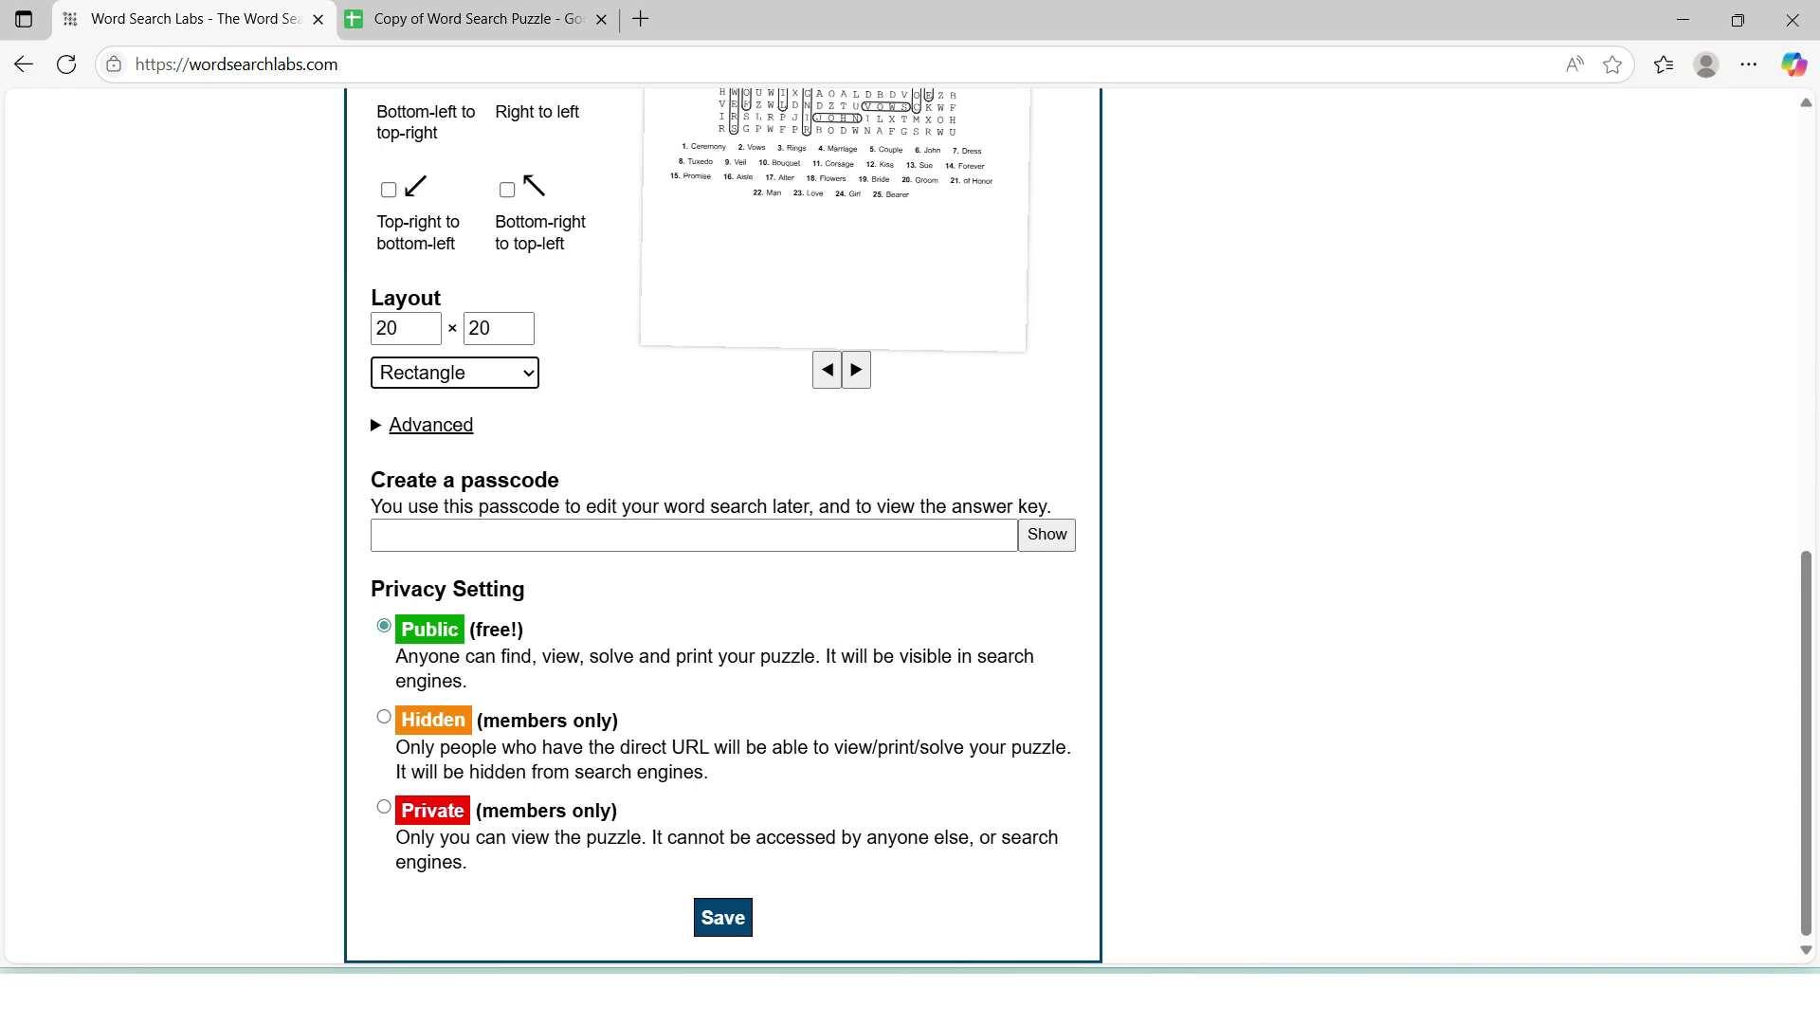
pyautogui.click(723, 917)
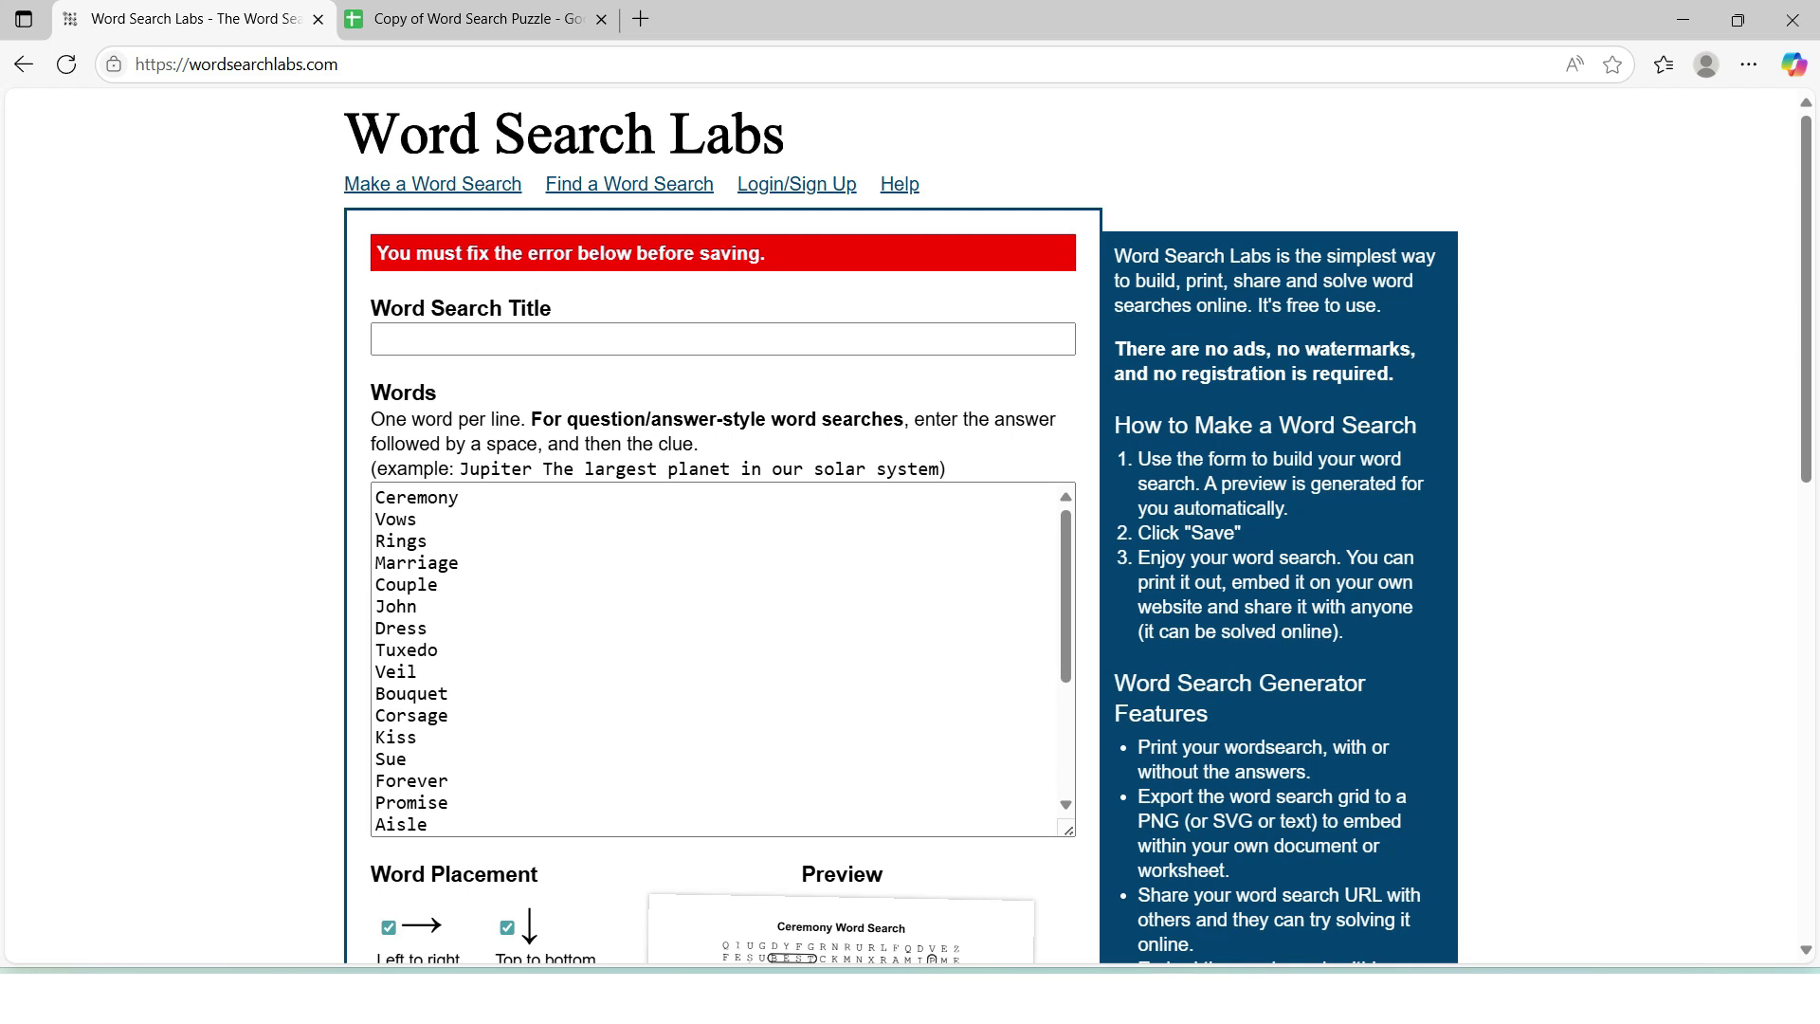
pyautogui.click(722, 339)
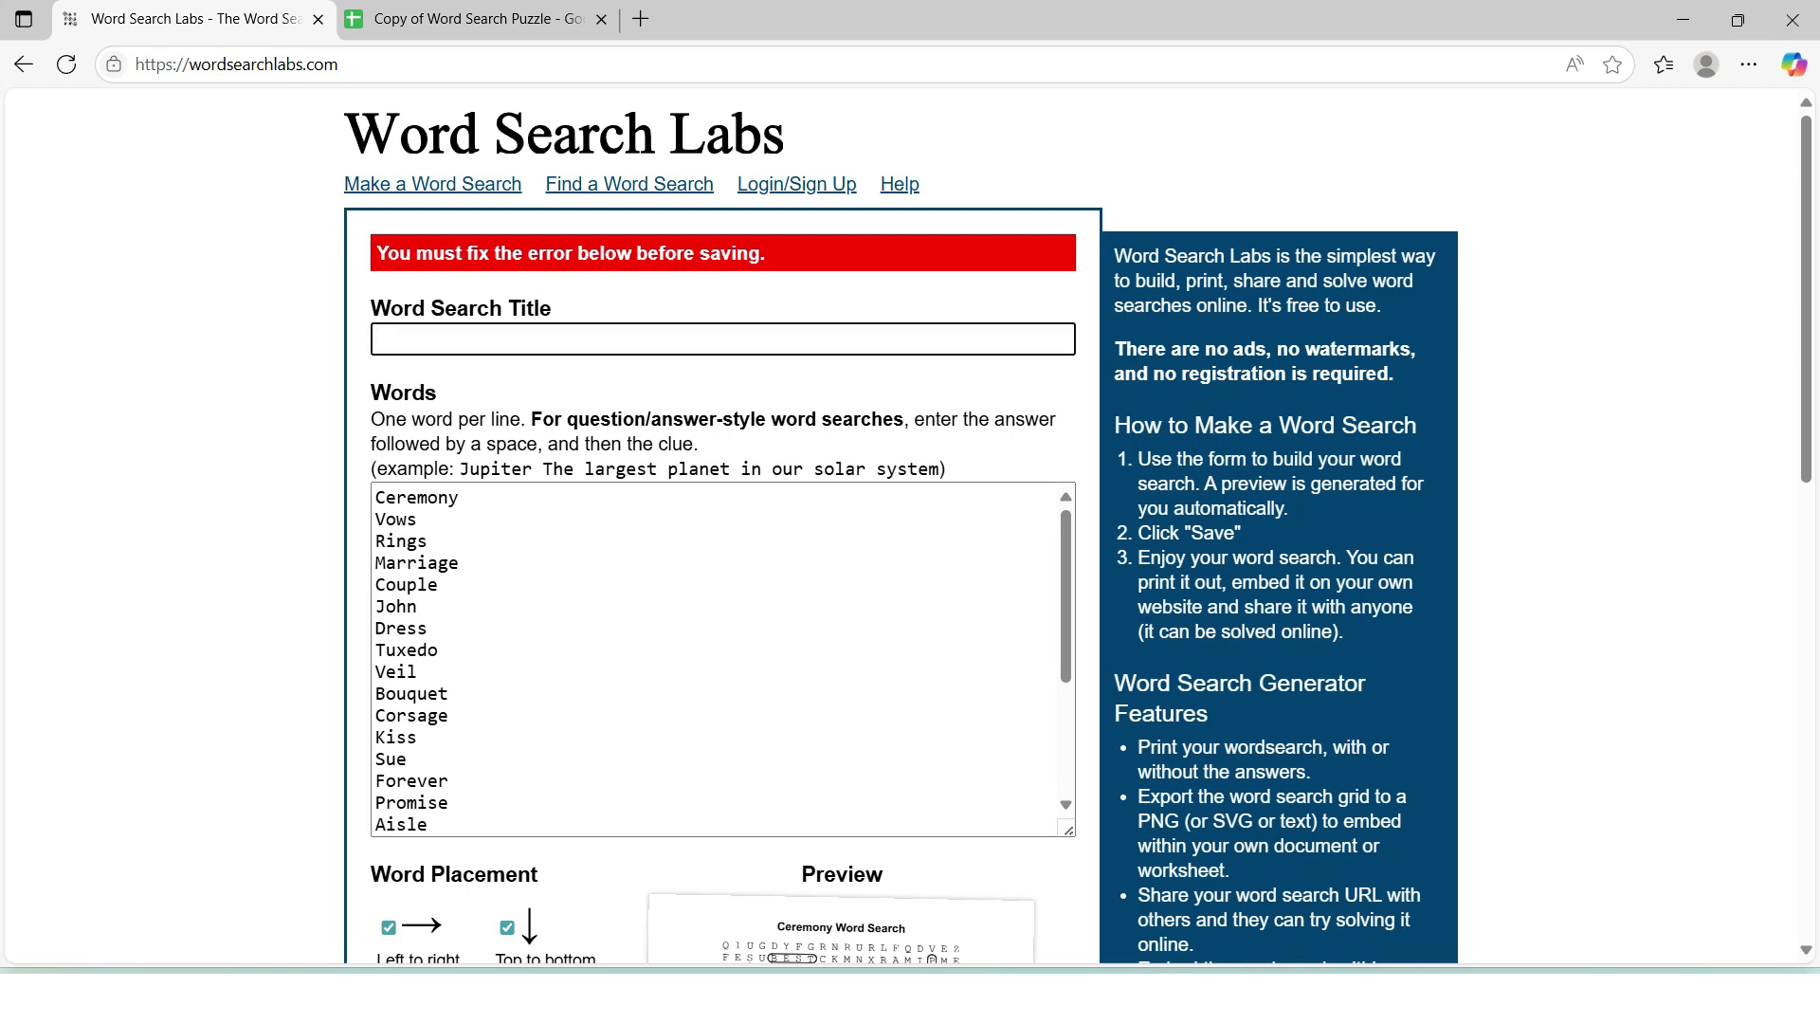
pyautogui.write('Wedding Word S')
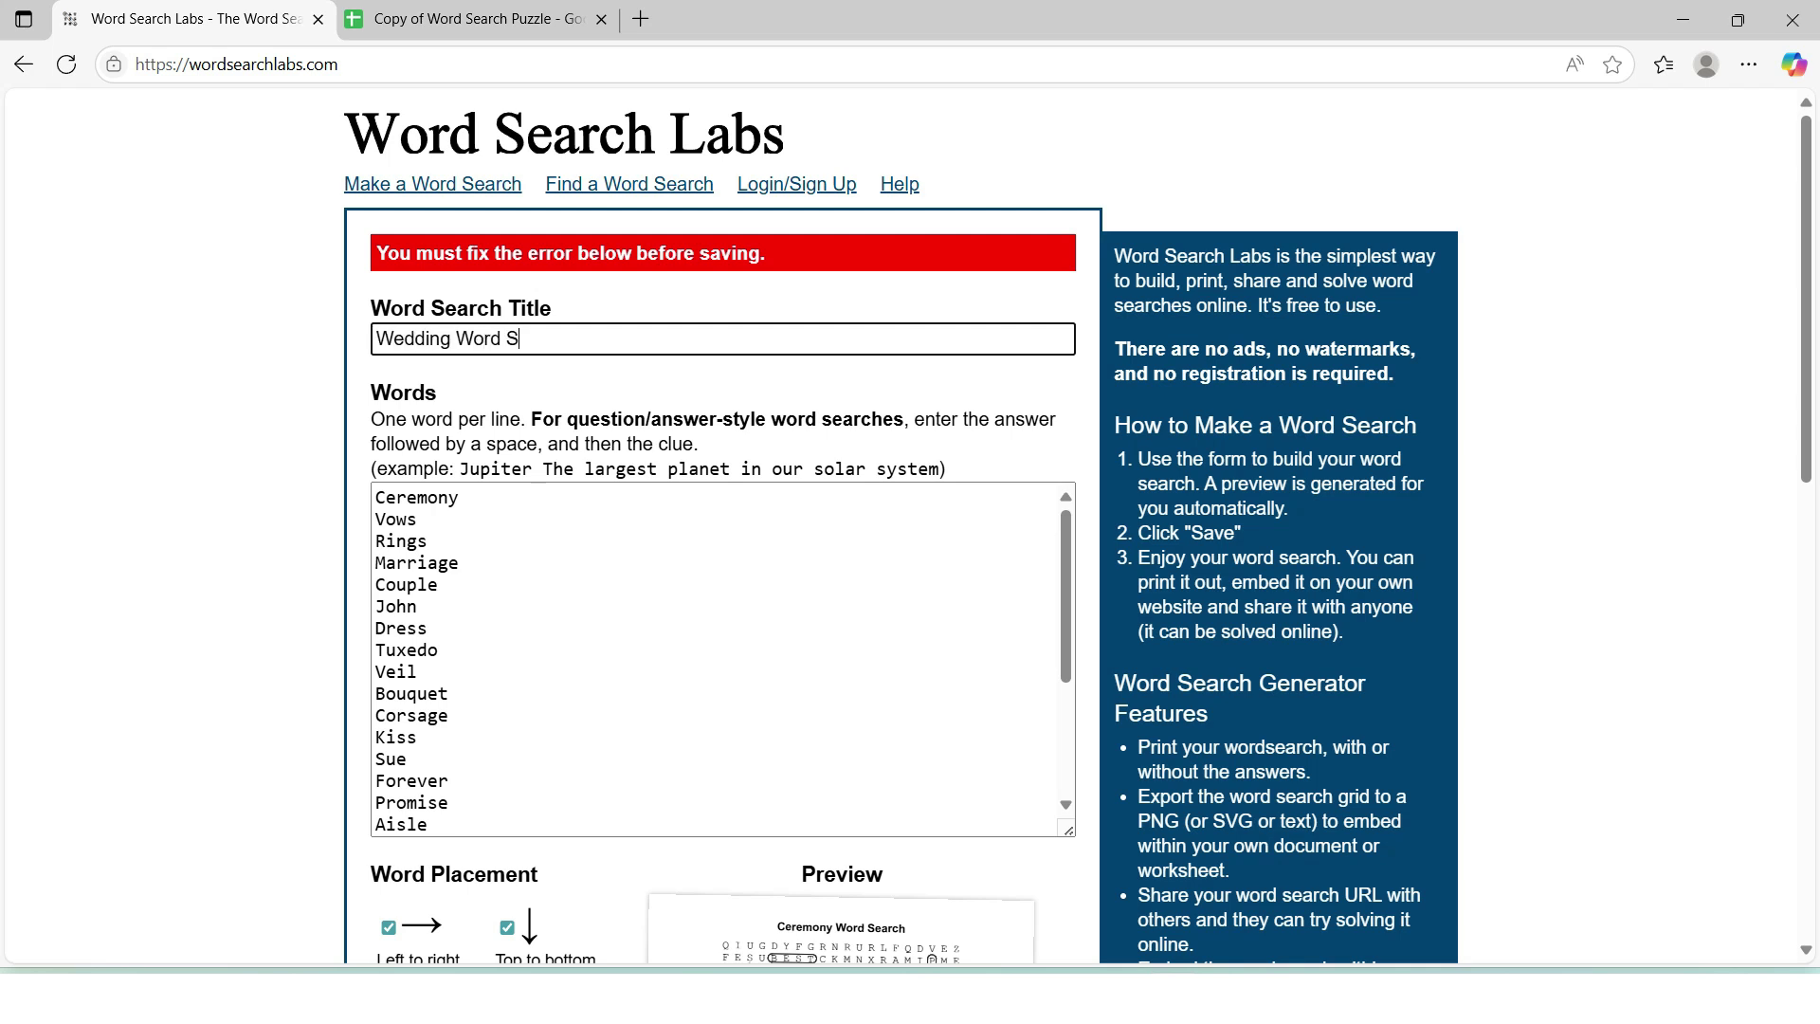
pyautogui.write('earch')
# Enter a passcode for the word search and save the puzzle with the Public privacy setting
pyautogui.scroll(-11, 910, 526)
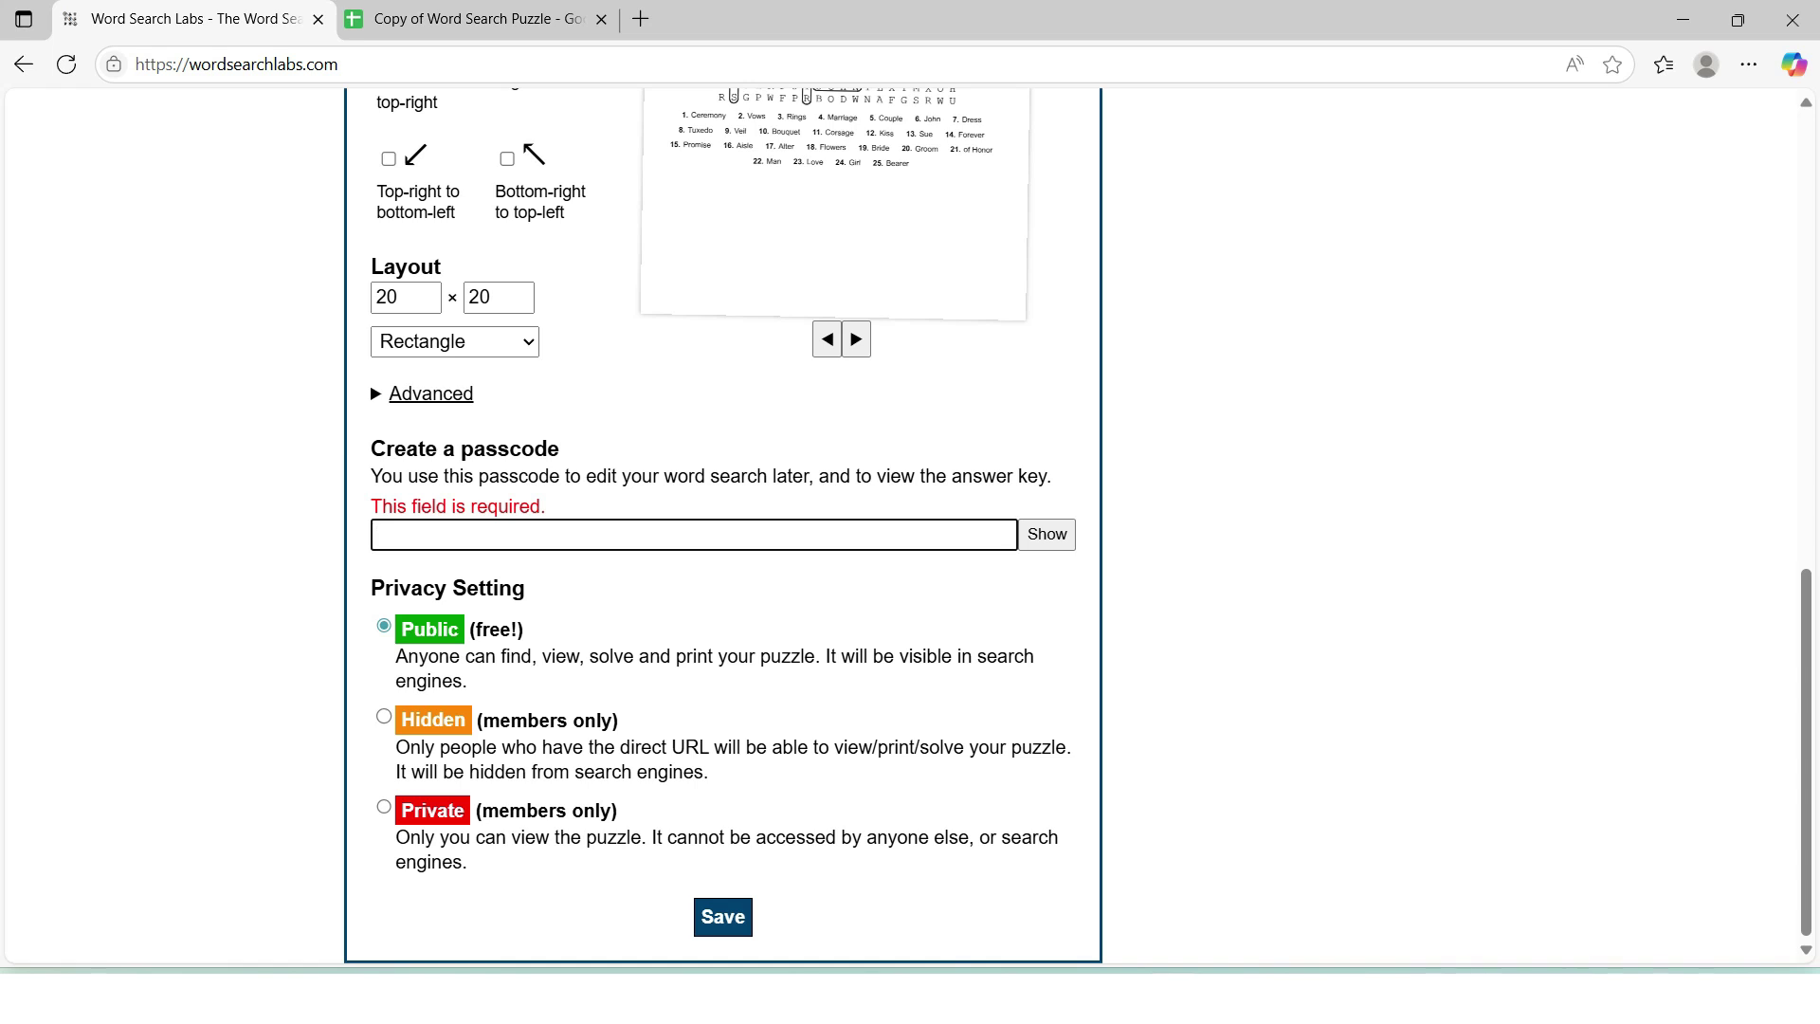
pyautogui.write('••••')
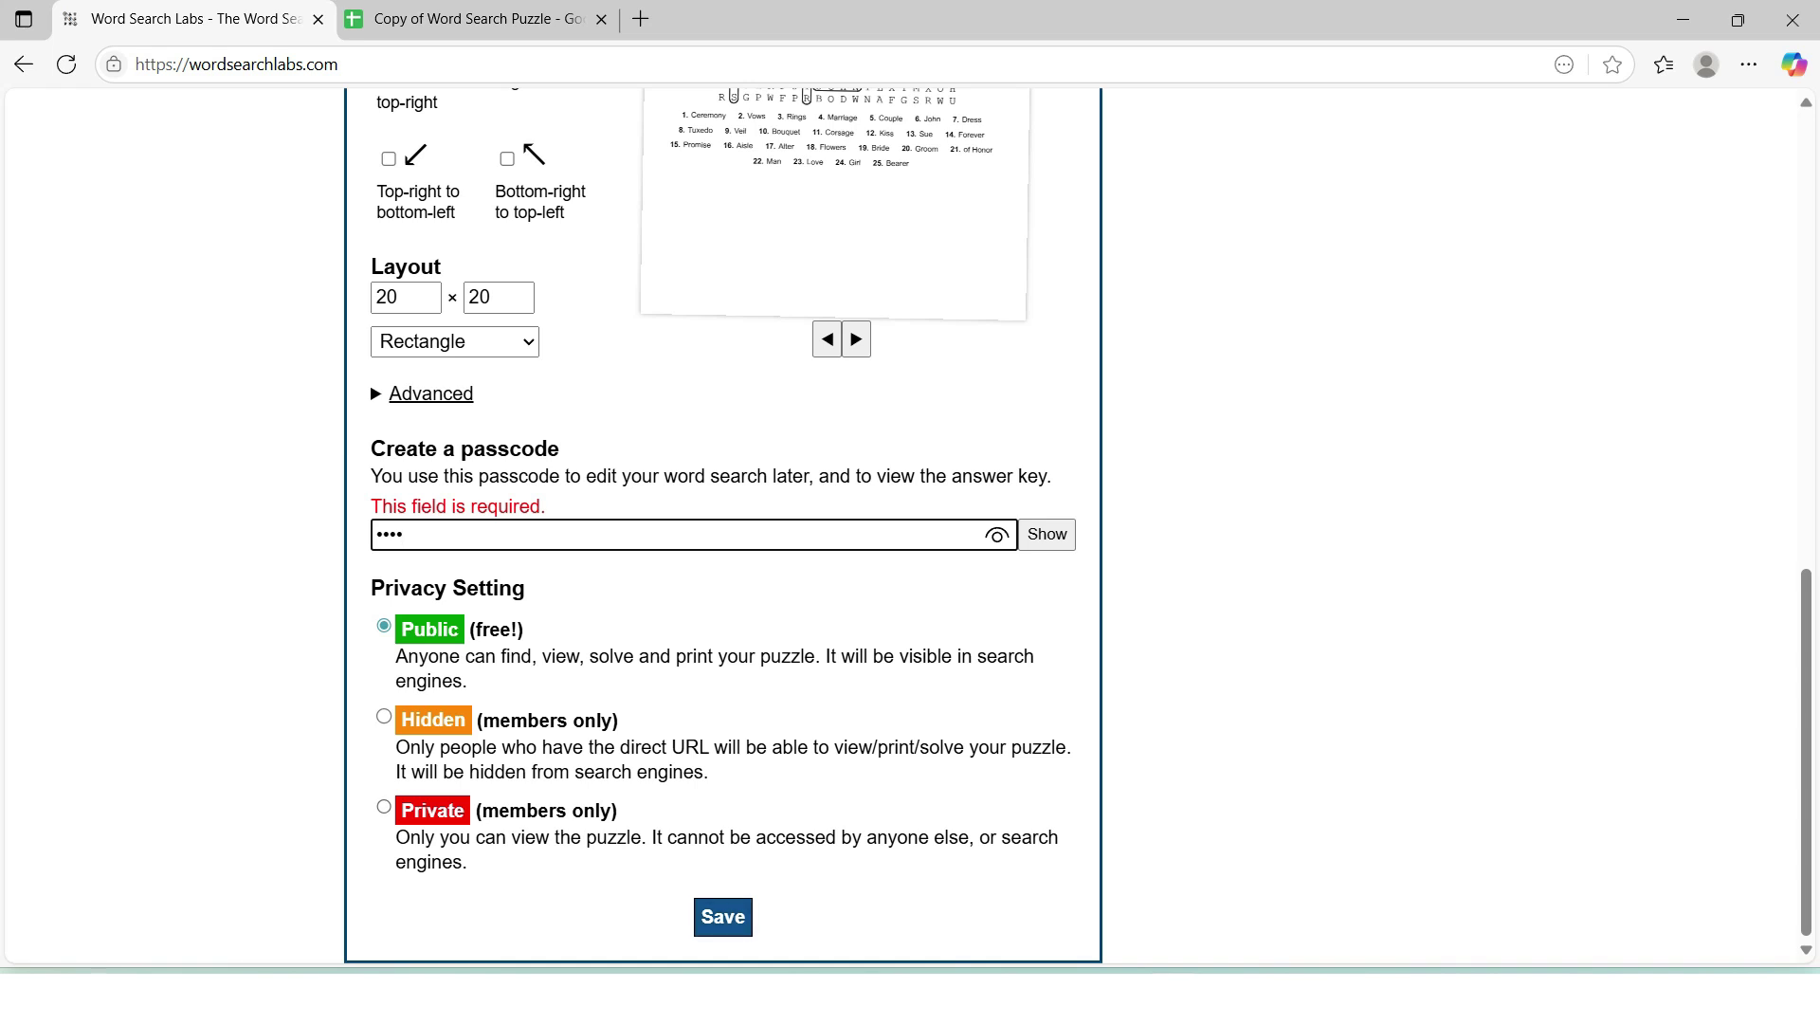
pyautogui.press('Return')
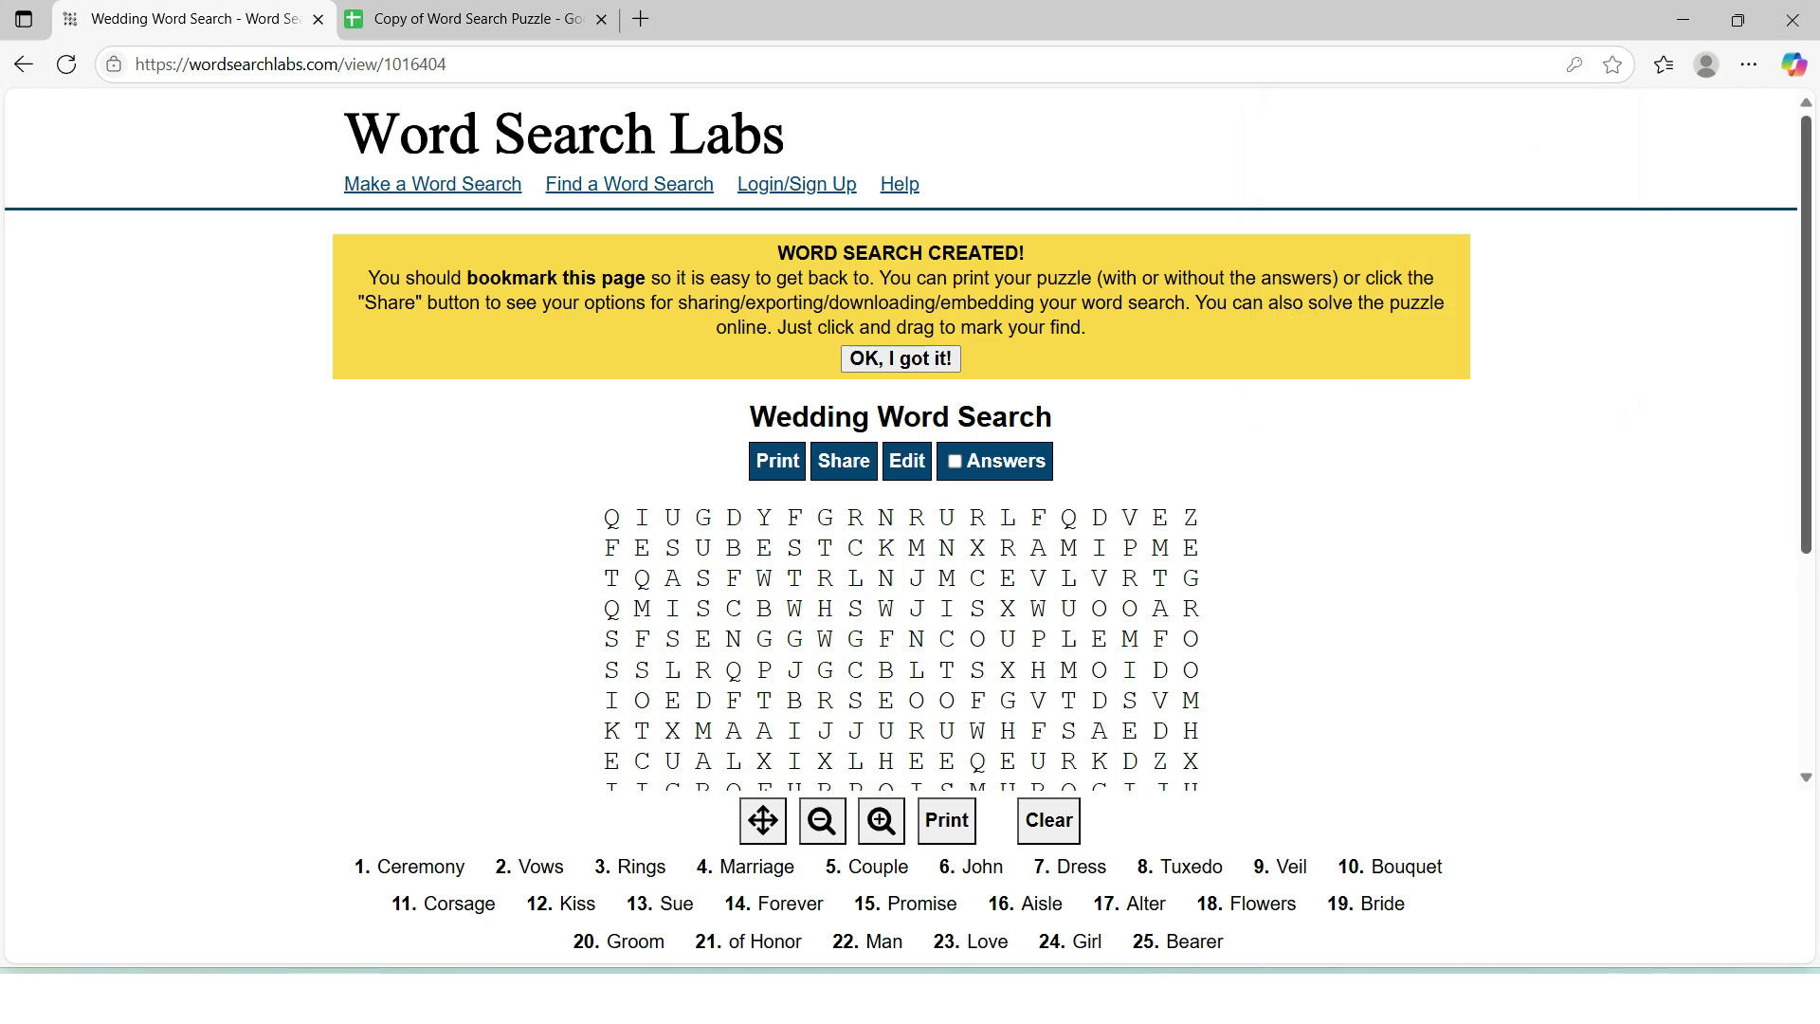
# Capture a rectangular screenshot of the complete puzzle letter grid with Snipping Tool, leaving out the word list below it
pyautogui.scroll(-3, 908, 445)
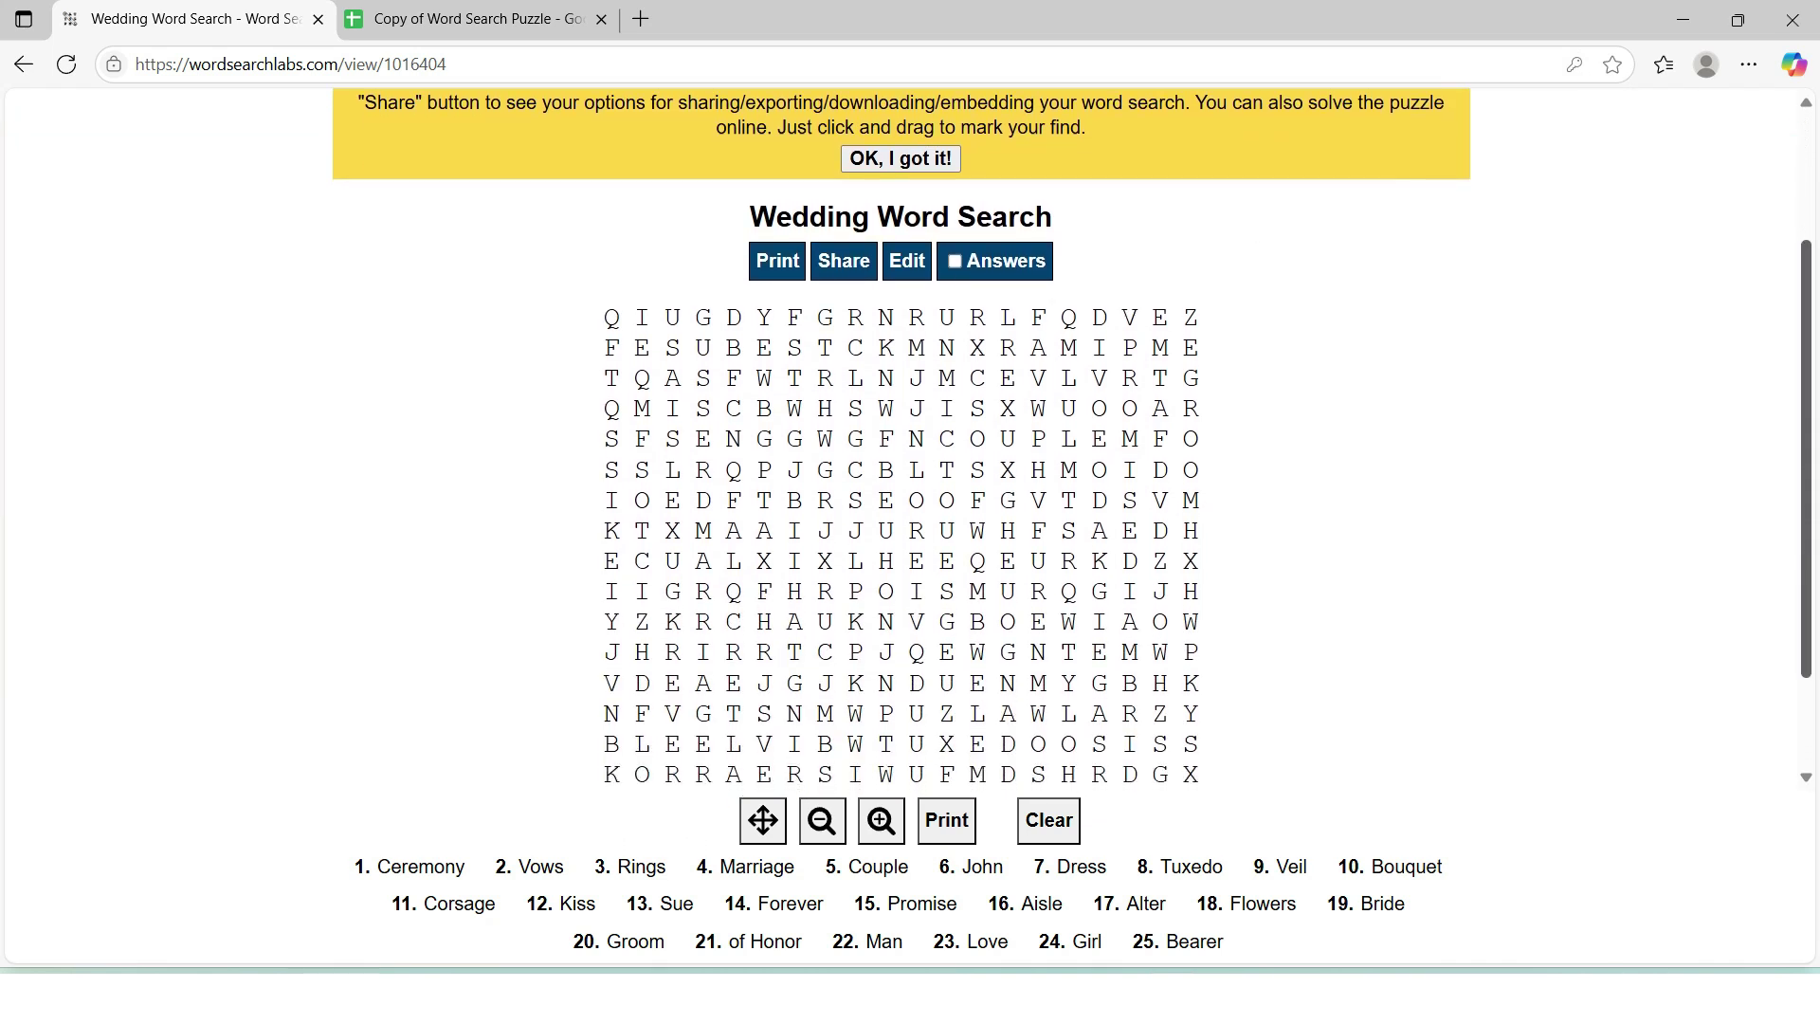
pyautogui.scroll(-1, 908, 446)
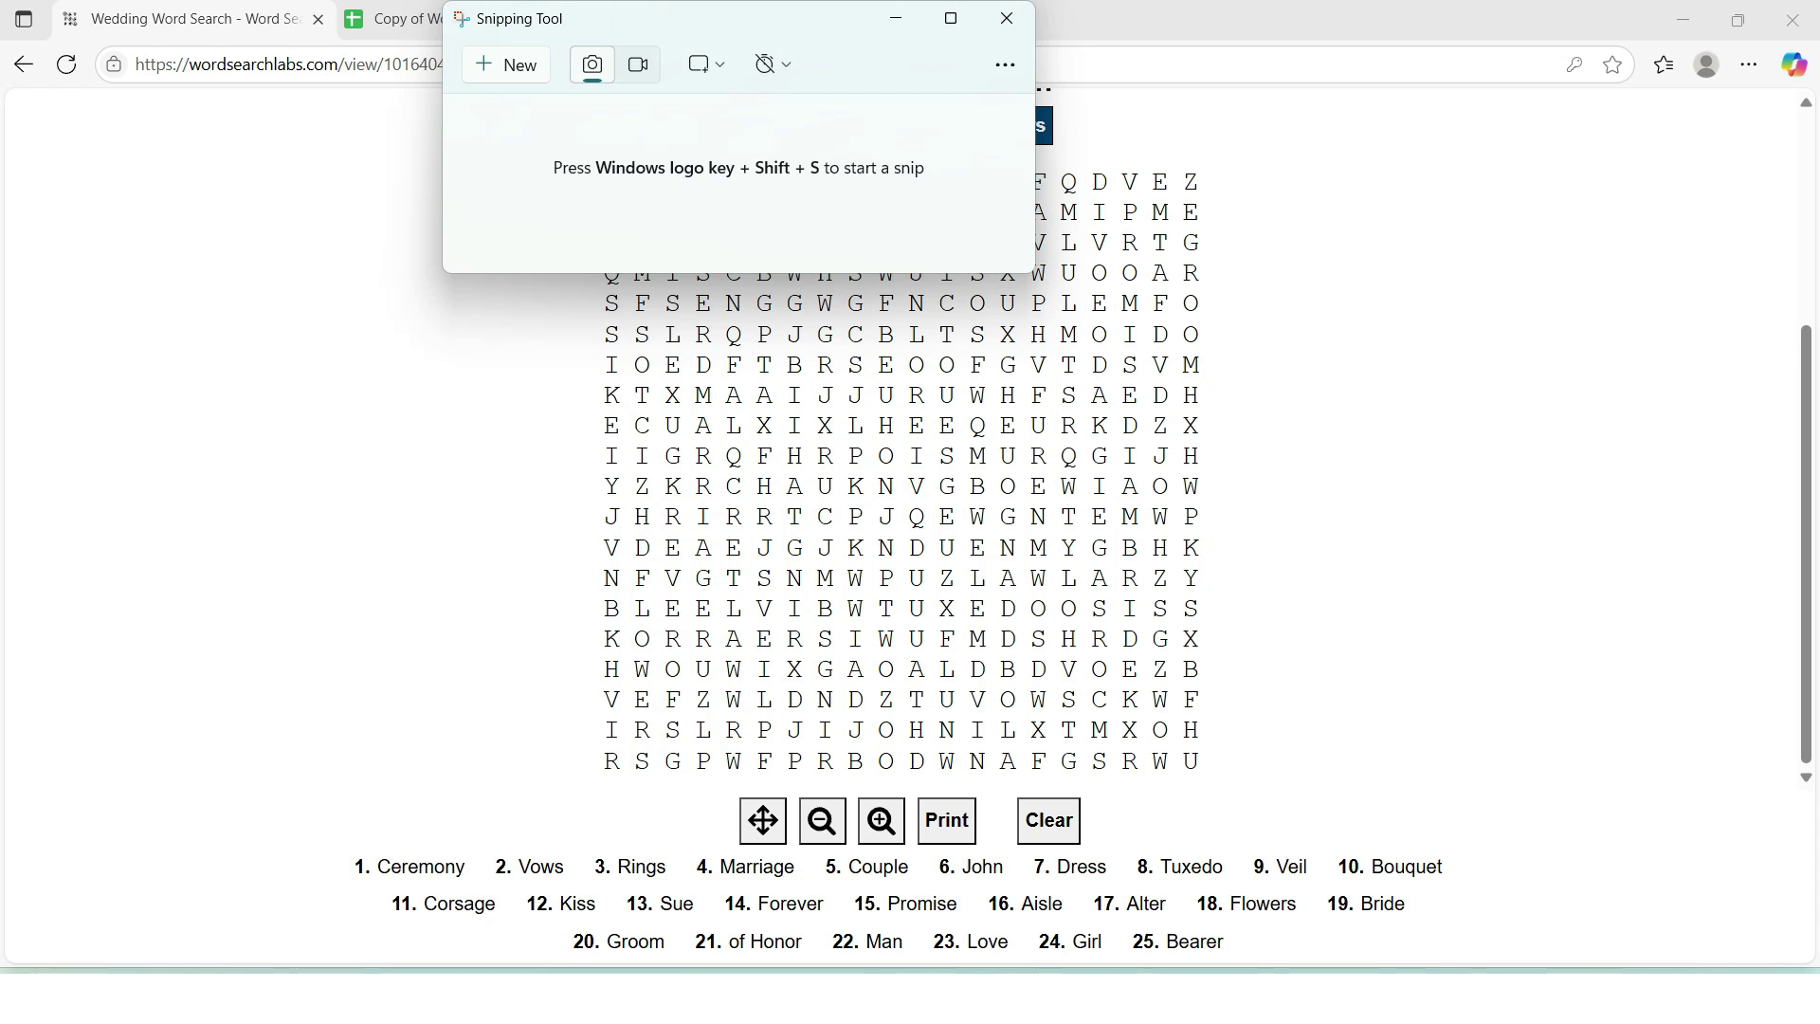
pyautogui.click(506, 64)
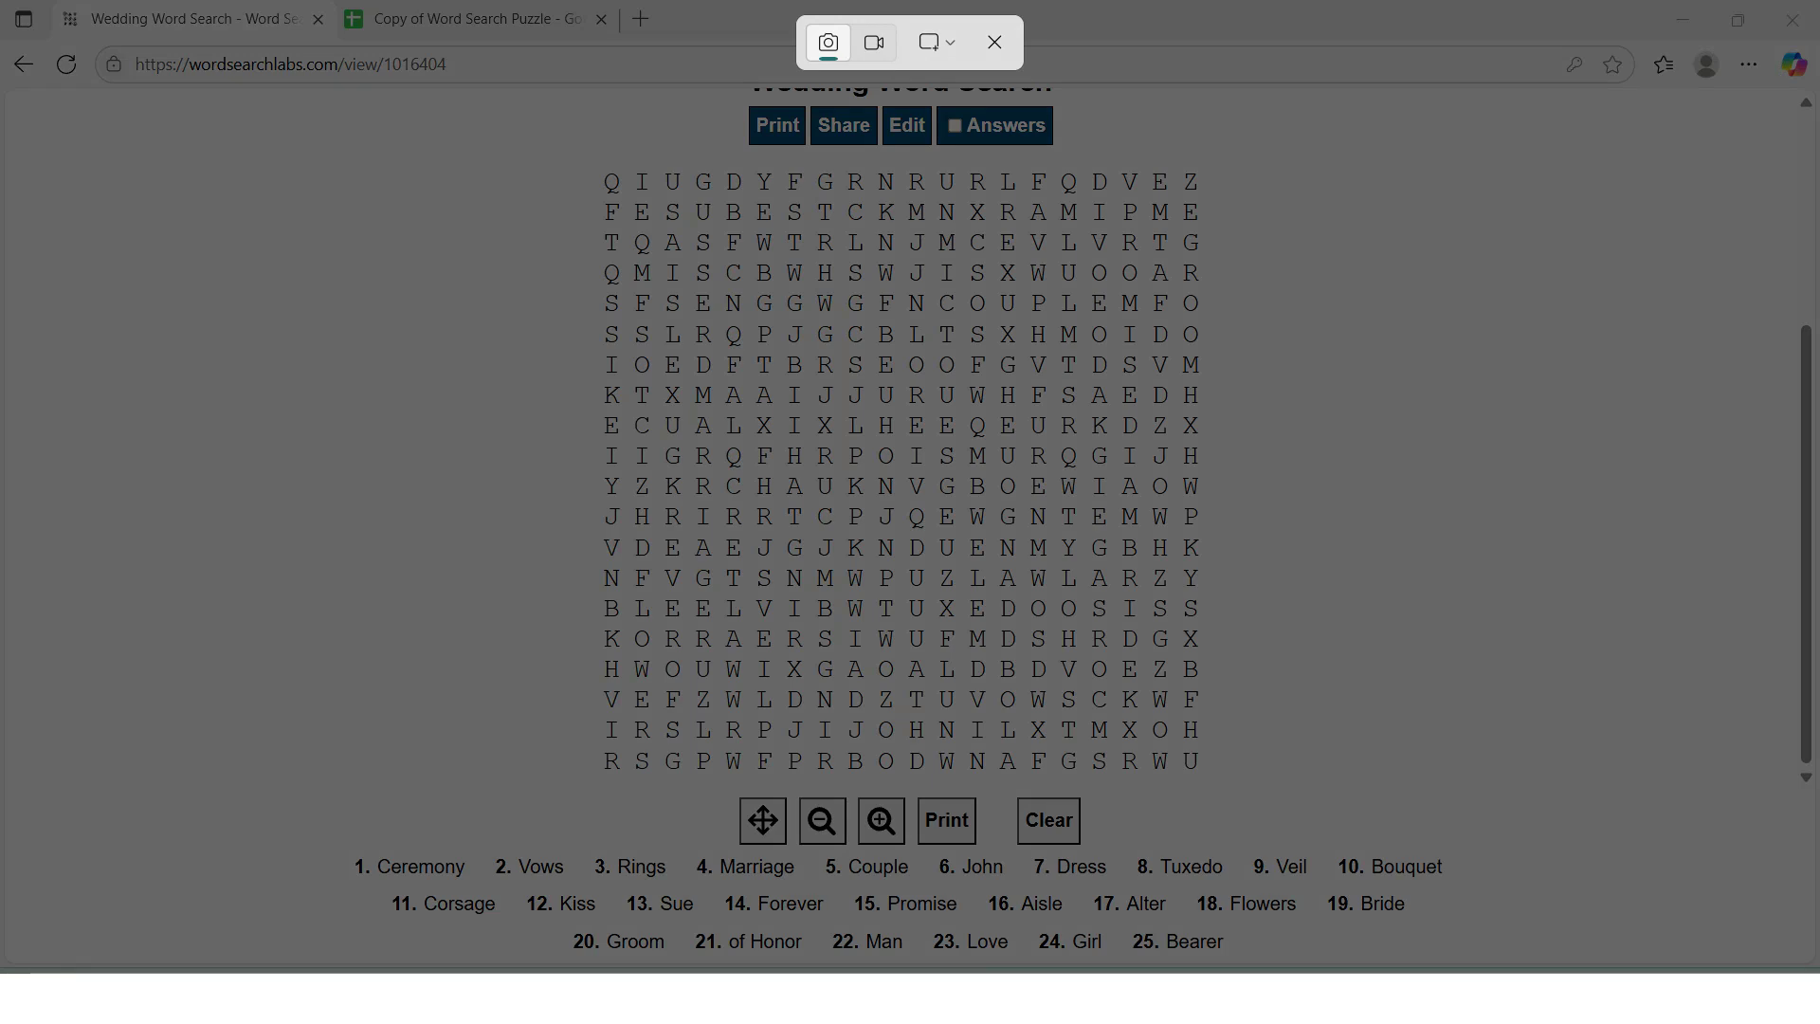
pyautogui.moveTo(583, 150); pyautogui.dragTo(1209, 783)
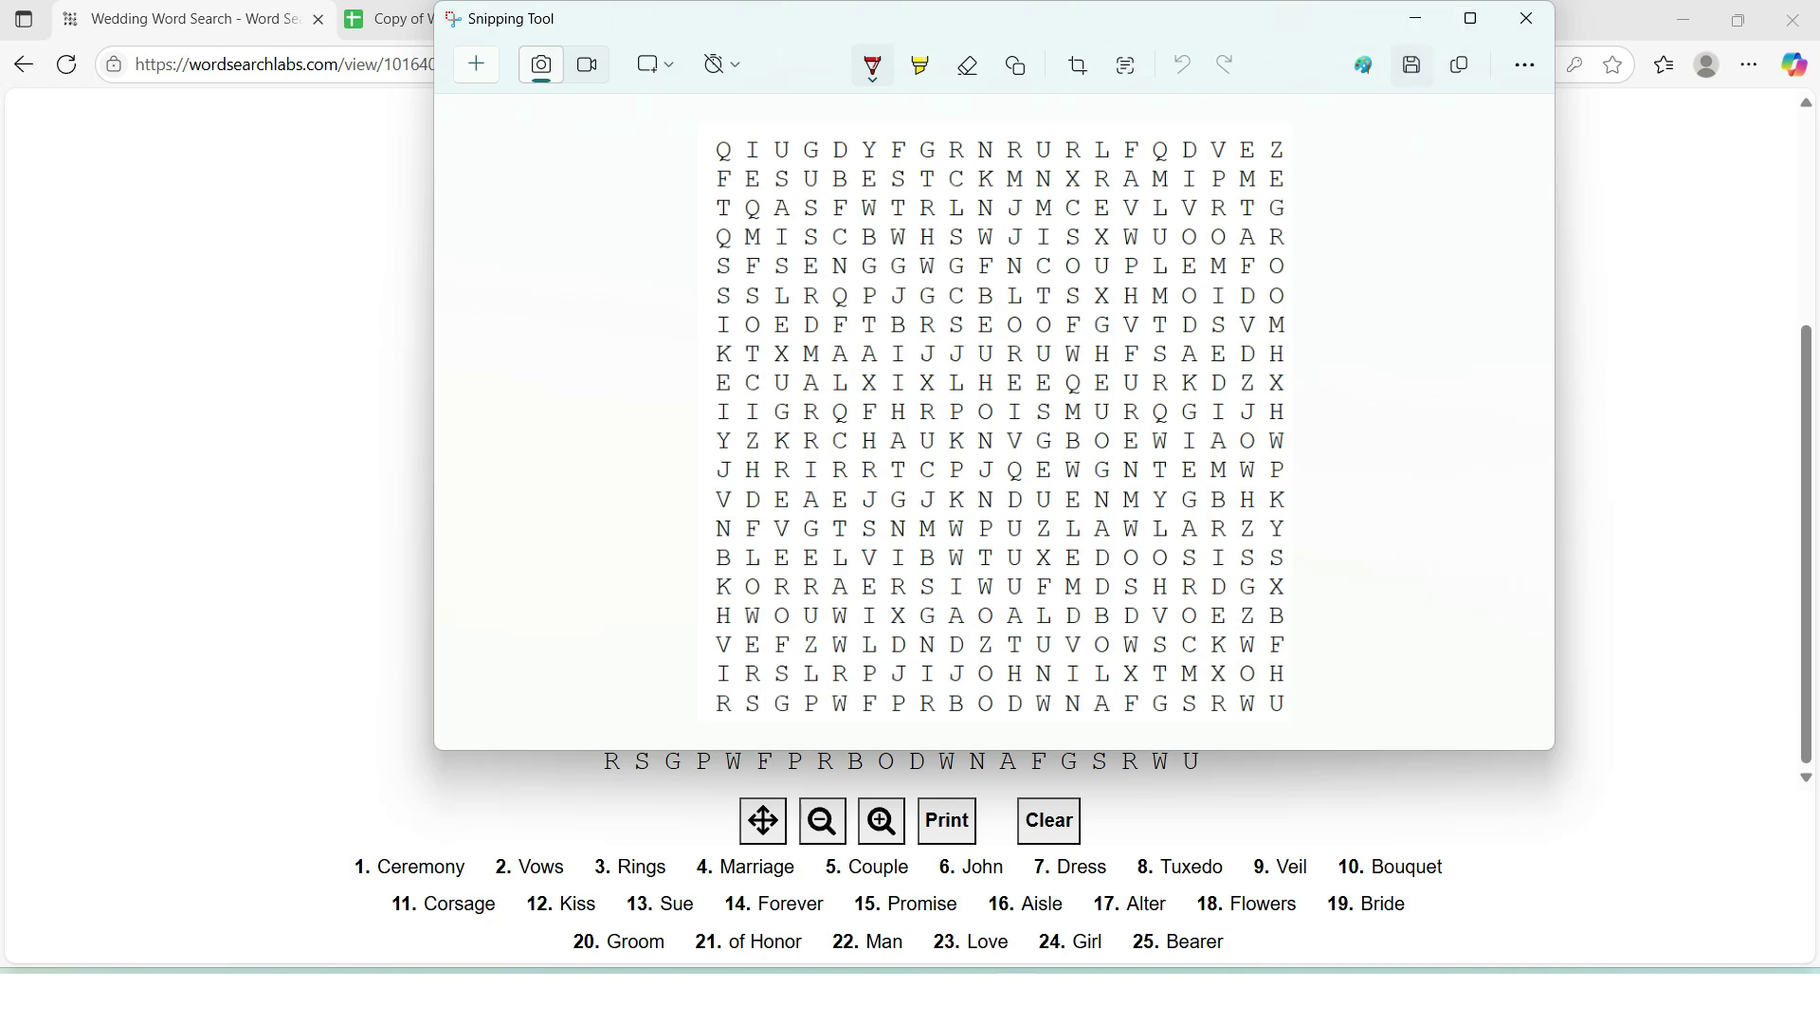
# Save the letter grid screenshot to the Desktop as a PNG named "Word Search 3" and close Snipping Tool
pyautogui.hotkey('ctrl', 's')
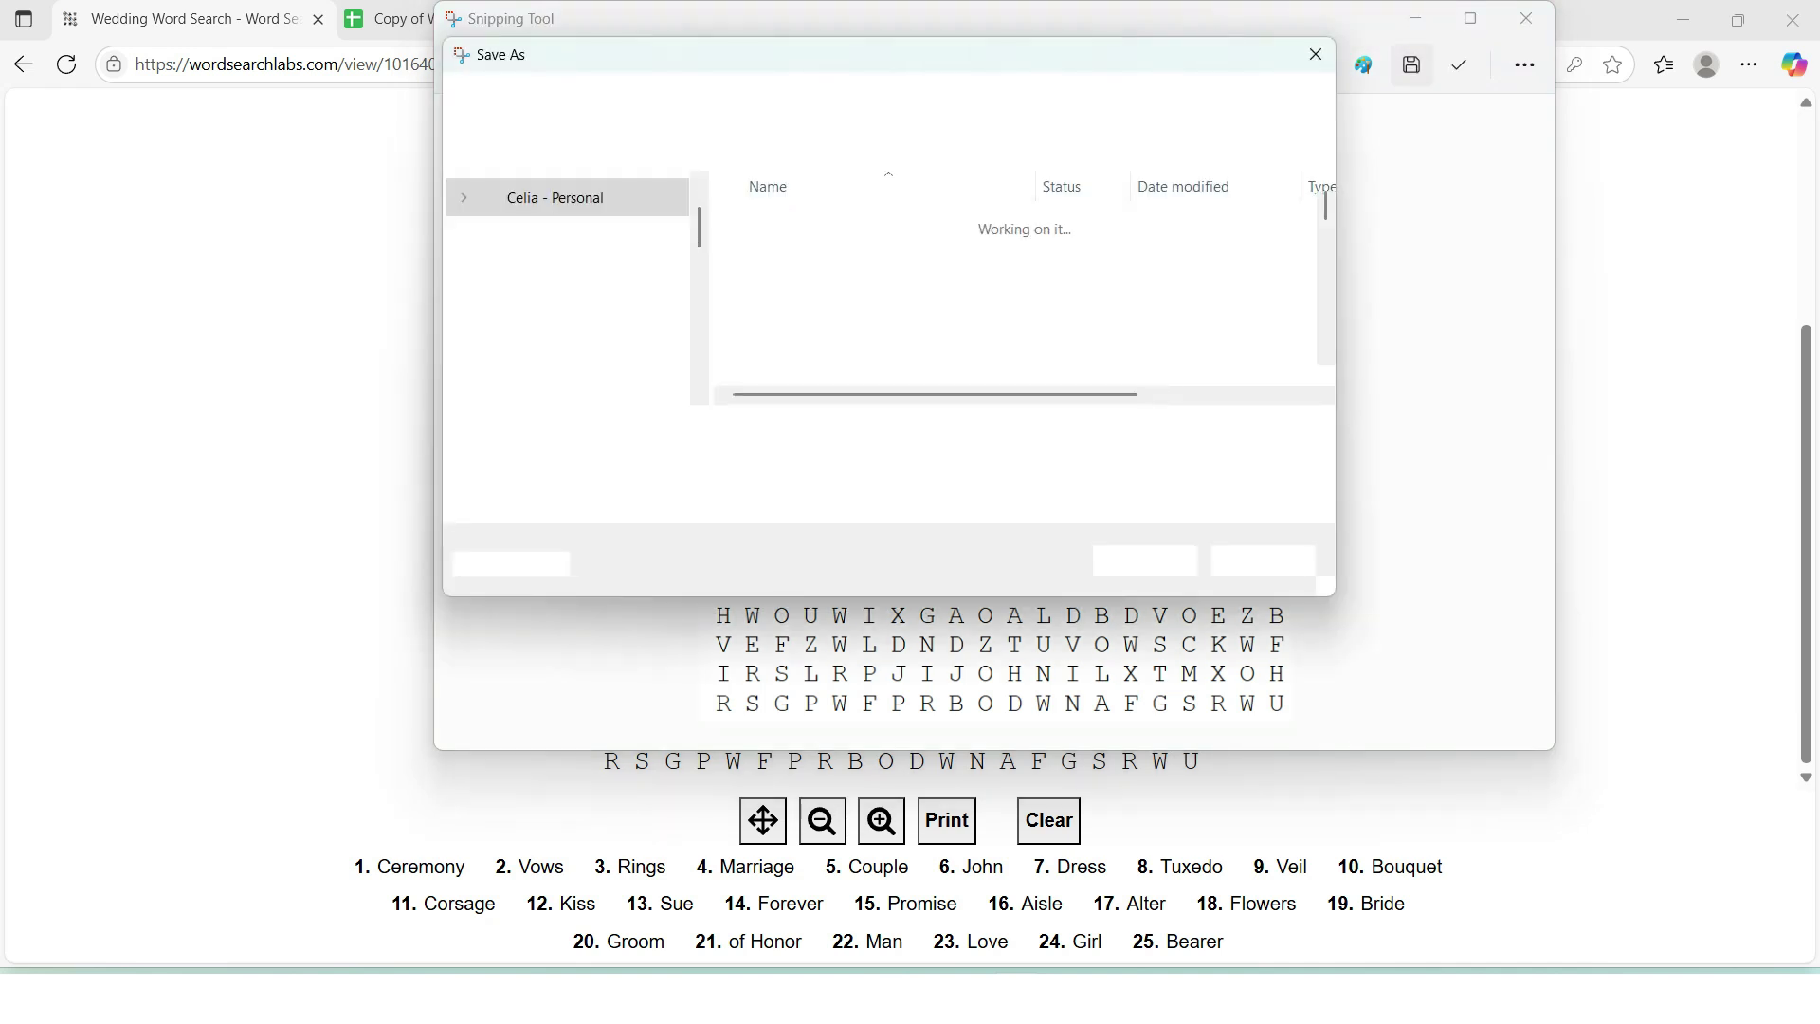
pyautogui.click(532, 265)
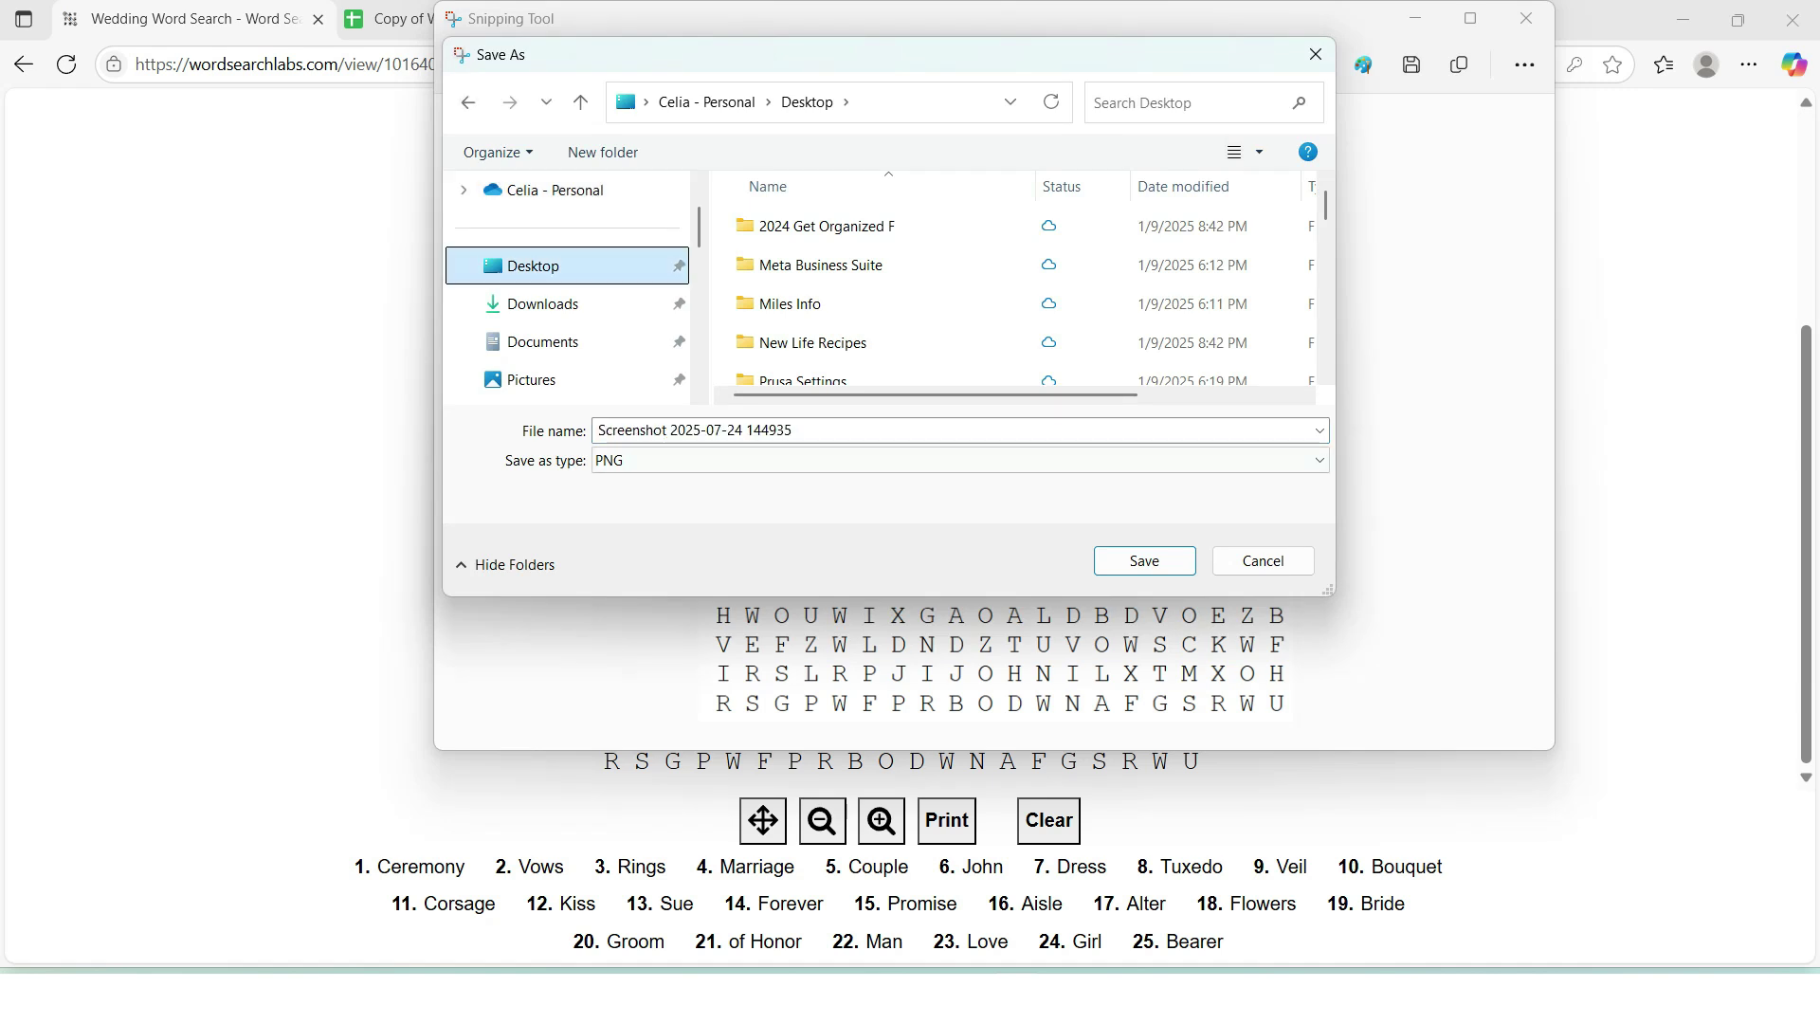
pyautogui.click(695, 429)
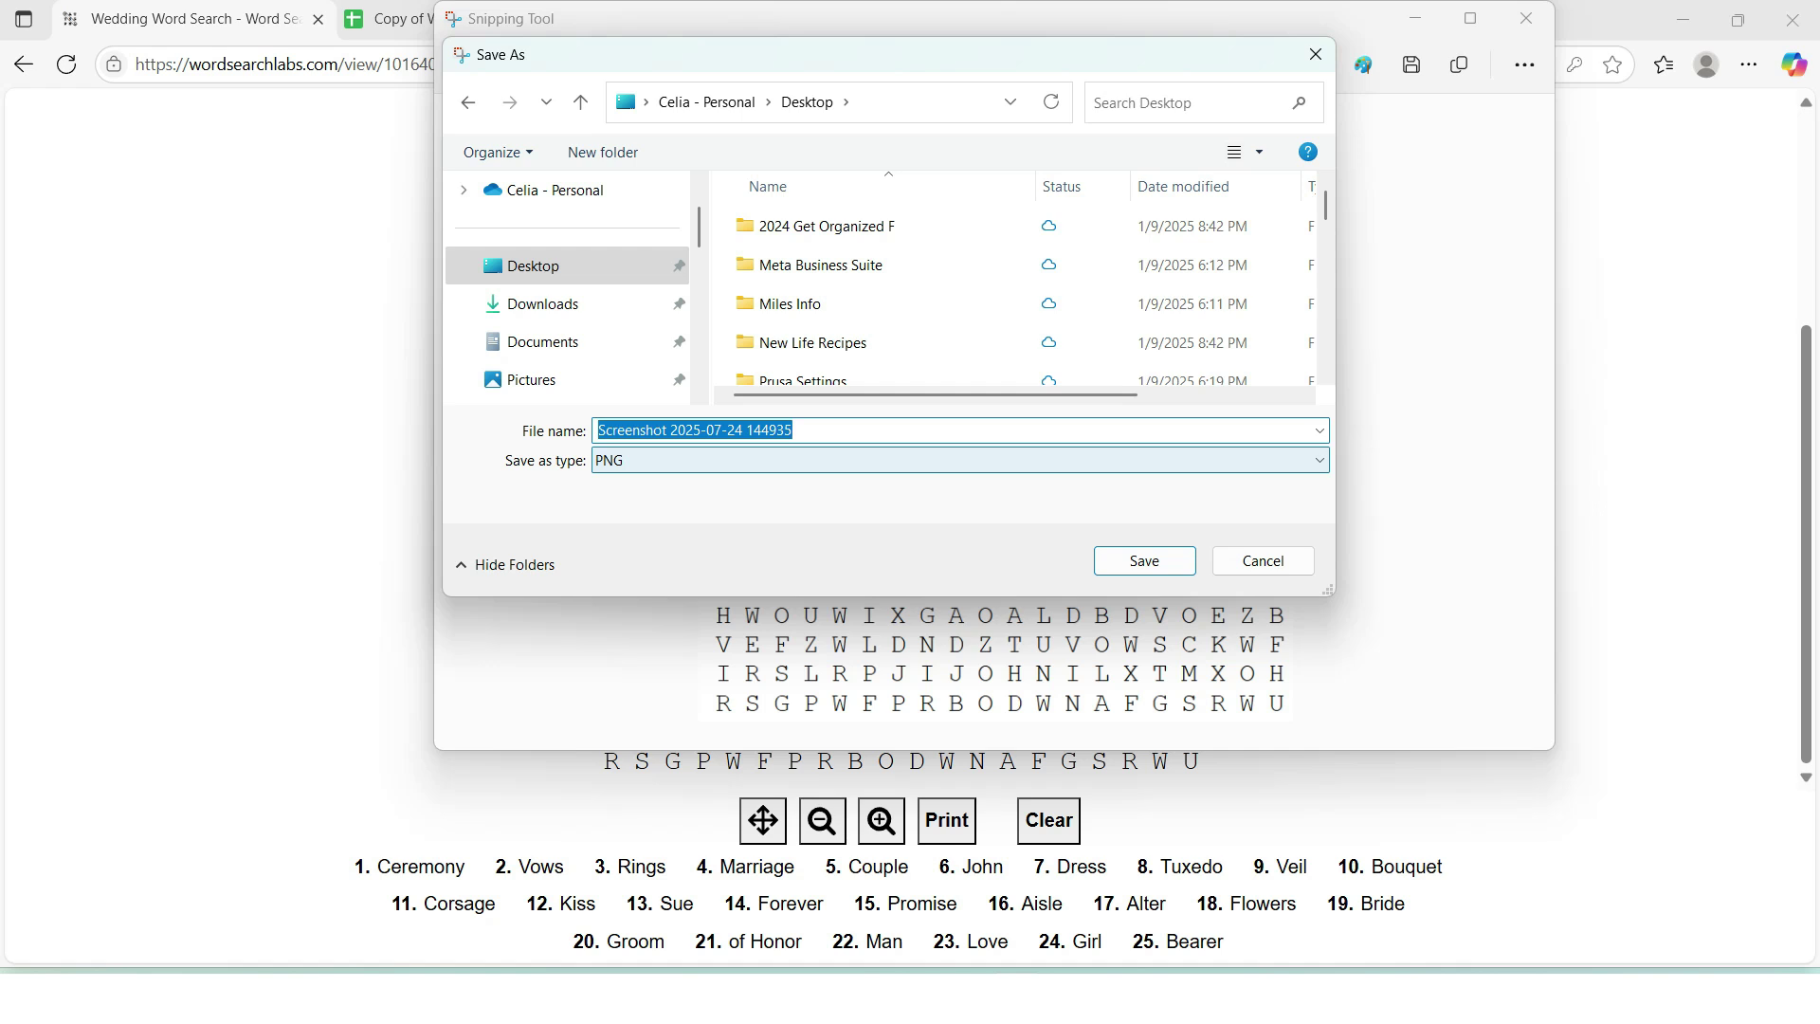
pyautogui.write('Word ')
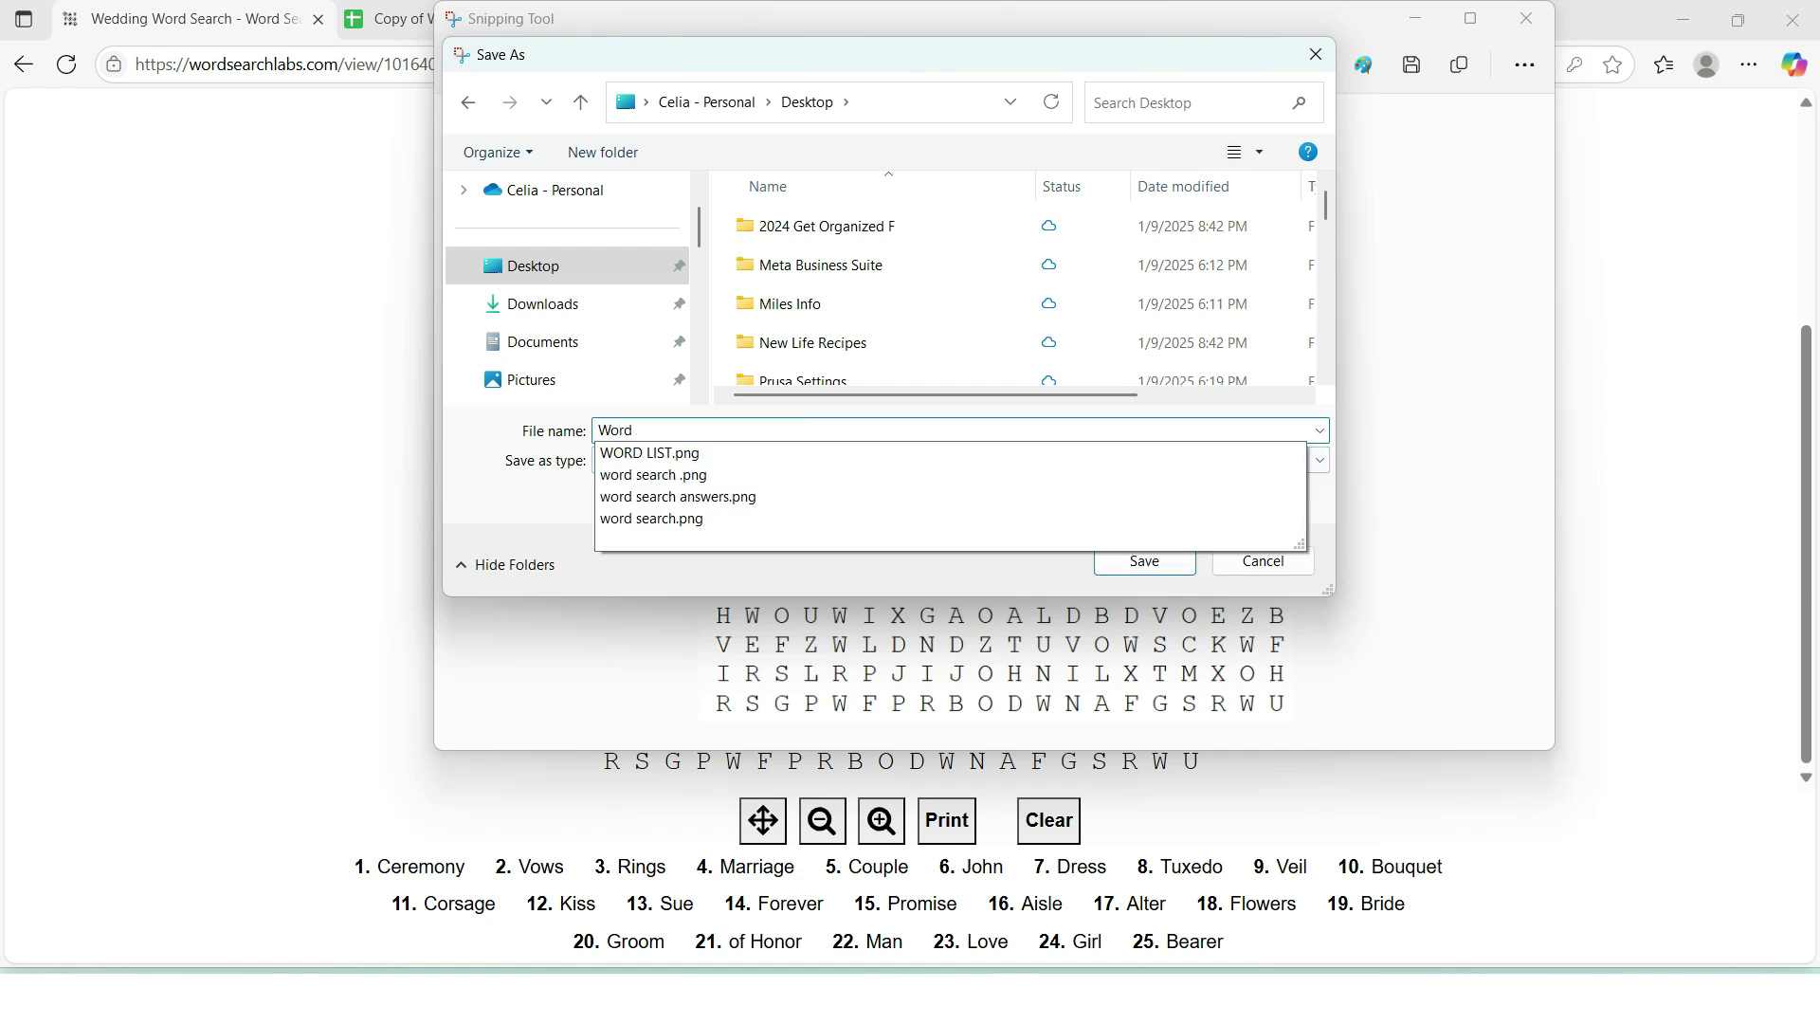
pyautogui.write('Search')
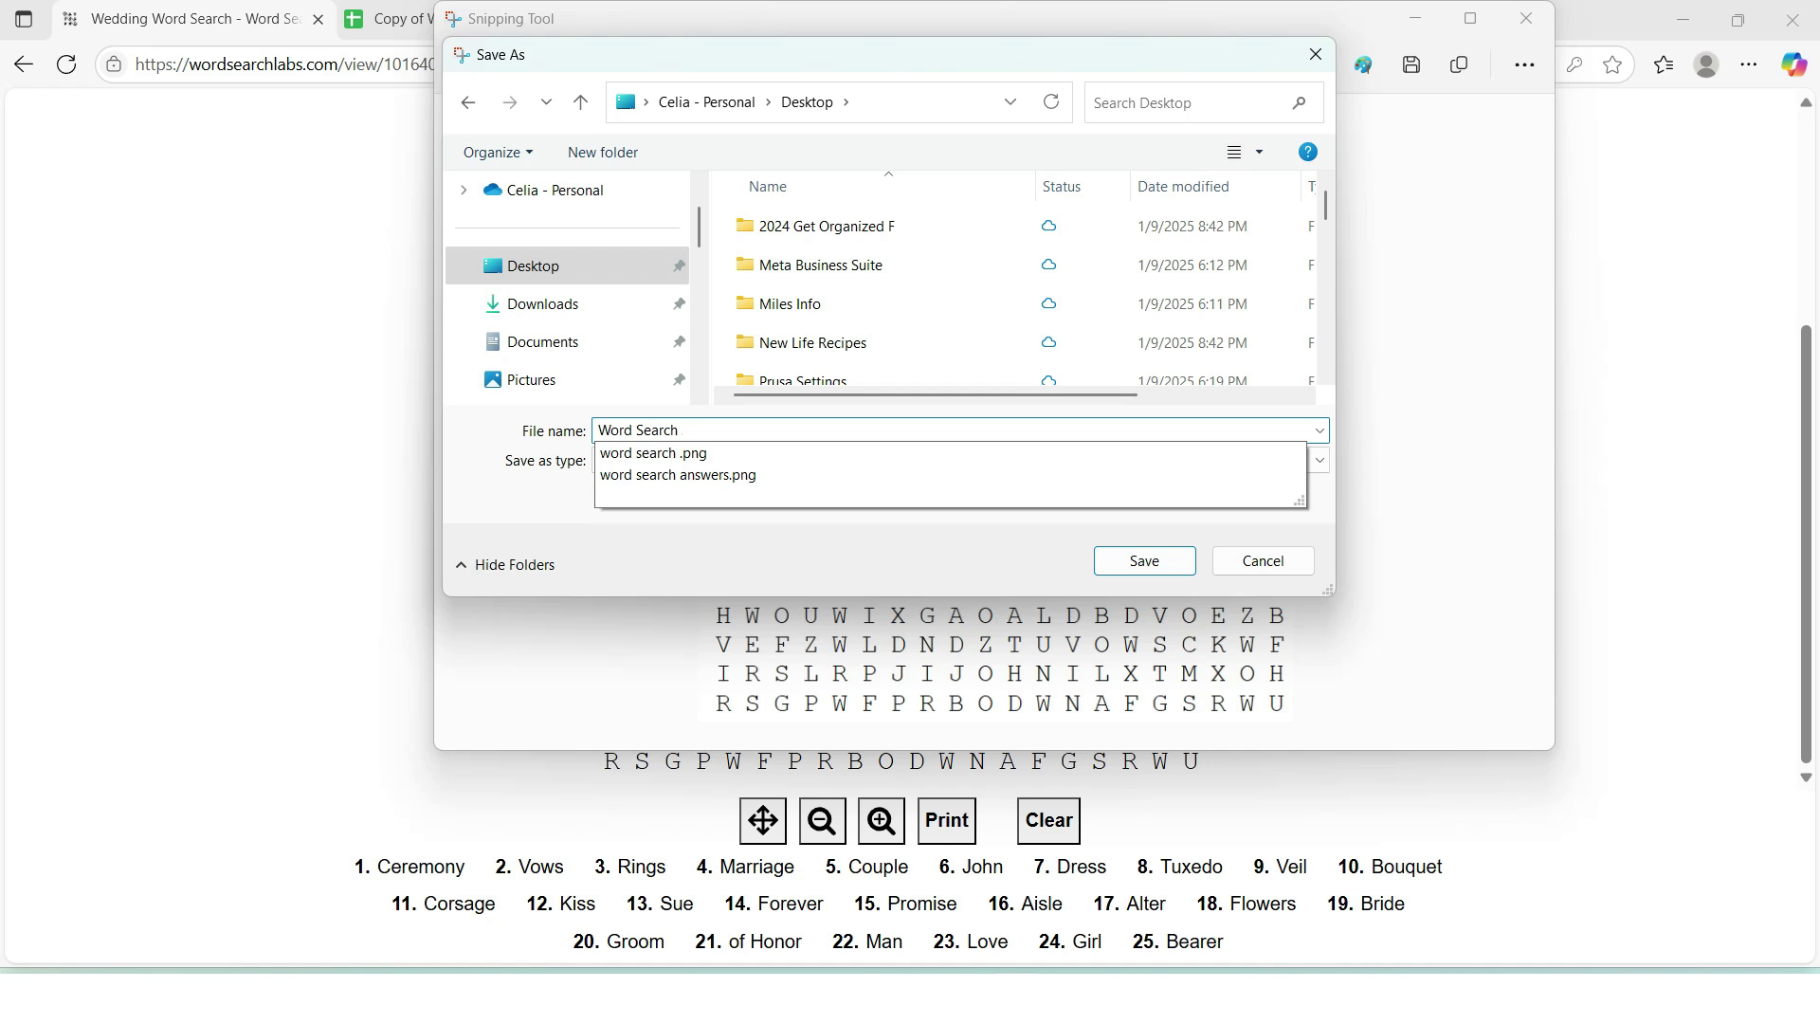
pyautogui.write(' 3')
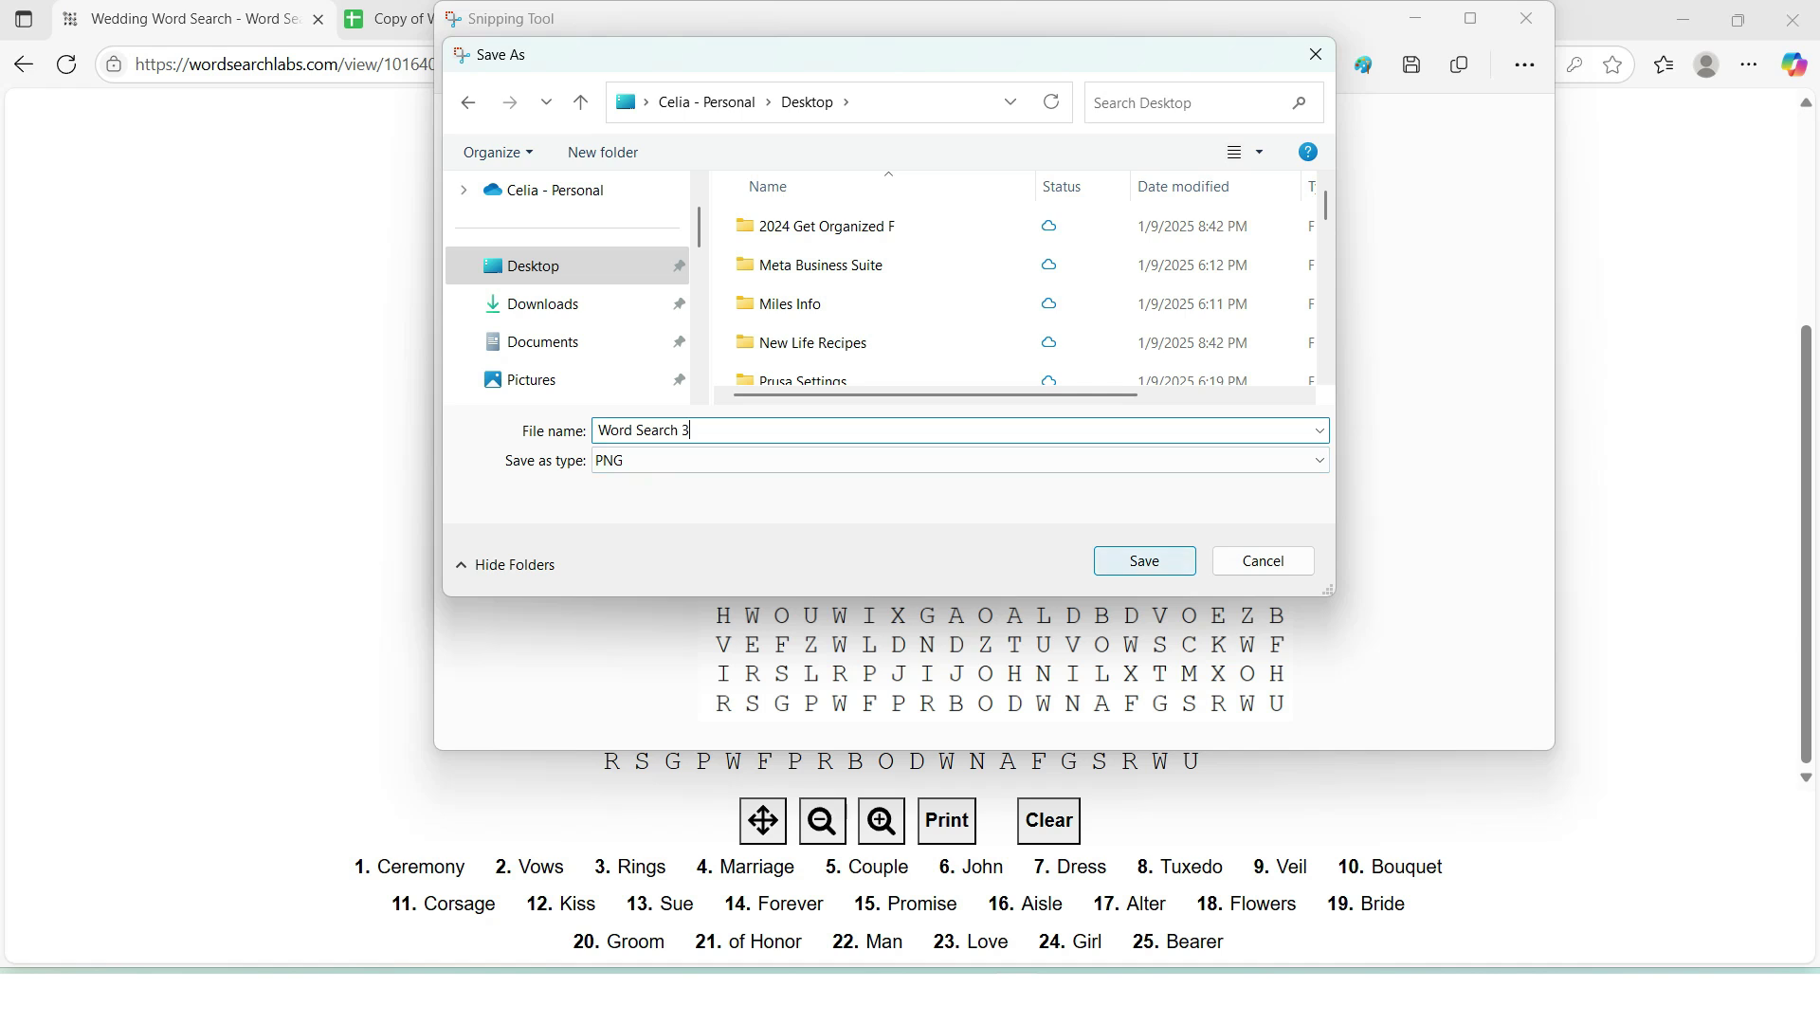
pyautogui.click(1144, 560)
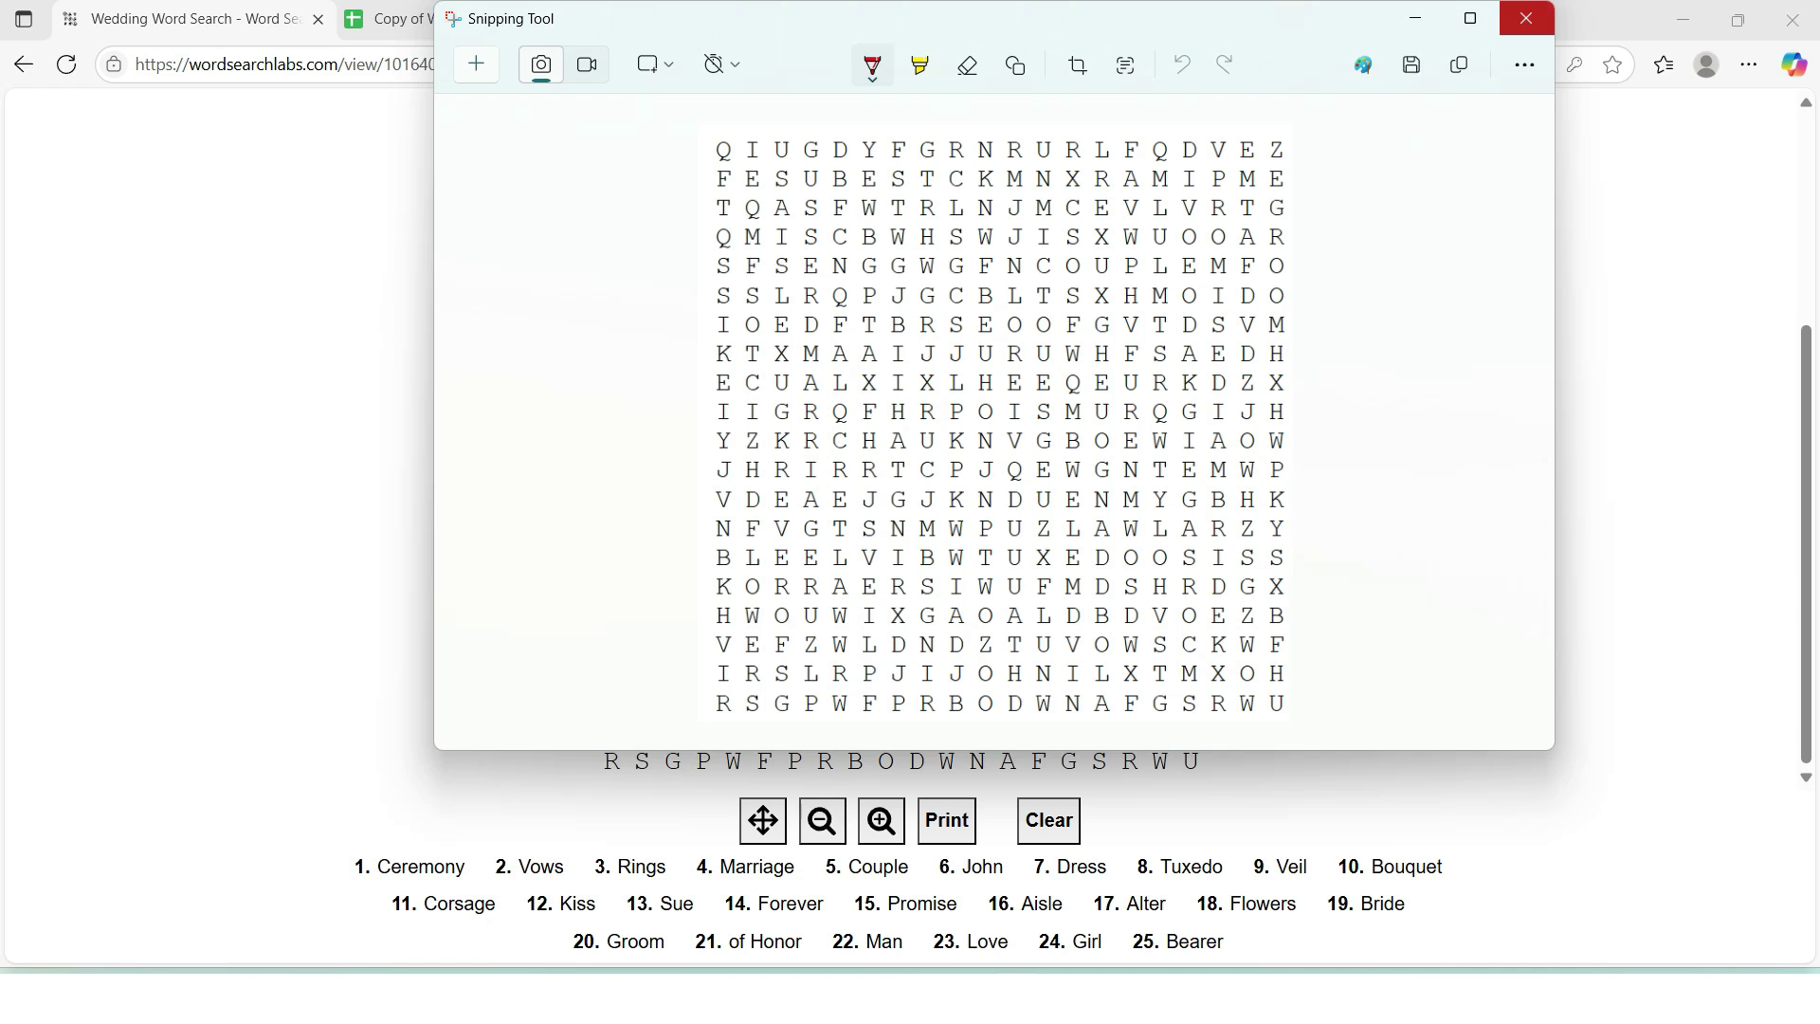
pyautogui.click(1525, 18)
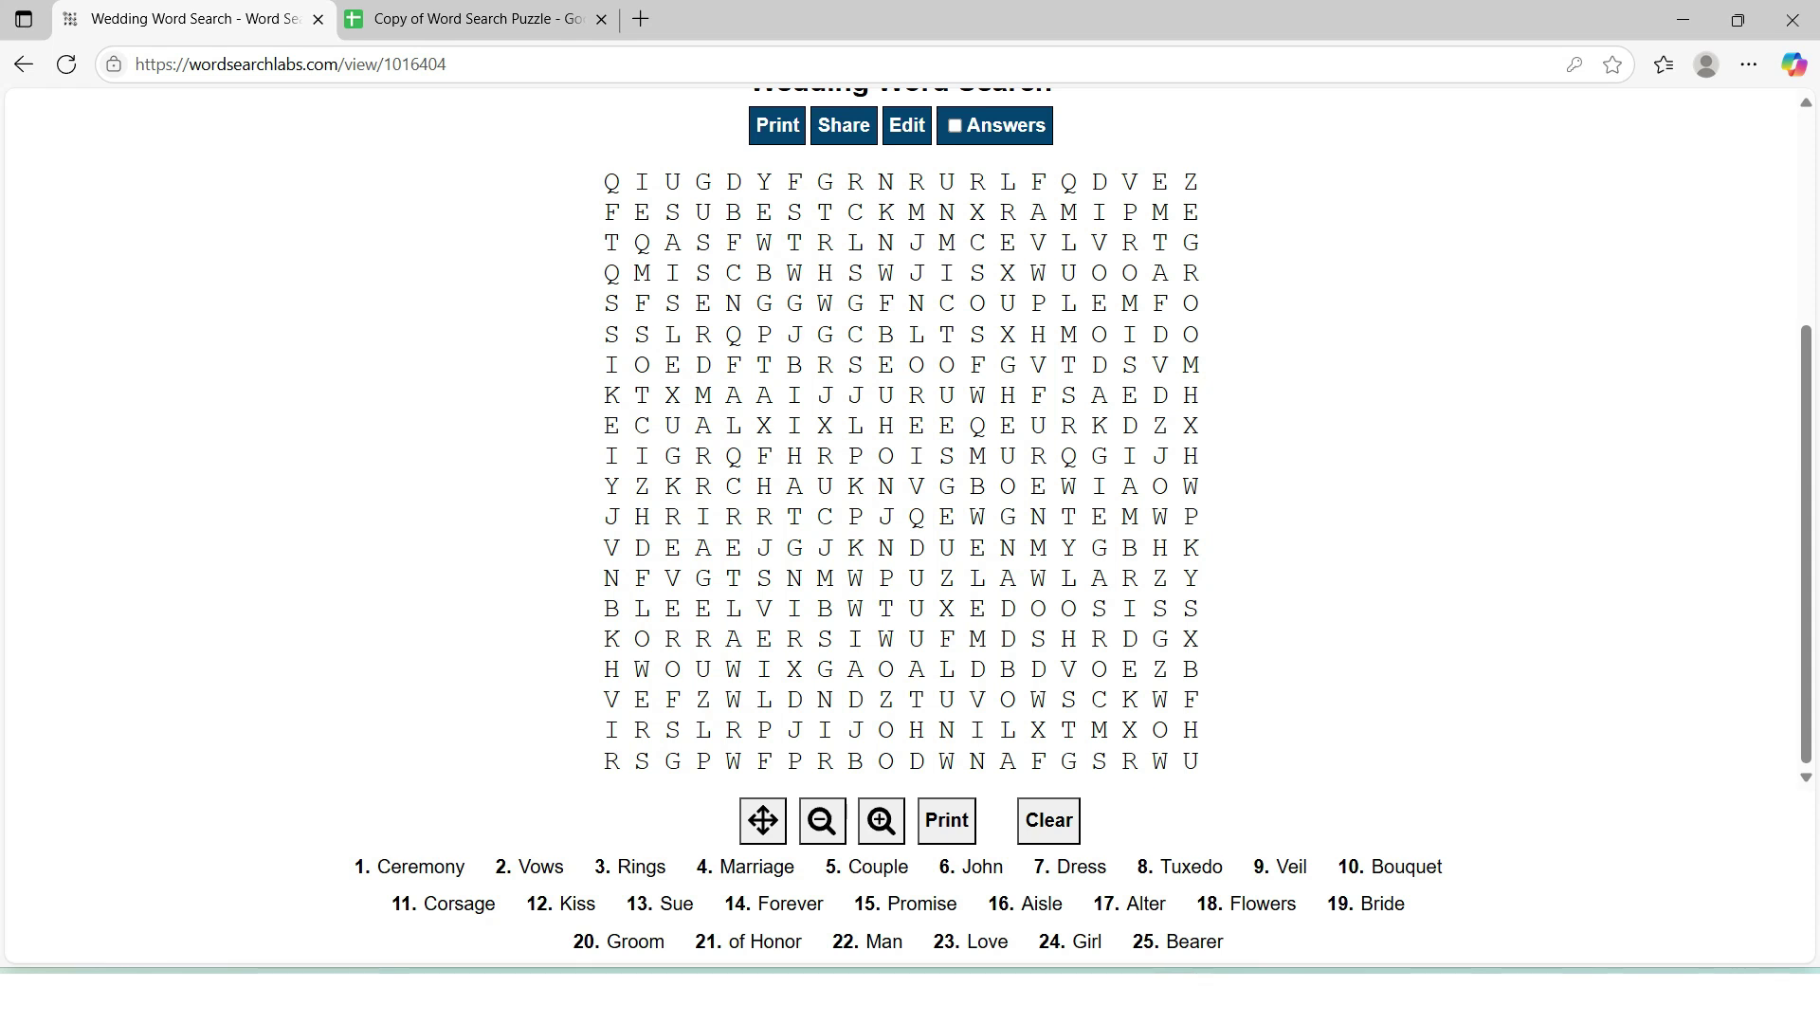
# Switch to File Explorer and open the wedding word search thank-you PDF from the Downloads folder
pyautogui.hotkey('alt', 'Tab')
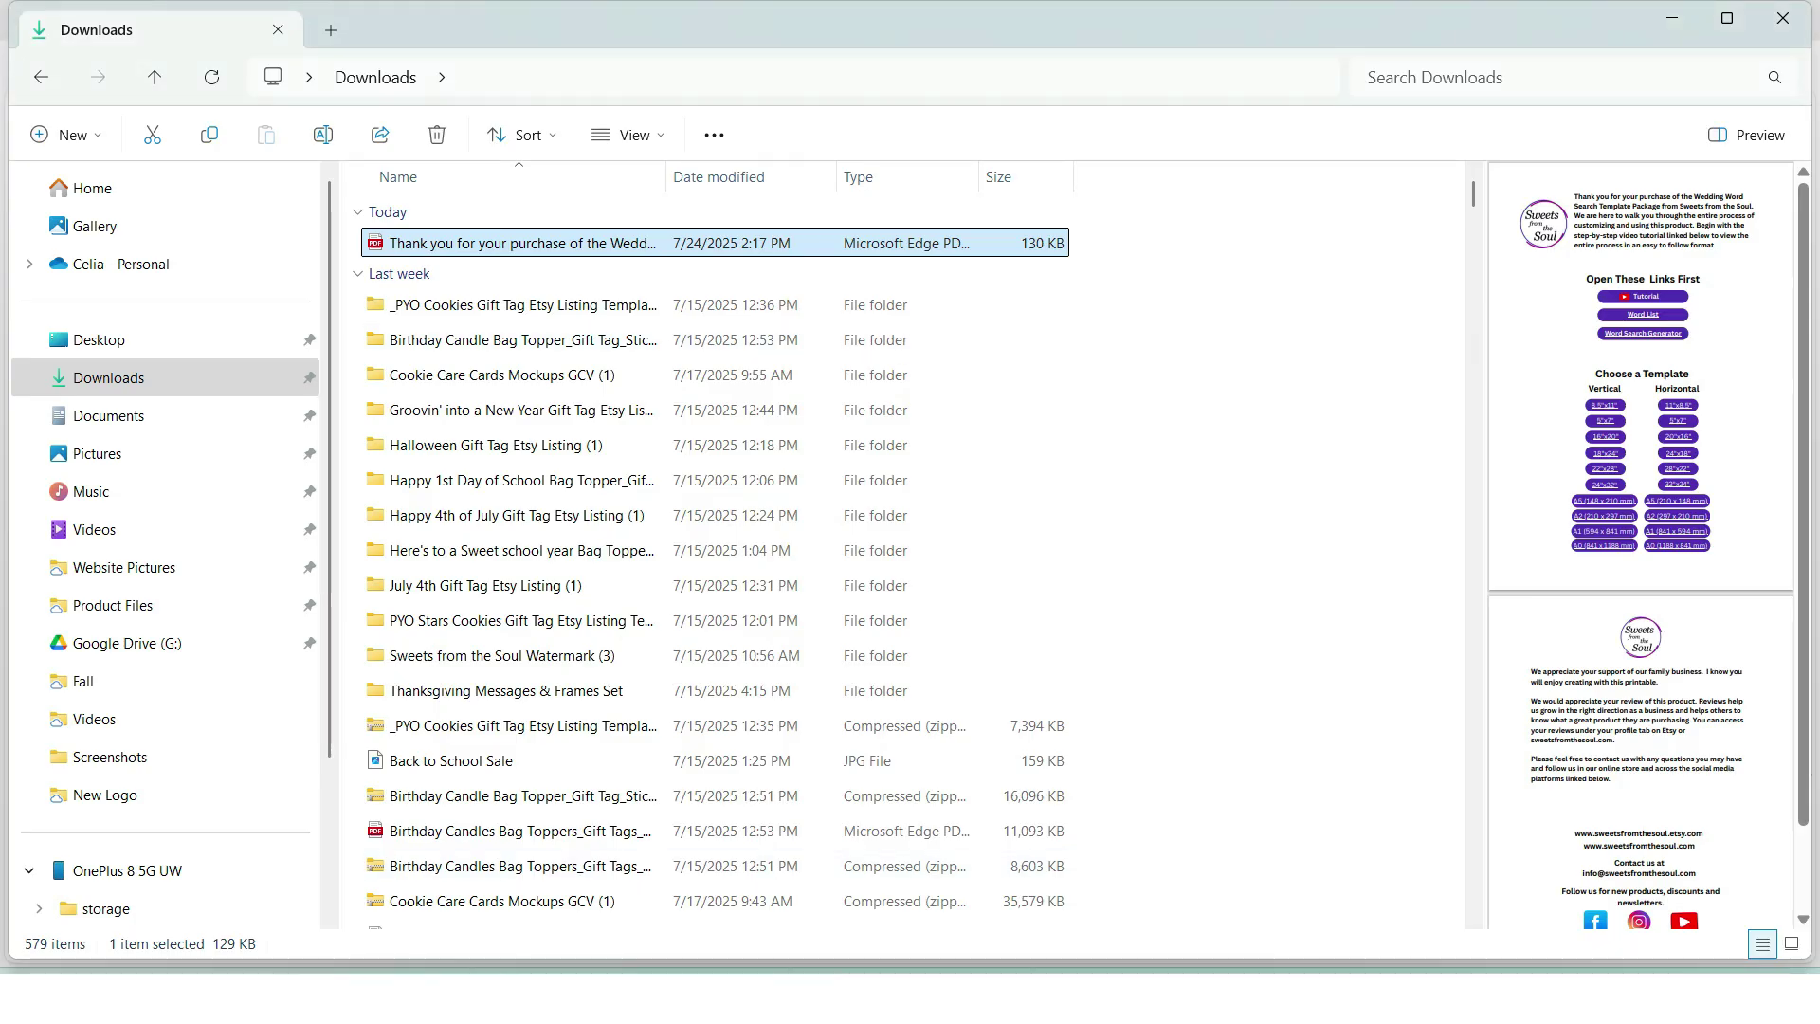
pyautogui.press('F2')
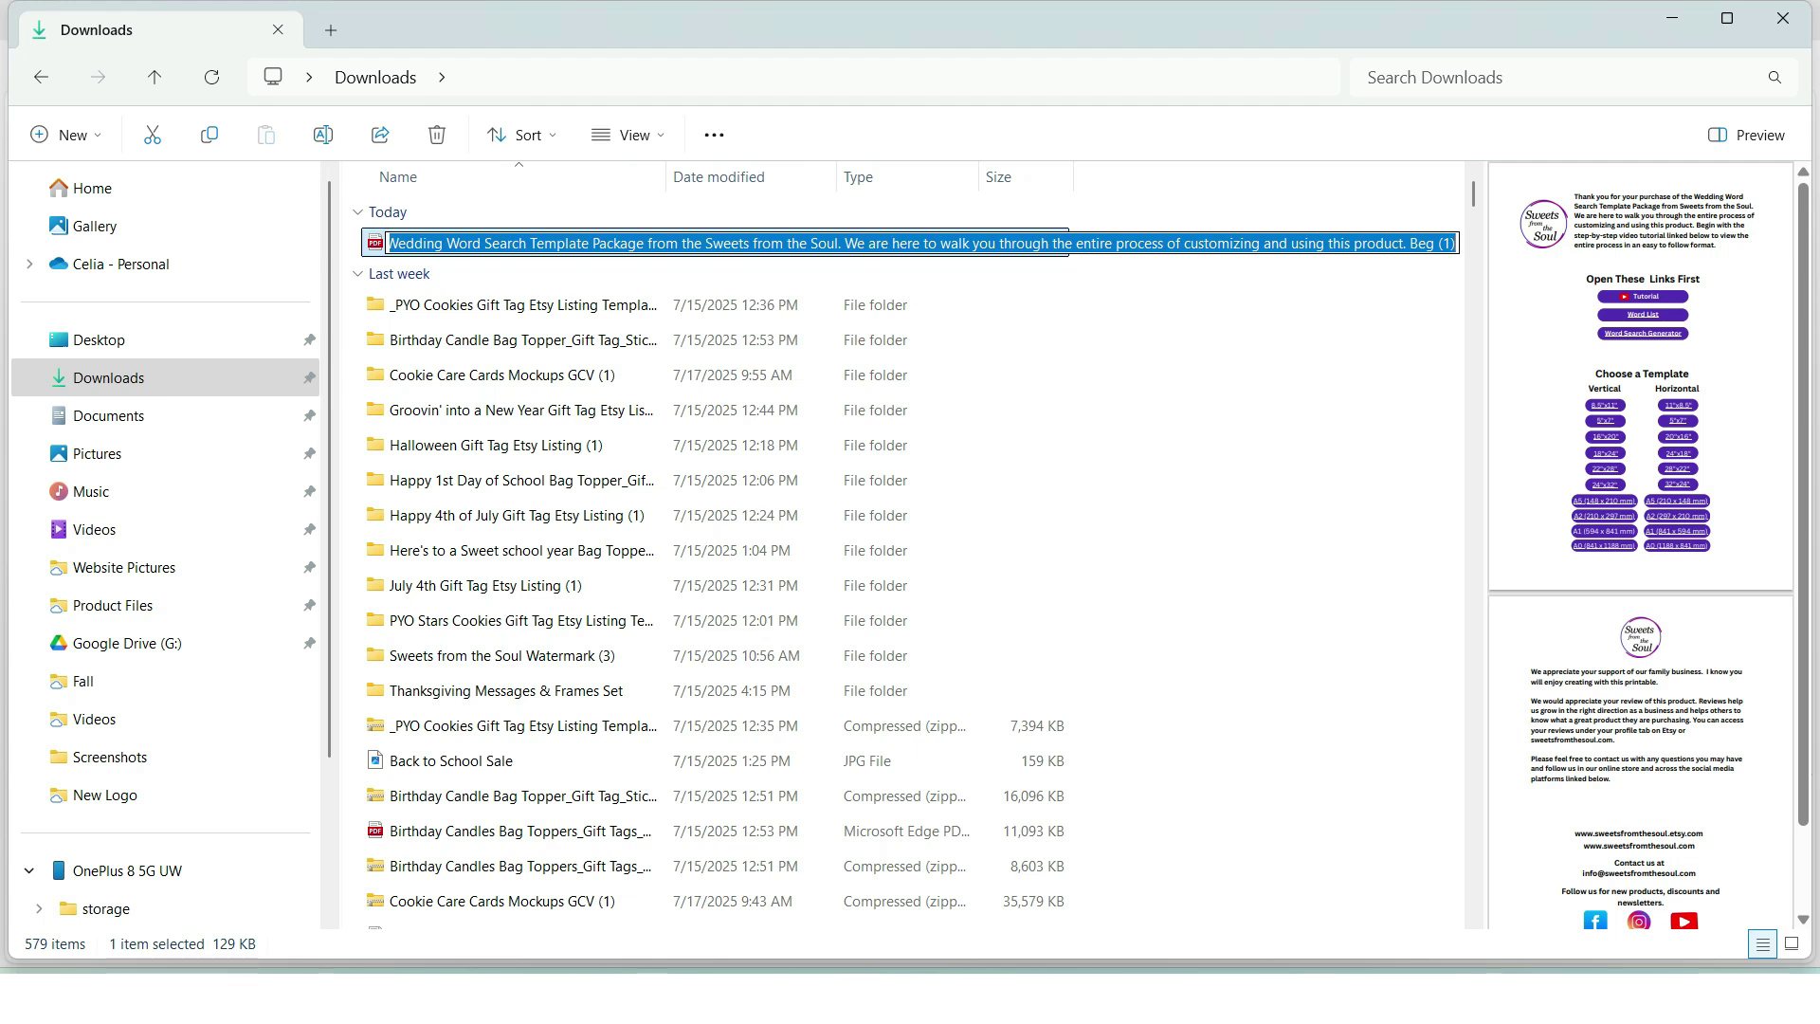
pyautogui.press('Escape')
pyautogui.press('Return')
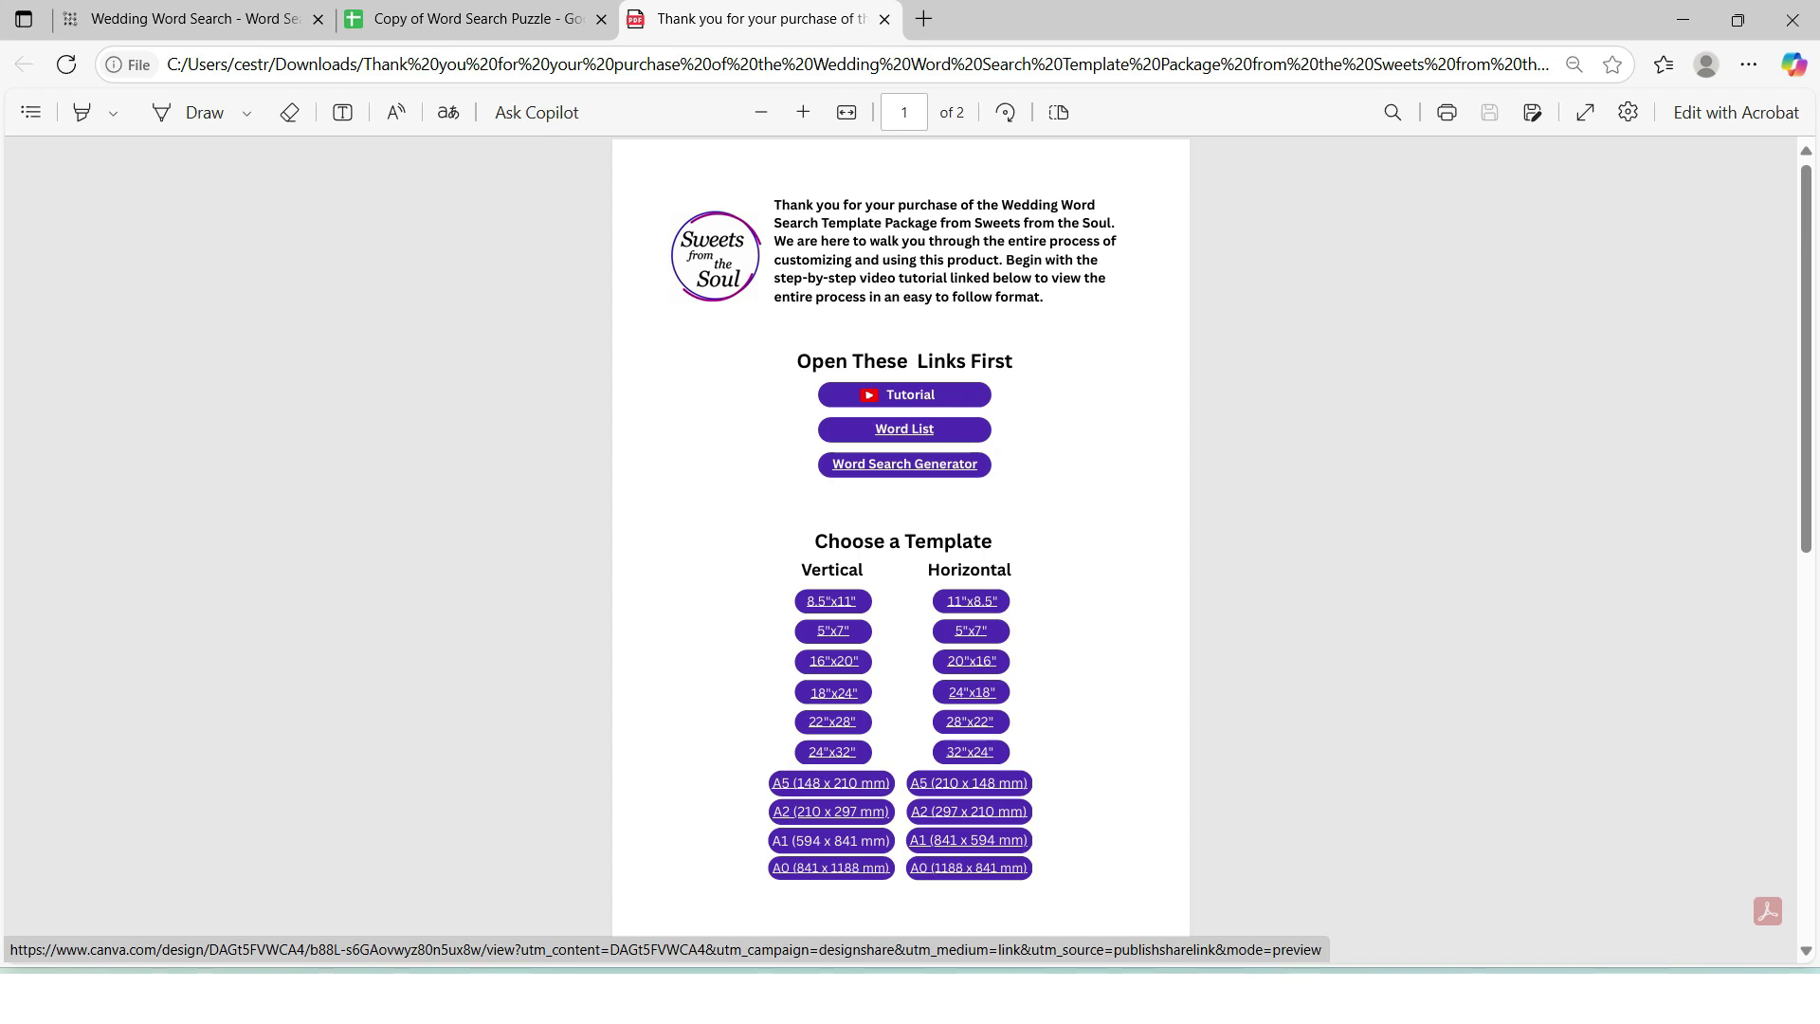
# Follow the PDF's vertical 8.5"x11" template link and open that template in the Canva editor
pyautogui.click(832, 600)
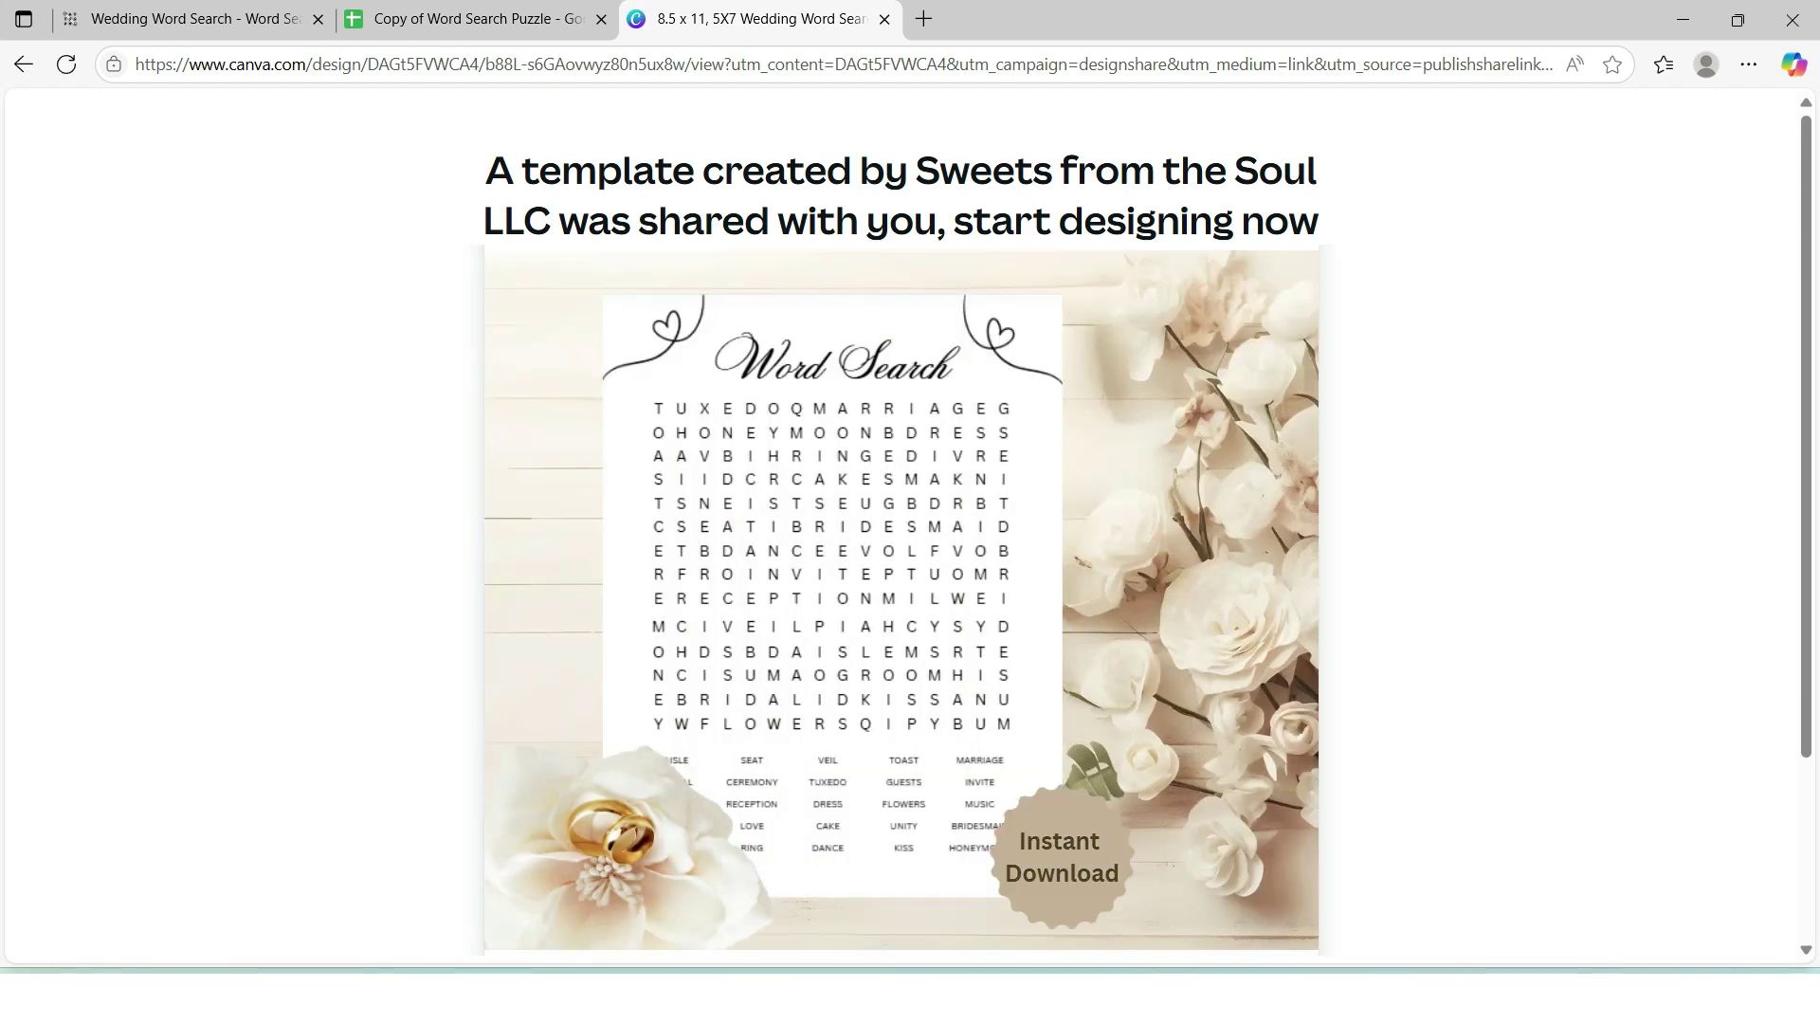
pyautogui.scroll(-3, 900, 530)
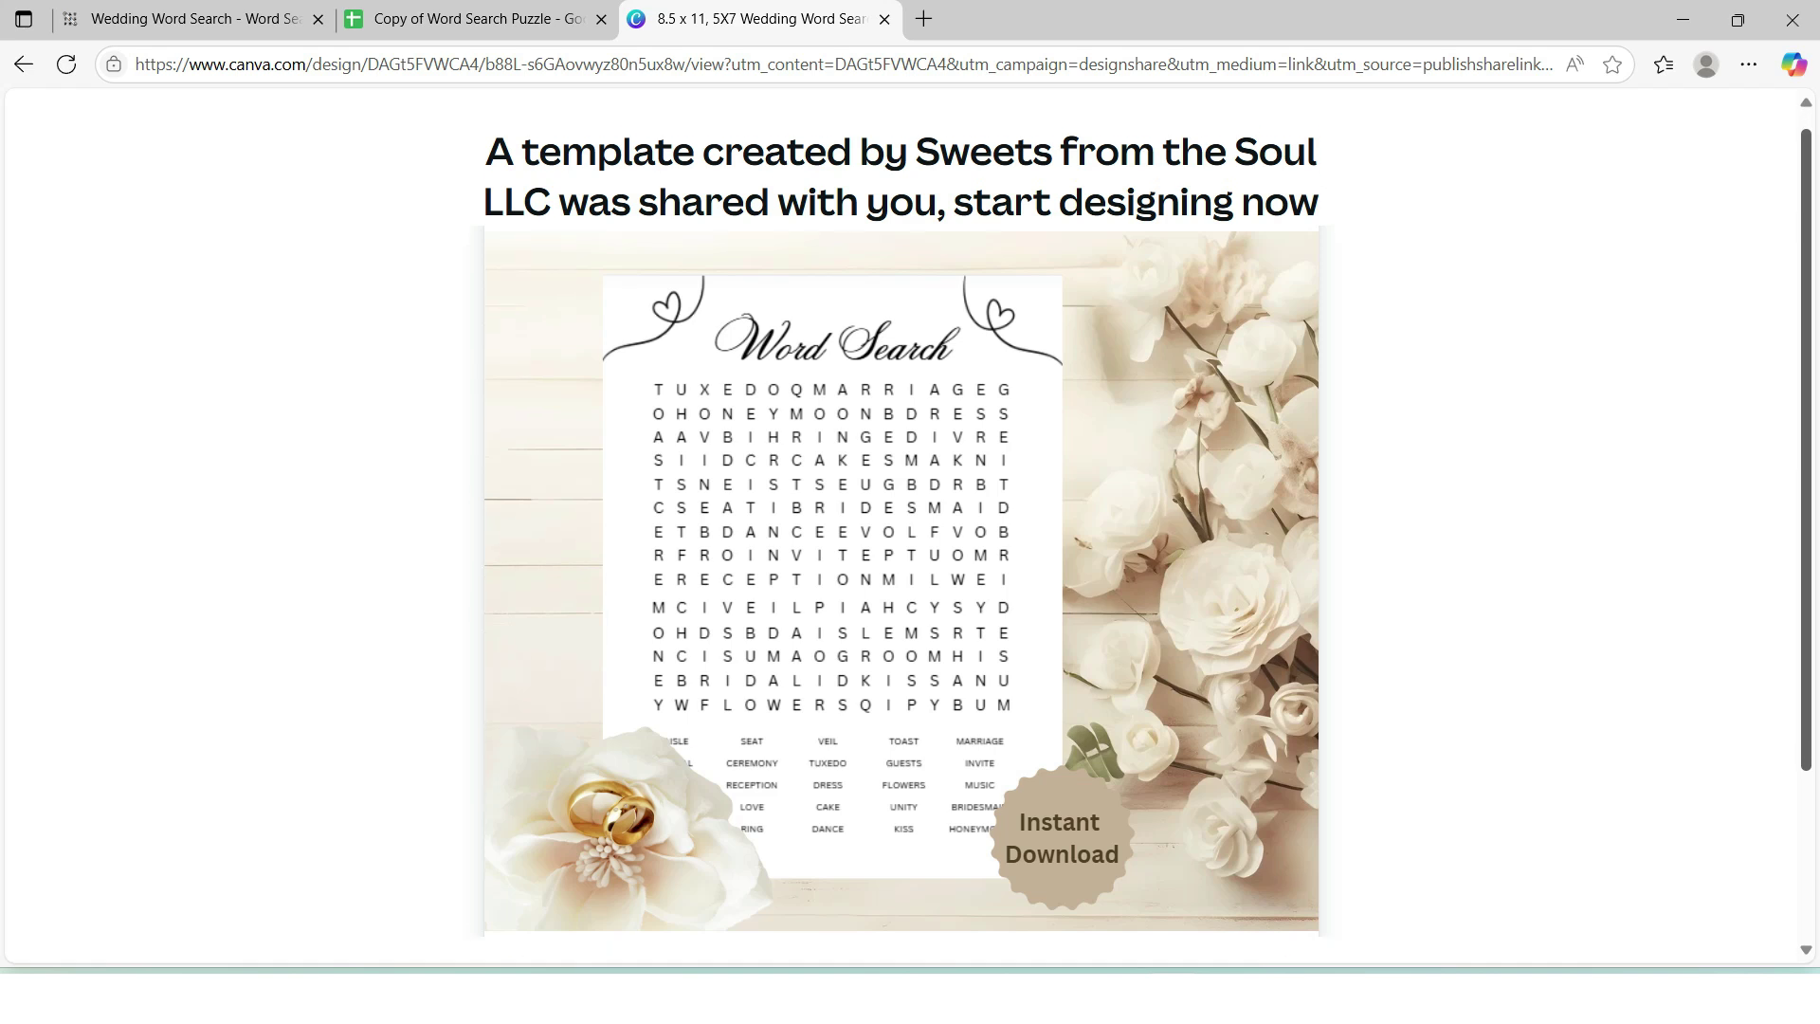
pyautogui.scroll(-2, 900, 530)
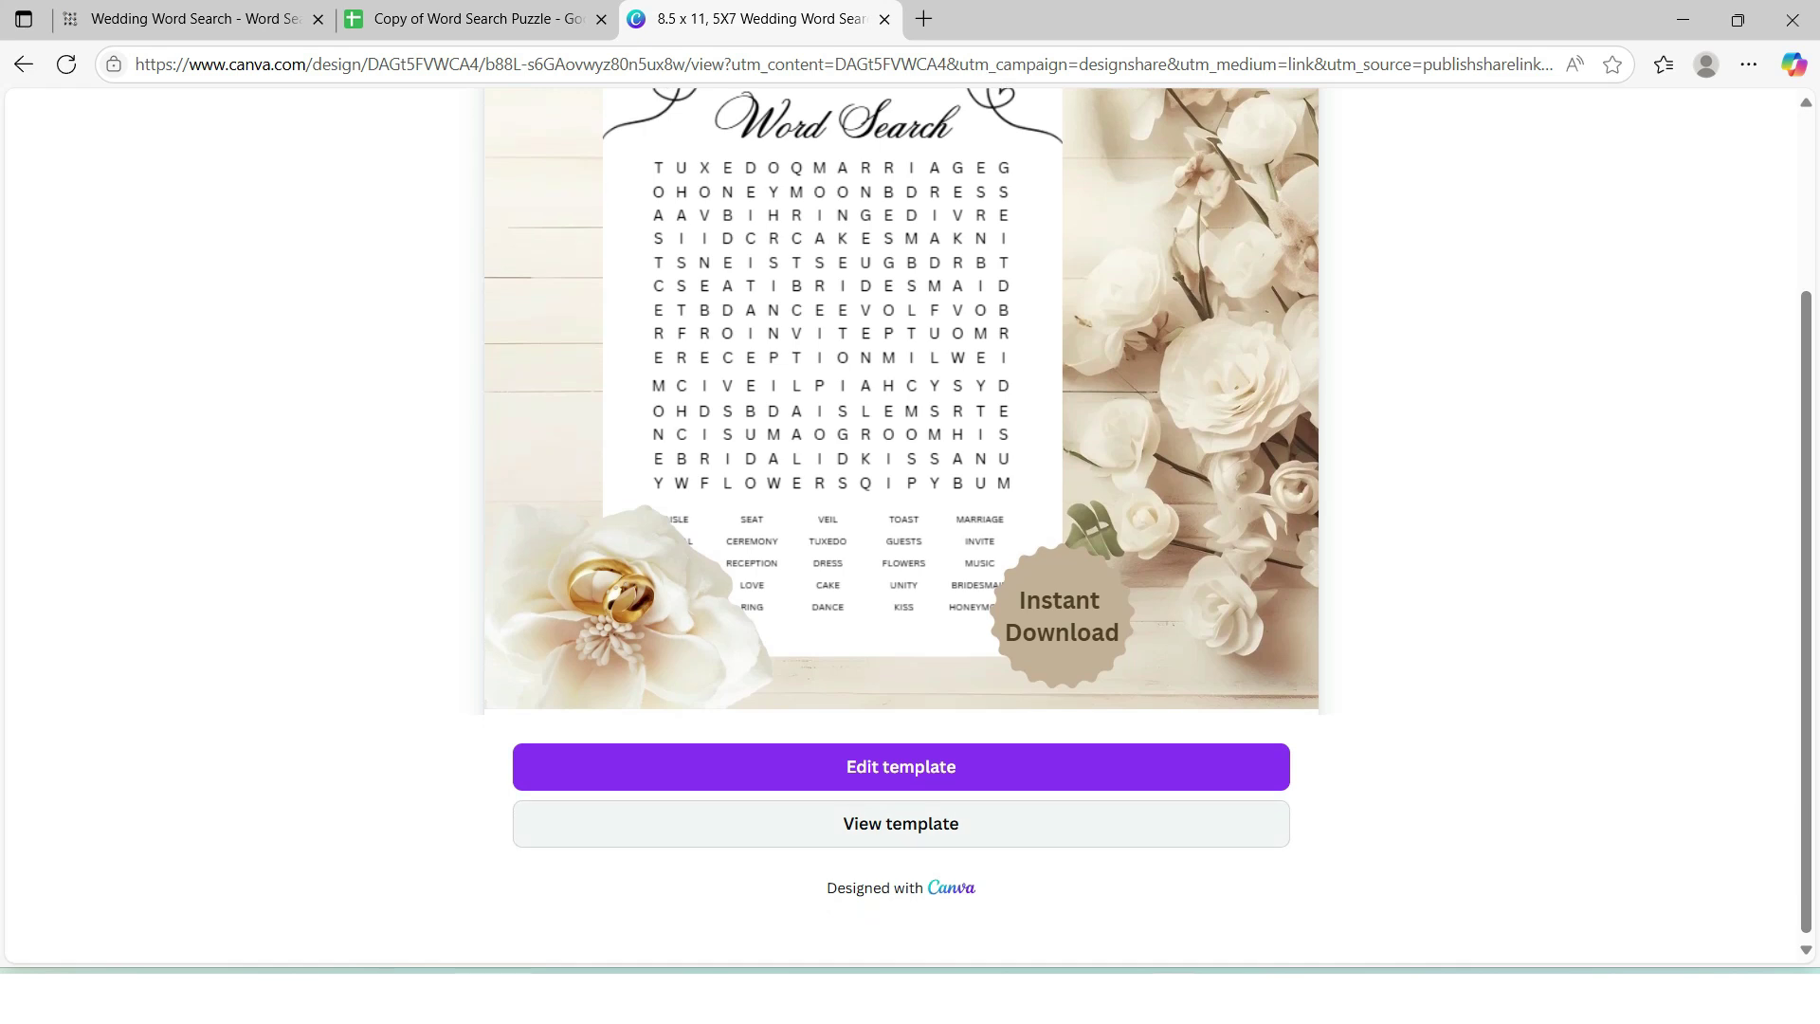
pyautogui.click(900, 823)
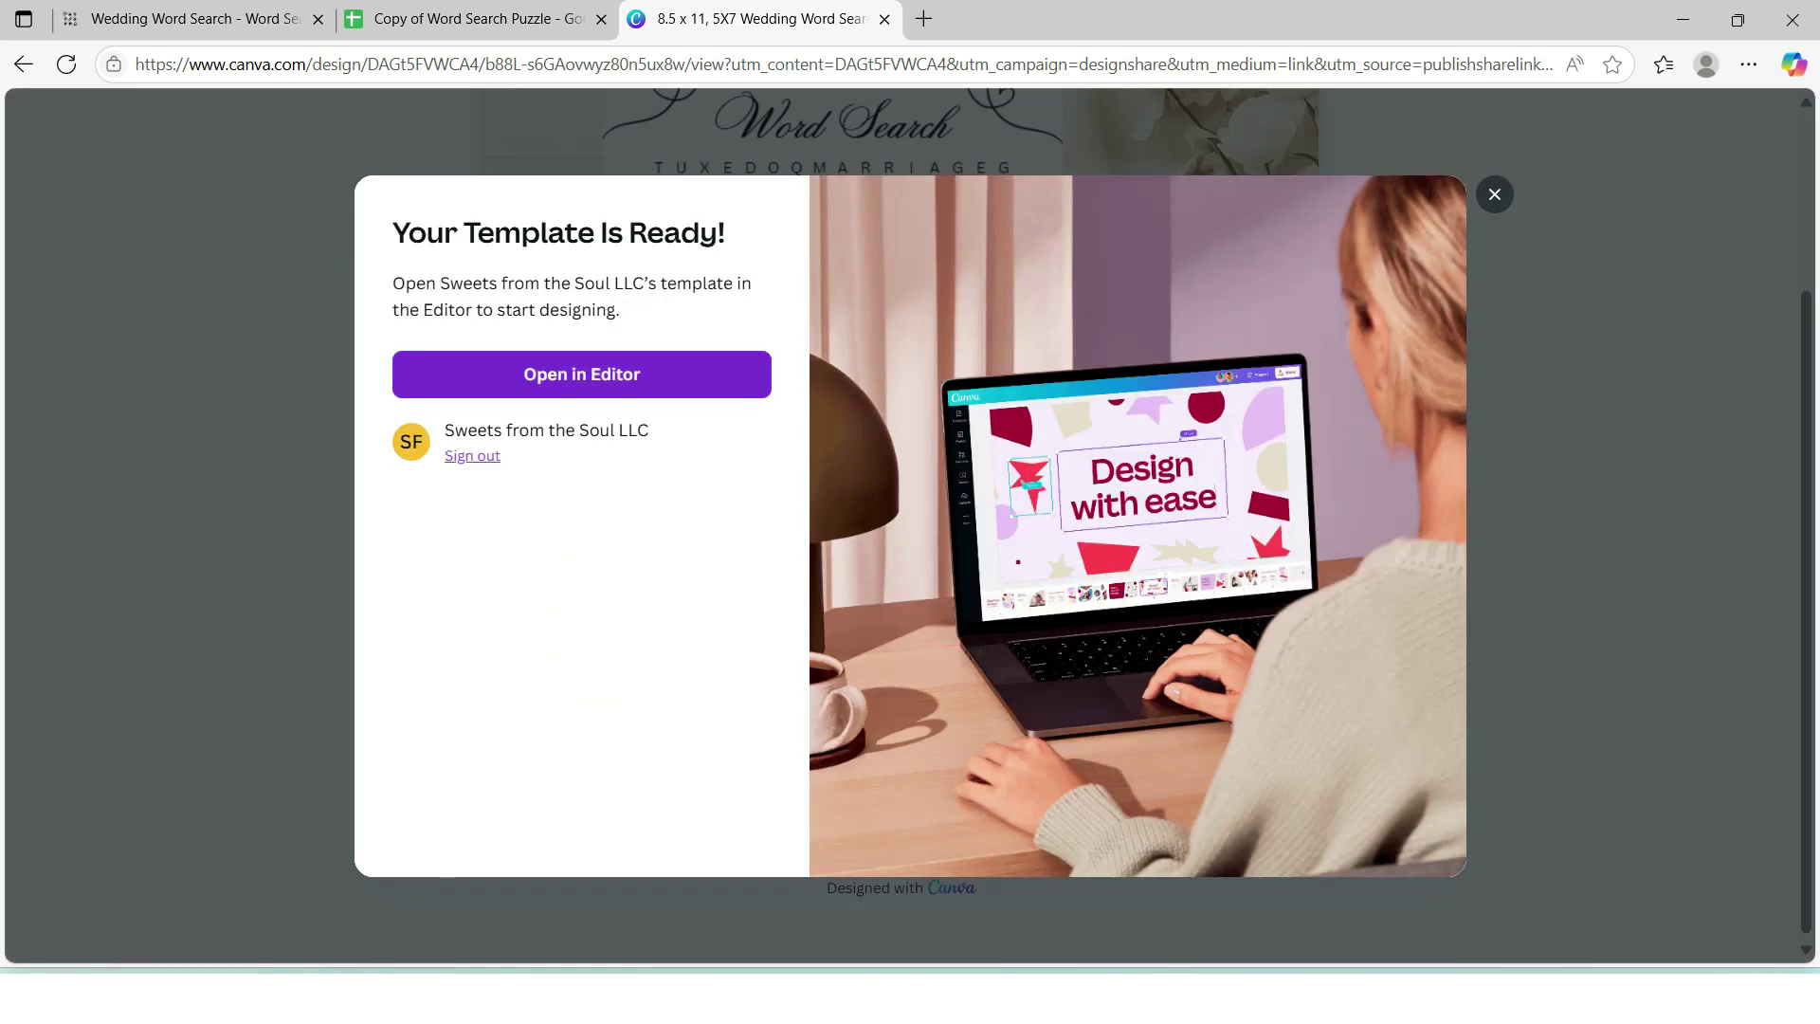
pyautogui.click(582, 373)
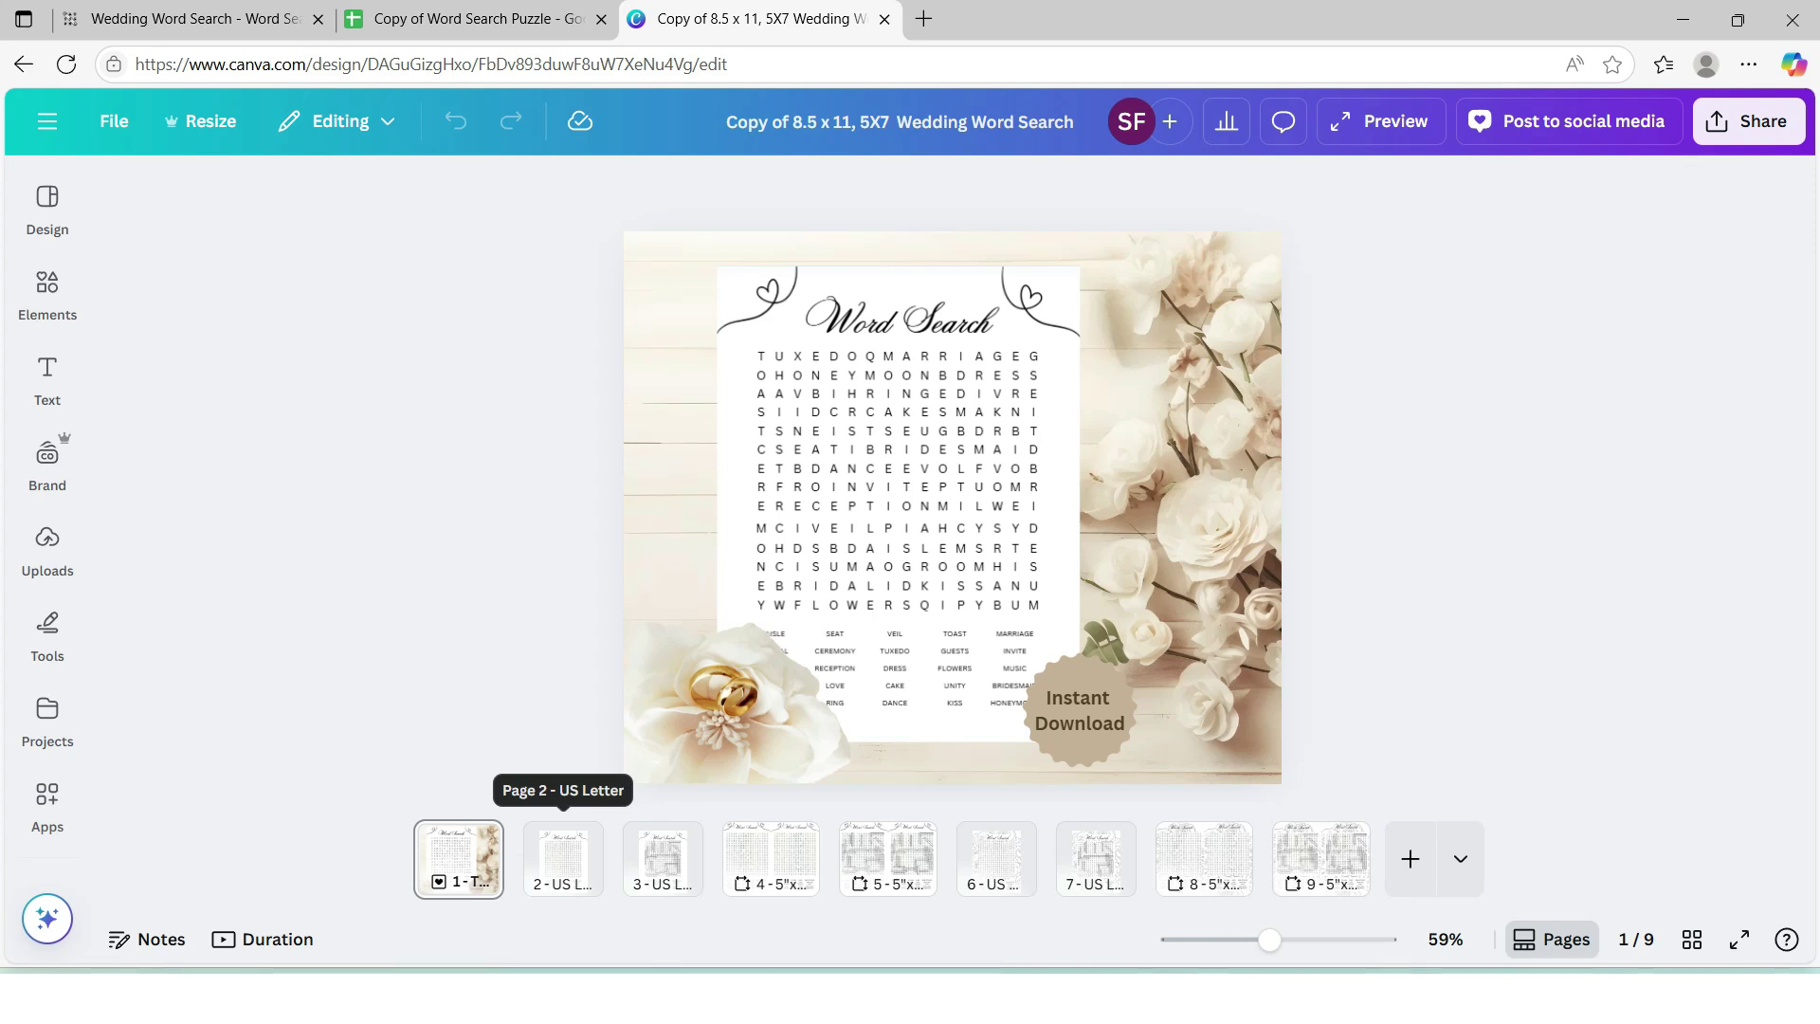
# Look through template pages 2 to 8, comparing the heart and floral designs, their answer keys, and the US Letter and 5"x7" layouts
pyautogui.click(563, 856)
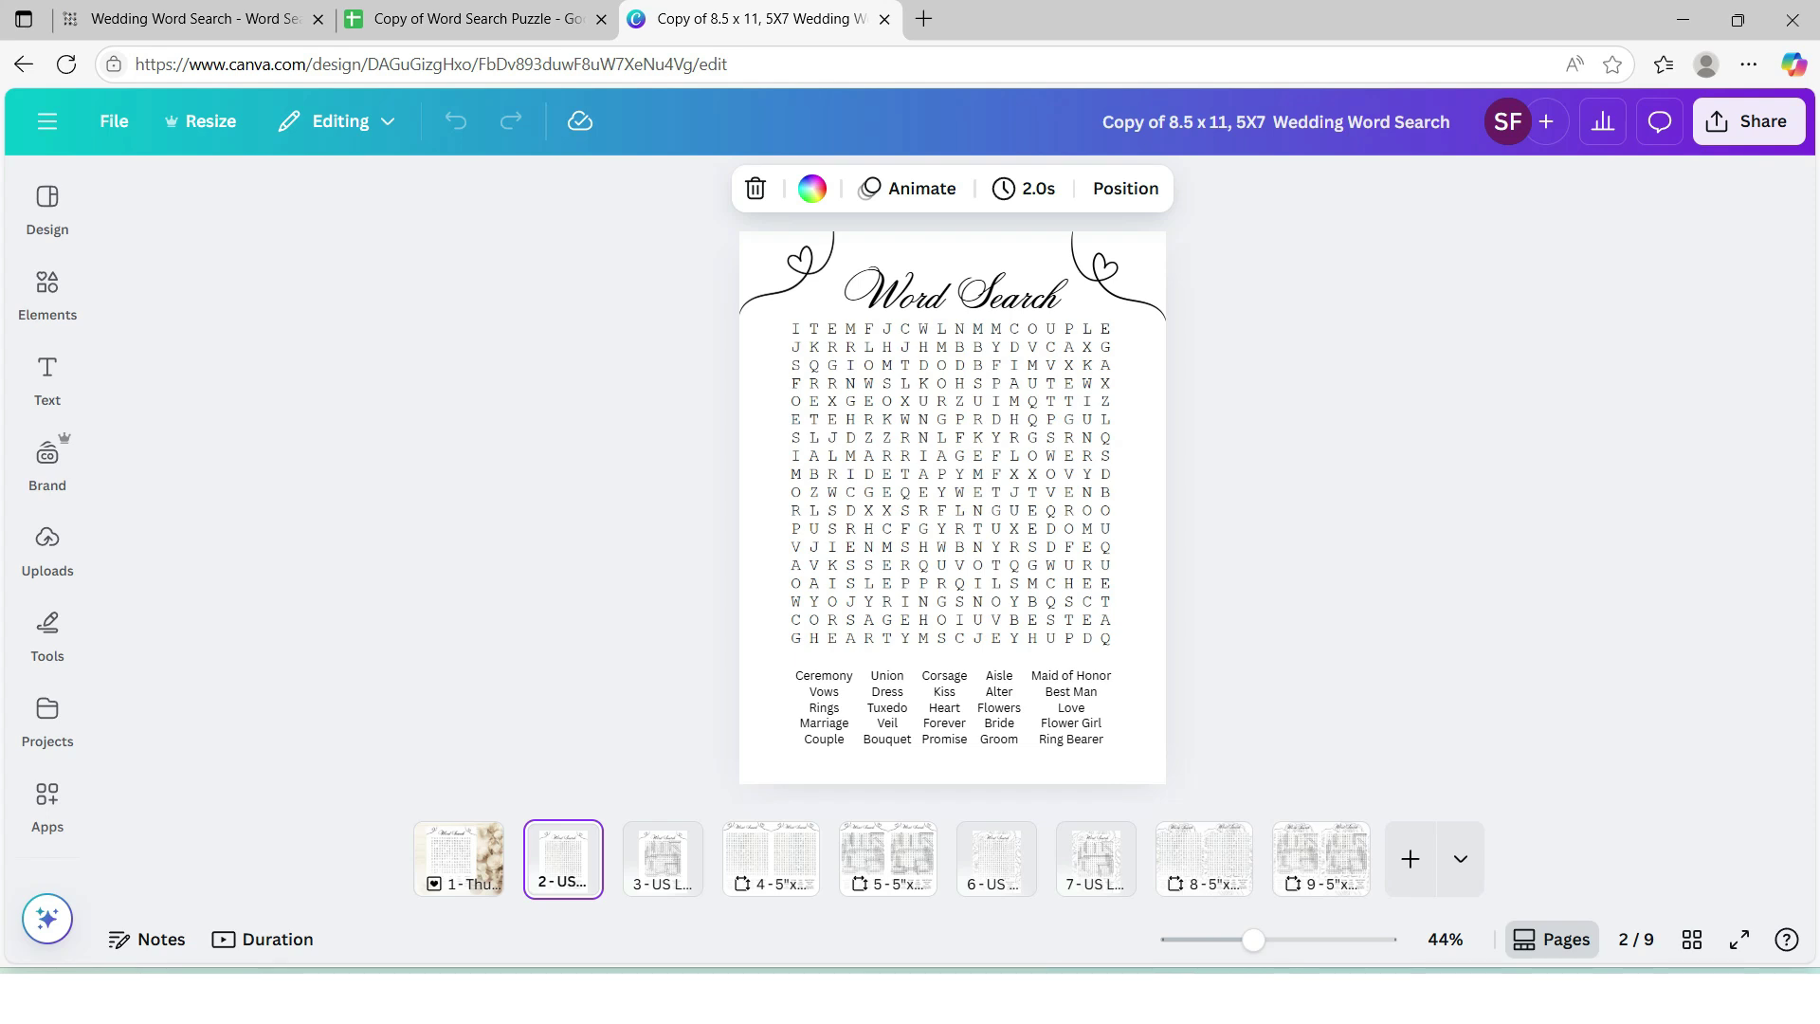
pyautogui.click(661, 856)
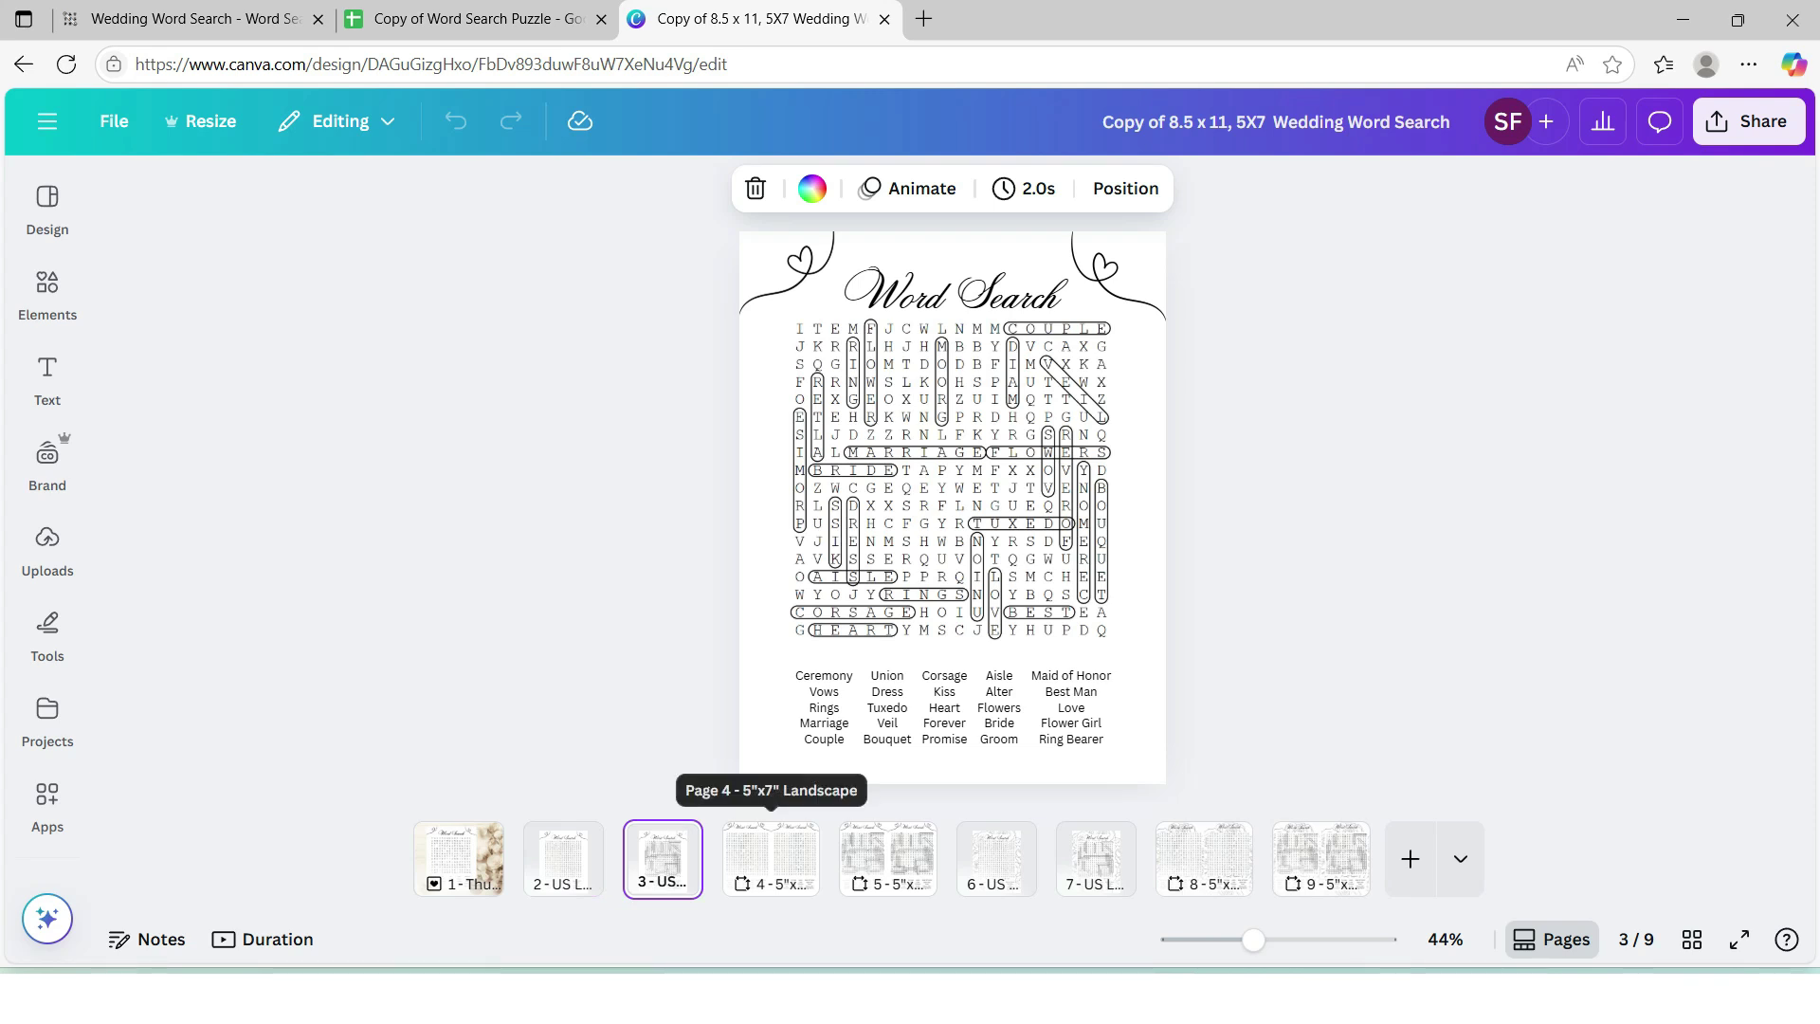
pyautogui.click(770, 856)
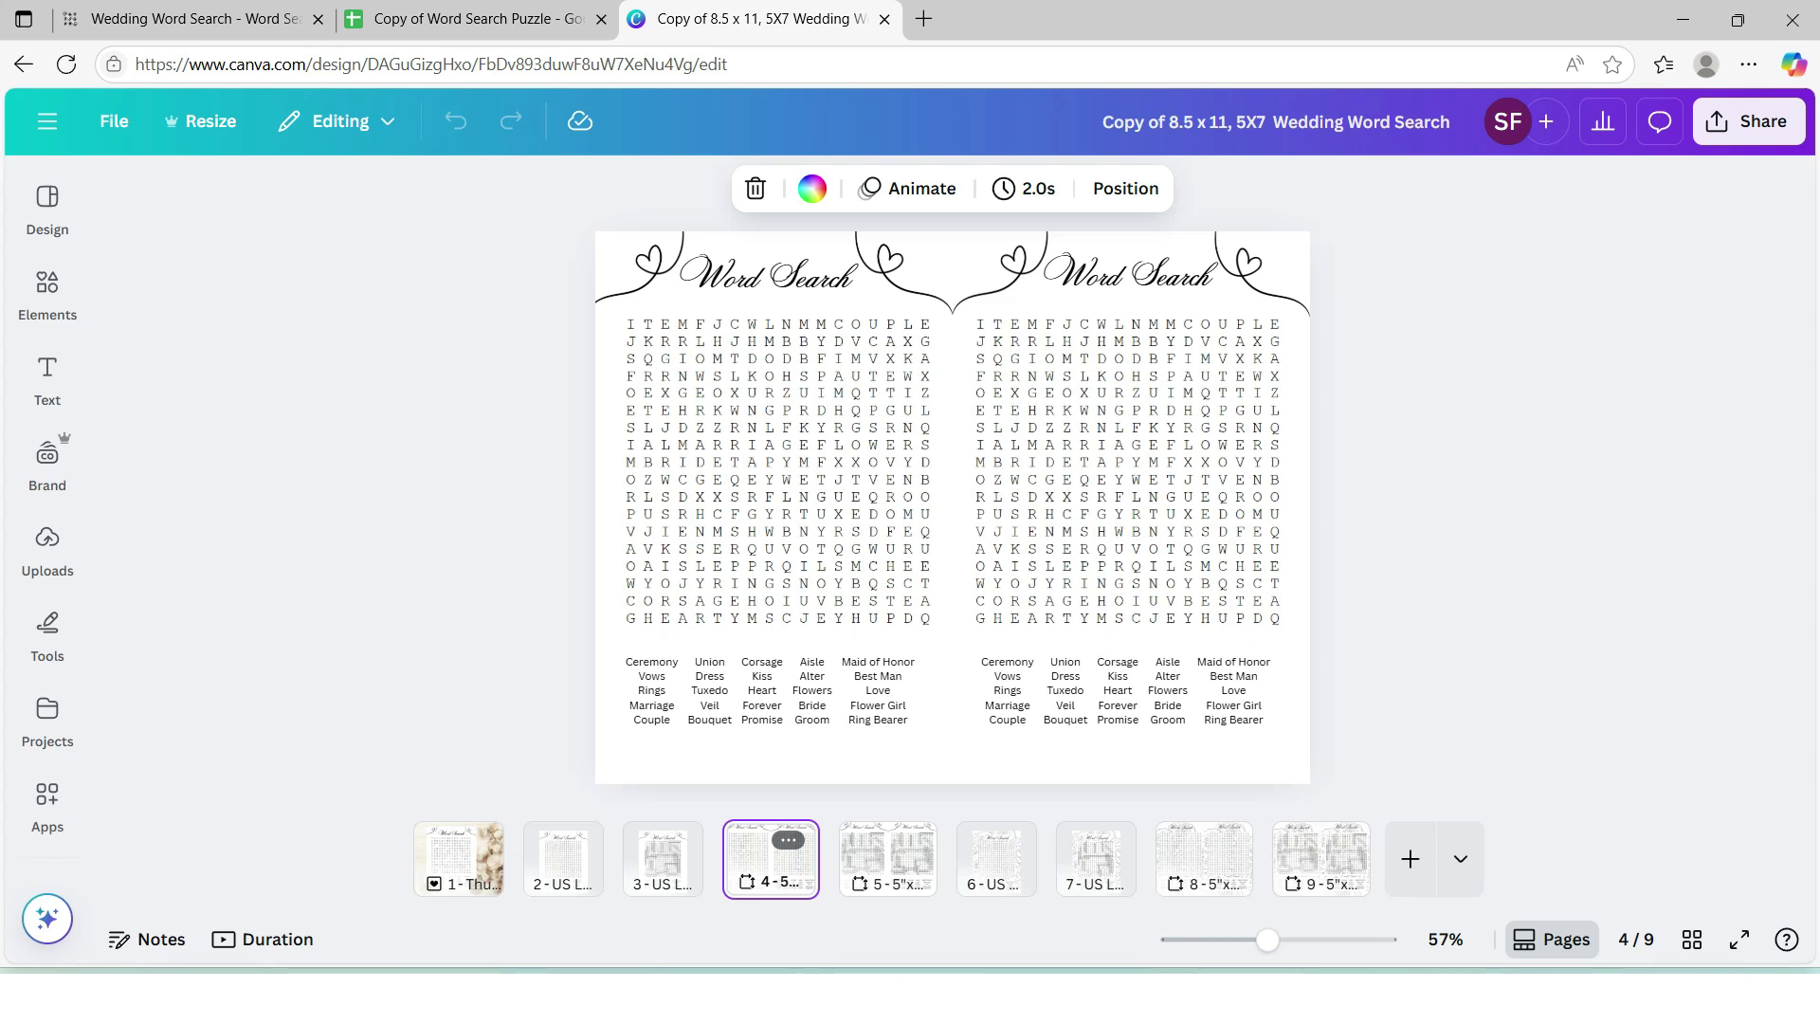
pyautogui.click(888, 857)
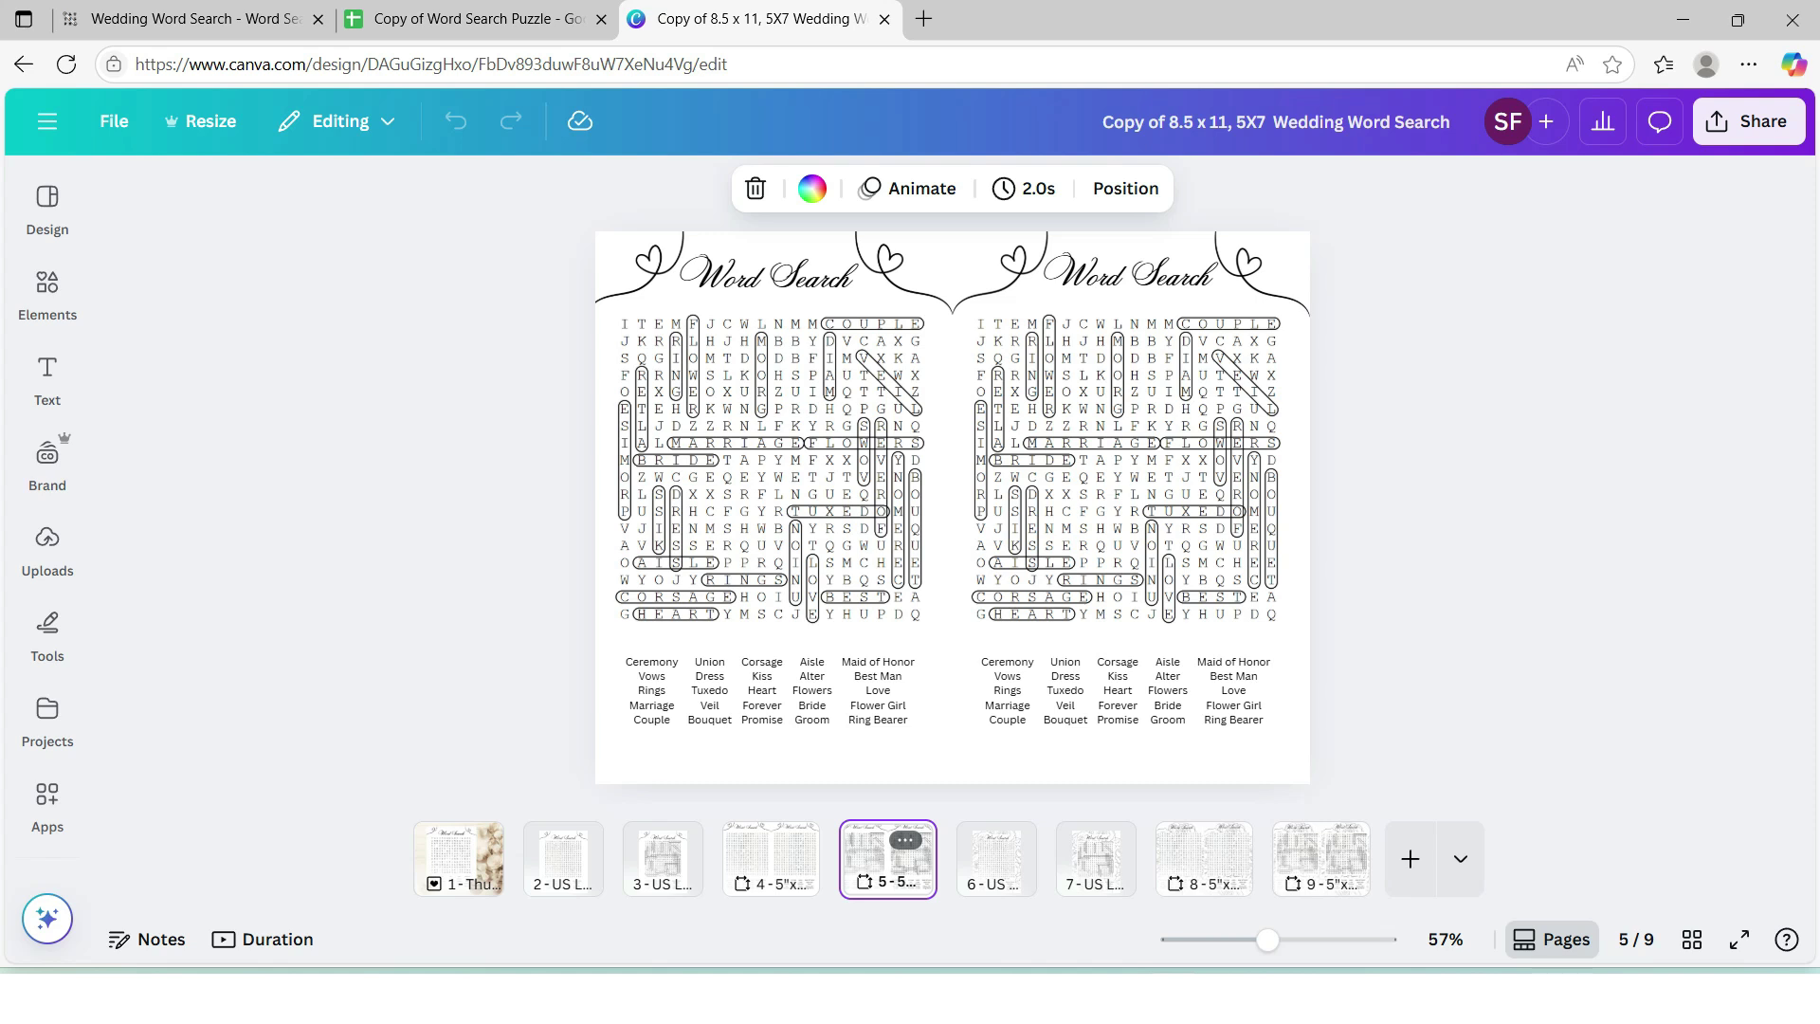
pyautogui.click(996, 857)
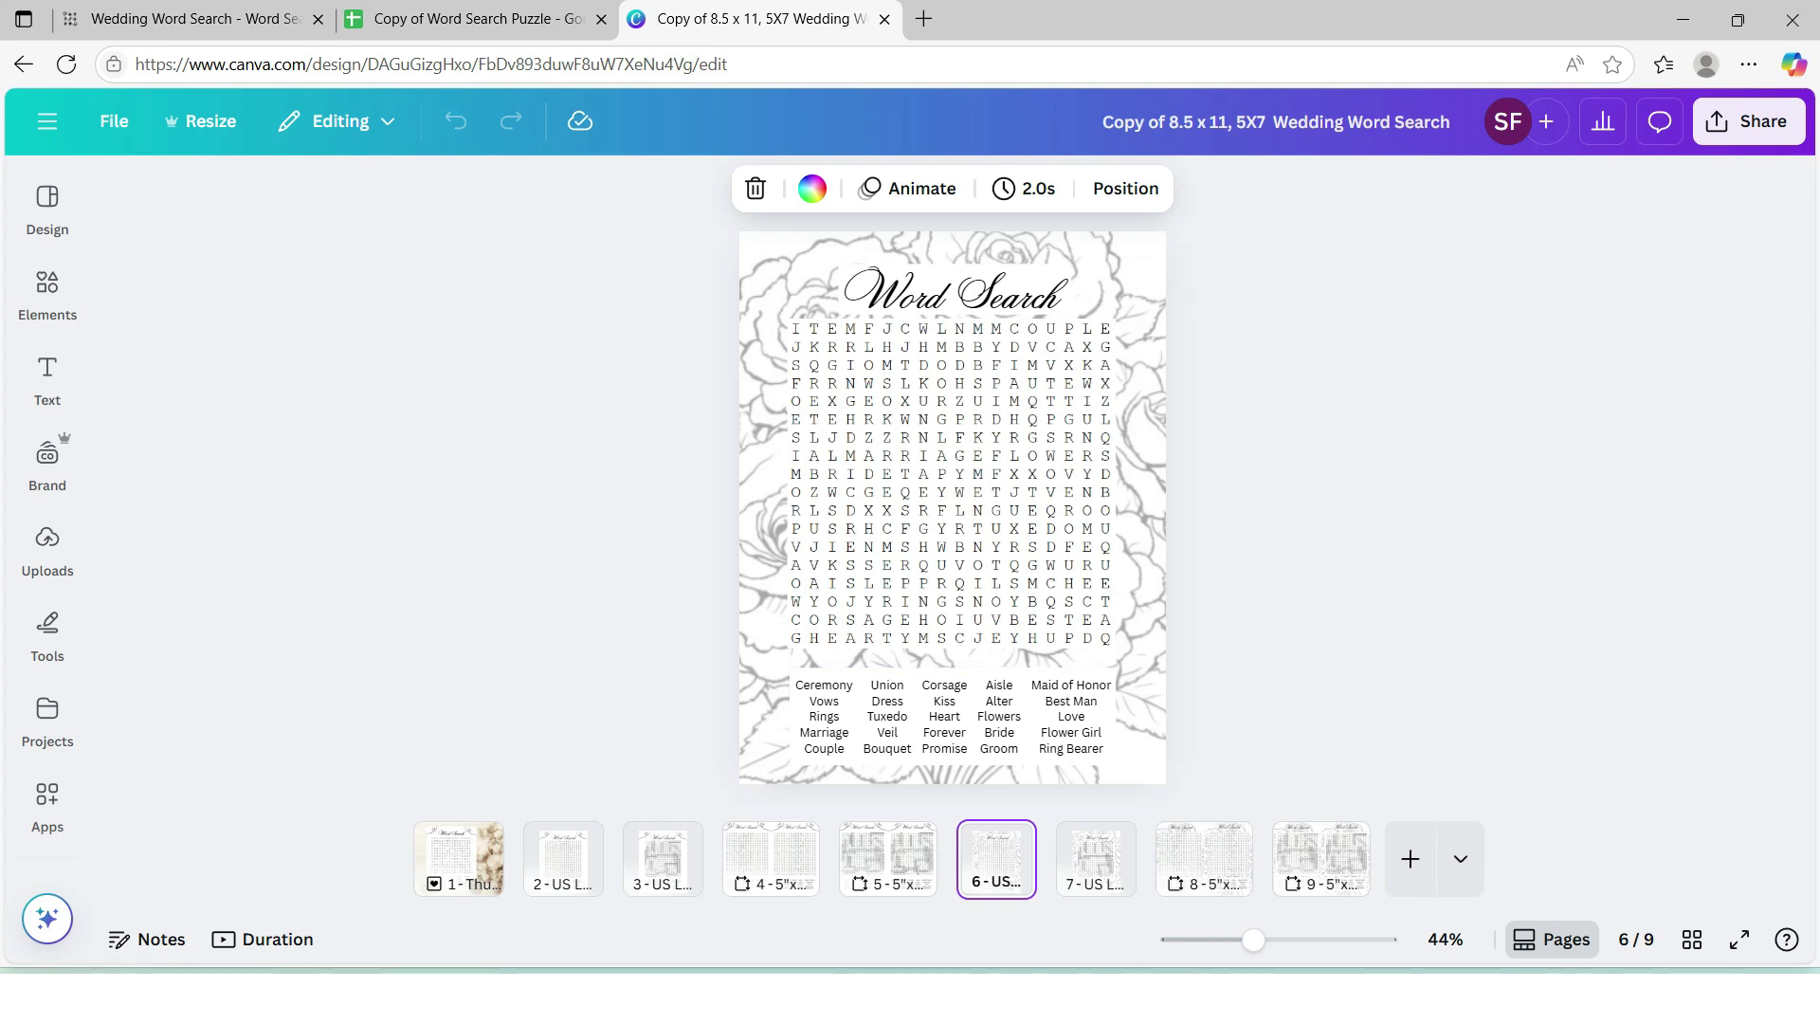
pyautogui.click(1095, 853)
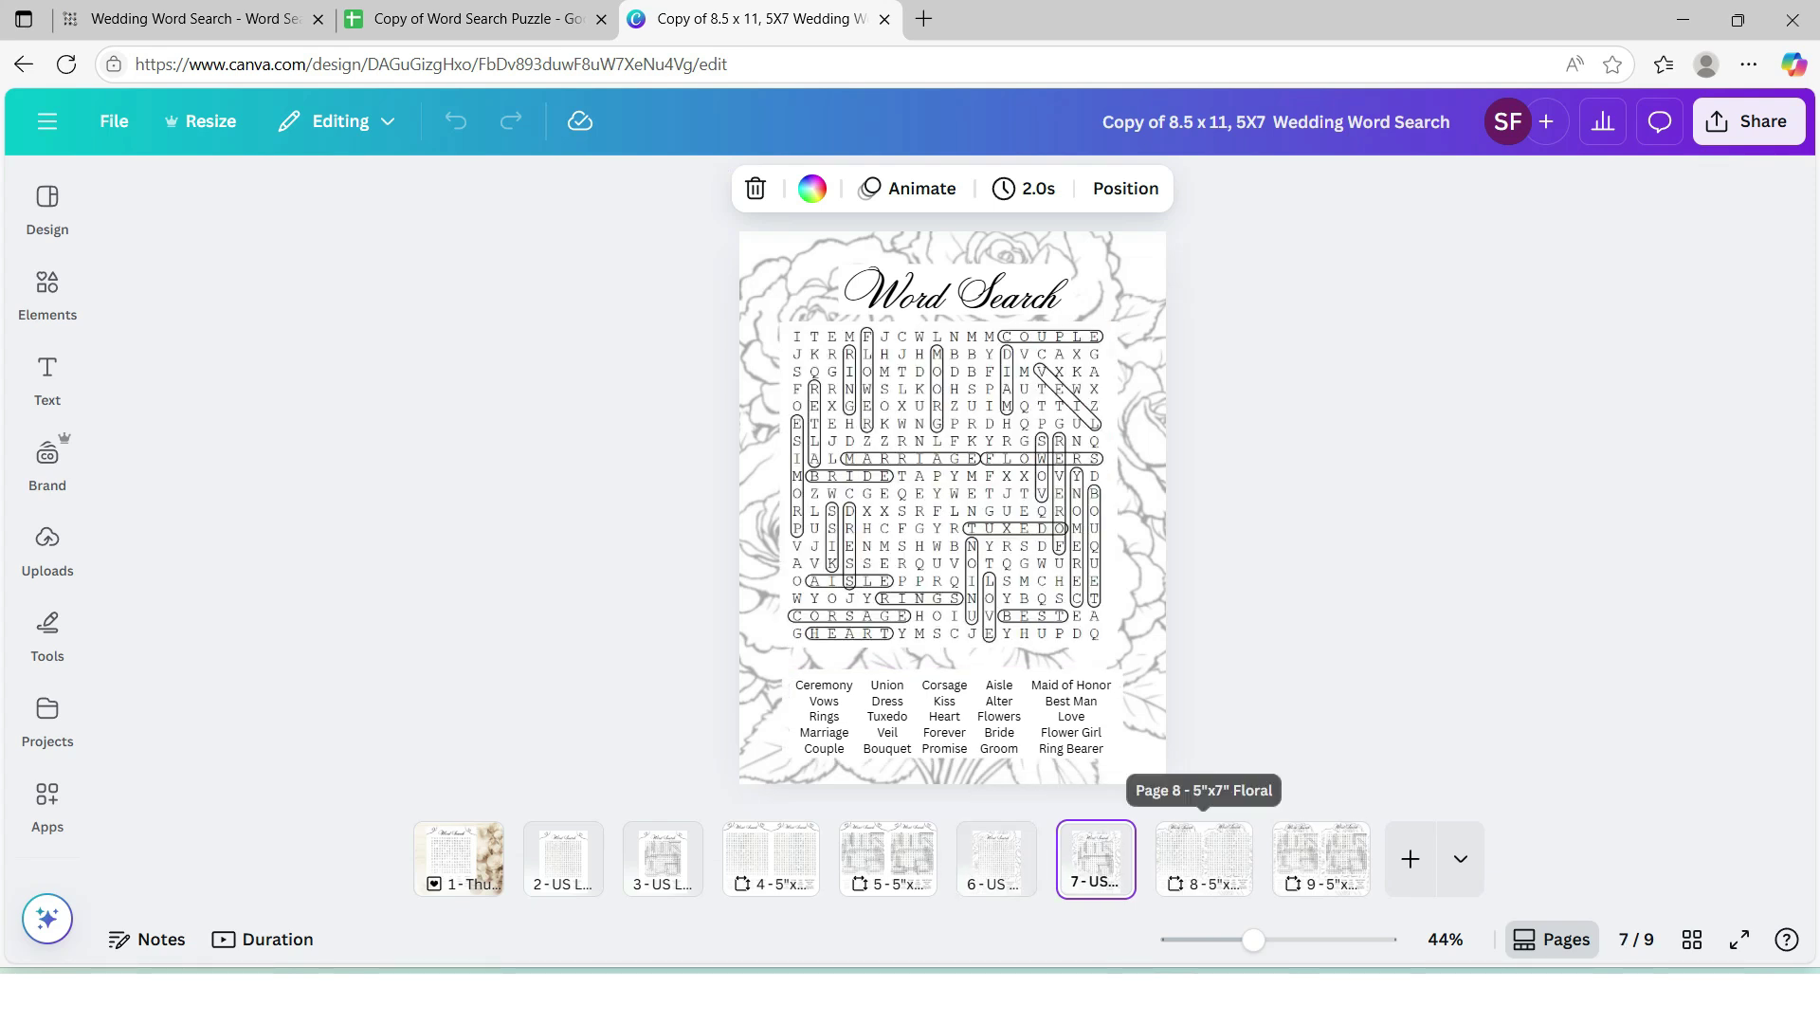
pyautogui.click(1204, 853)
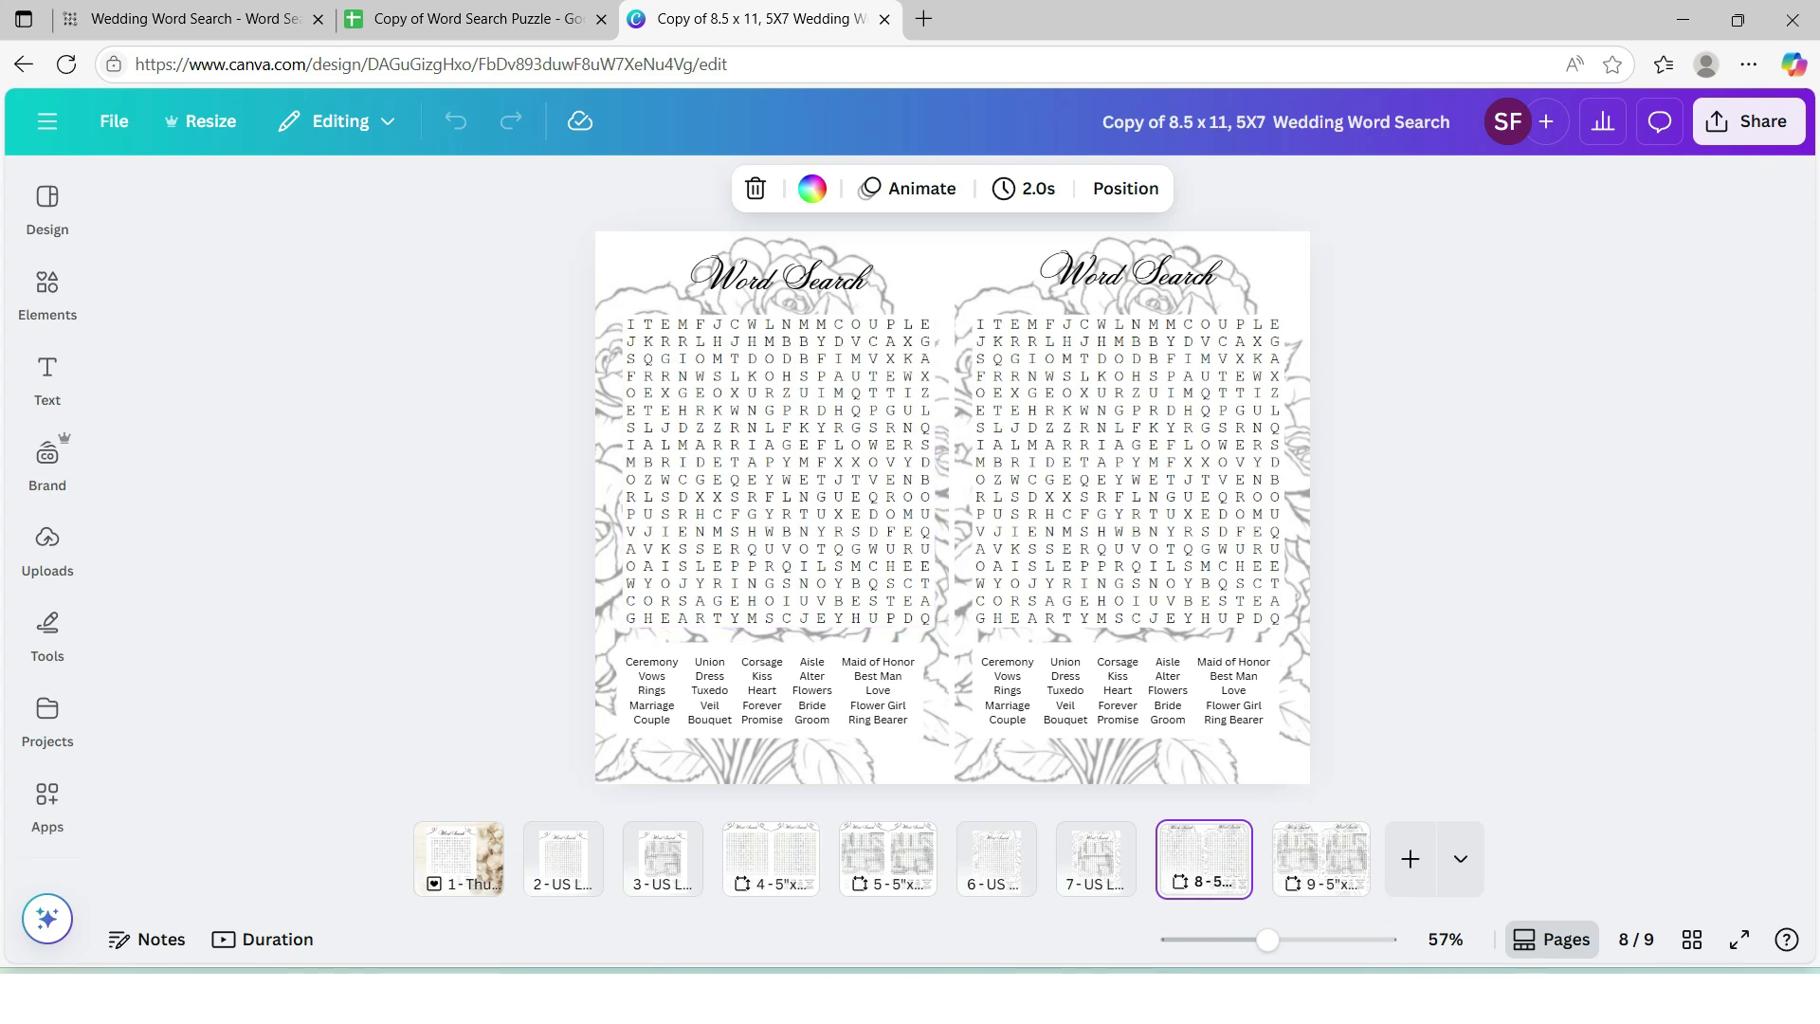
# On page 2, replace the "Word Search" title with the couple's first names joined by an ampersand
pyautogui.click(564, 858)
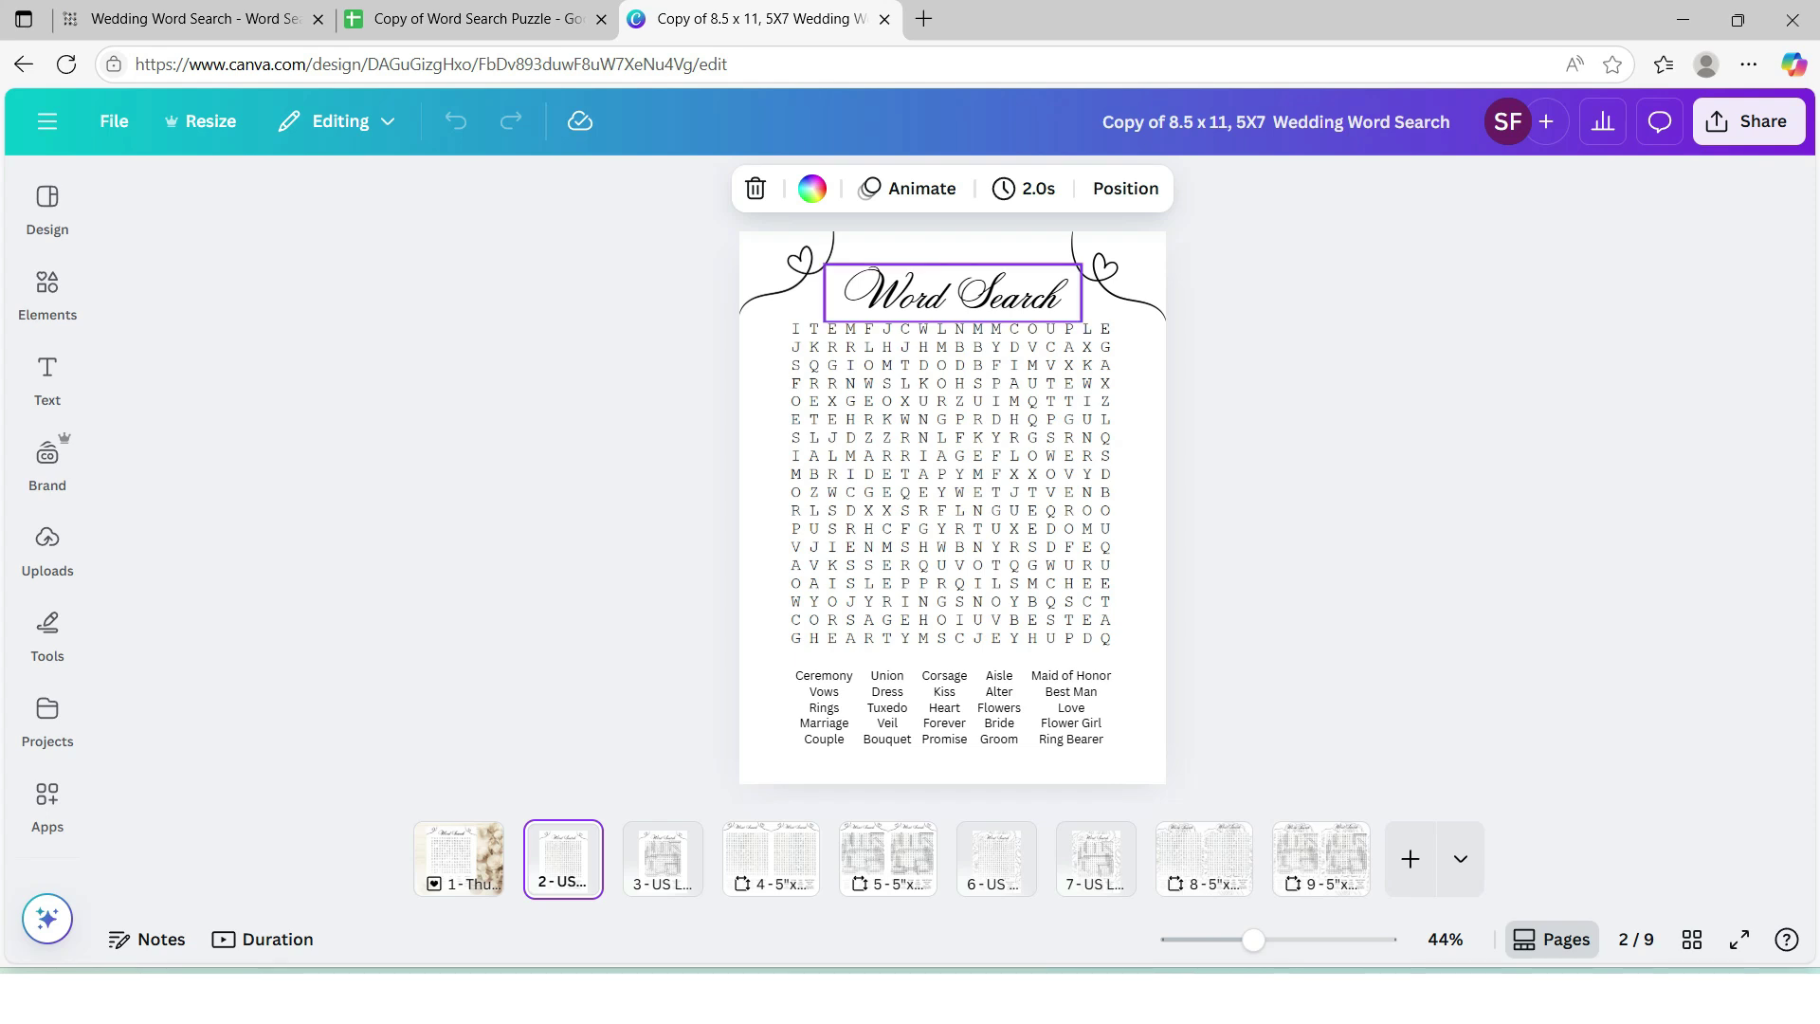
pyautogui.click(952, 294)
pyautogui.click(952, 293)
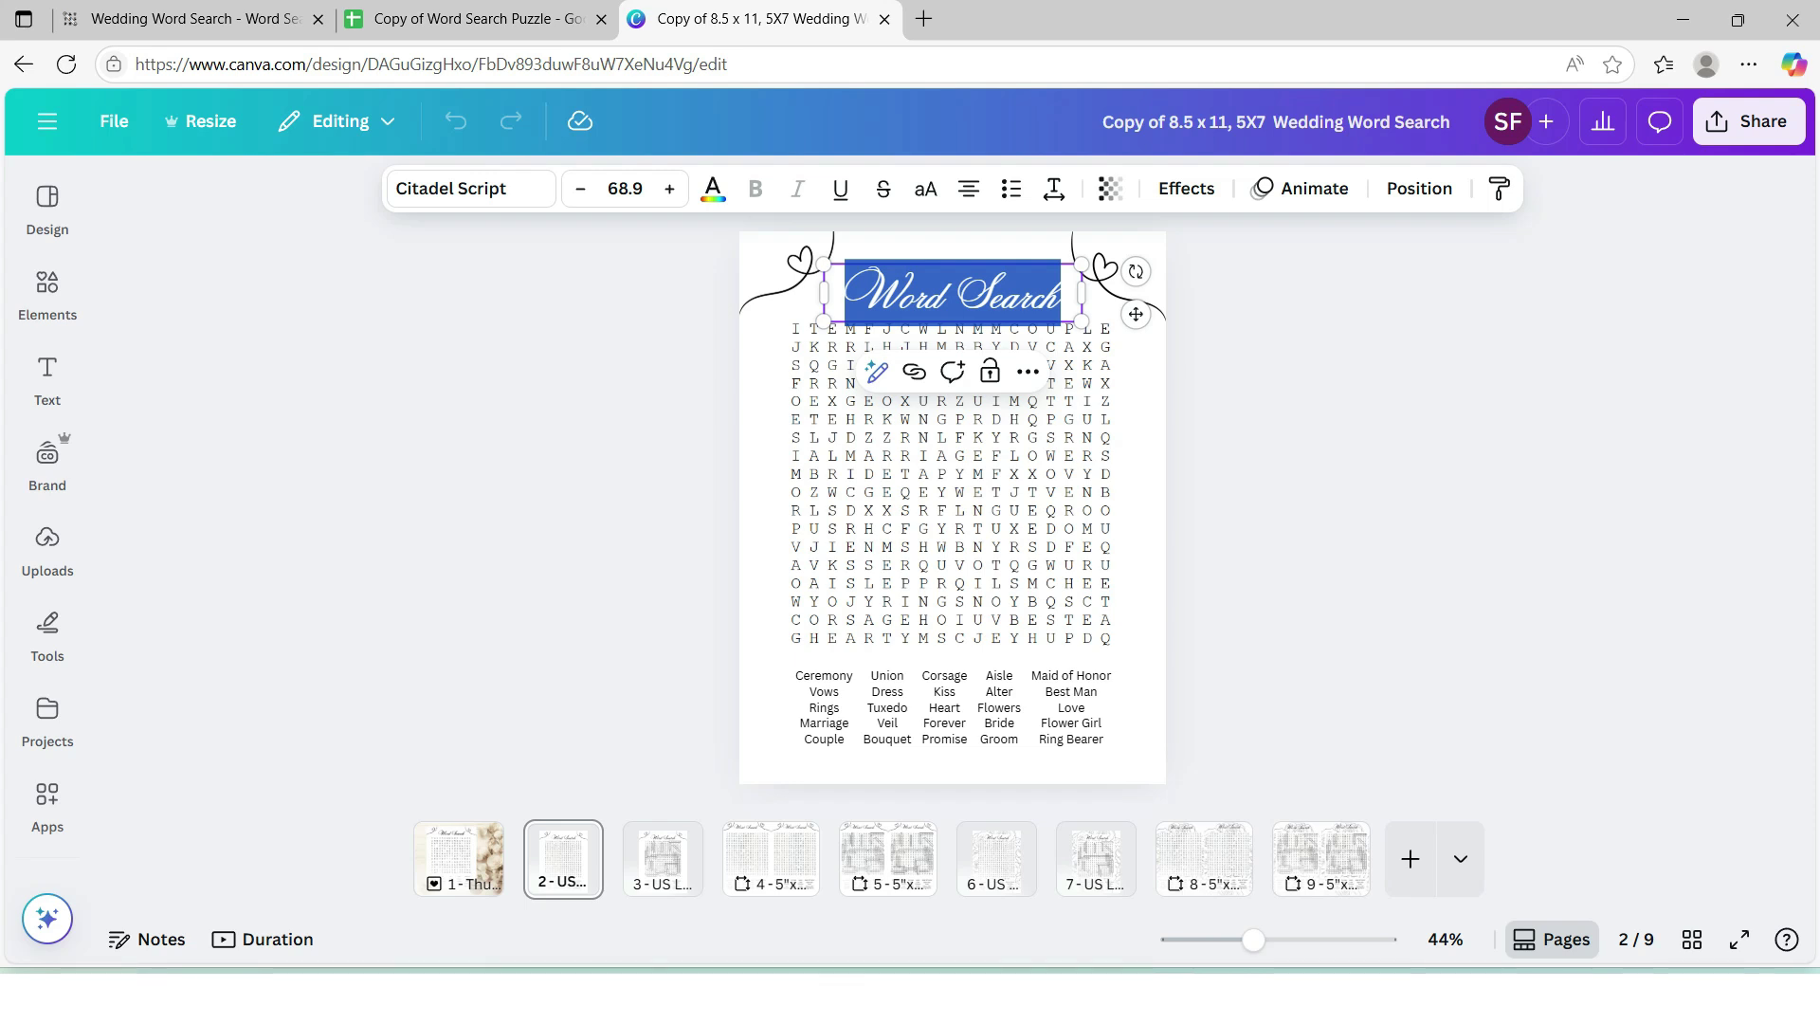
pyautogui.write('John')
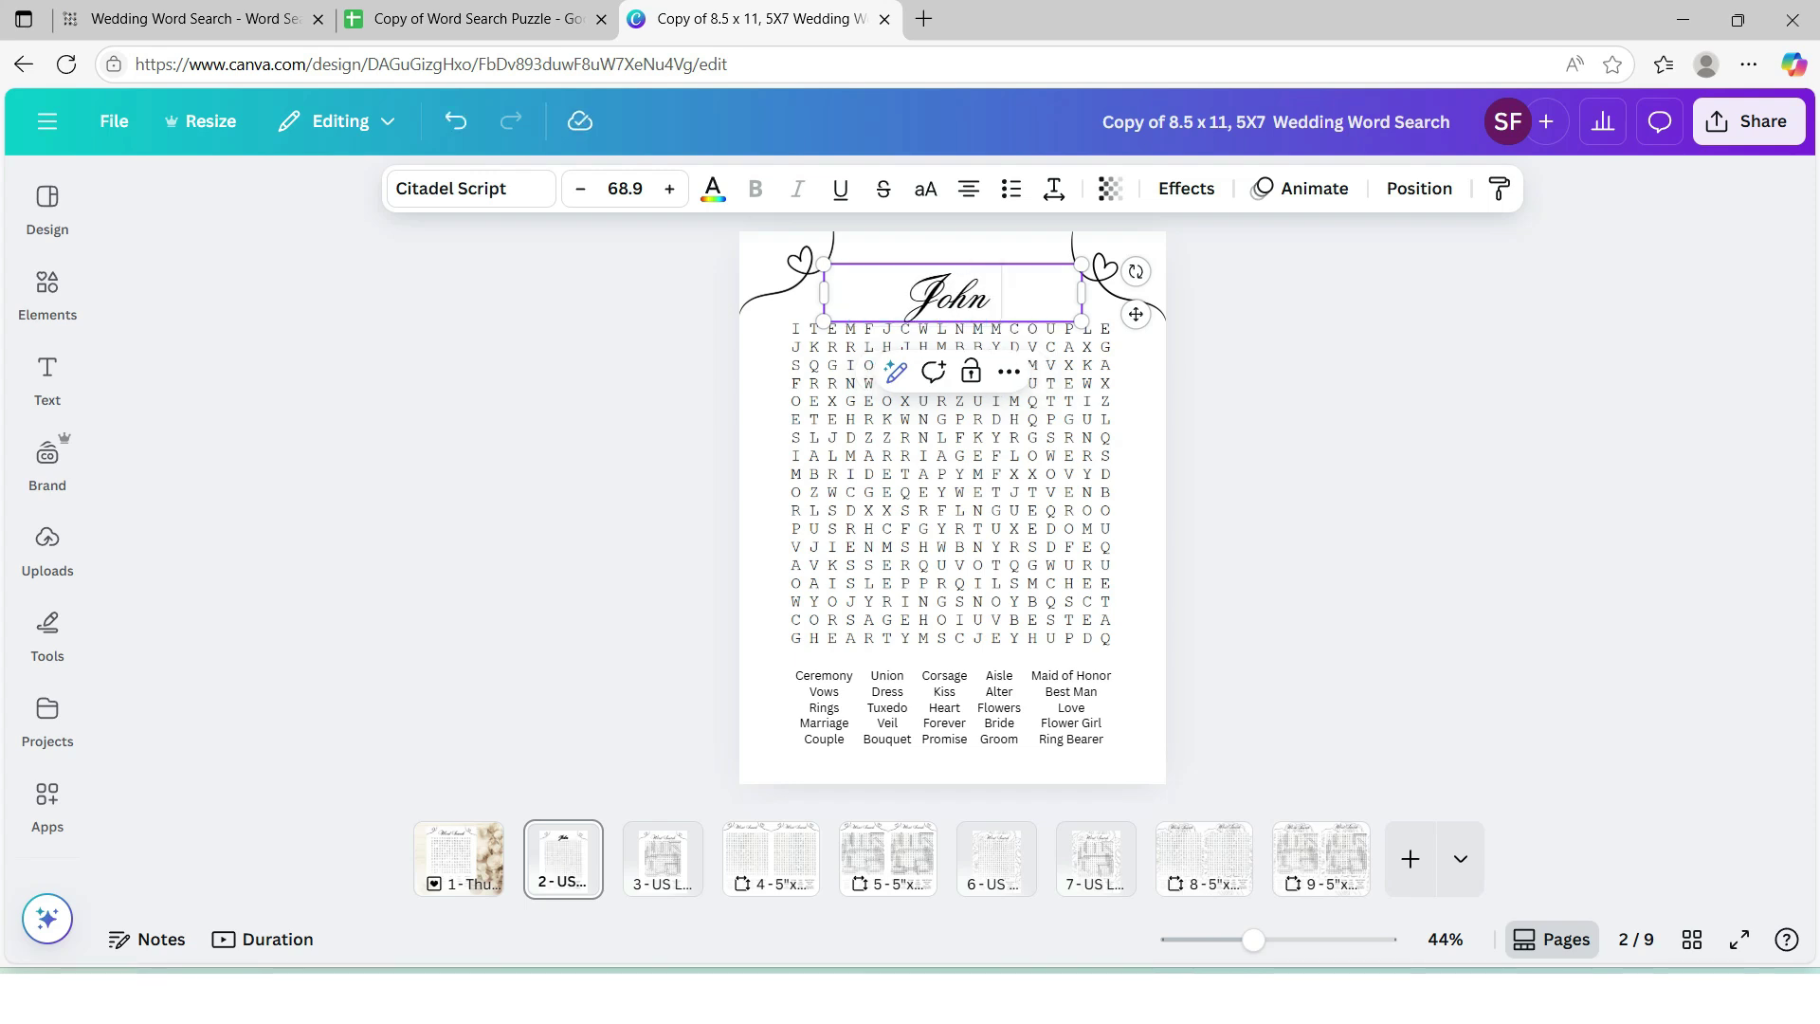
pyautogui.write(' & Sute')
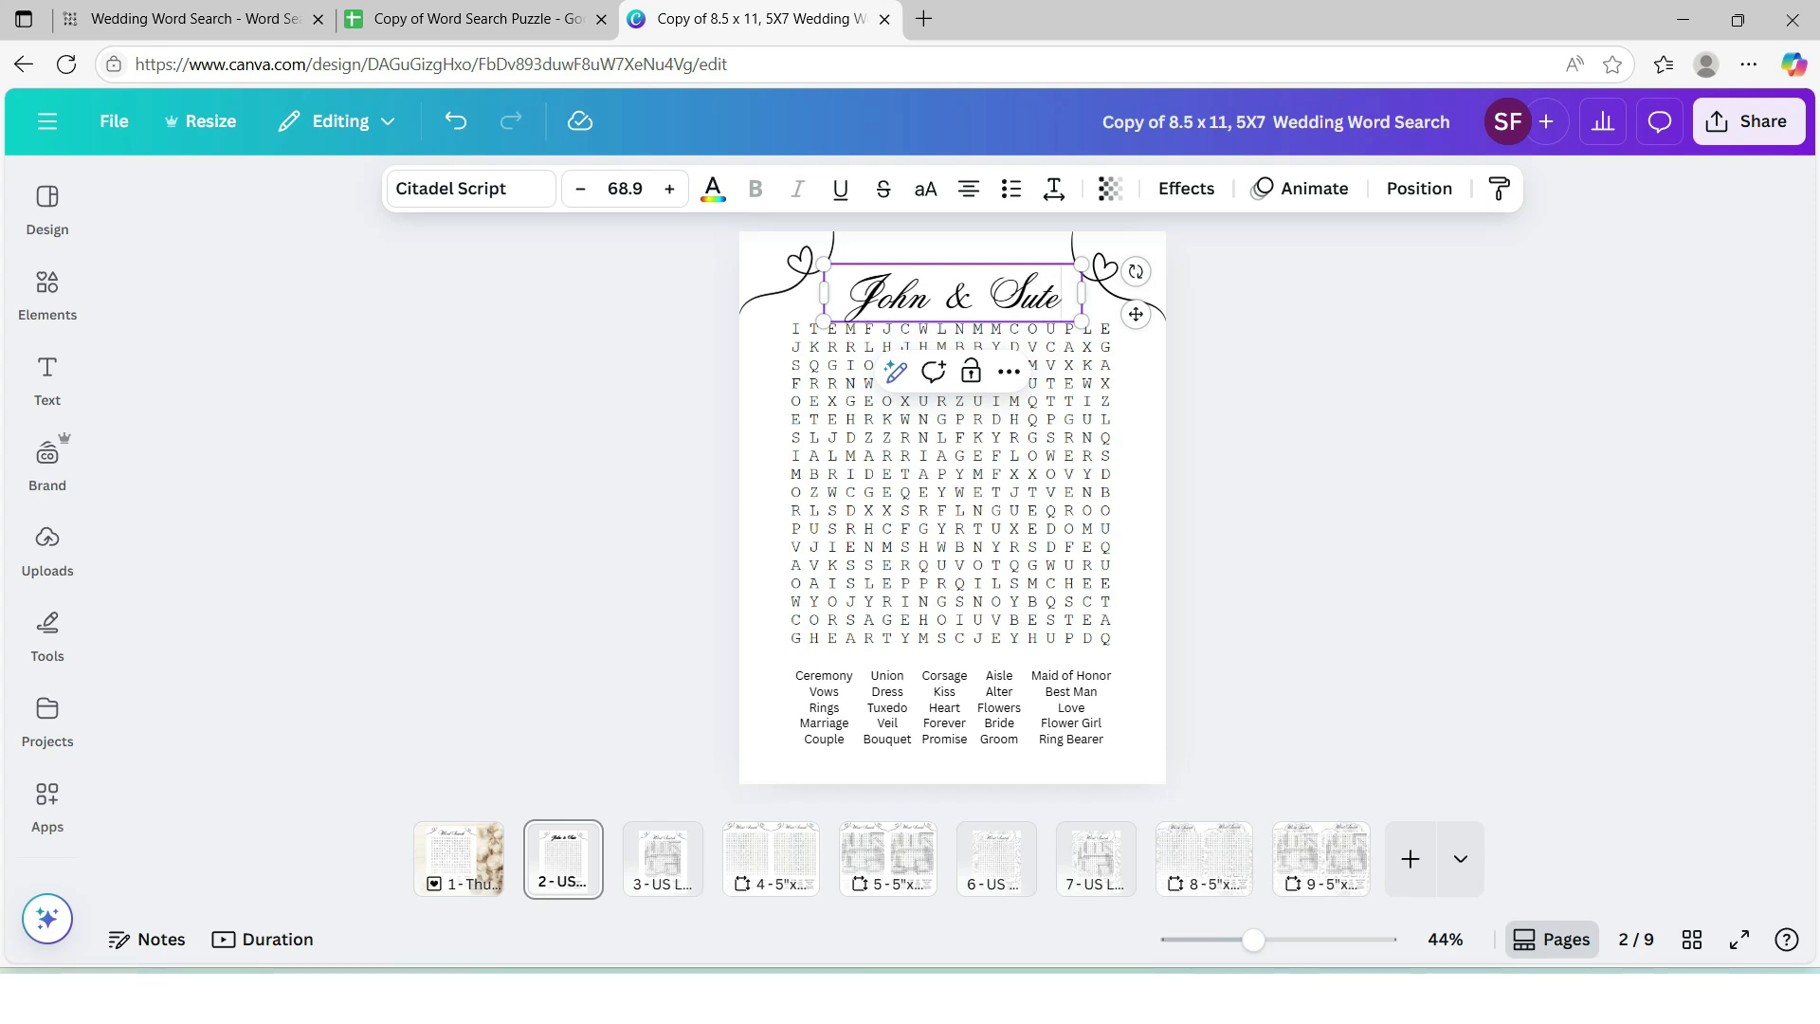
pyautogui.press('BackSpace')
pyautogui.press('BackSpace')
pyautogui.write('e')
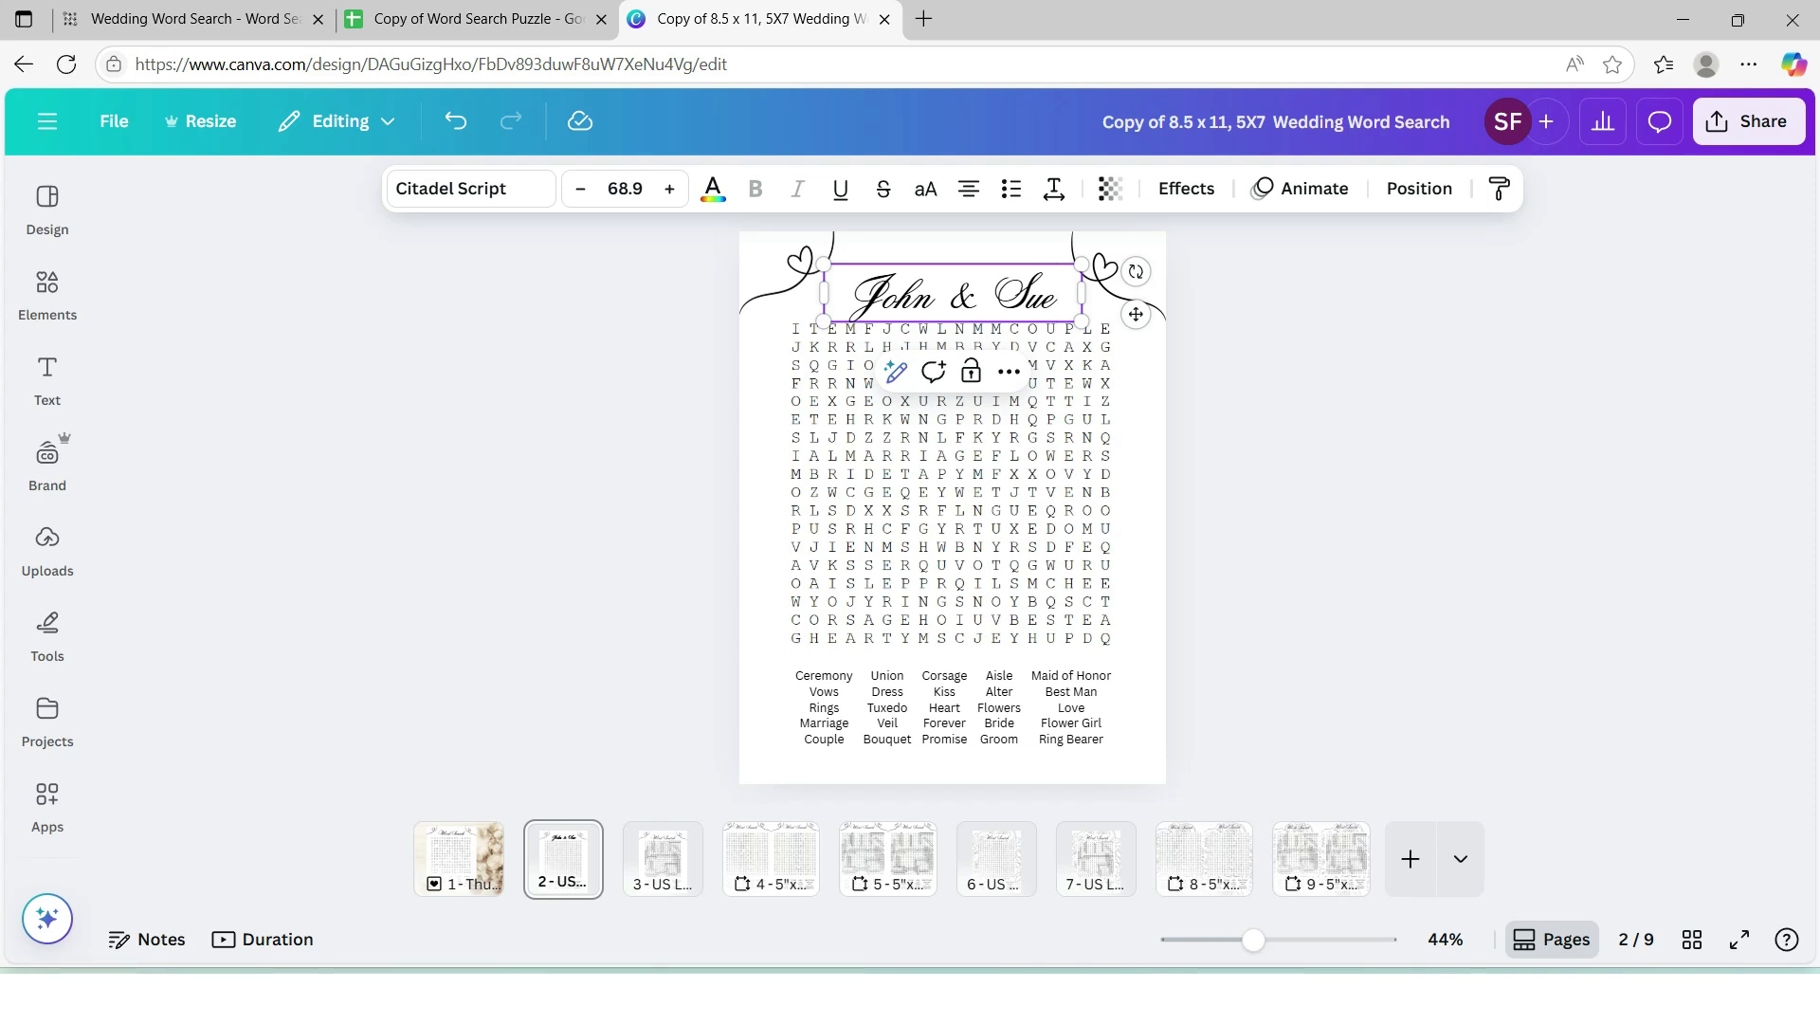
pyautogui.press('Escape')
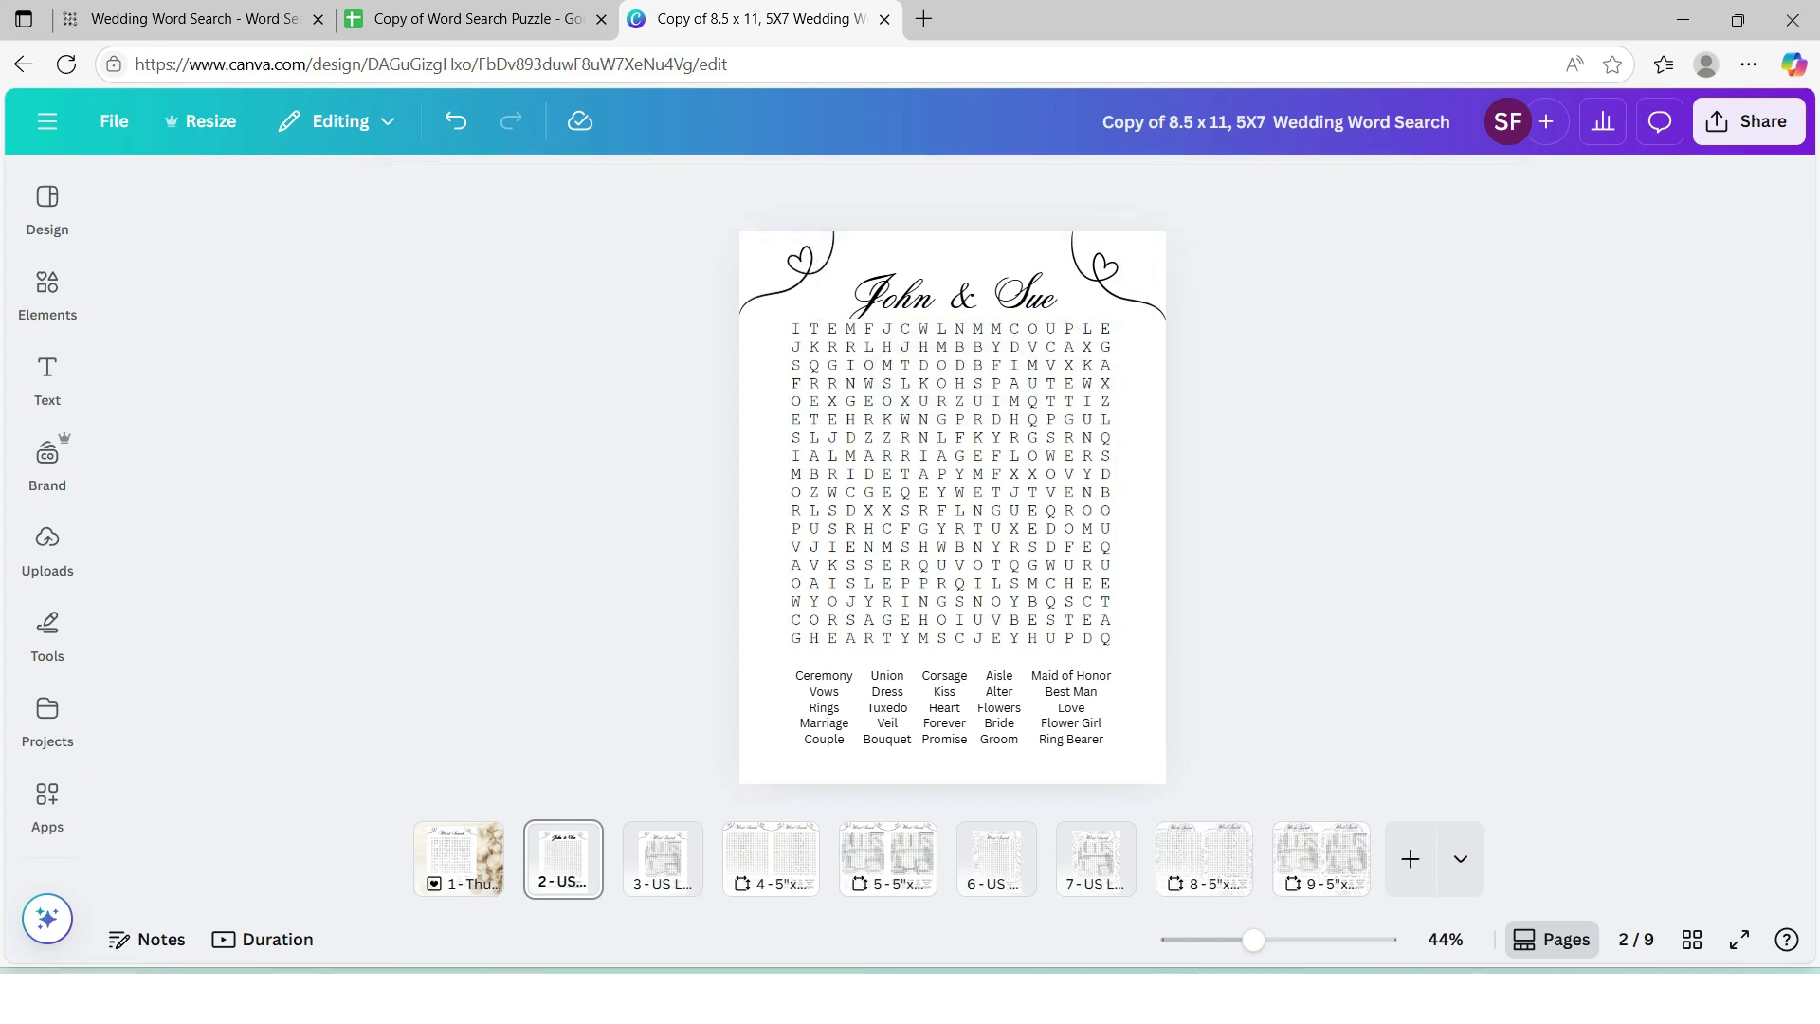
# Move the couple's names title on page 2 slightly upward, away from the letter grid
pyautogui.click(953, 293)
pyautogui.moveTo(952, 293); pyautogui.dragTo(952, 277)
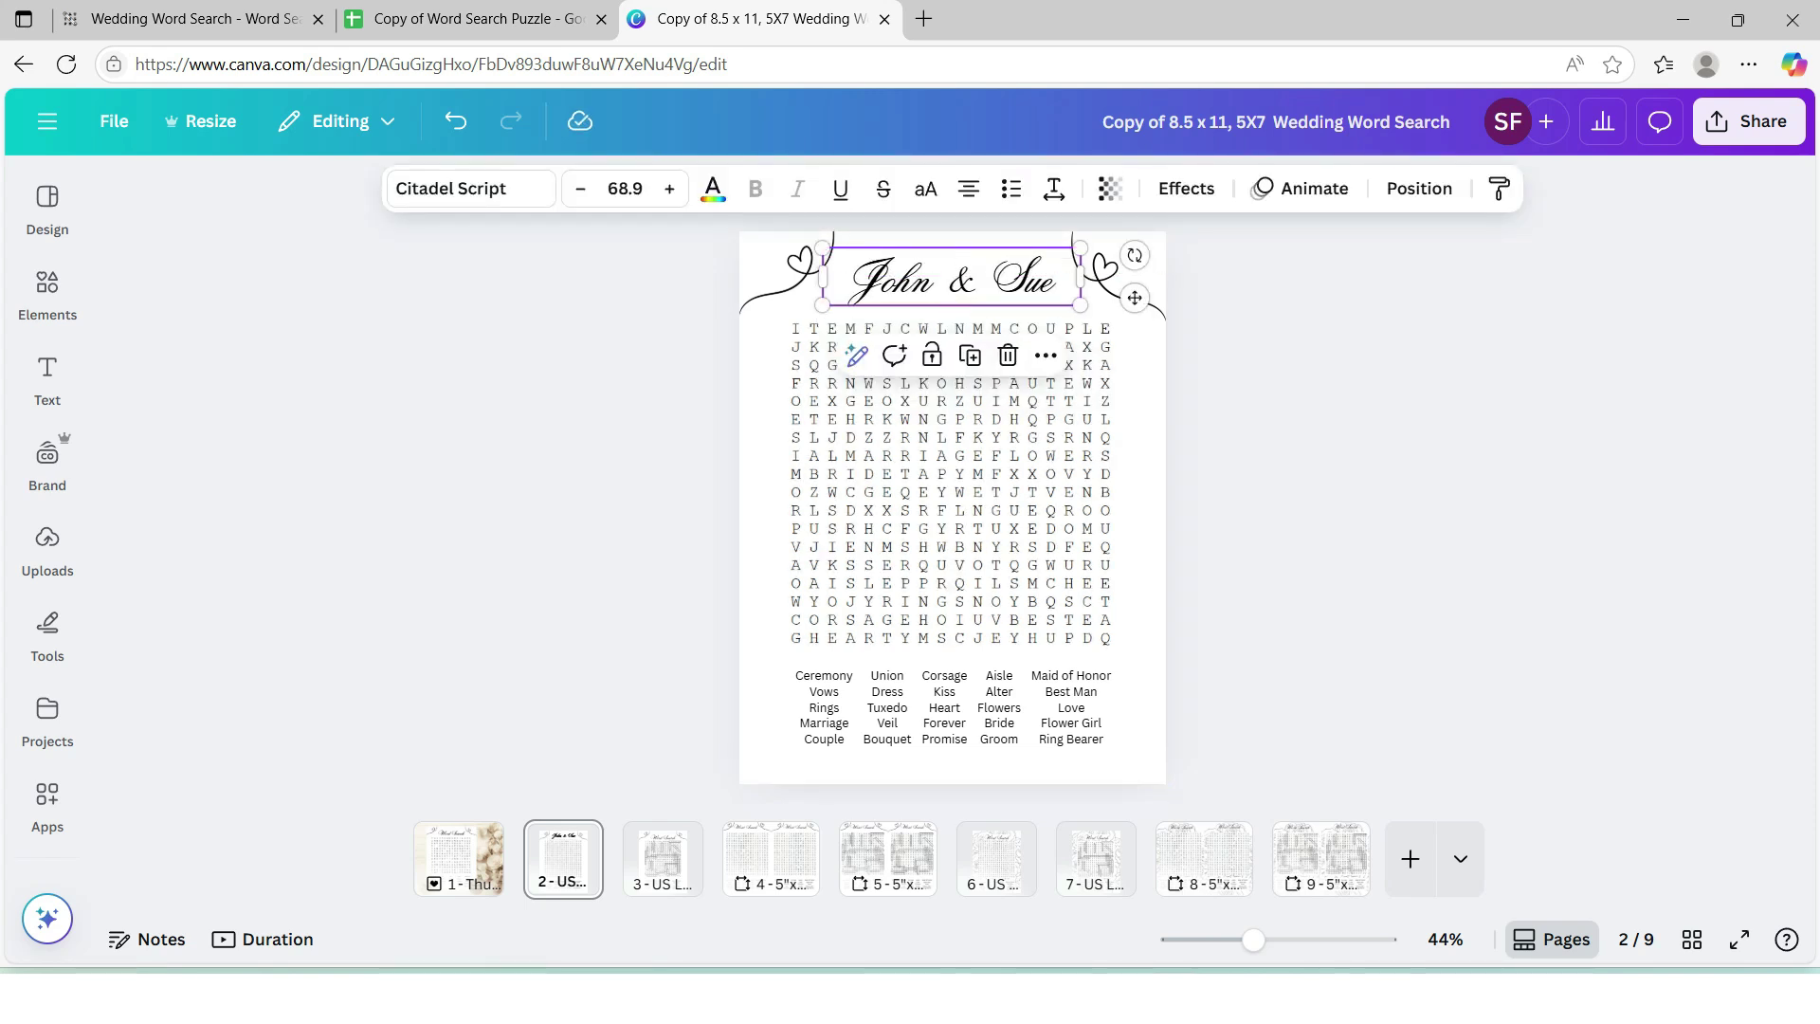
pyautogui.press('Escape')
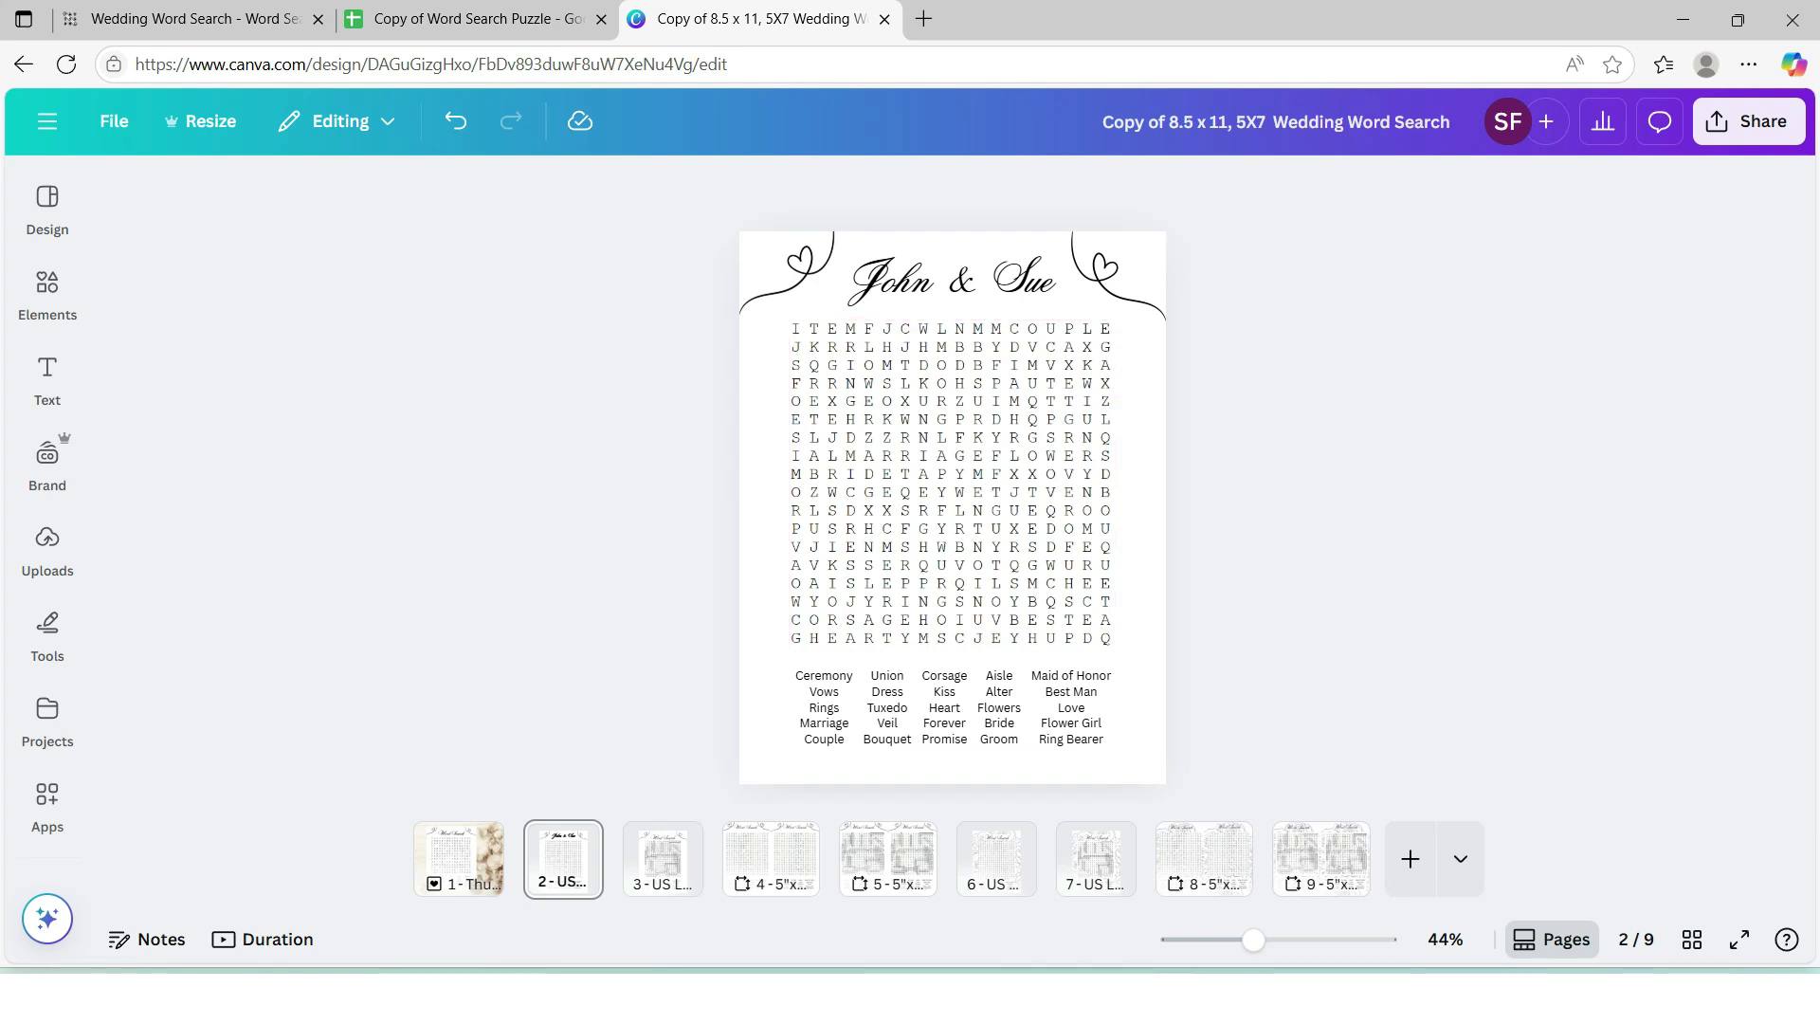
# Upload the Word Search 3 image from the Desktop and replace page 2's letter grid with it
pyautogui.click(47, 540)
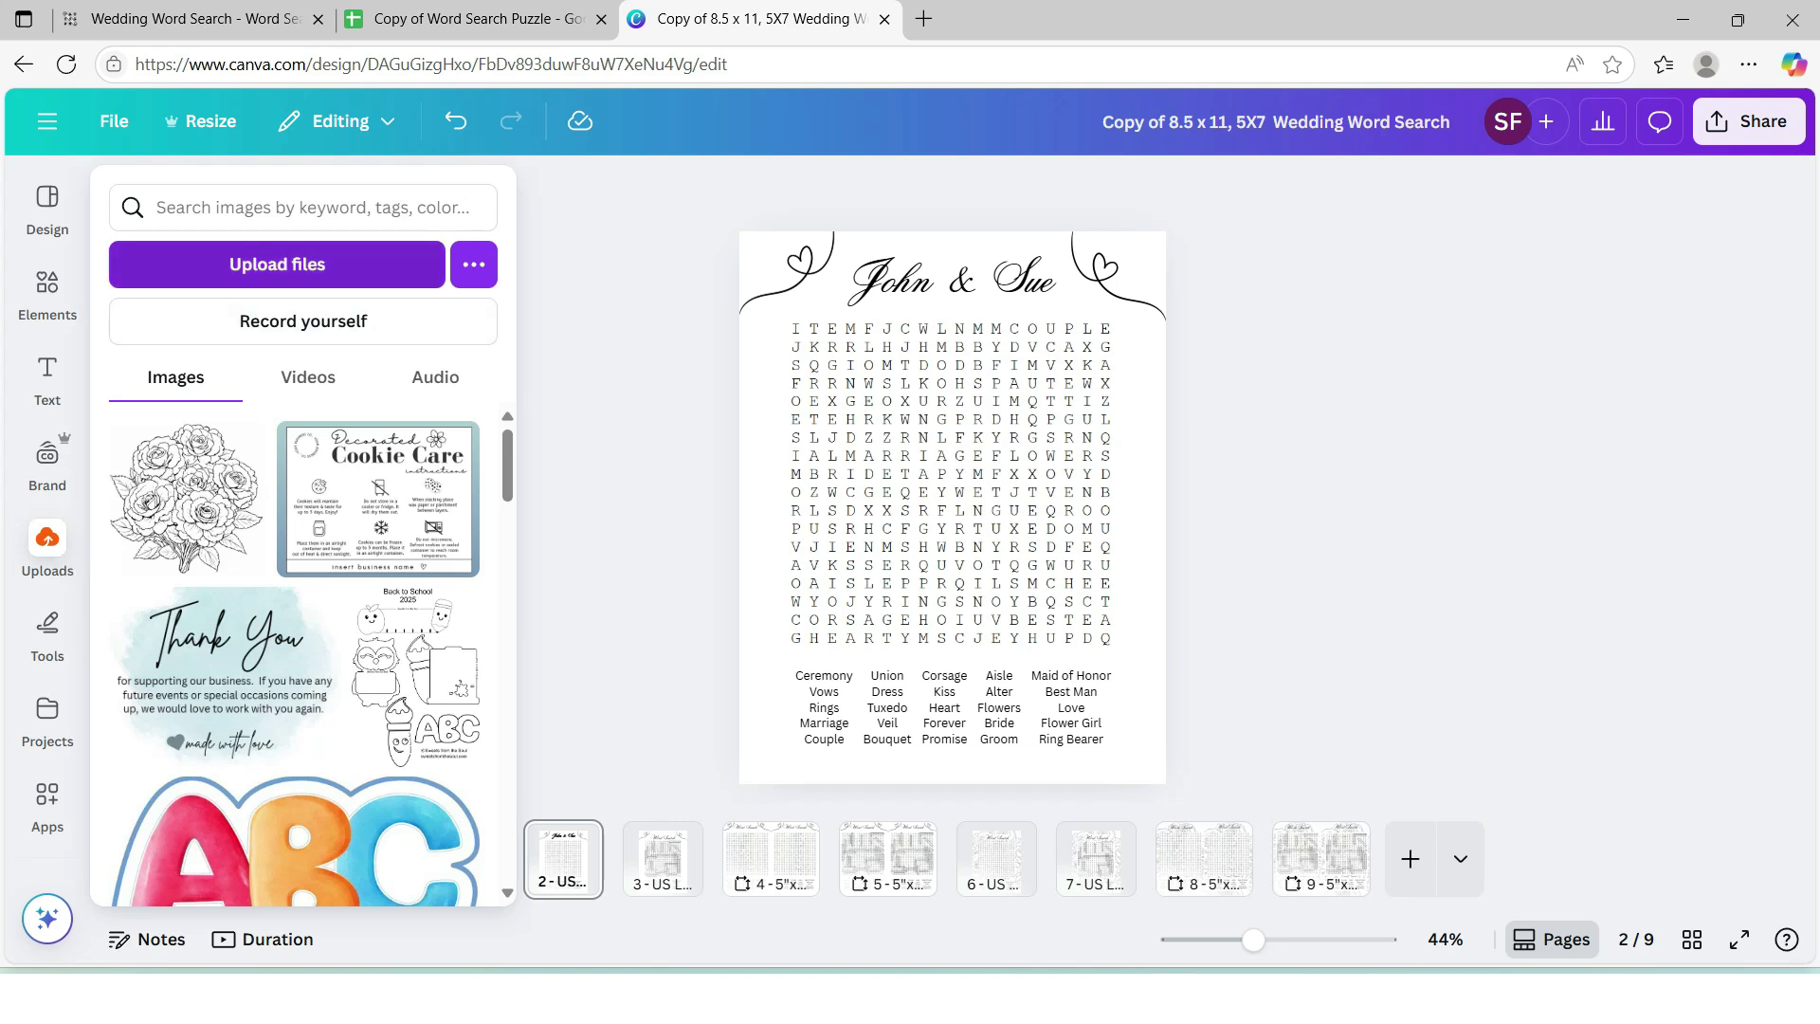
pyautogui.click(277, 265)
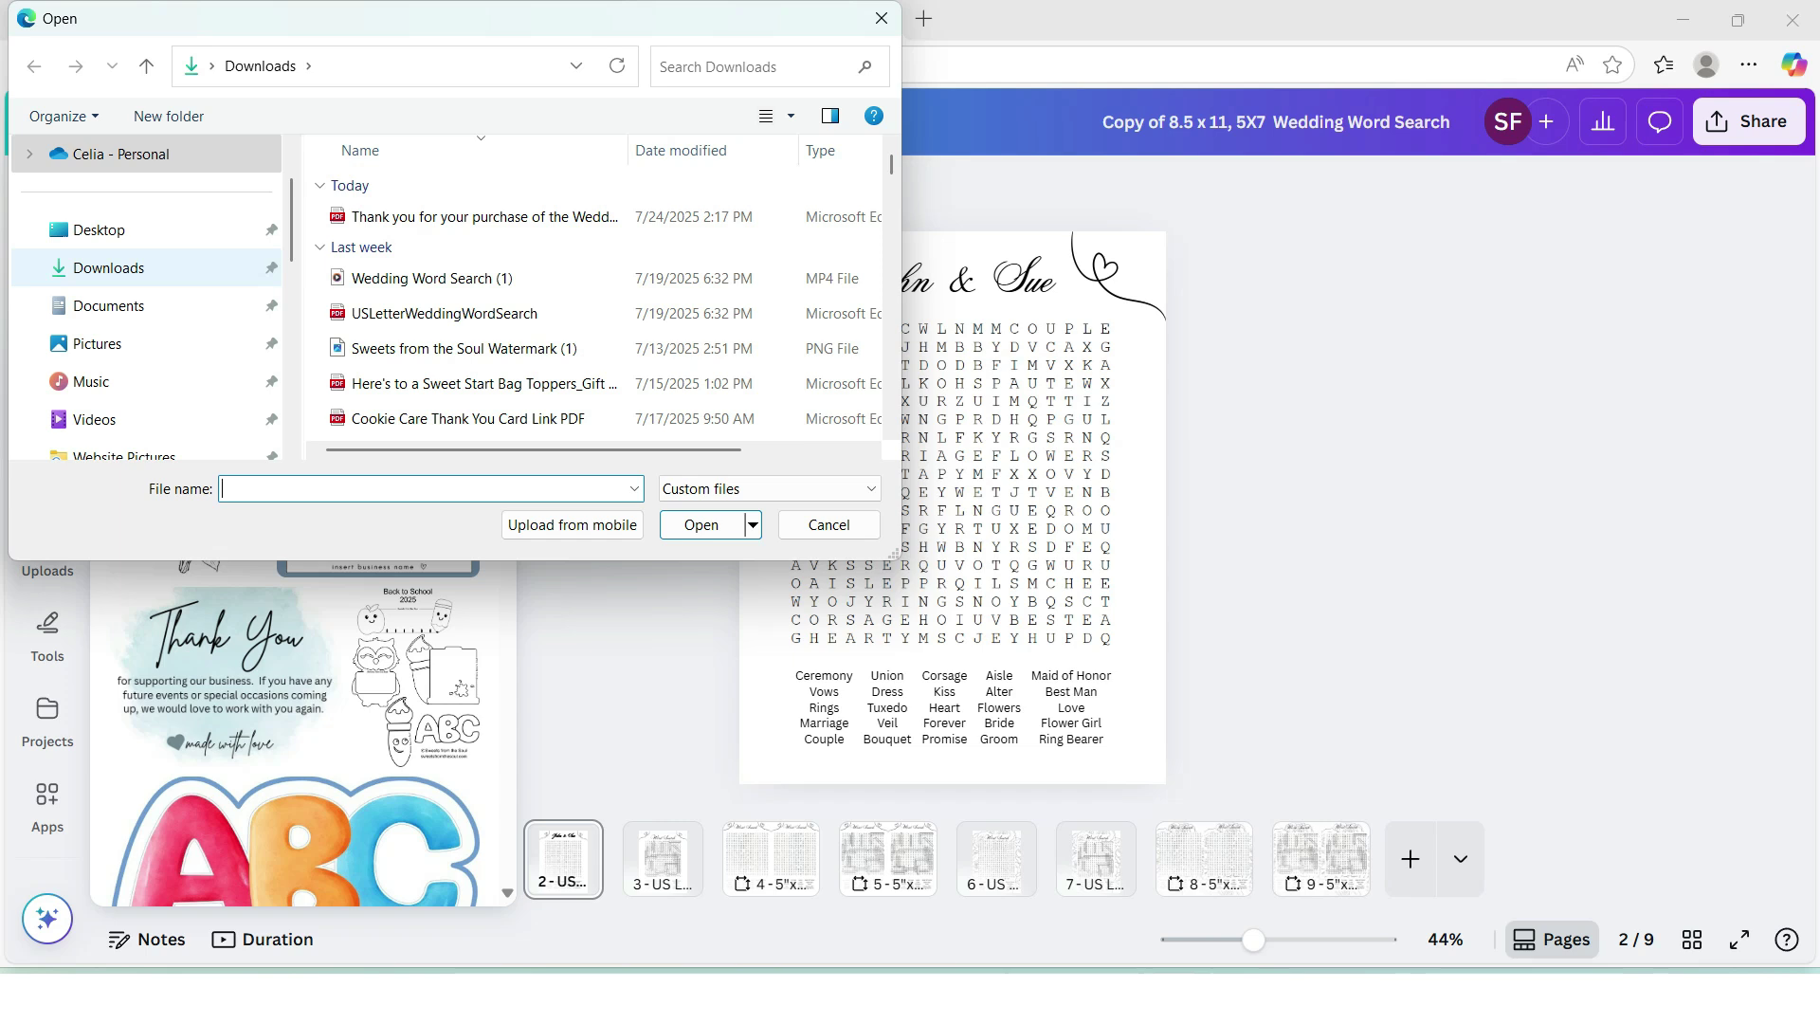
pyautogui.click(99, 229)
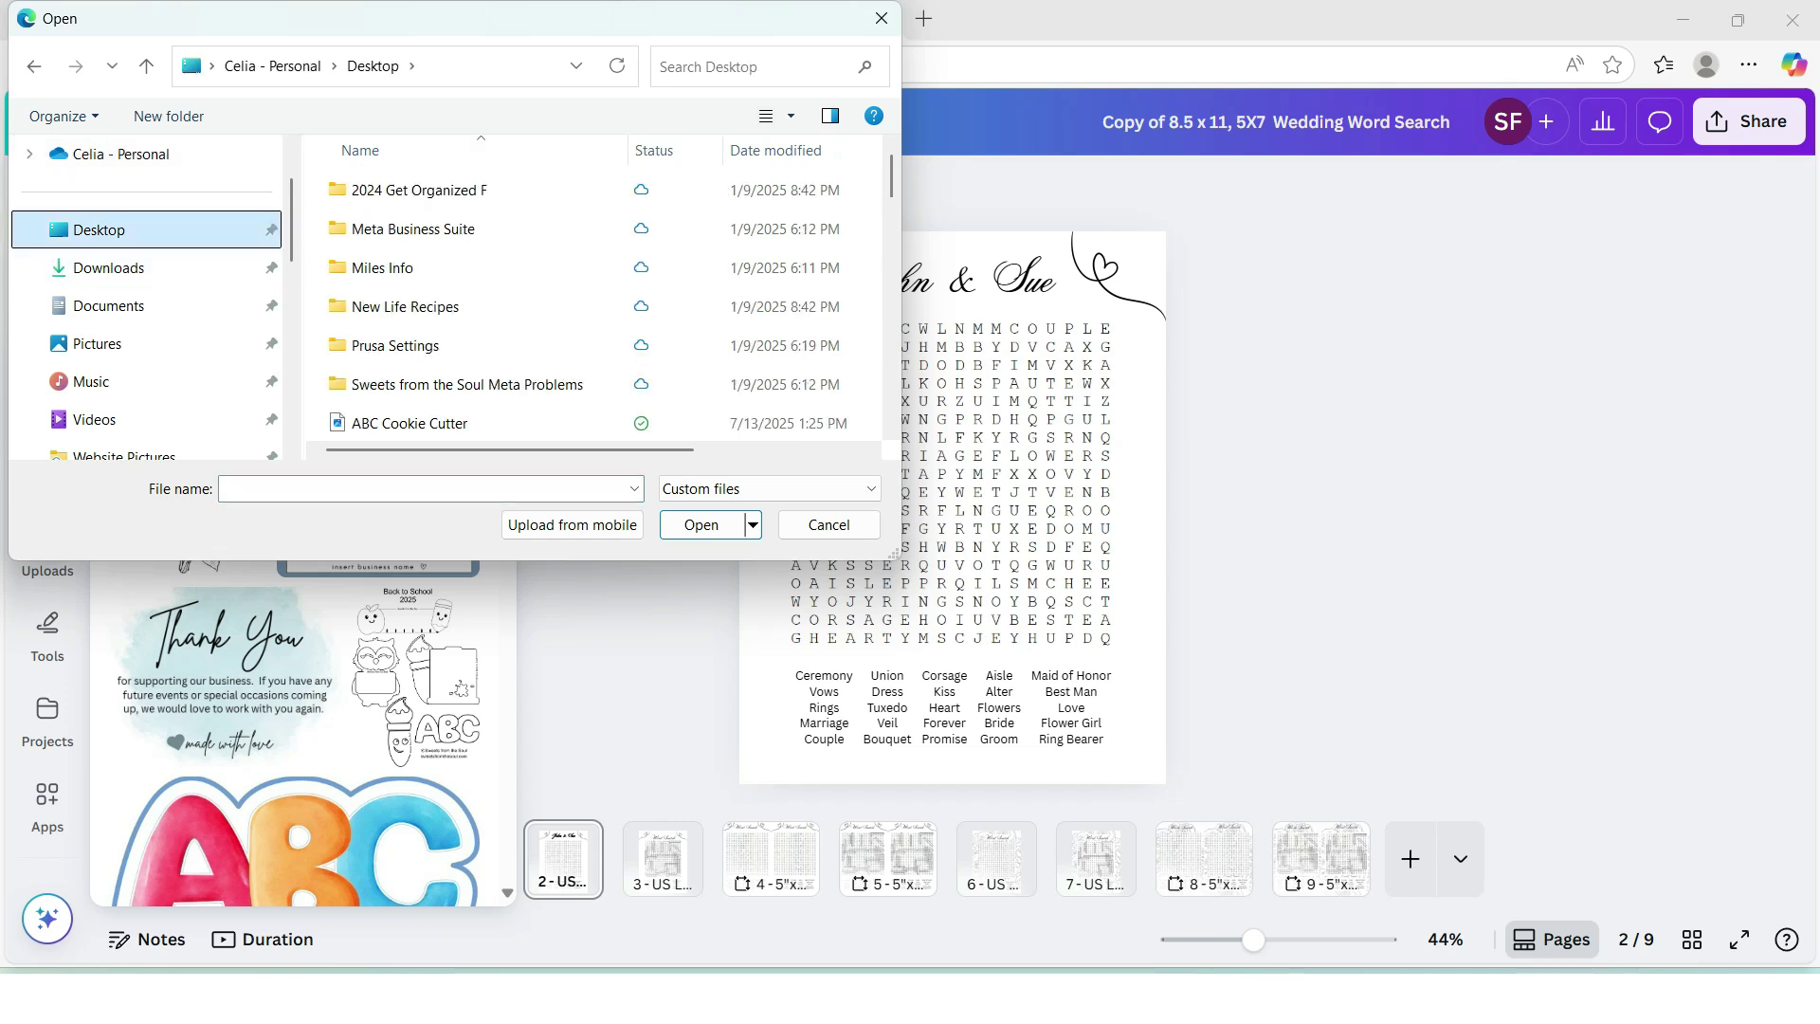
pyautogui.click(748, 67)
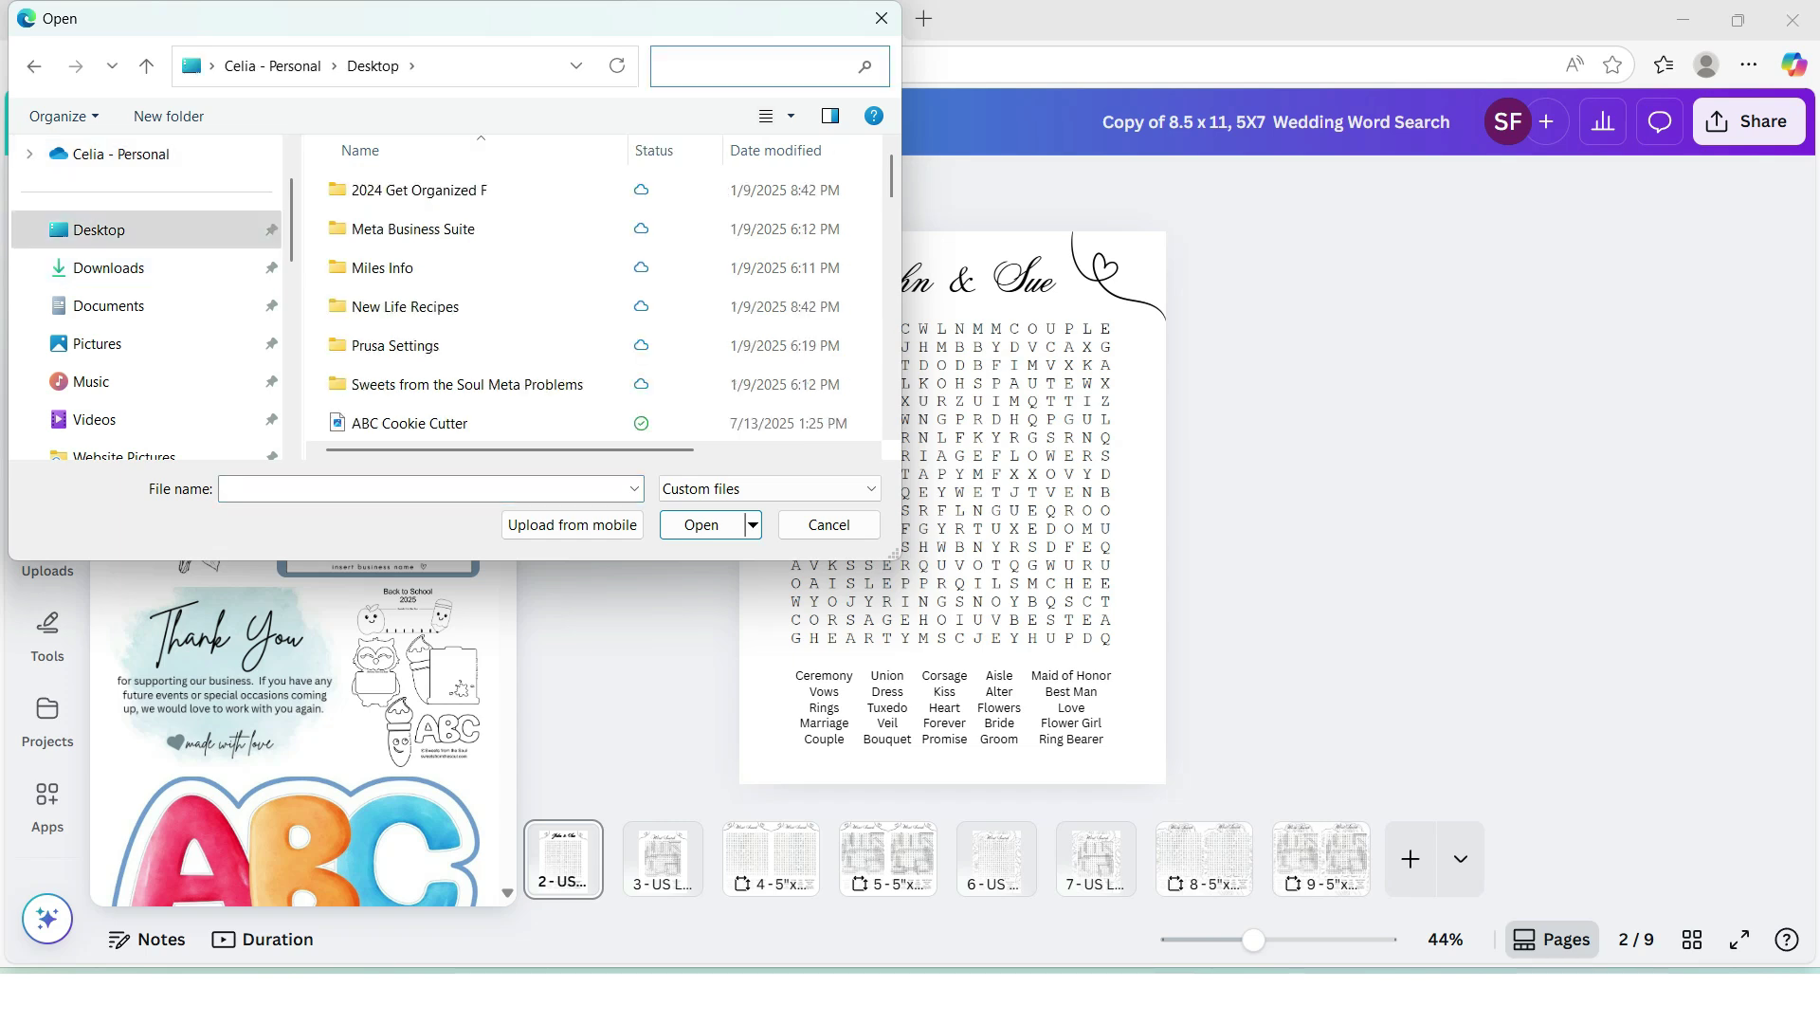
pyautogui.write('word search')
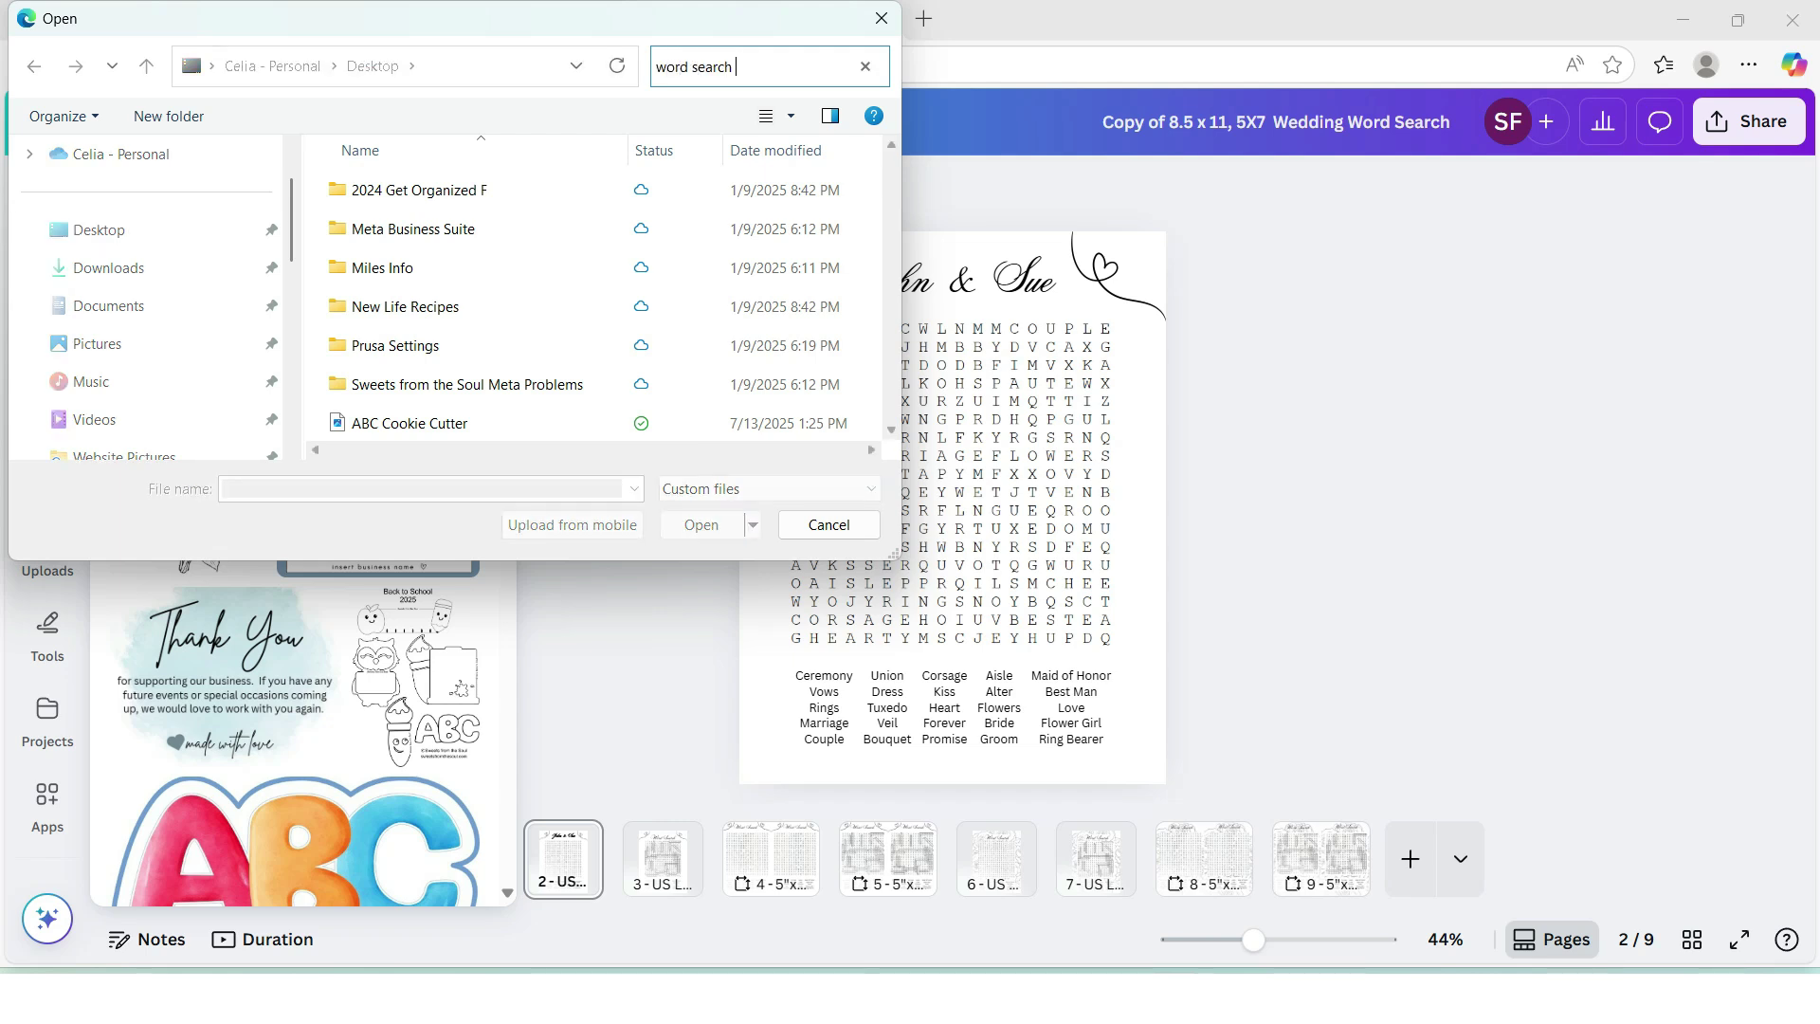
pyautogui.write(' 3')
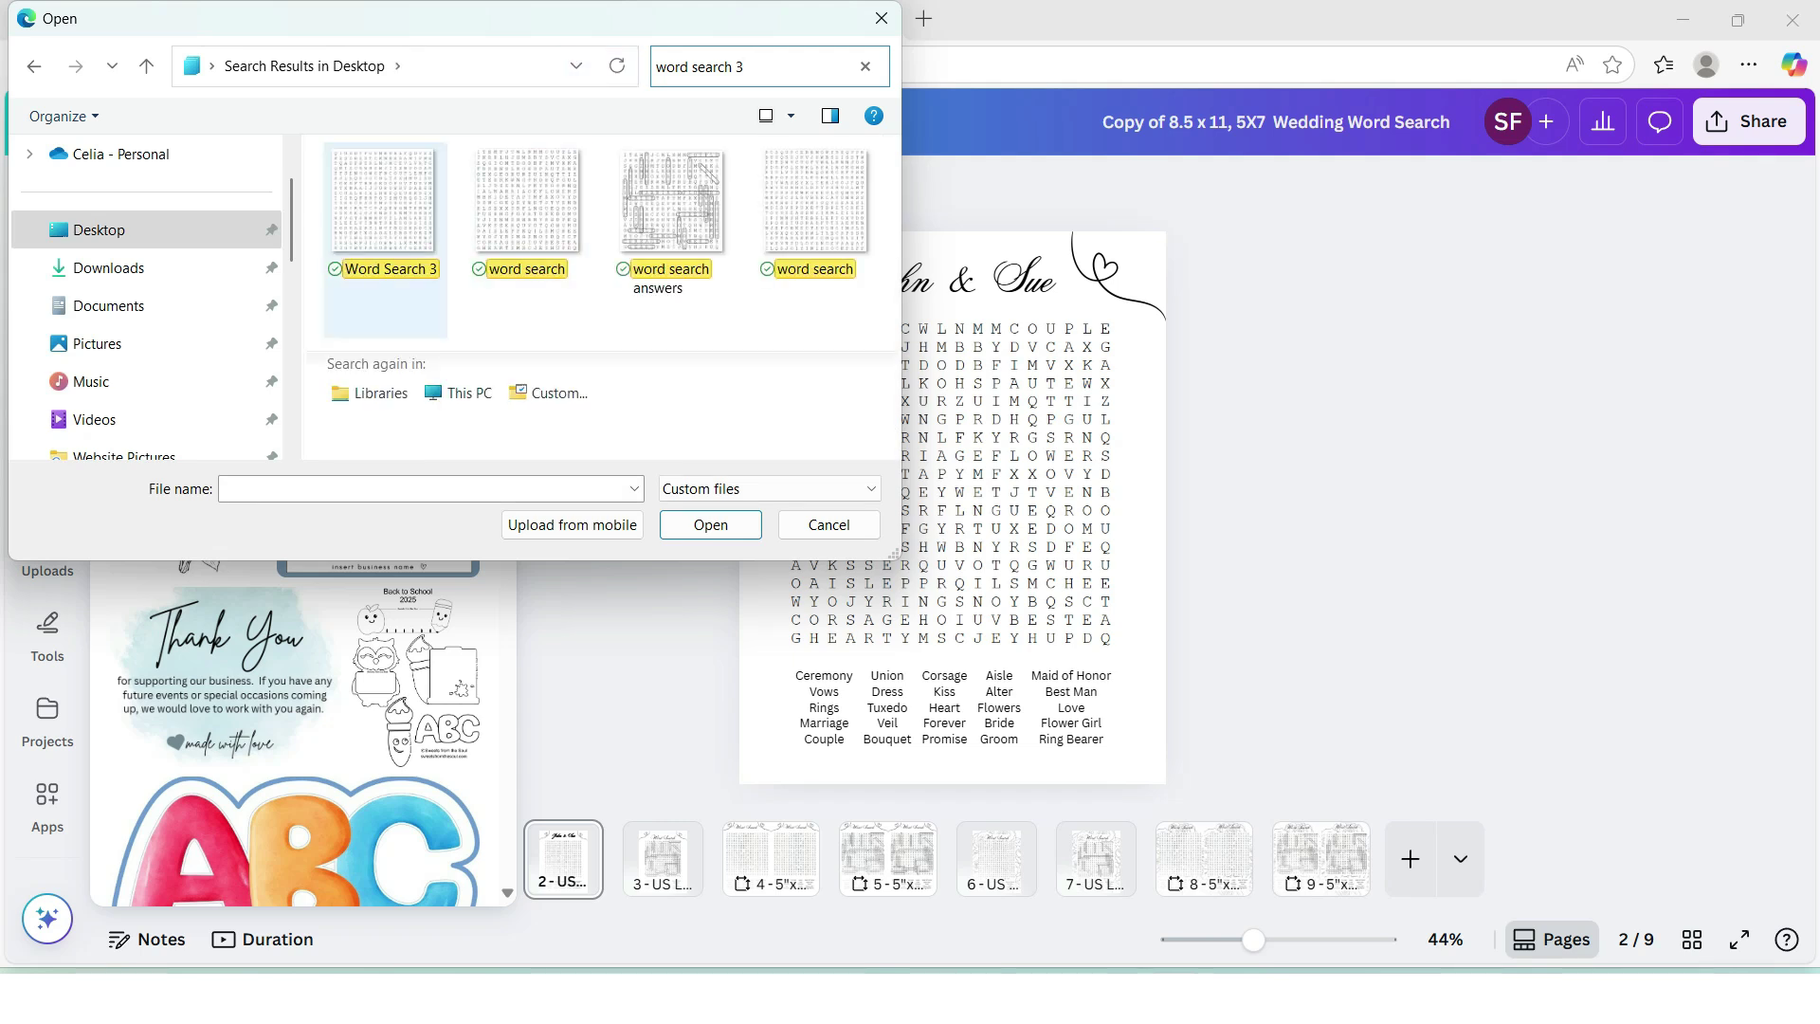
pyautogui.click(384, 203)
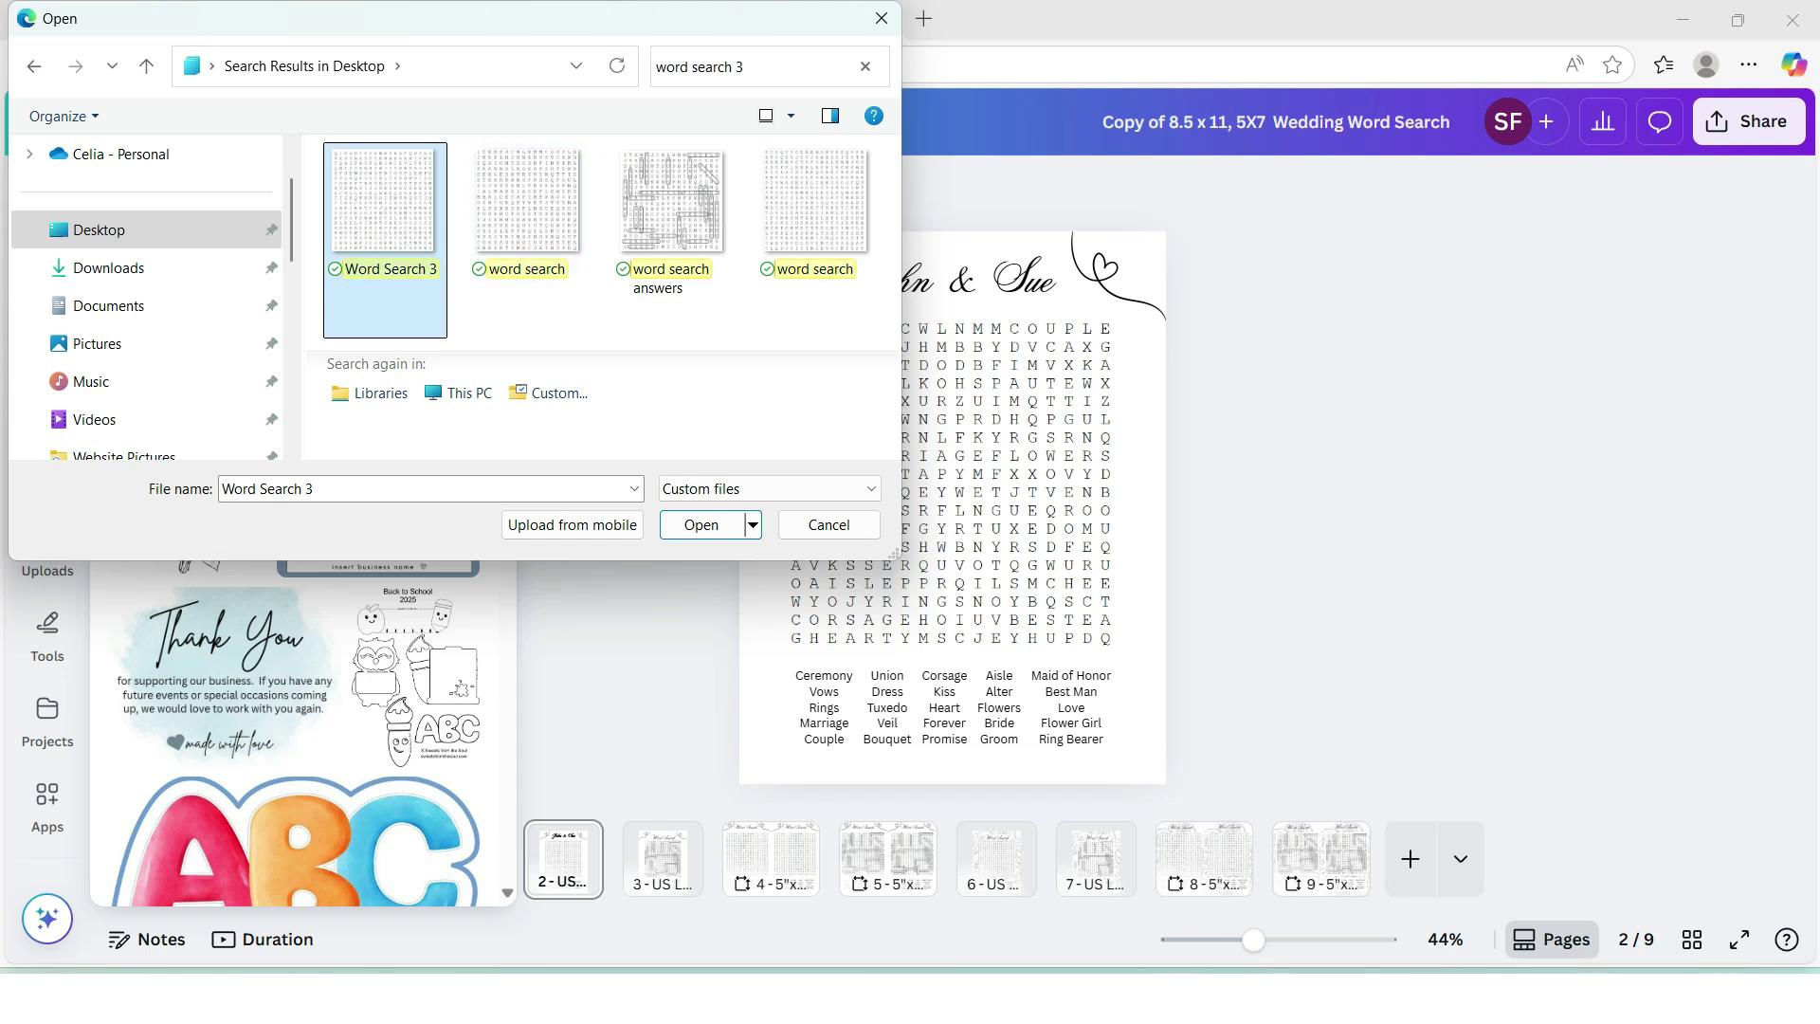
pyautogui.press('Return')
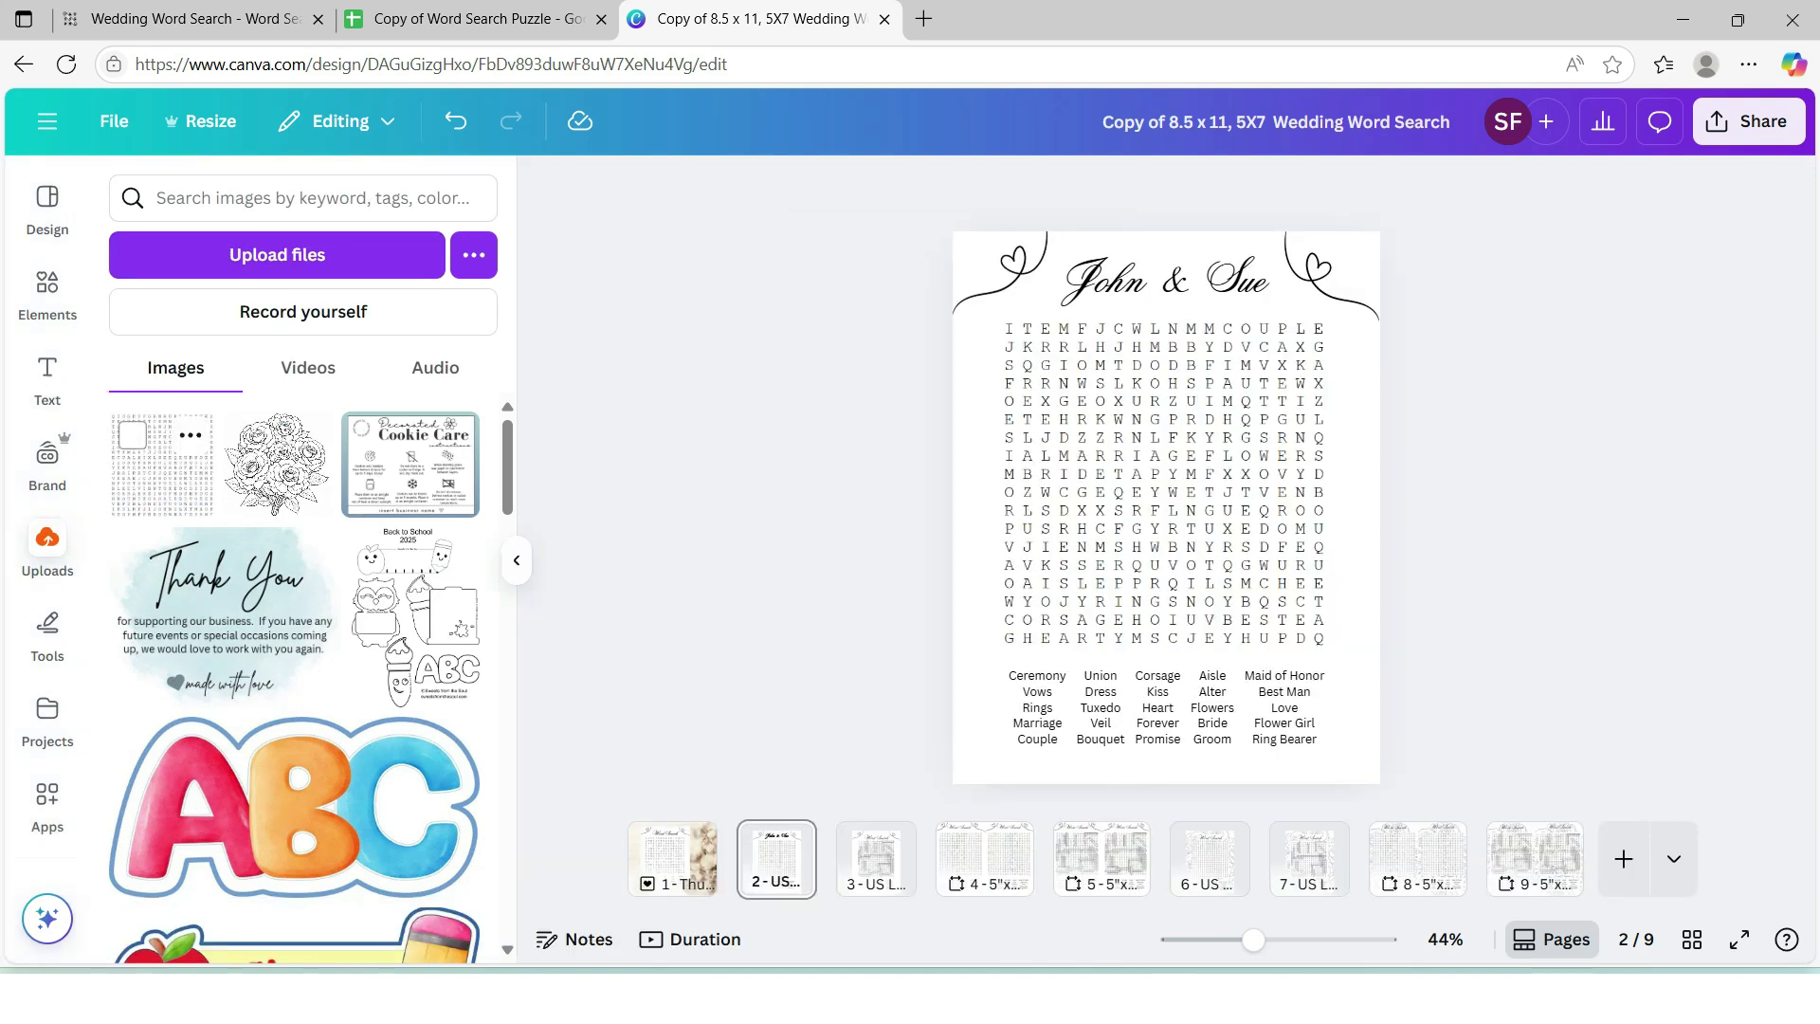
pyautogui.moveTo(161, 465); pyautogui.dragTo(1166, 483)
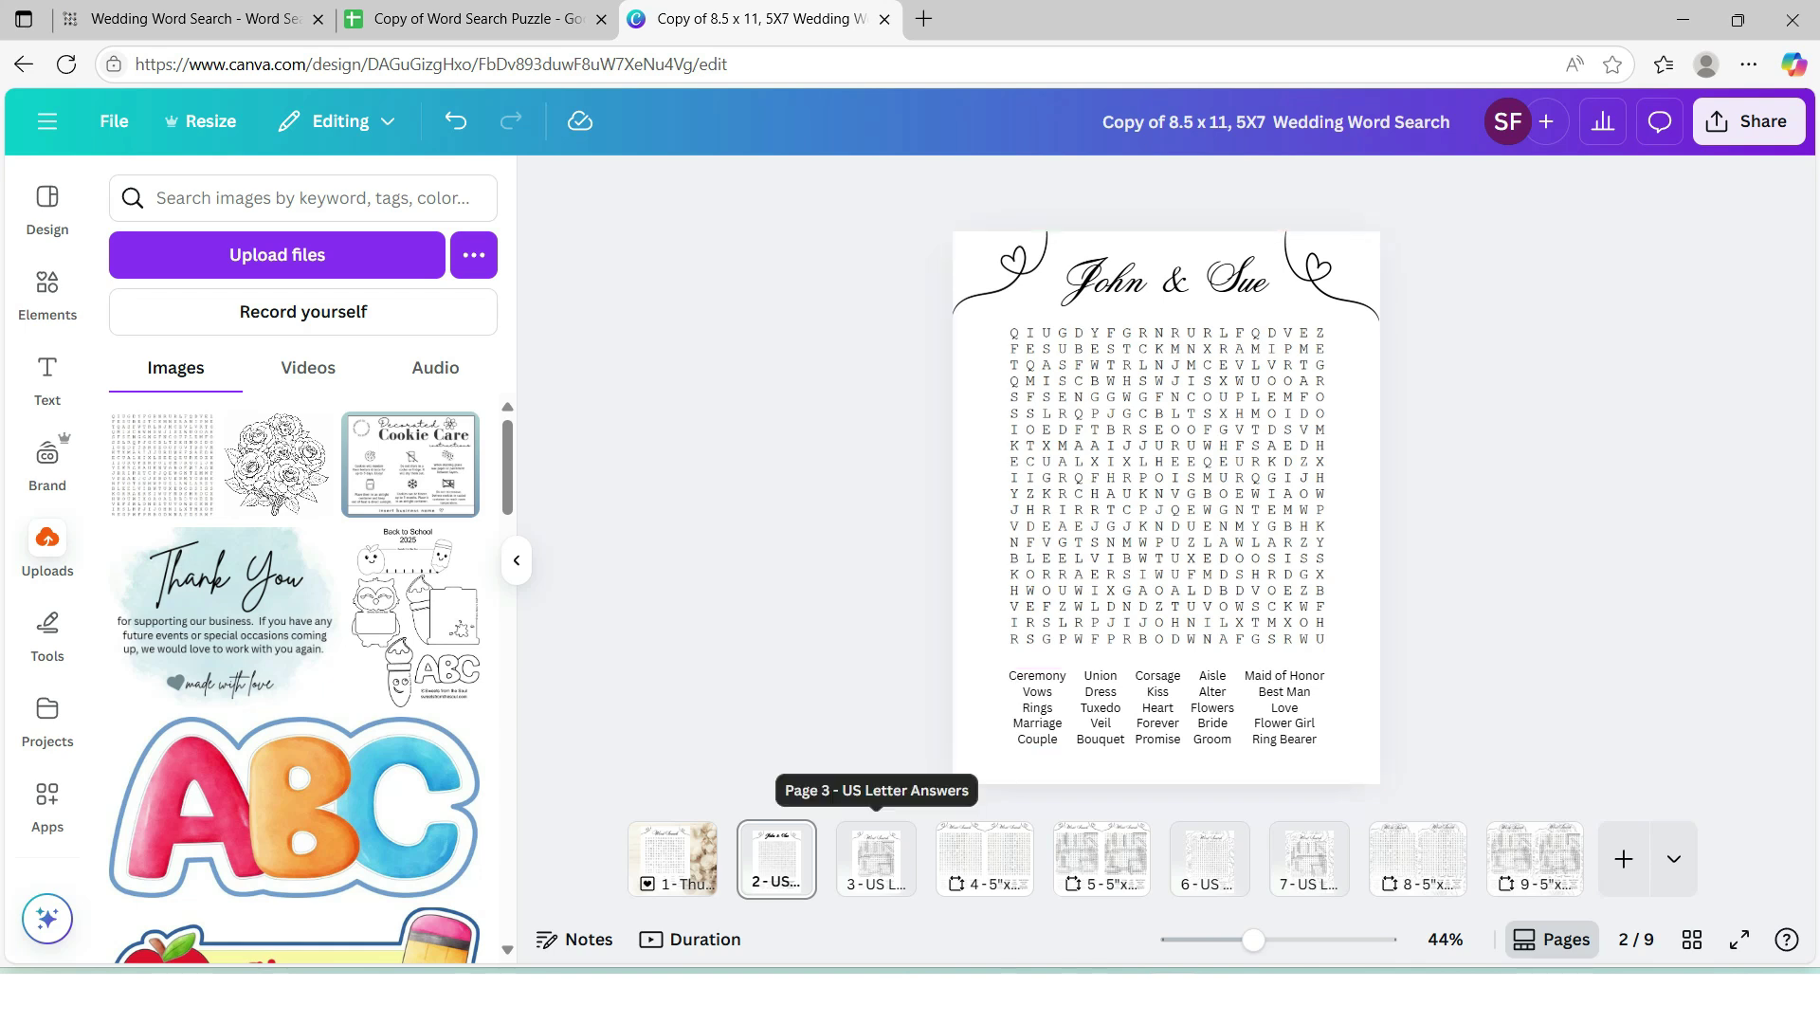
# Open page 3, switch to the Word Search Labs puzzle, and capture its letter grid with the answers shown using Snipping Tool
pyautogui.click(876, 858)
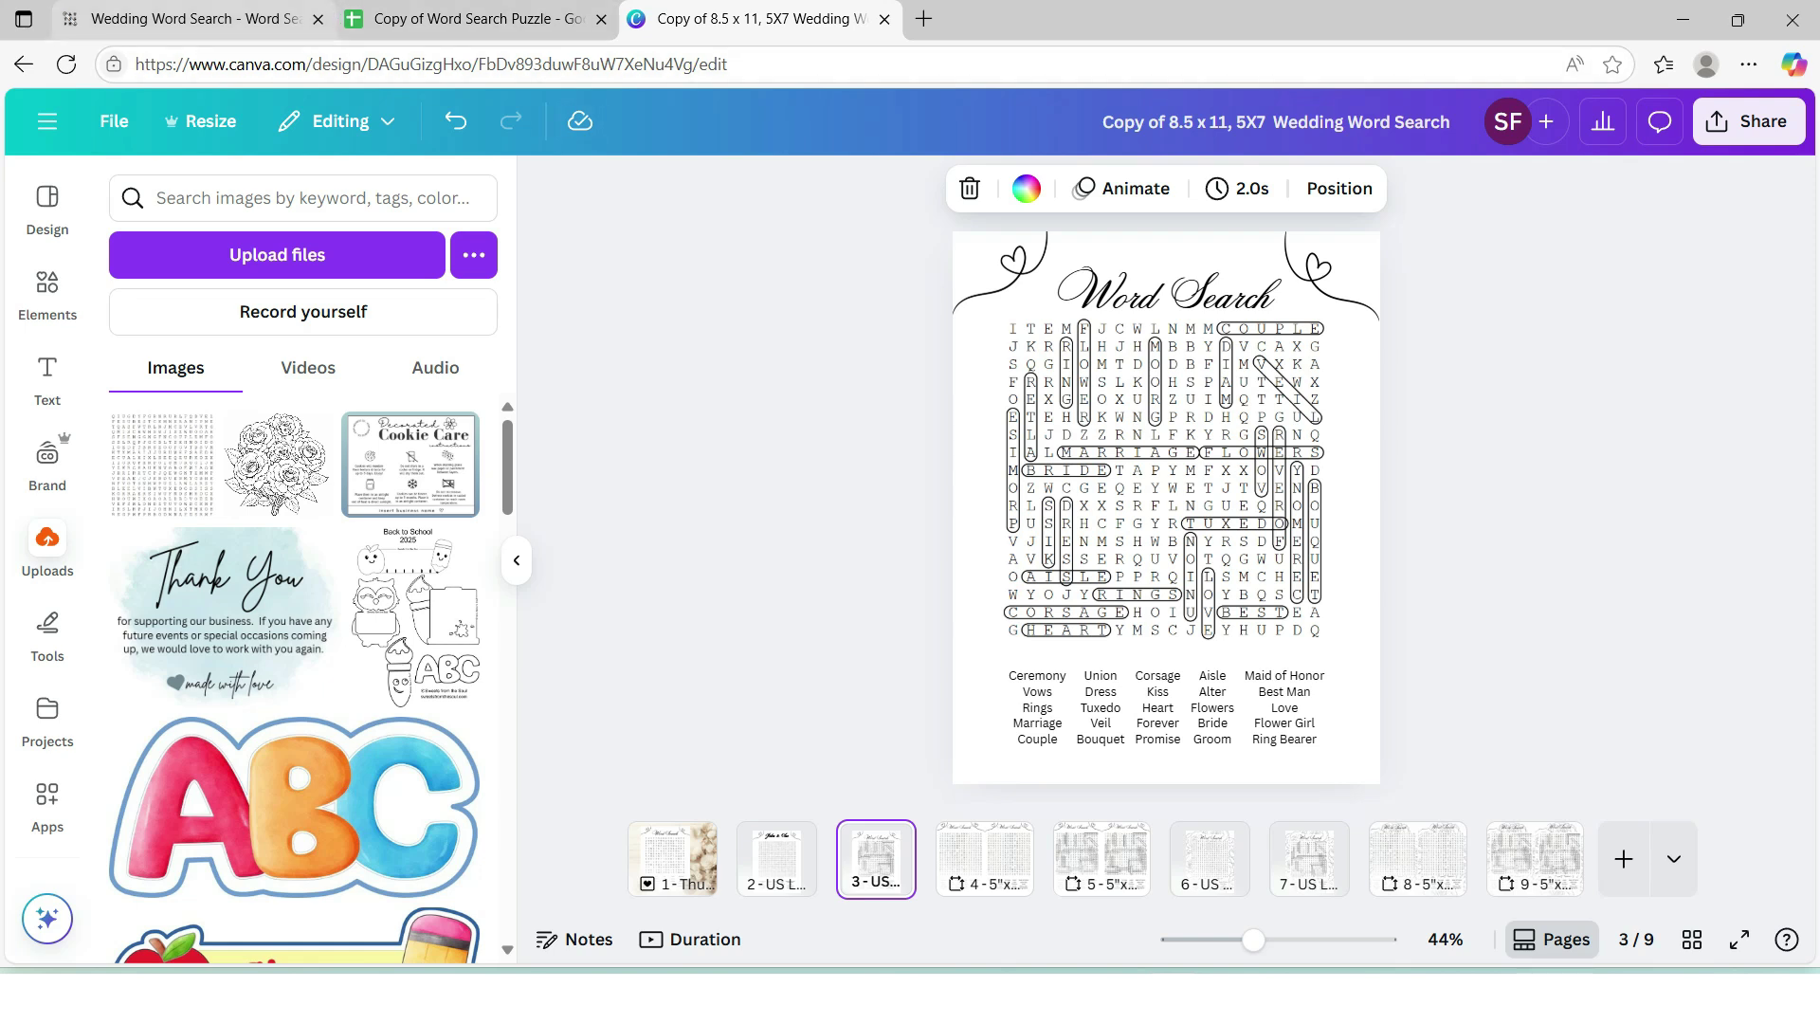
pyautogui.click(180, 19)
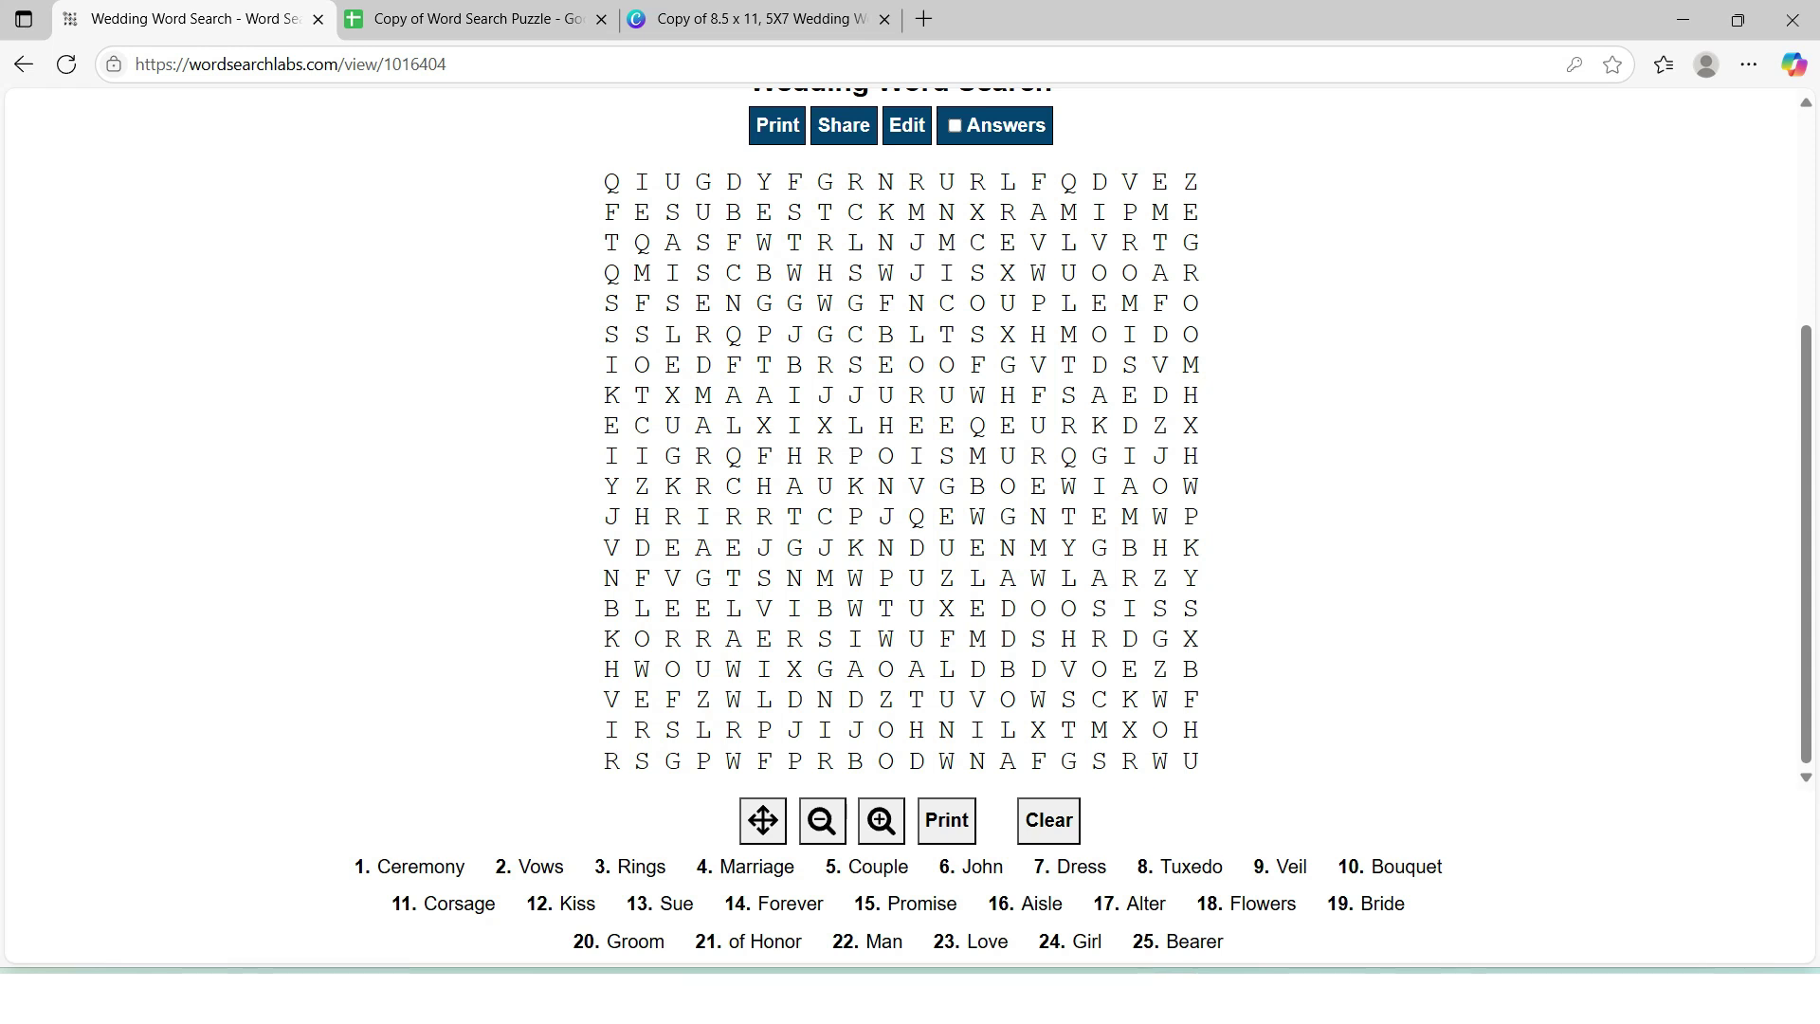
pyautogui.click(995, 125)
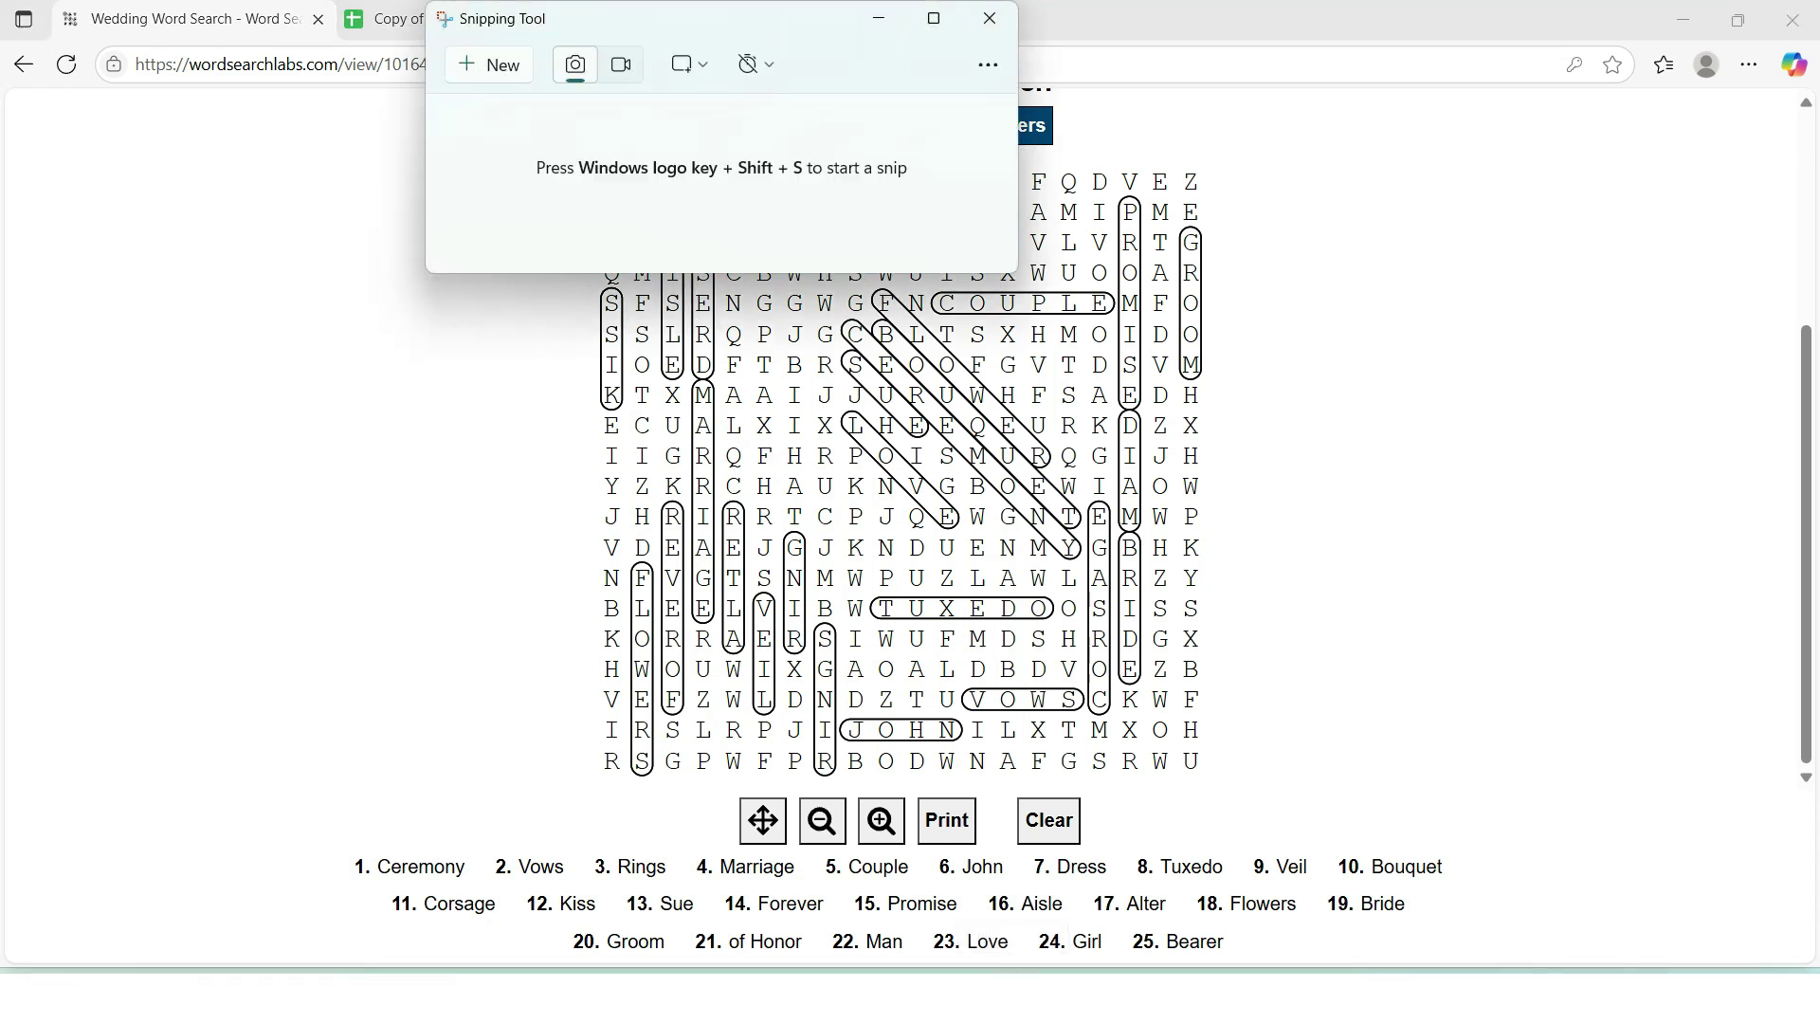
pyautogui.click(502, 64)
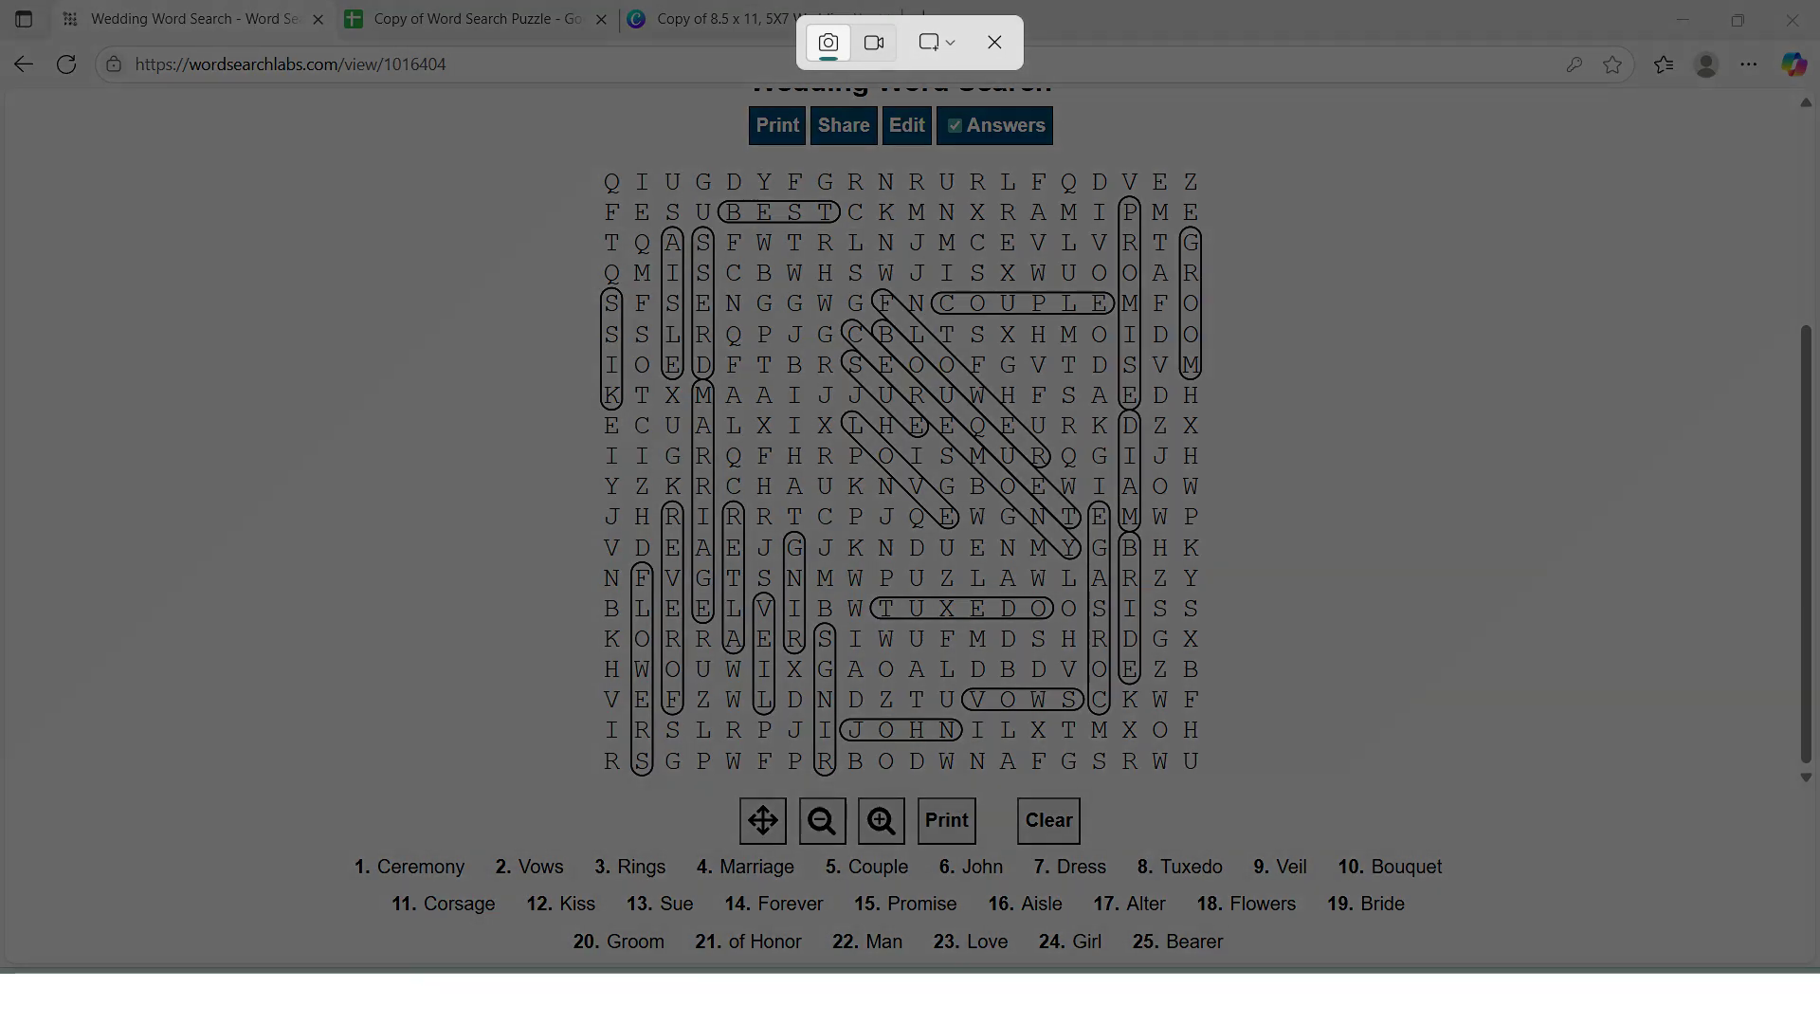
pyautogui.moveTo(585, 157); pyautogui.dragTo(1204, 783)
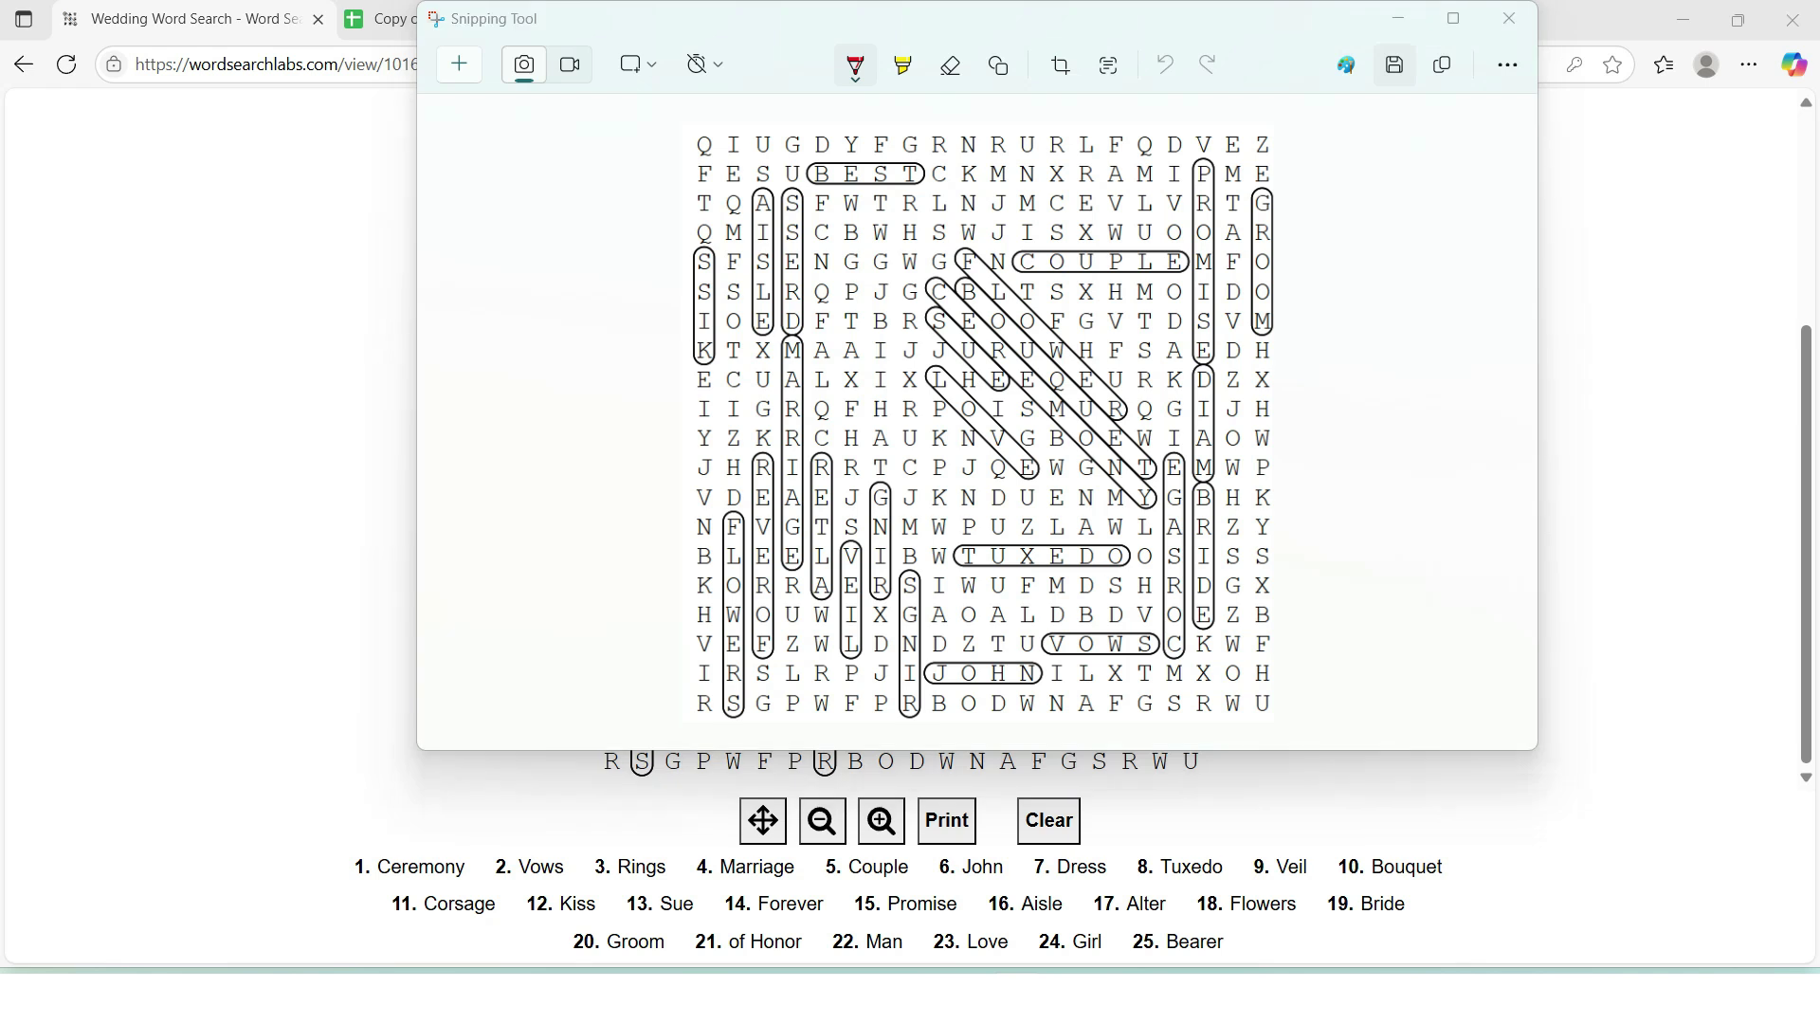
# Save the captured answer grid to the Desktop as a PNG named Answer Key 3 and close Snipping Tool
pyautogui.hotkey('ctrl', 's')
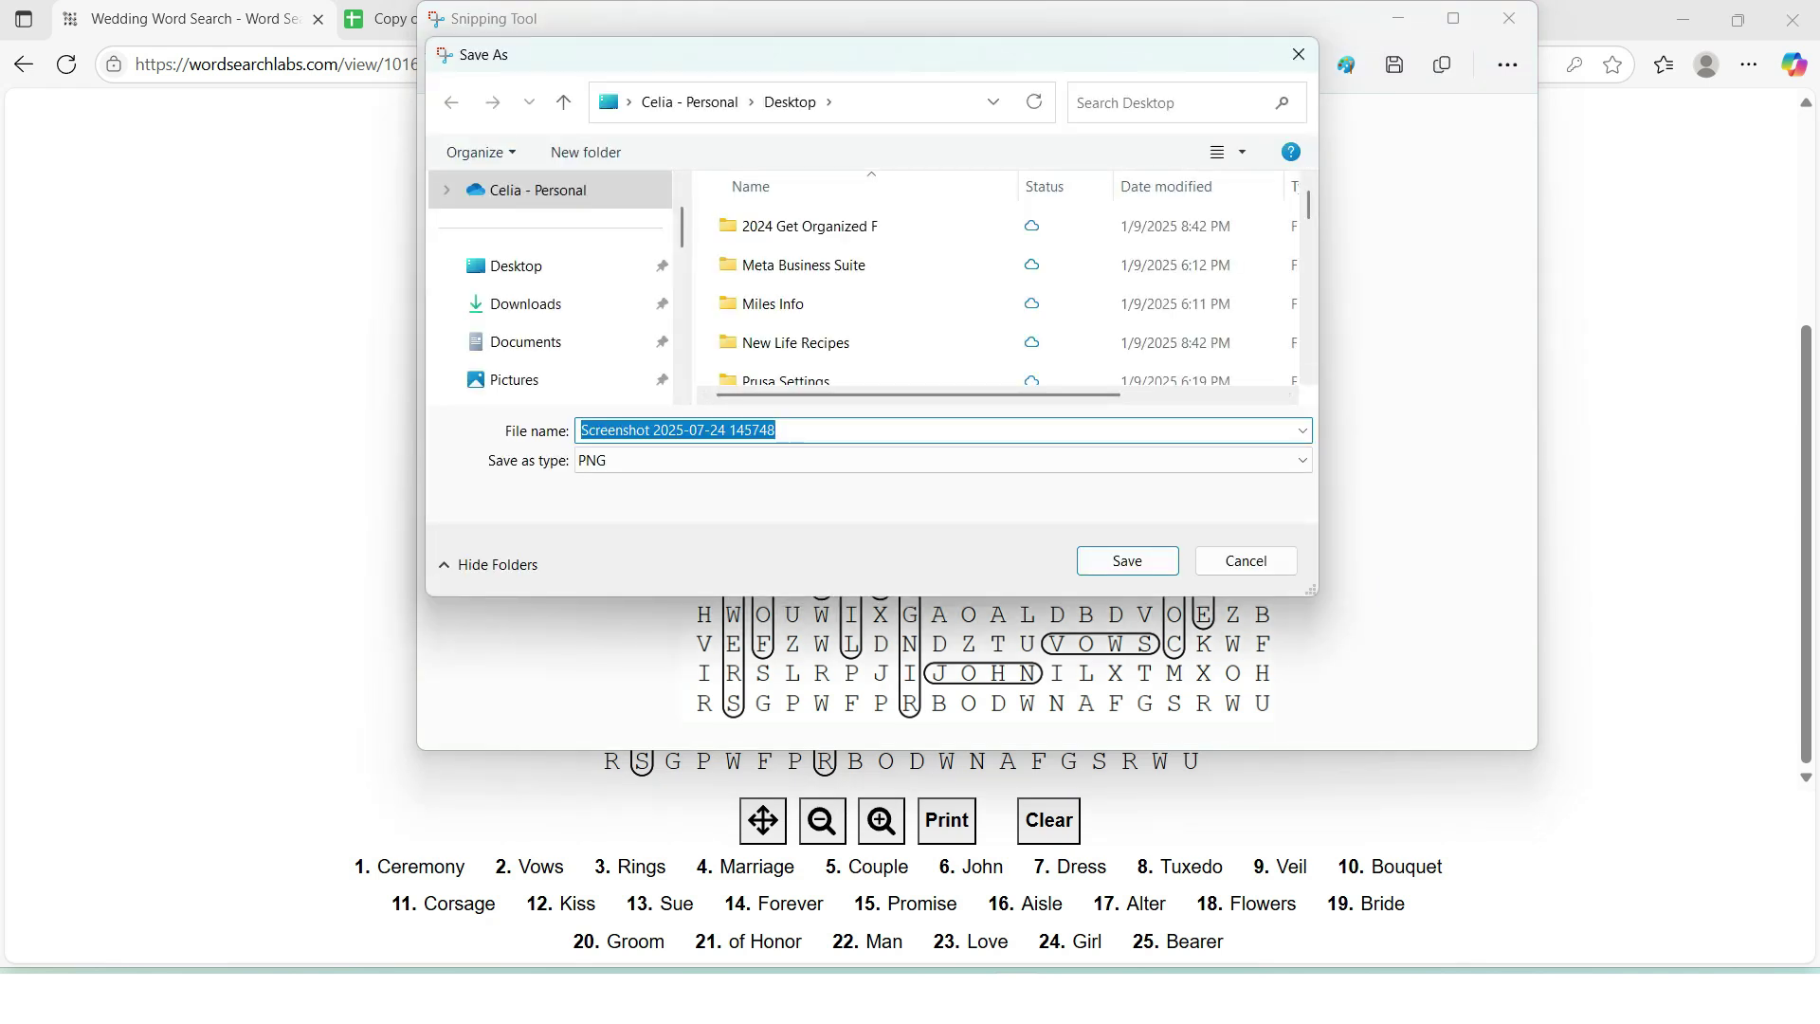
pyautogui.write('Answer Key')
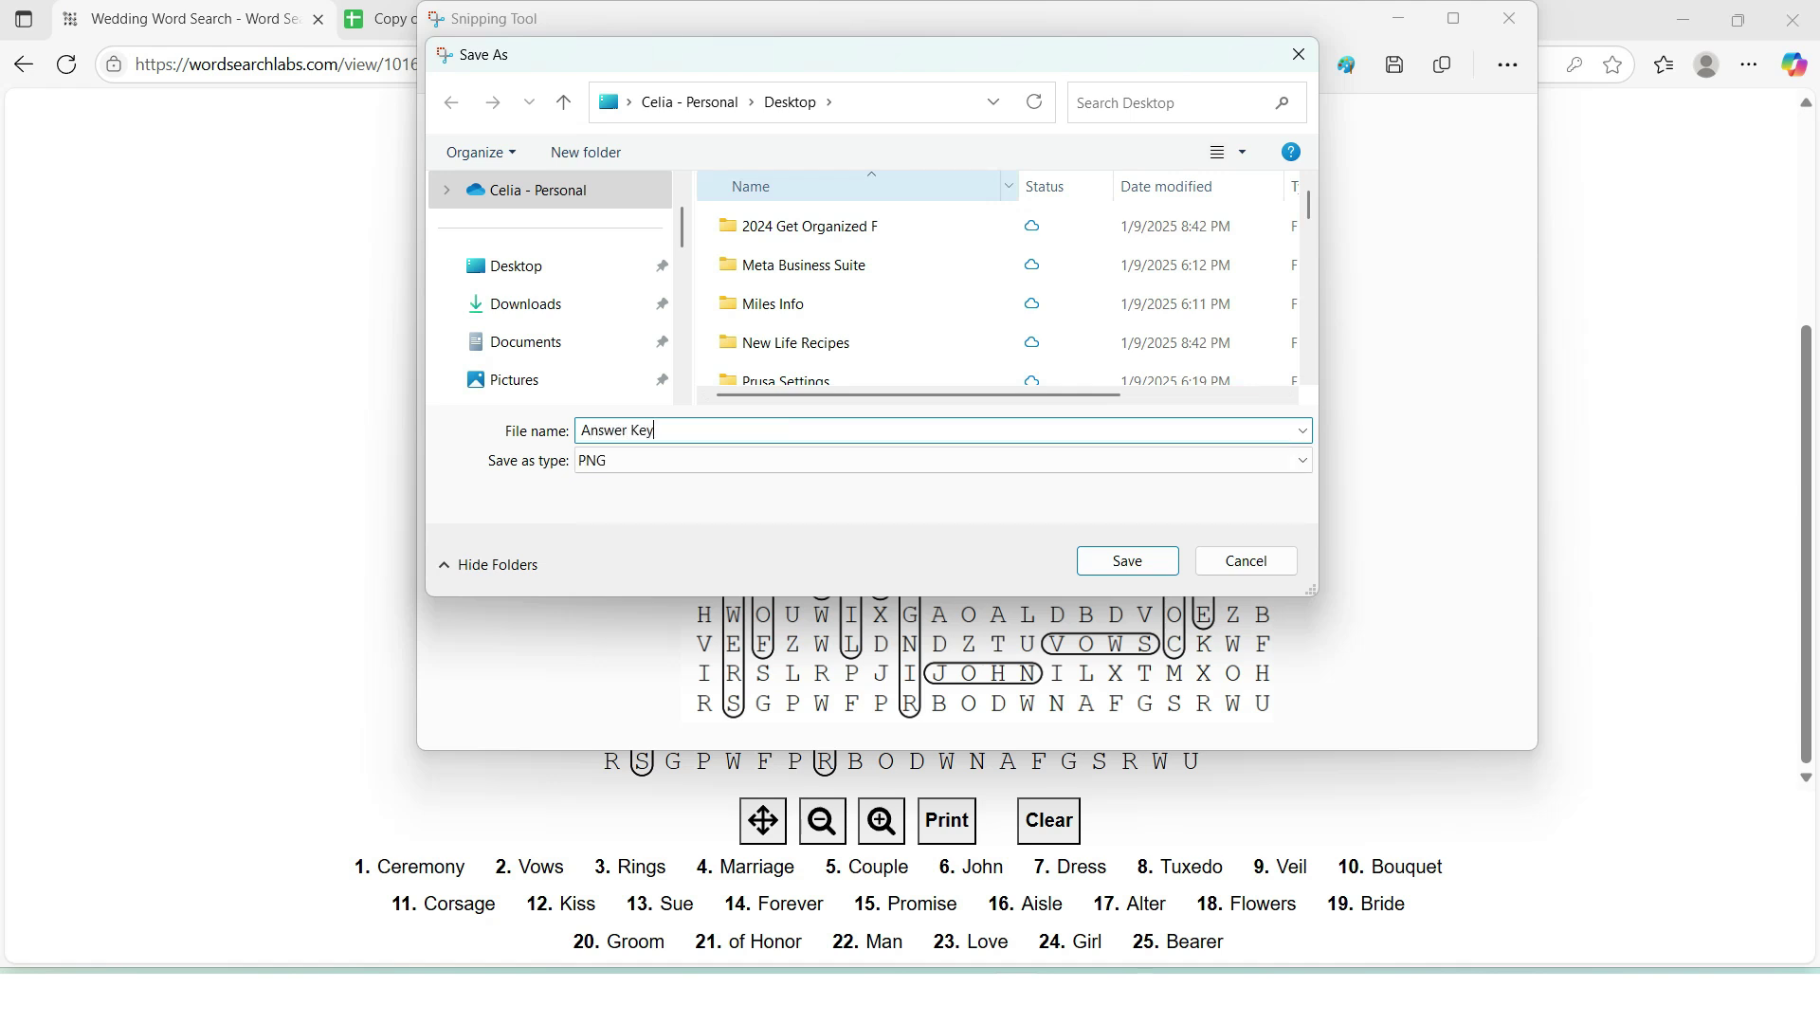
pyautogui.write(' 3')
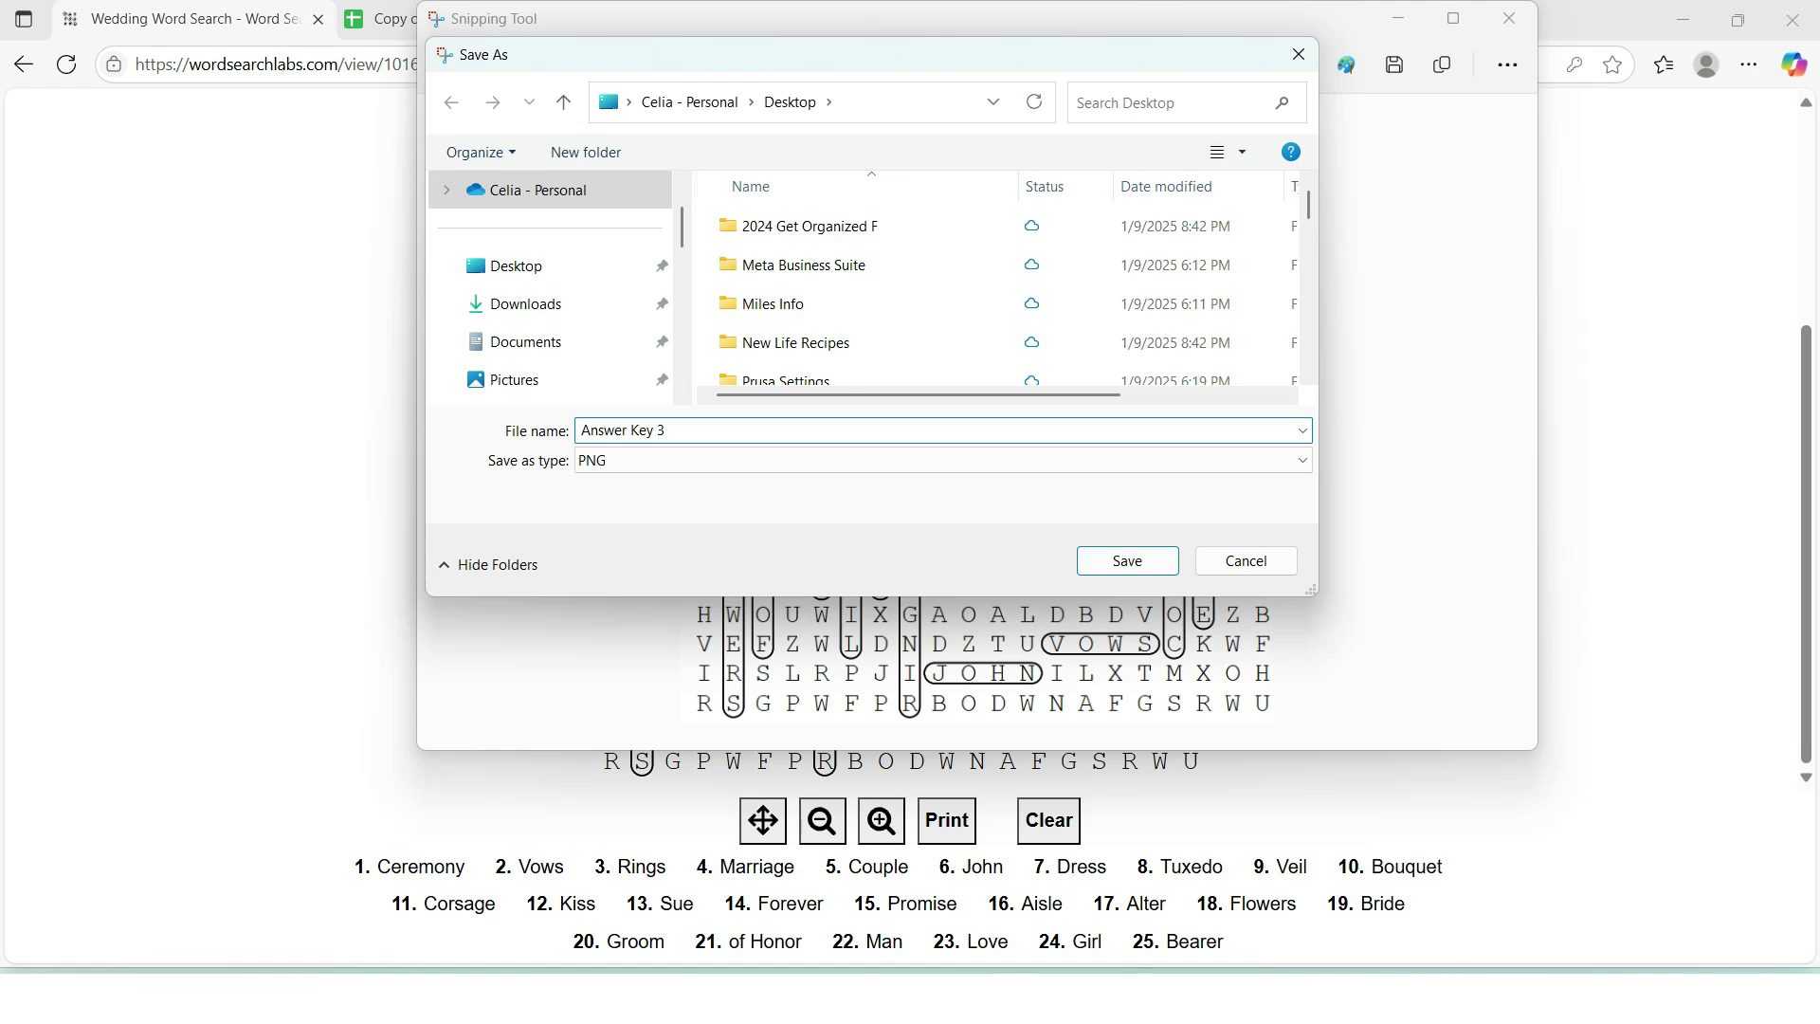
pyautogui.click(1127, 560)
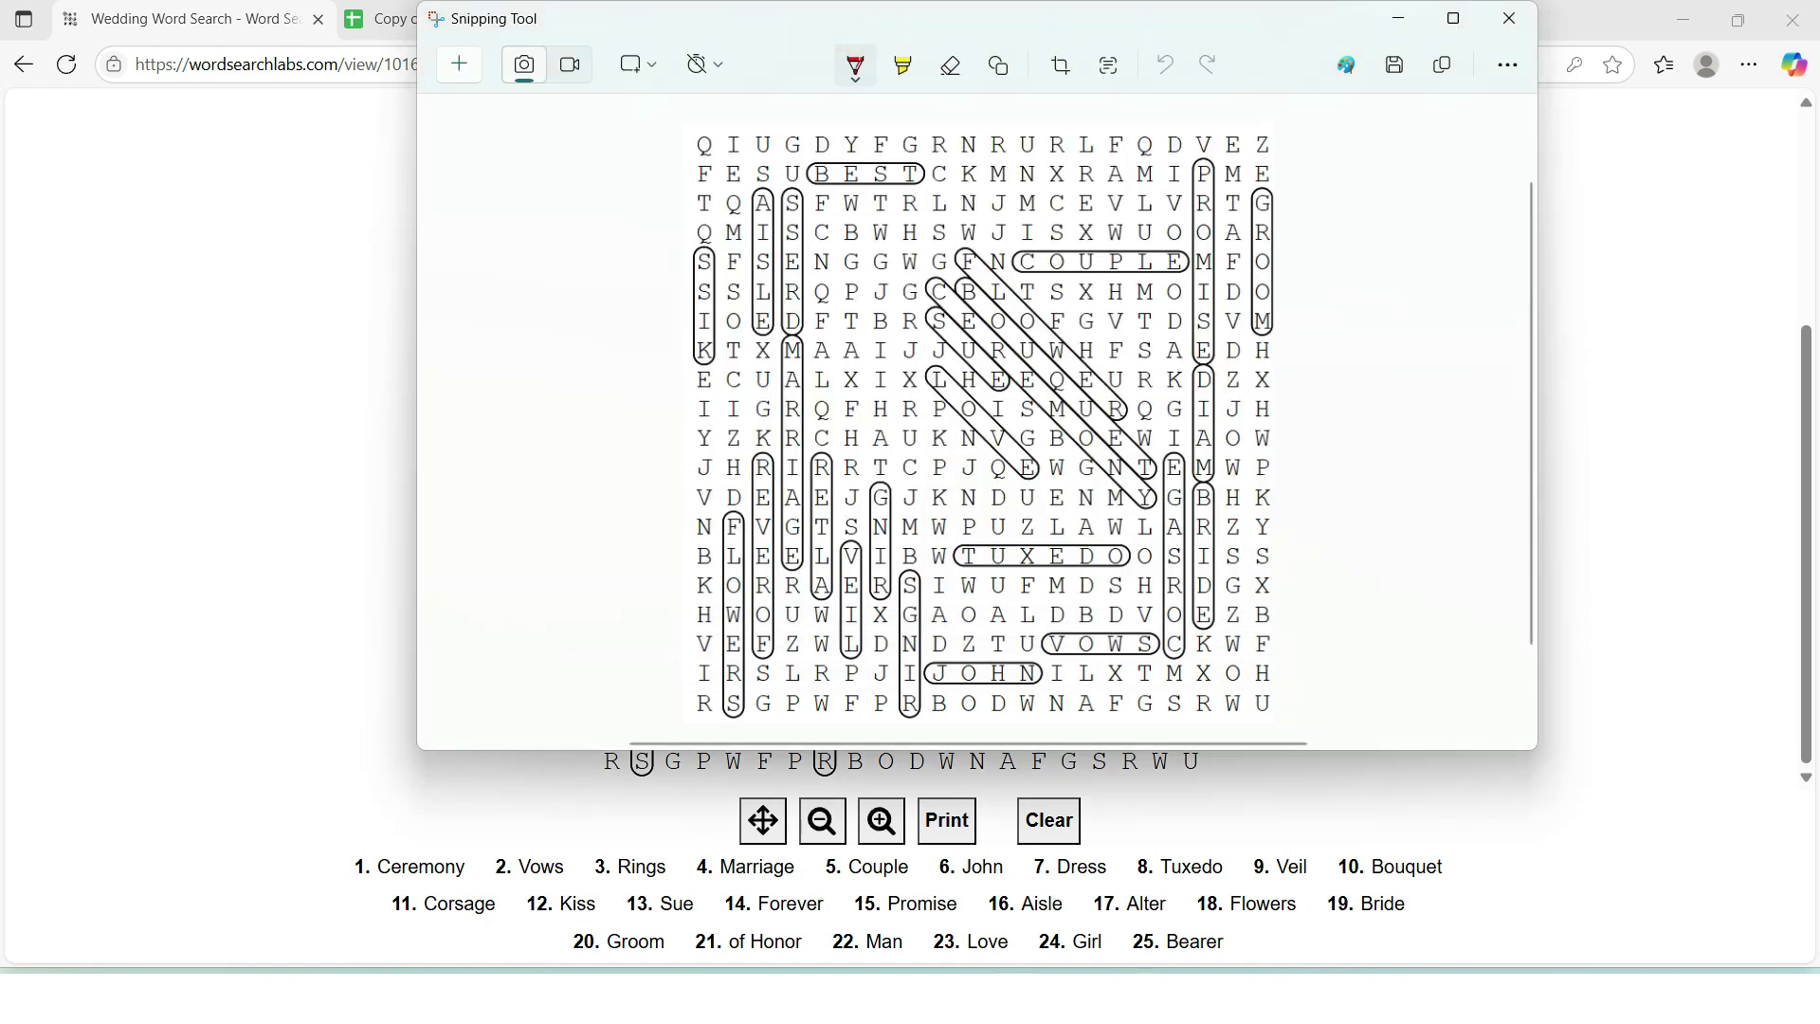
pyautogui.click(1508, 18)
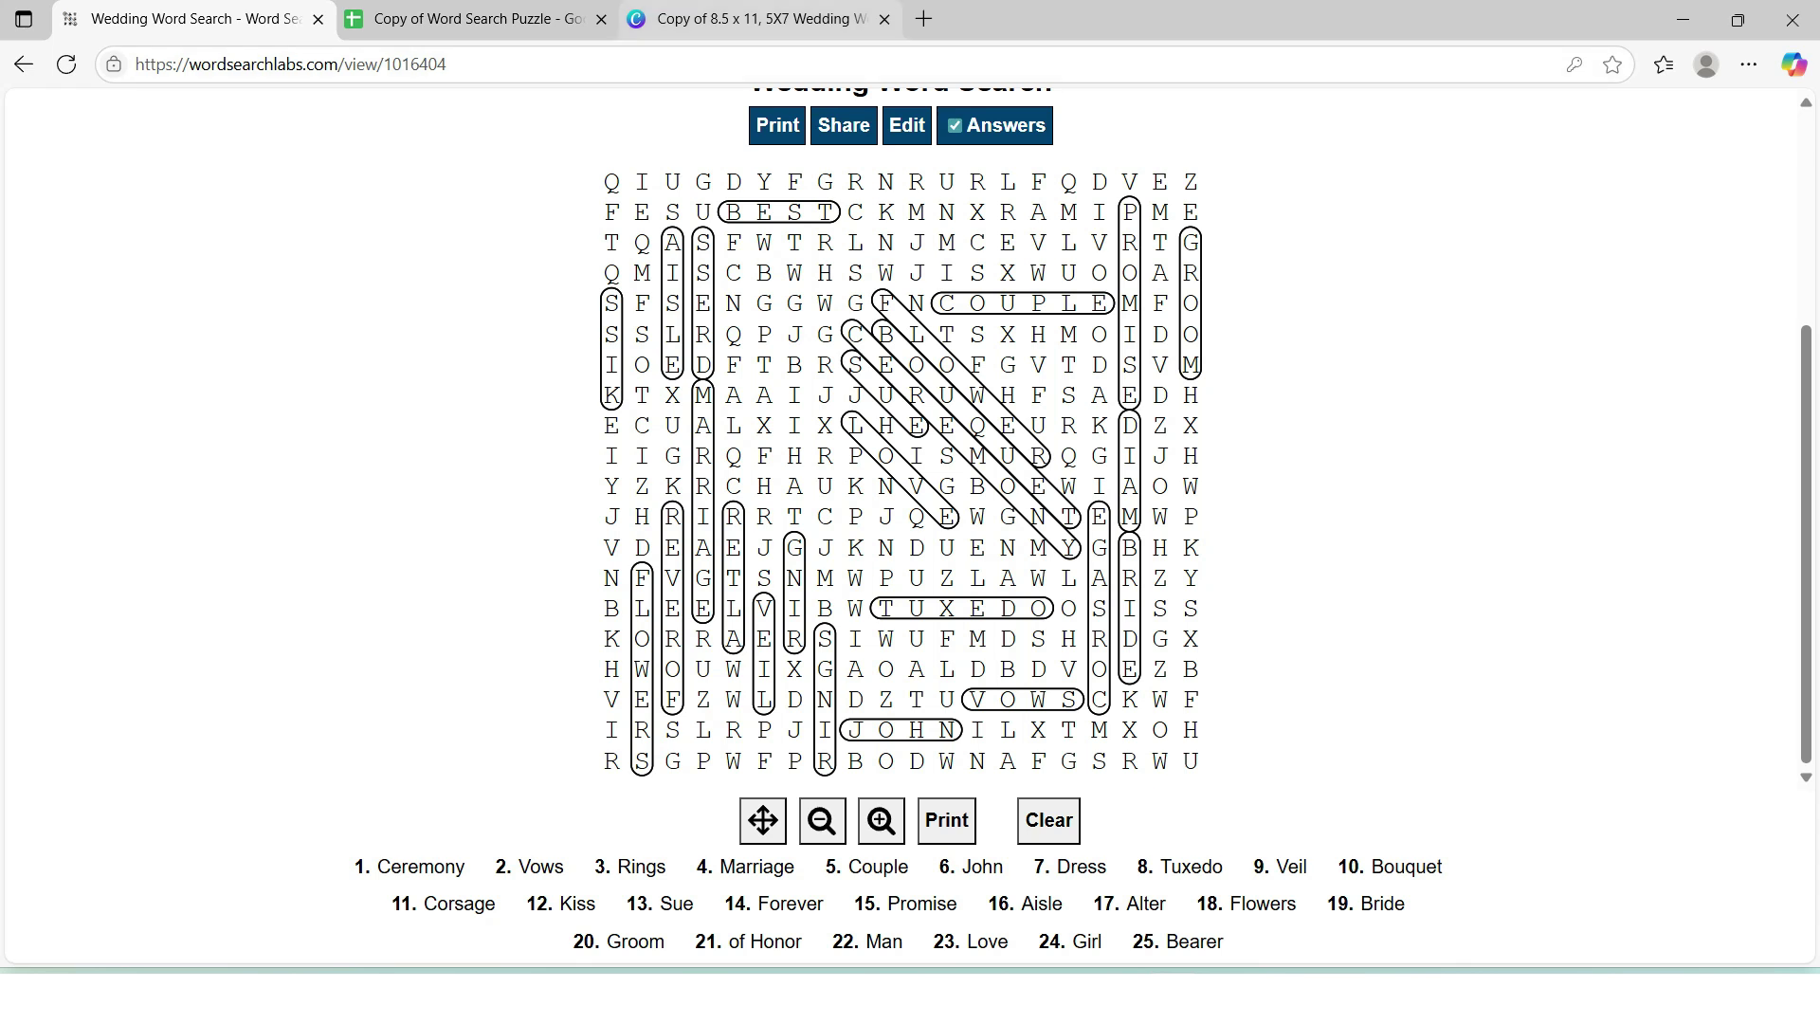
# Return to the Canva design, upload Answer Key 3 from the Desktop, and replace page 3's circled answer grid with it
pyautogui.click(761, 19)
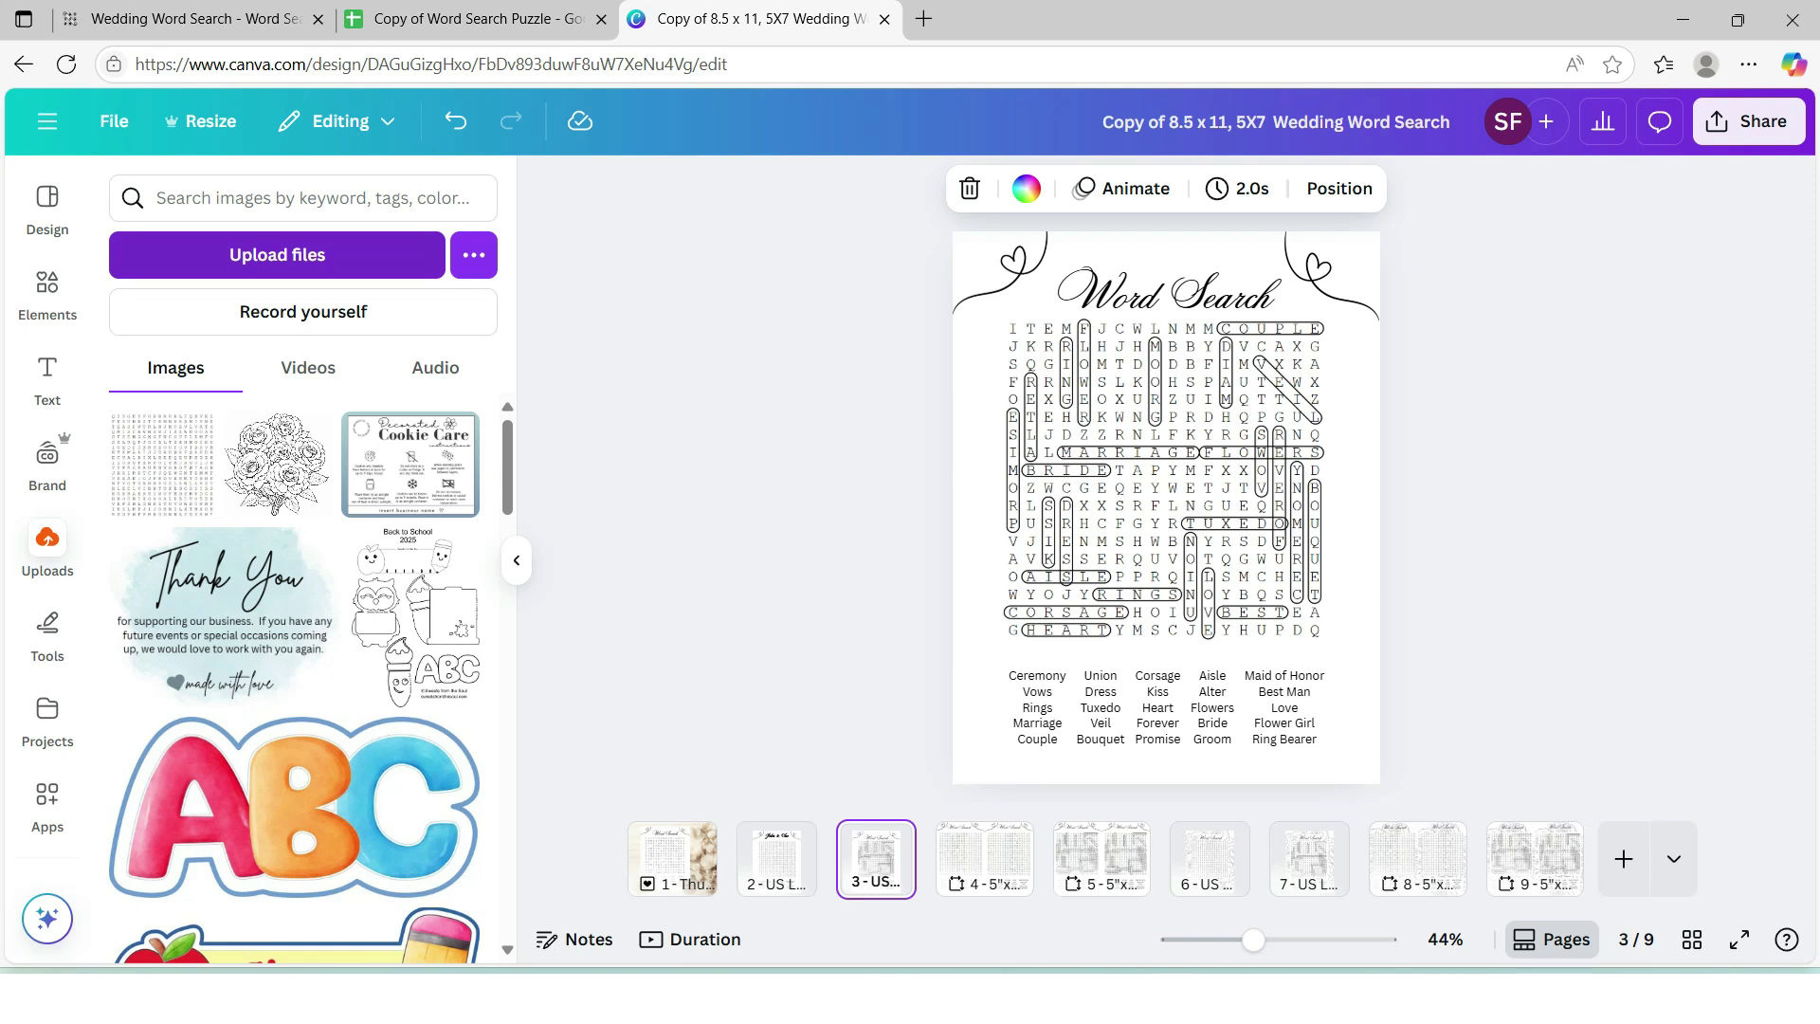
pyautogui.click(277, 255)
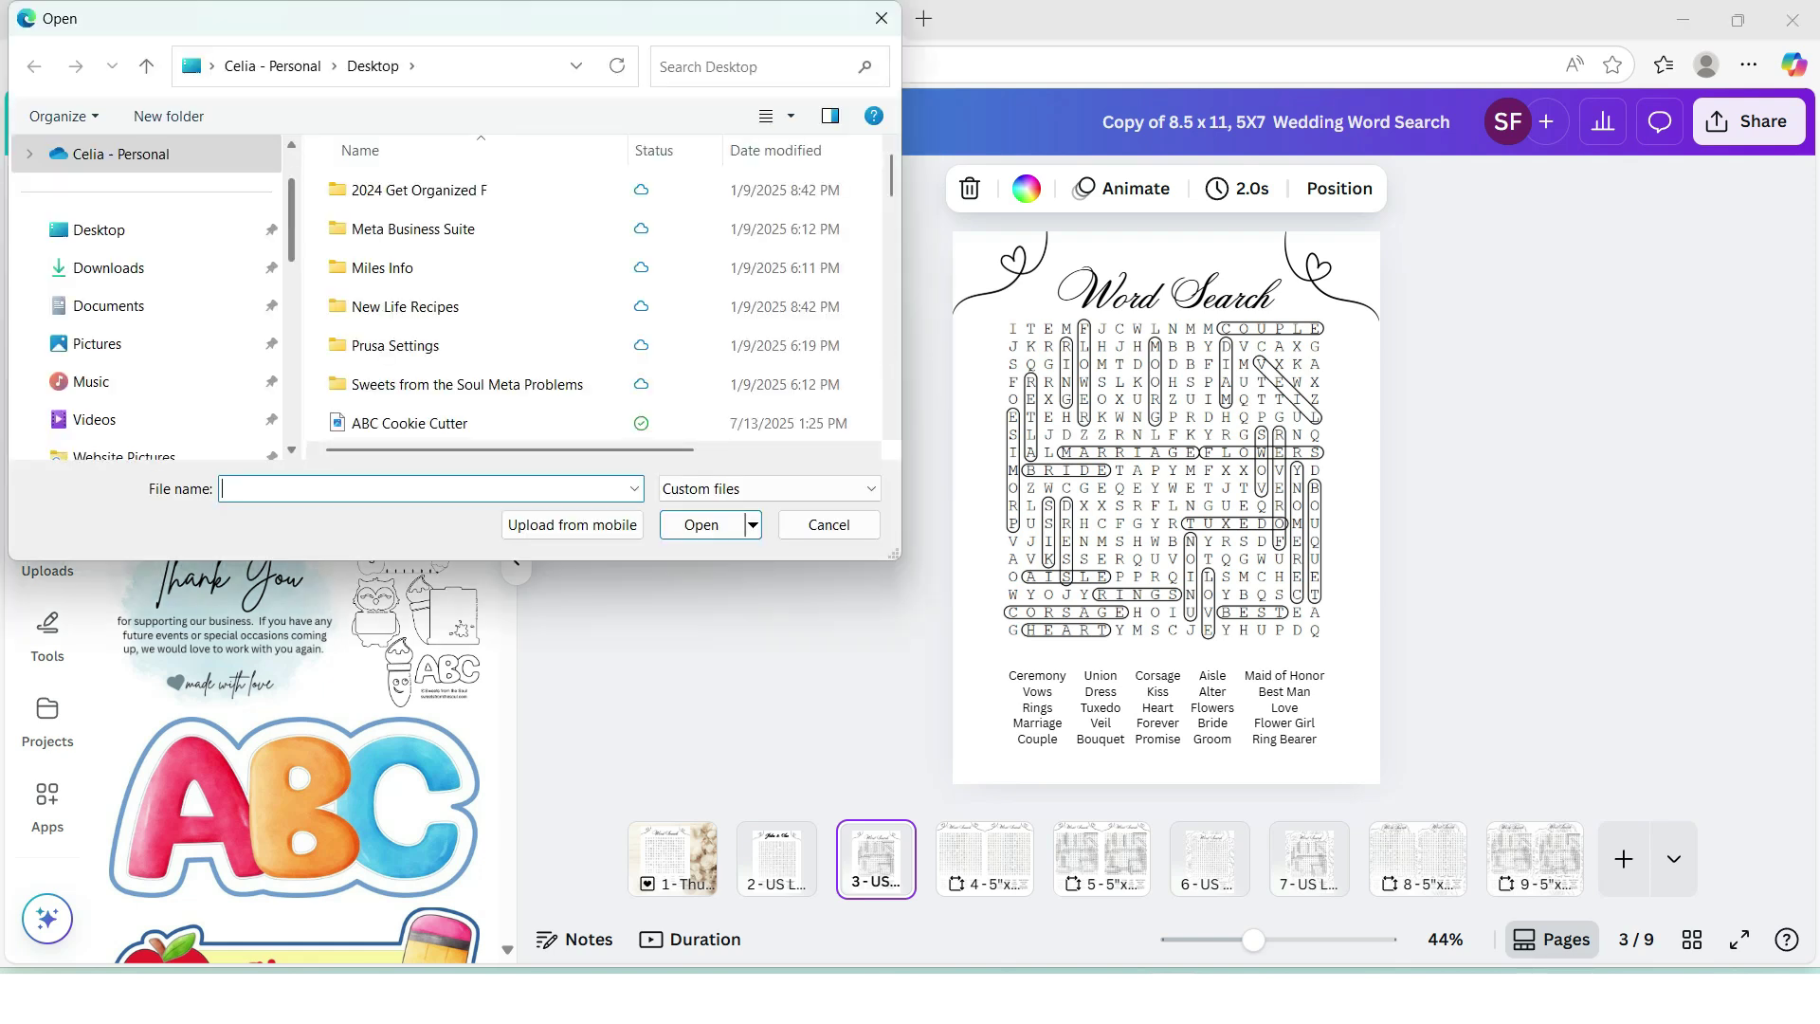
pyautogui.click(99, 229)
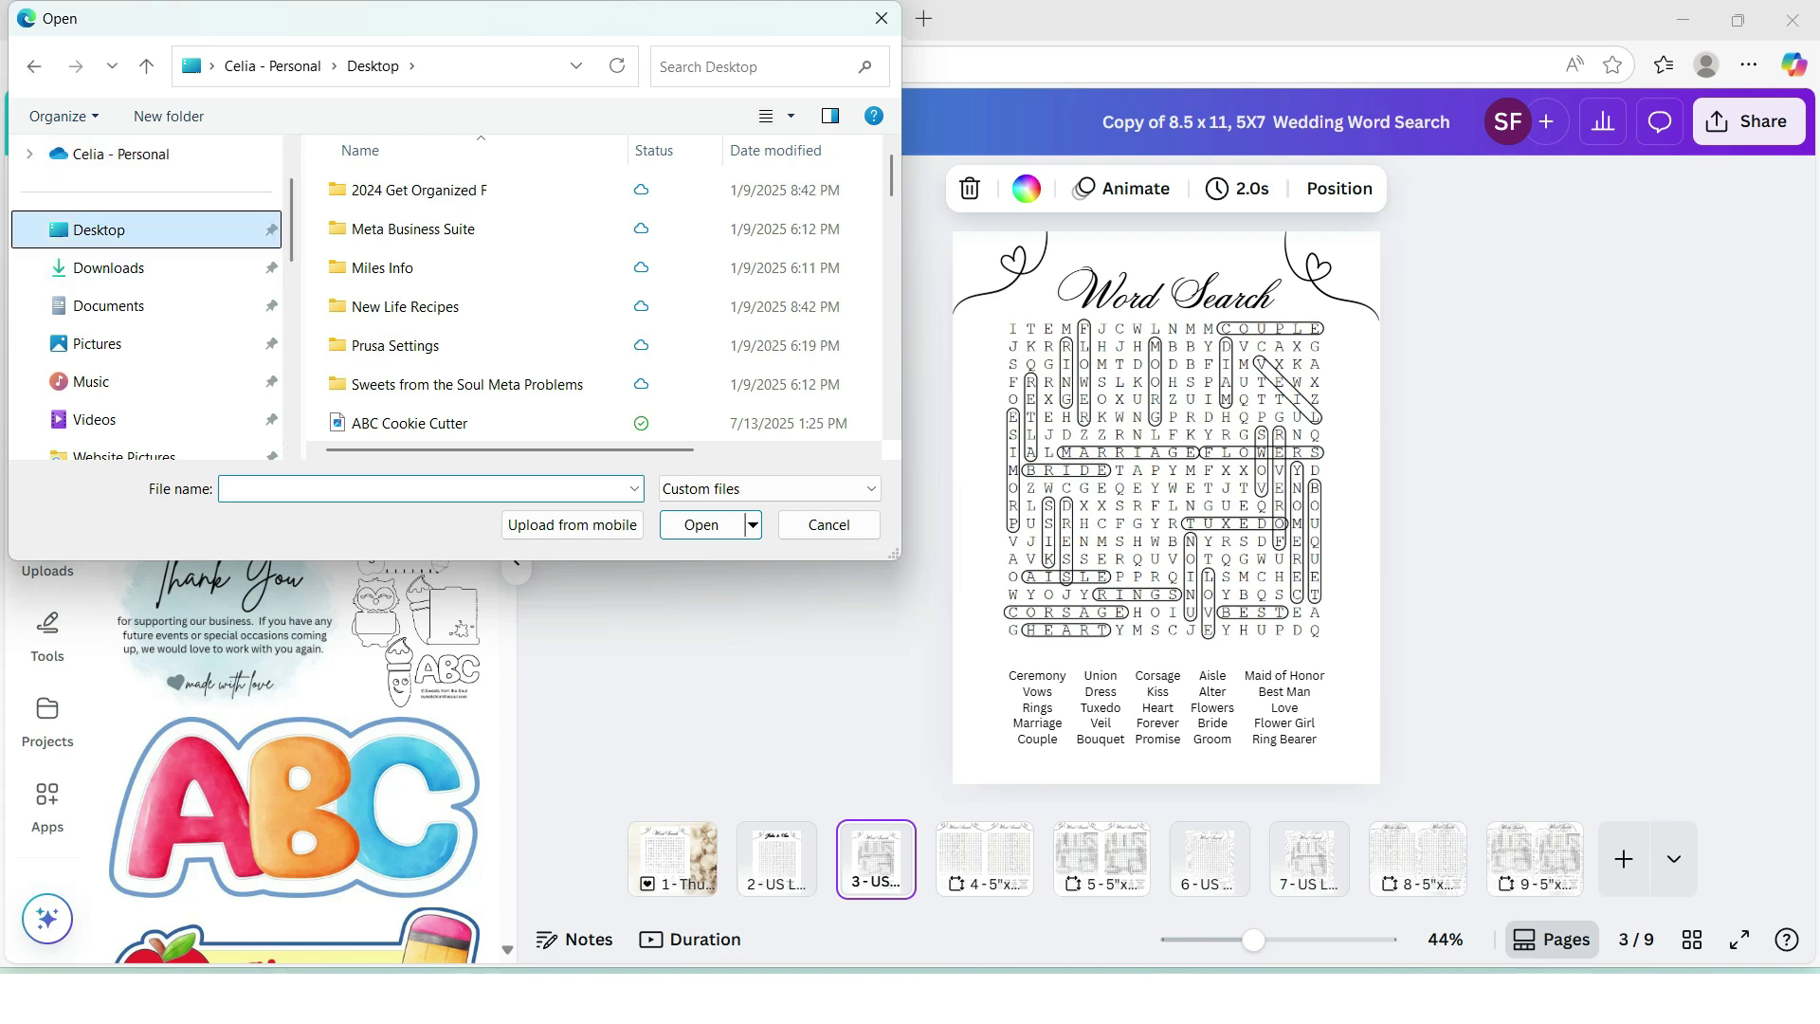
pyautogui.click(749, 67)
pyautogui.write('answer key 3')
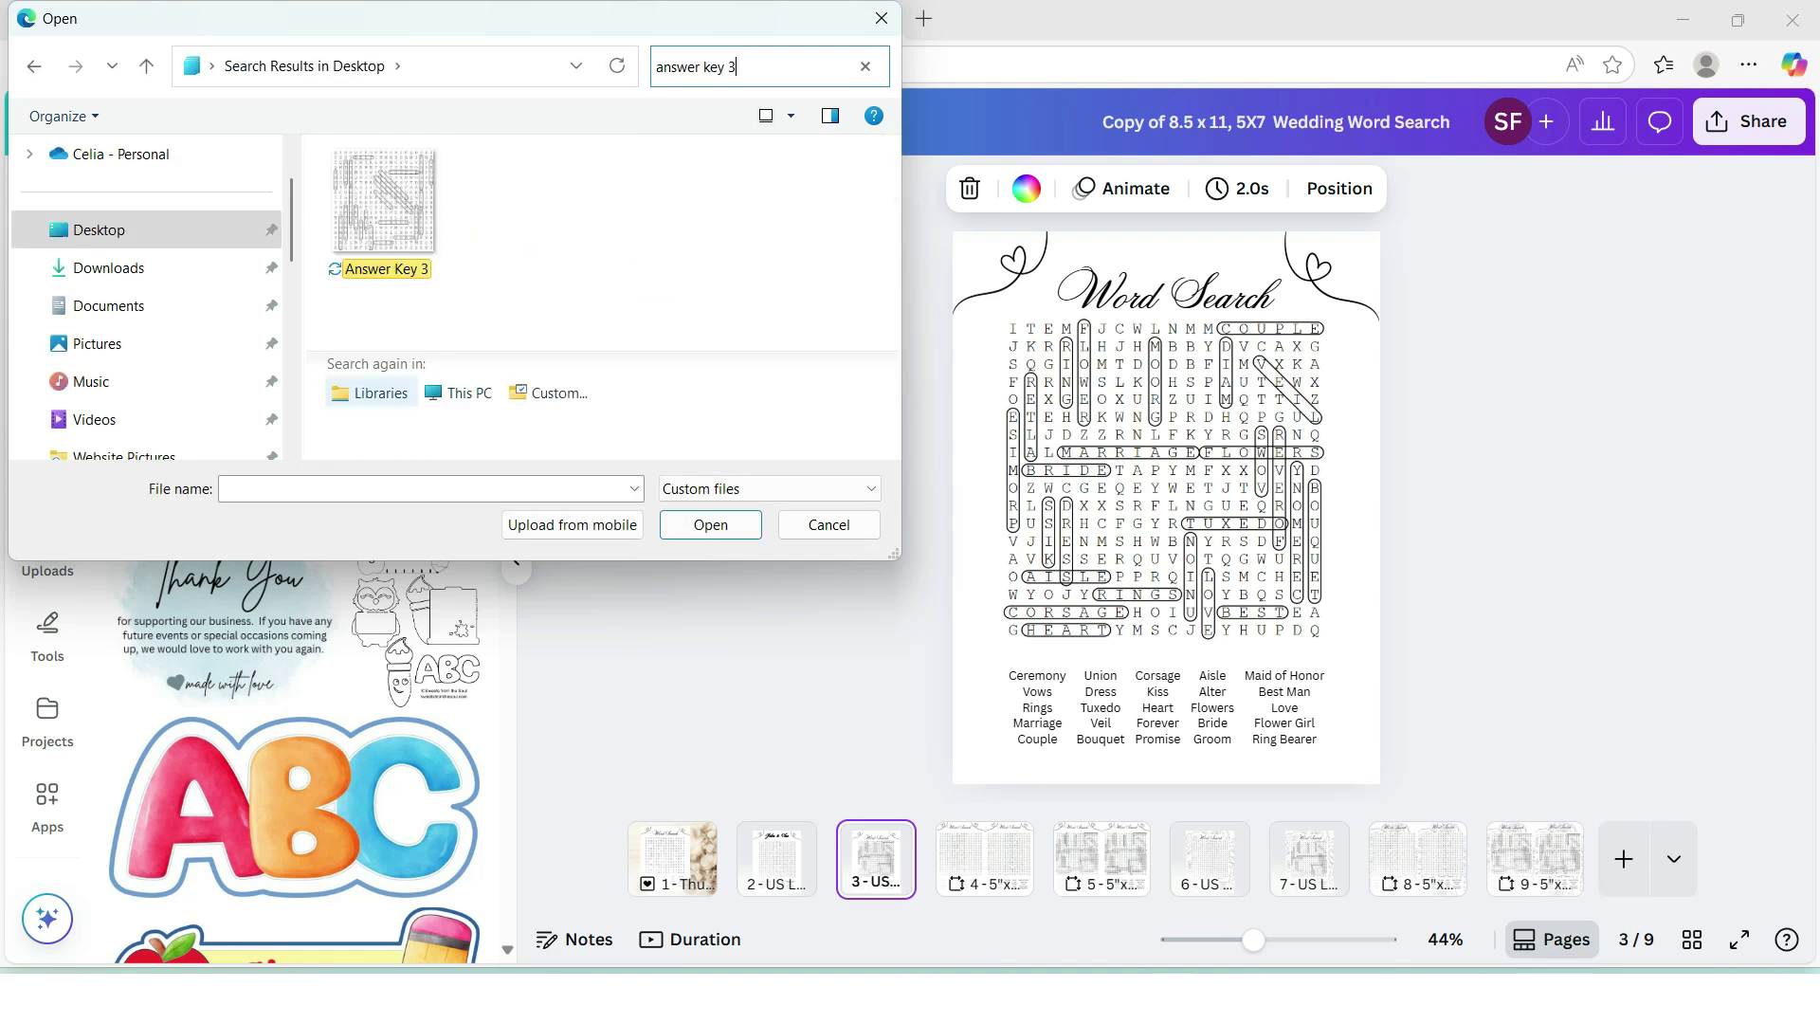
pyautogui.click(384, 236)
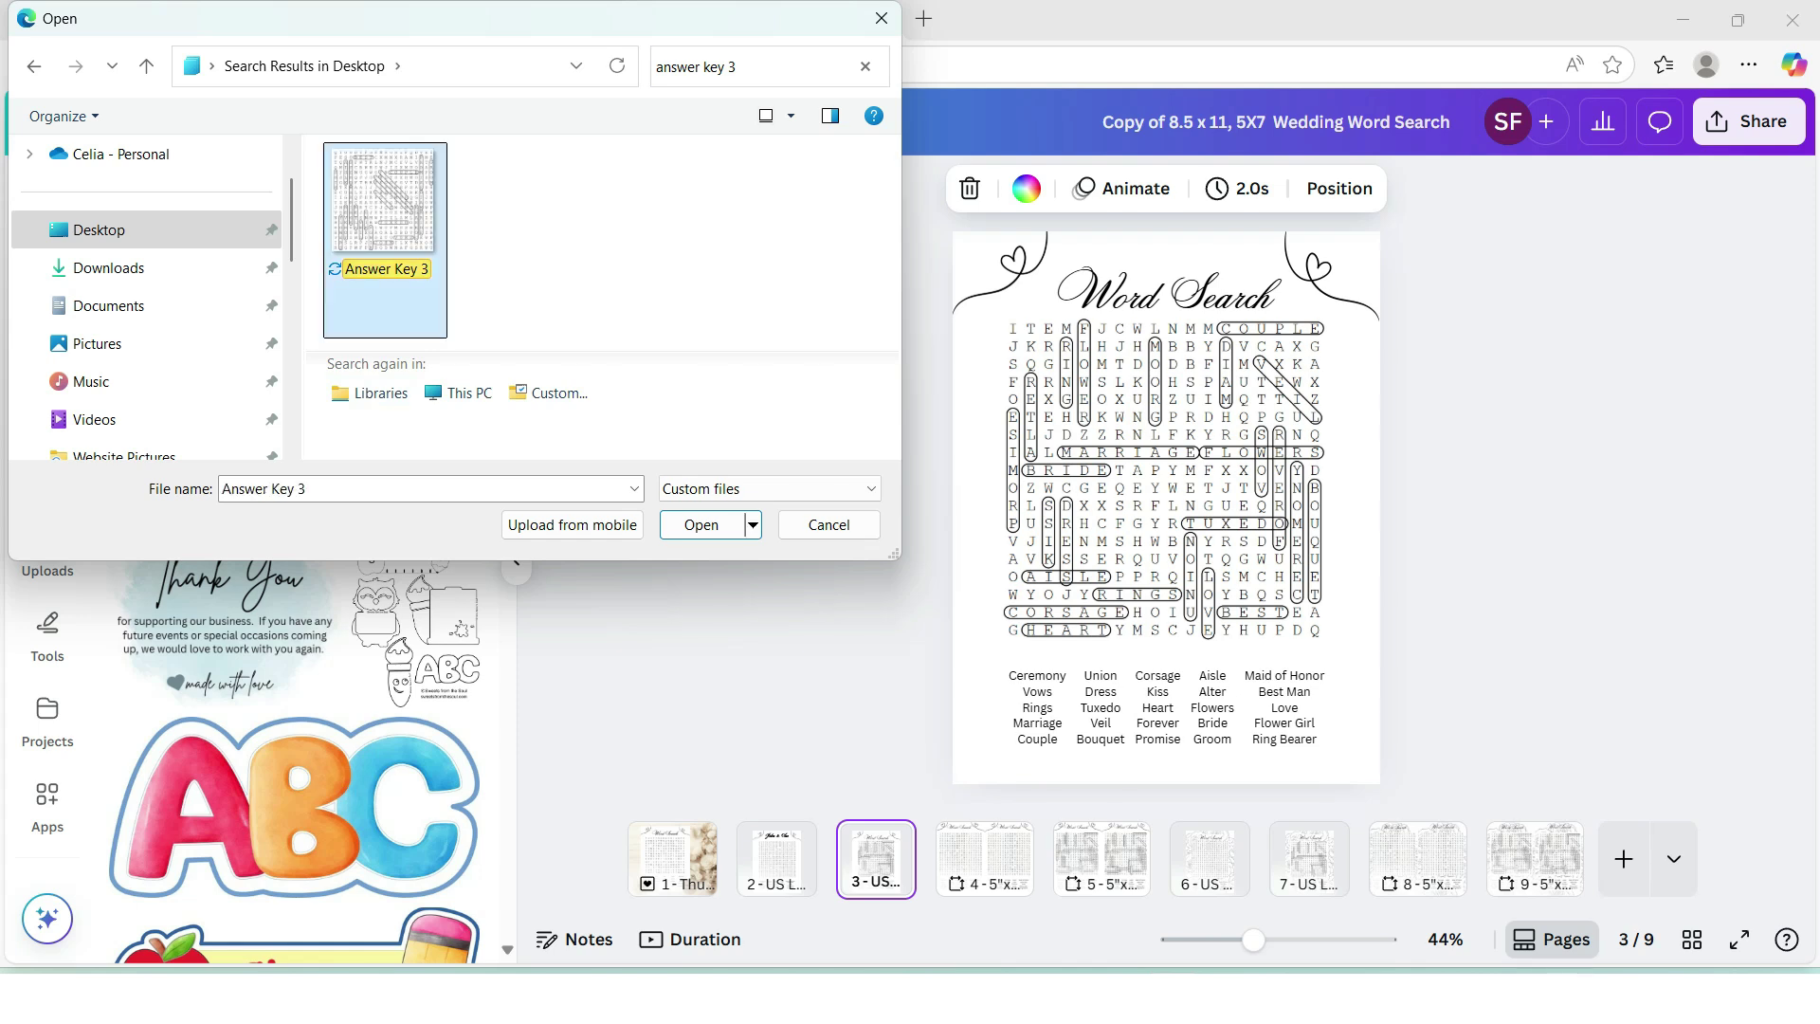
pyautogui.press('Return')
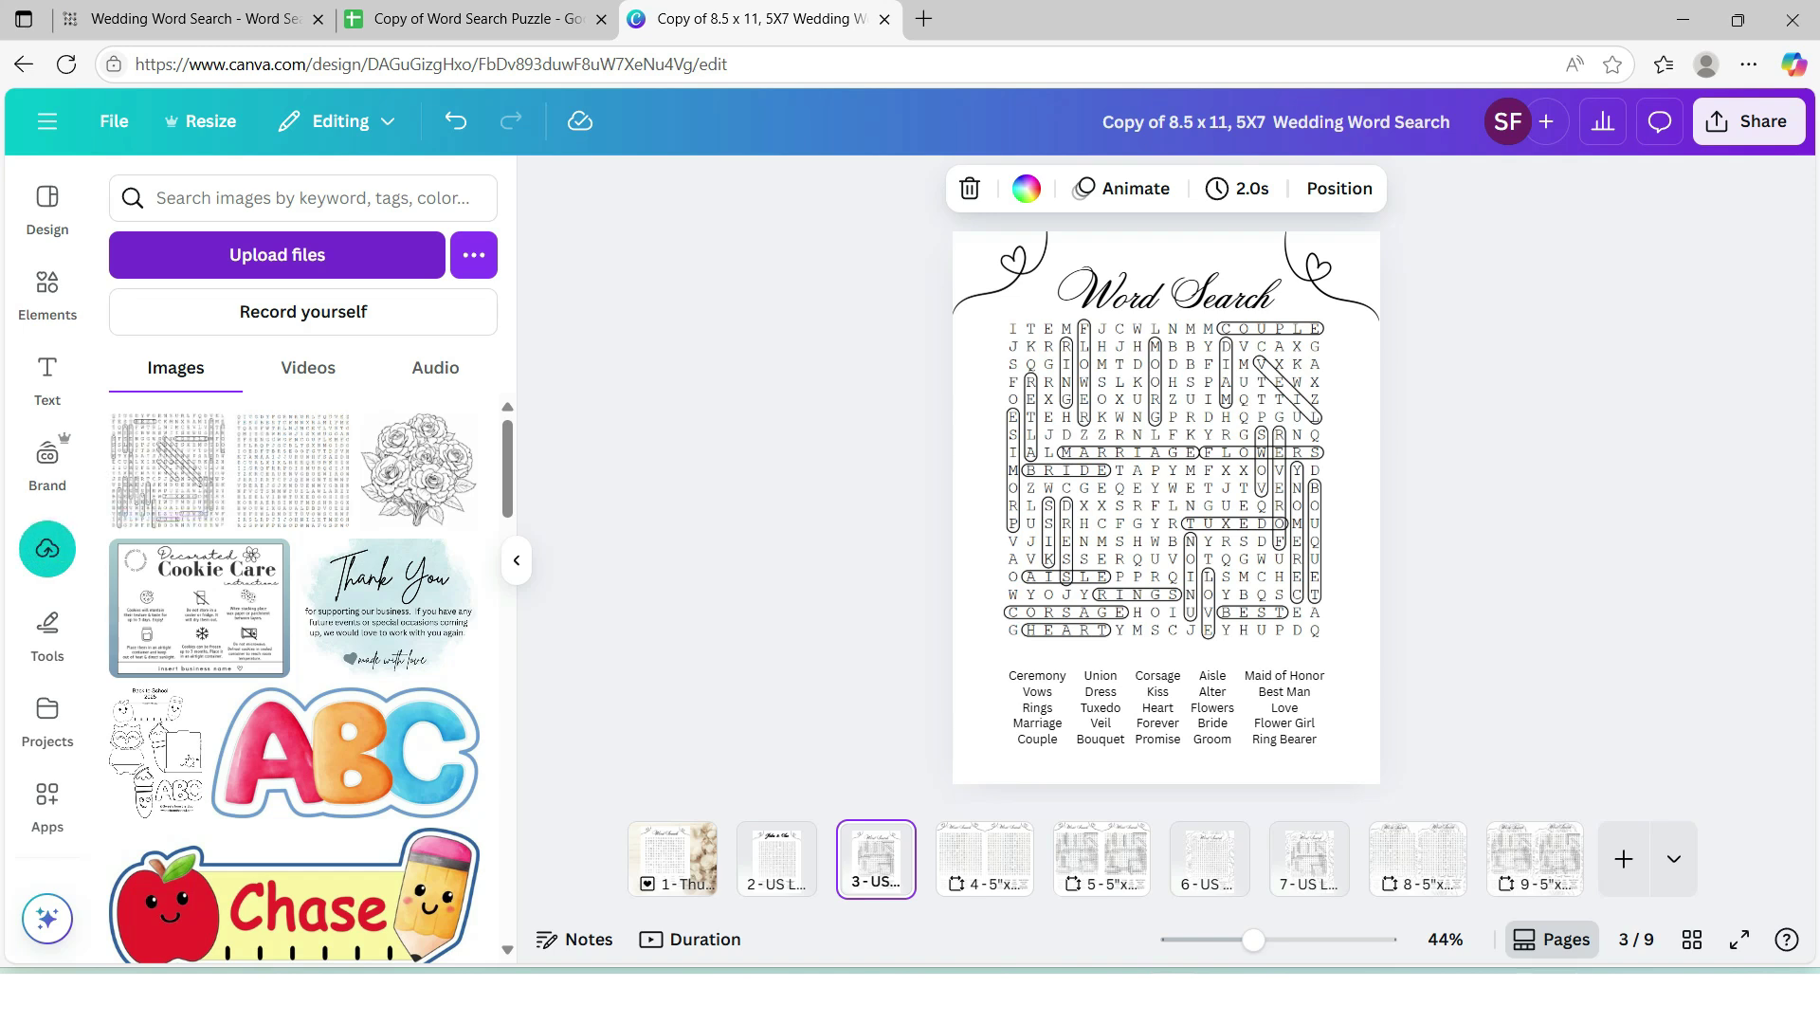
pyautogui.moveTo(169, 469); pyautogui.dragTo(1166, 436)
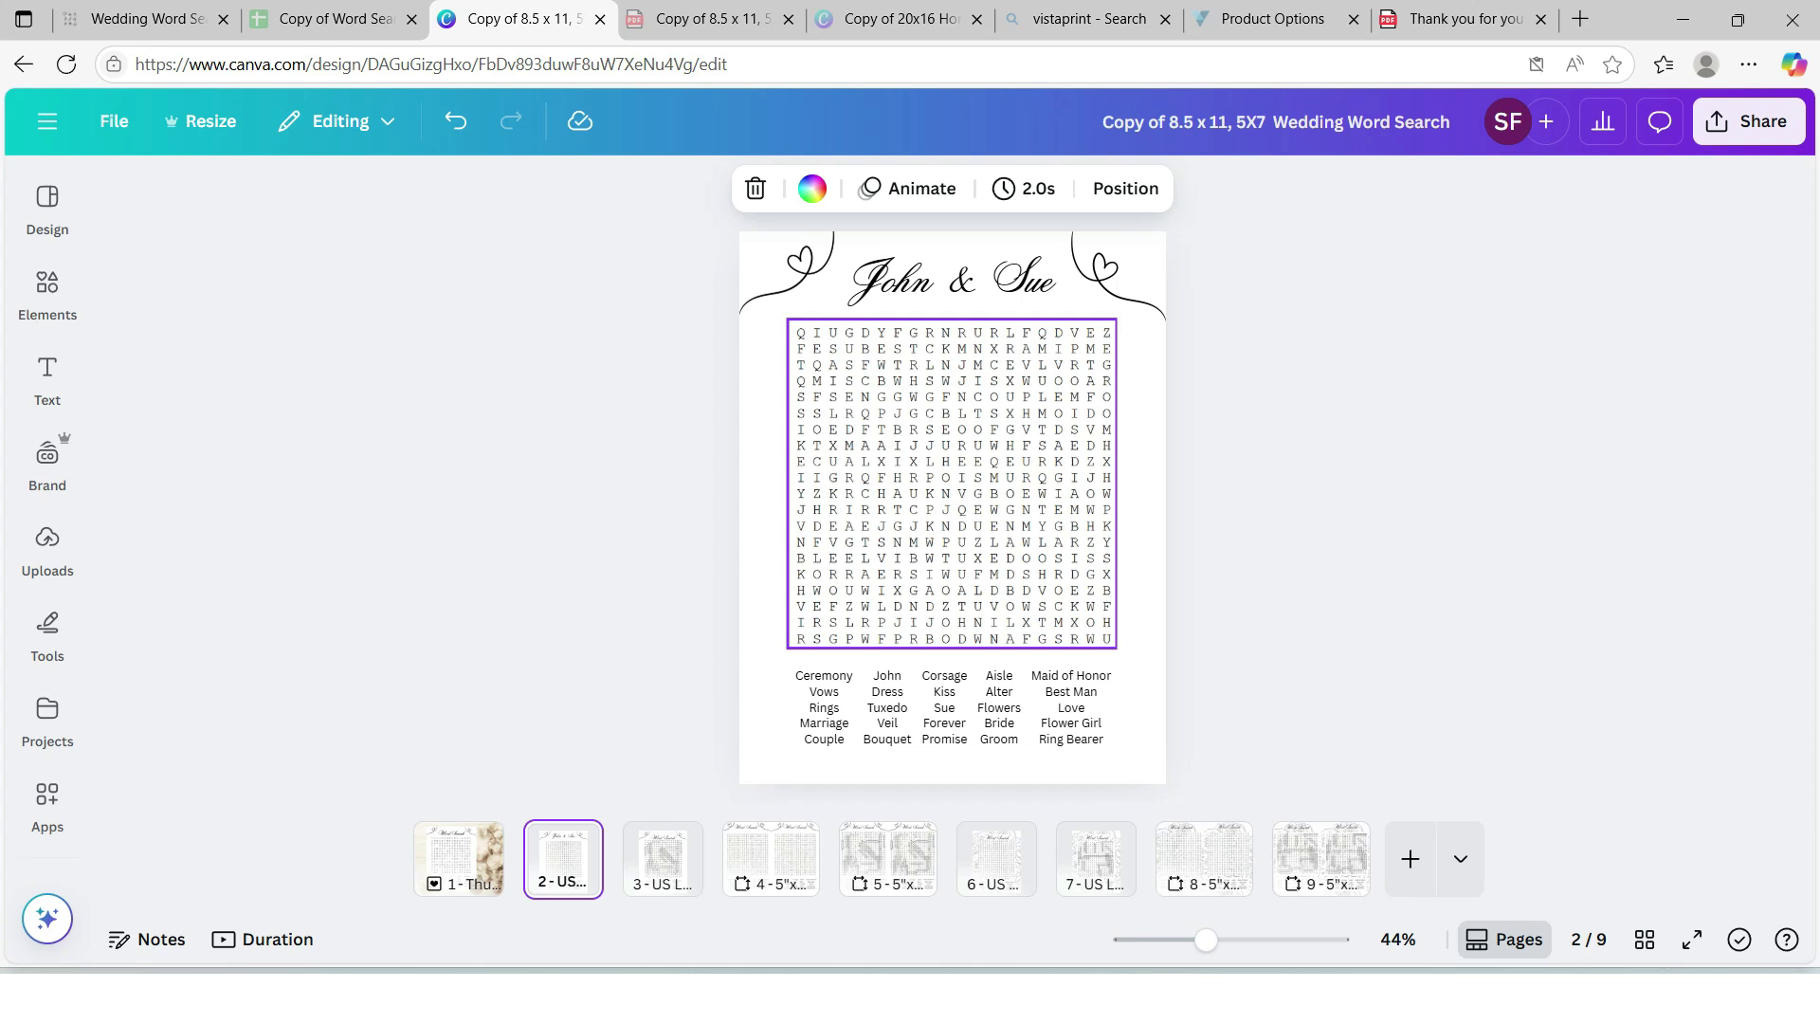
# Darken the letter grid image on page 2 by setting its Blacks adjustment to 91
pyautogui.click(951, 483)
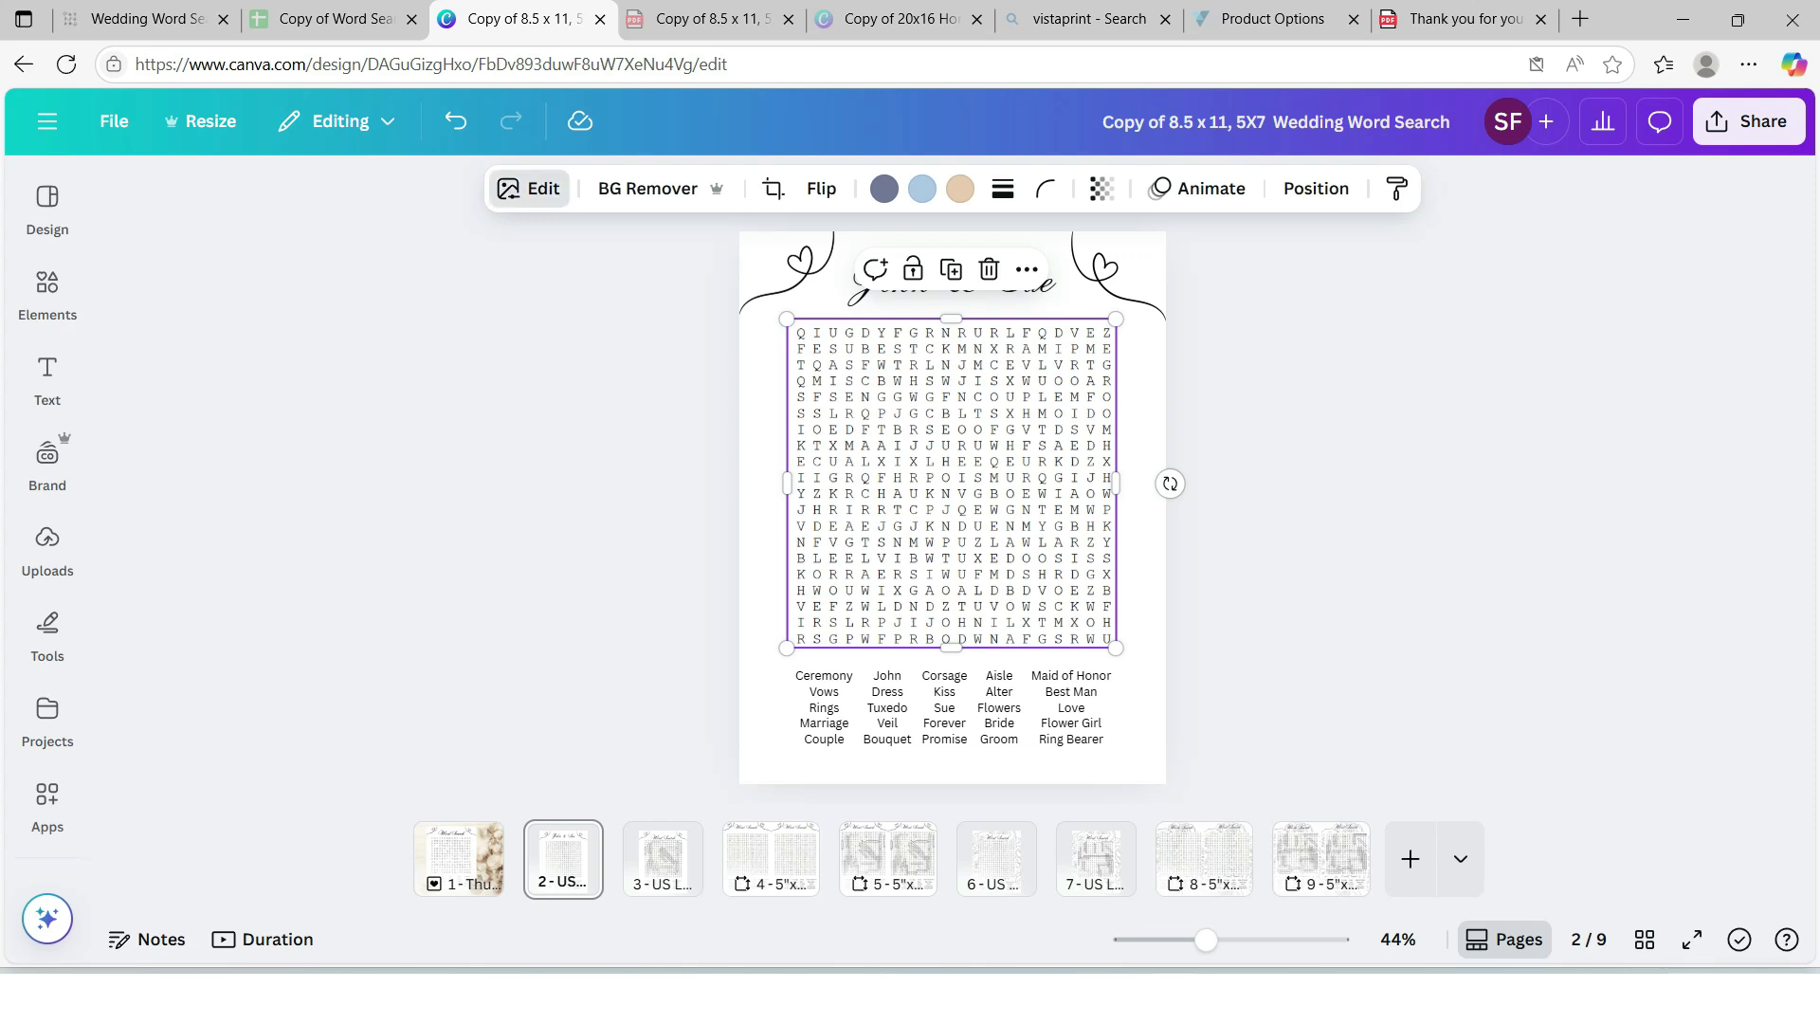
pyautogui.click(529, 189)
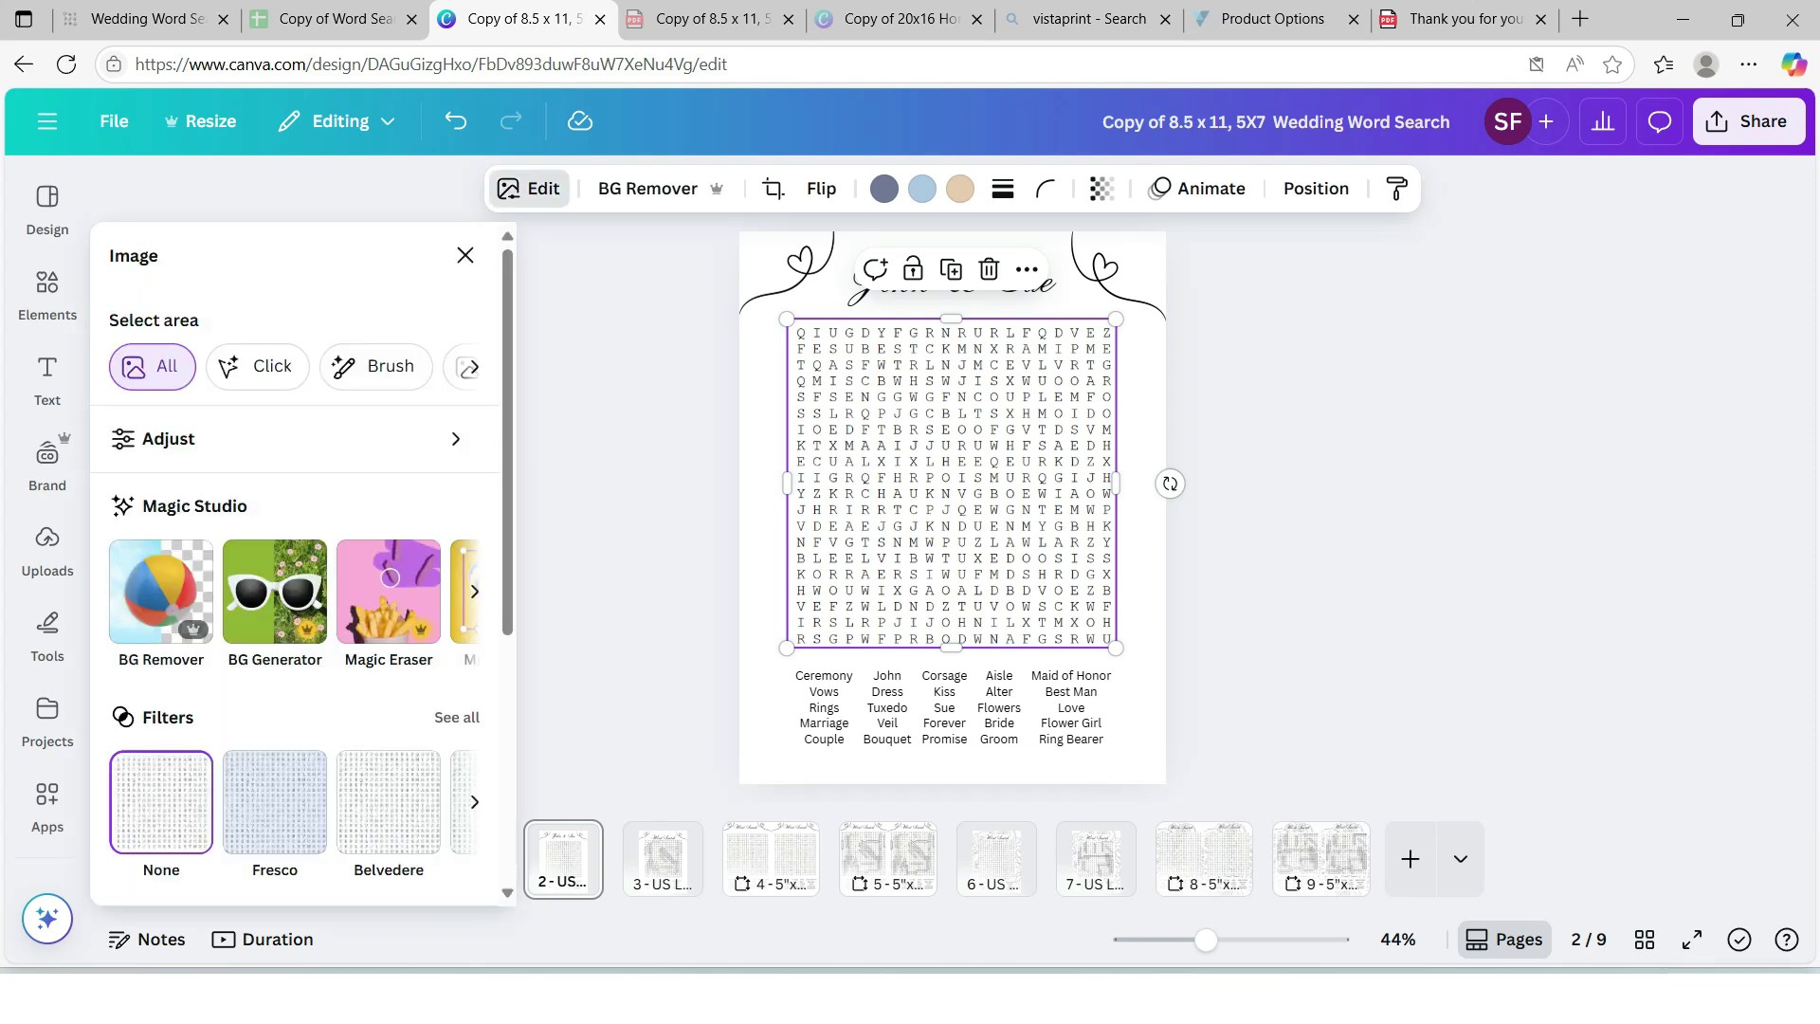
pyautogui.click(285, 438)
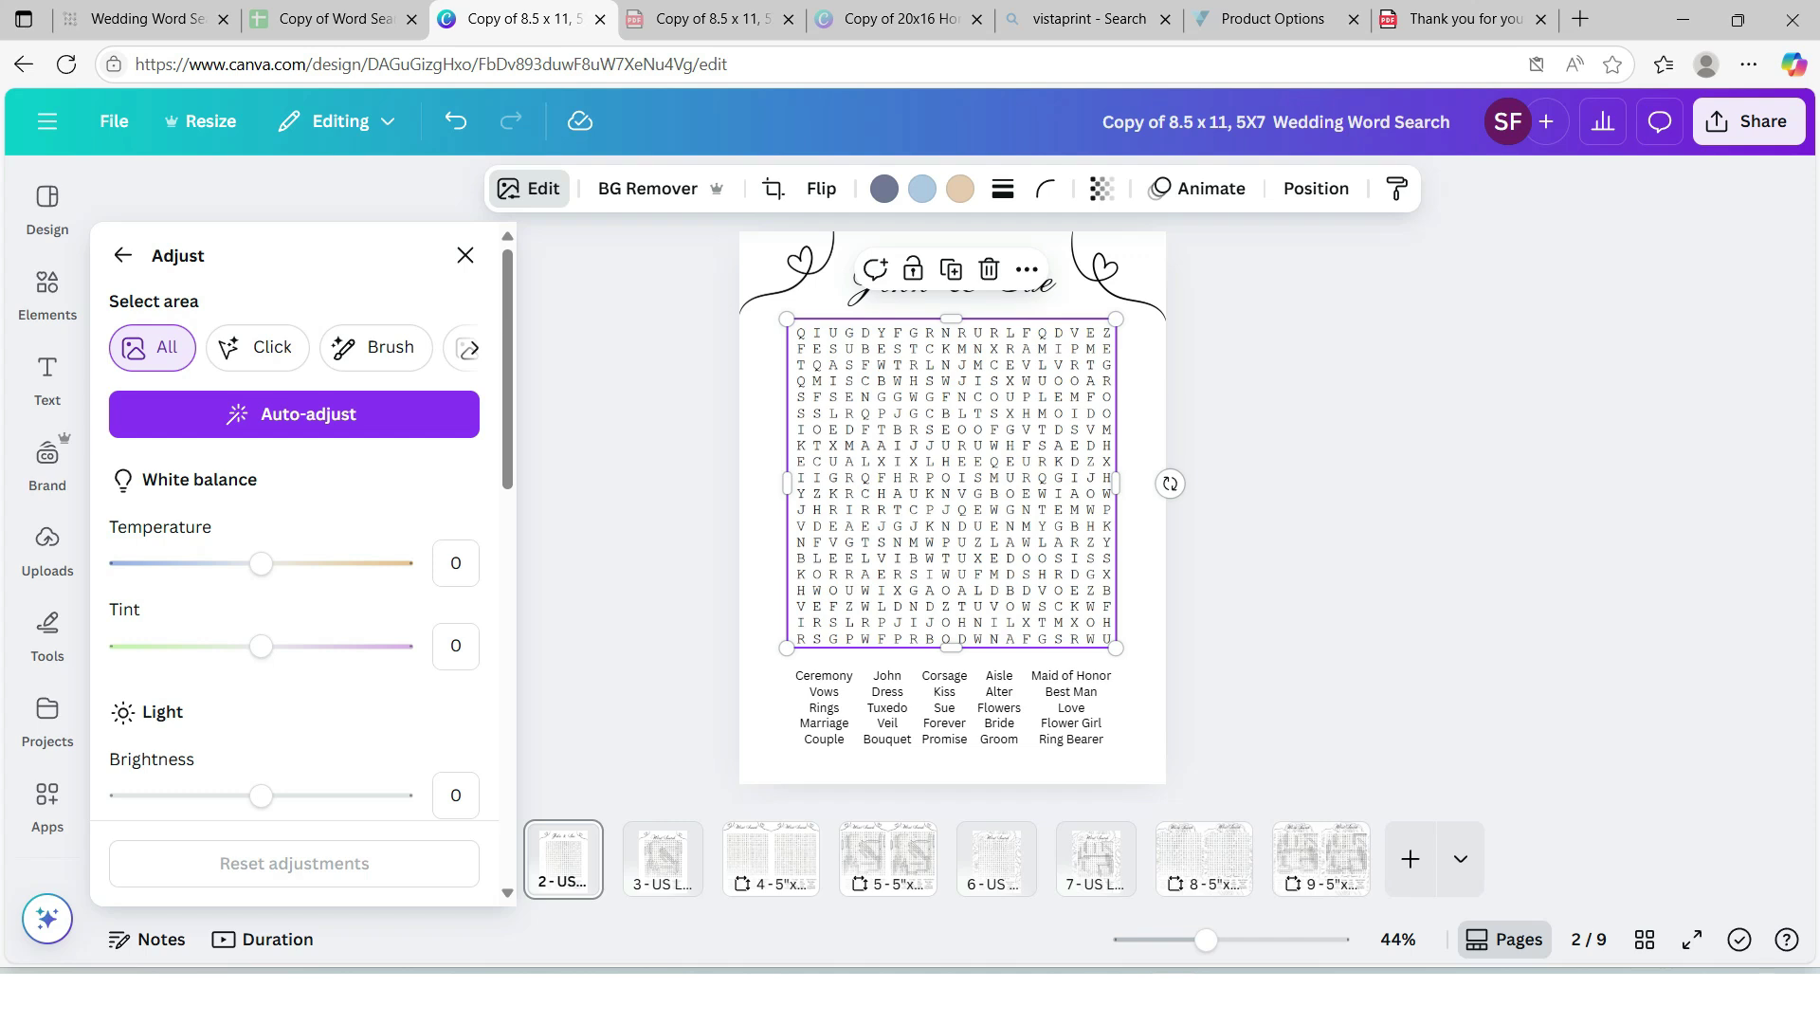
pyautogui.scroll(-5, 294, 569)
pyautogui.scroll(-3, 294, 555)
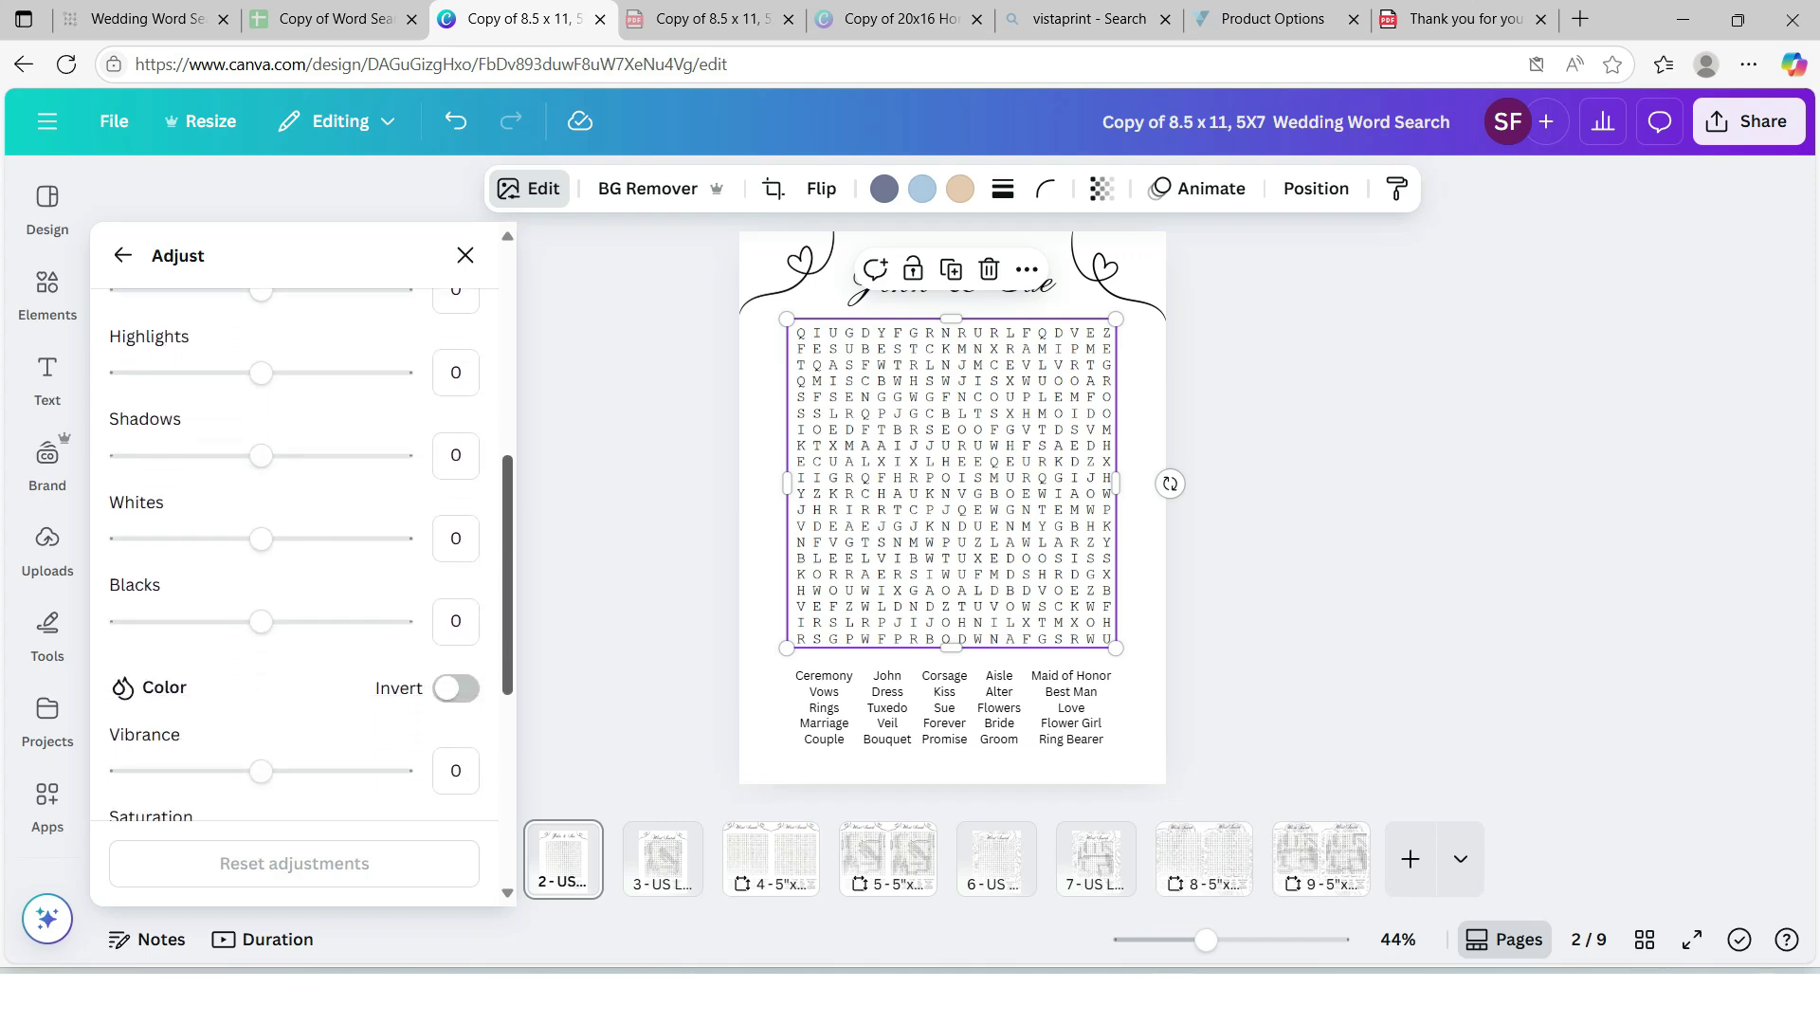
pyautogui.moveTo(508, 576); pyautogui.dragTo(507, 580)
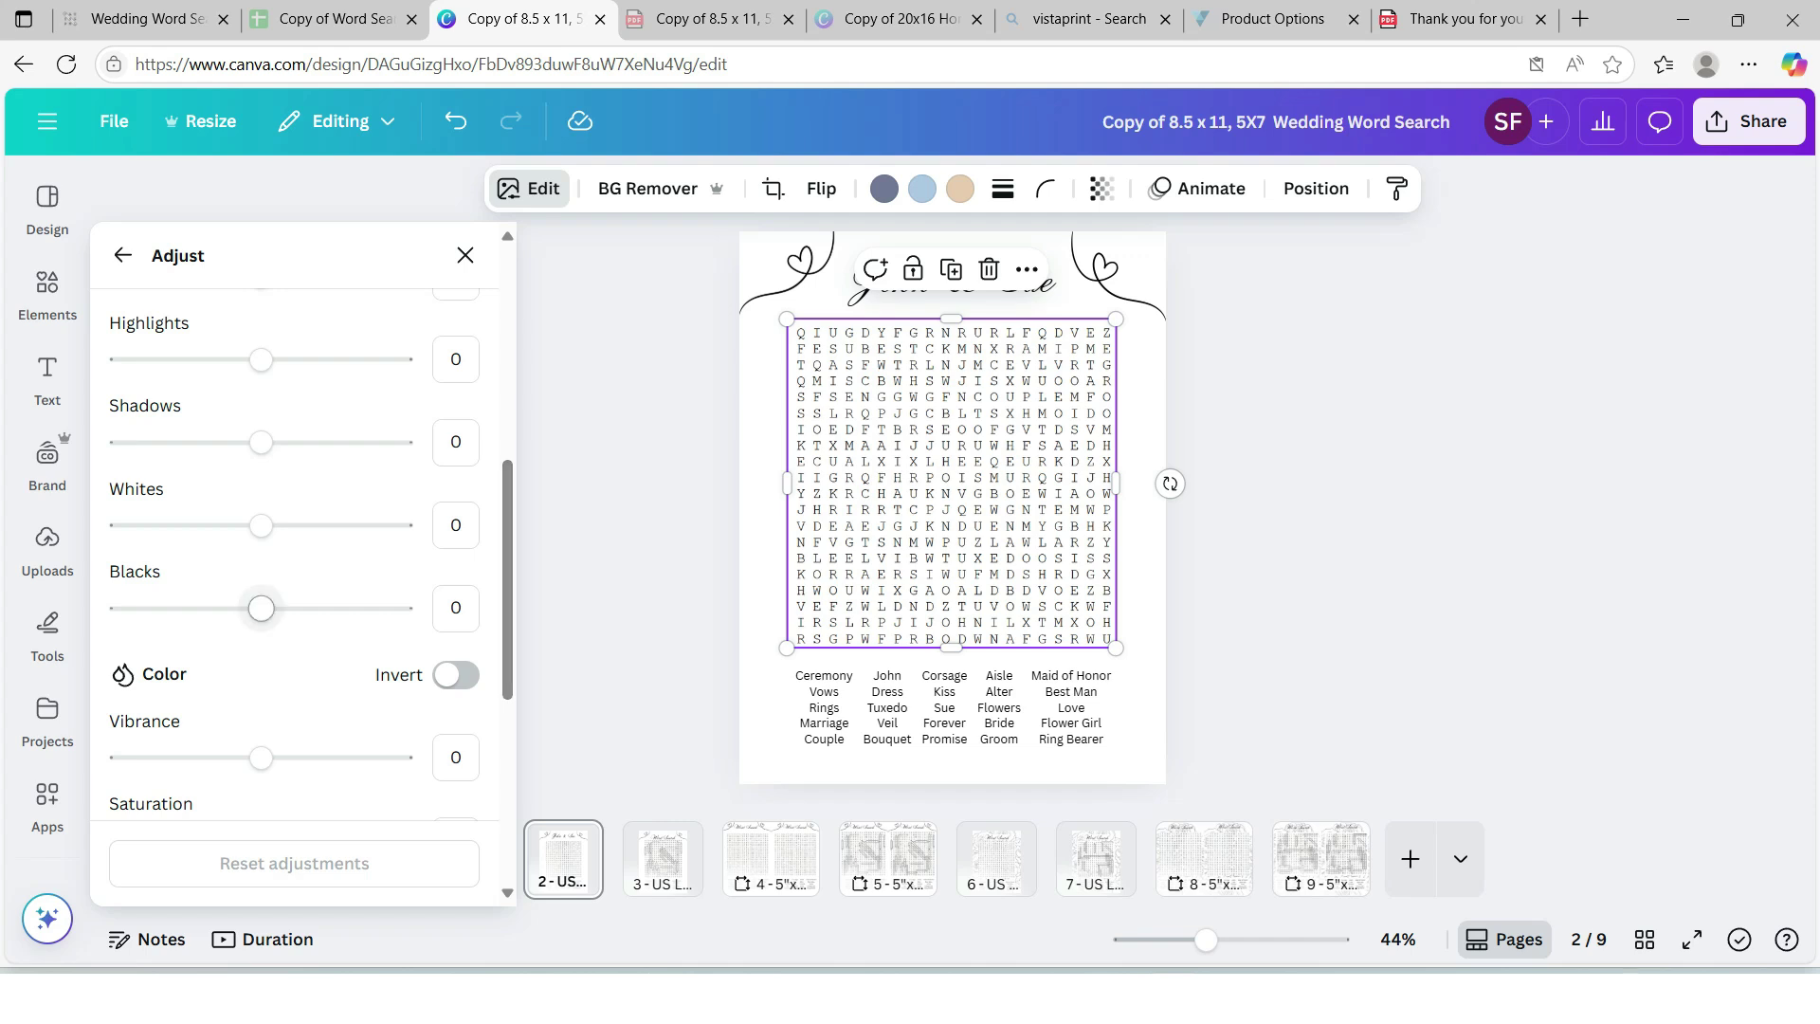
pyautogui.moveTo(261, 607); pyautogui.dragTo(389, 608)
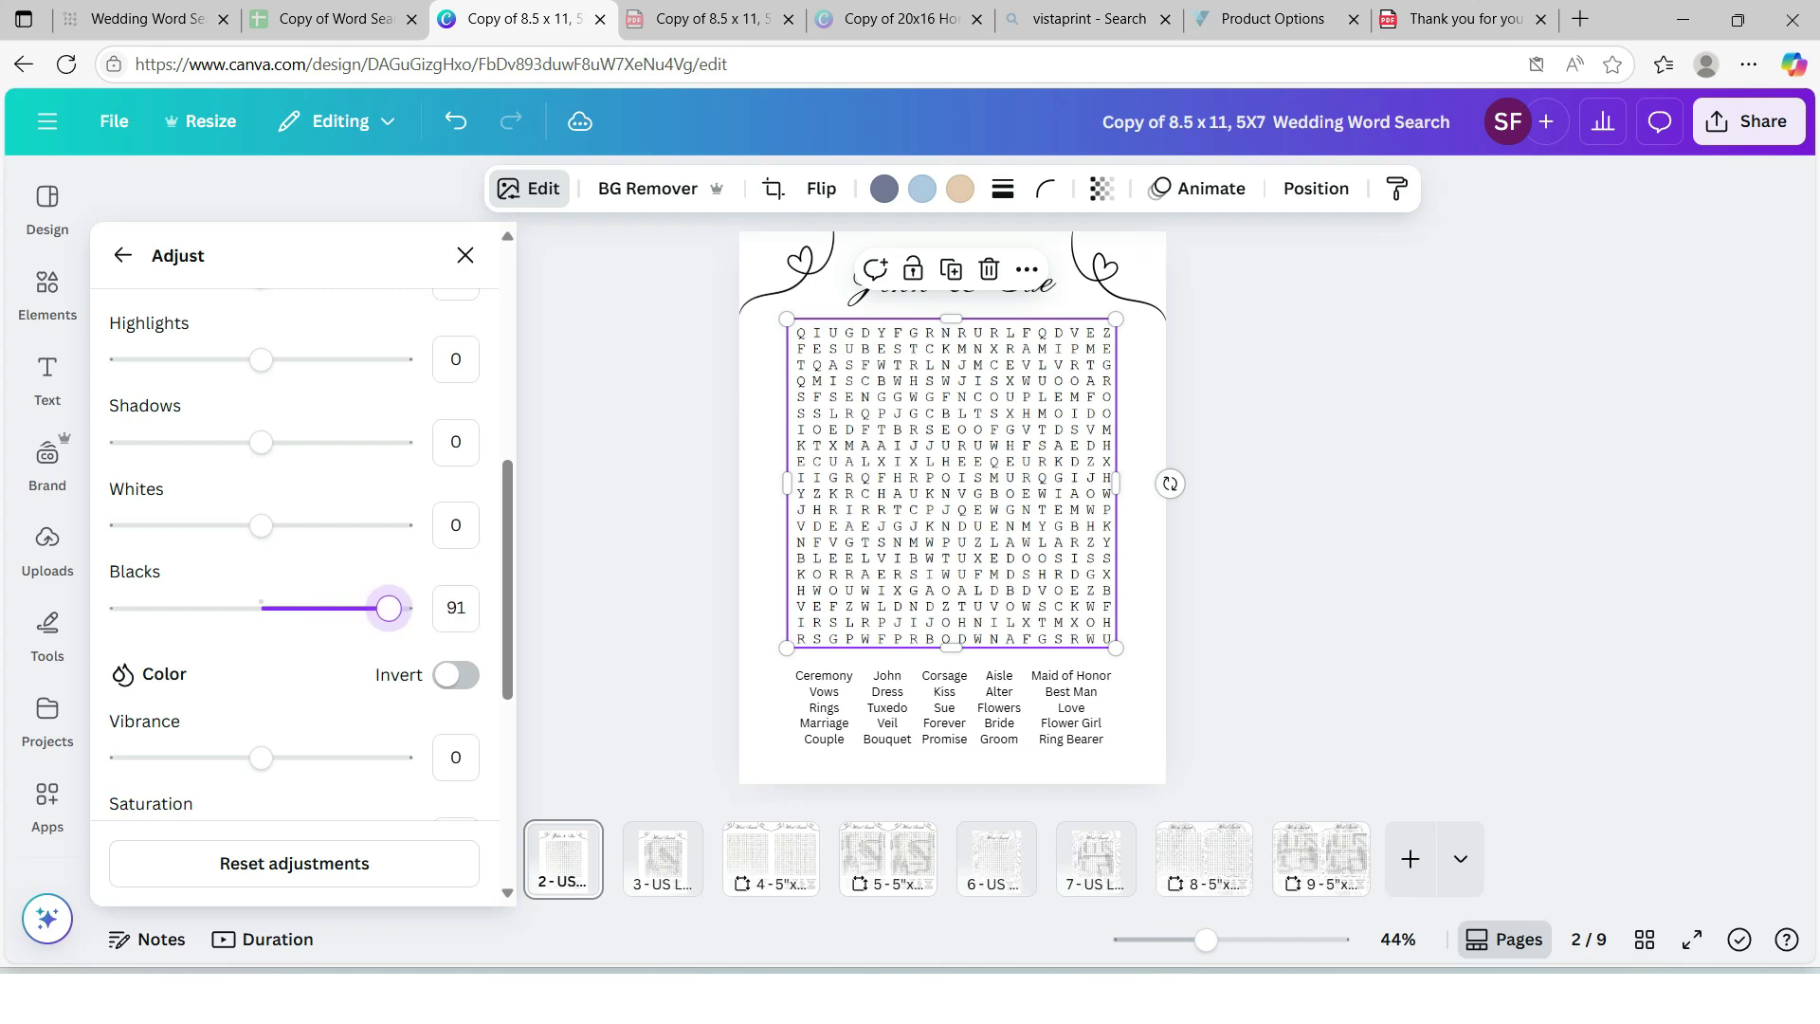
# Set the page 2 grid image's Sharpness to 20 and Clarity to 19
pyautogui.scroll(-5, 389, 607)
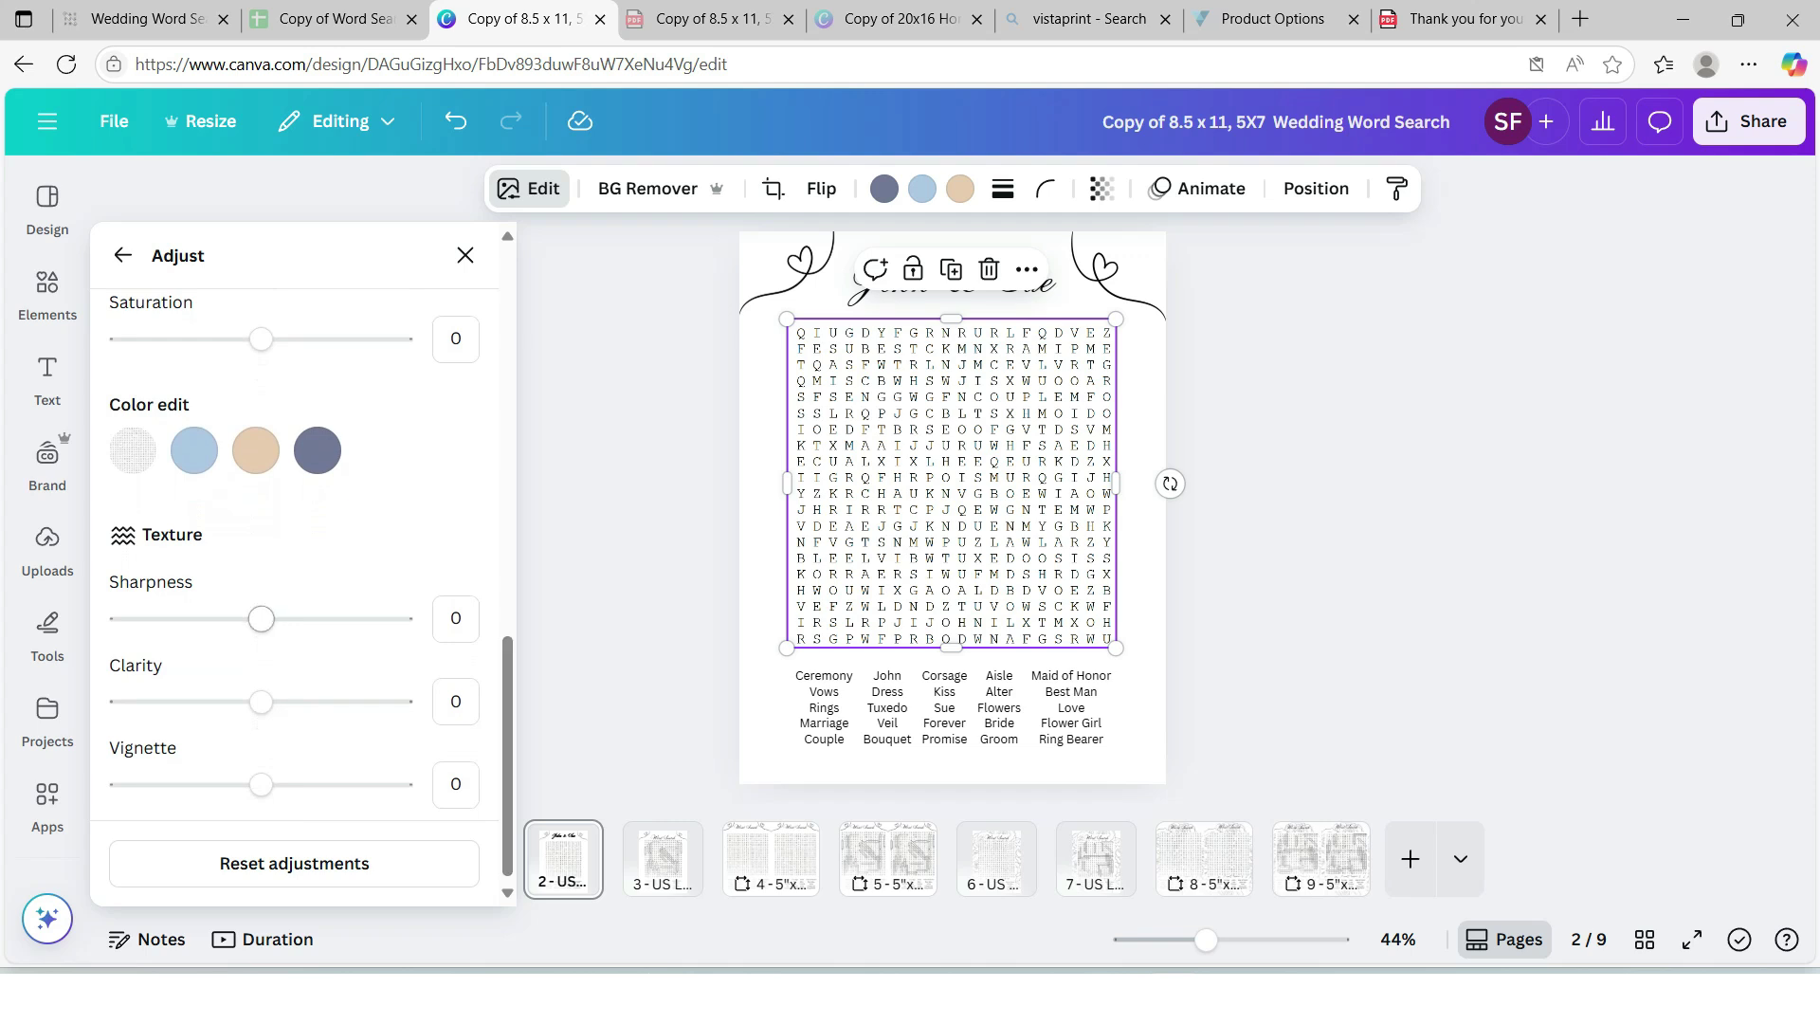
pyautogui.moveTo(260, 618); pyautogui.dragTo(289, 618)
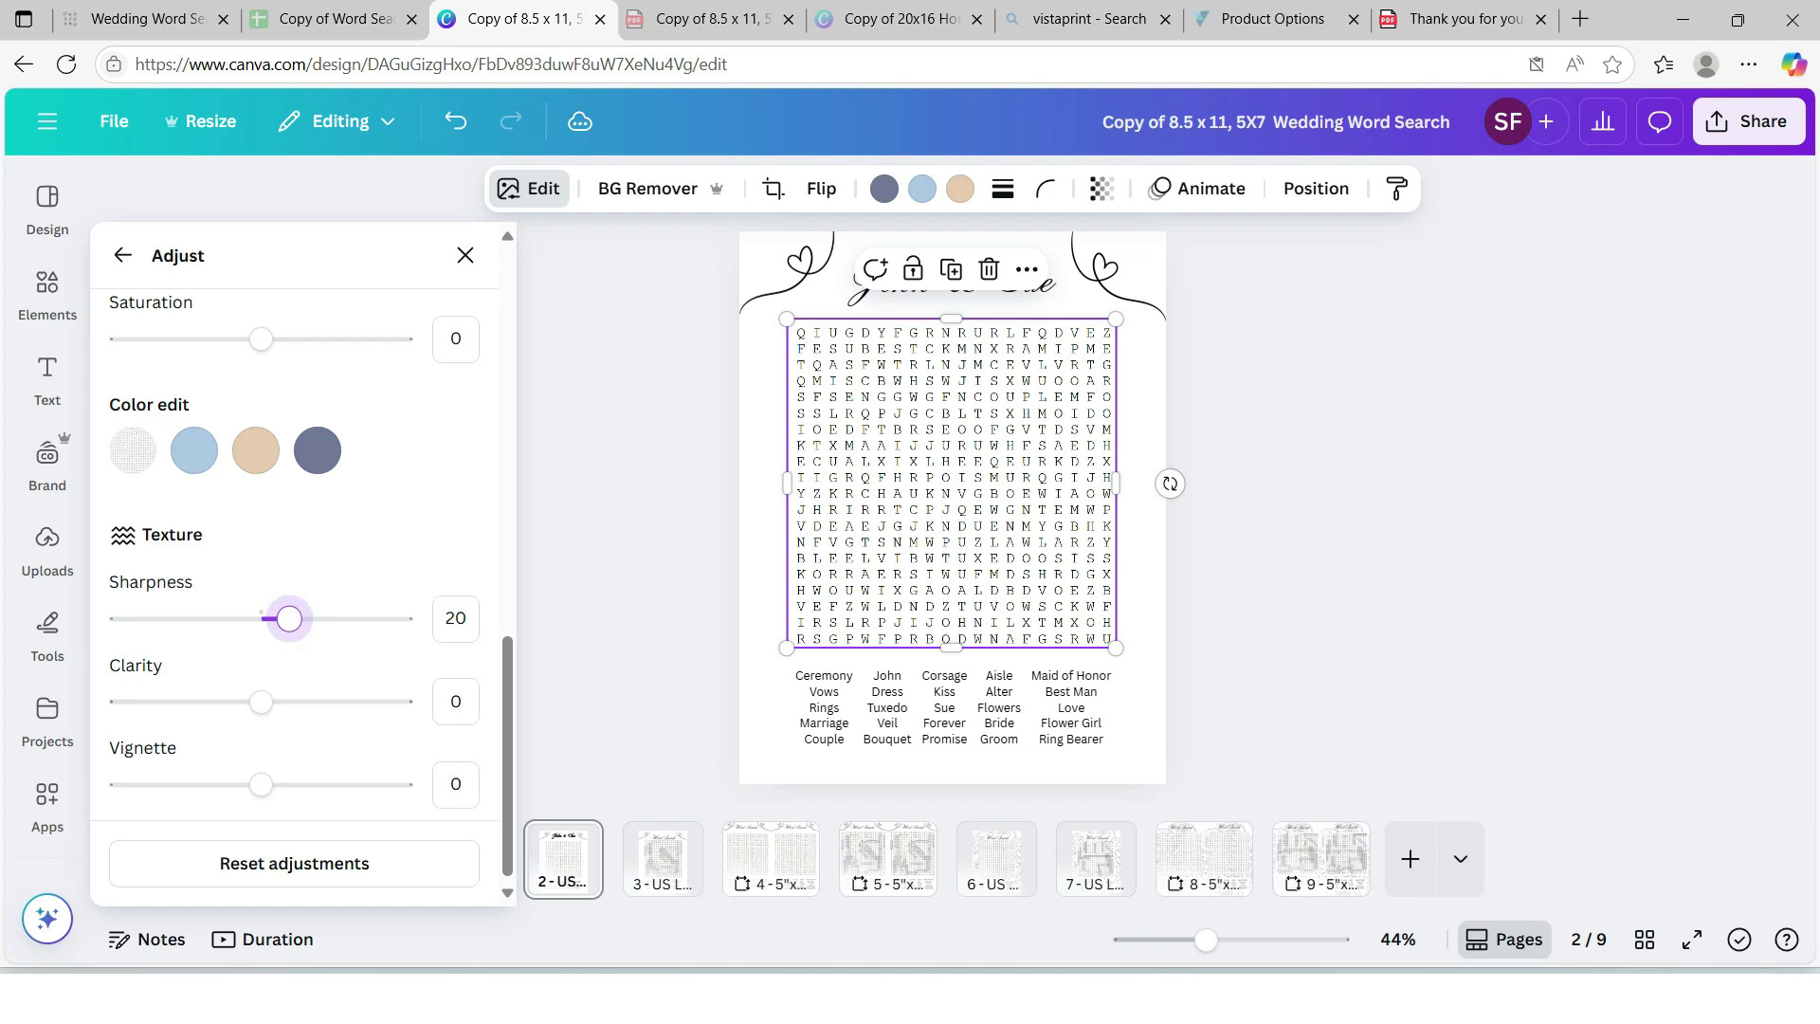
pyautogui.moveTo(261, 701); pyautogui.dragTo(287, 702)
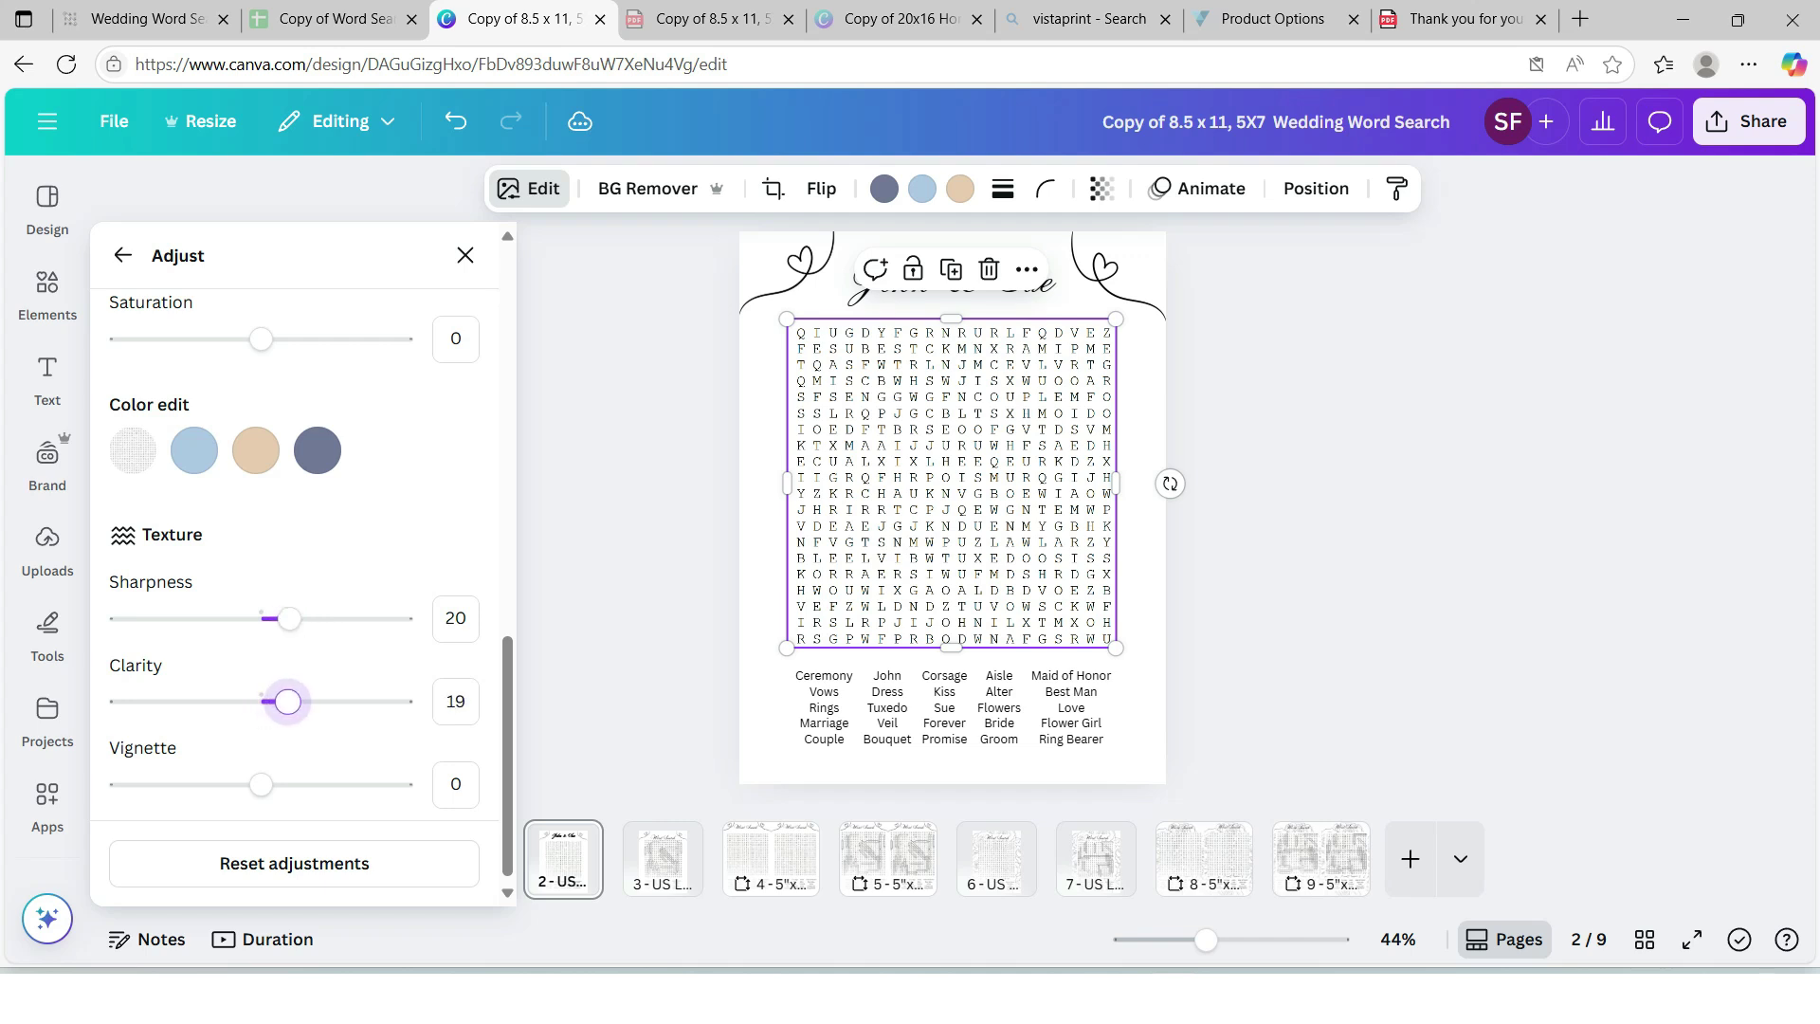
# Check the adjusted letter grid on page 2 up close and close its image adjustments
pyautogui.scroll(5, 287, 702)
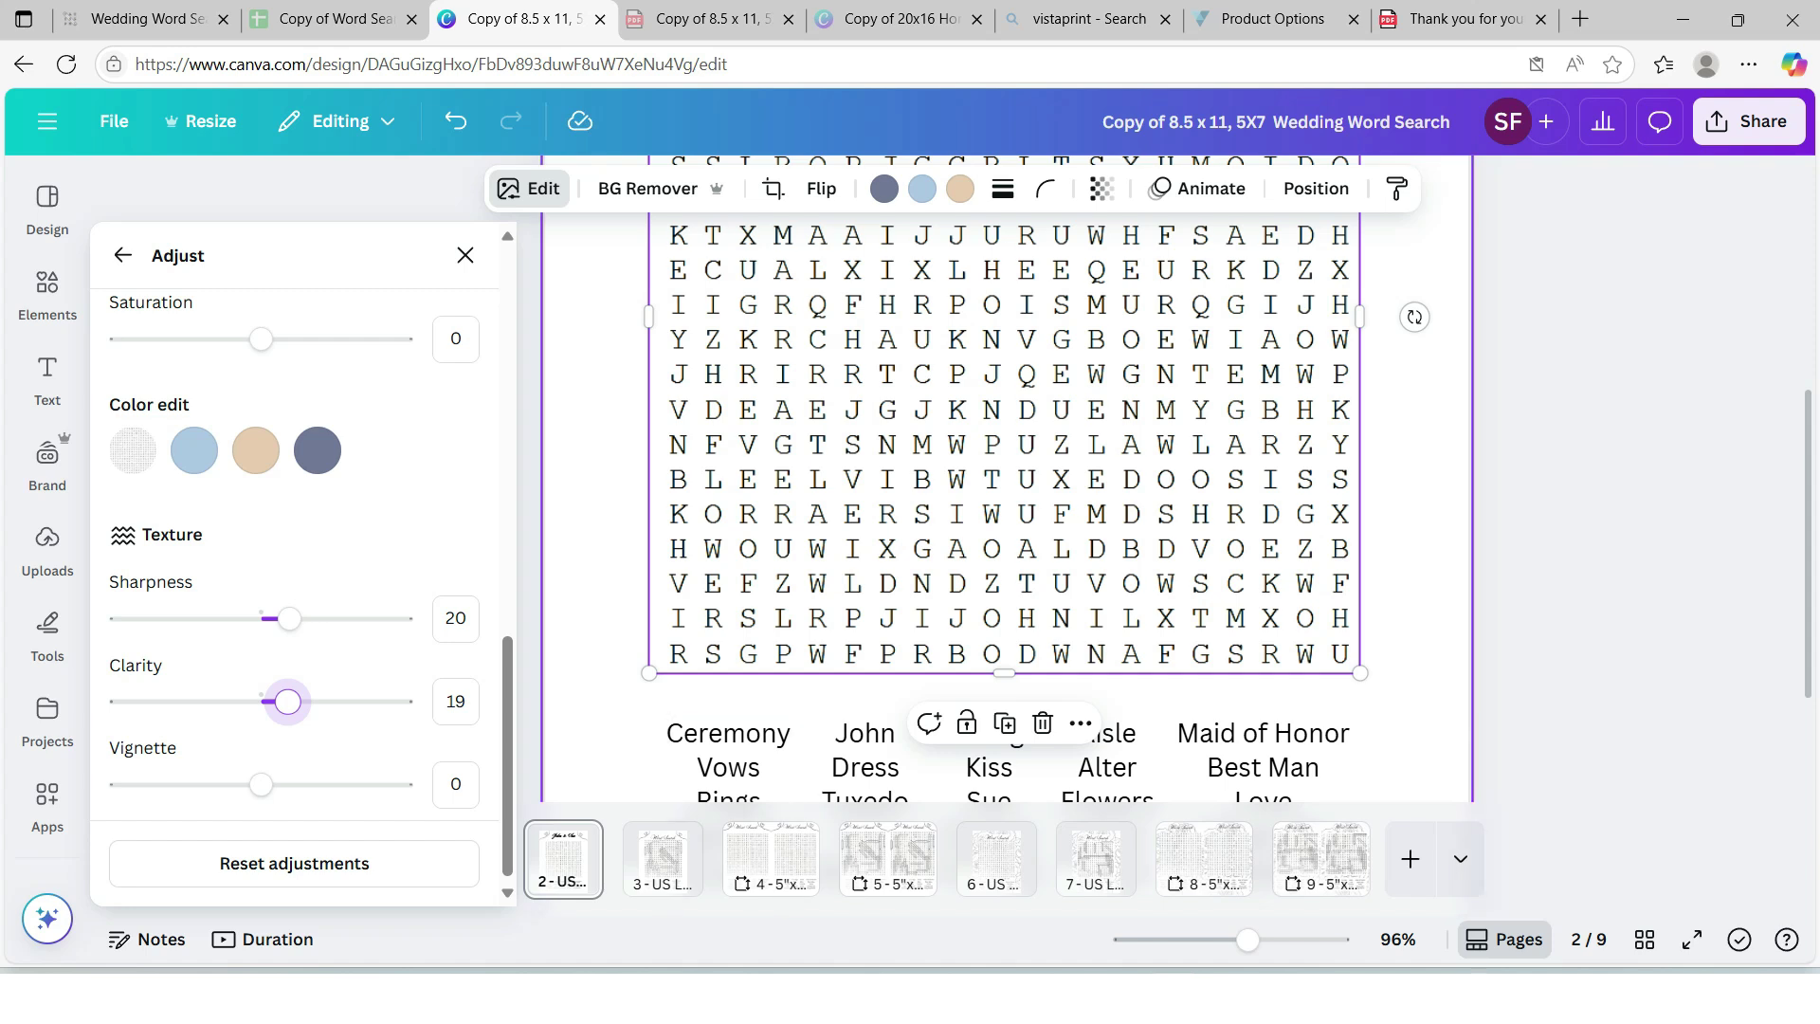
pyautogui.scroll(-1, 288, 701)
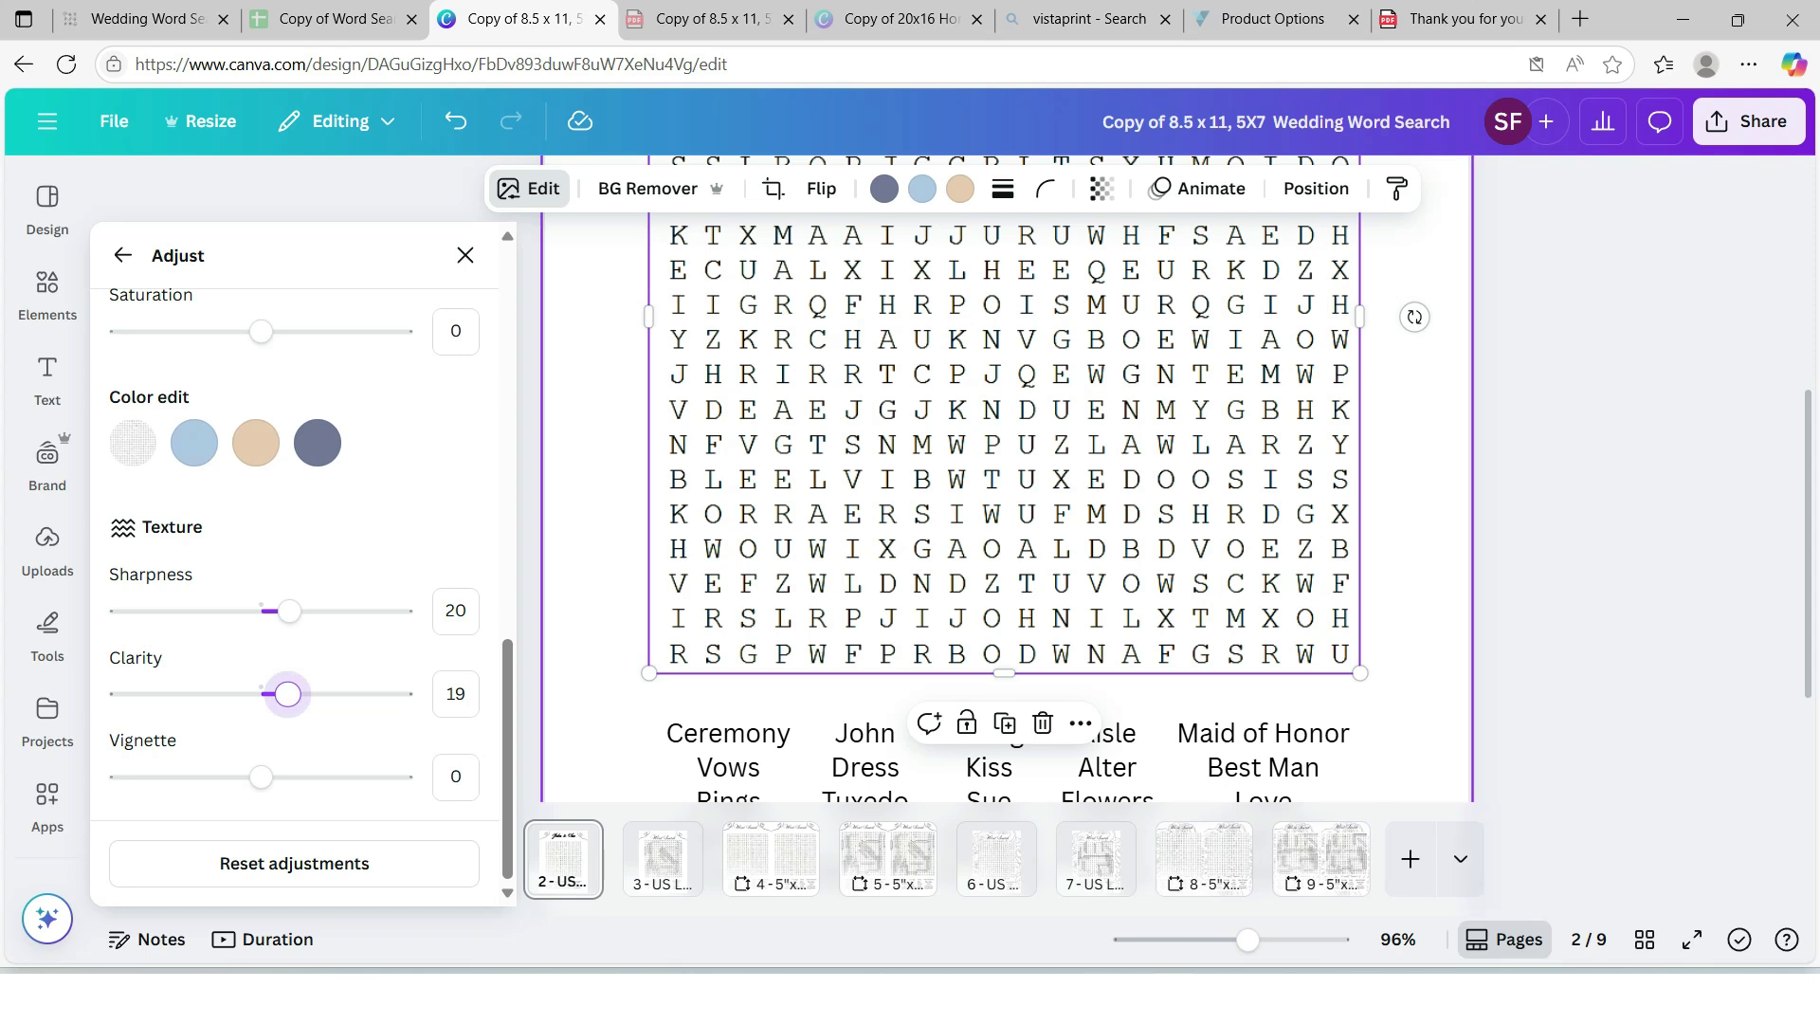
pyautogui.click(466, 255)
pyautogui.scroll(-5, 952, 473)
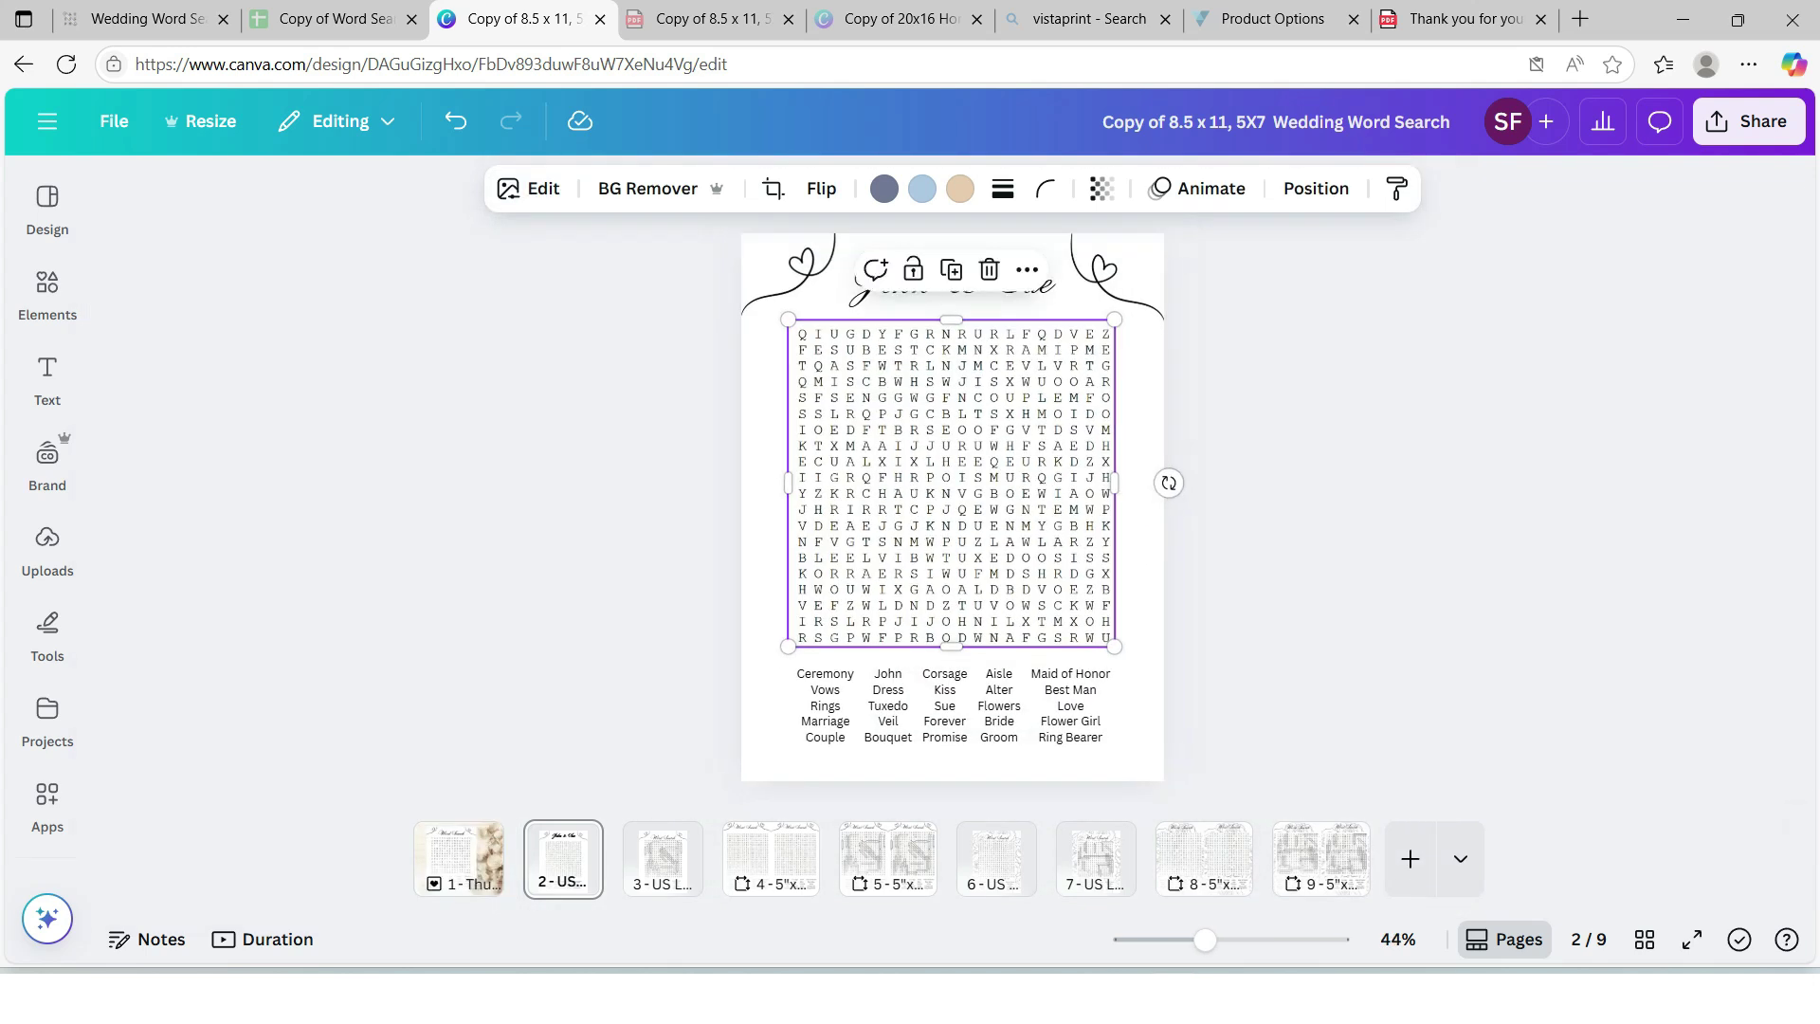
# Darken the circled answer grid image on page 3 by setting its Blacks adjustment to 49
pyautogui.click(662, 857)
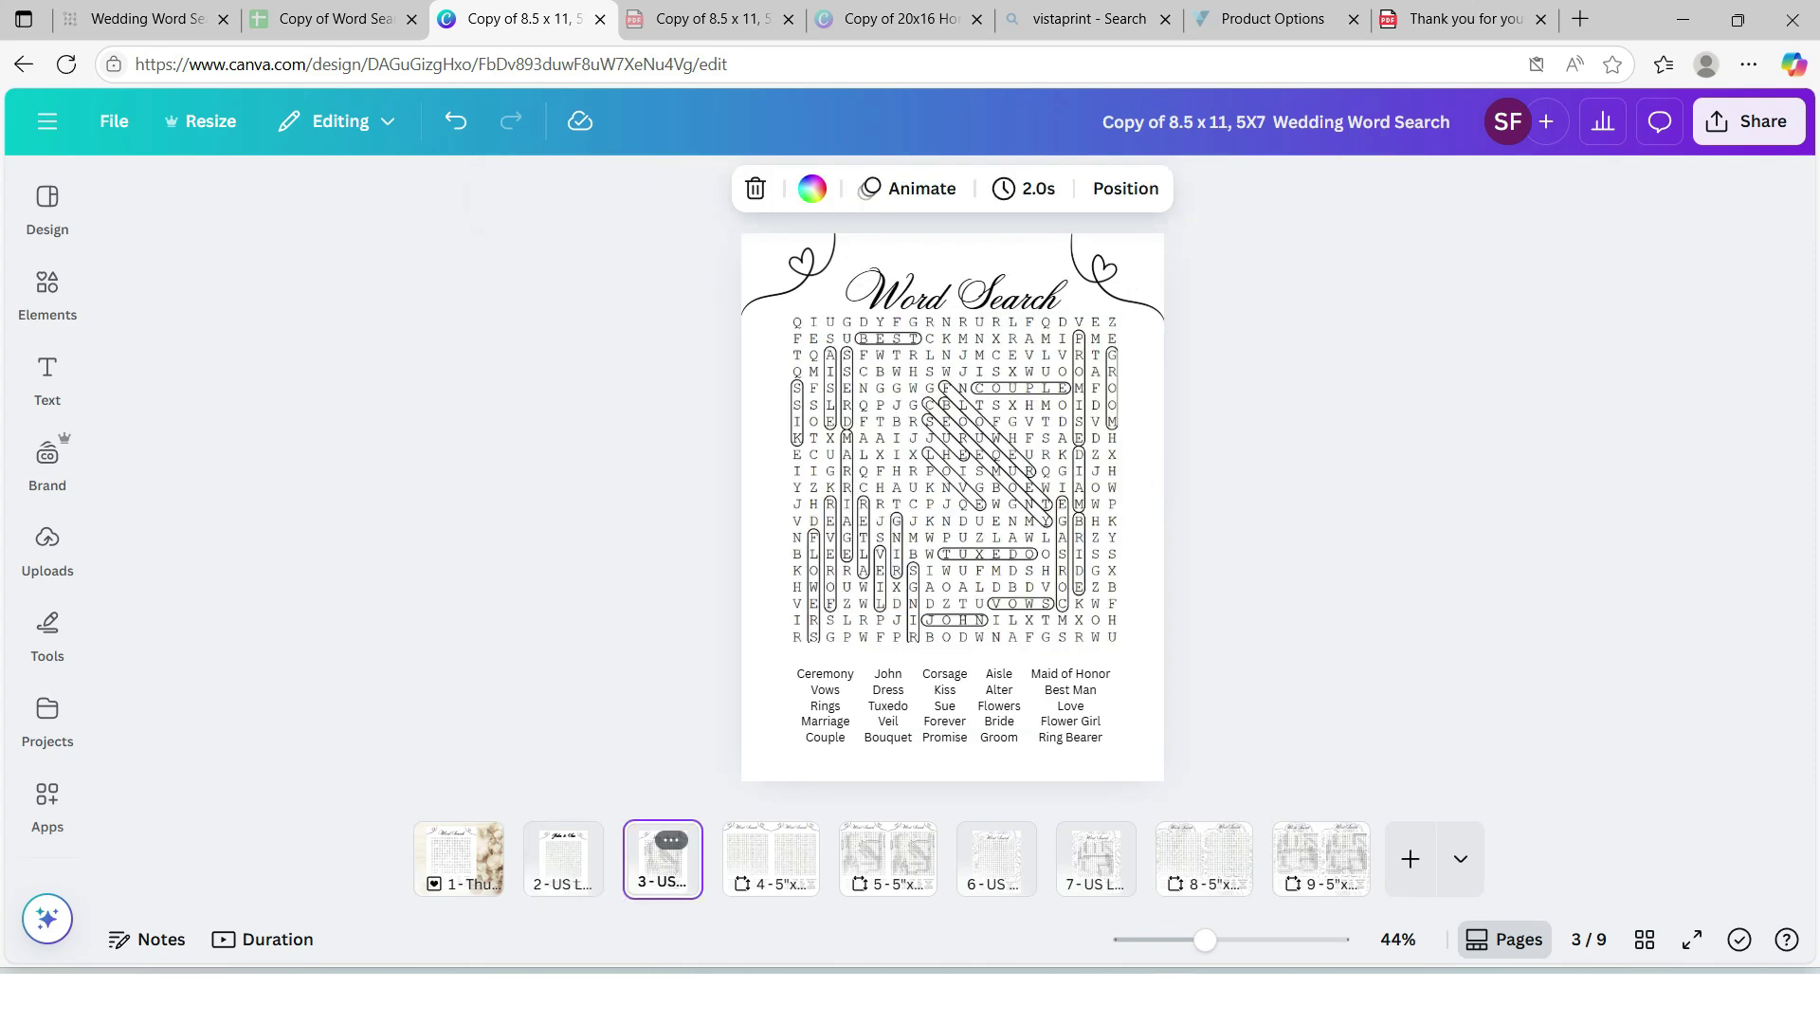
pyautogui.click(951, 479)
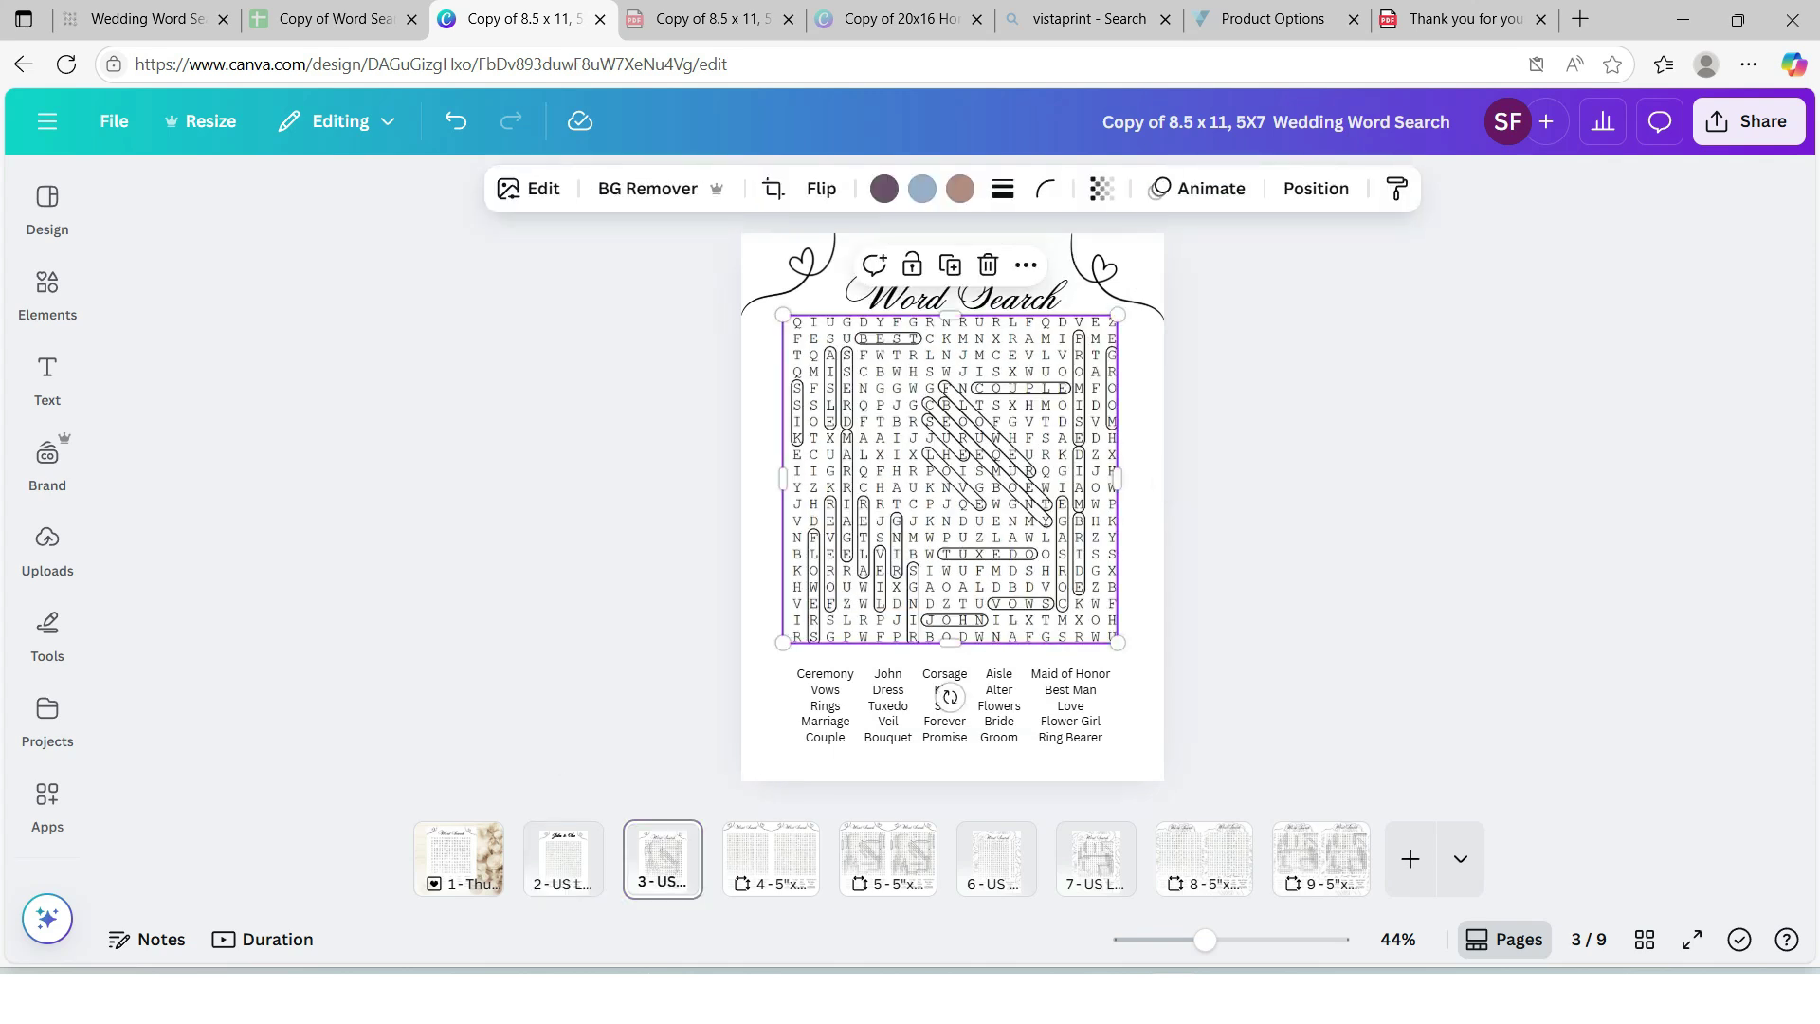
pyautogui.click(527, 187)
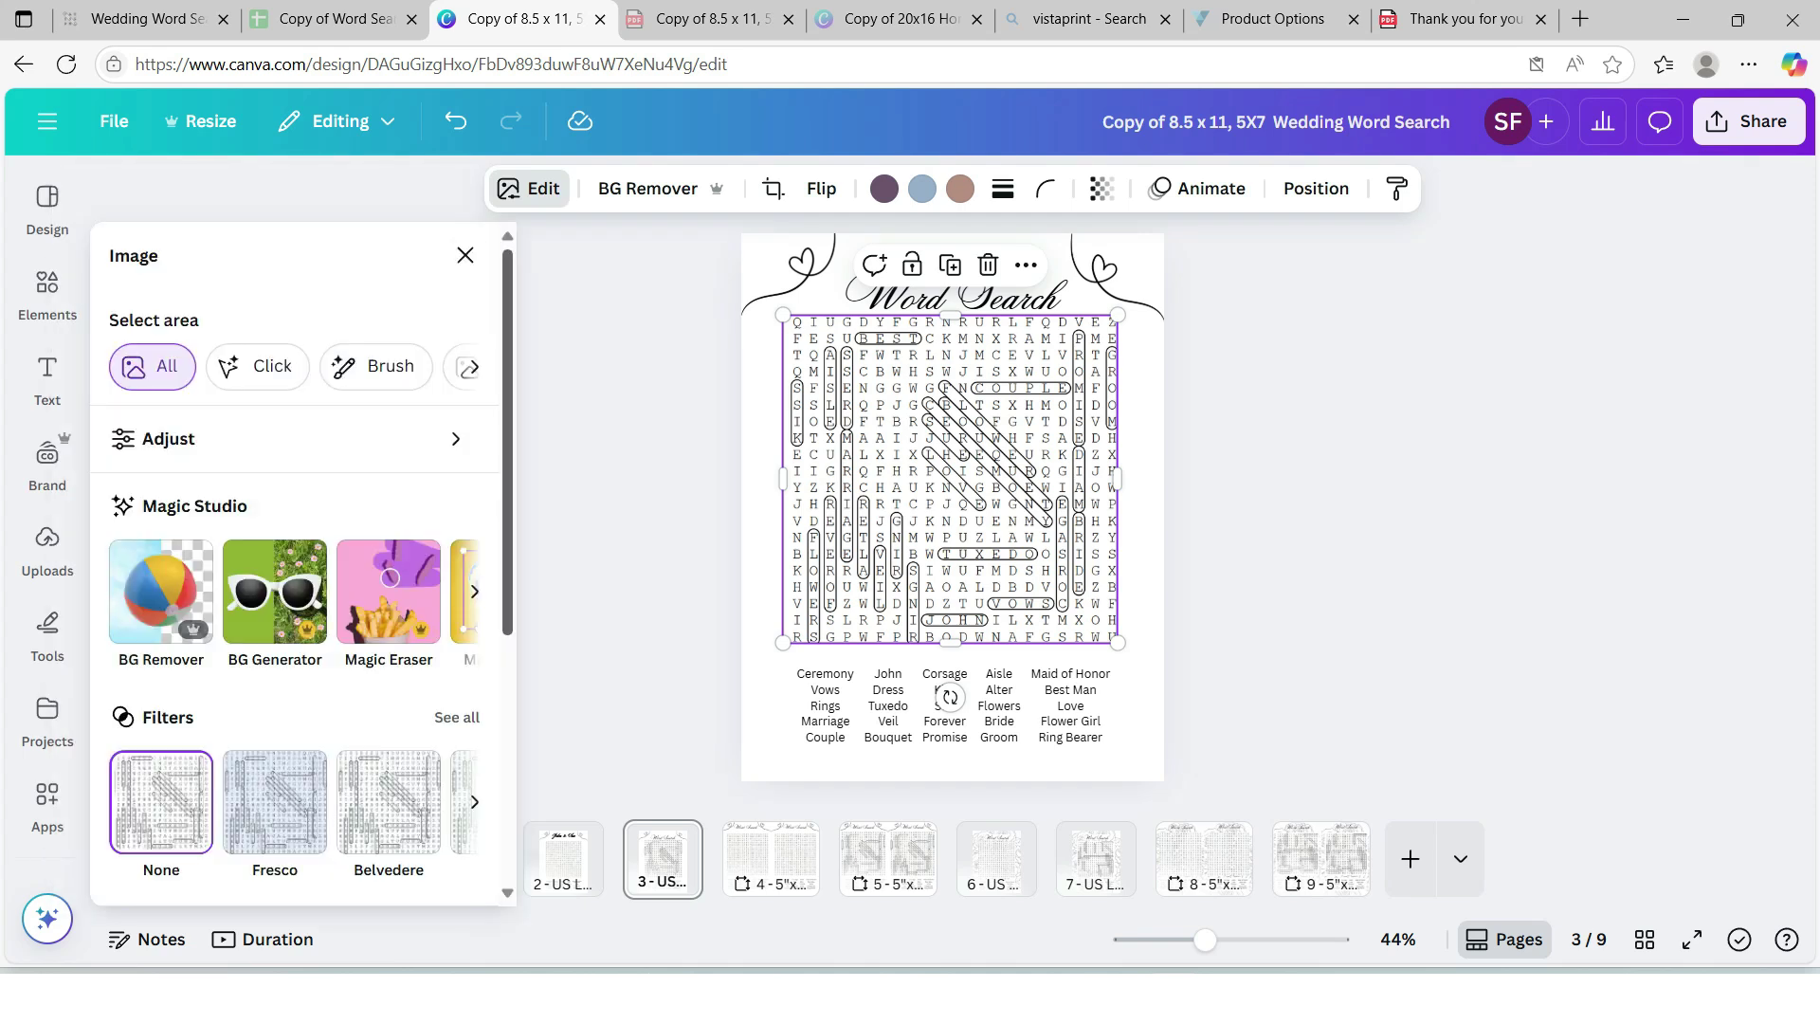
pyautogui.scroll(-1, 284, 417)
pyautogui.click(284, 414)
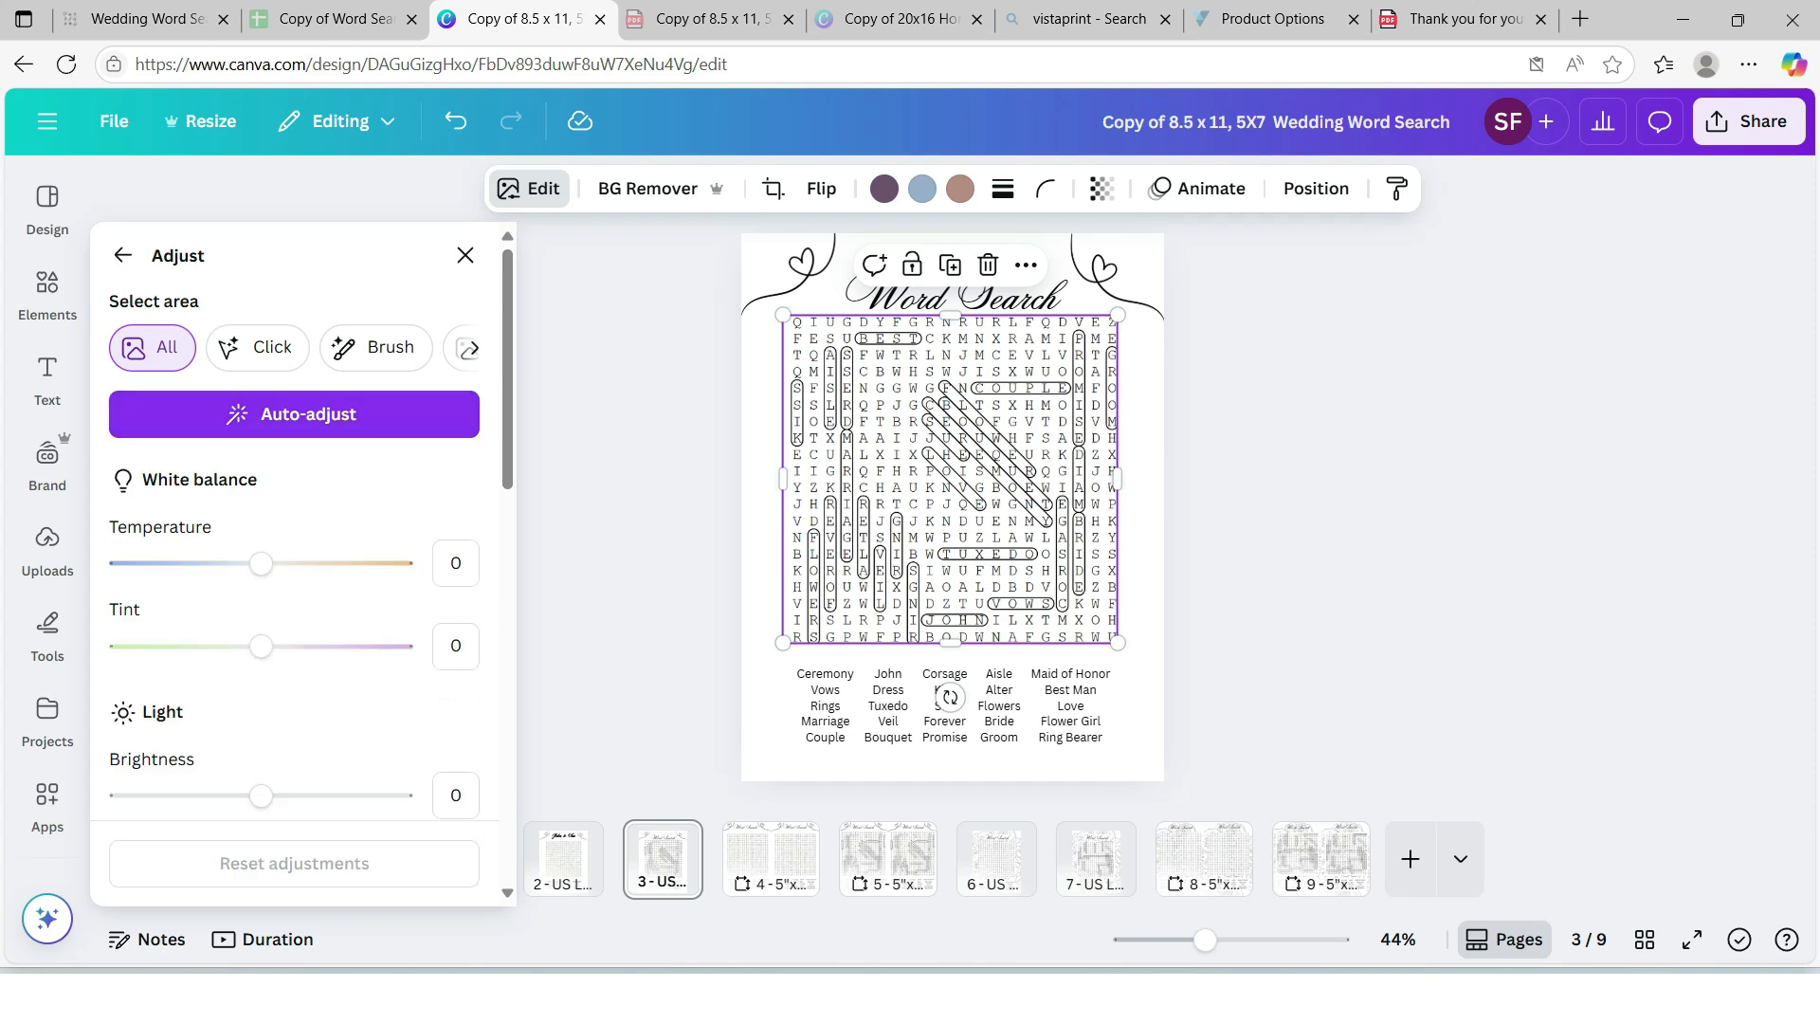
pyautogui.scroll(-6, 294, 559)
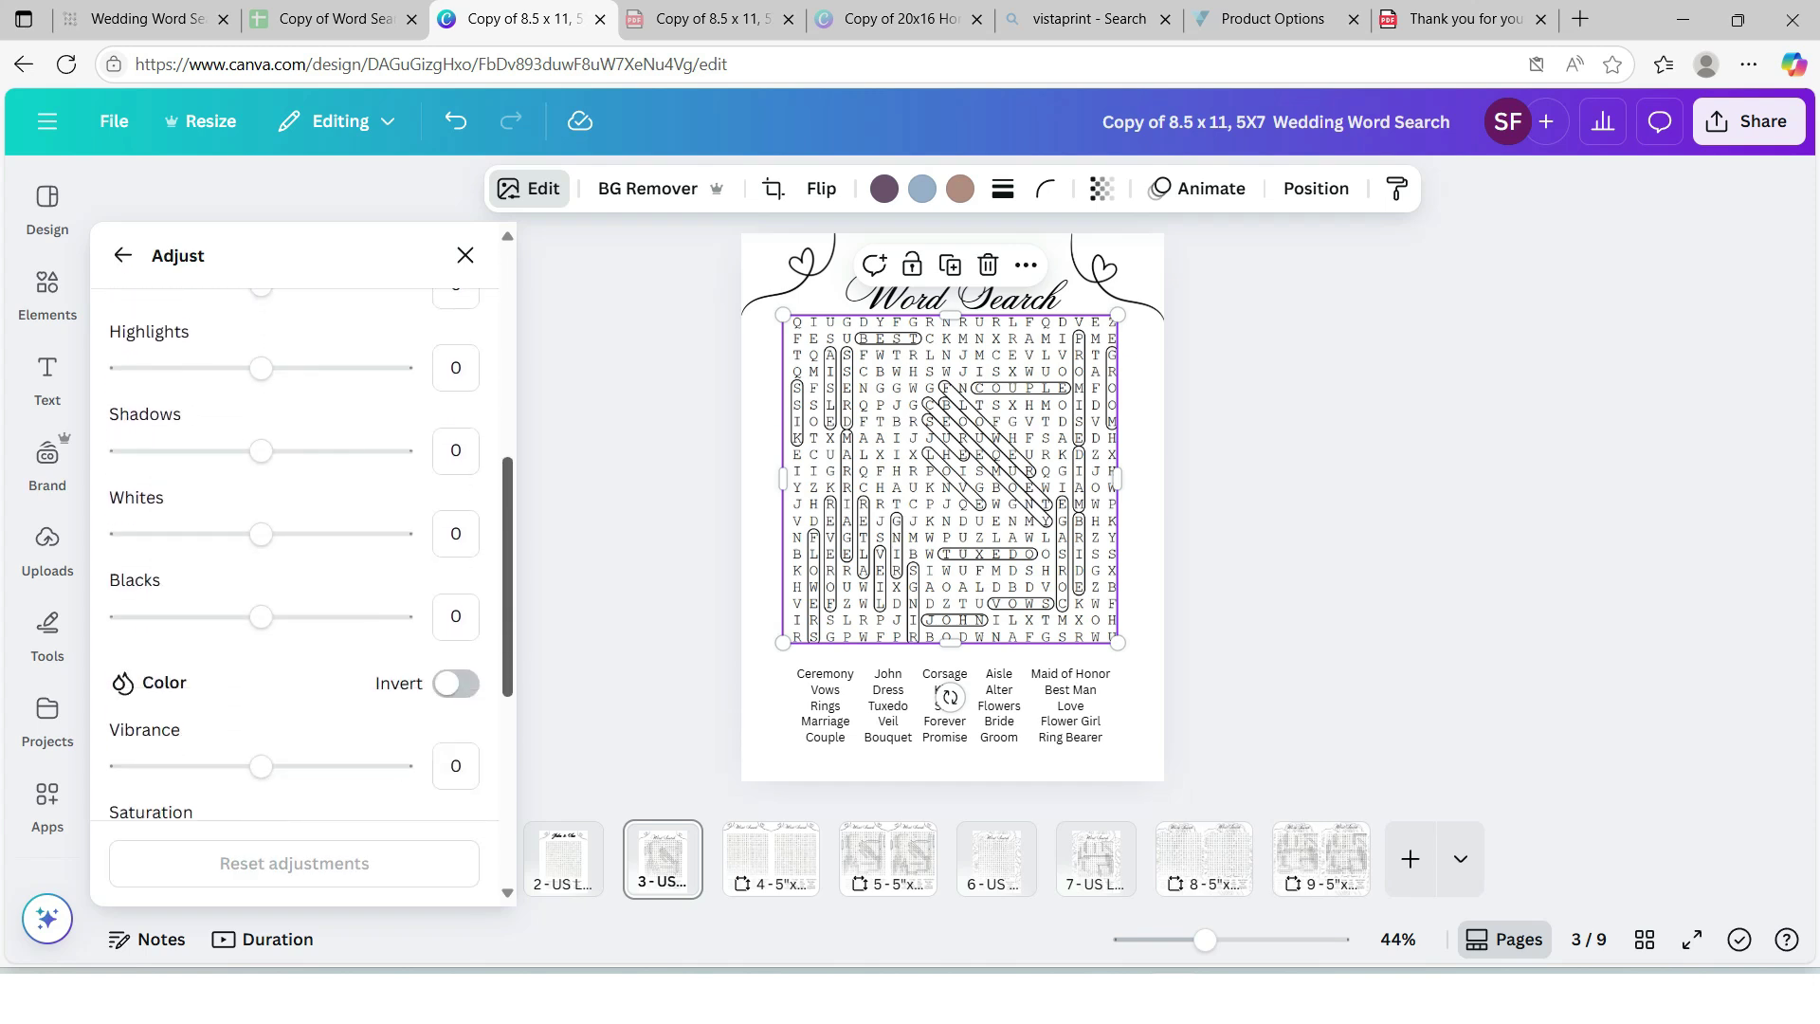
pyautogui.scroll(-1, 261, 581)
pyautogui.moveTo(261, 581); pyautogui.dragTo(330, 581)
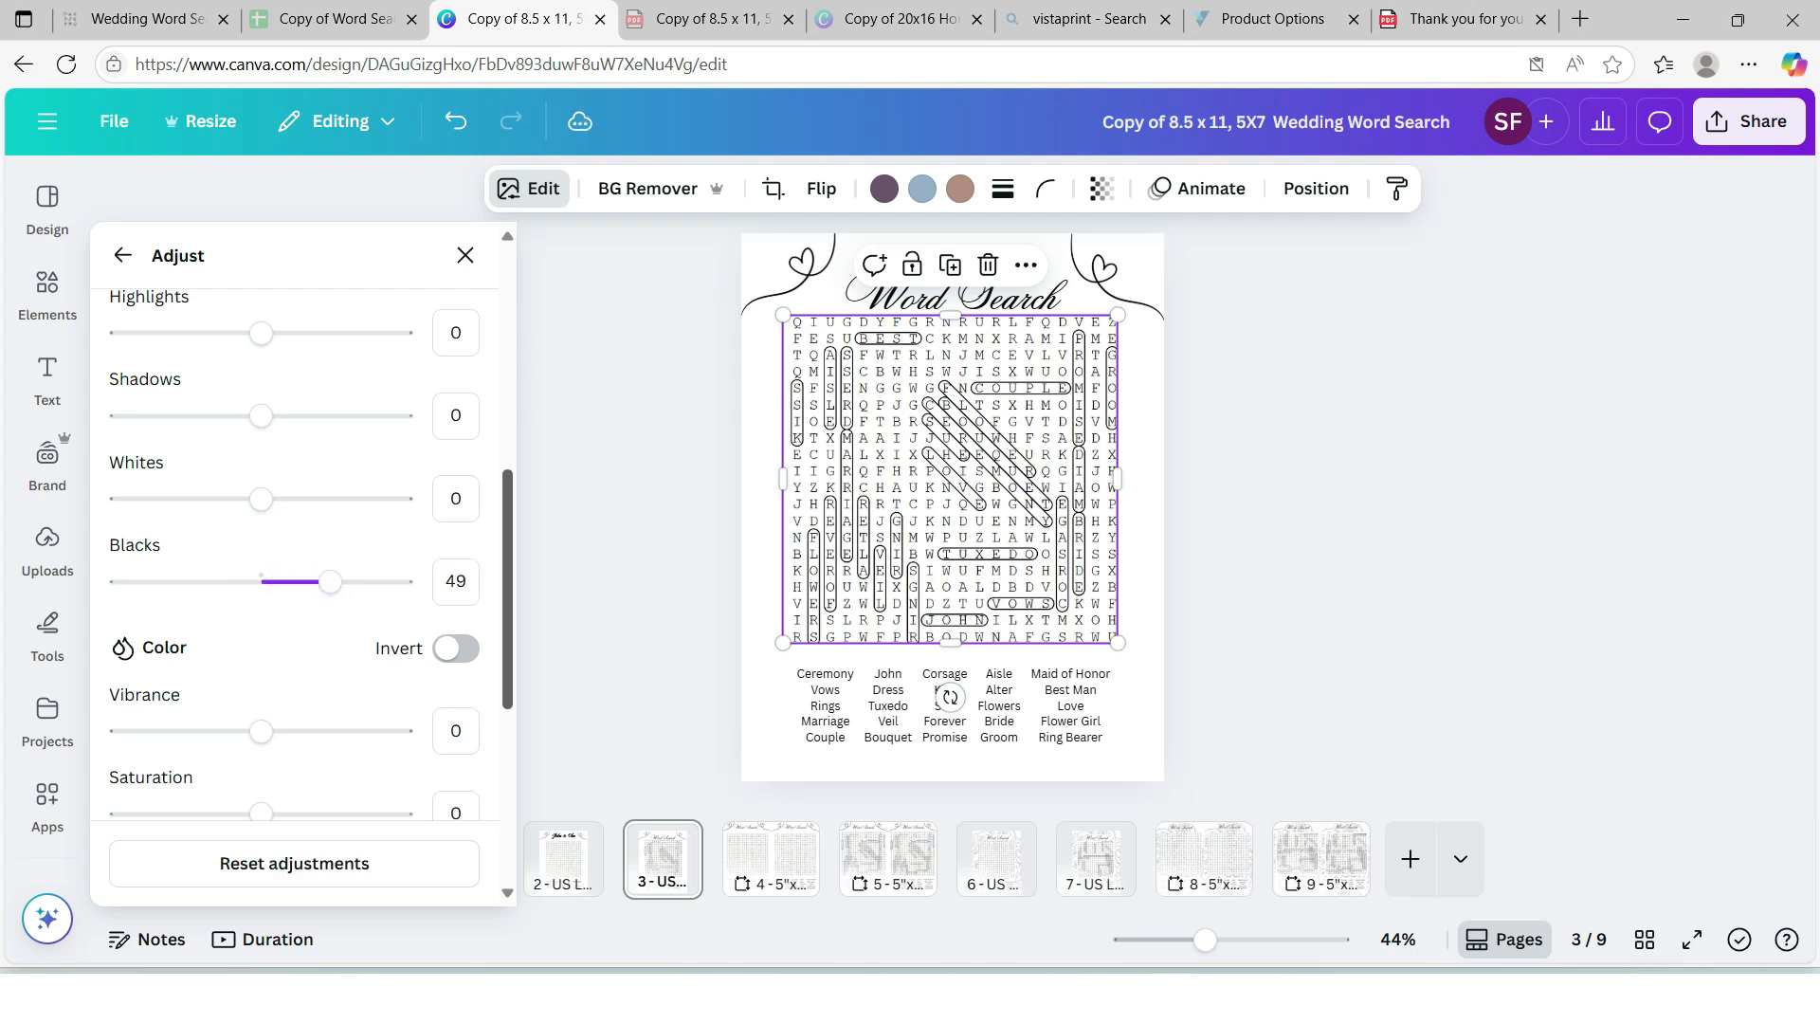
# Set the page 3 answer grid image's Sharpness to 38 and Clarity to 34, then close the adjustments
pyautogui.scroll(-3, 284, 581)
pyautogui.scroll(-2, 261, 610)
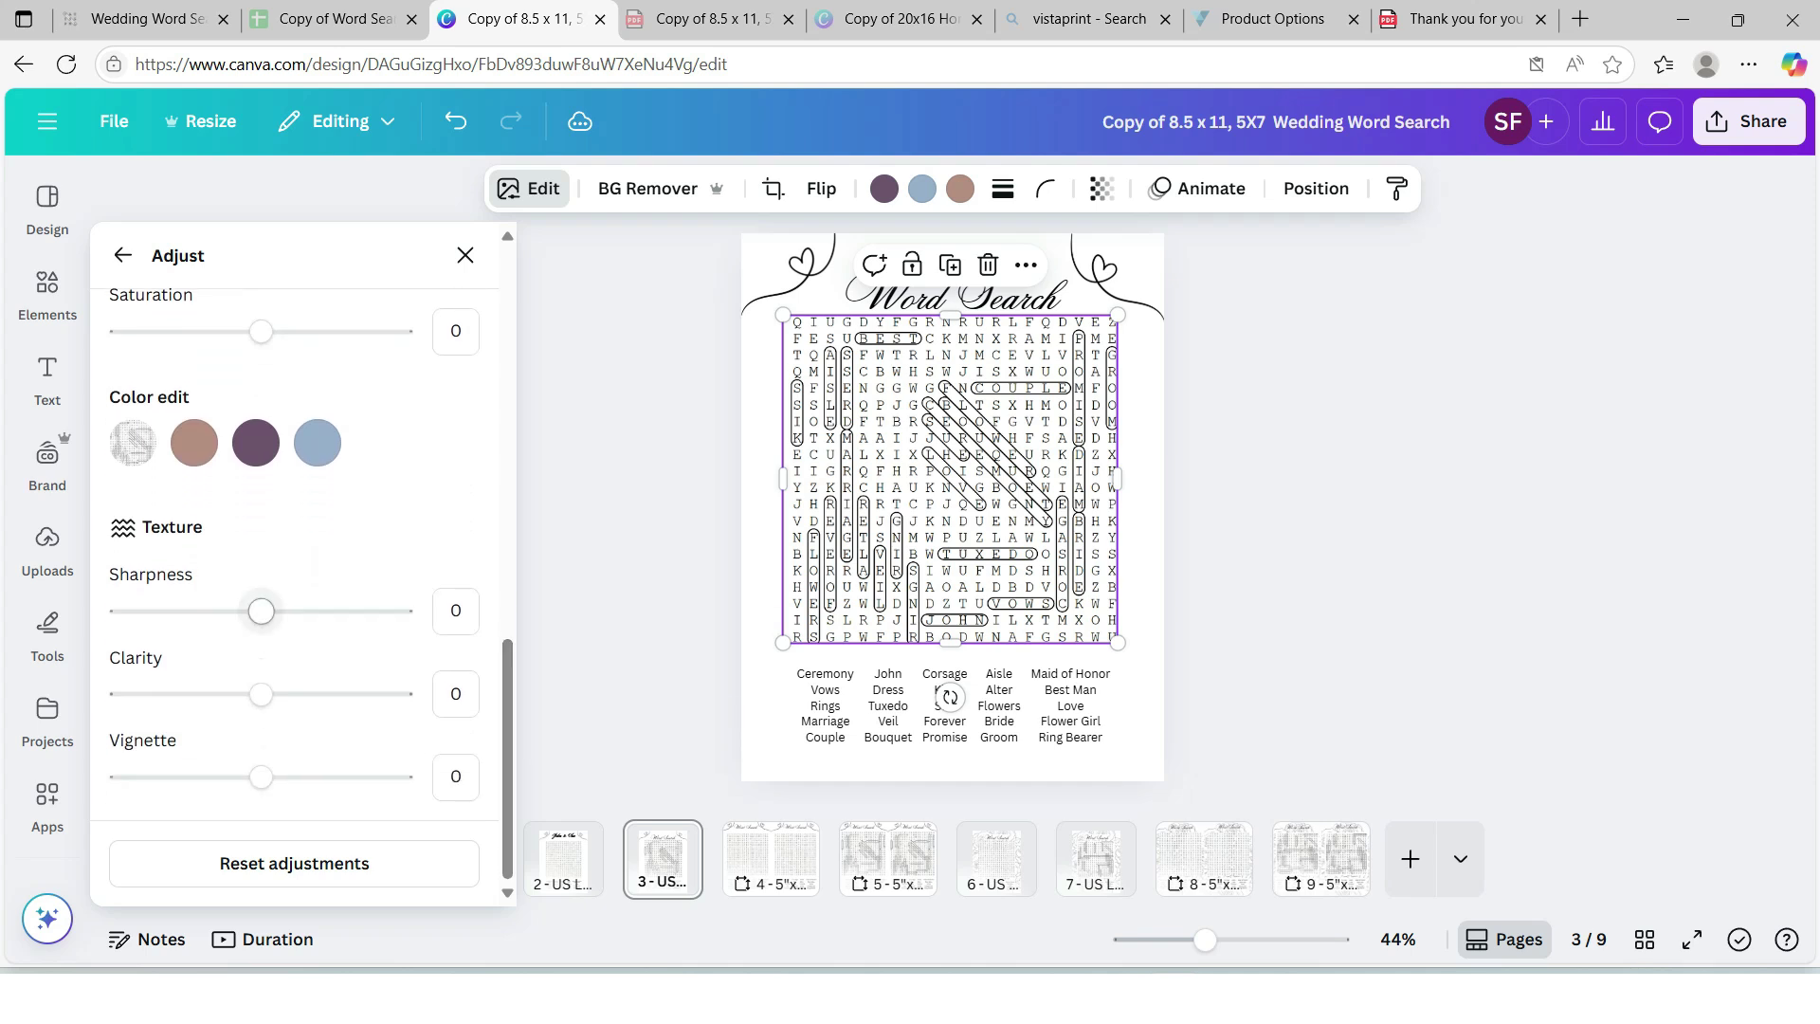
pyautogui.moveTo(260, 610); pyautogui.dragTo(314, 610)
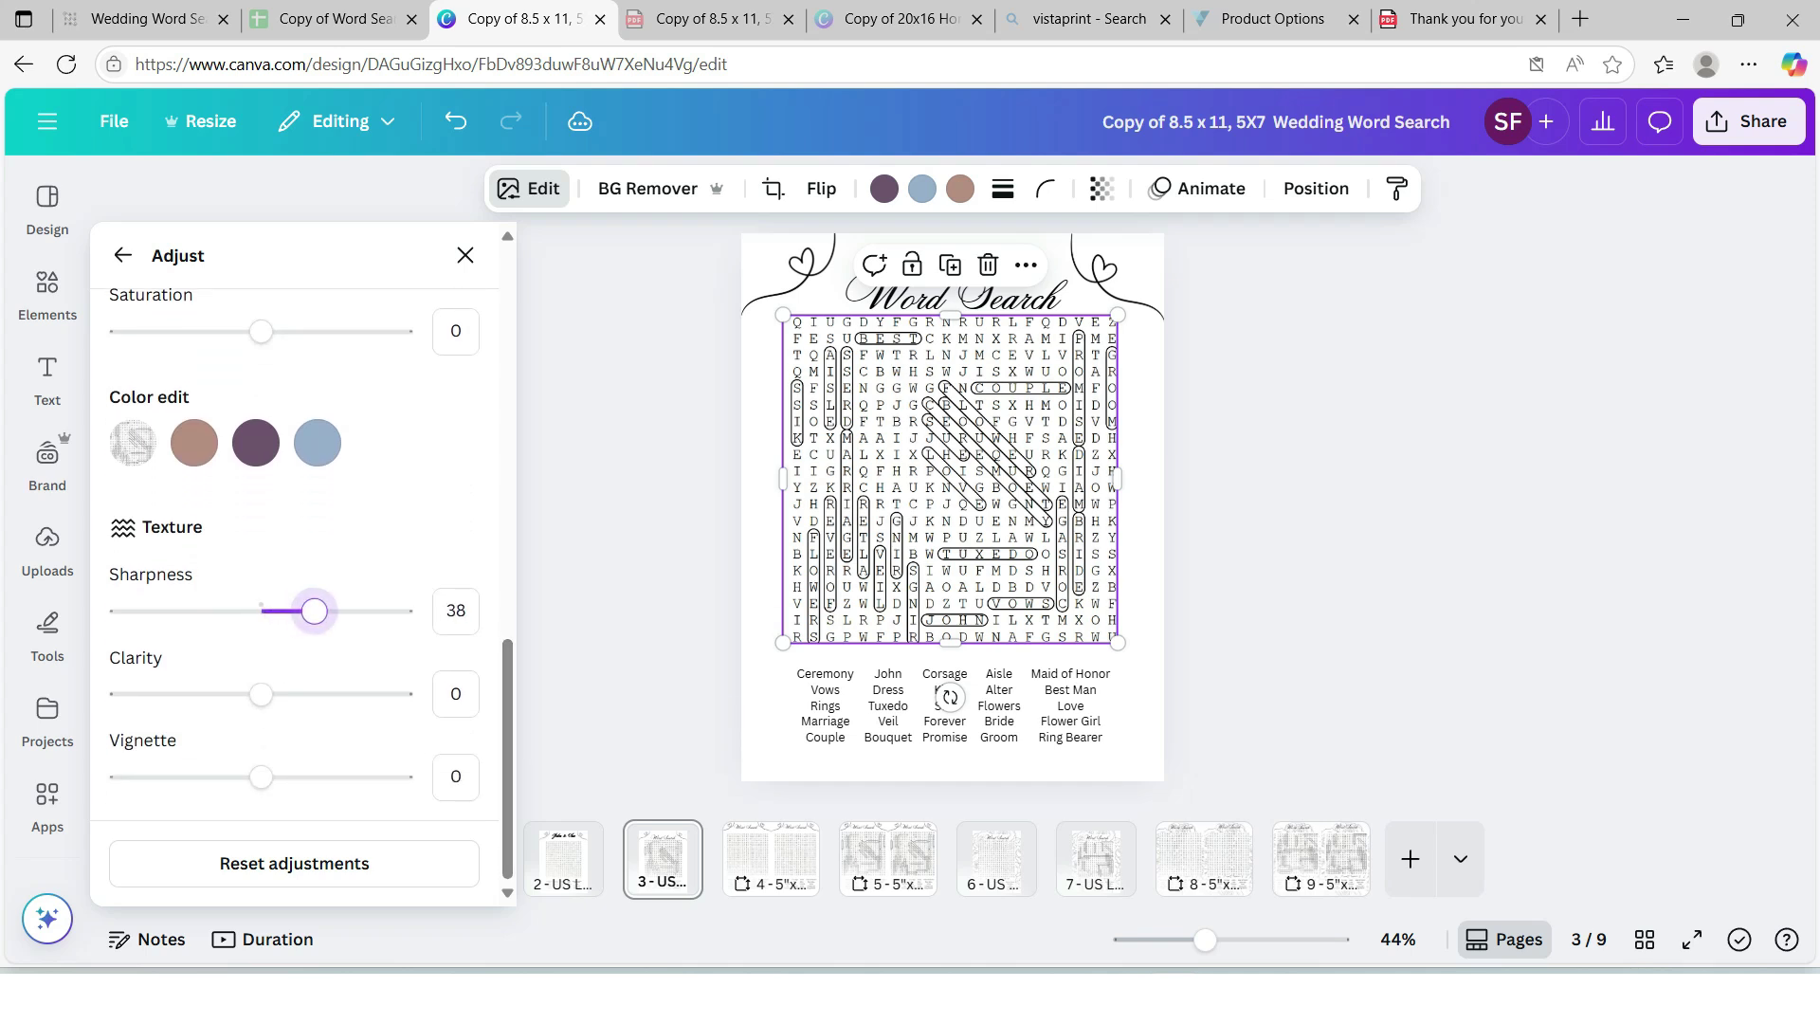
pyautogui.moveTo(261, 694); pyautogui.dragTo(308, 694)
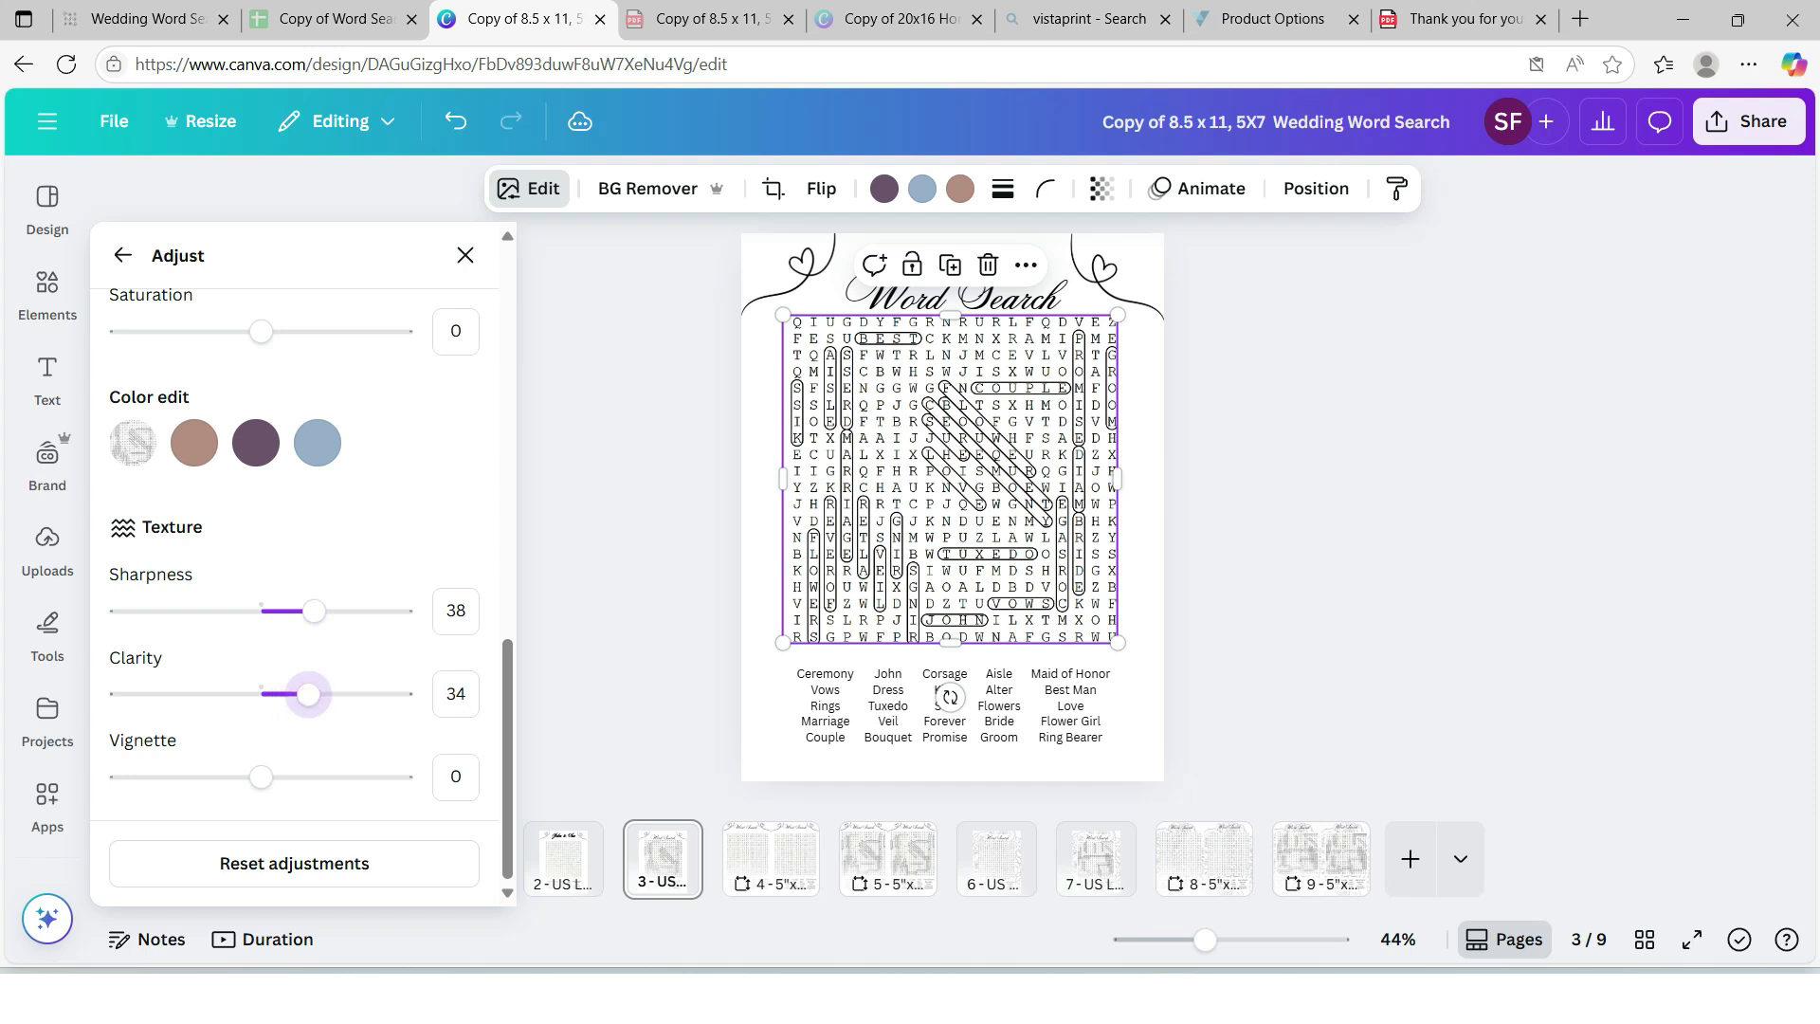
pyautogui.press('Escape')
pyautogui.press('Escape')
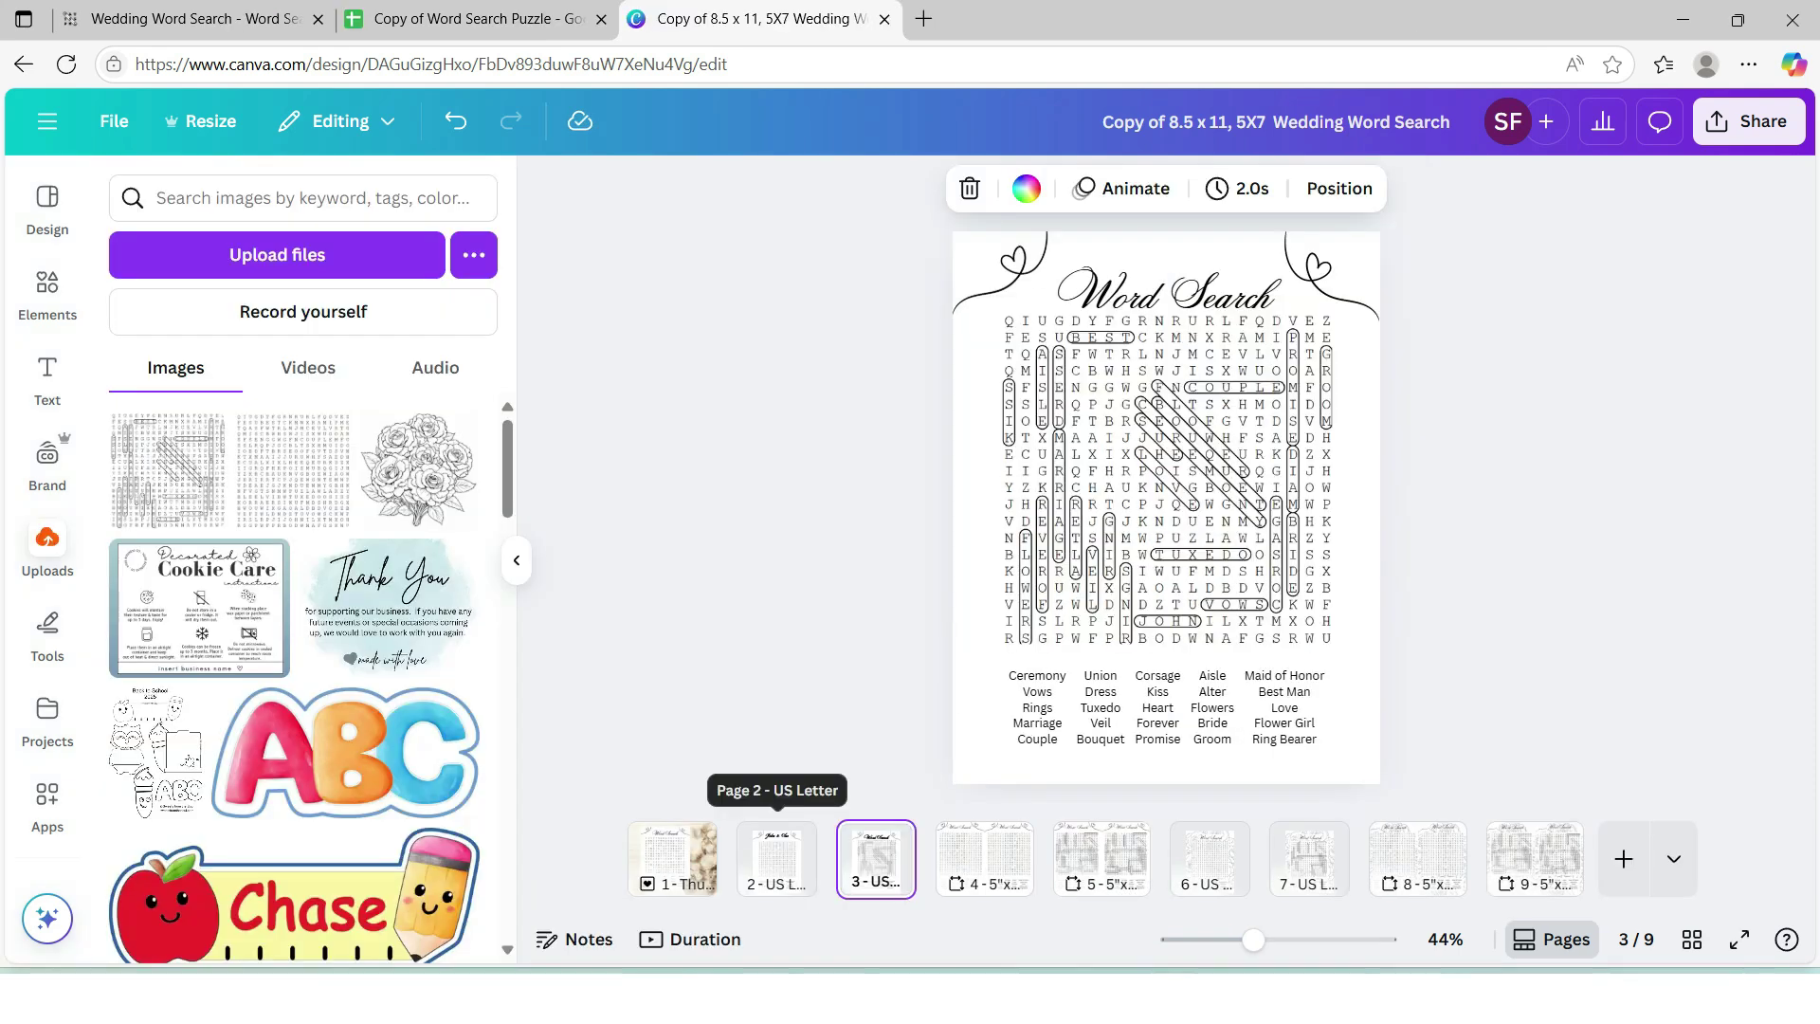
# Show page 2 of the design, then switch to the Word Search Puzzle spreadsheet and copy the words in A4:A8, Ceremony through Couple
pyautogui.click(778, 853)
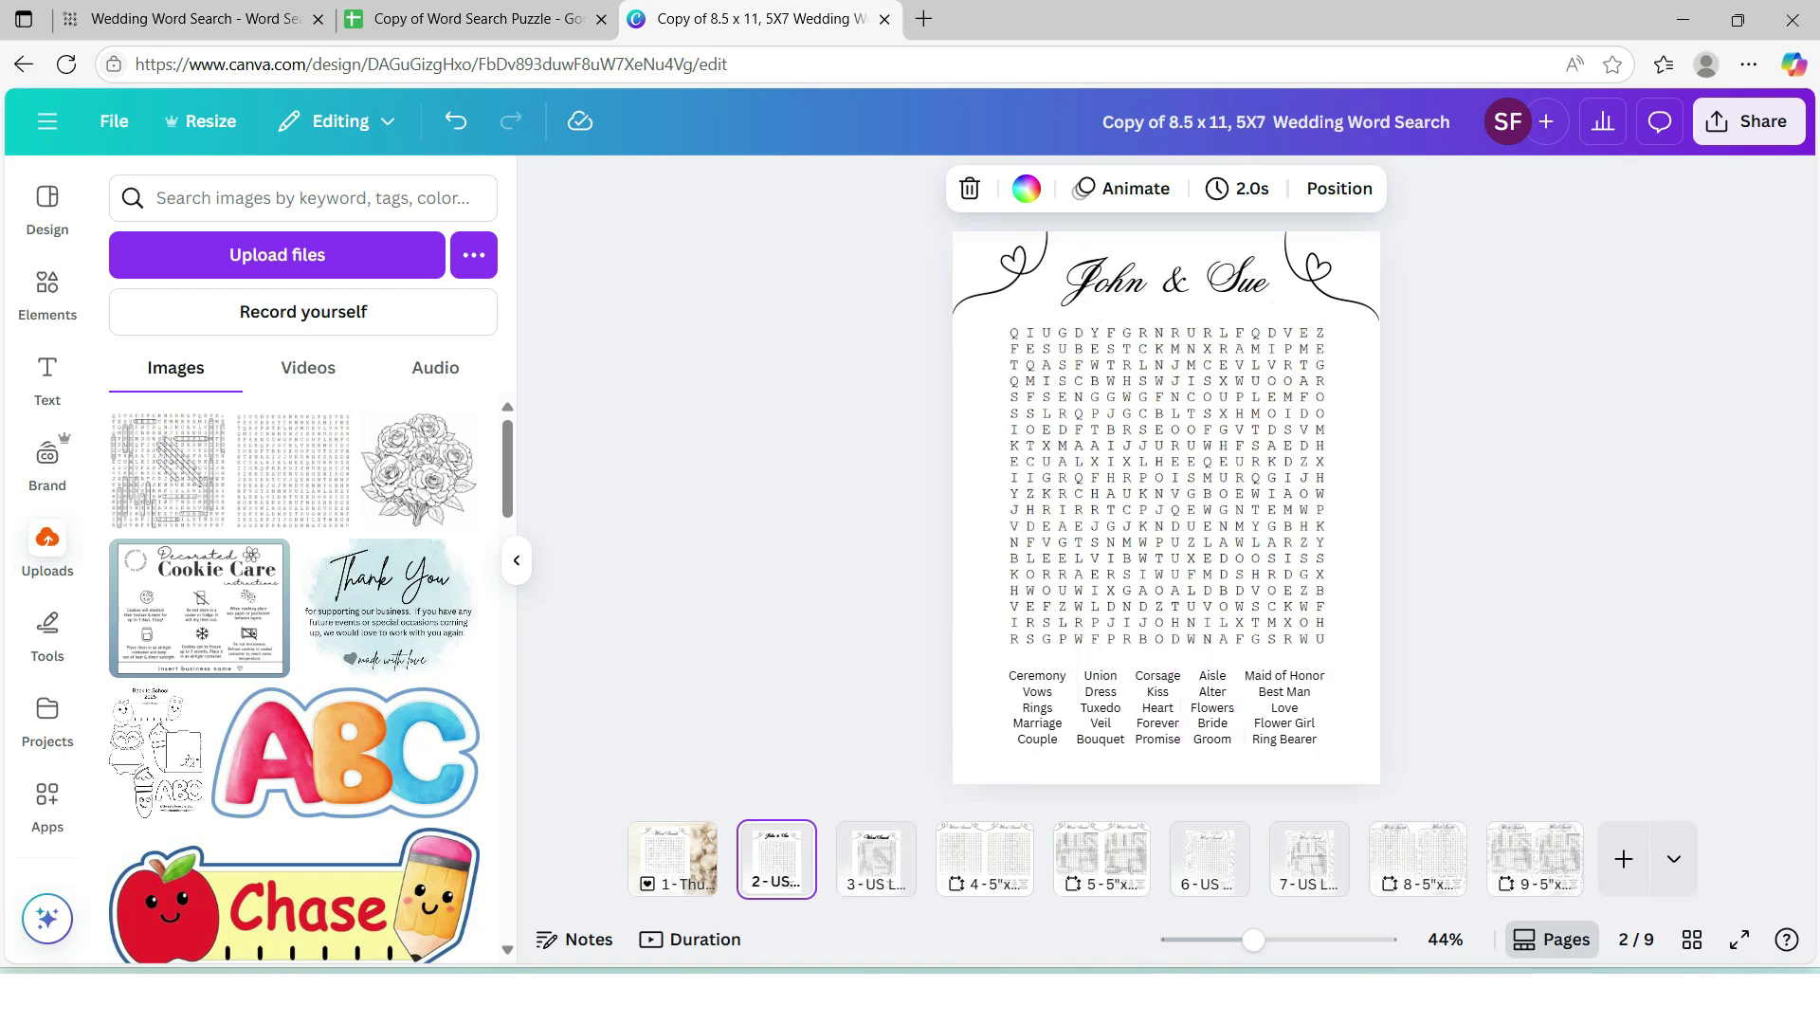
pyautogui.hotkey('ctrl', 'shift', 'Tab')
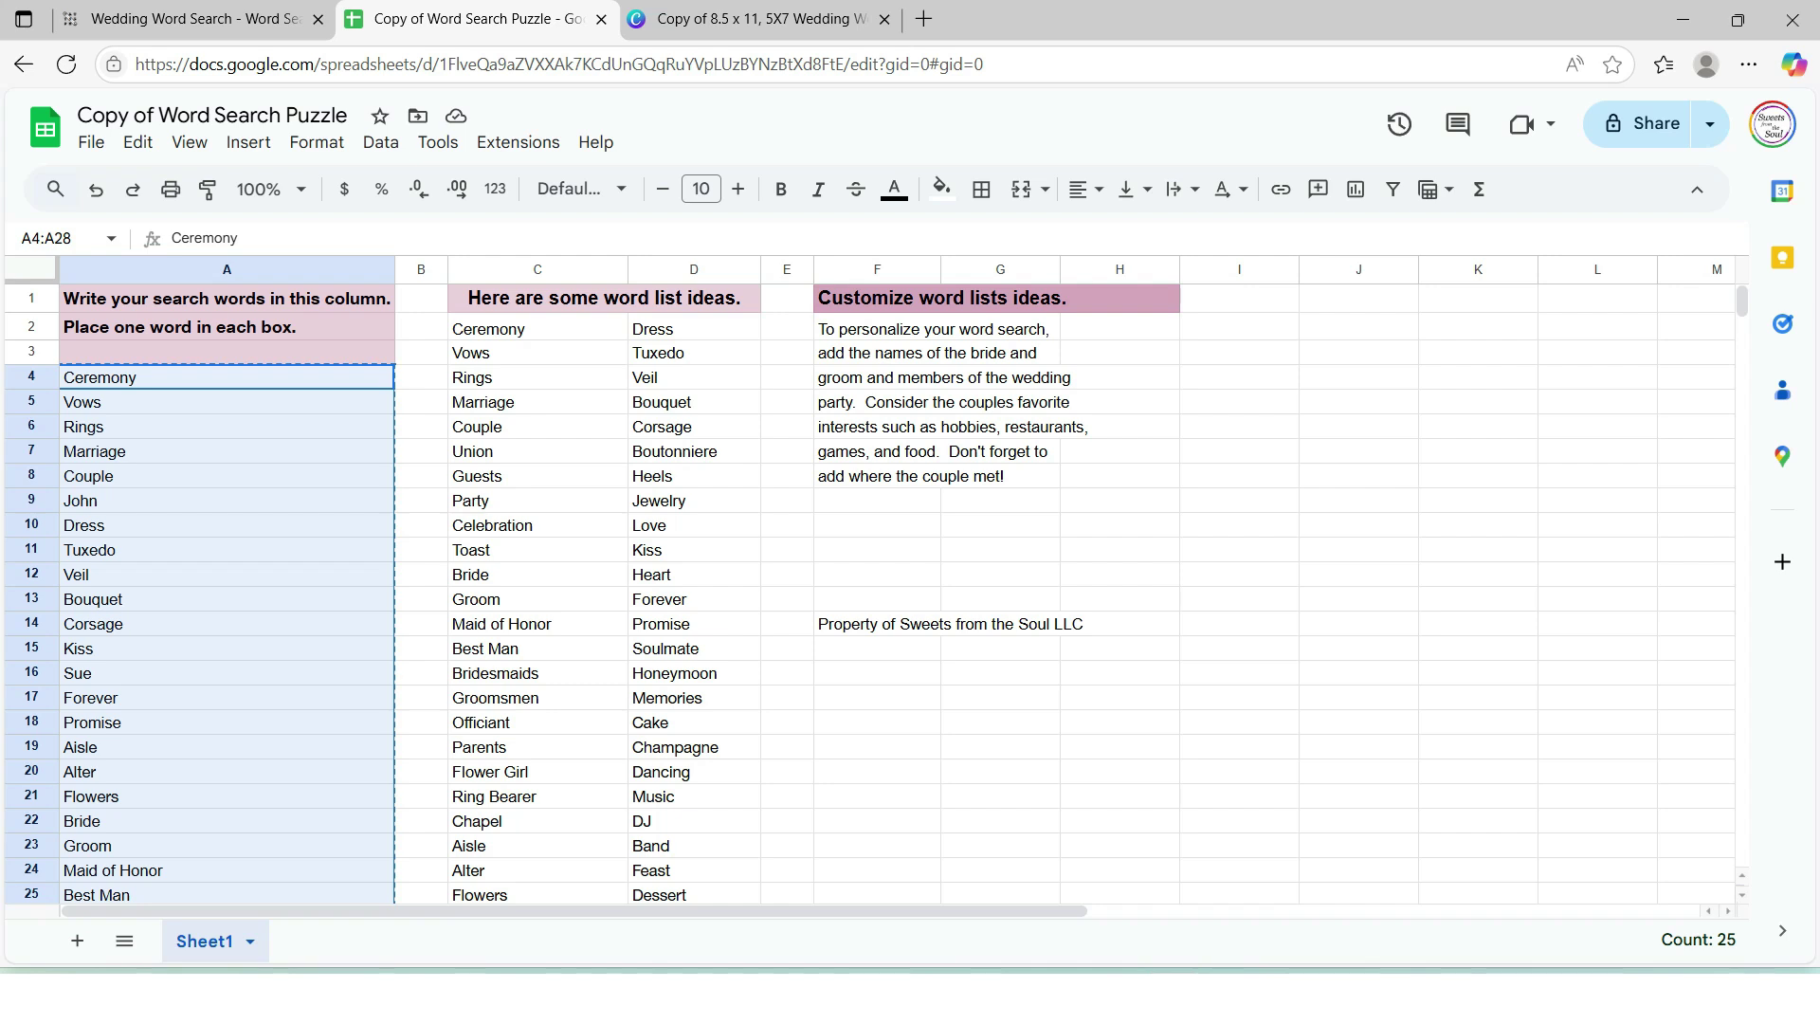
pyautogui.hotkey('ctrl', 'Tab')
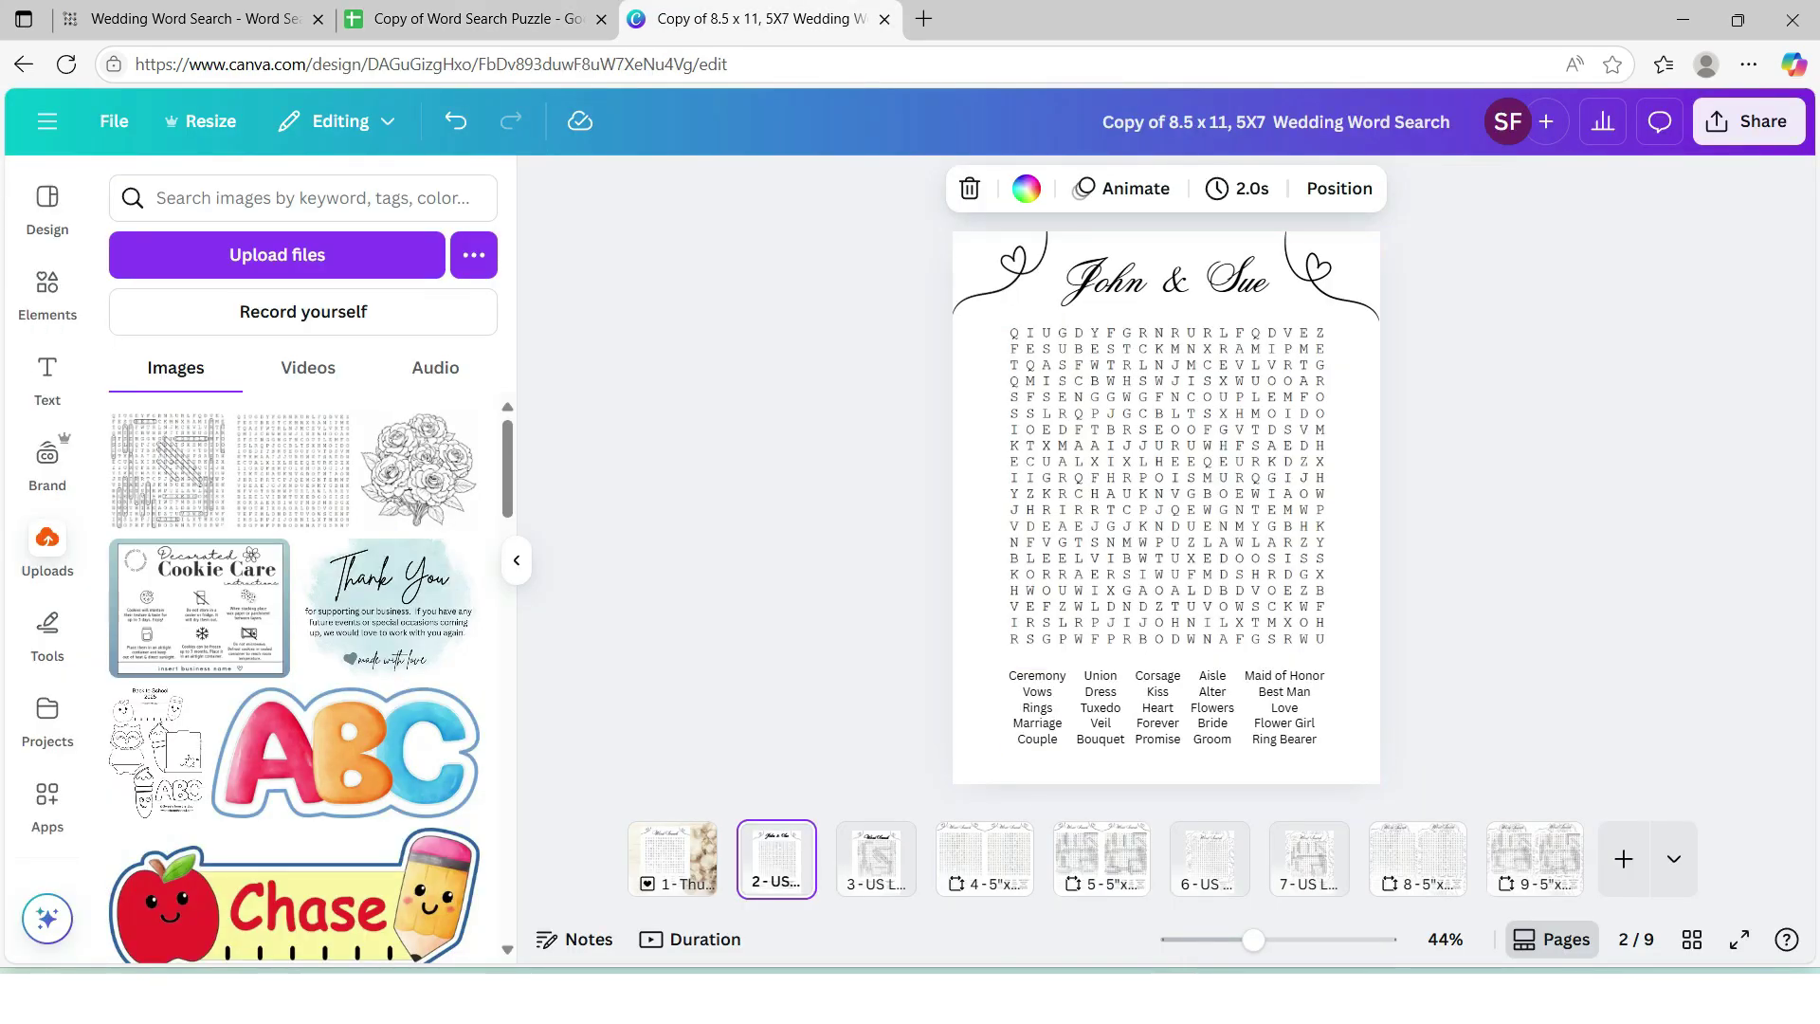
pyautogui.hotkey('ctrl', 'shift', 'Tab')
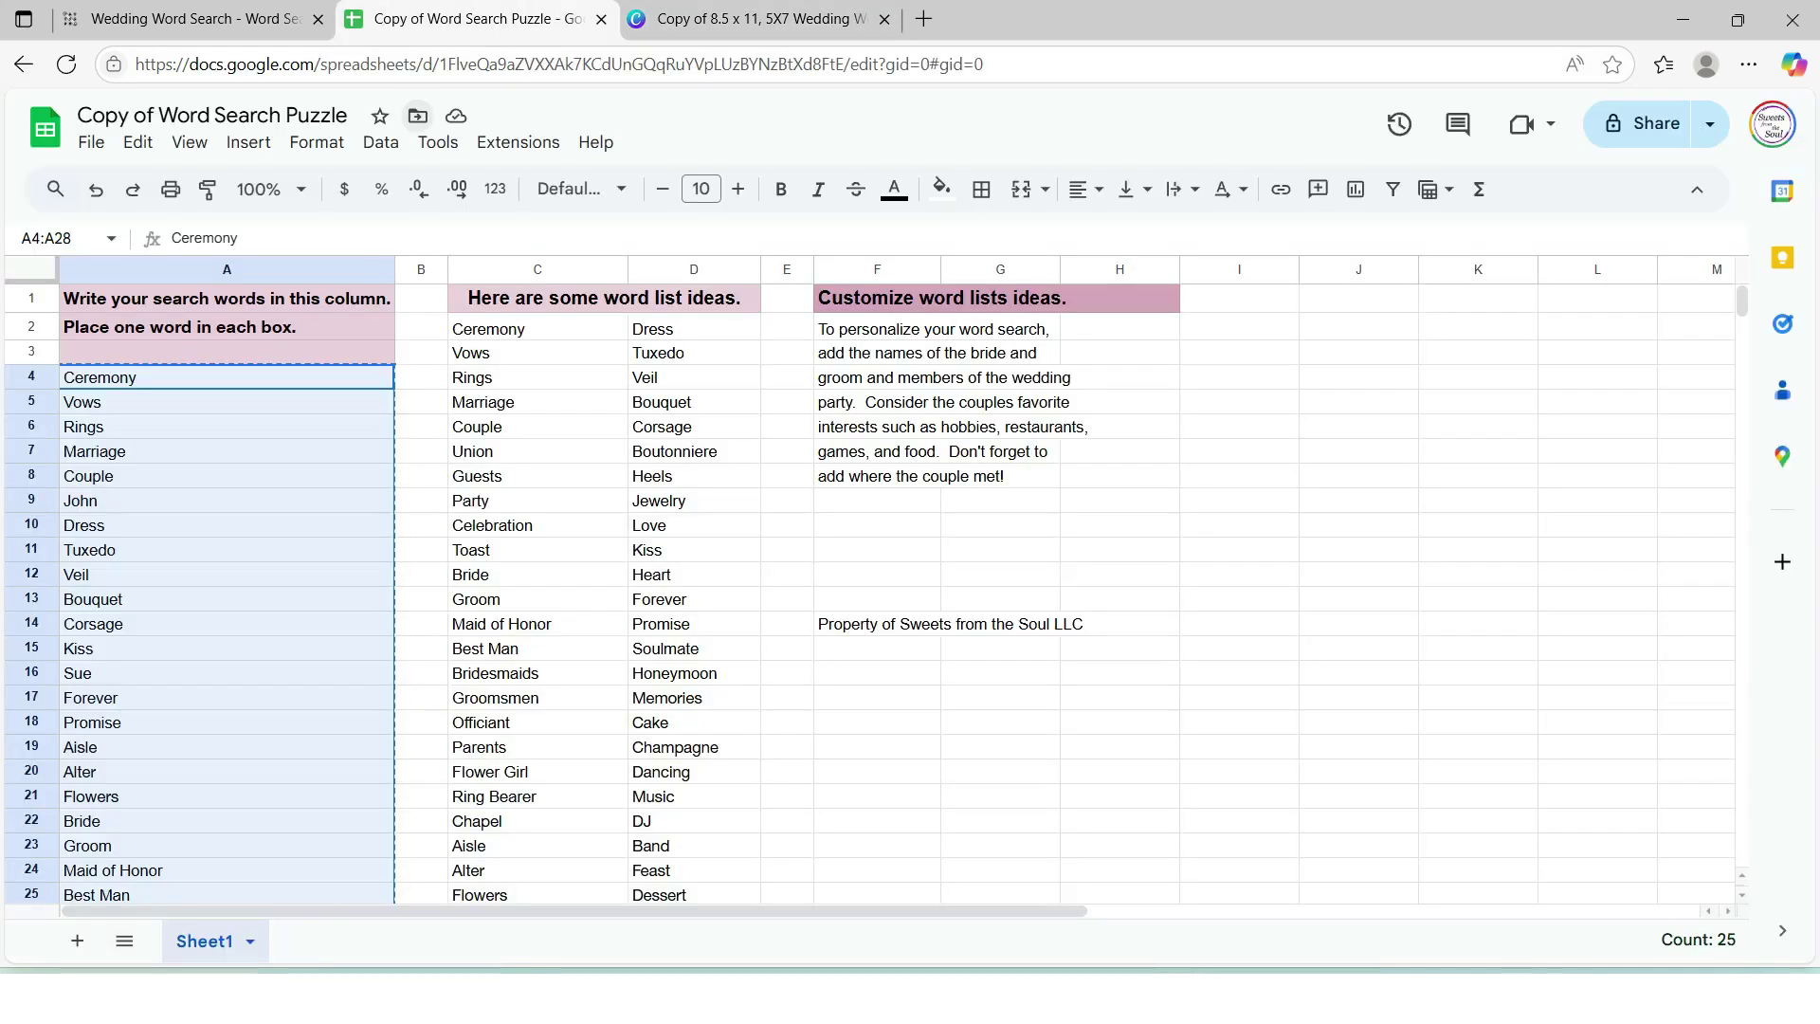
pyautogui.click(227, 377)
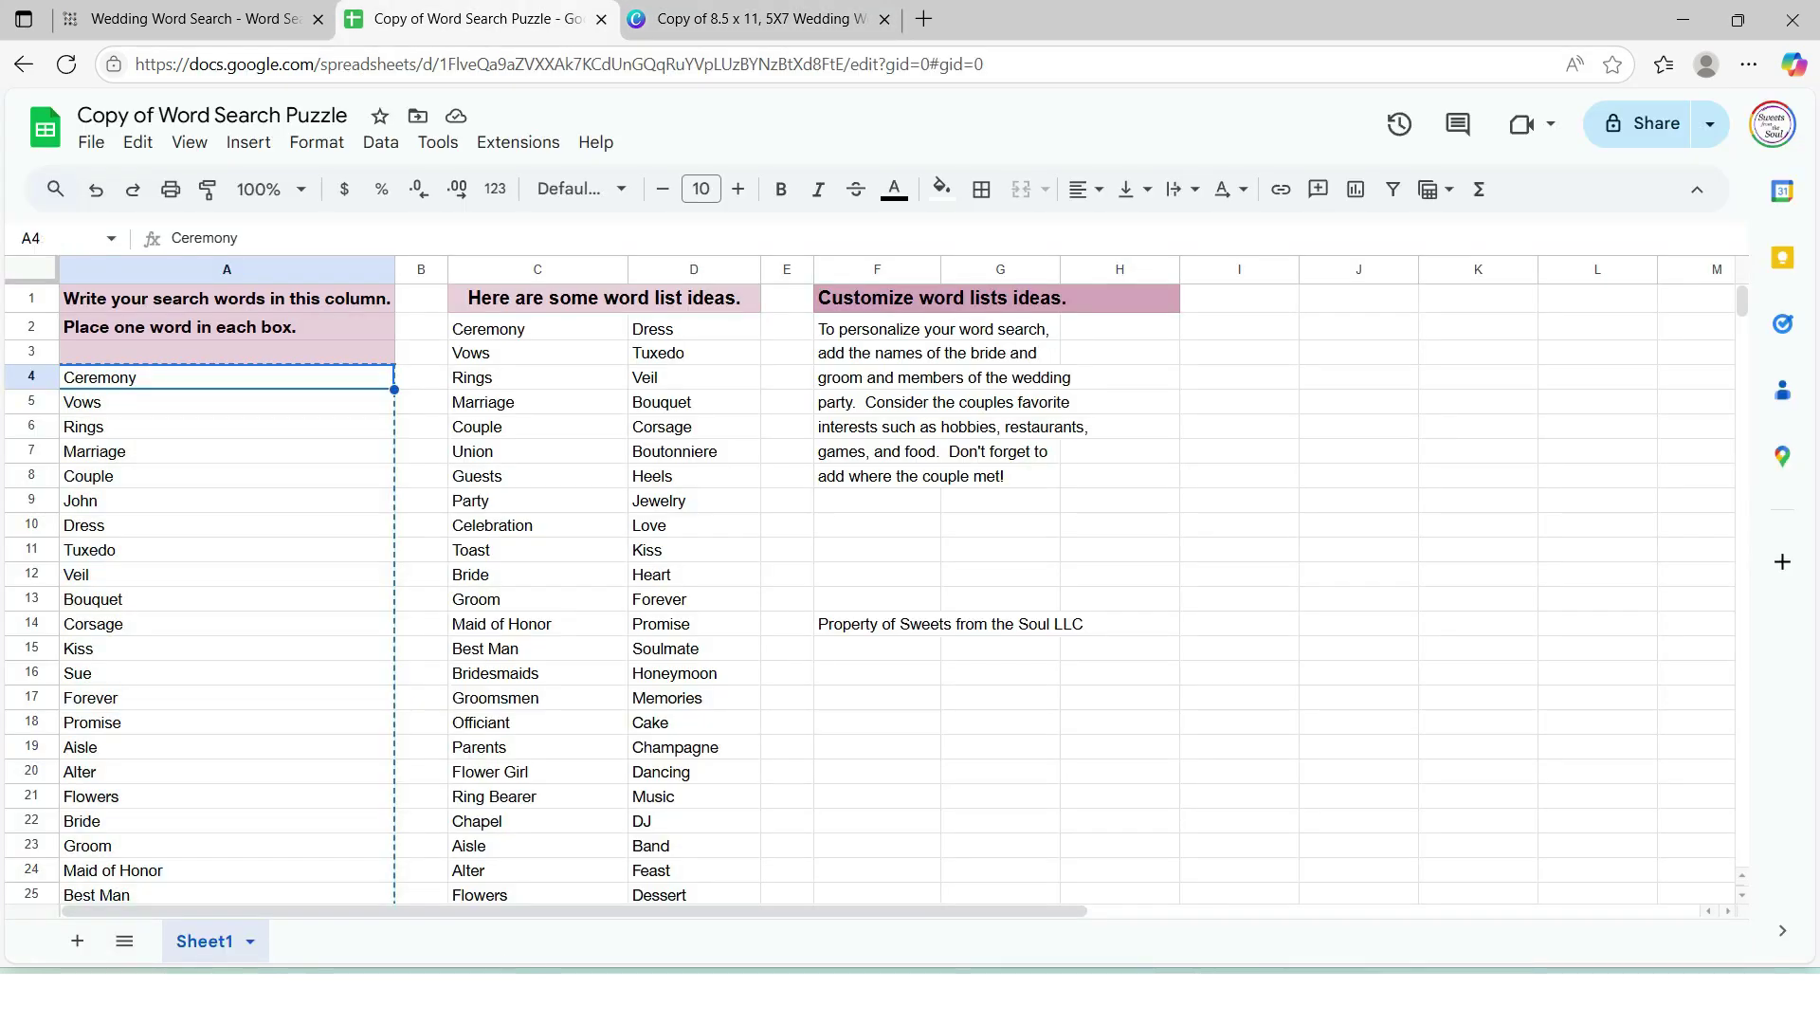
pyautogui.hotkey('shift', 'Down')
pyautogui.hotkey('shift', 'Down')
pyautogui.hotkey('shift', 'Down')
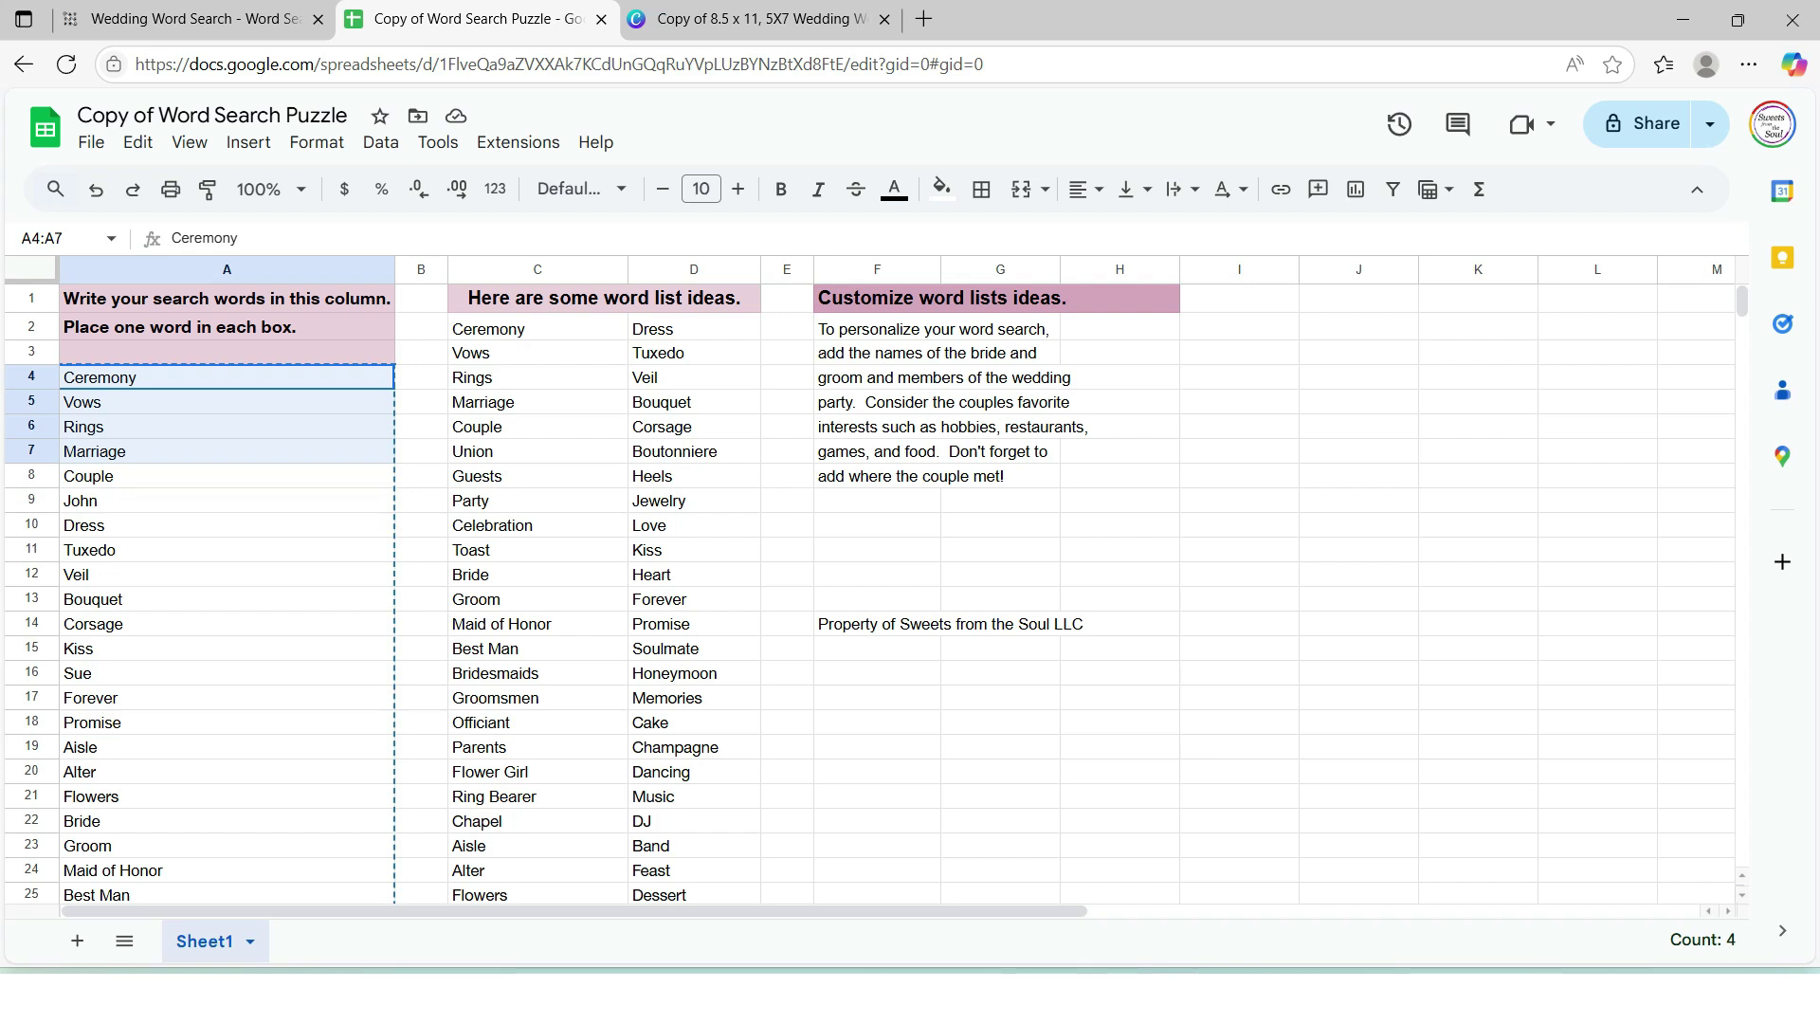
pyautogui.hotkey('shift', 'Down')
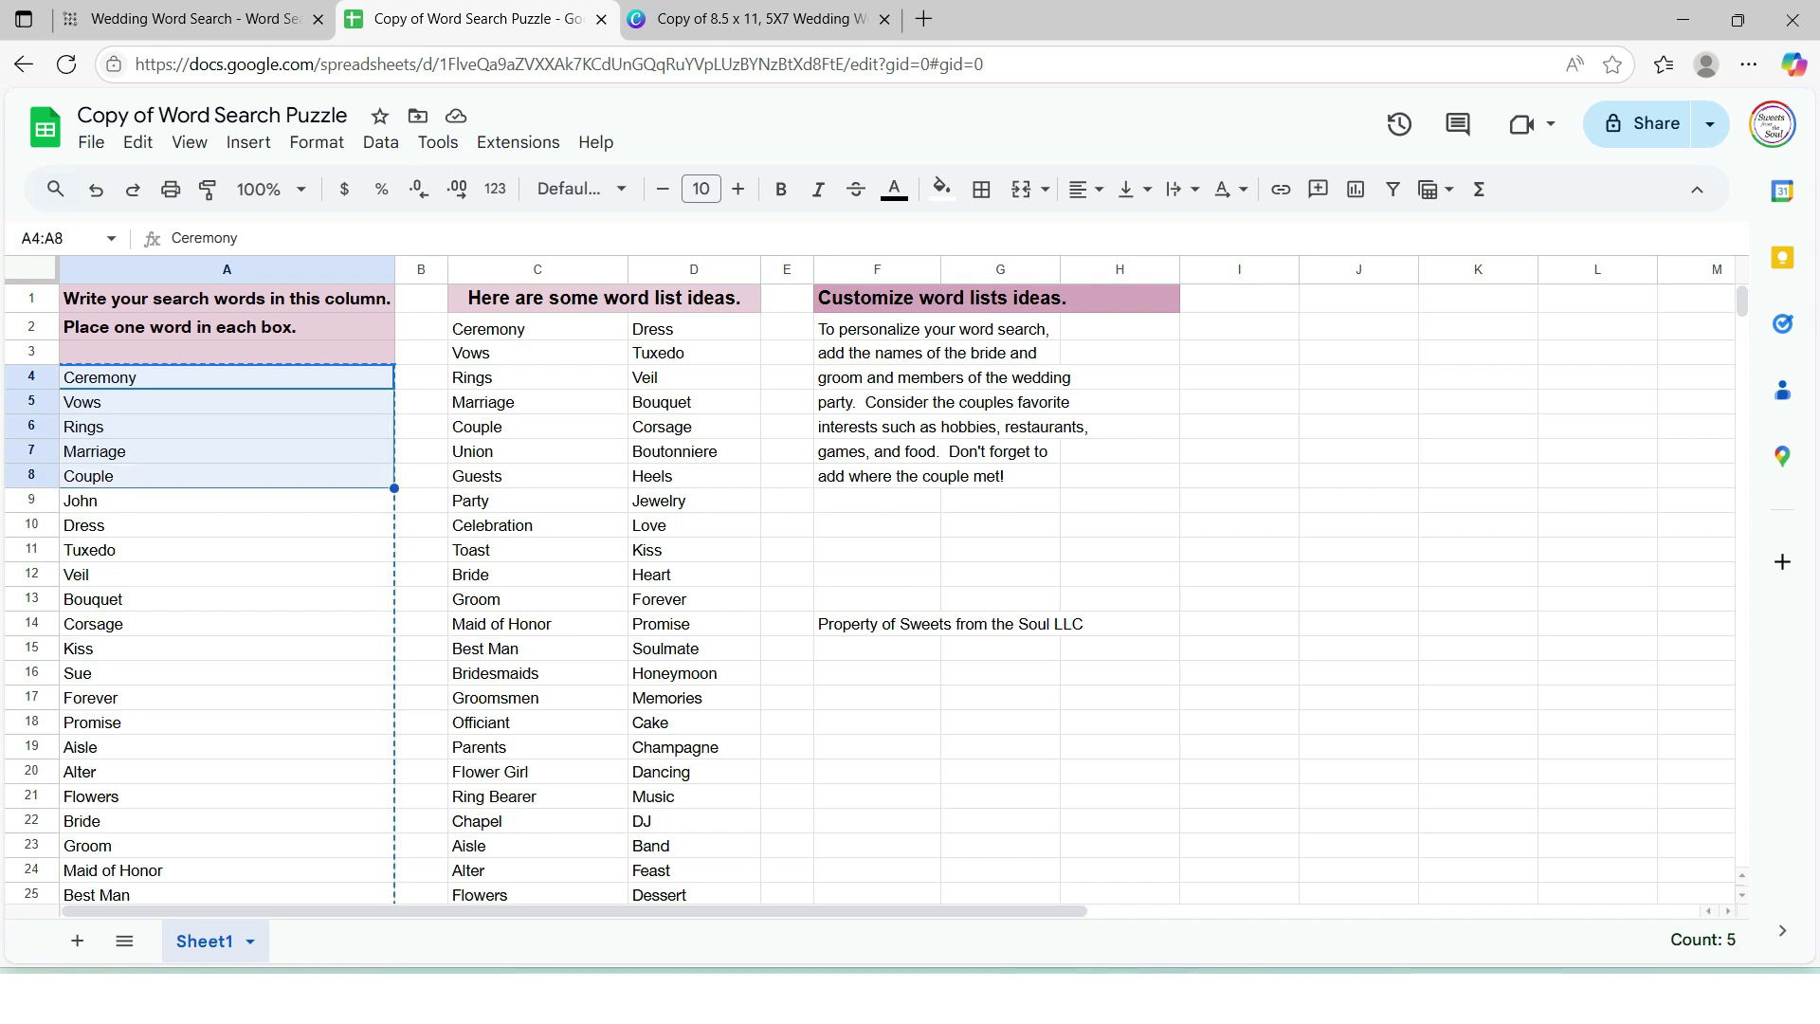
pyautogui.hotkey('shift', 'F10')
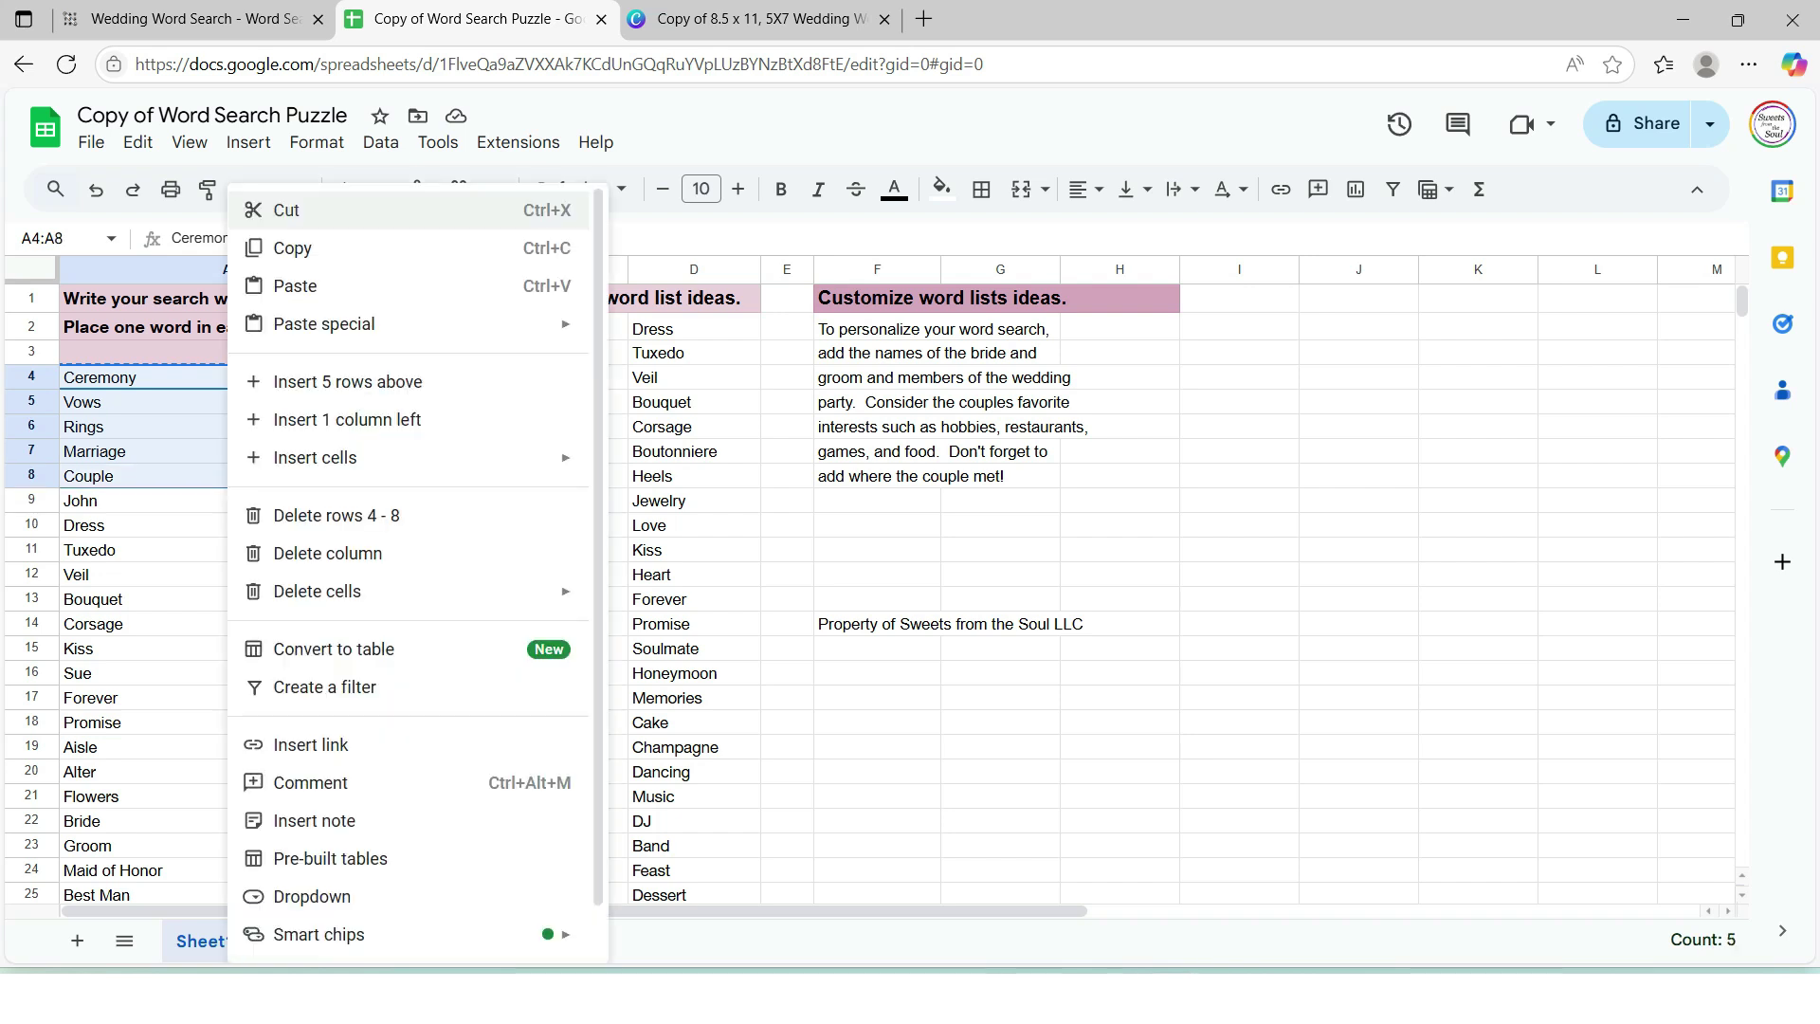
pyautogui.click(293, 249)
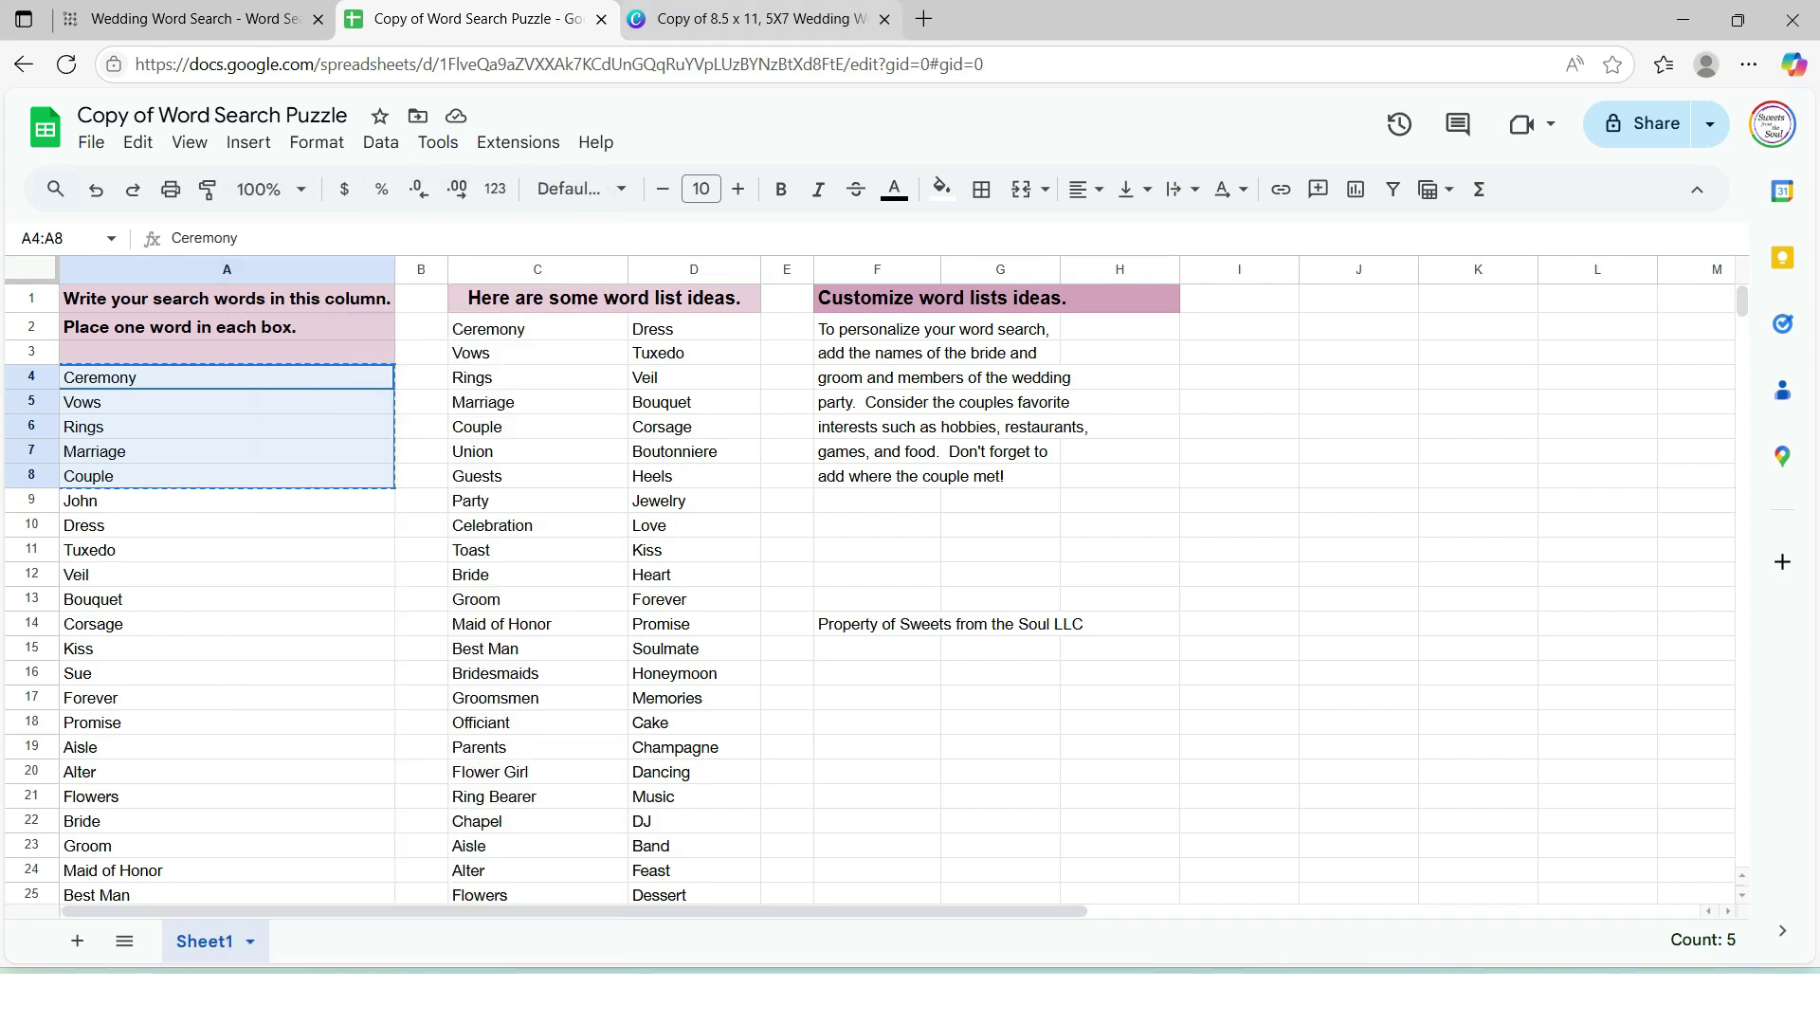
# Return to the Canva design and replace the first word-list column on page 2 with the copied words
pyautogui.hotkey('ctrl', 'Tab')
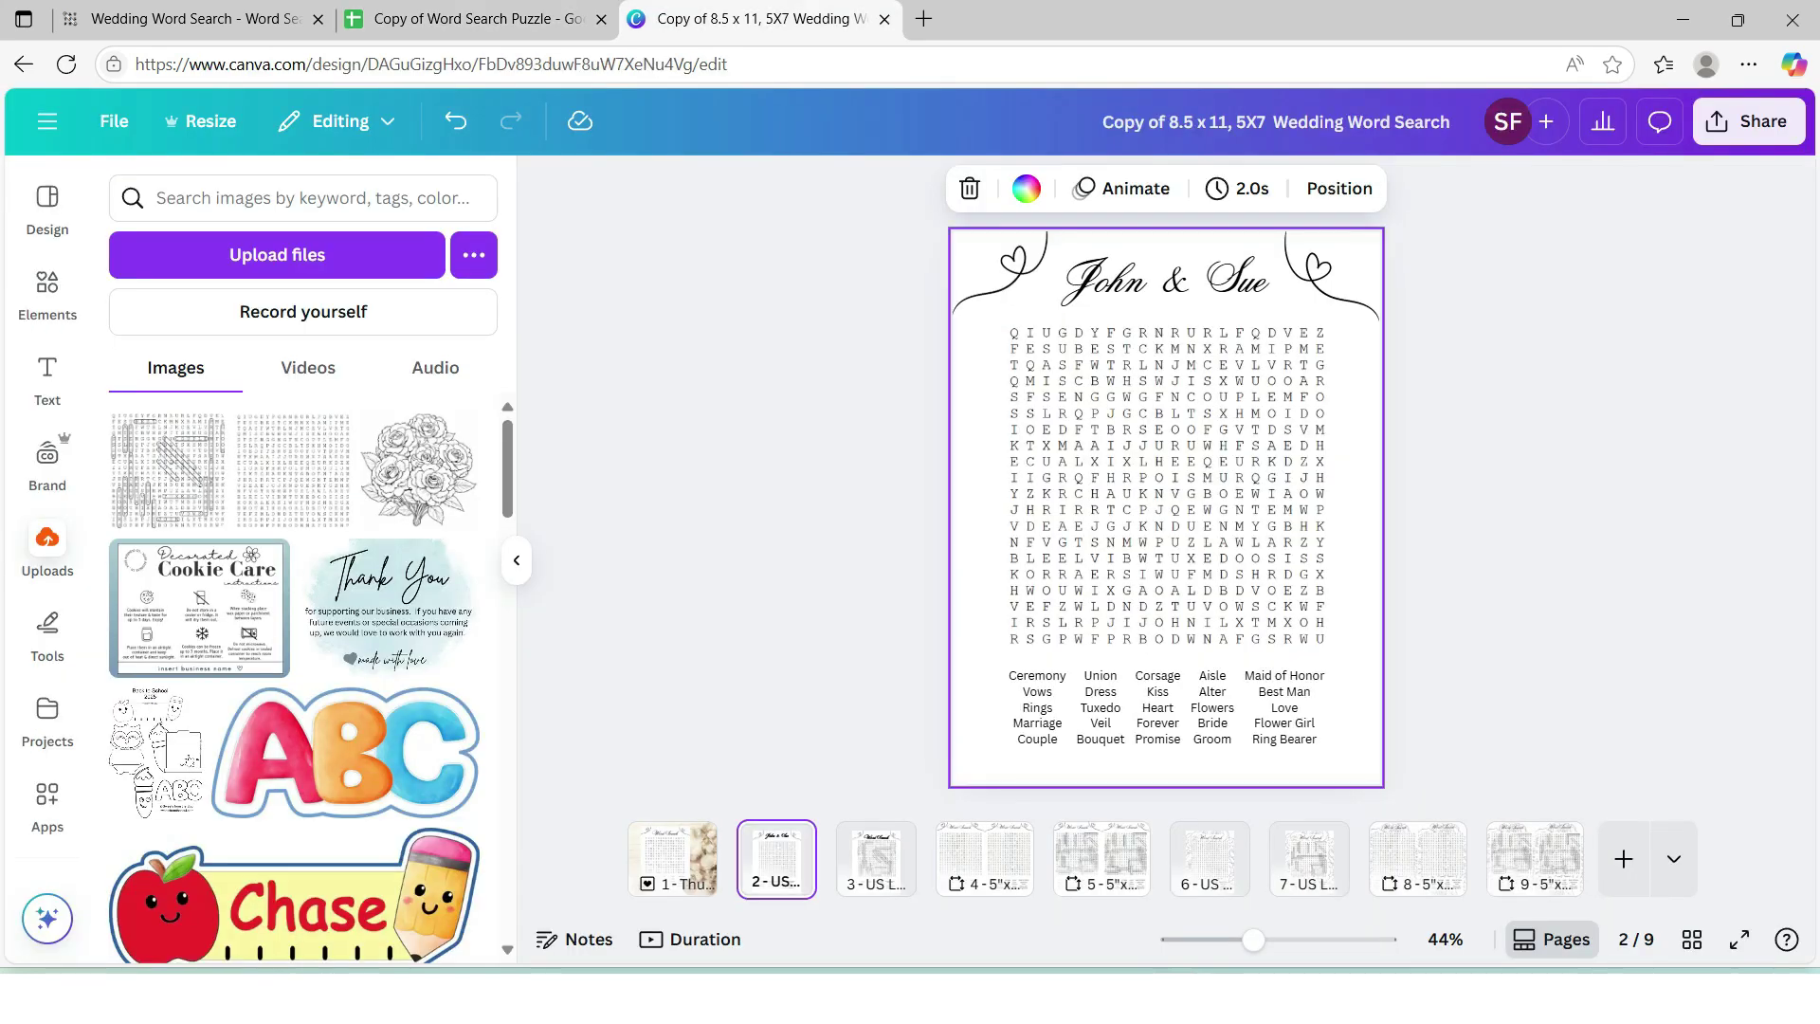
pyautogui.click(1037, 708)
pyautogui.click(1037, 708)
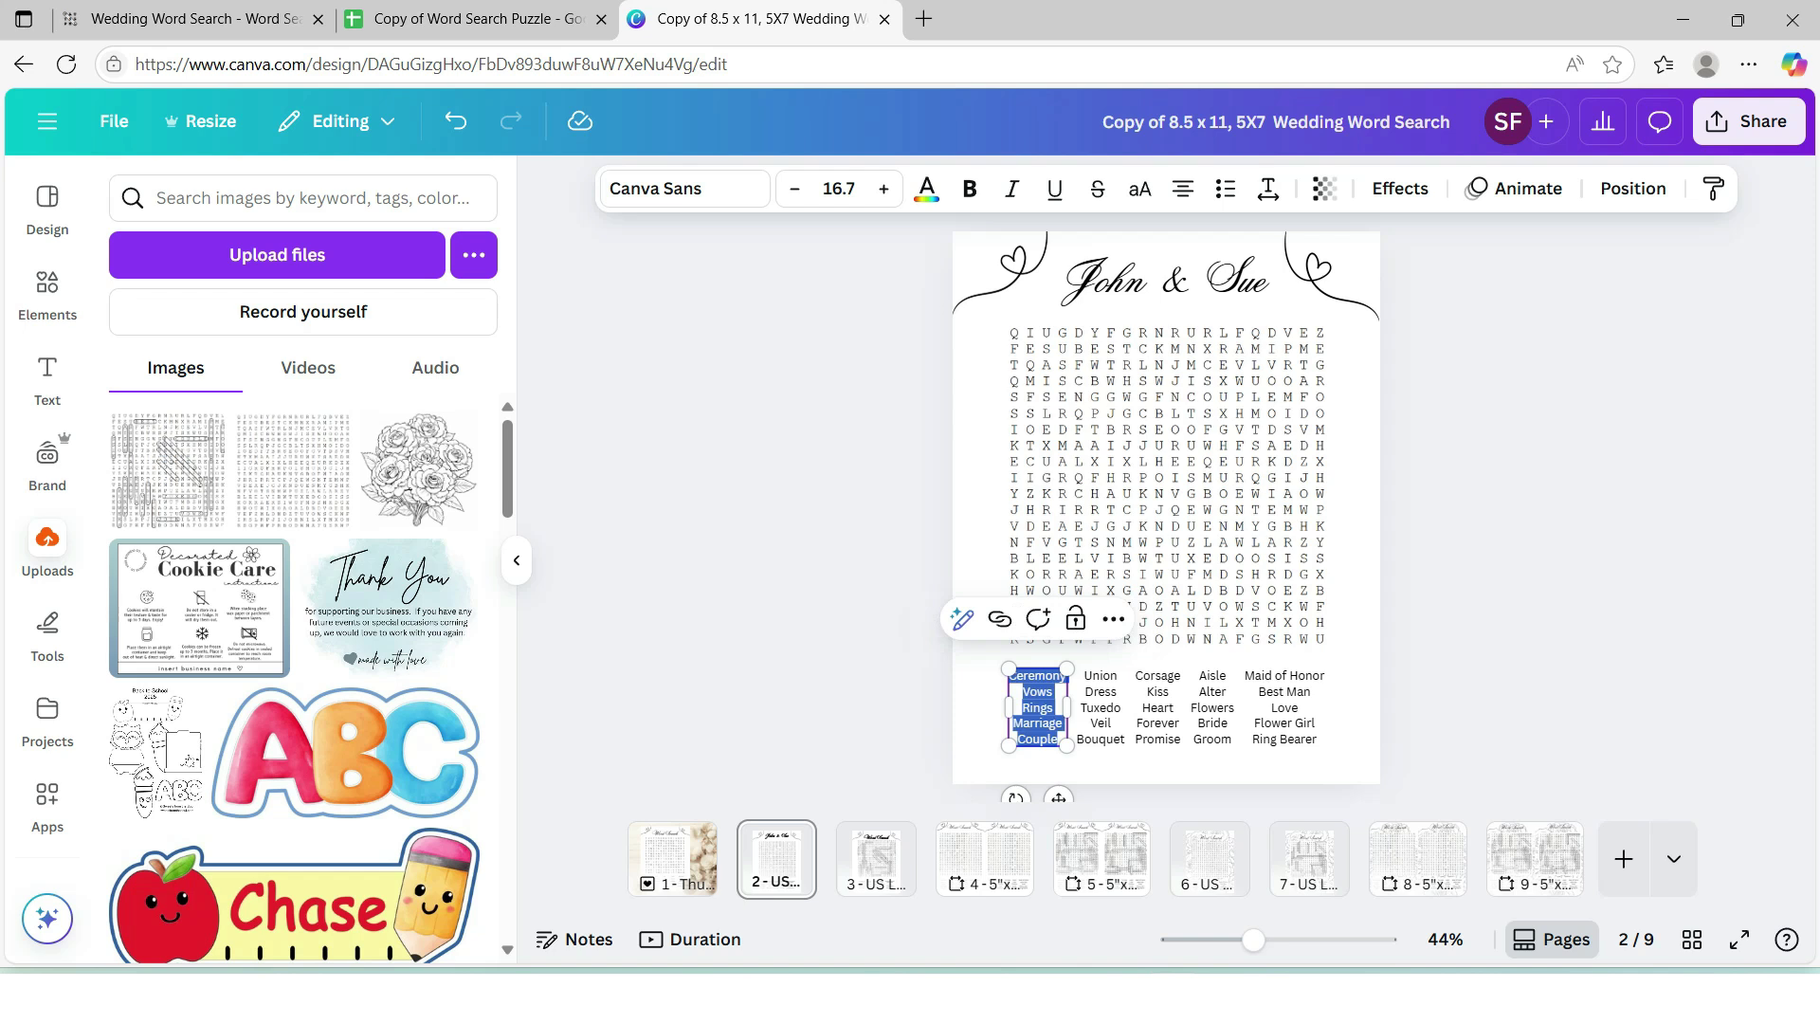
pyautogui.hotkey('ctrl', 'v')
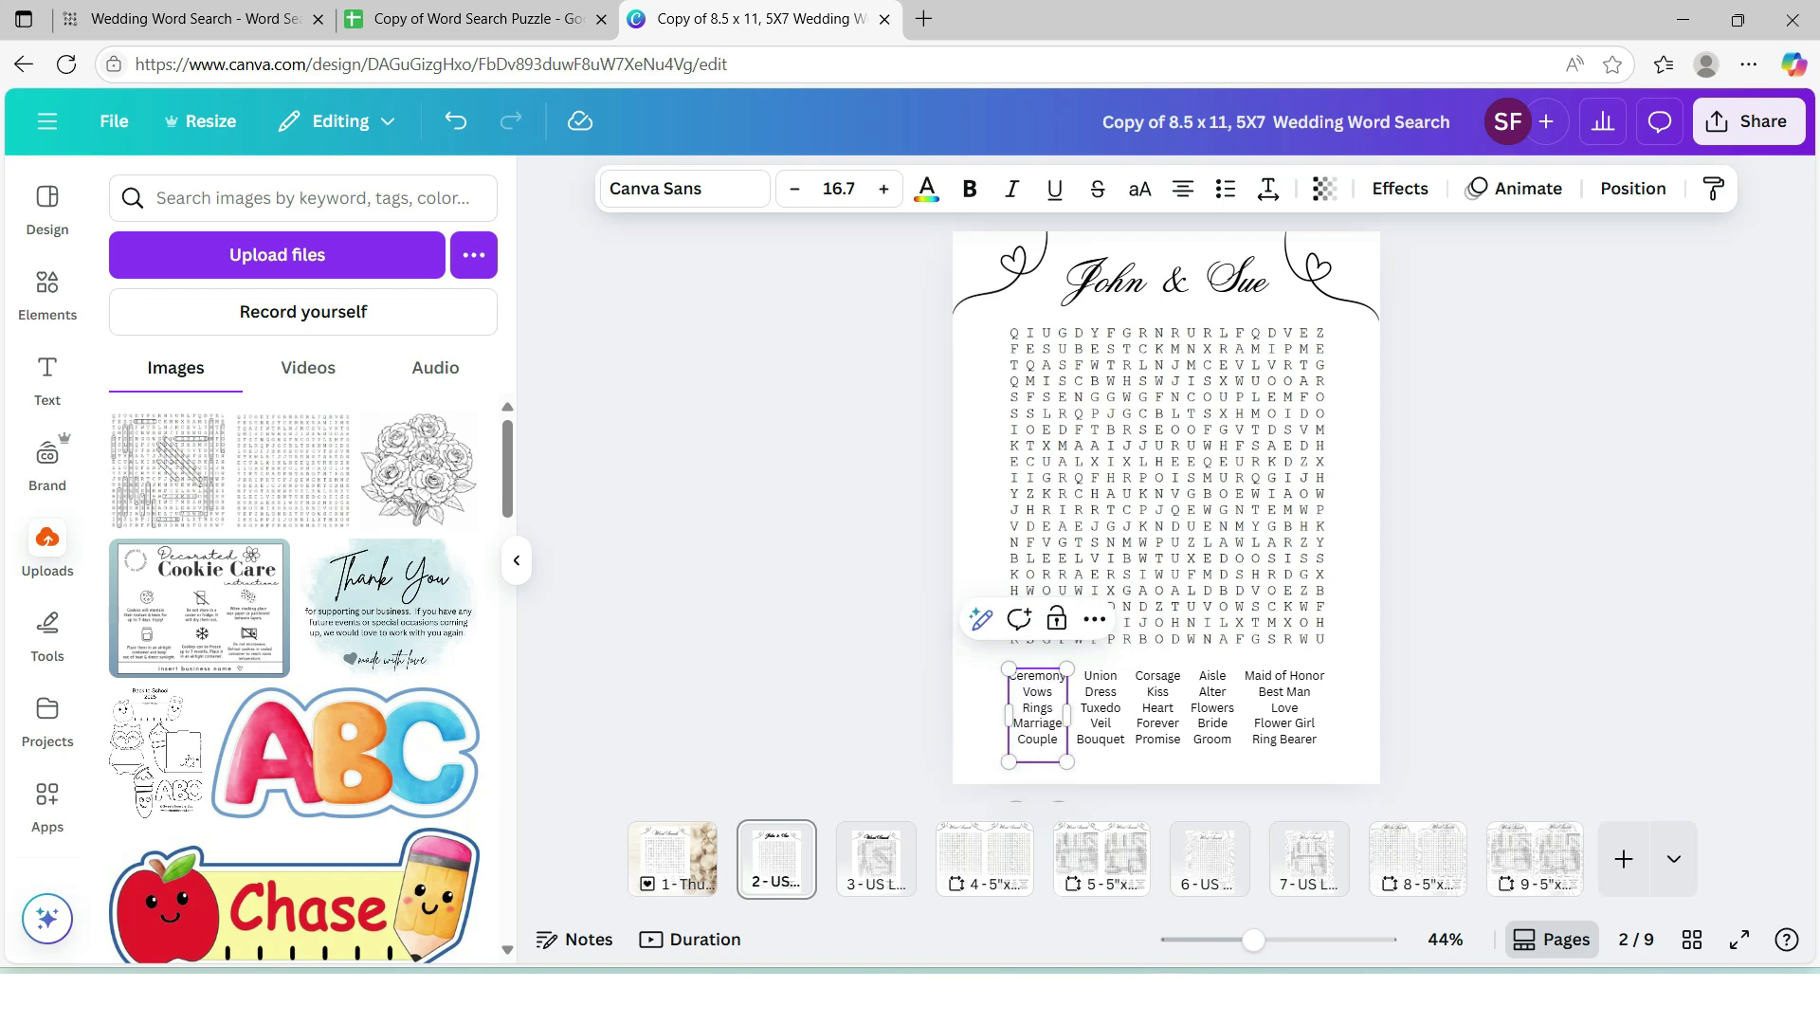
pyautogui.press('Escape')
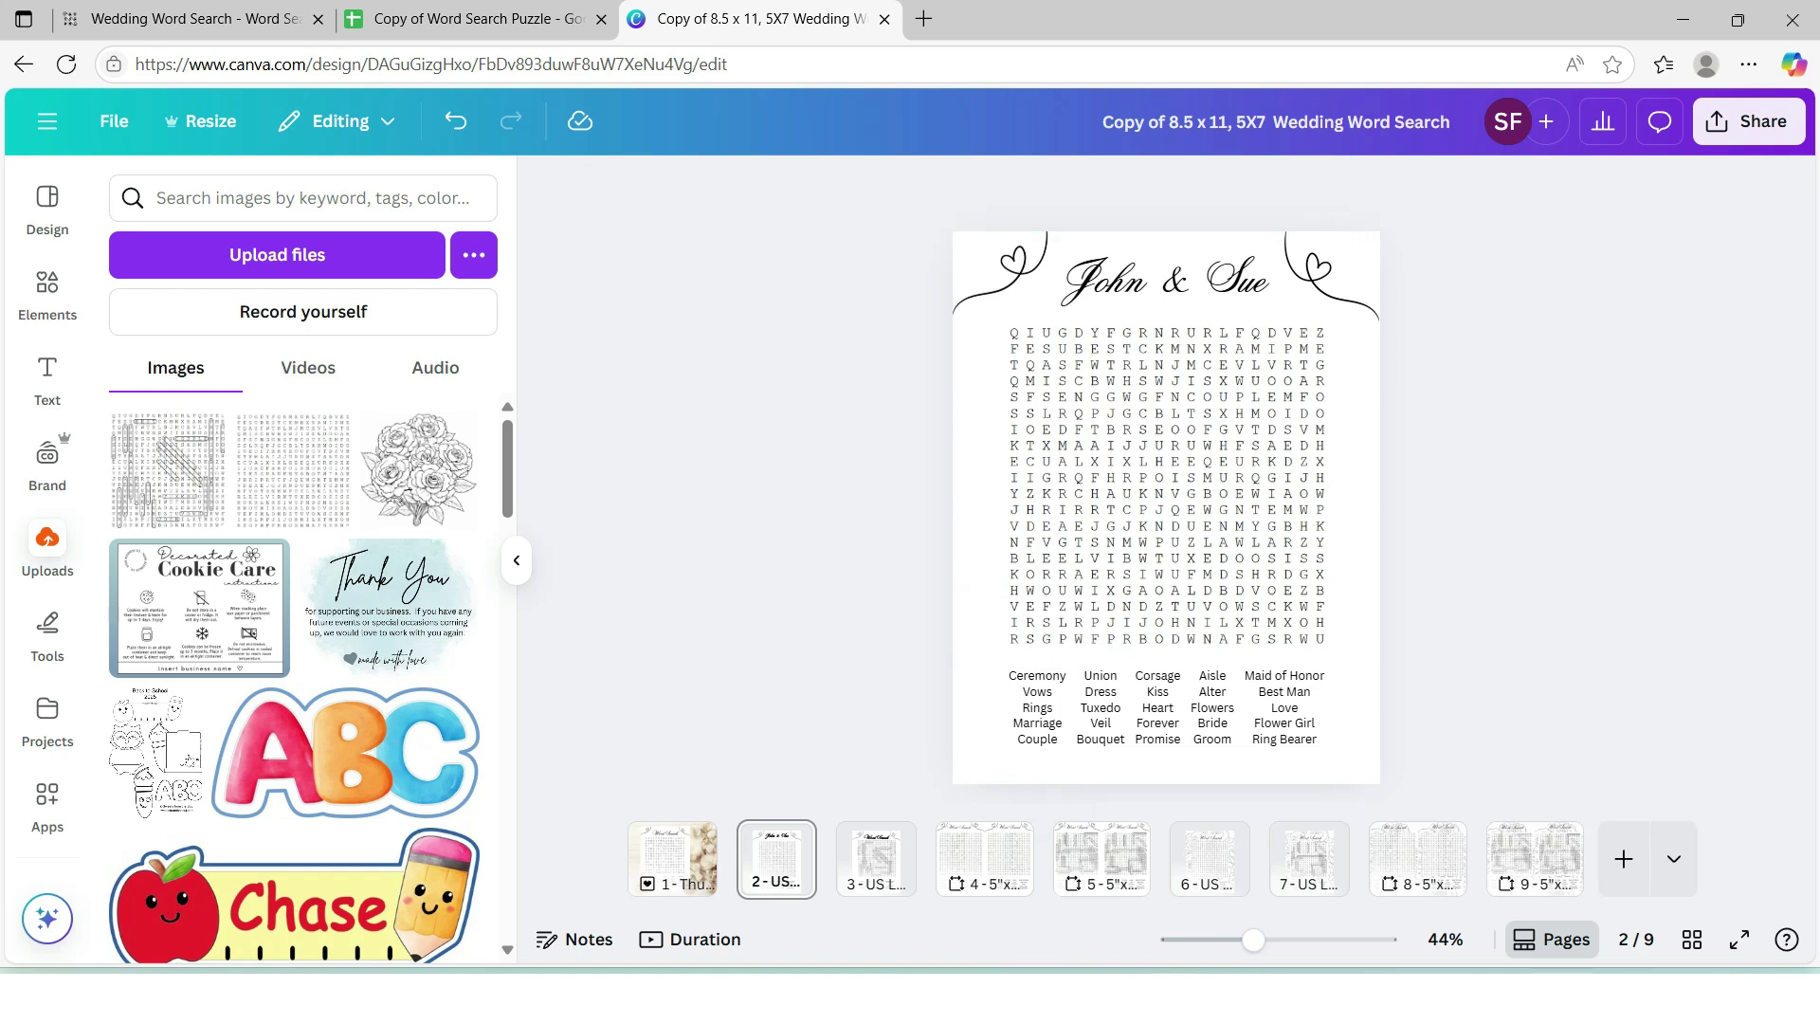
# Switch to the Word Search Puzzle spreadsheet and copy the next five words, A9:A13, ending with Bouquet
pyautogui.click(455, 19)
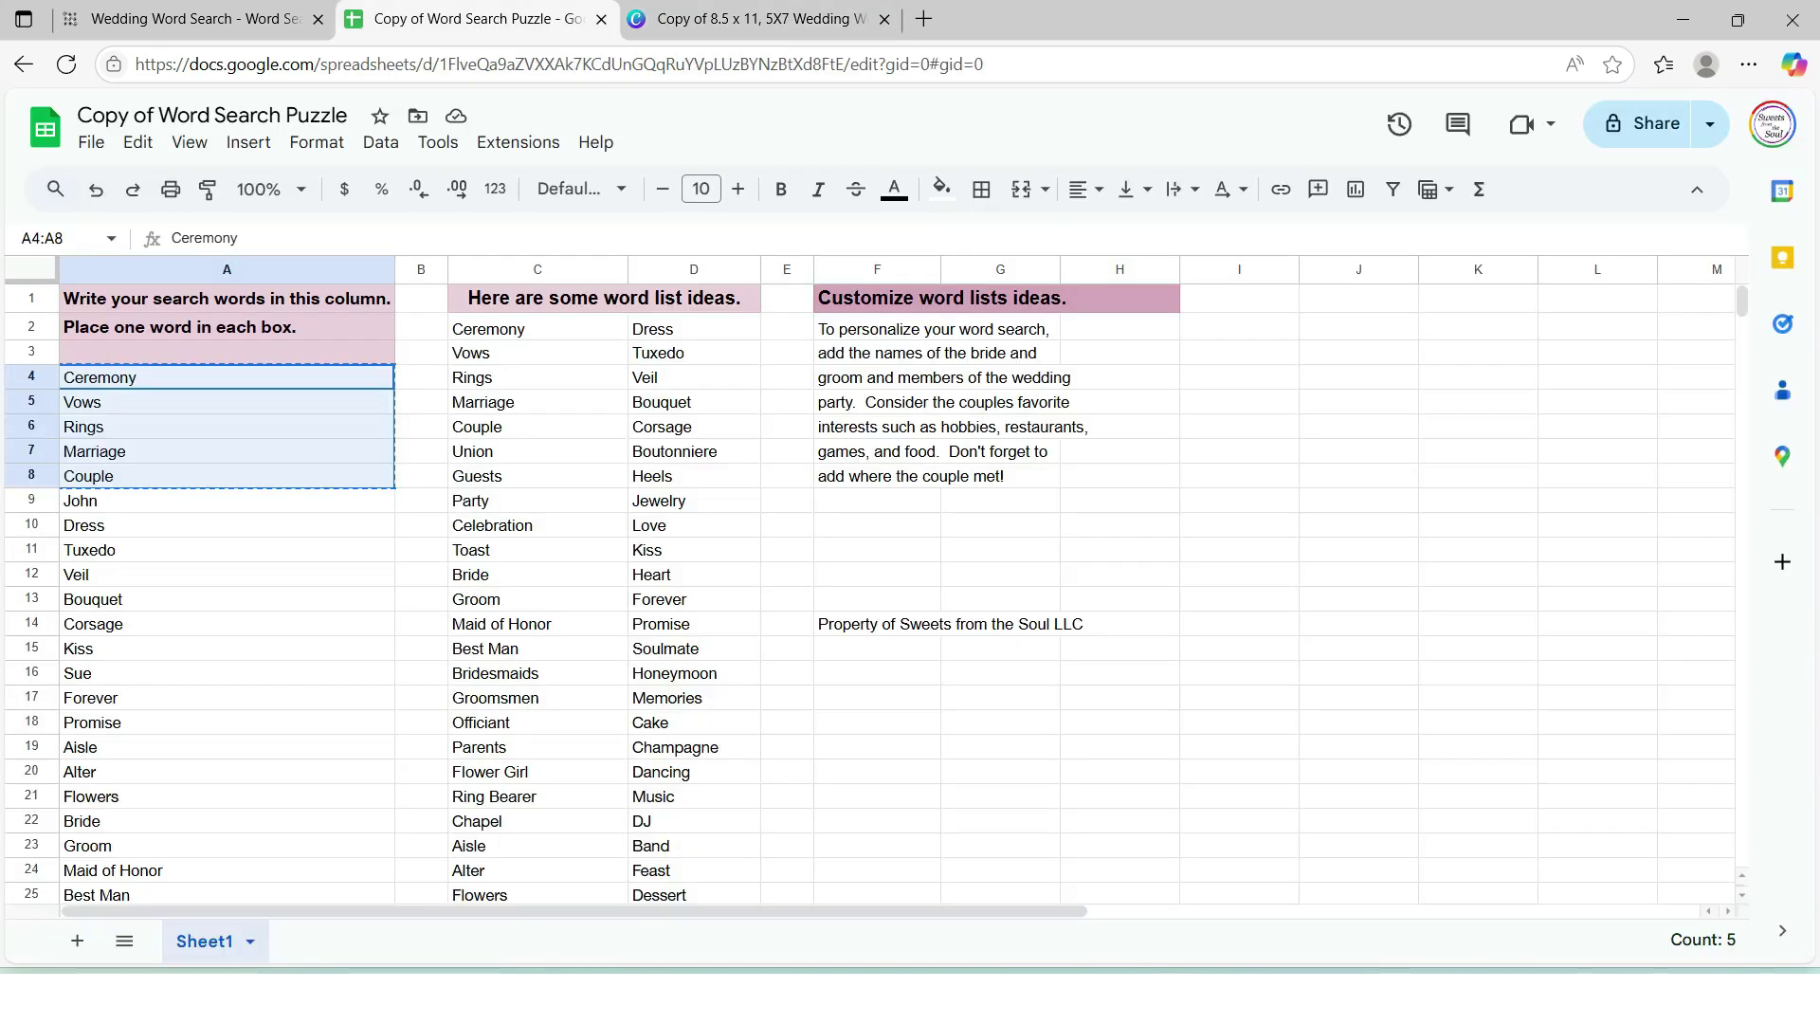
pyautogui.click(227, 501)
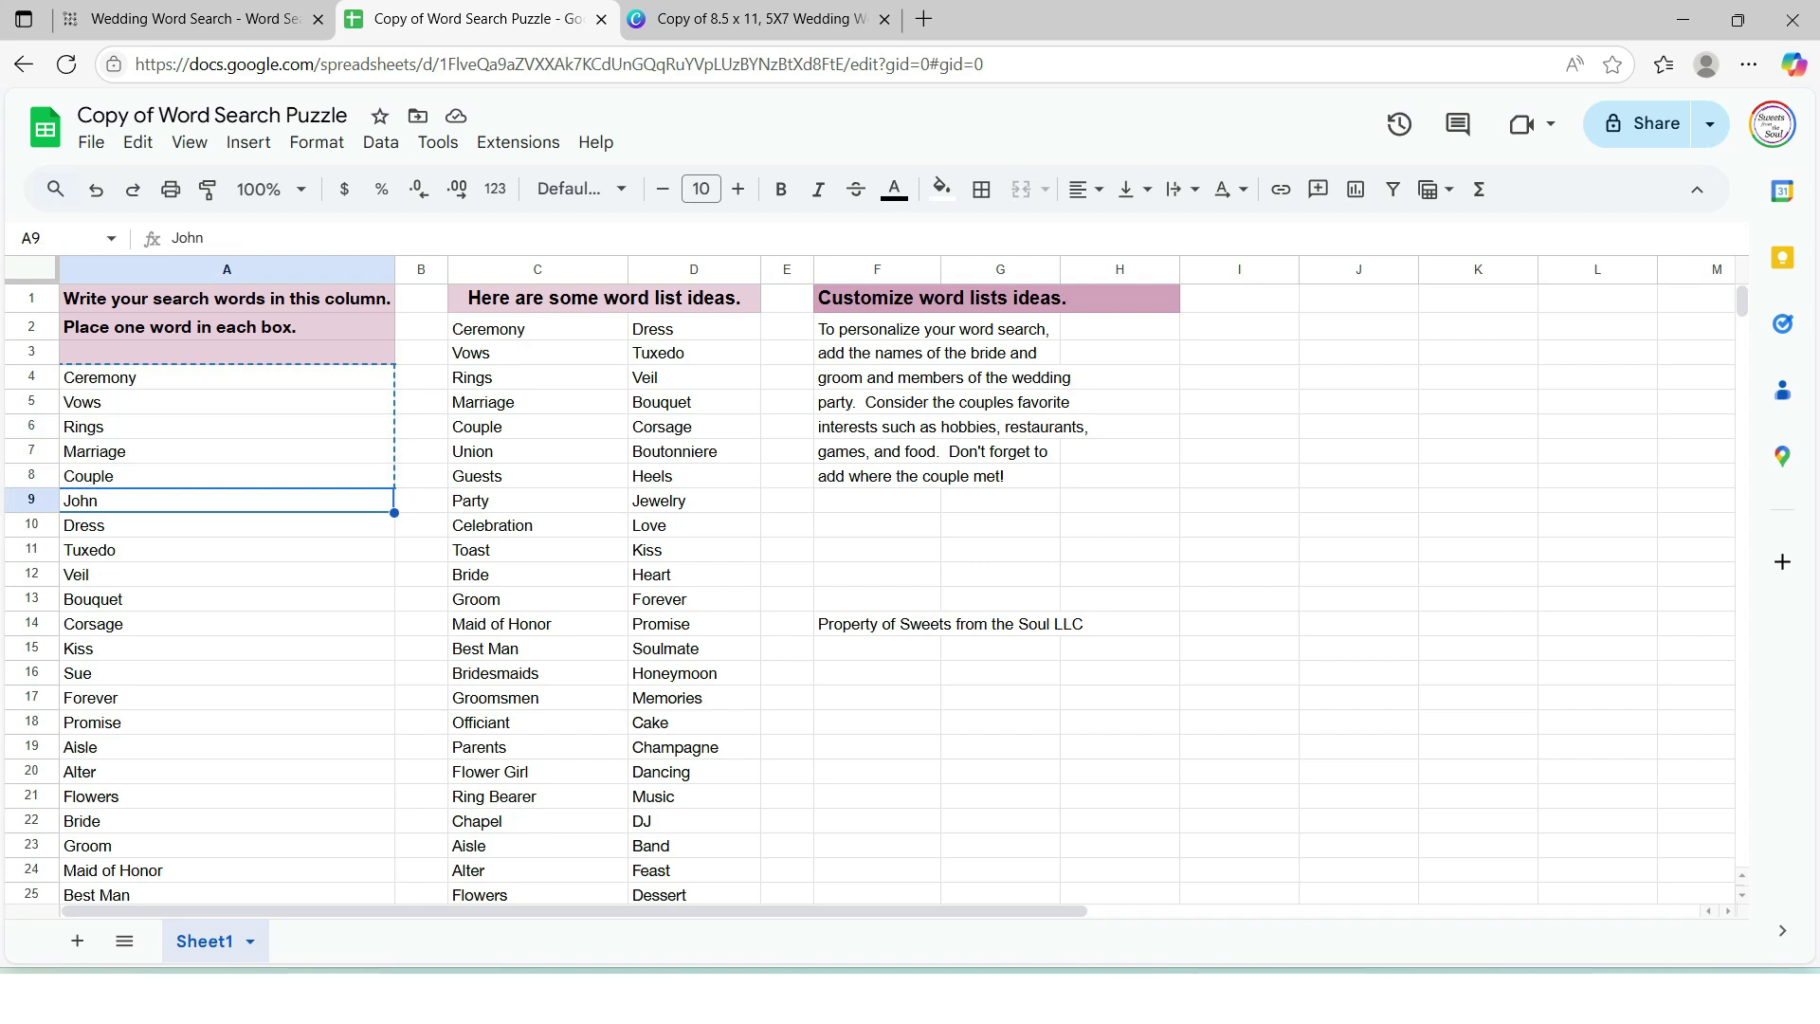
pyautogui.hotkey('shift', 'Down')
pyautogui.hotkey('shift', 'Down')
pyautogui.hotkey('shift', 'Down')
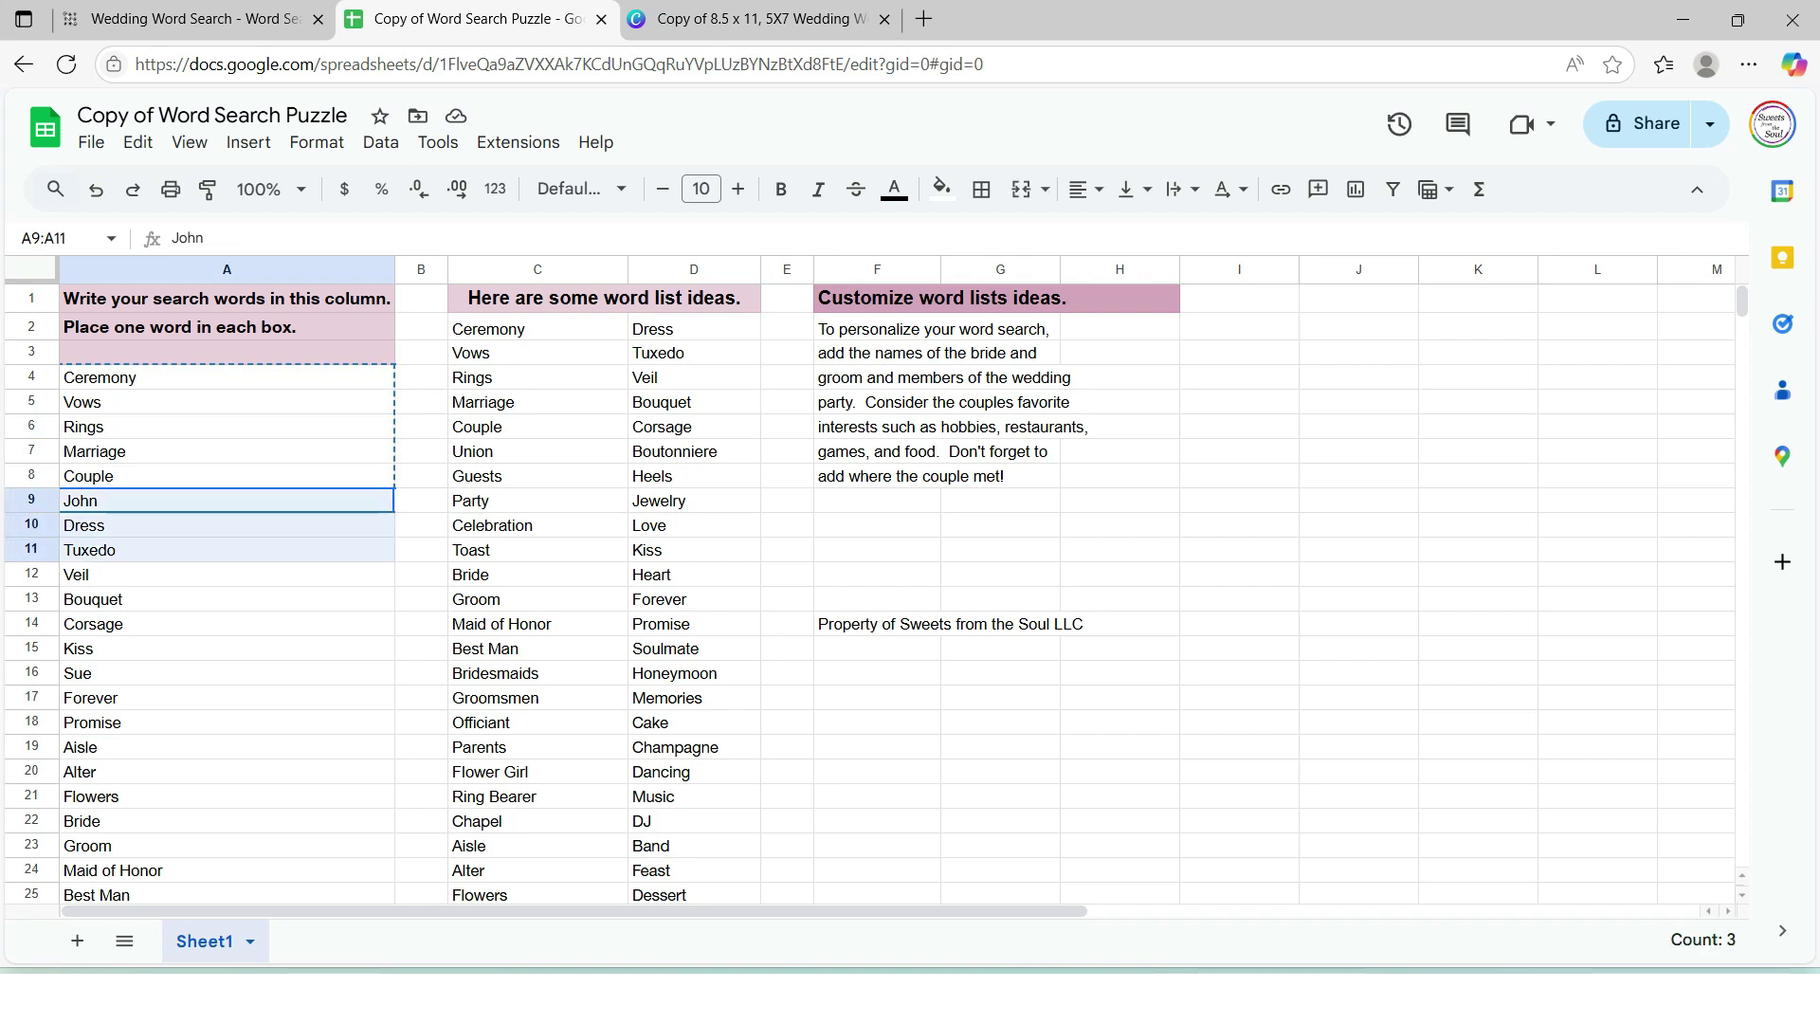
pyautogui.hotkey('shift', 'Down')
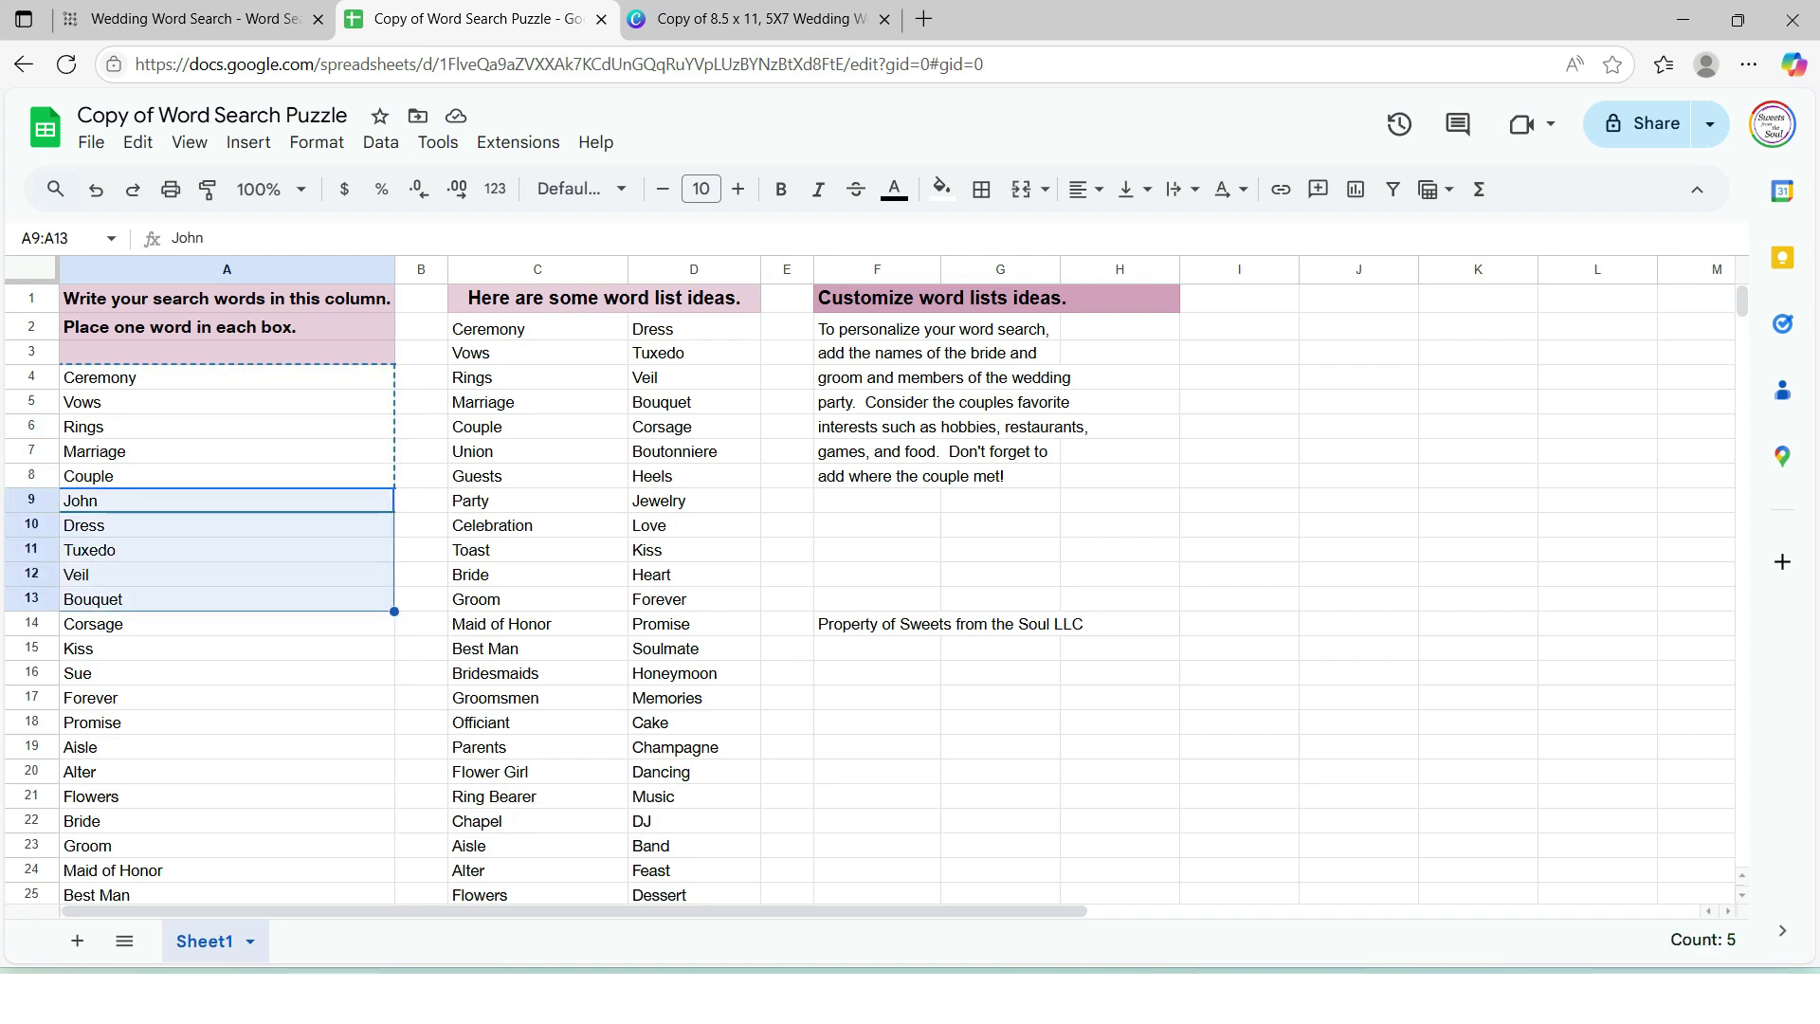
pyautogui.rightClick(200, 554)
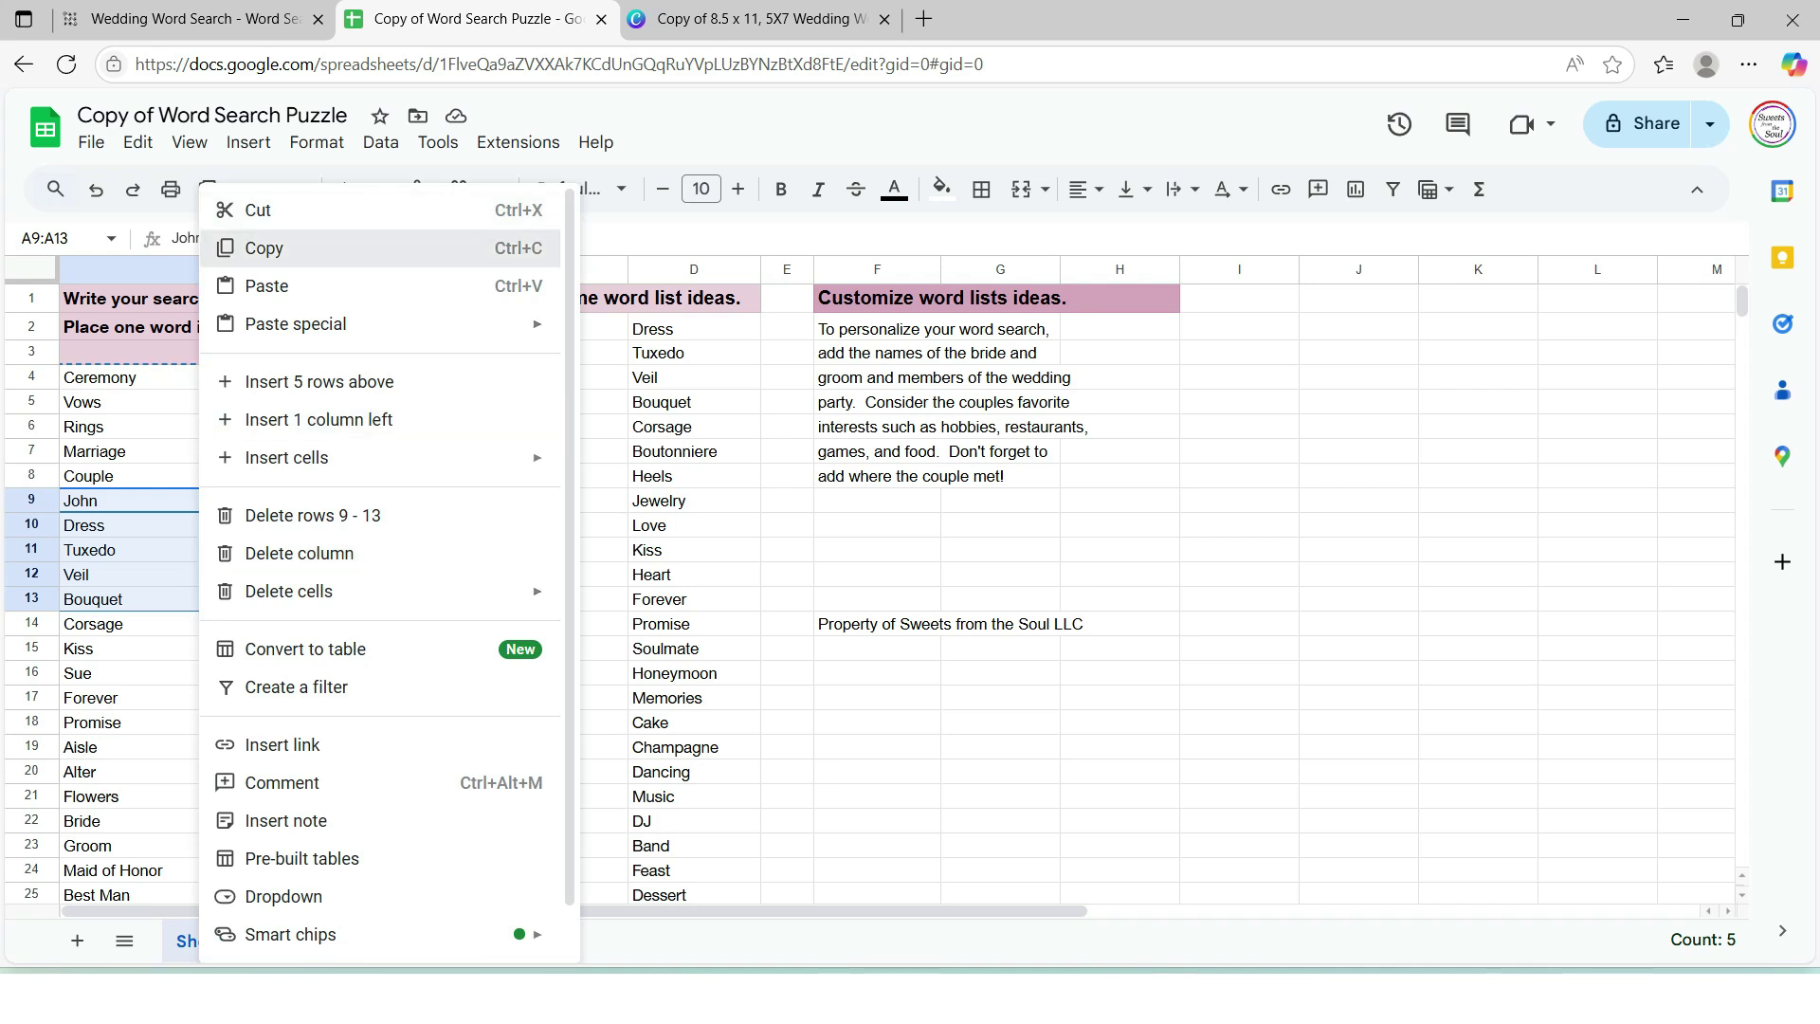
pyautogui.click(263, 247)
# Replace page 2's second word-list column in the Canva design with the copied words and return to the Word Search Puzzle spreadsheet
pyautogui.click(749, 19)
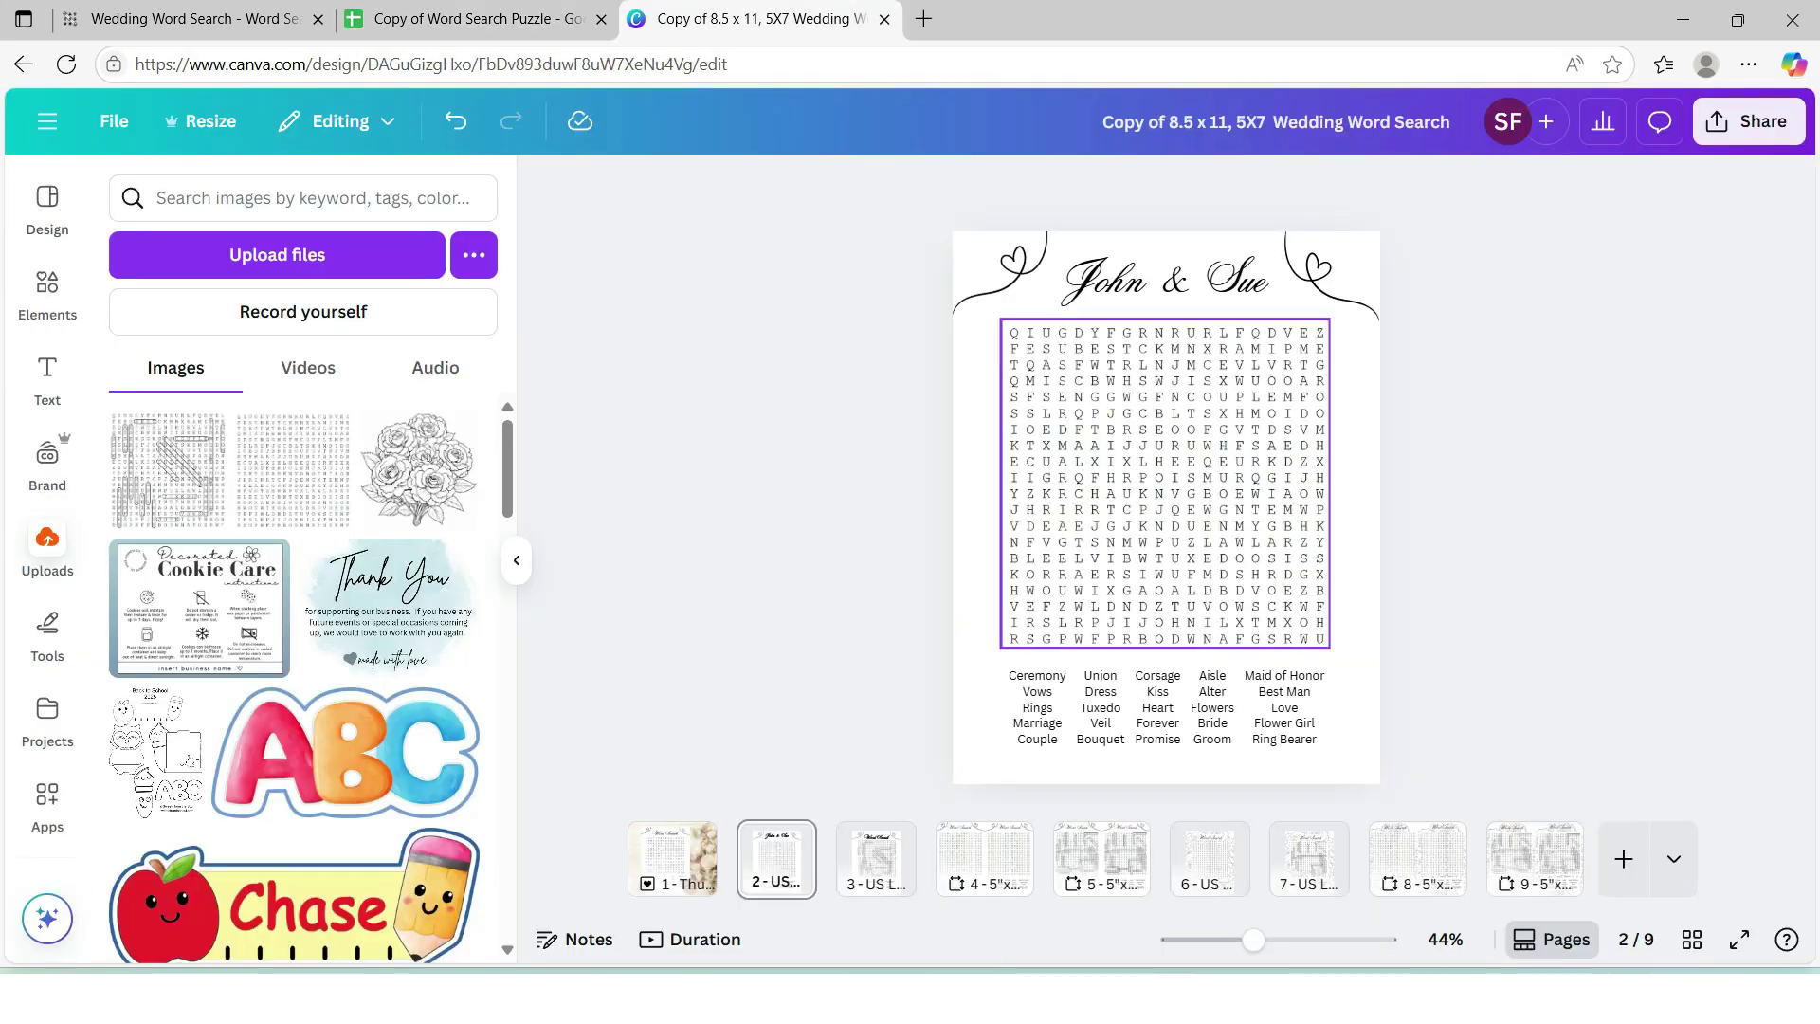
pyautogui.click(1100, 706)
pyautogui.click(1101, 706)
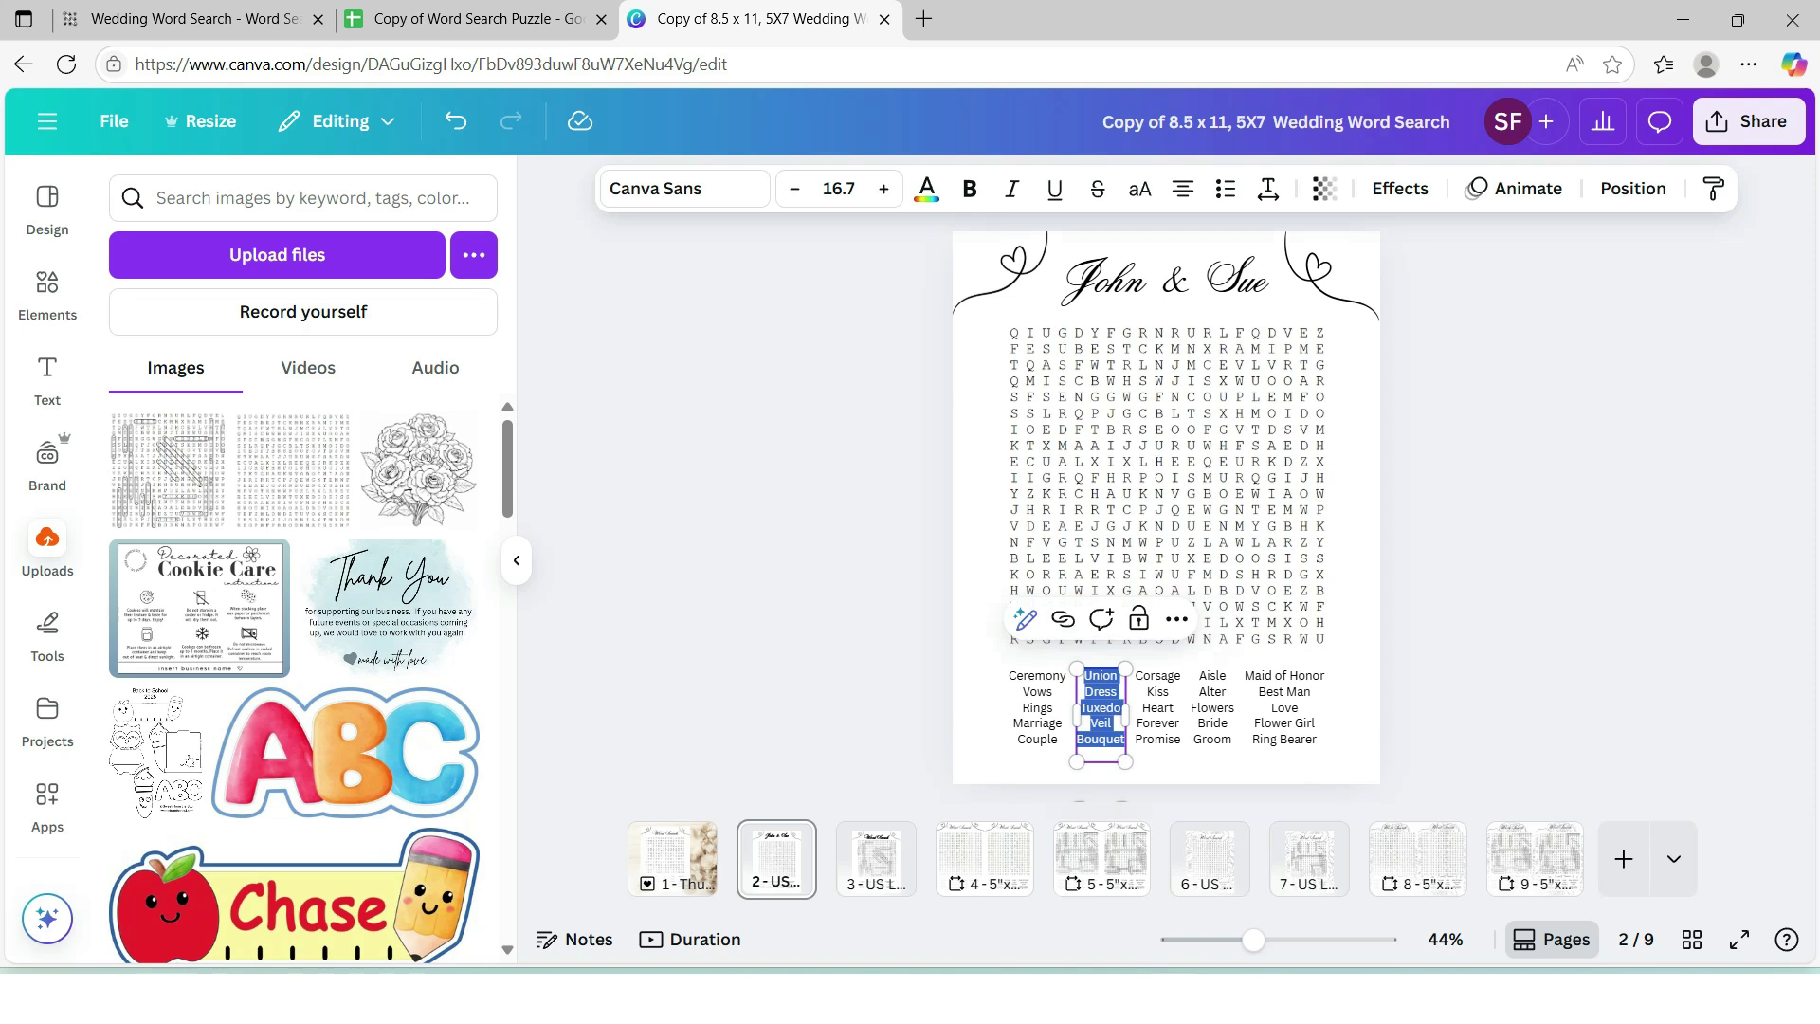
pyautogui.hotkey('ctrl', 'v')
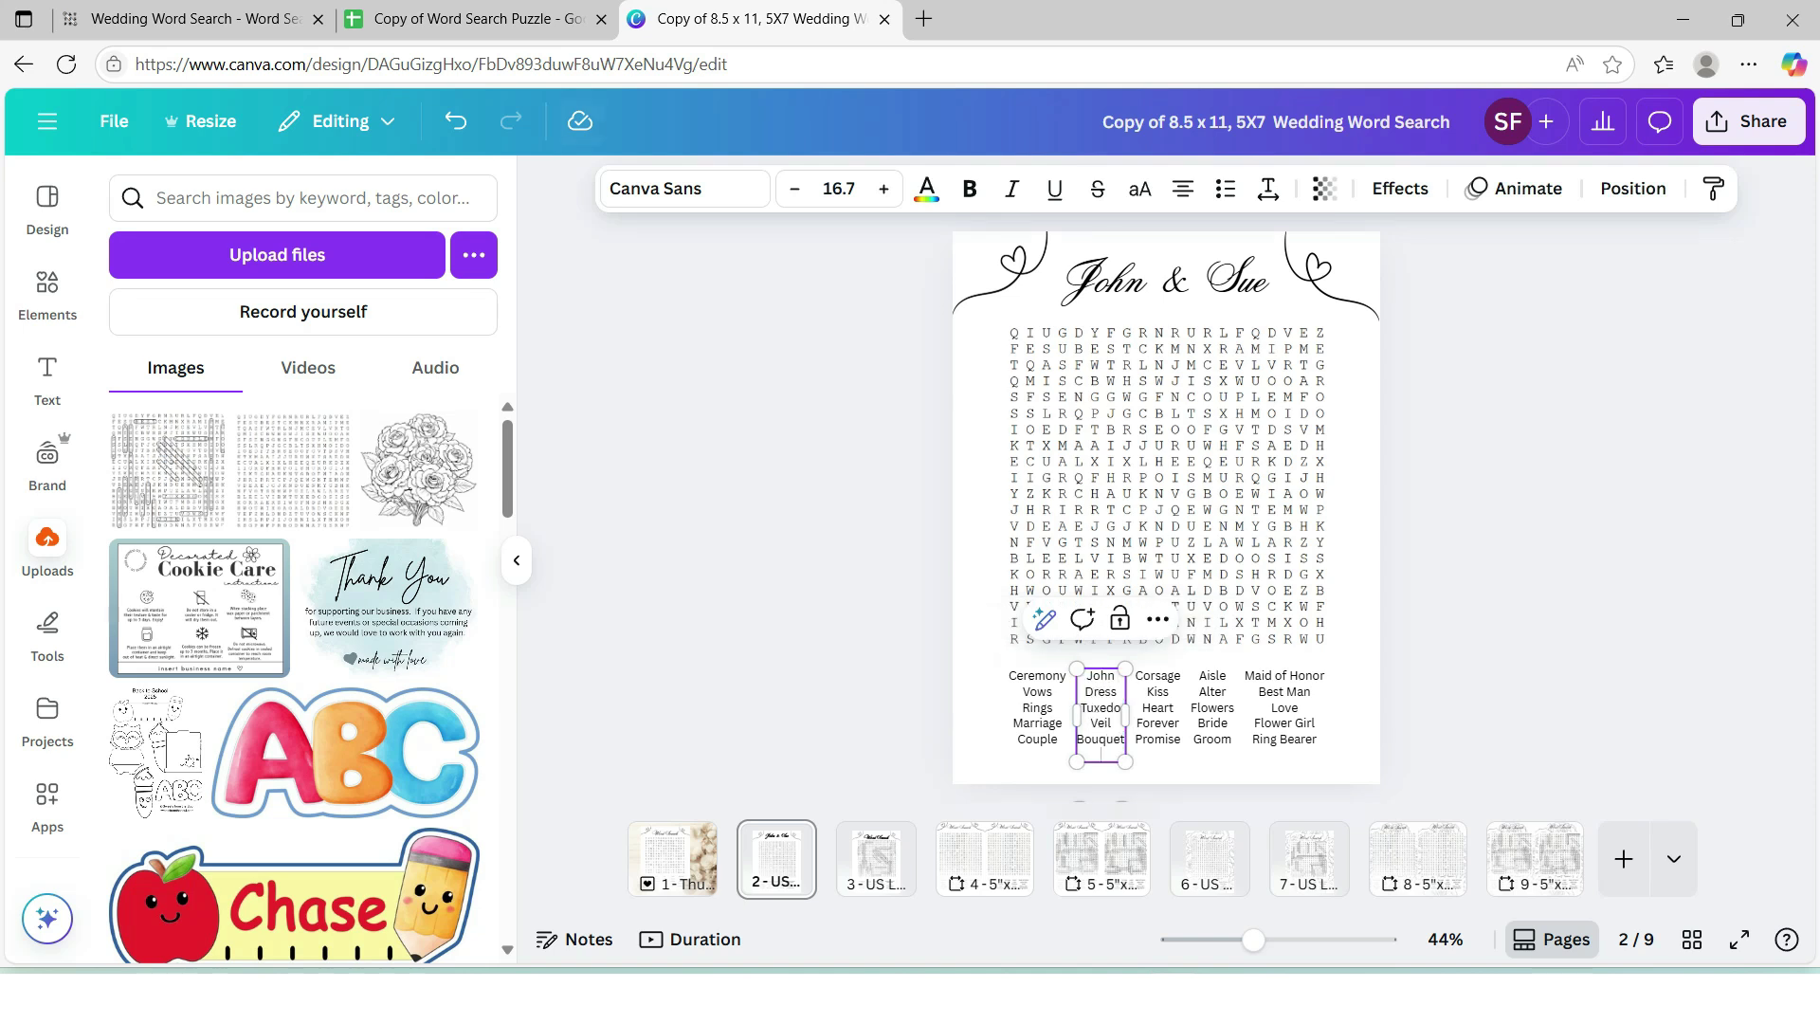
pyautogui.click(465, 19)
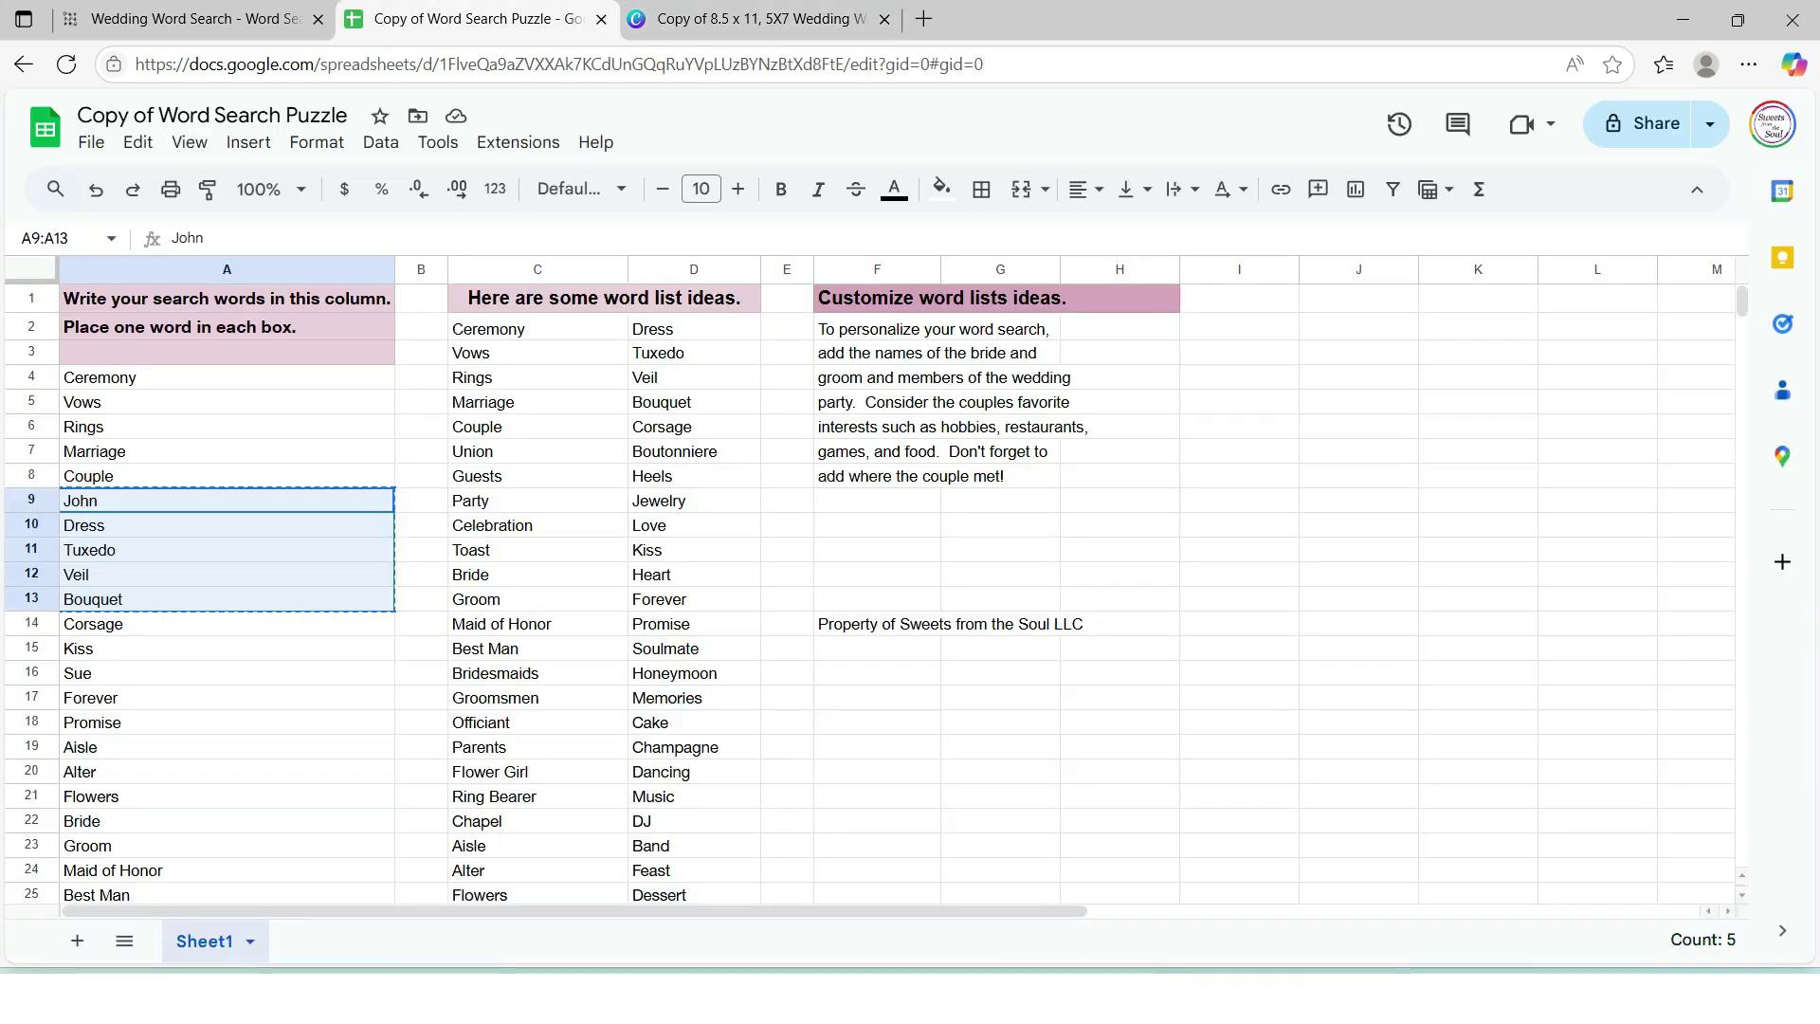
# Copy the words in A14:A18, Corsage through Promise, and replace page 2's third word-list column in the Canva design with them
pyautogui.click(226, 623)
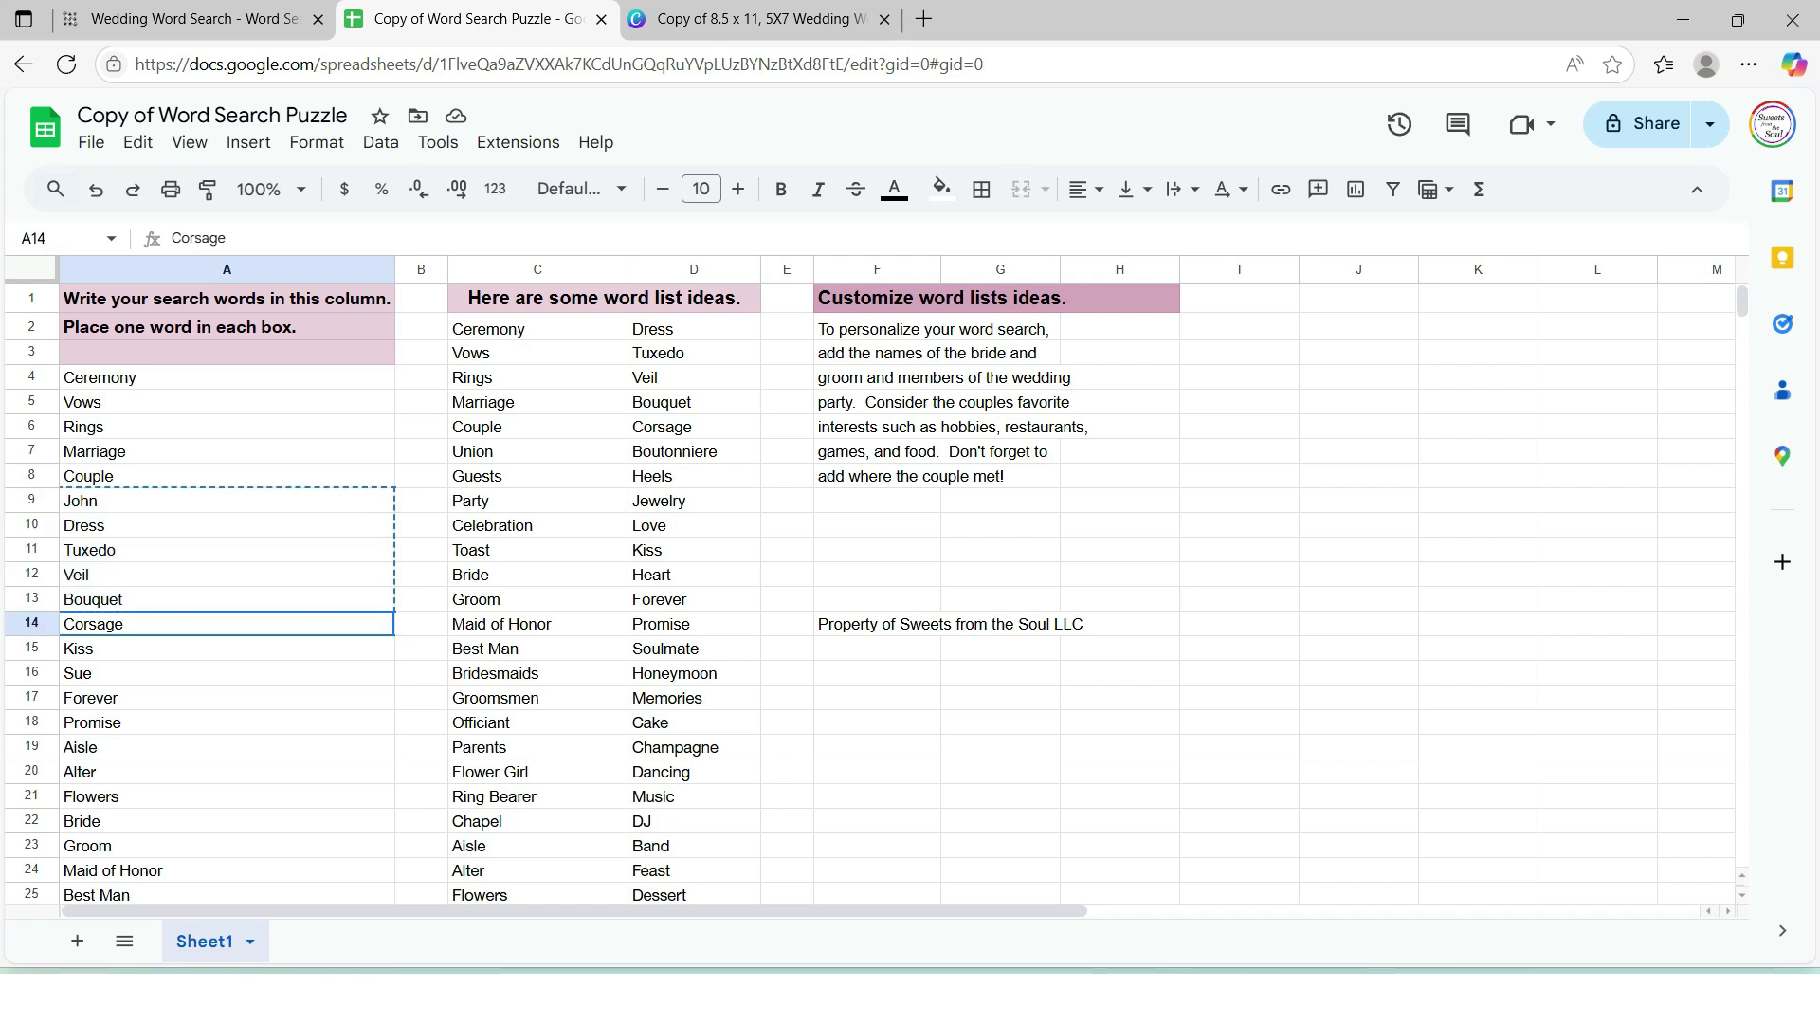
pyautogui.moveTo(227, 624); pyautogui.dragTo(227, 673)
pyautogui.rightClick(157, 648)
pyautogui.click(203, 248)
pyautogui.click(749, 19)
pyautogui.moveTo(1158, 675); pyautogui.dragTo(1157, 749)
pyautogui.hotkey('ctrl', 'v')
# Copy the words in A19:A23, Aisle through Groom, from the spreadsheet and replace page 2's fourth word-list column in the Canva design
pyautogui.click(464, 19)
pyautogui.moveTo(143, 747); pyautogui.dragTo(161, 843)
pyautogui.rightClick(217, 782)
pyautogui.click(278, 247)
pyautogui.click(749, 19)
pyautogui.doubleClick(1213, 716)
pyautogui.hotkey('ctrl', 'v')
# Copy the last five spreadsheet words, Maid of Honor through Ring Bearer, and replace page 2's fifth word-list column in the Canva design
pyautogui.click(464, 19)
pyautogui.scroll(-7, 228, 587)
pyautogui.scroll(3, 227, 588)
pyautogui.moveTo(143, 462); pyautogui.dragTo(142, 560)
pyautogui.rightClick(339, 559)
pyautogui.click(405, 249)
pyautogui.click(758, 19)
pyautogui.doubleClick(1284, 708)
pyautogui.hotkey('ctrl', 'v')
pyautogui.click(1516, 645)
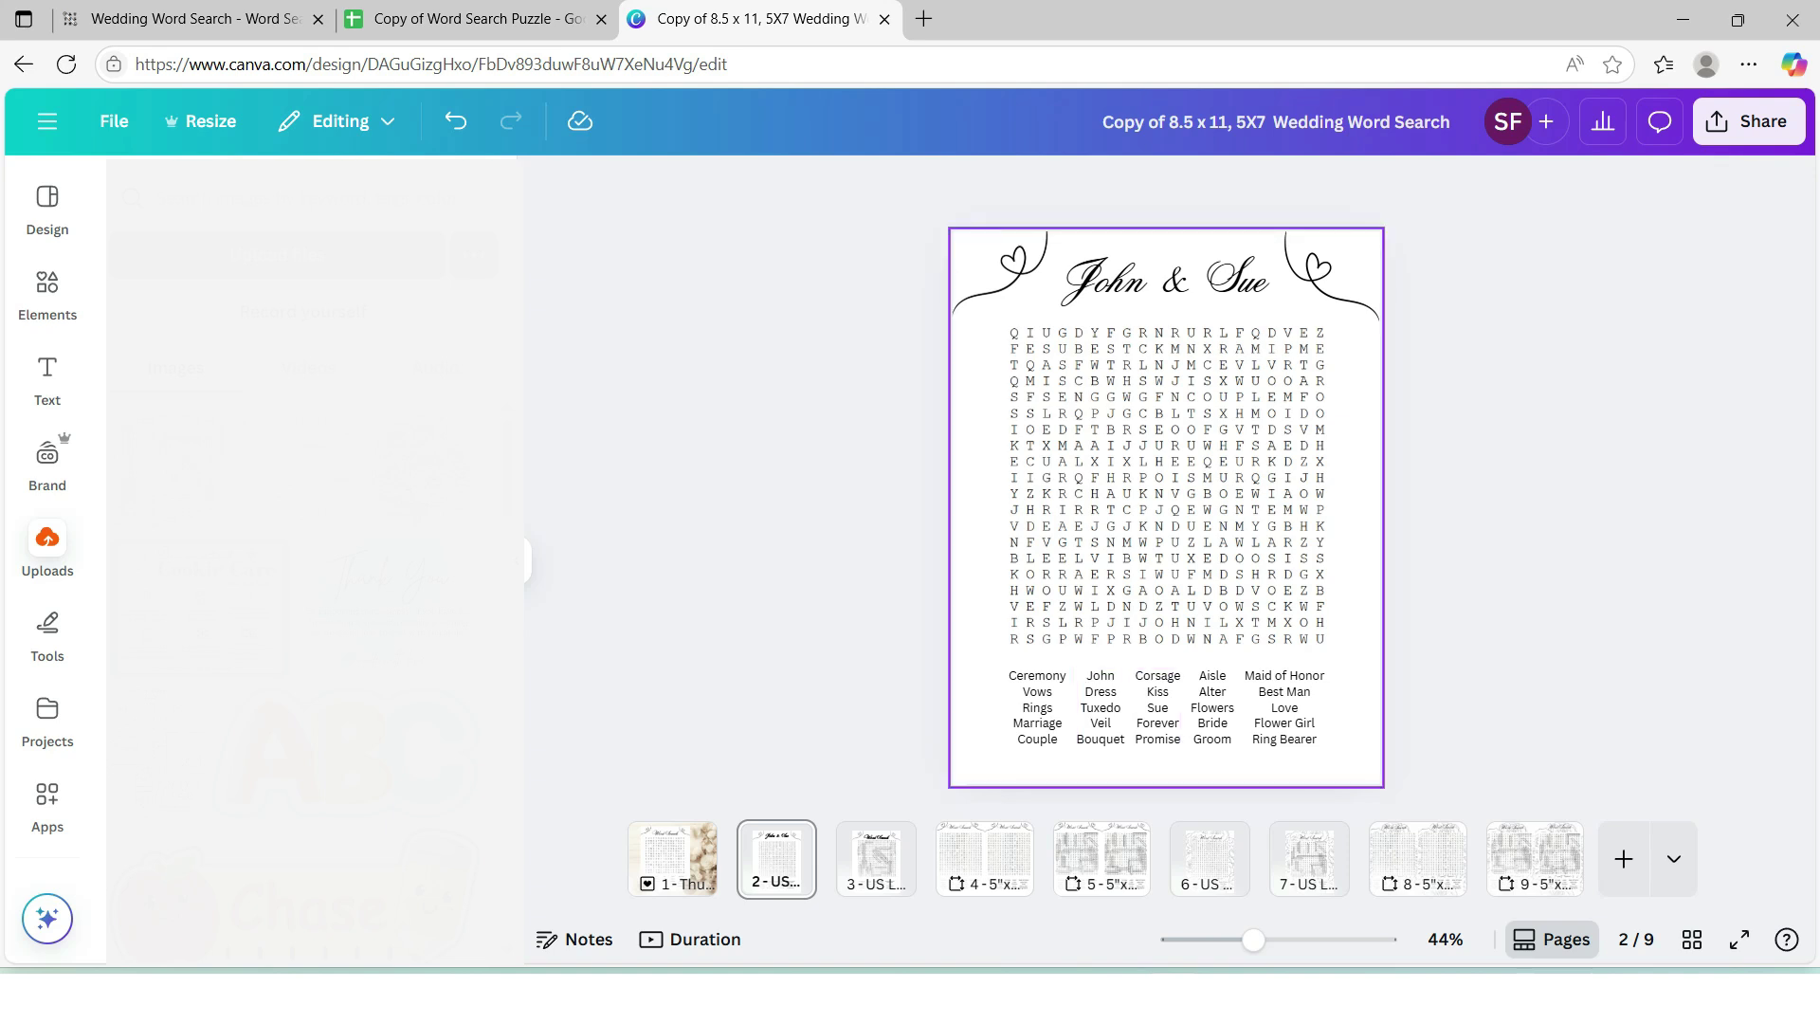
# Check the page 3 answer key's word list, then return to page 2 and copy its five word-list columns together
pyautogui.click(875, 858)
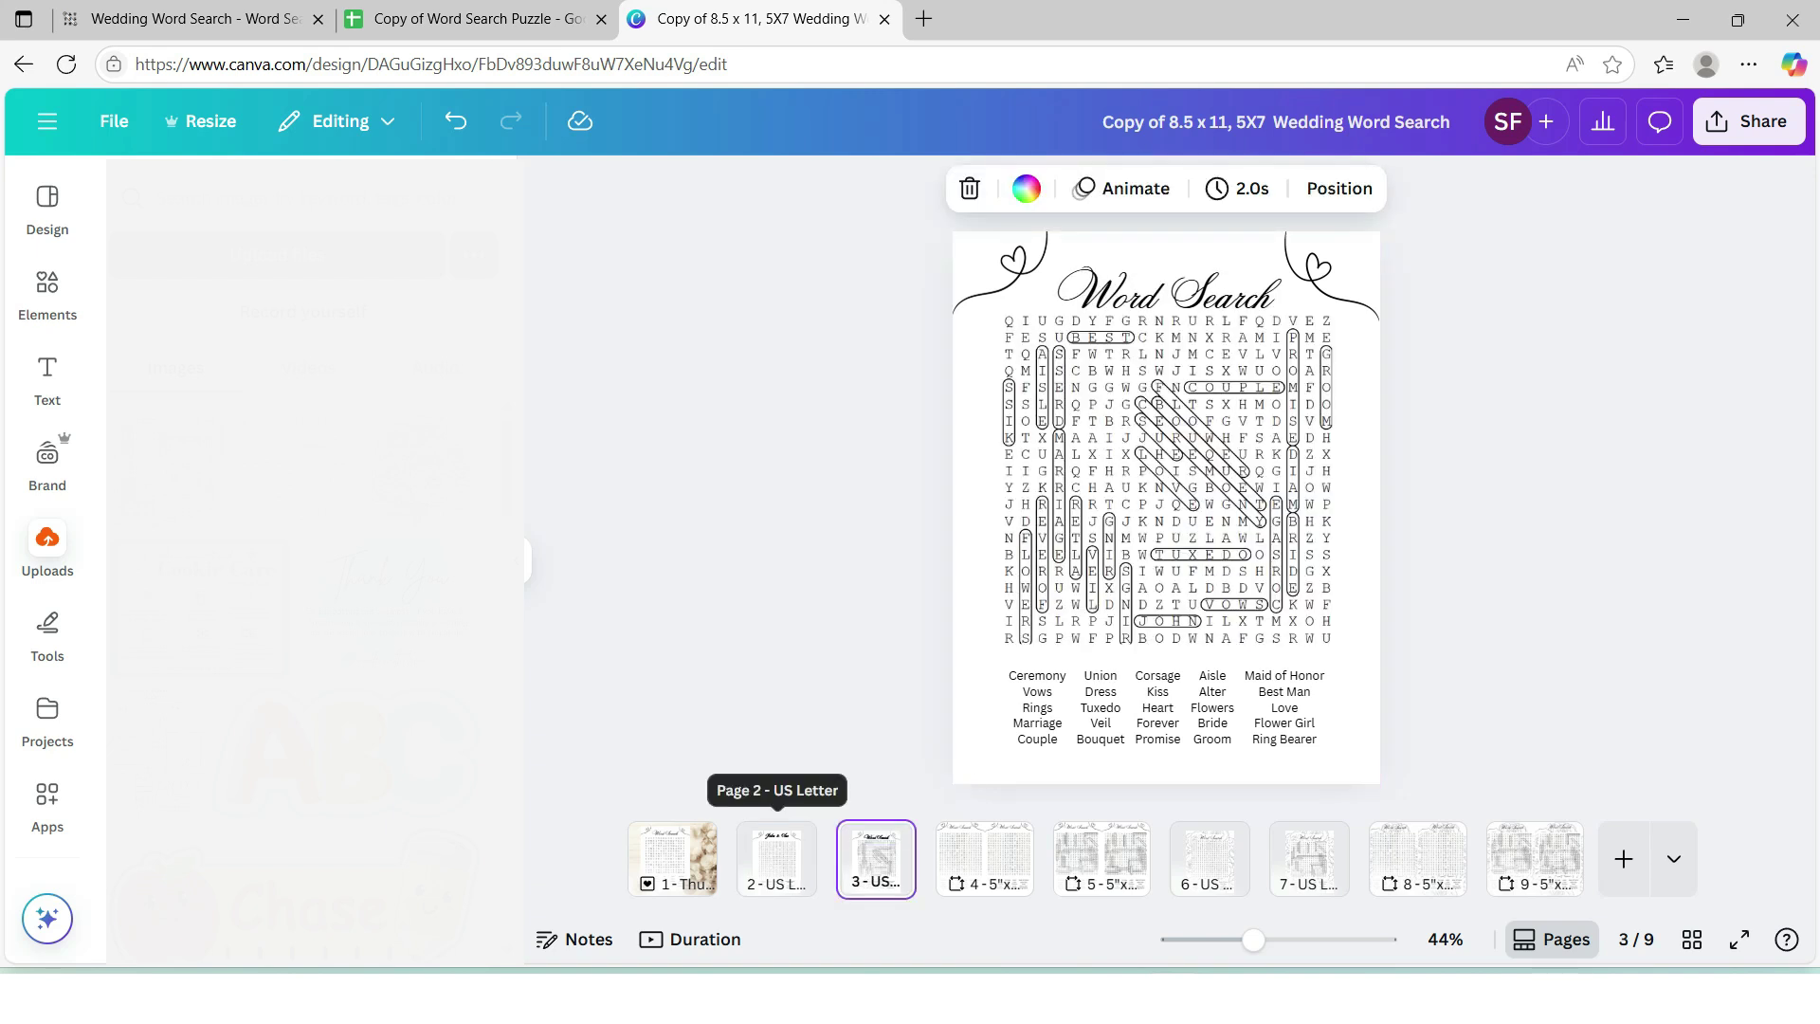
pyautogui.click(776, 858)
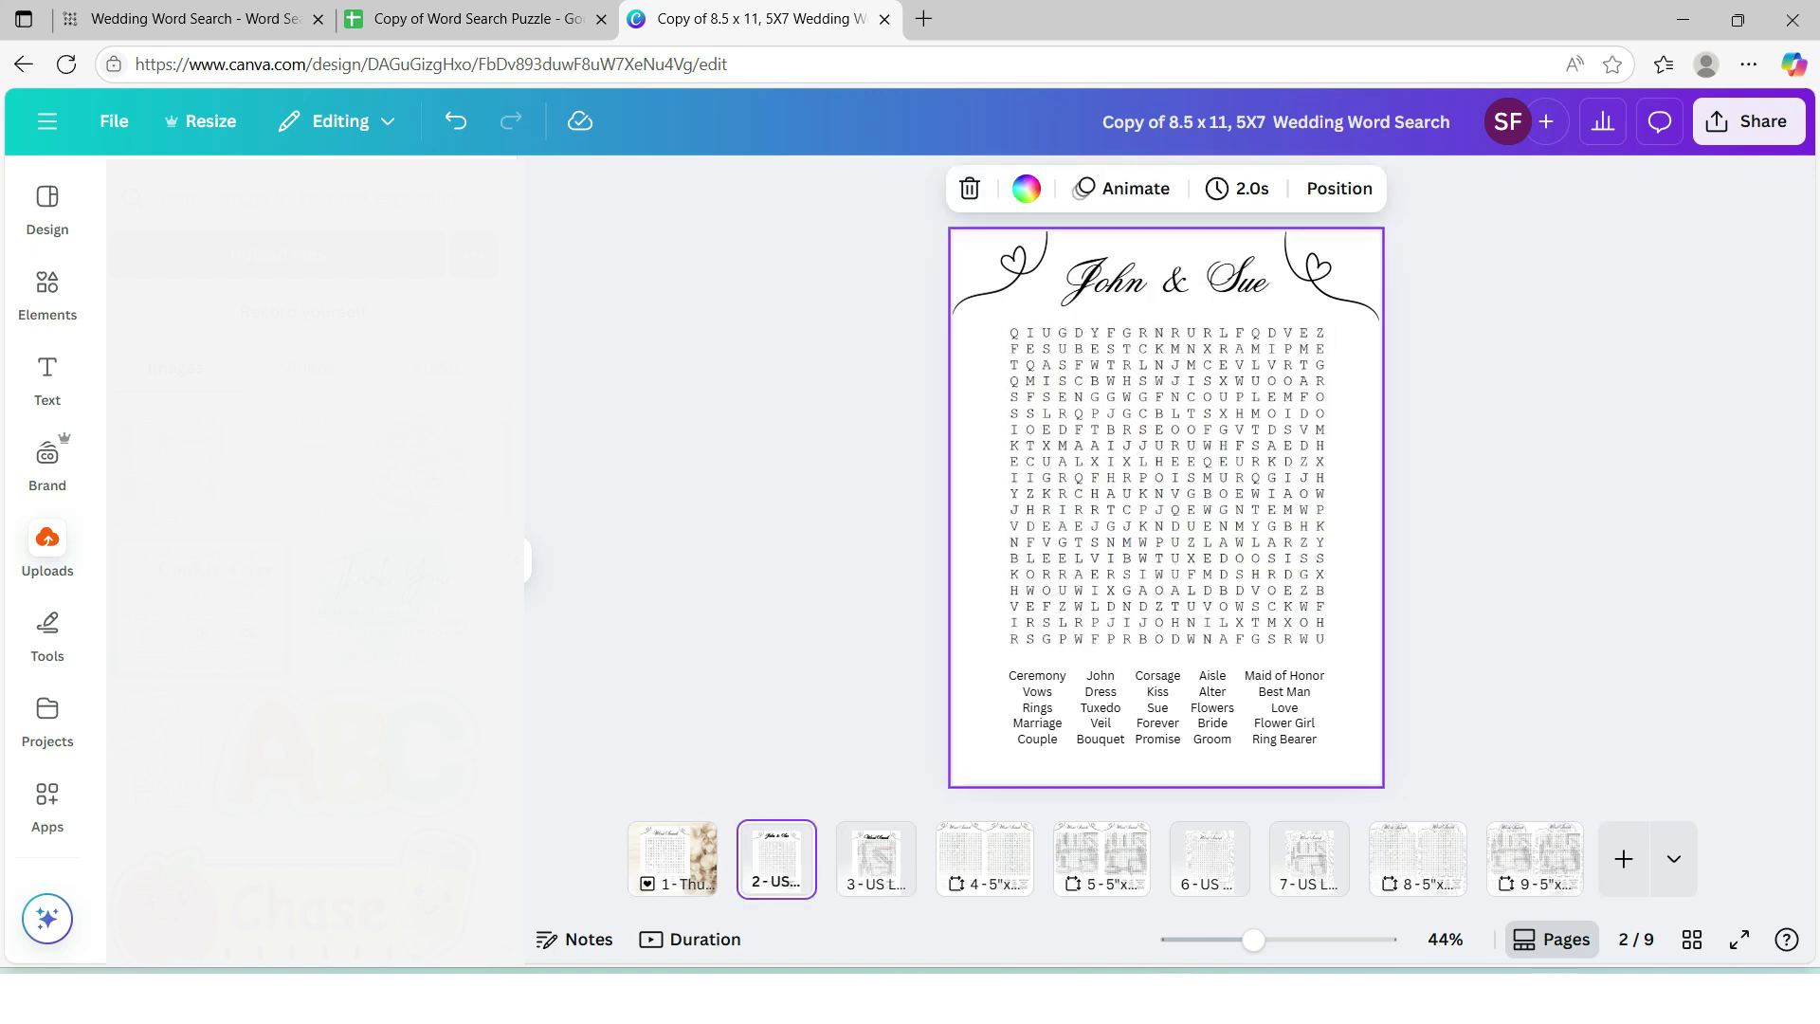
pyautogui.moveTo(989, 667); pyautogui.dragTo(1333, 759)
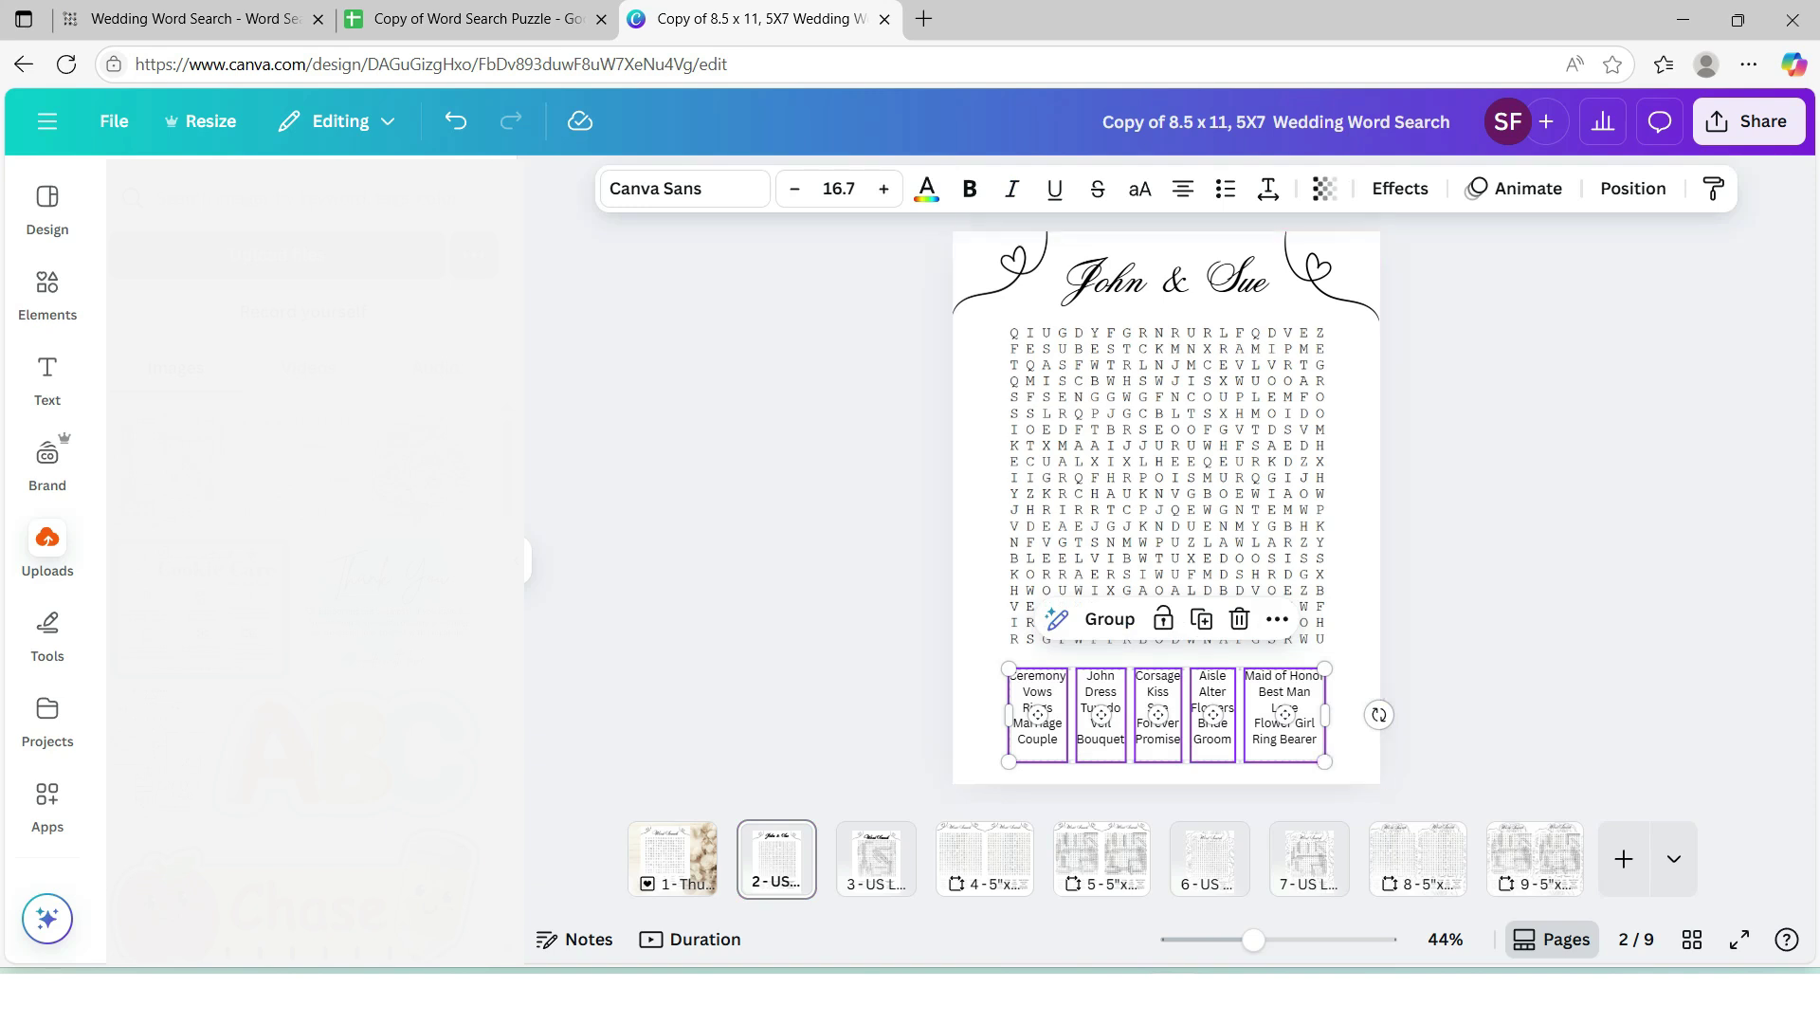
pyautogui.rightClick(1249, 712)
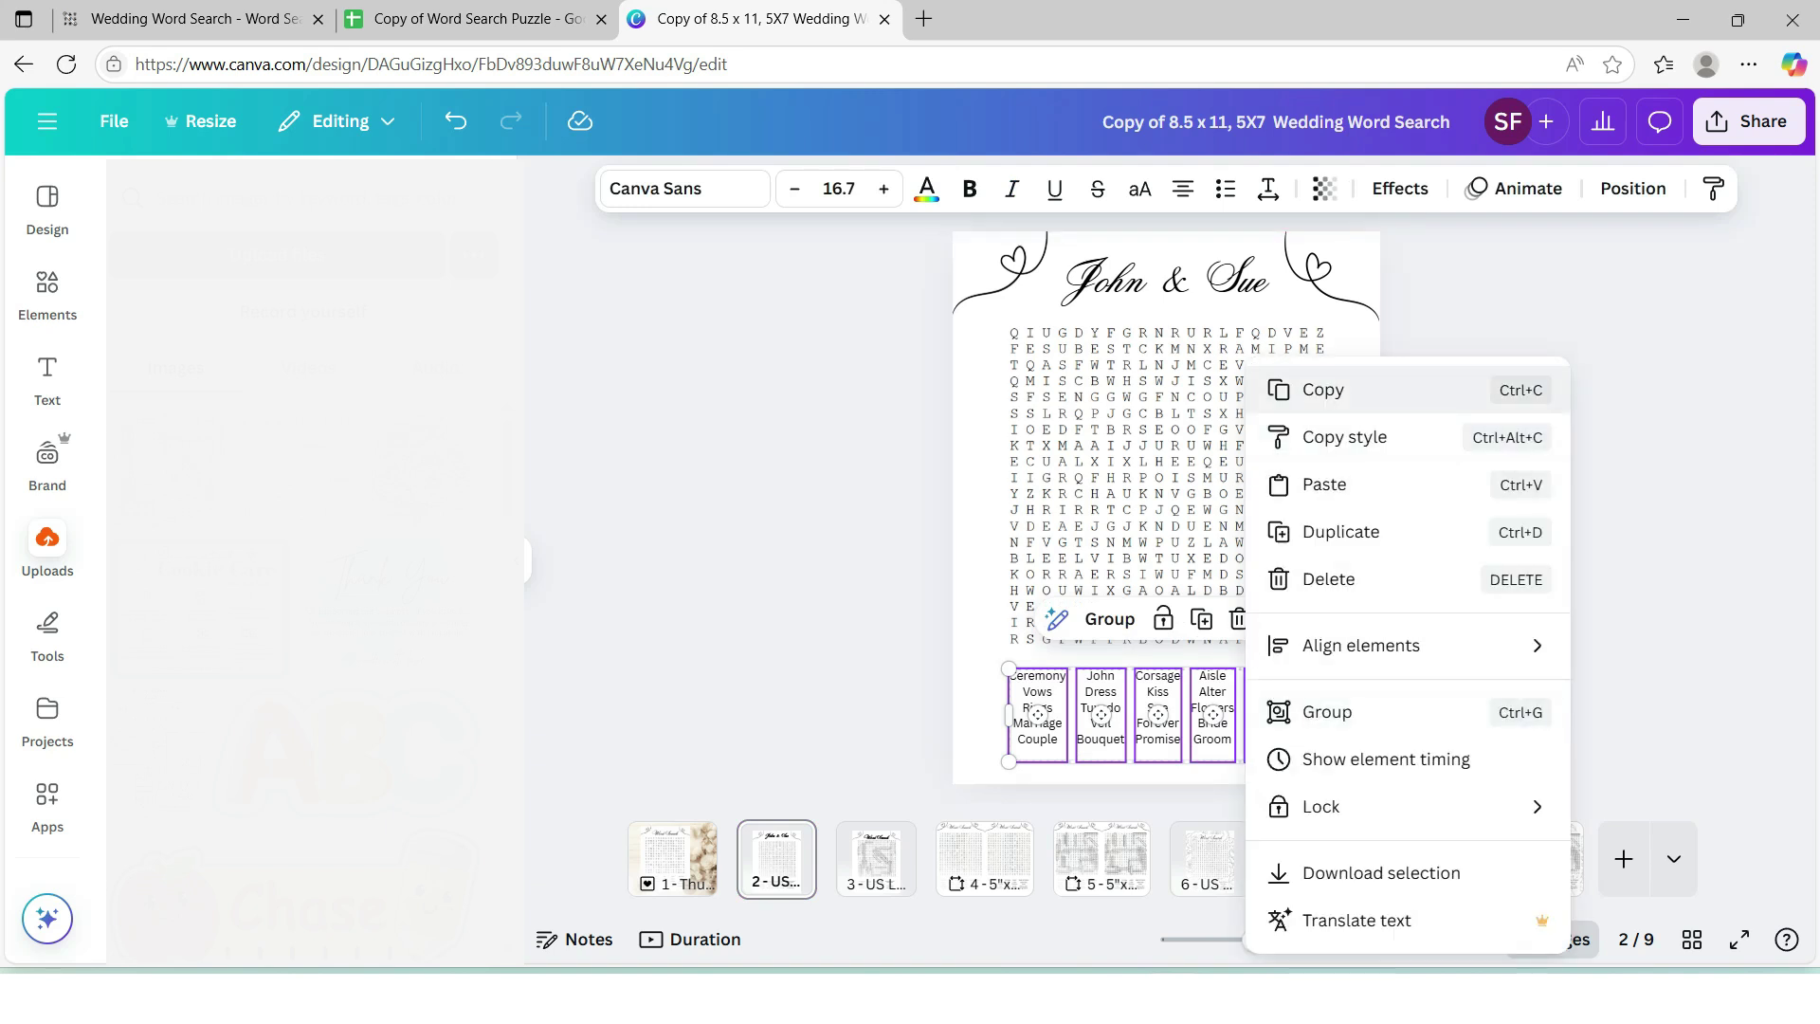
pyautogui.click(1322, 390)
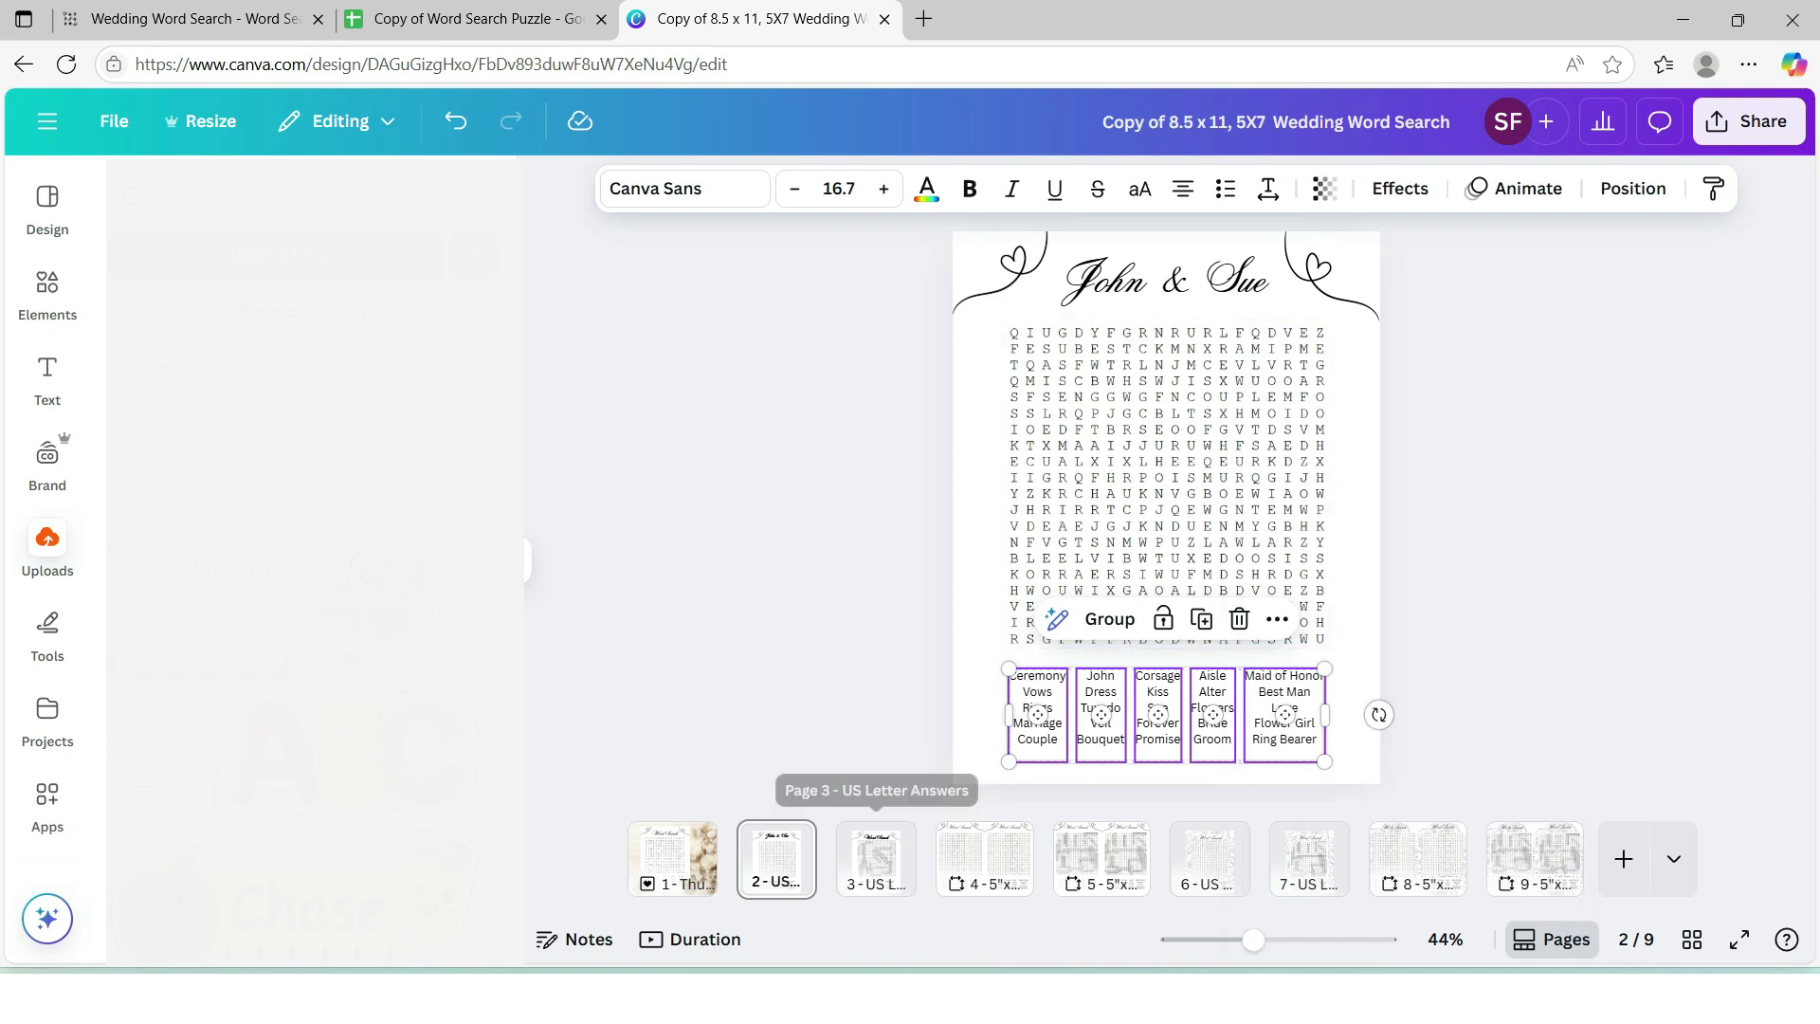
# Replace the five word-list columns on the page 3 answer key with the columns copied from page 2
pyautogui.click(876, 858)
pyautogui.hotkey('ctrl', 'v')
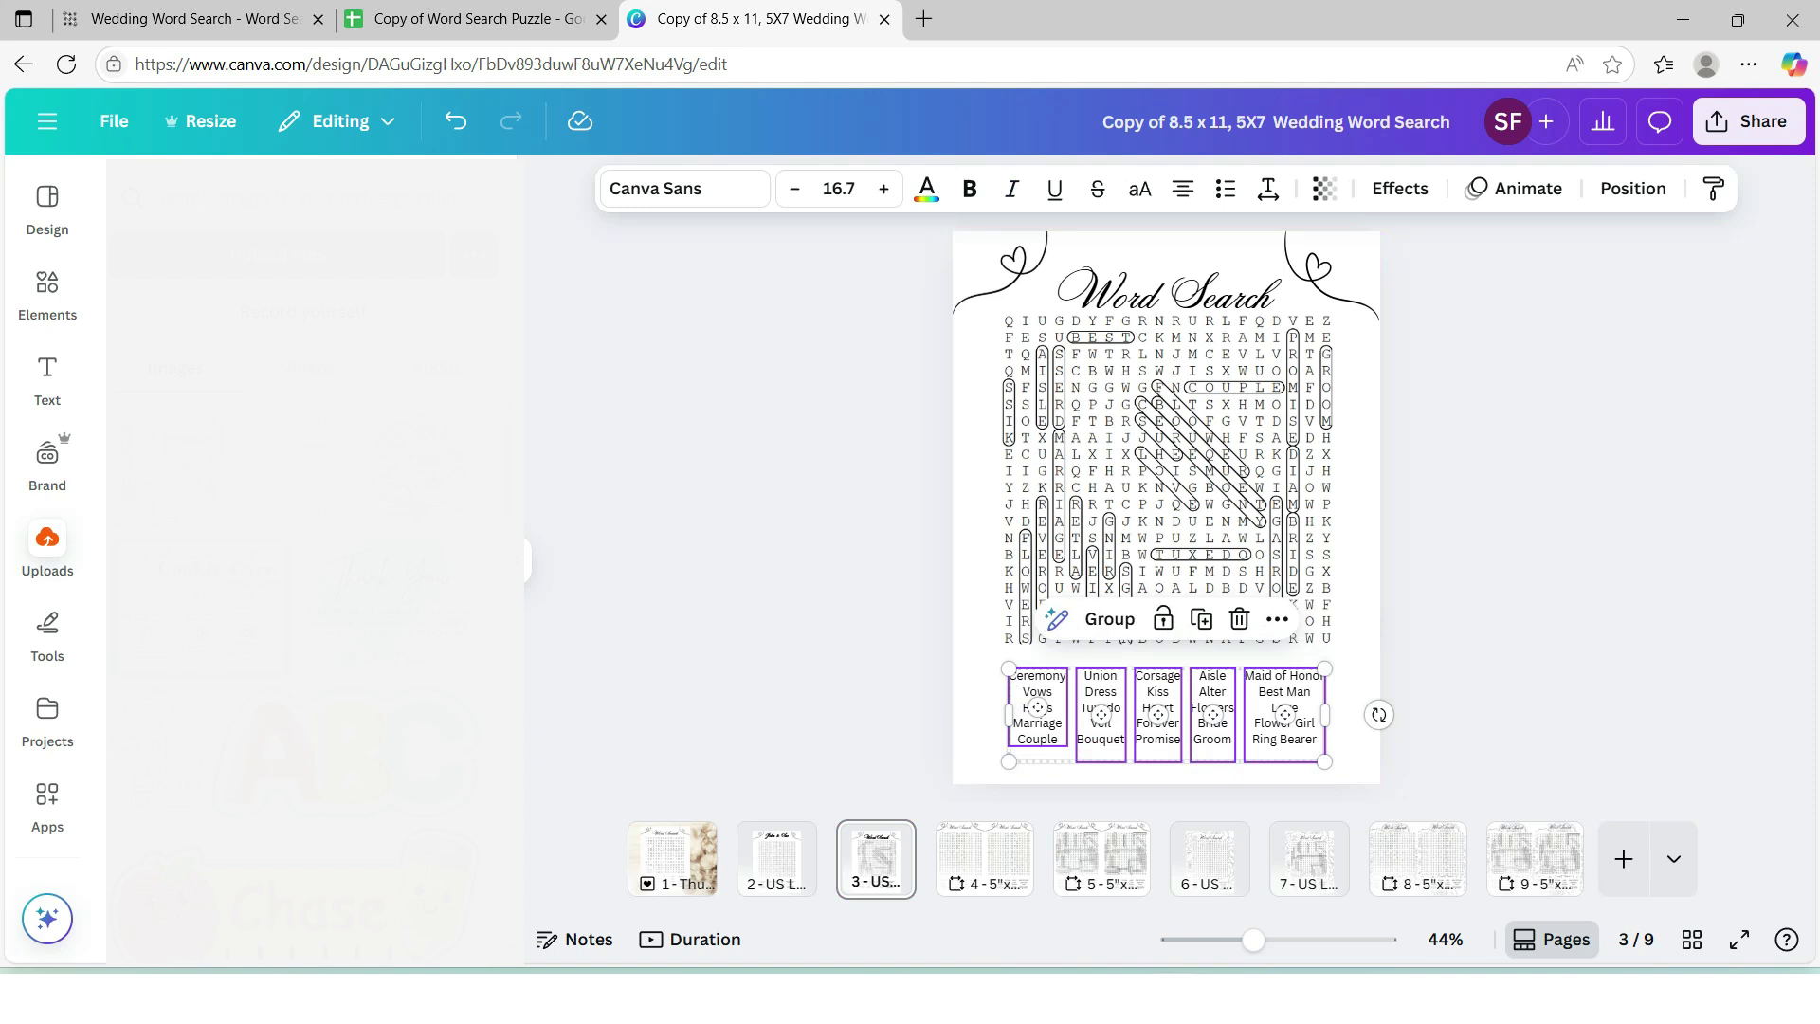
pyautogui.press('Delete')
pyautogui.rightClick(1229, 703)
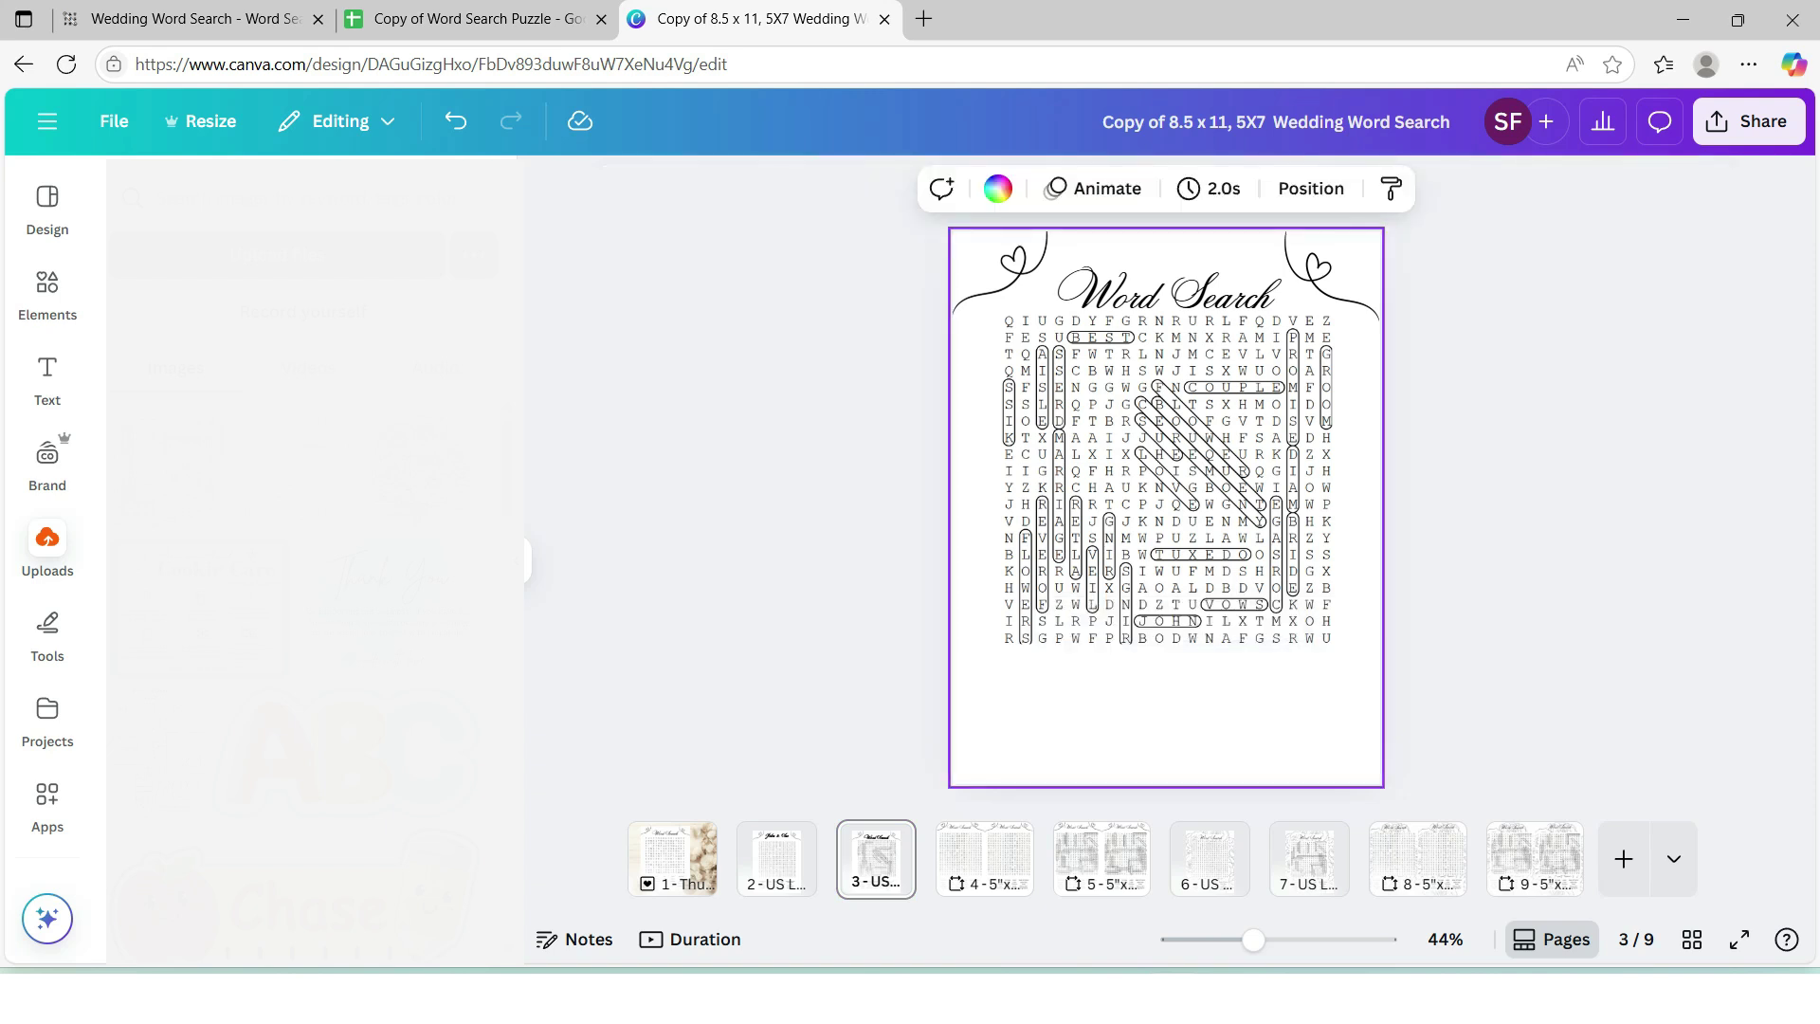
pyautogui.click(1306, 711)
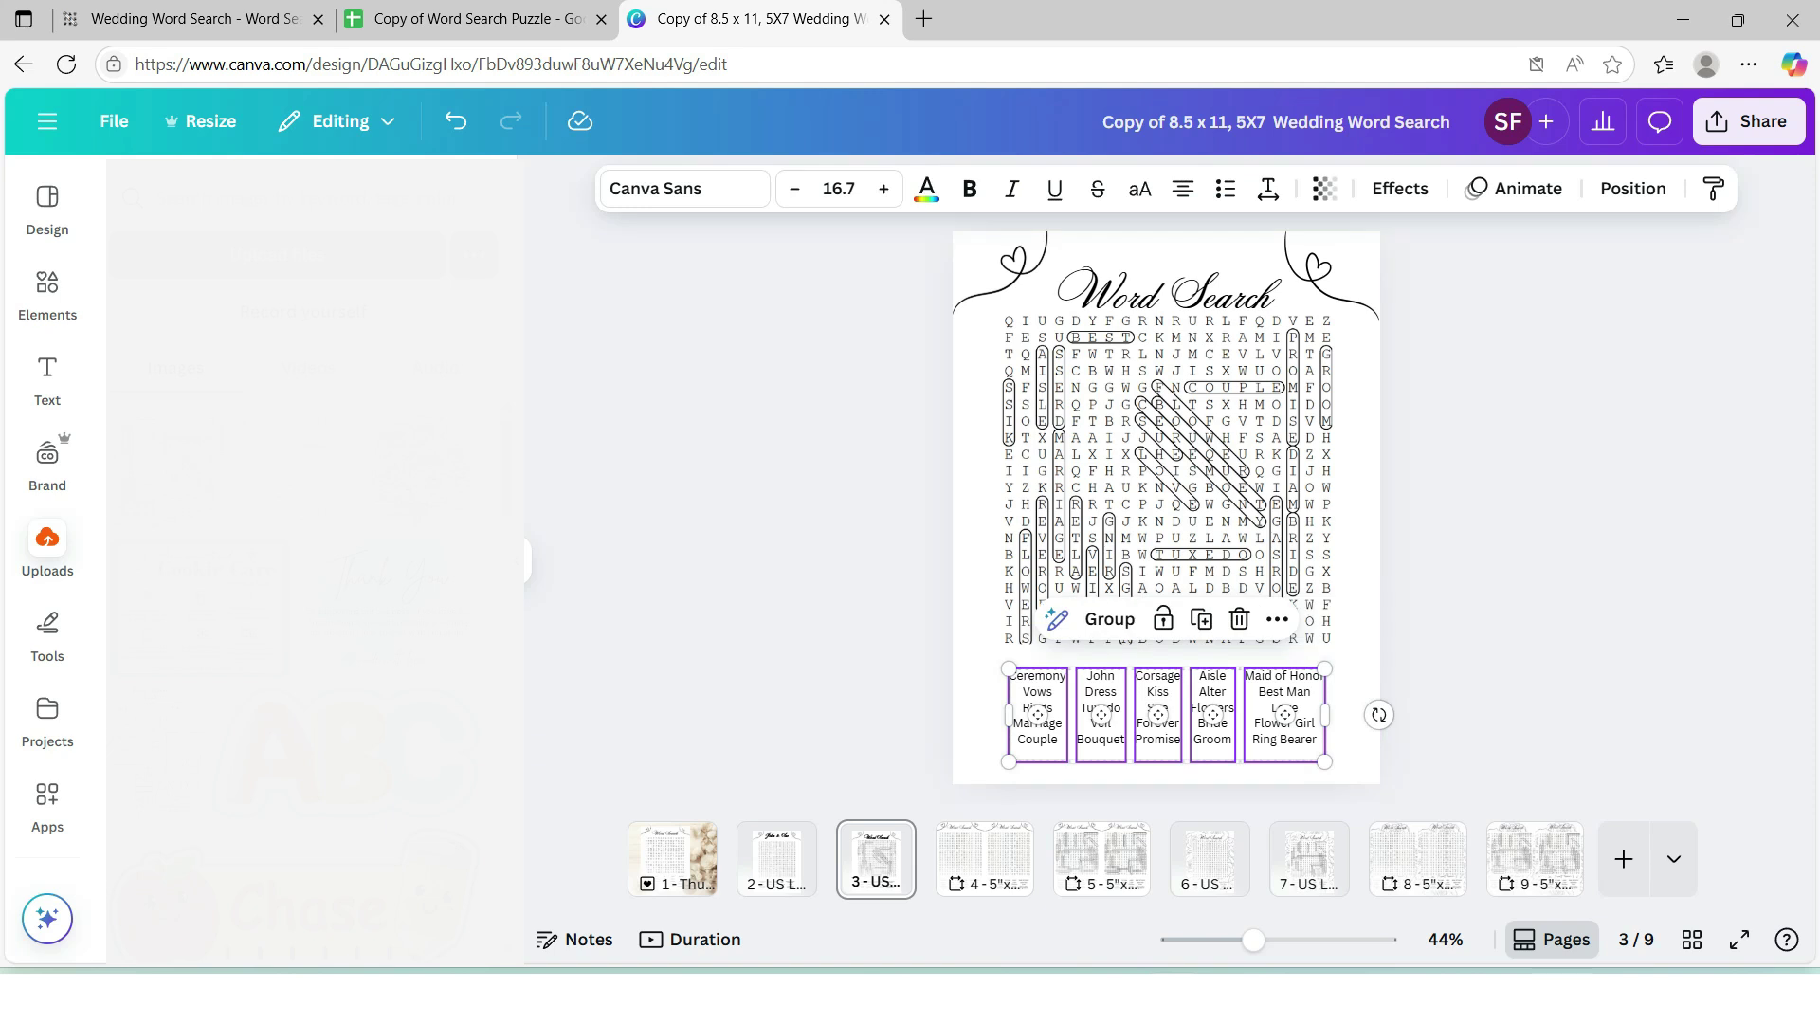
pyautogui.press('Escape')
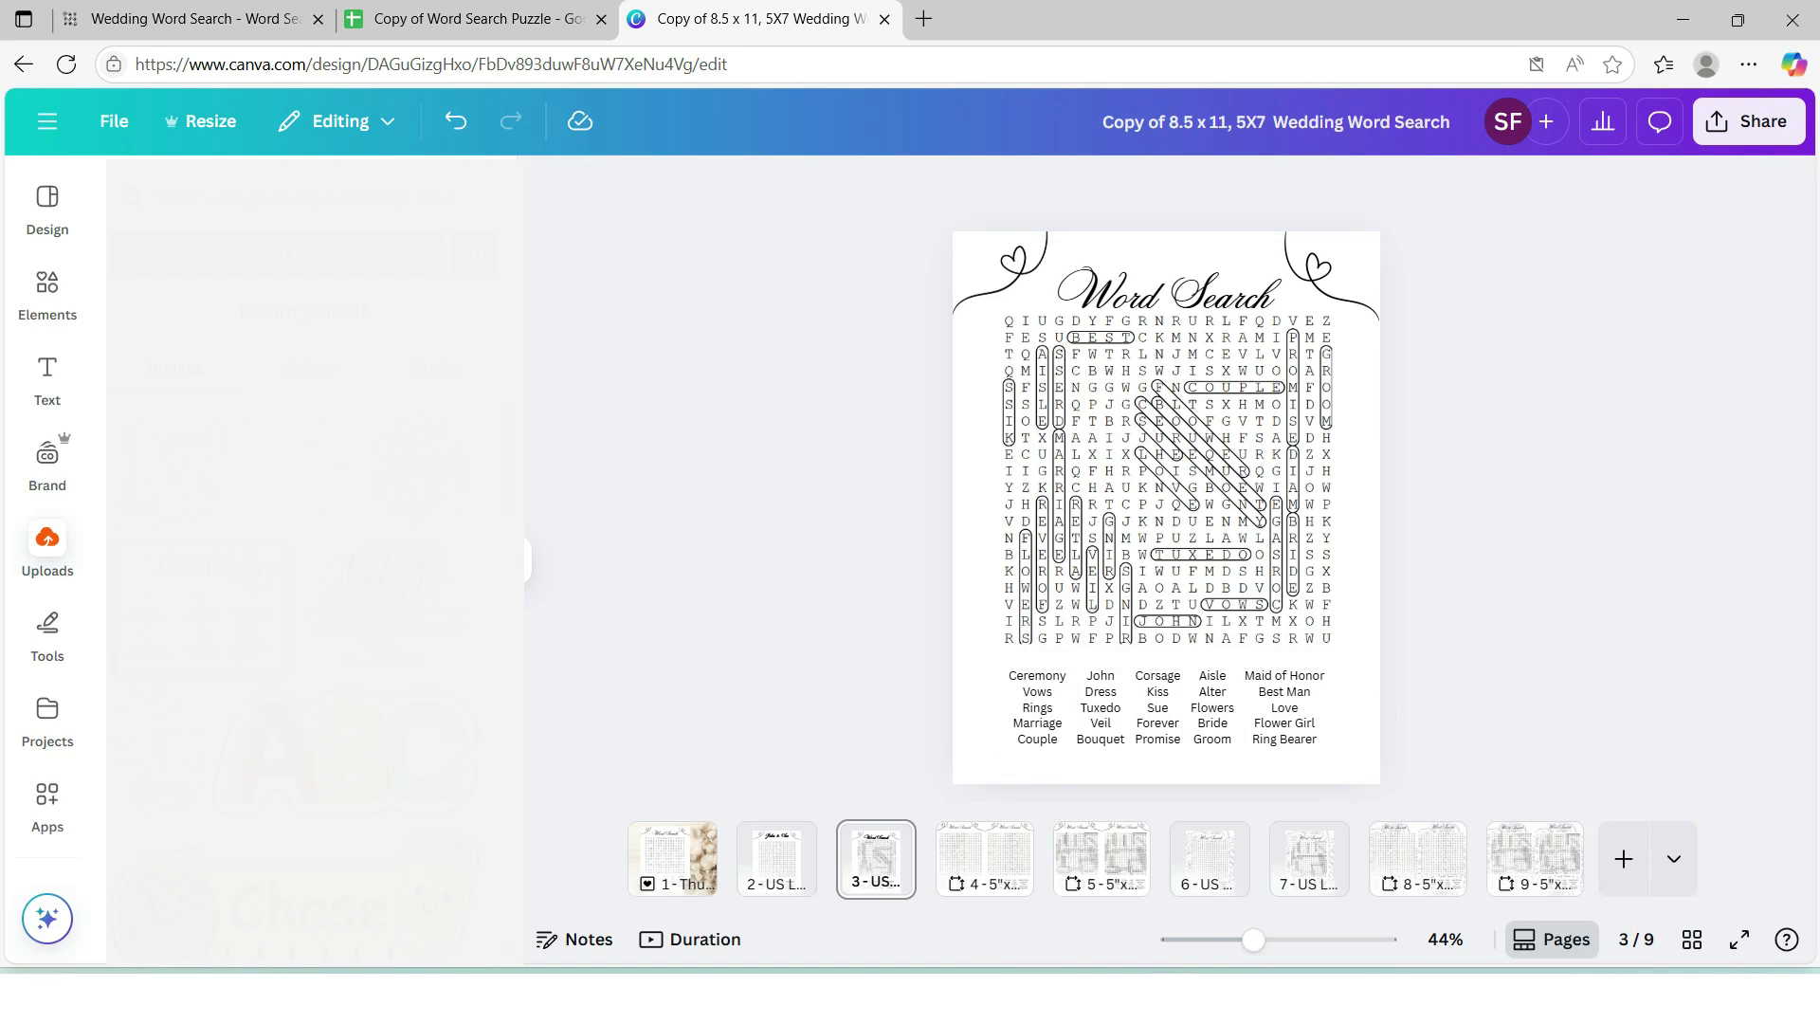
# Replace both letter grids on page 4, the 5"x7" landscape page, with the uploaded puzzle grid image
pyautogui.click(984, 858)
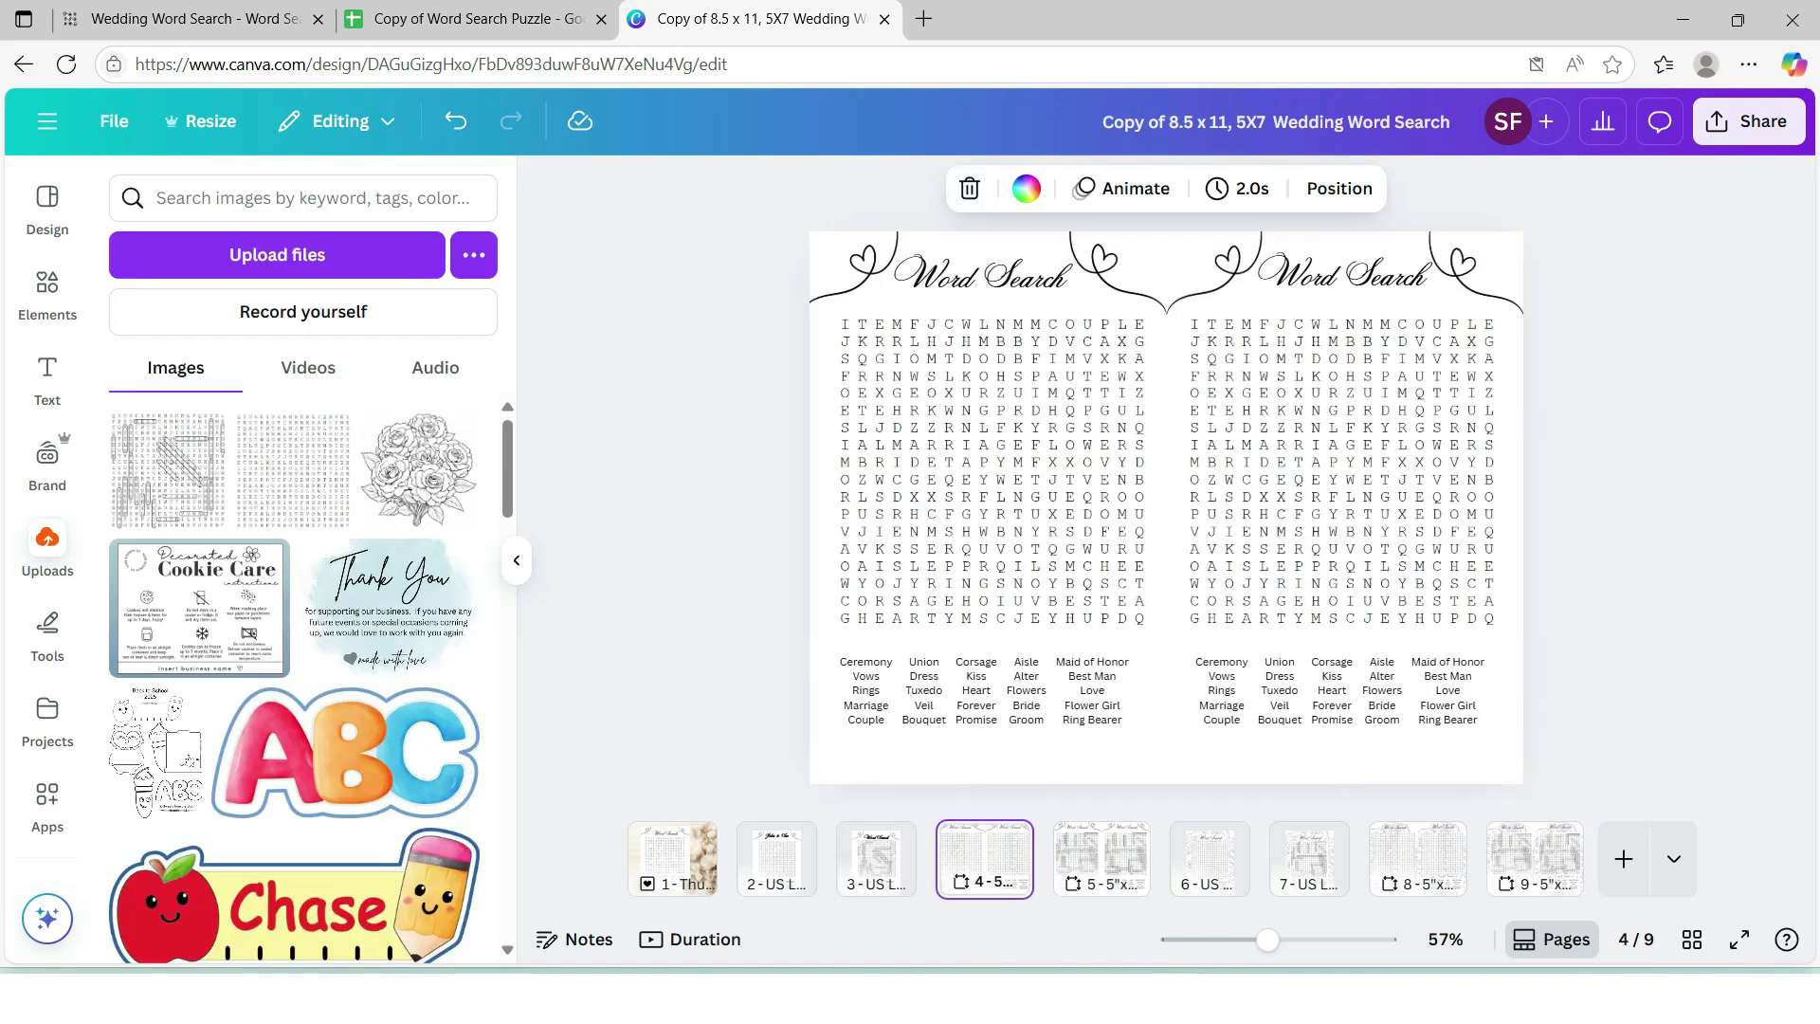
pyautogui.moveTo(292, 471); pyautogui.dragTo(992, 474)
pyautogui.moveTo(293, 472); pyautogui.dragTo(1327, 469)
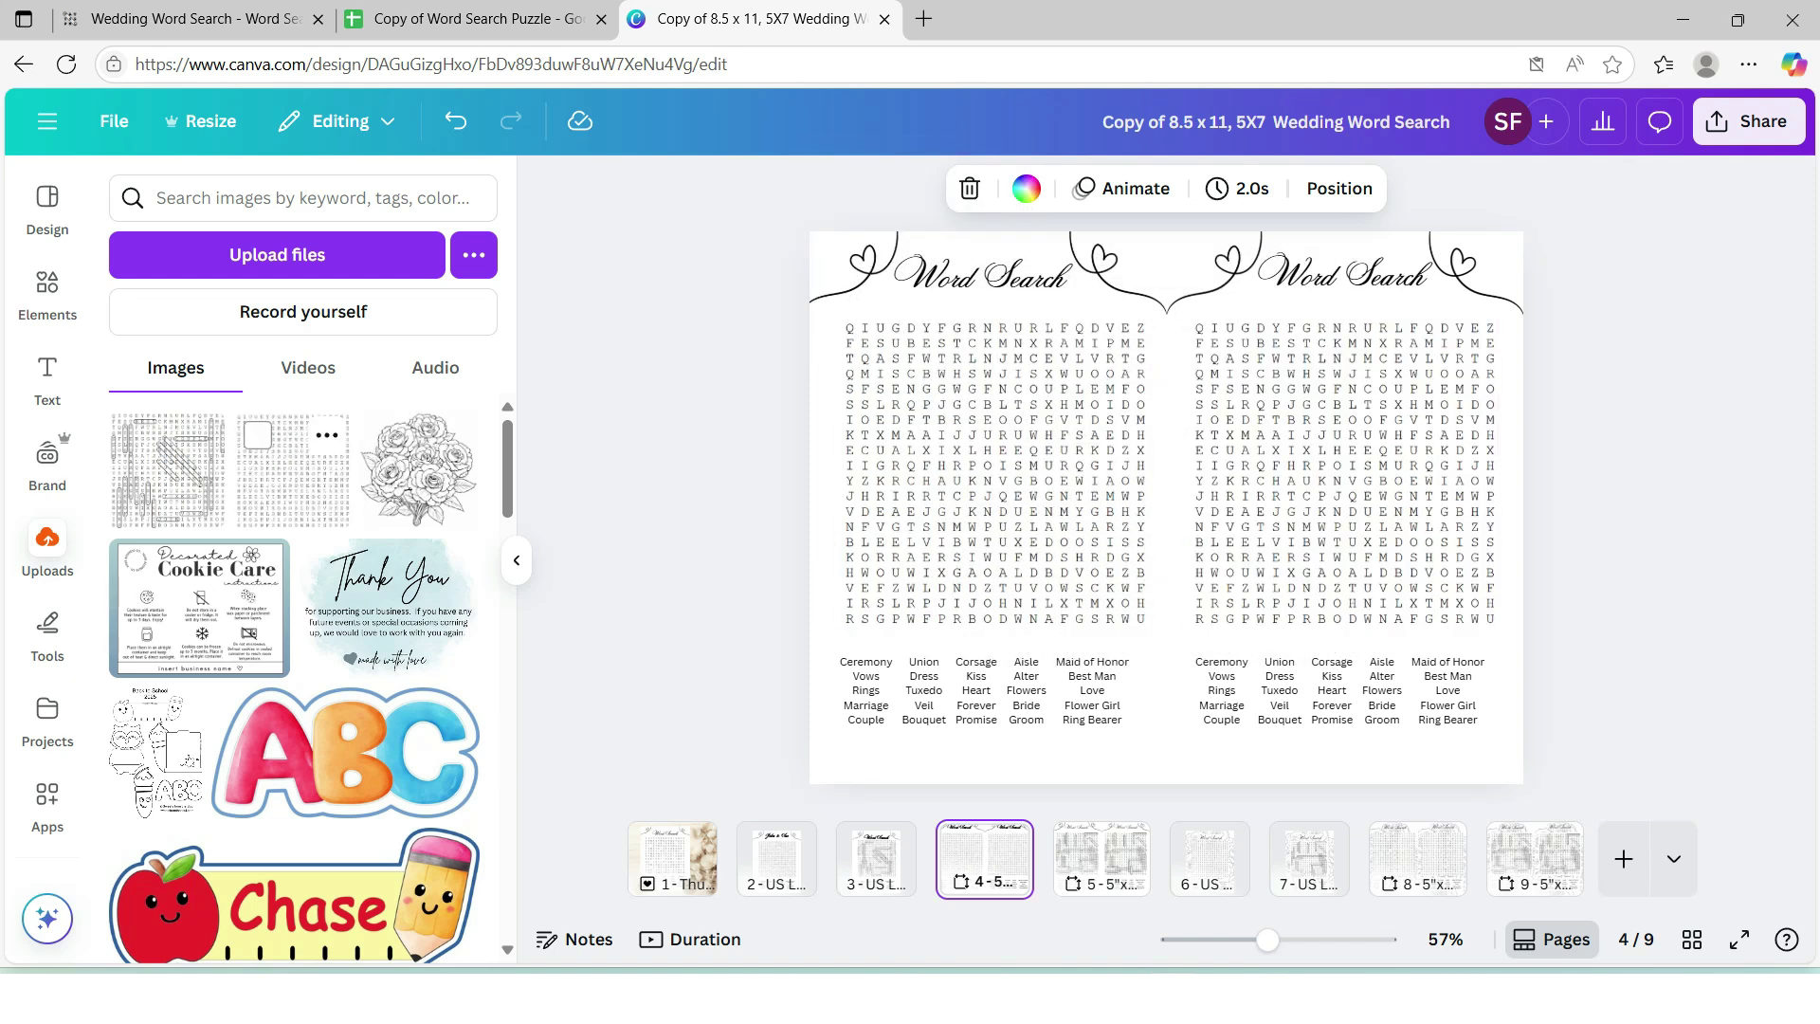
pyautogui.hotkey('ctrl', 'z')
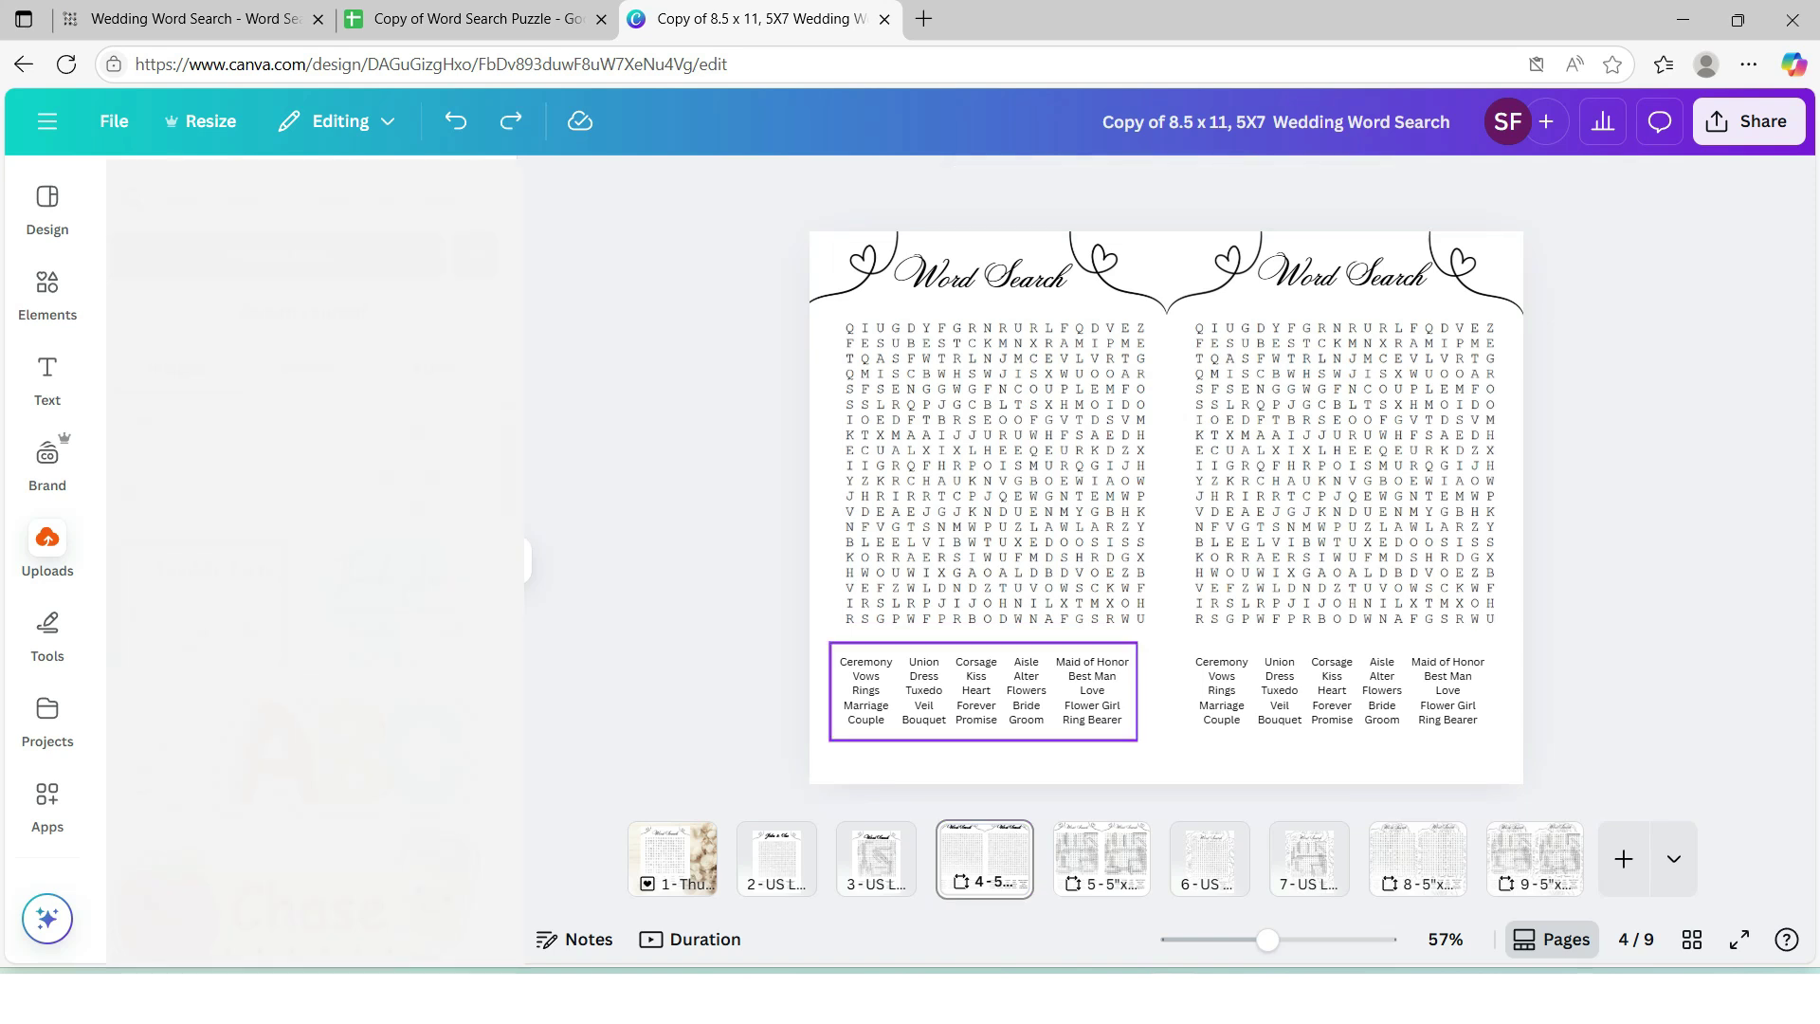
# Replace page 4's left word list with the copied columns, scaled down to text size 12.2 and placed below the left grid
pyautogui.click(1027, 698)
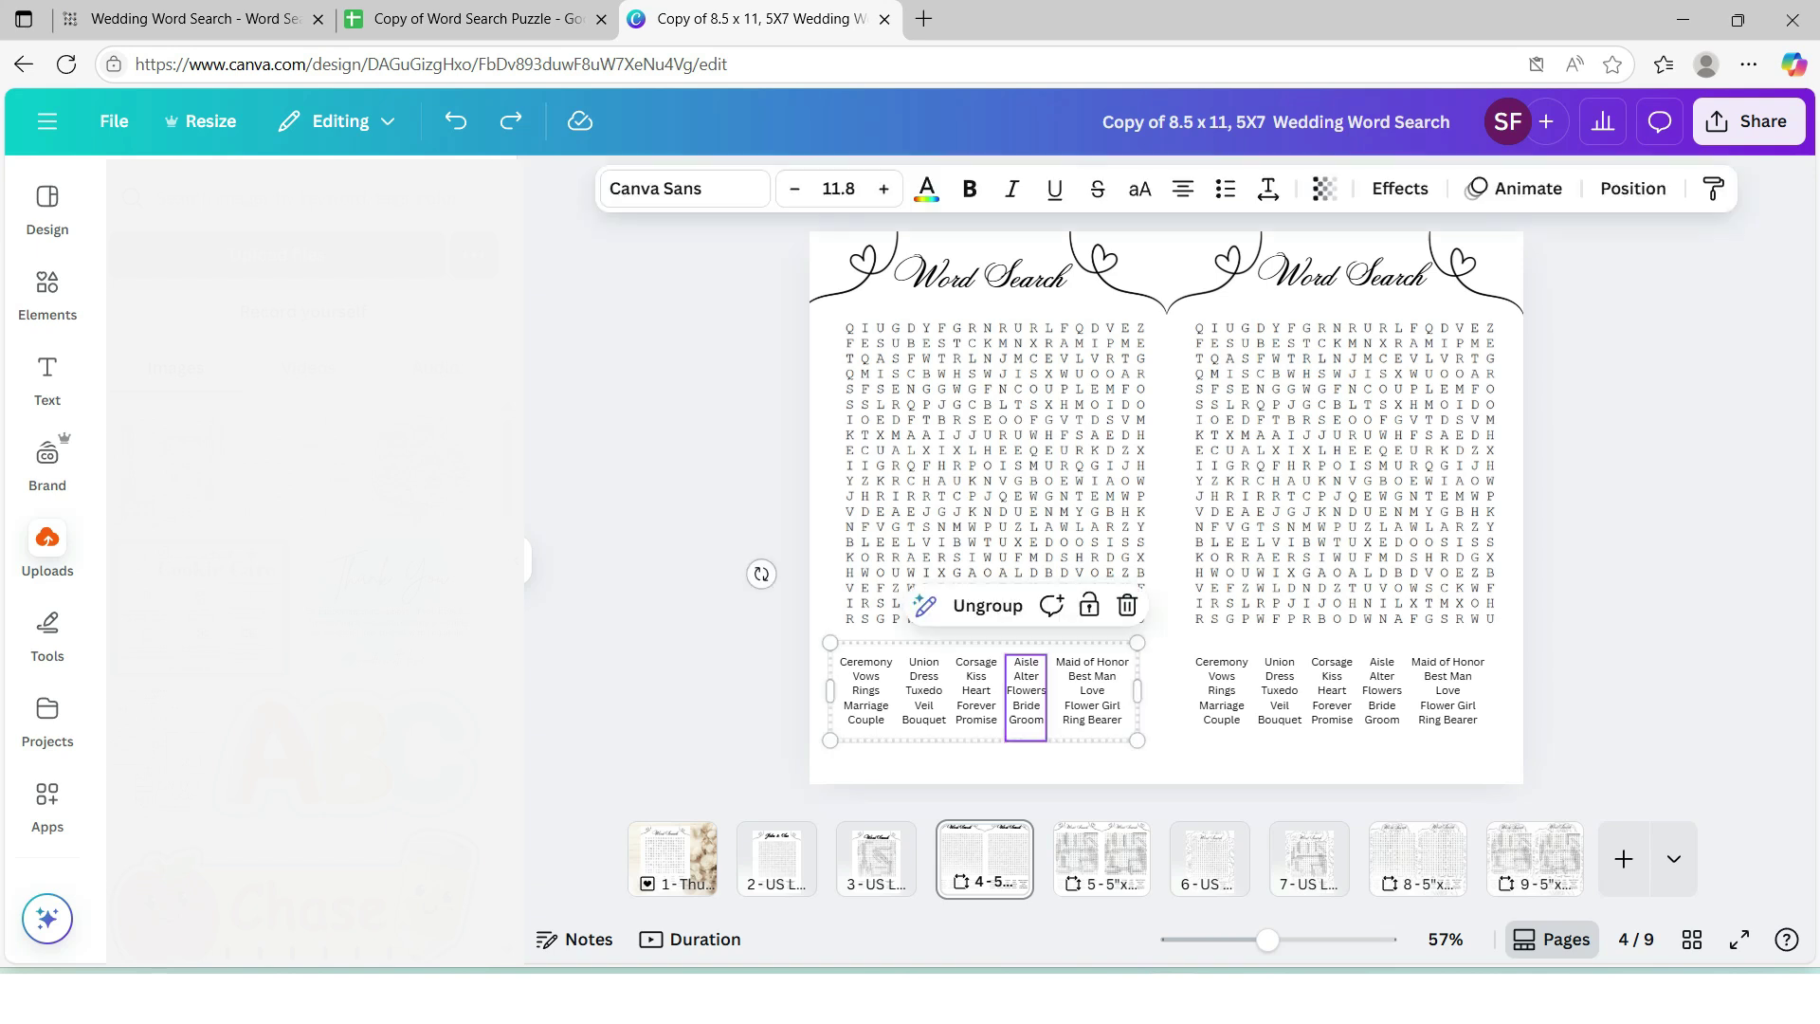
pyautogui.click(1126, 605)
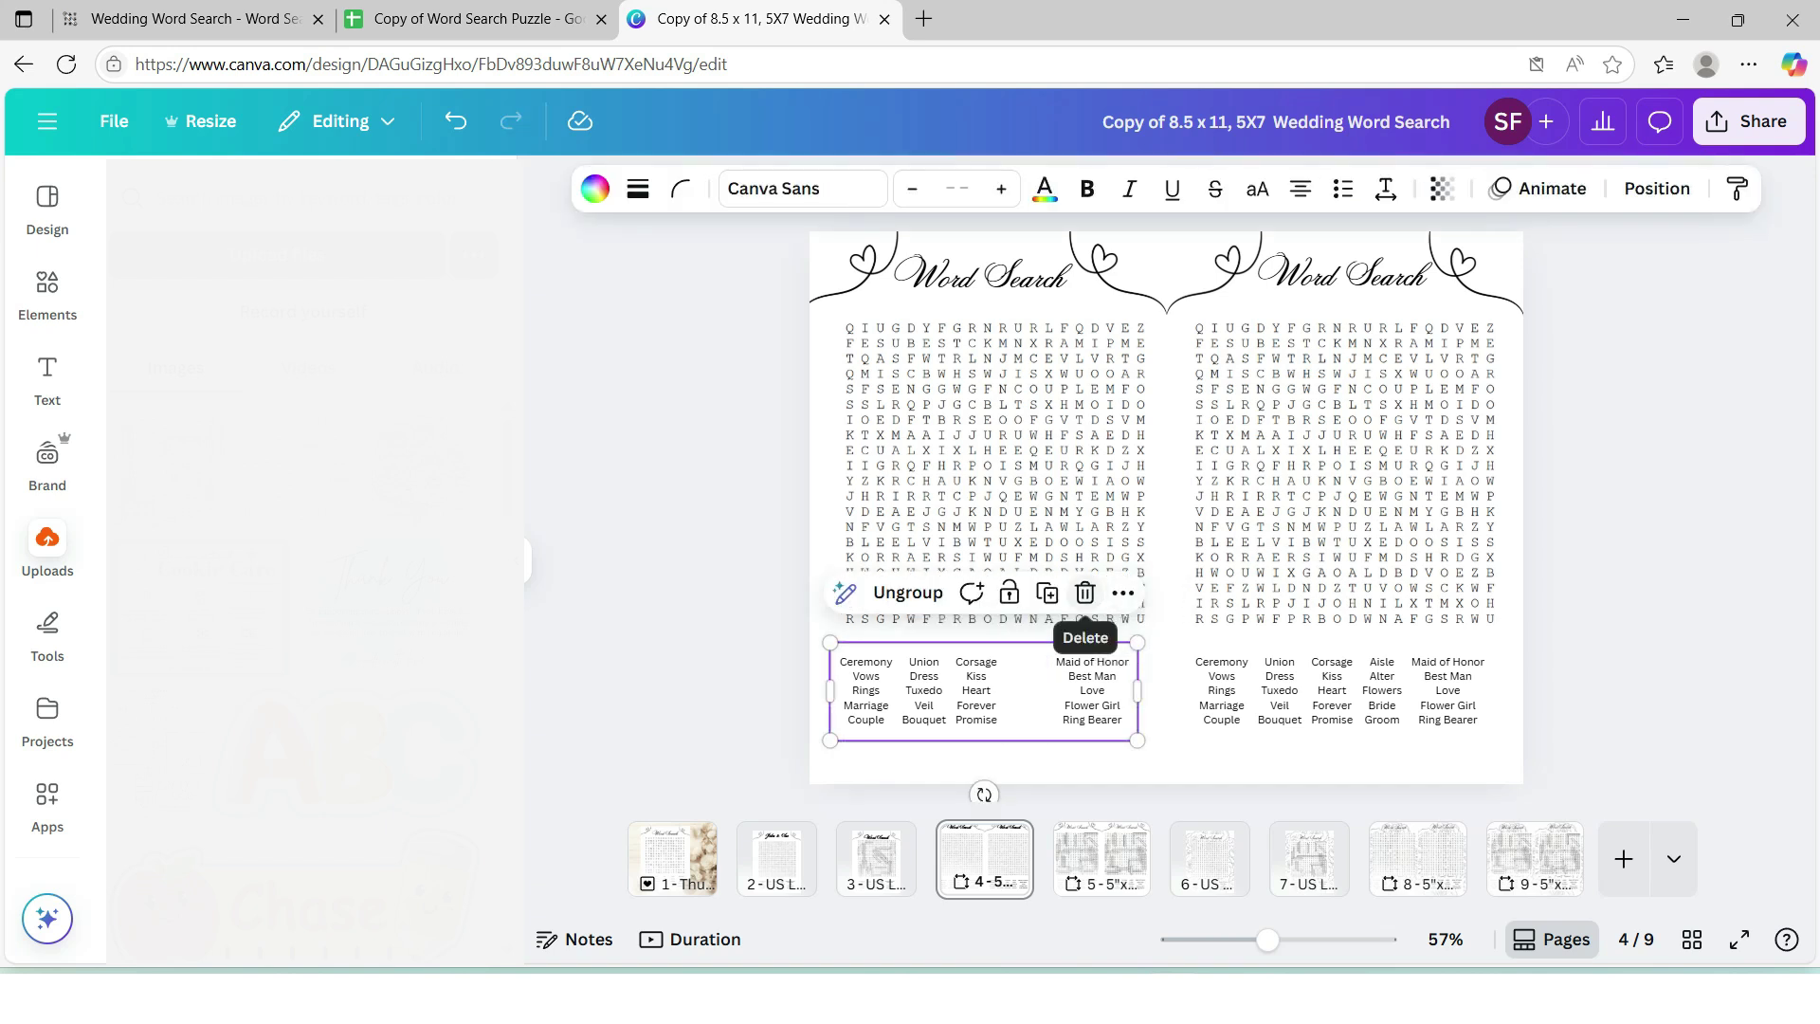
pyautogui.click(1085, 592)
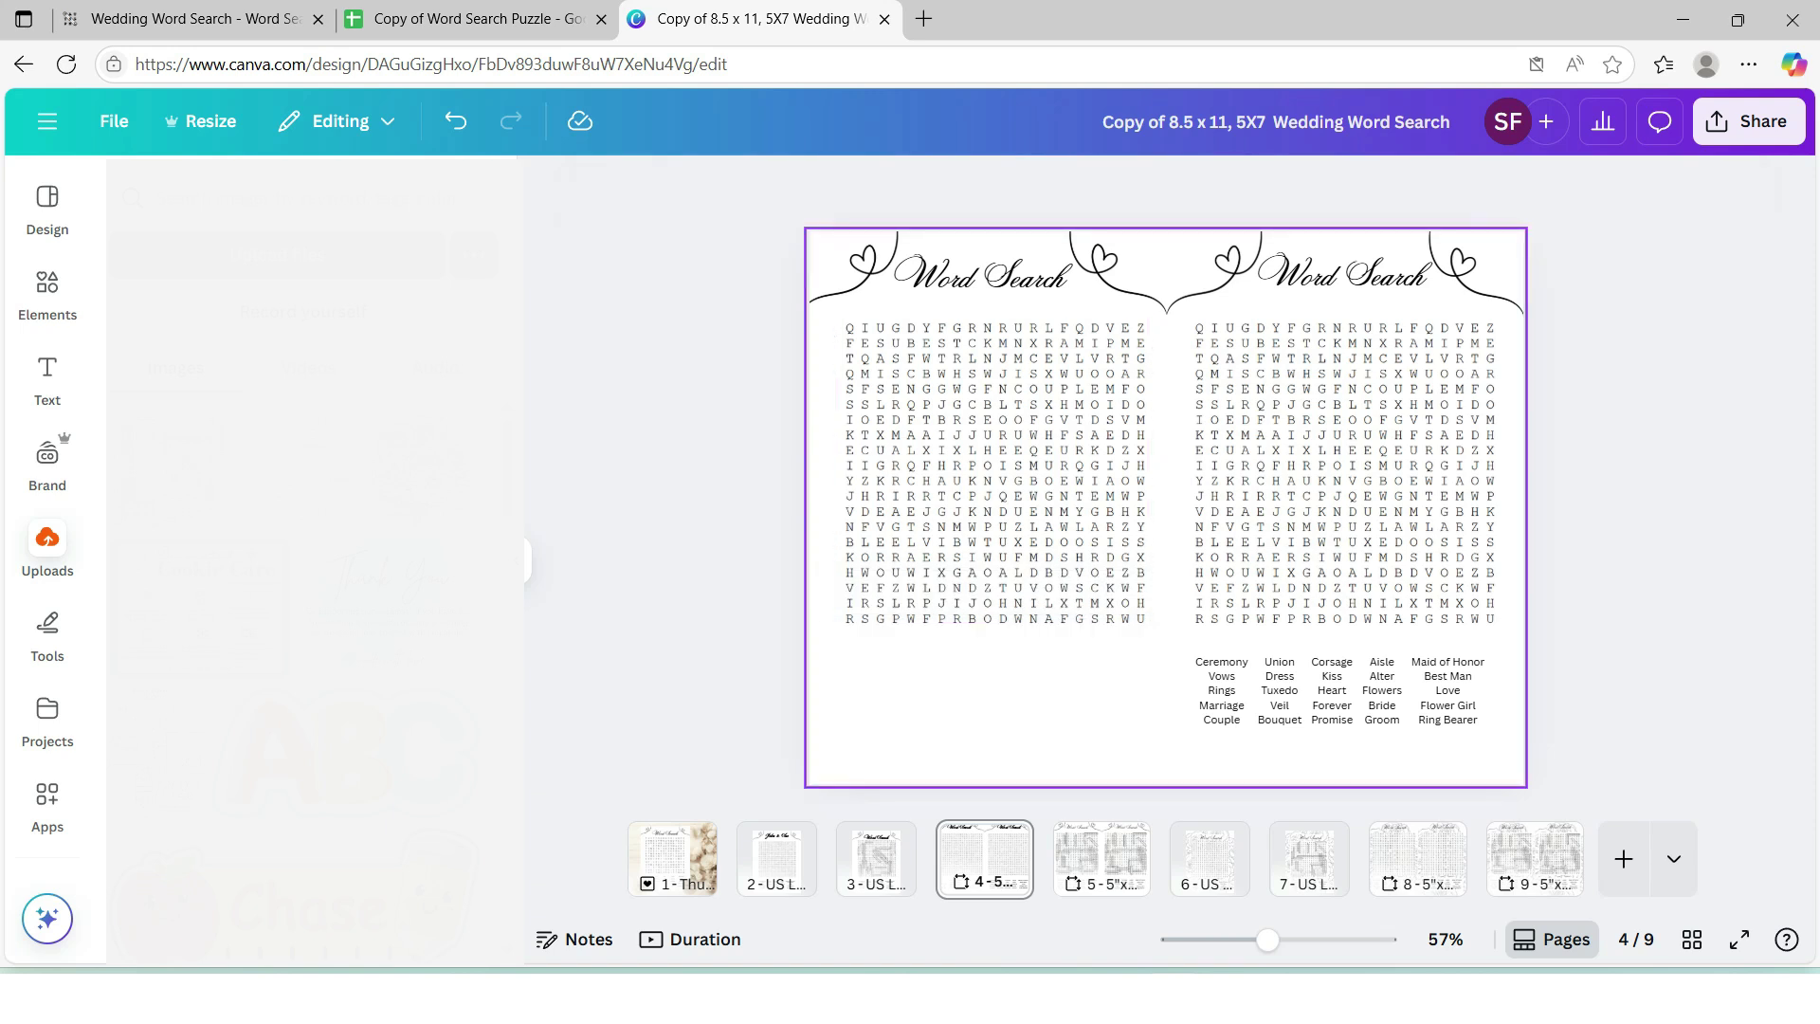
pyautogui.hotkey('ctrl', 'v')
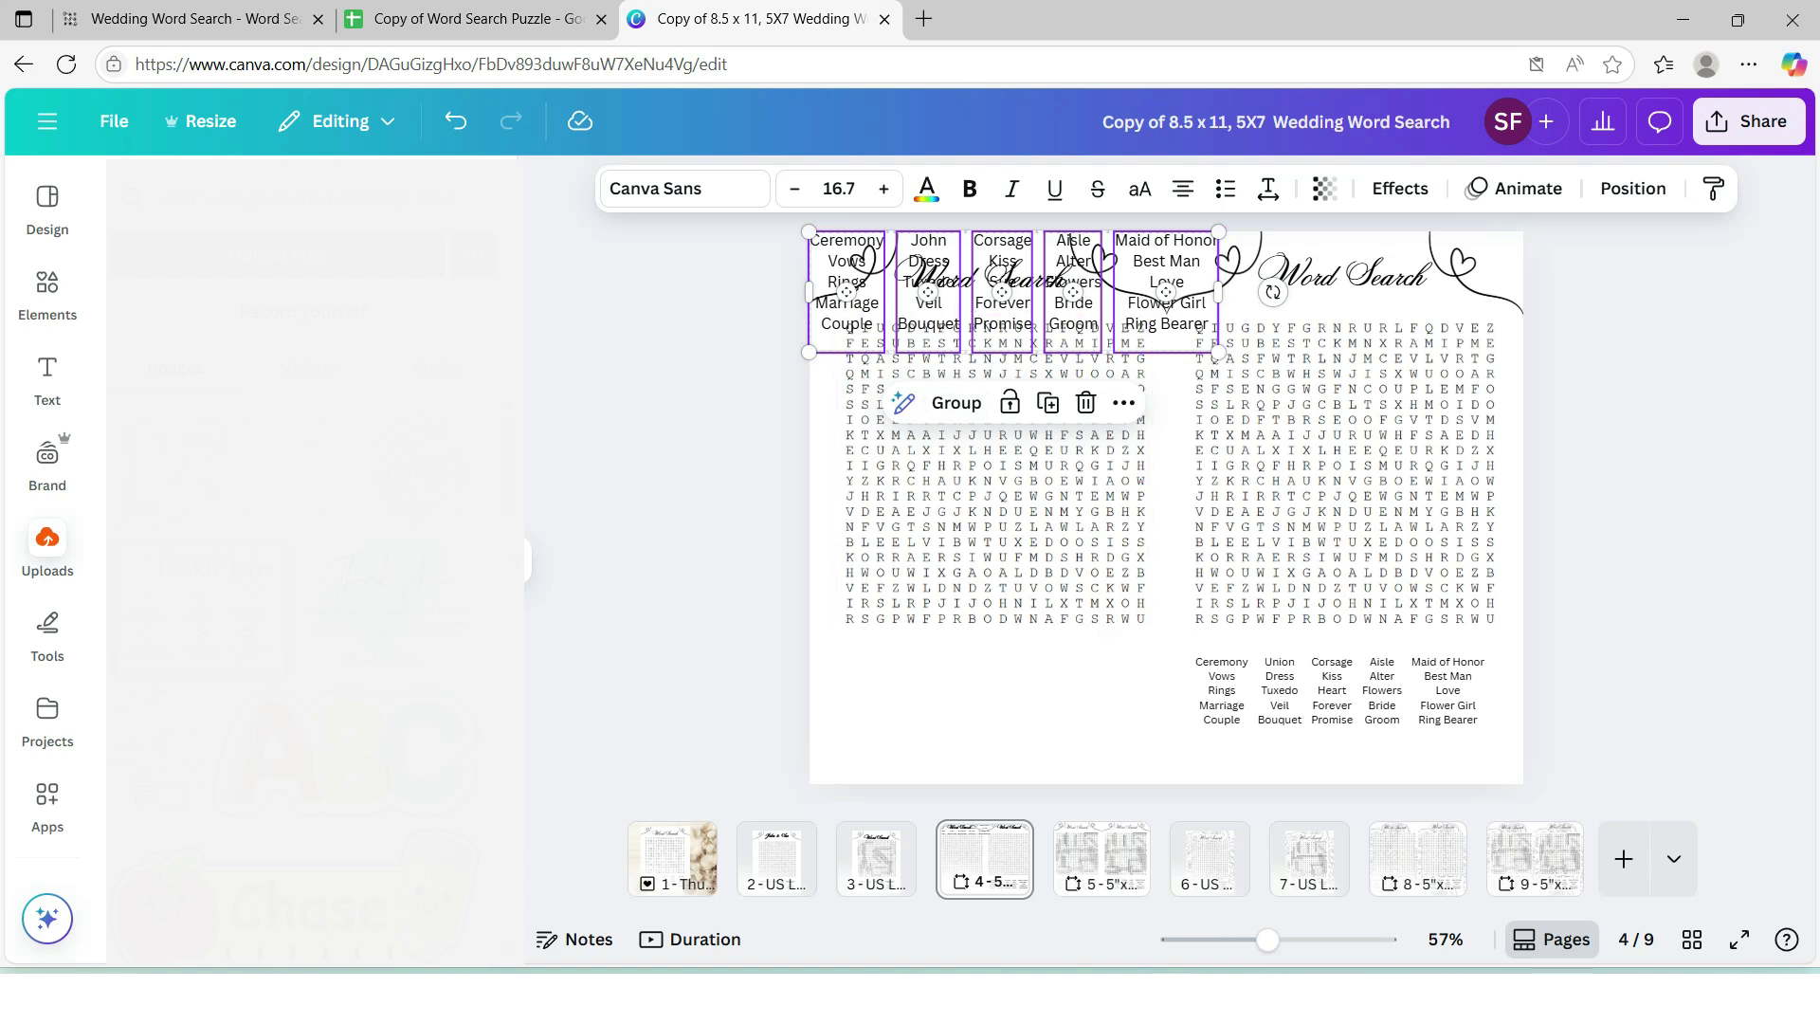
pyautogui.moveTo(1014, 291); pyautogui.dragTo(1040, 702)
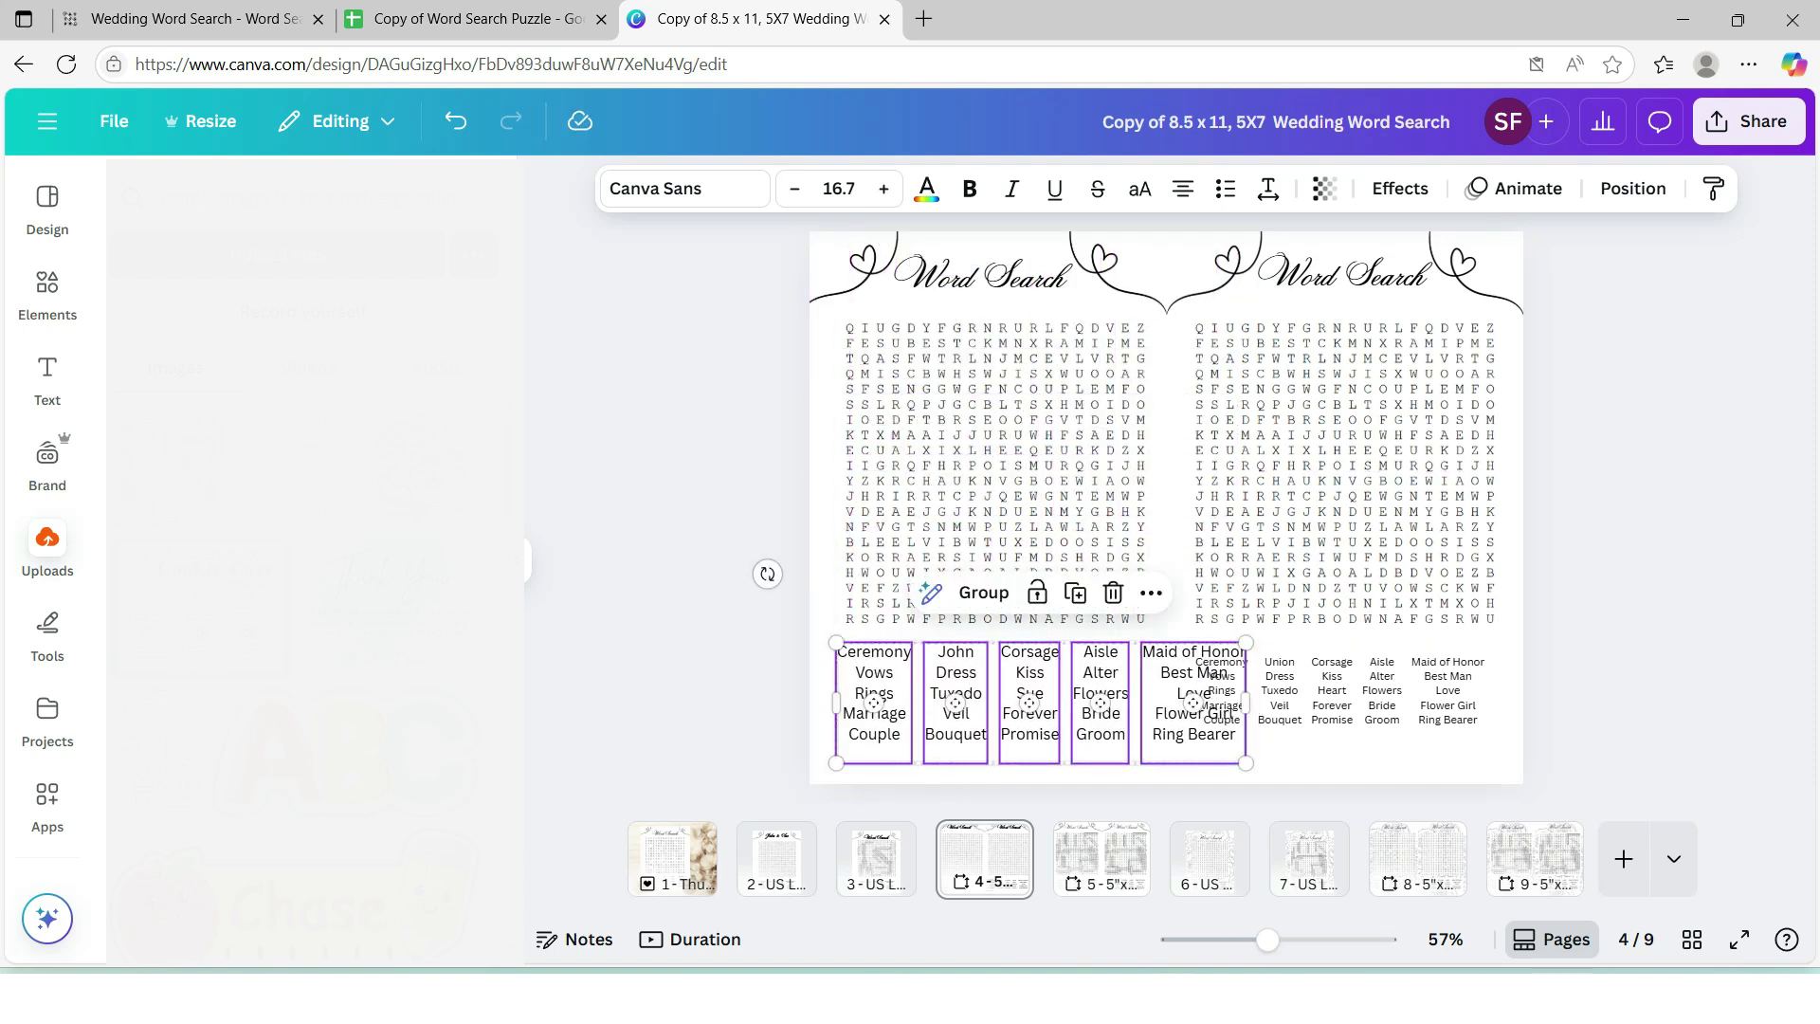
pyautogui.moveTo(1246, 763); pyautogui.dragTo(1111, 697)
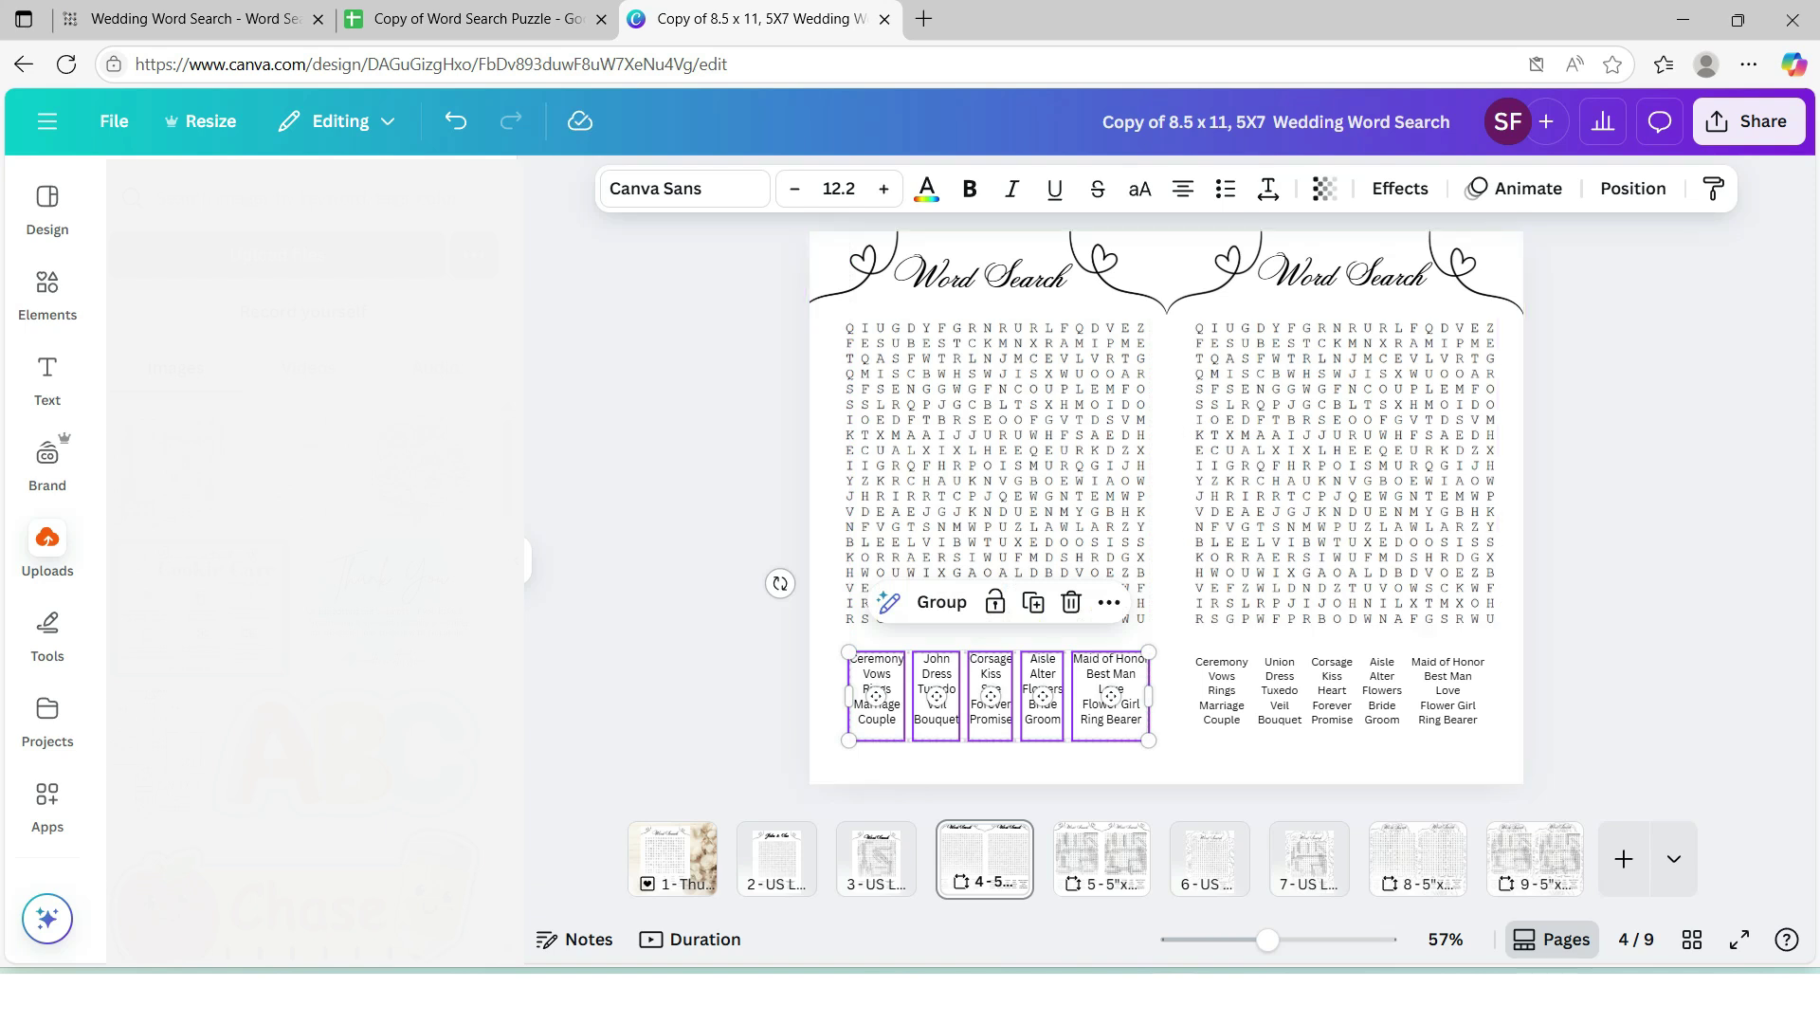
pyautogui.press('Escape')
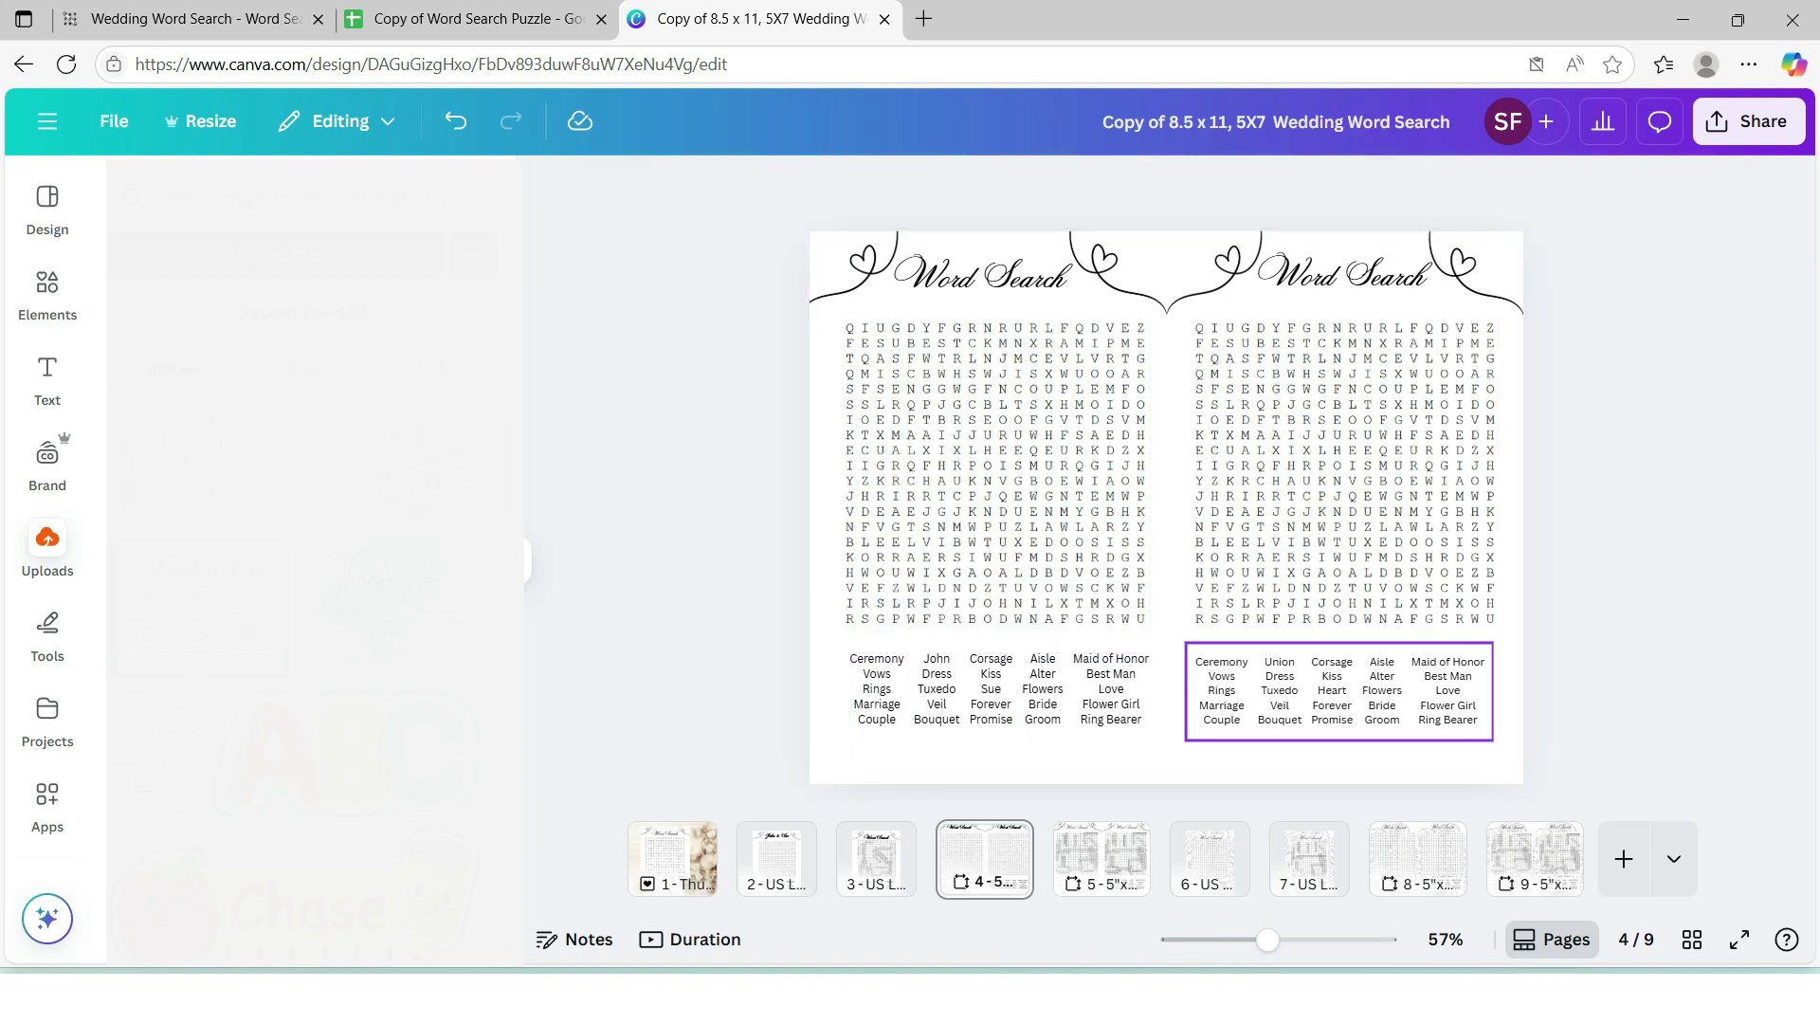
# Delete the old grouped word list below the right puzzle grid on page 4
pyautogui.click(1332, 690)
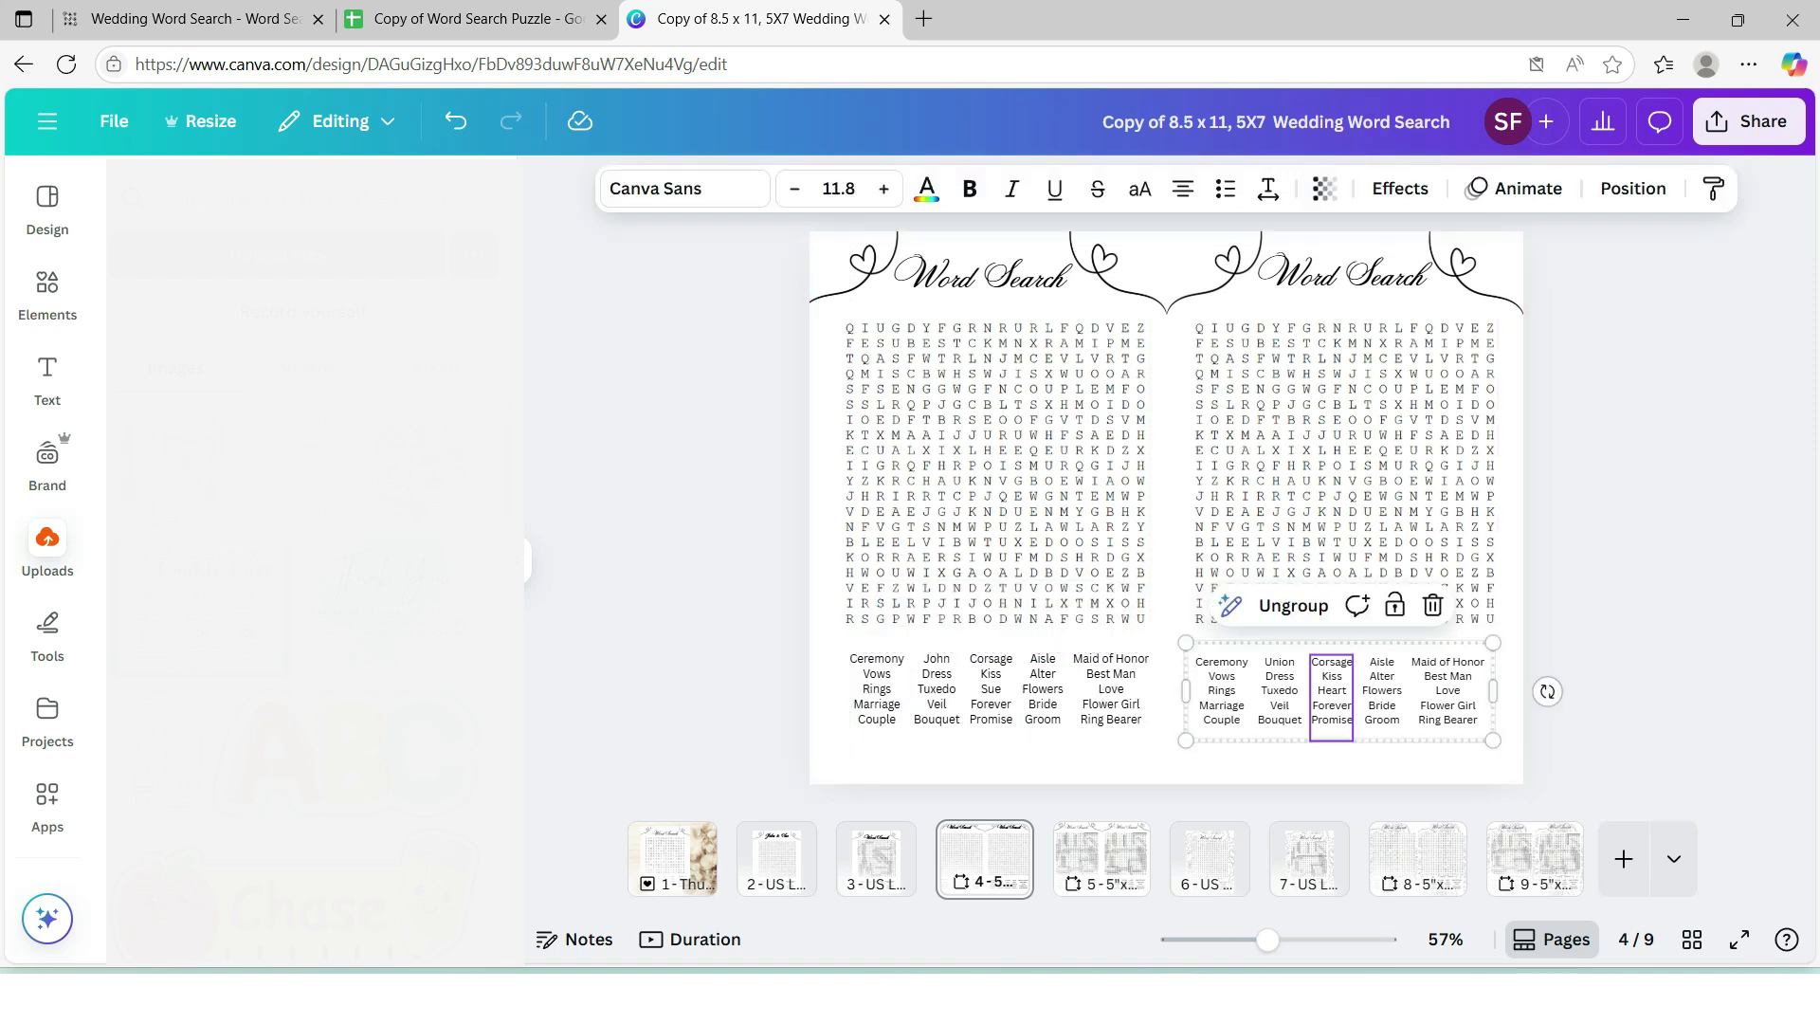
pyautogui.moveTo(1191, 650); pyautogui.dragTo(1496, 766)
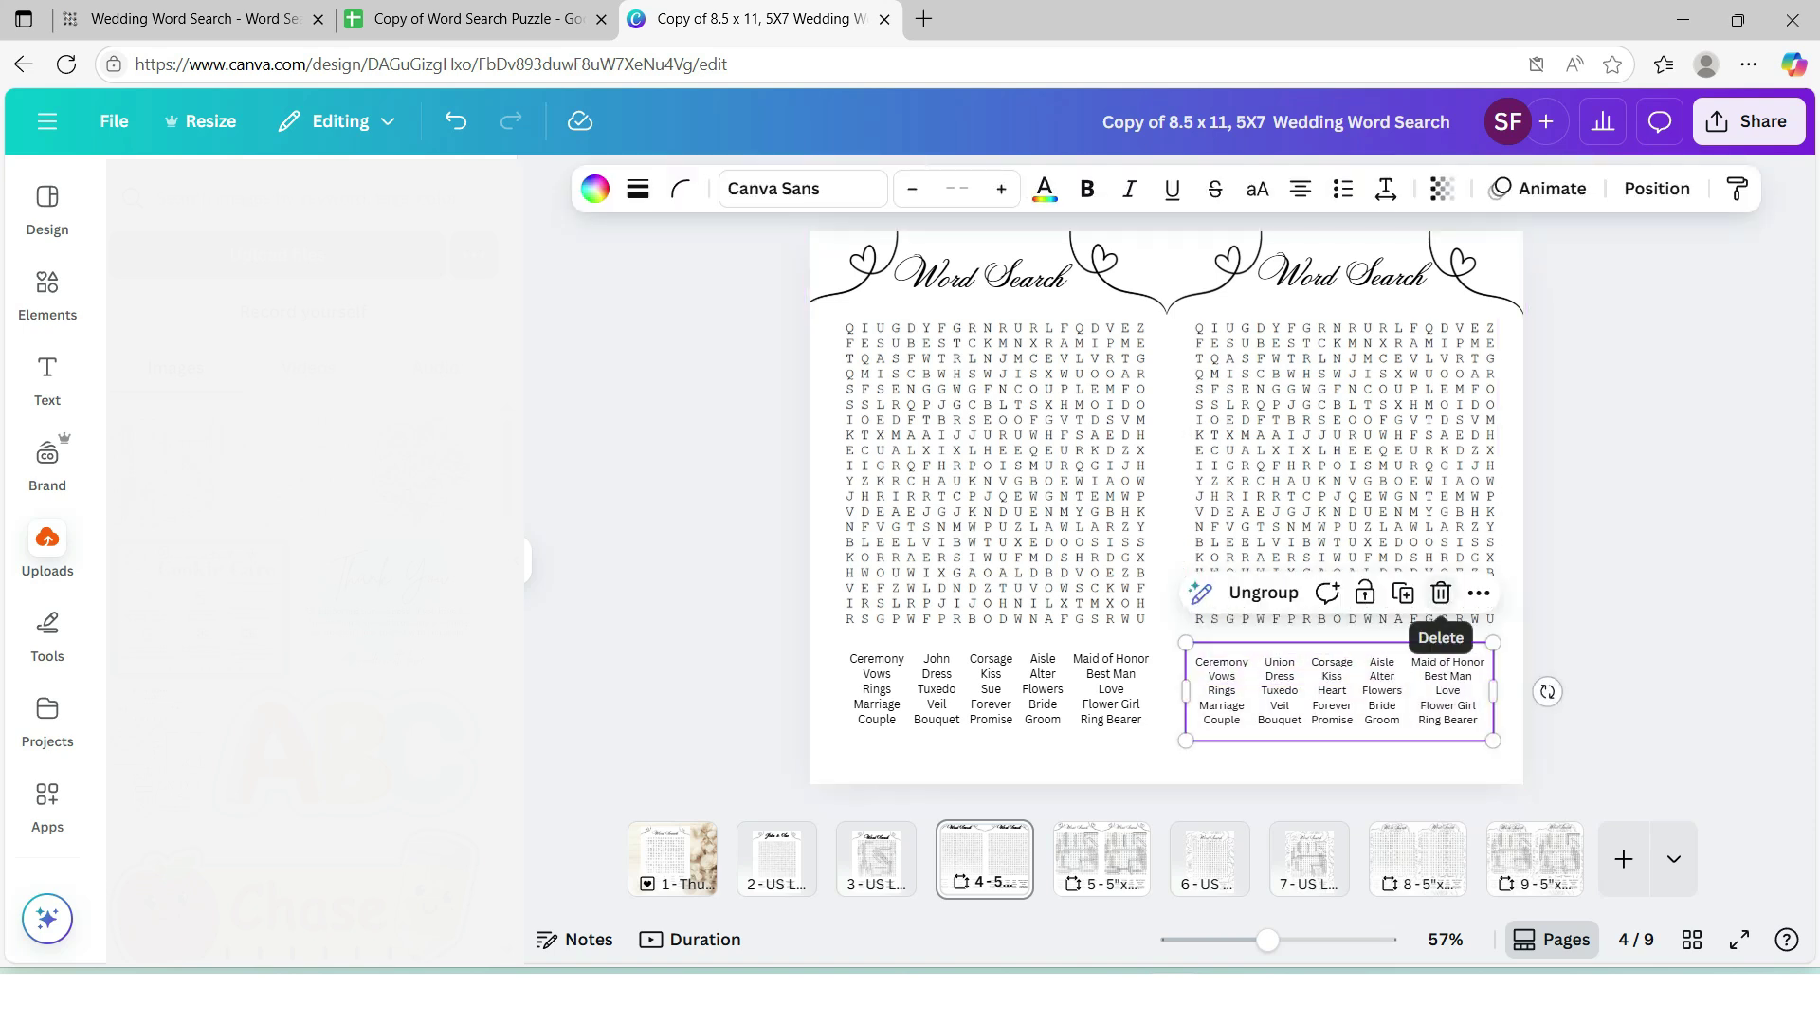
pyautogui.click(1441, 593)
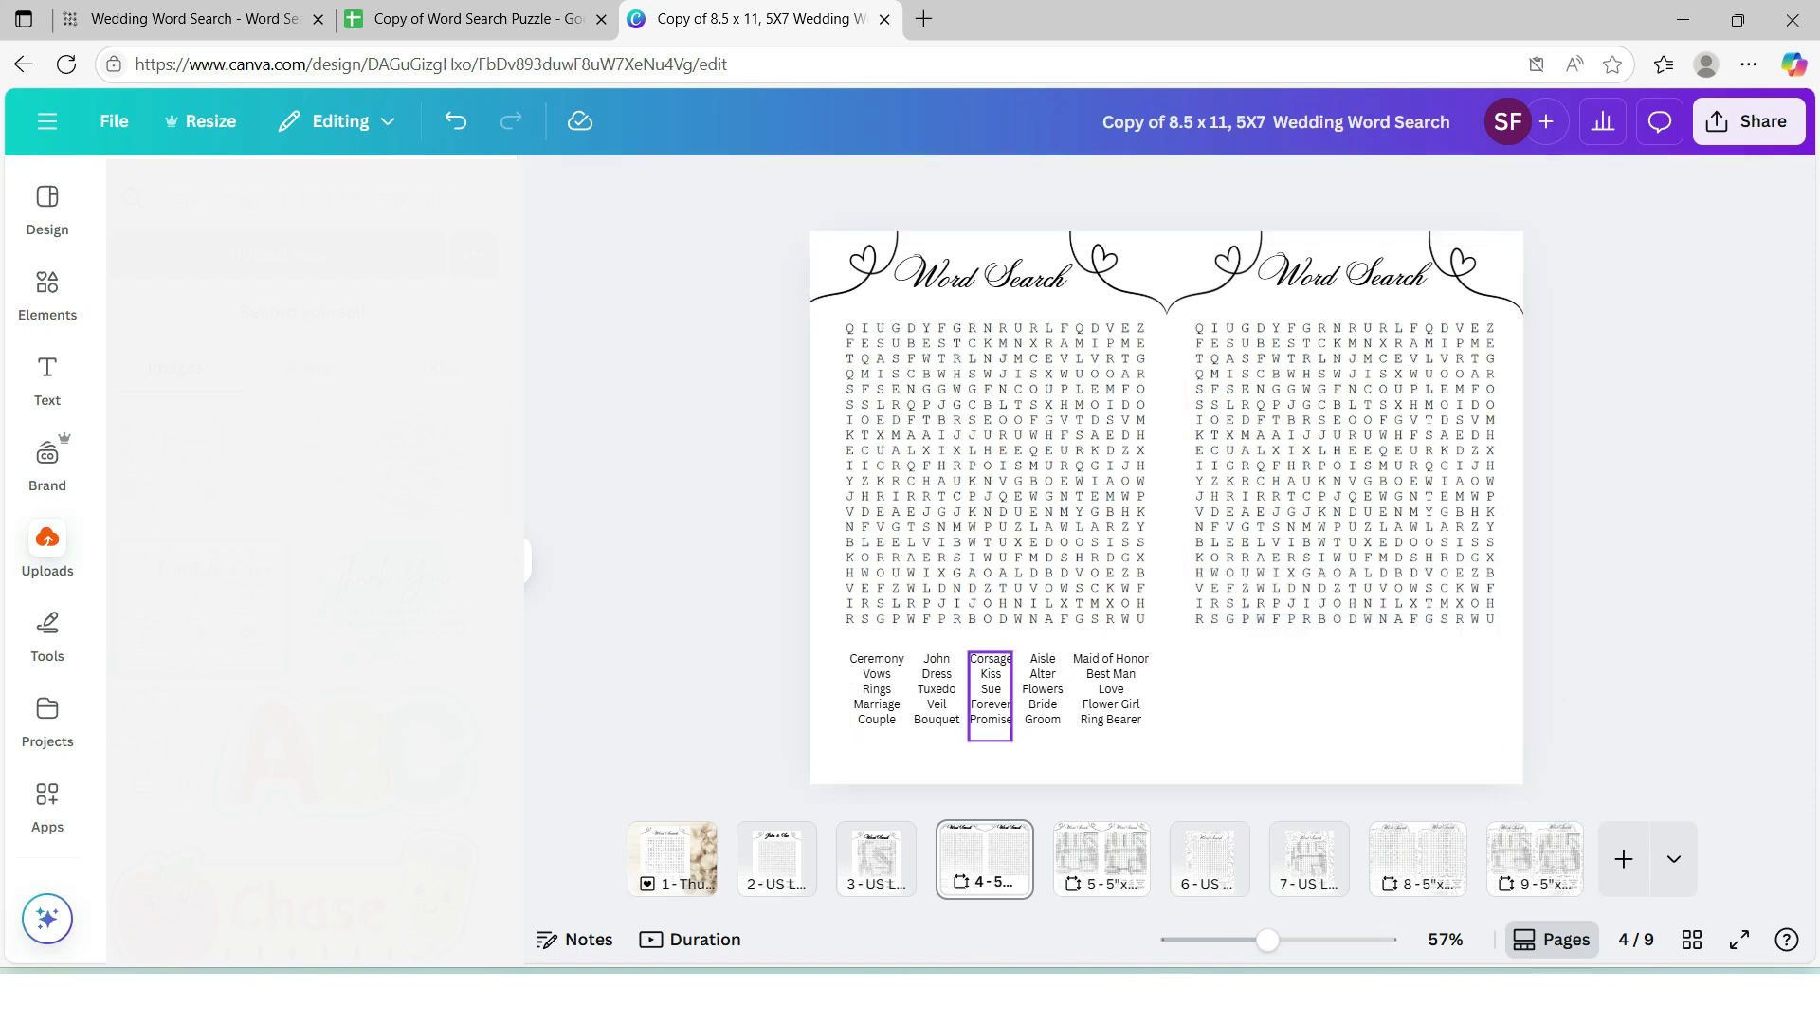
# Duplicate page 4's left word-list columns and place the copy below the right grid, level with the left list
pyautogui.moveTo(931, 709); pyautogui.dragTo(1152, 732)
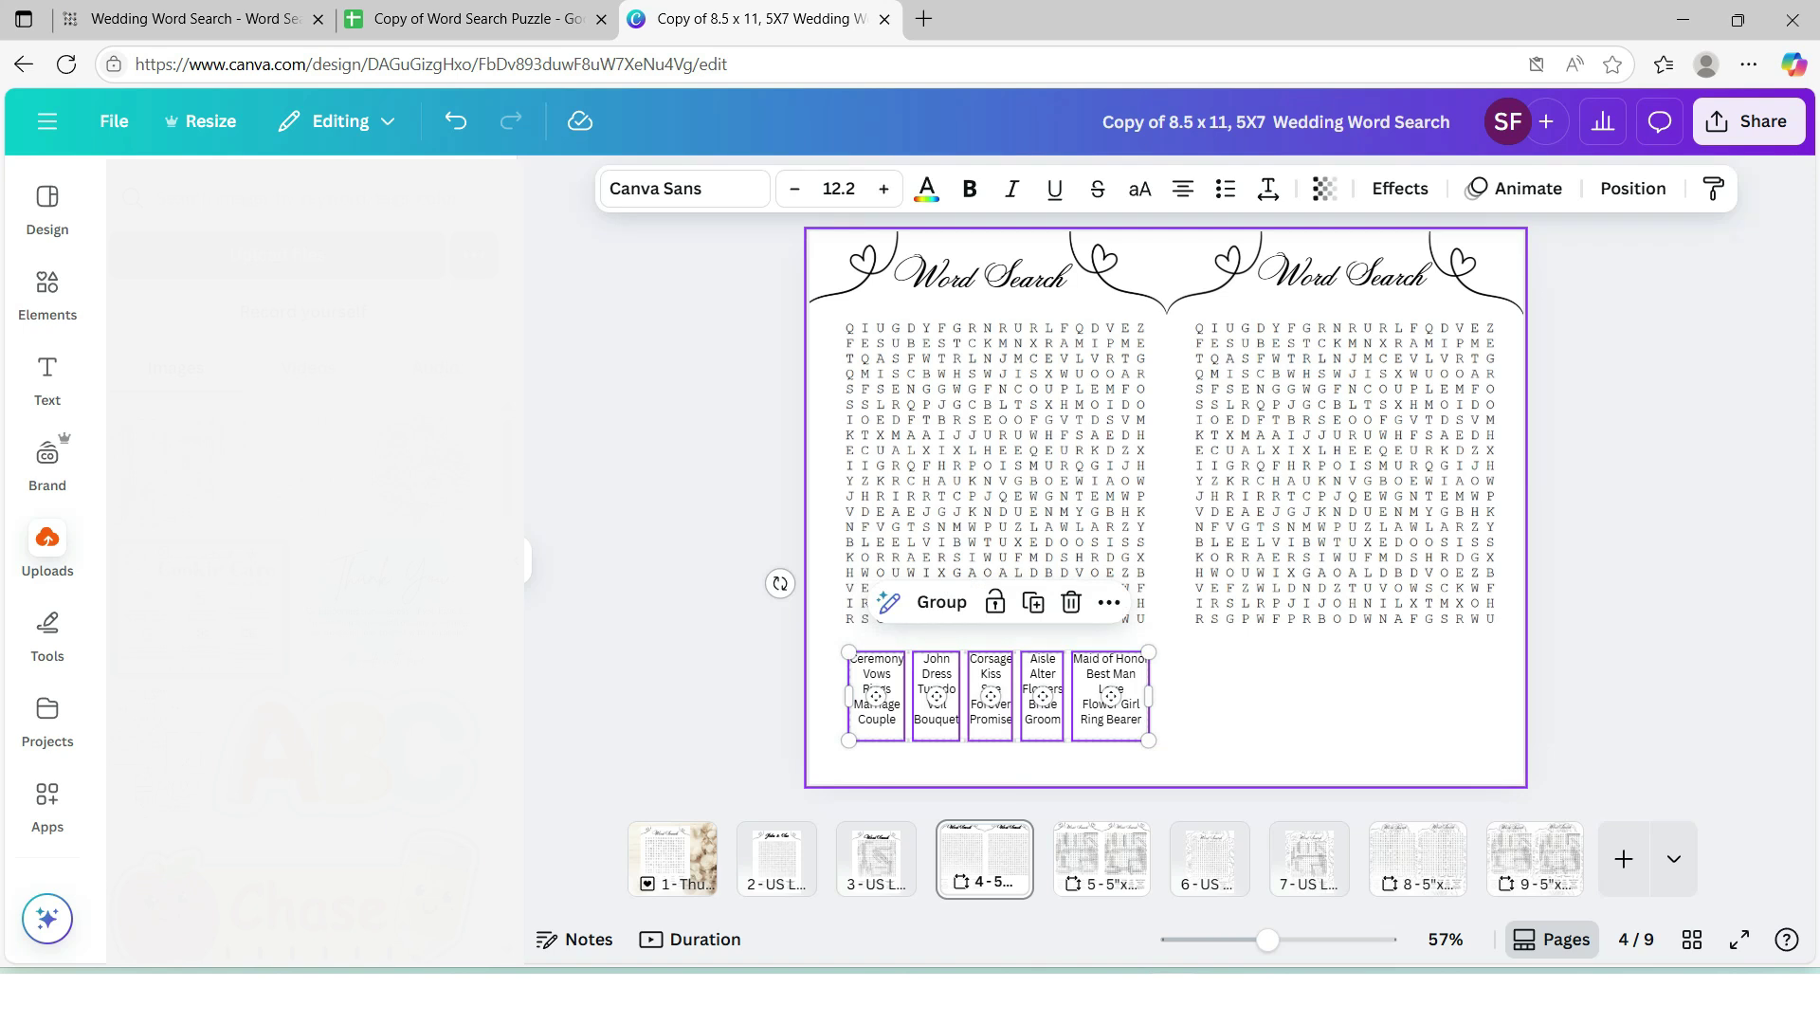
pyautogui.press('Escape')
pyautogui.hotkey('ctrl', 'v')
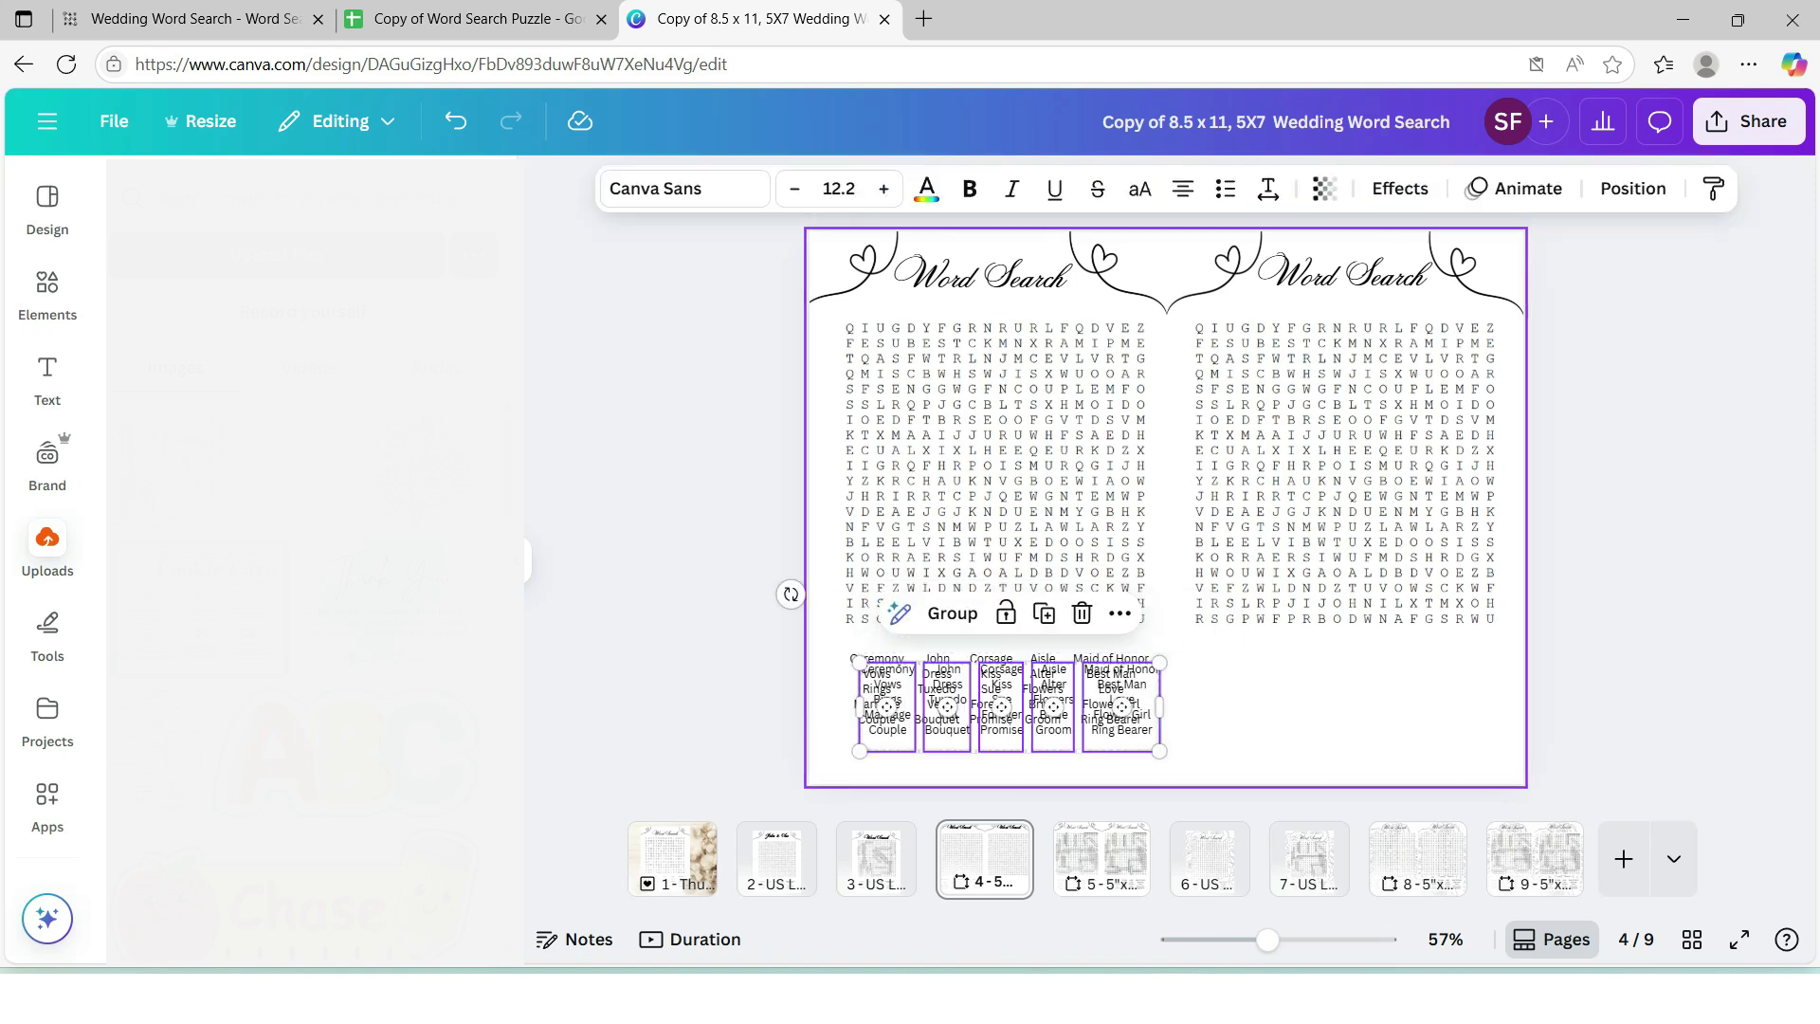
pyautogui.moveTo(1054, 706); pyautogui.dragTo(1337, 689)
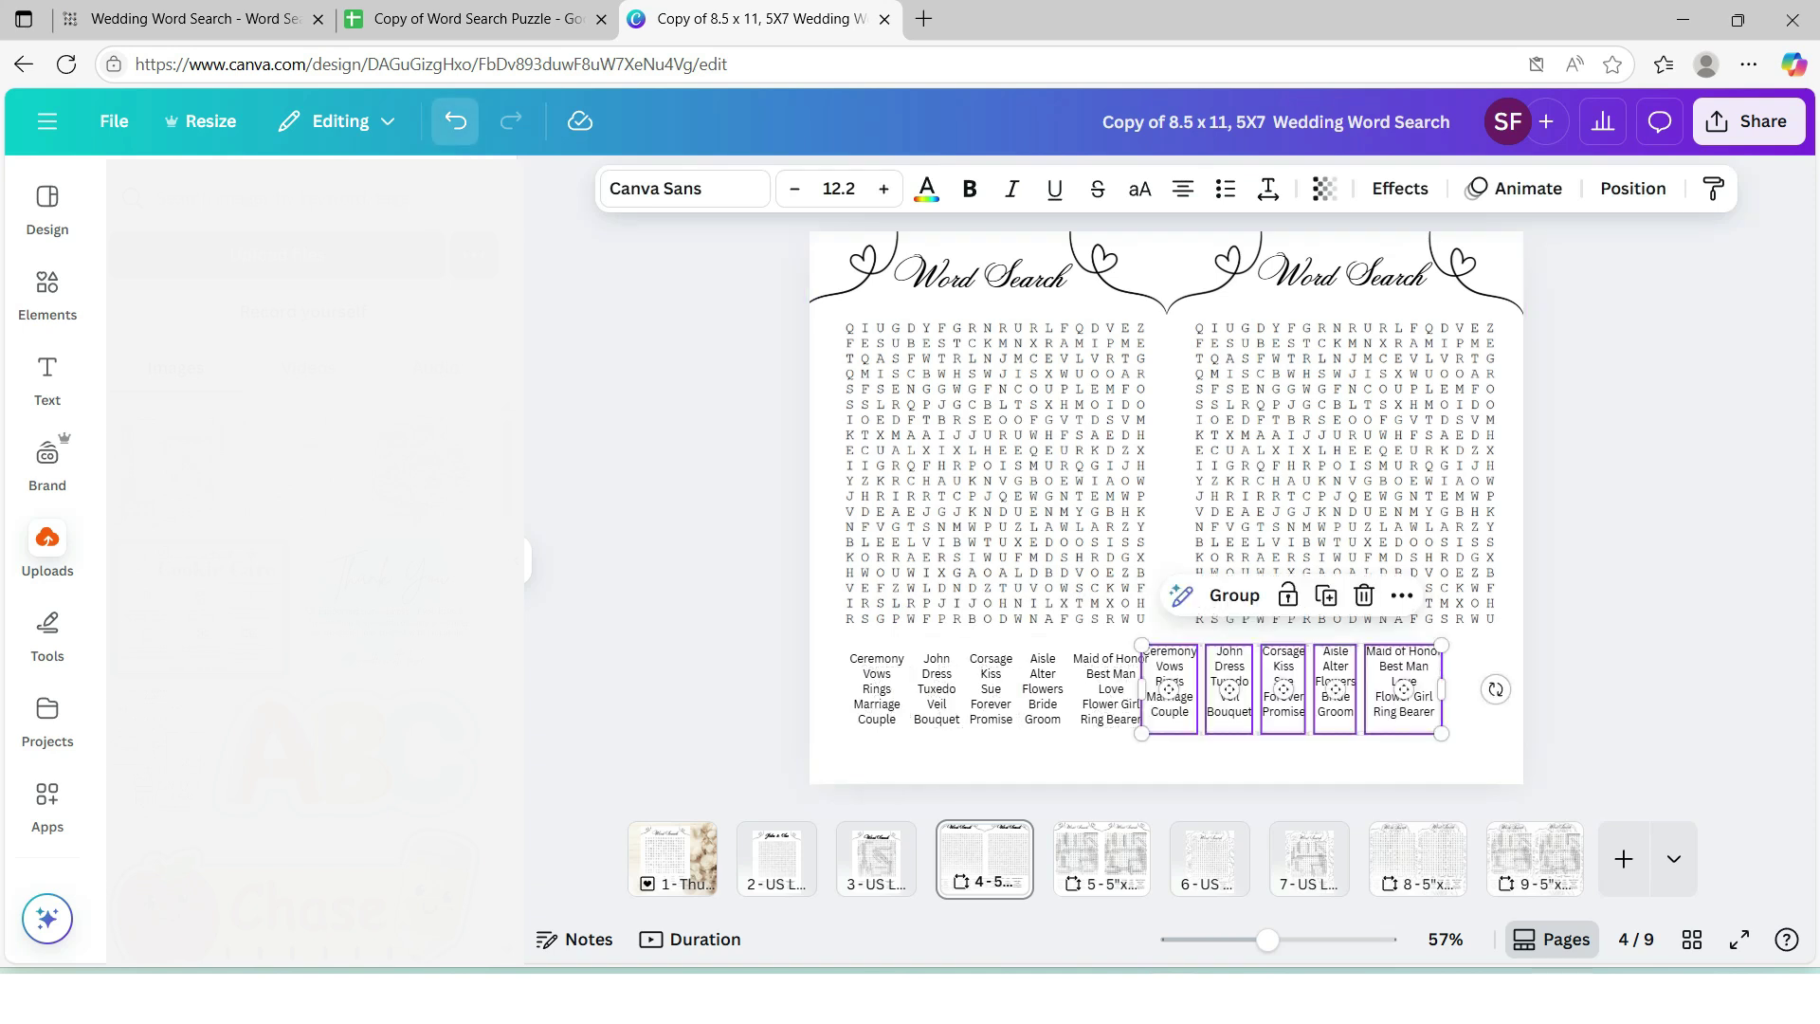
pyautogui.click(456, 120)
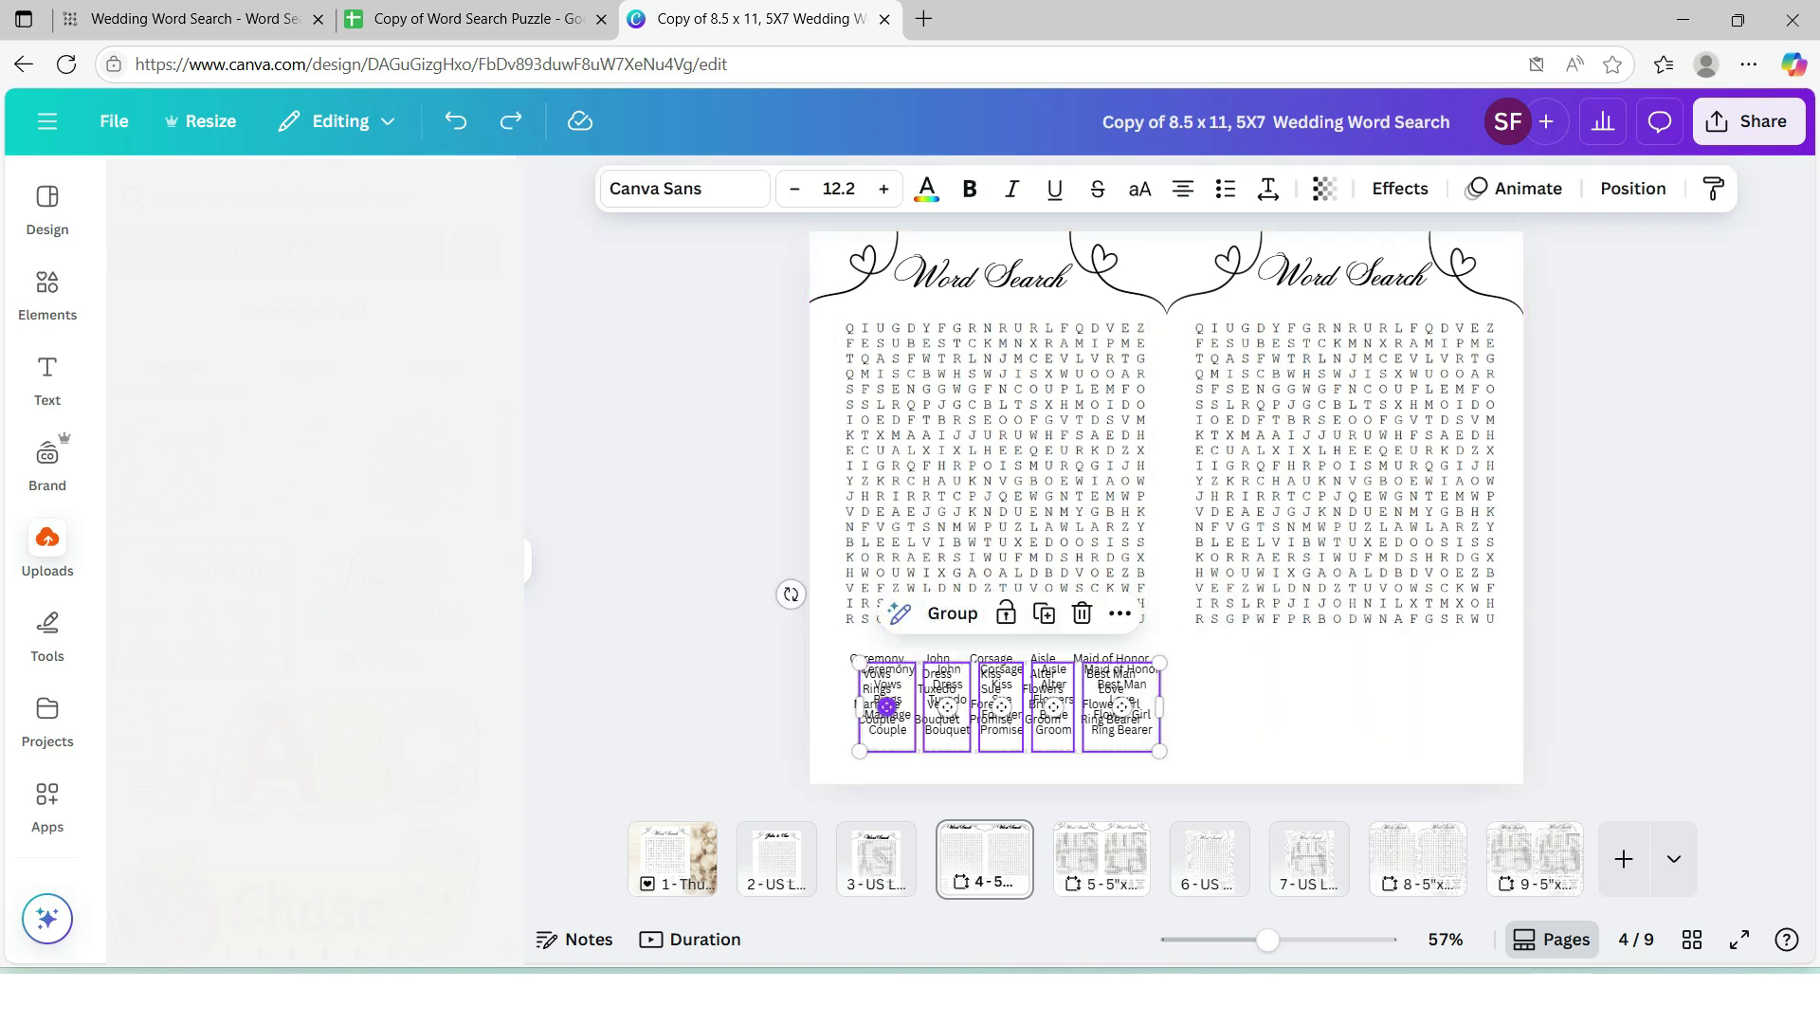
pyautogui.moveTo(886, 707); pyautogui.dragTo(1223, 691)
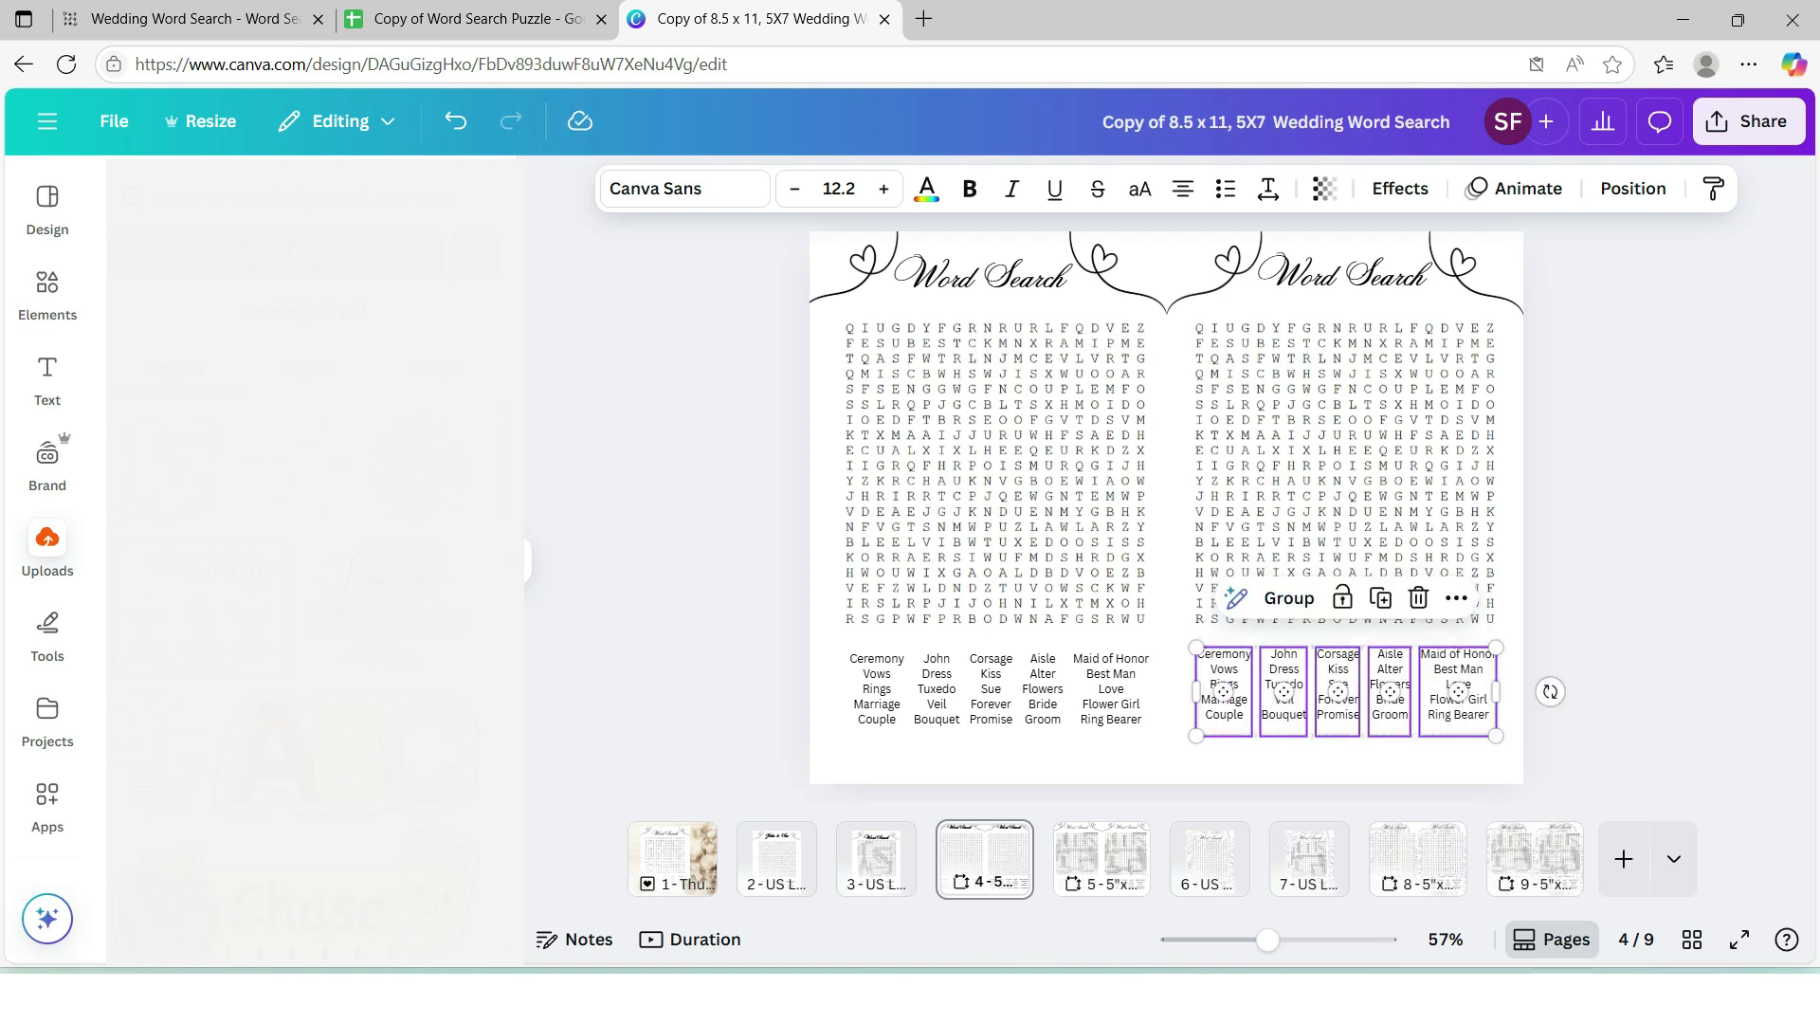
pyautogui.moveTo(1222, 691); pyautogui.dragTo(1225, 696)
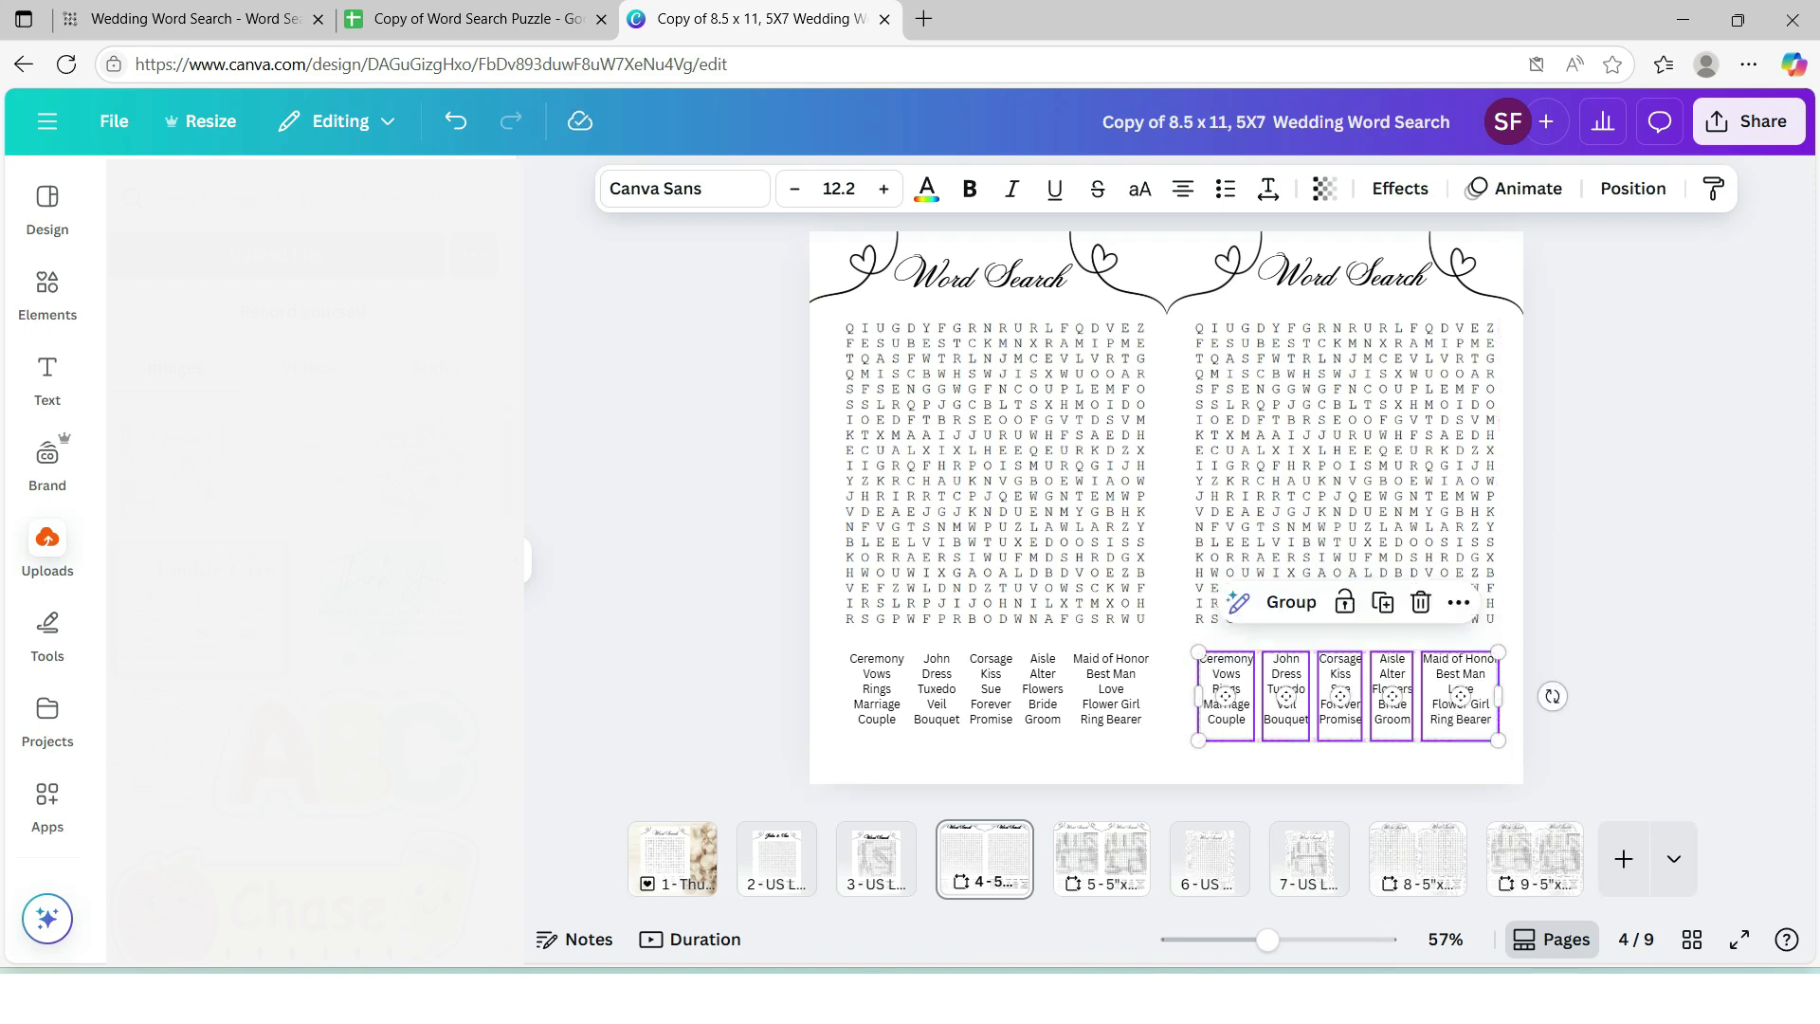
pyautogui.press('Escape')
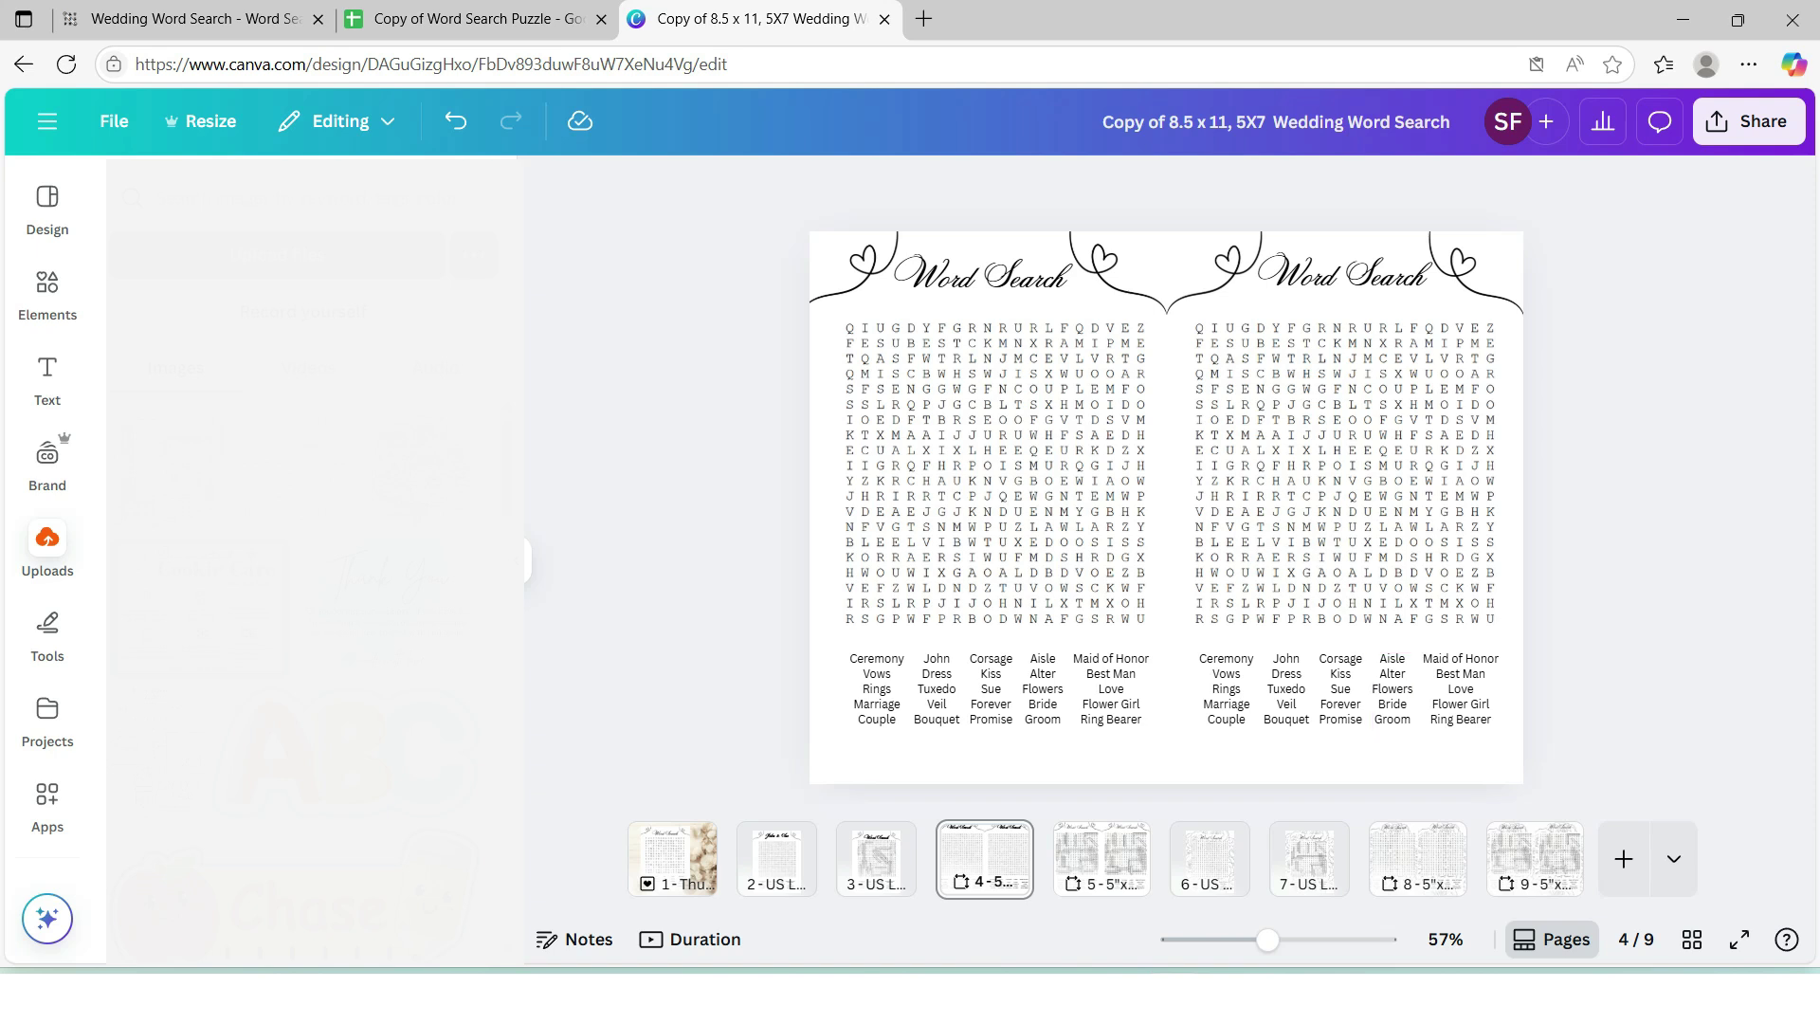
# Replace both answer grids on page 5, the 5"x7" answers page, with the uploaded answer key image
pyautogui.click(1102, 857)
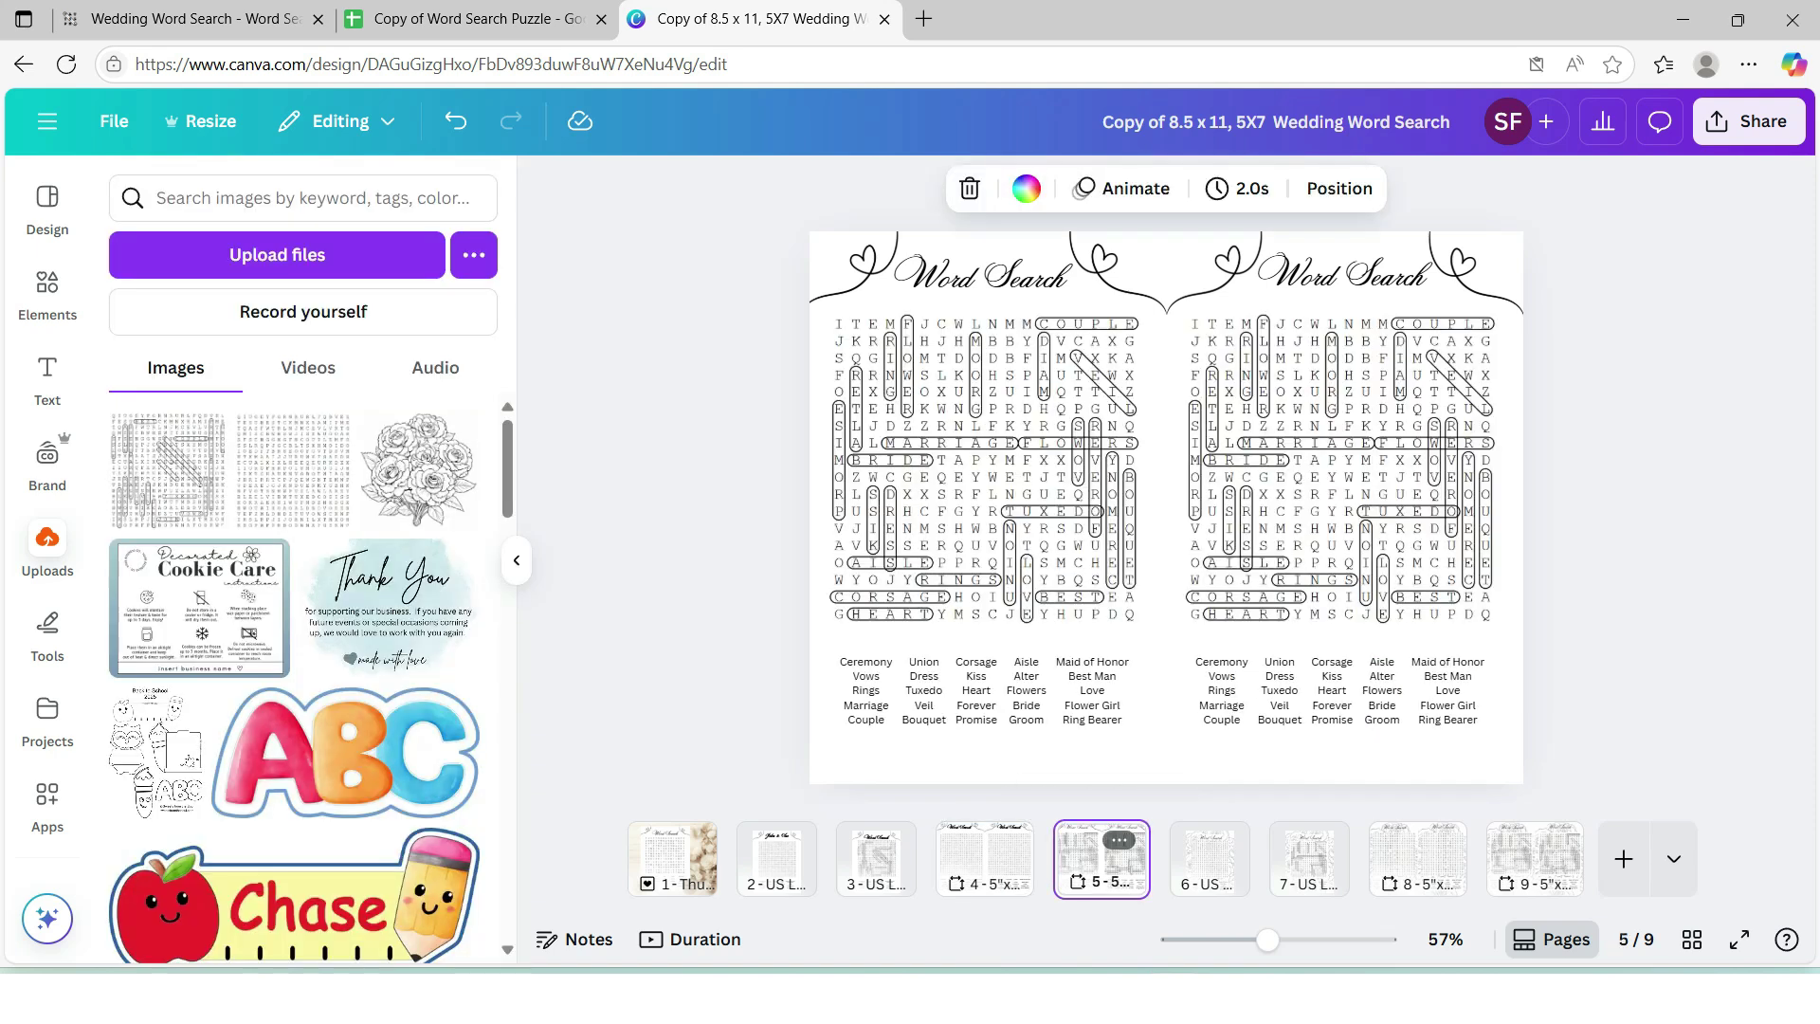
pyautogui.moveTo(133, 434); pyautogui.dragTo(978, 493)
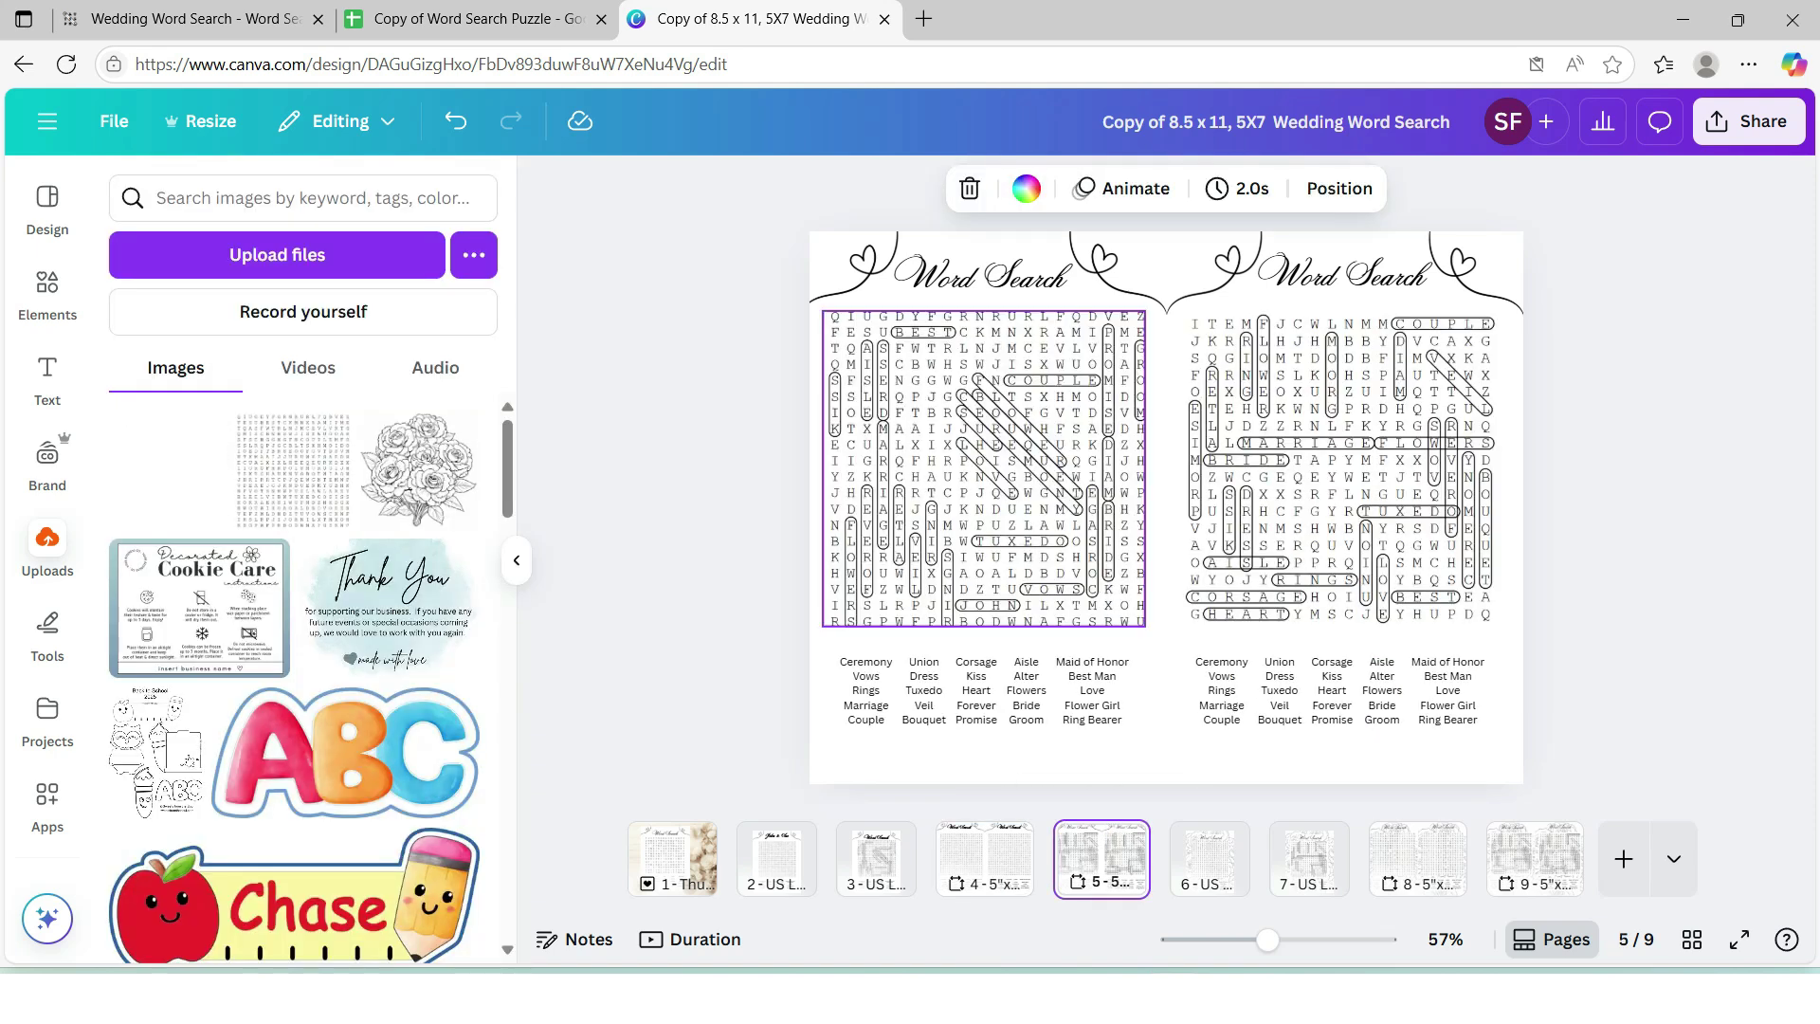
pyautogui.moveTo(167, 471); pyautogui.dragTo(1340, 469)
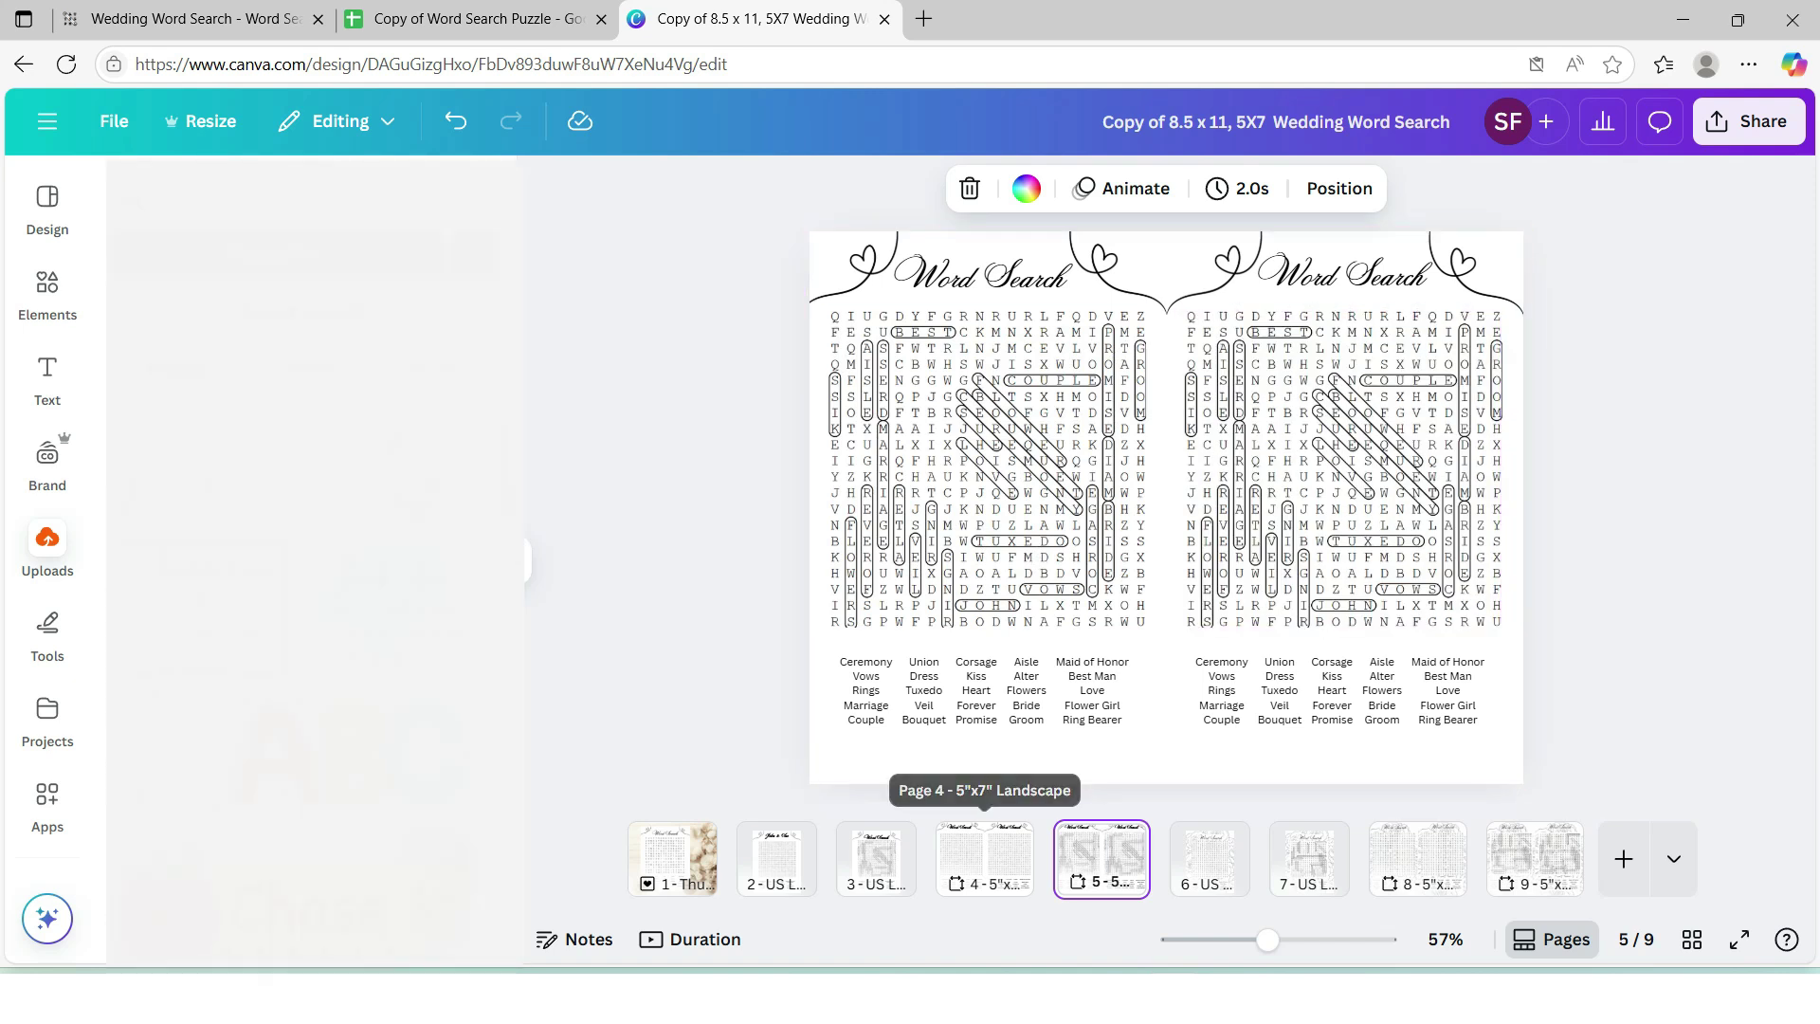
# Replace both old word lists on page 5, the 5"x7" answers page, with the word-list columns copied from page 4
pyautogui.click(984, 857)
pyautogui.moveTo(819, 652); pyautogui.dragTo(1500, 742)
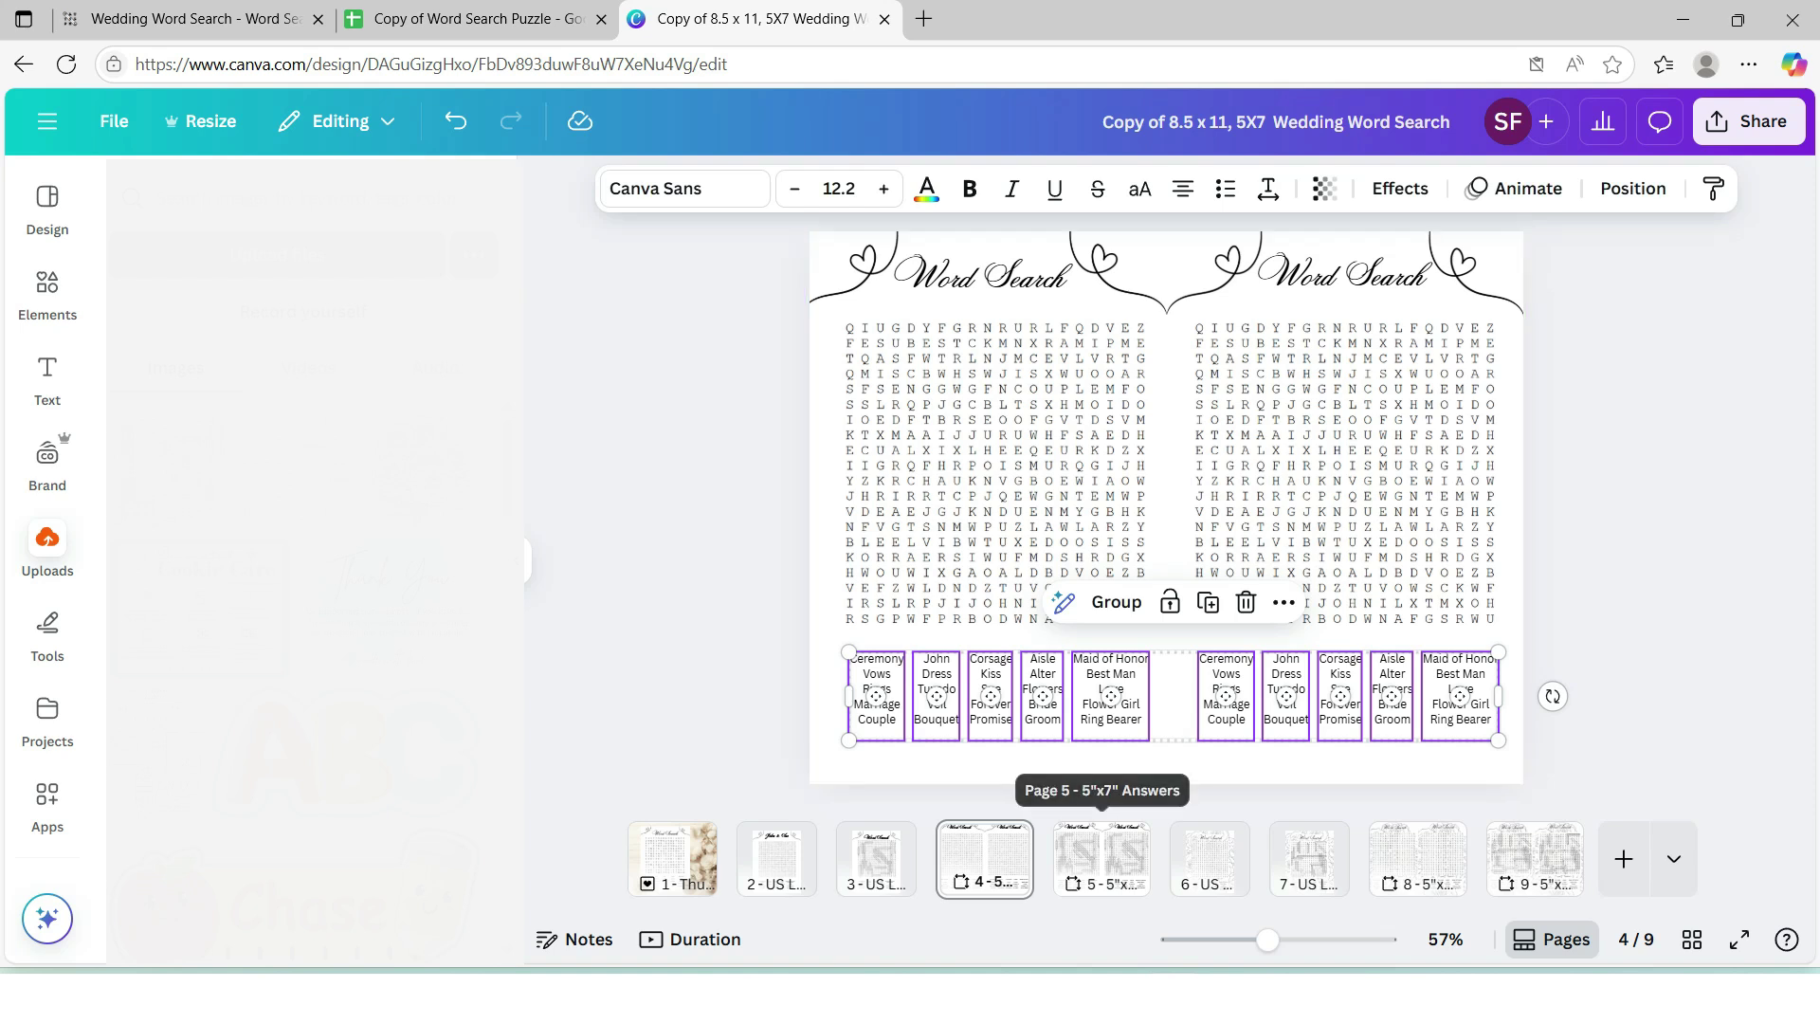
pyautogui.click(1101, 853)
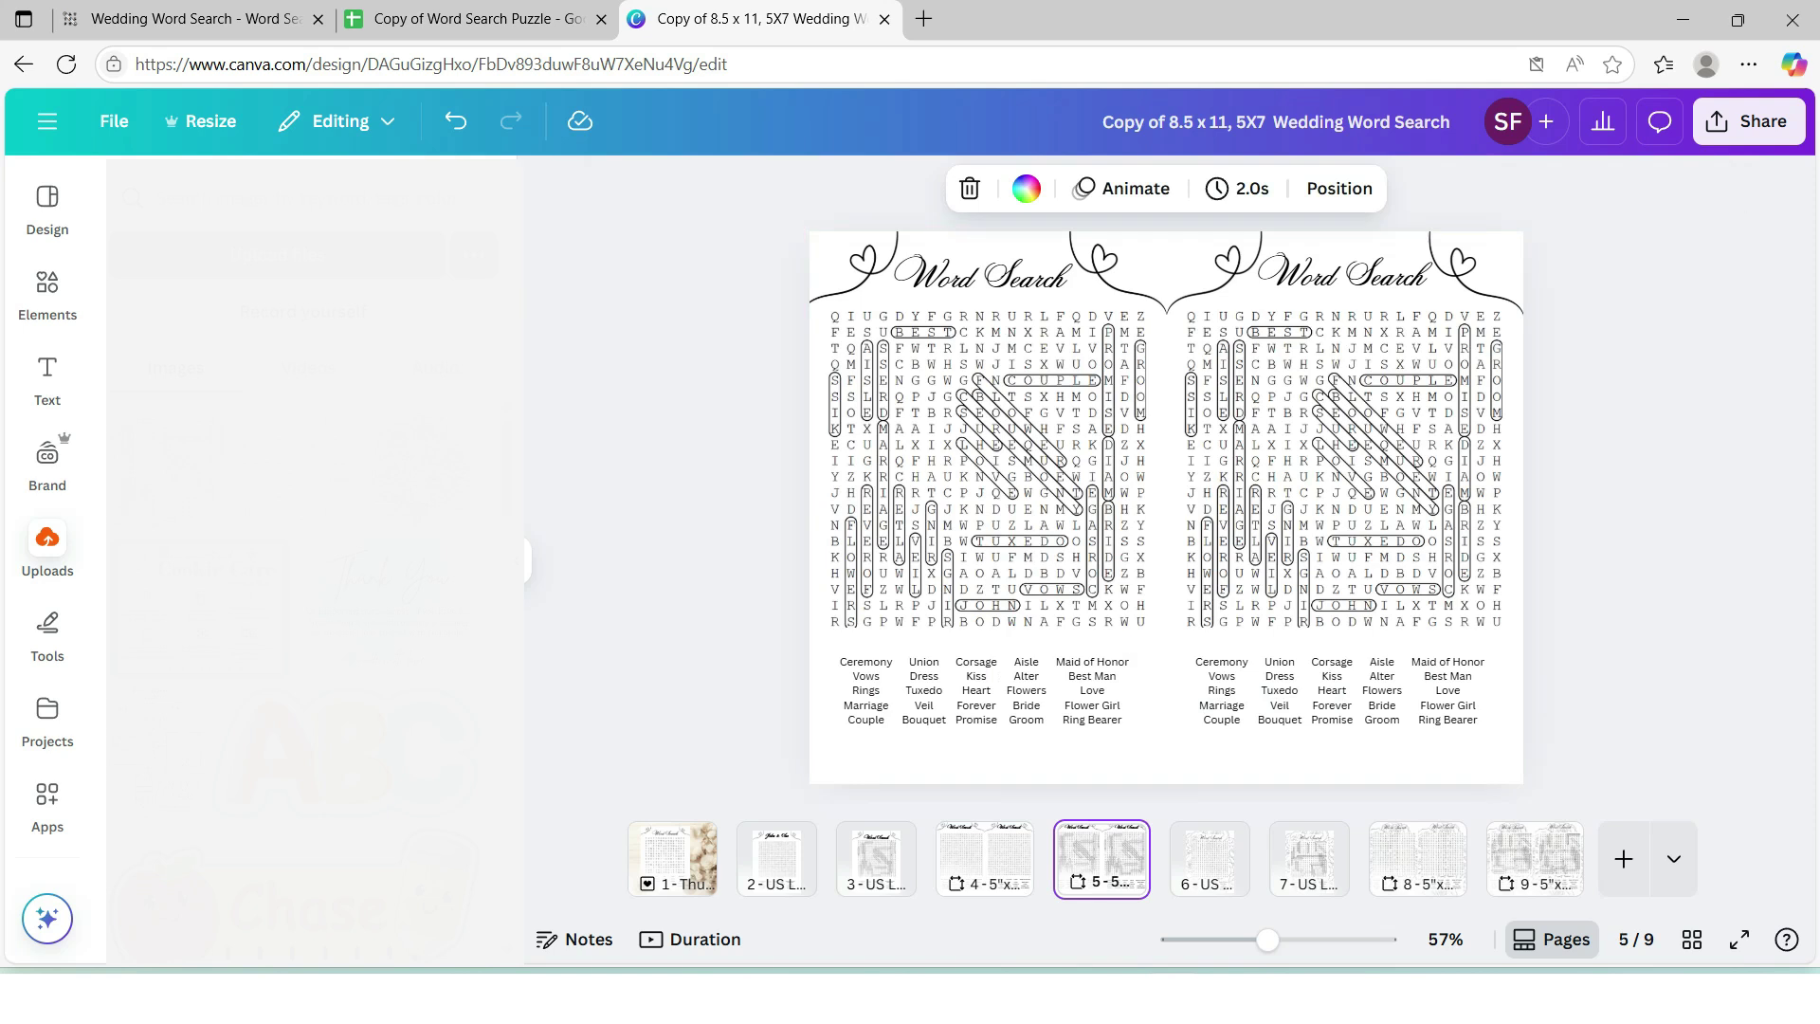
pyautogui.moveTo(983, 692); pyautogui.dragTo(1118, 712)
pyautogui.keyDown('shift'); pyautogui.click(1339, 691); pyautogui.keyUp('shift')
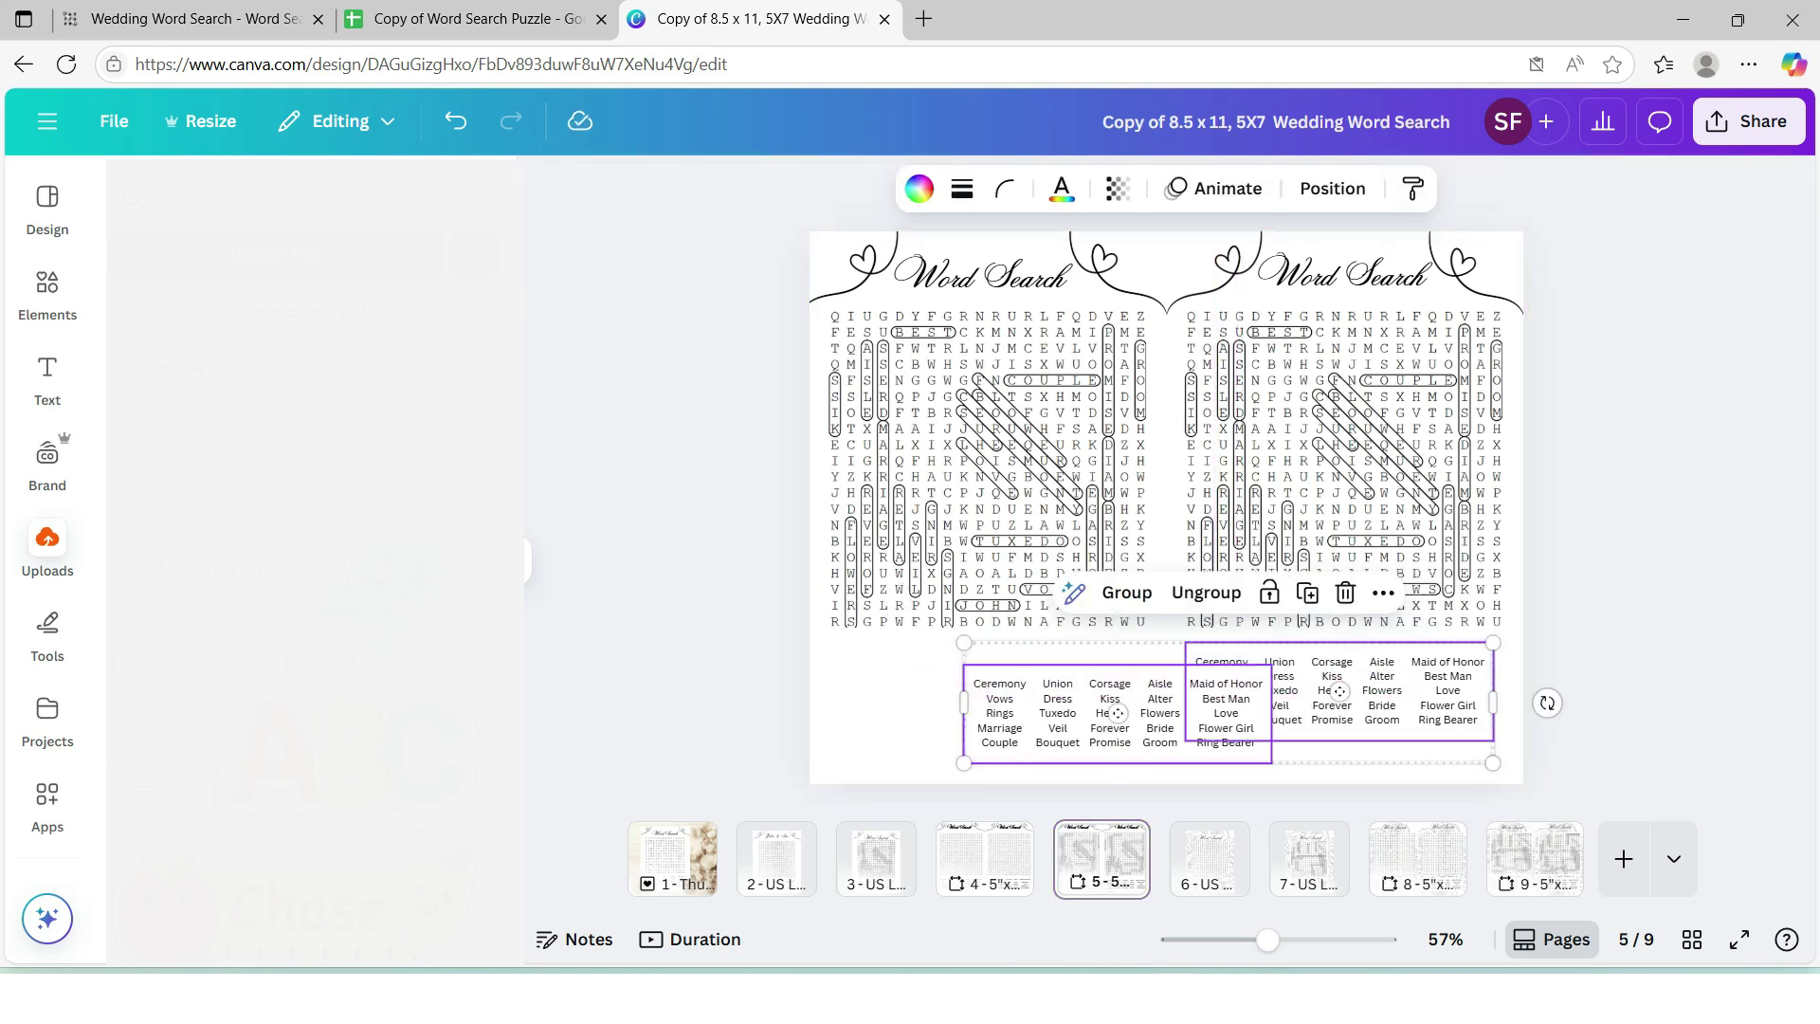
pyautogui.click(1345, 593)
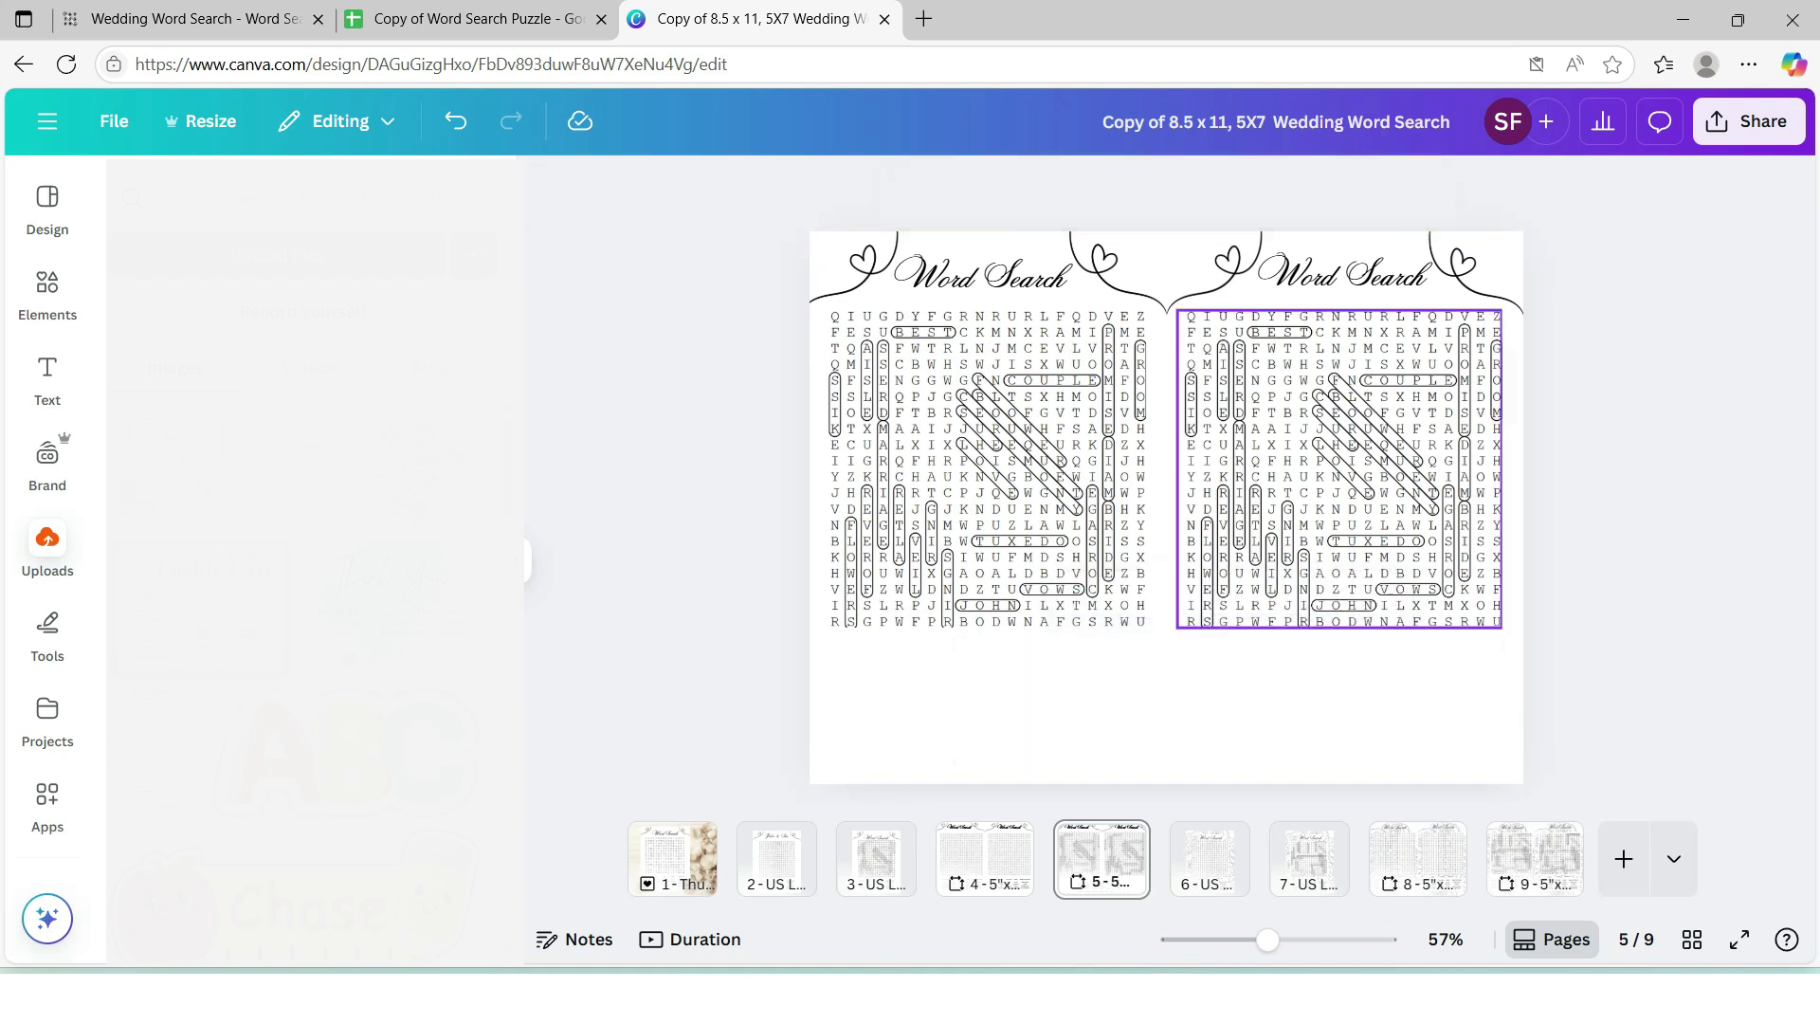
pyautogui.hotkey('ctrl', 'z')
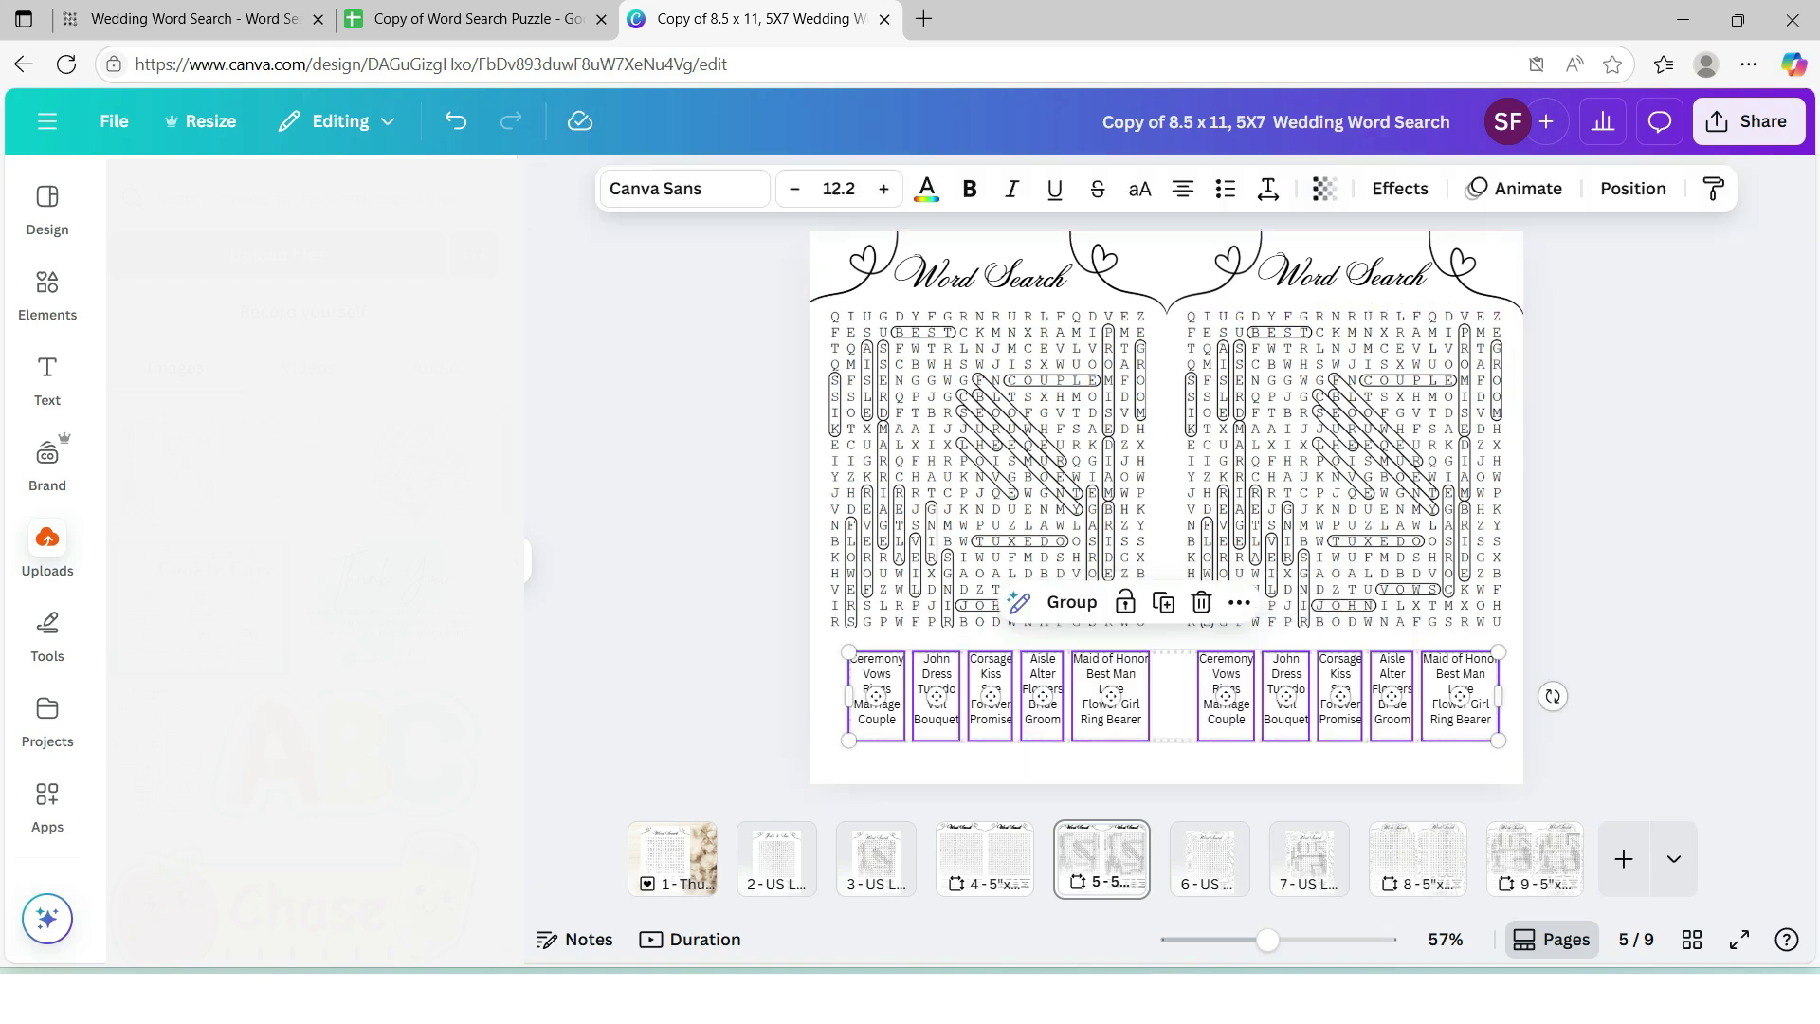
pyautogui.press('Escape')
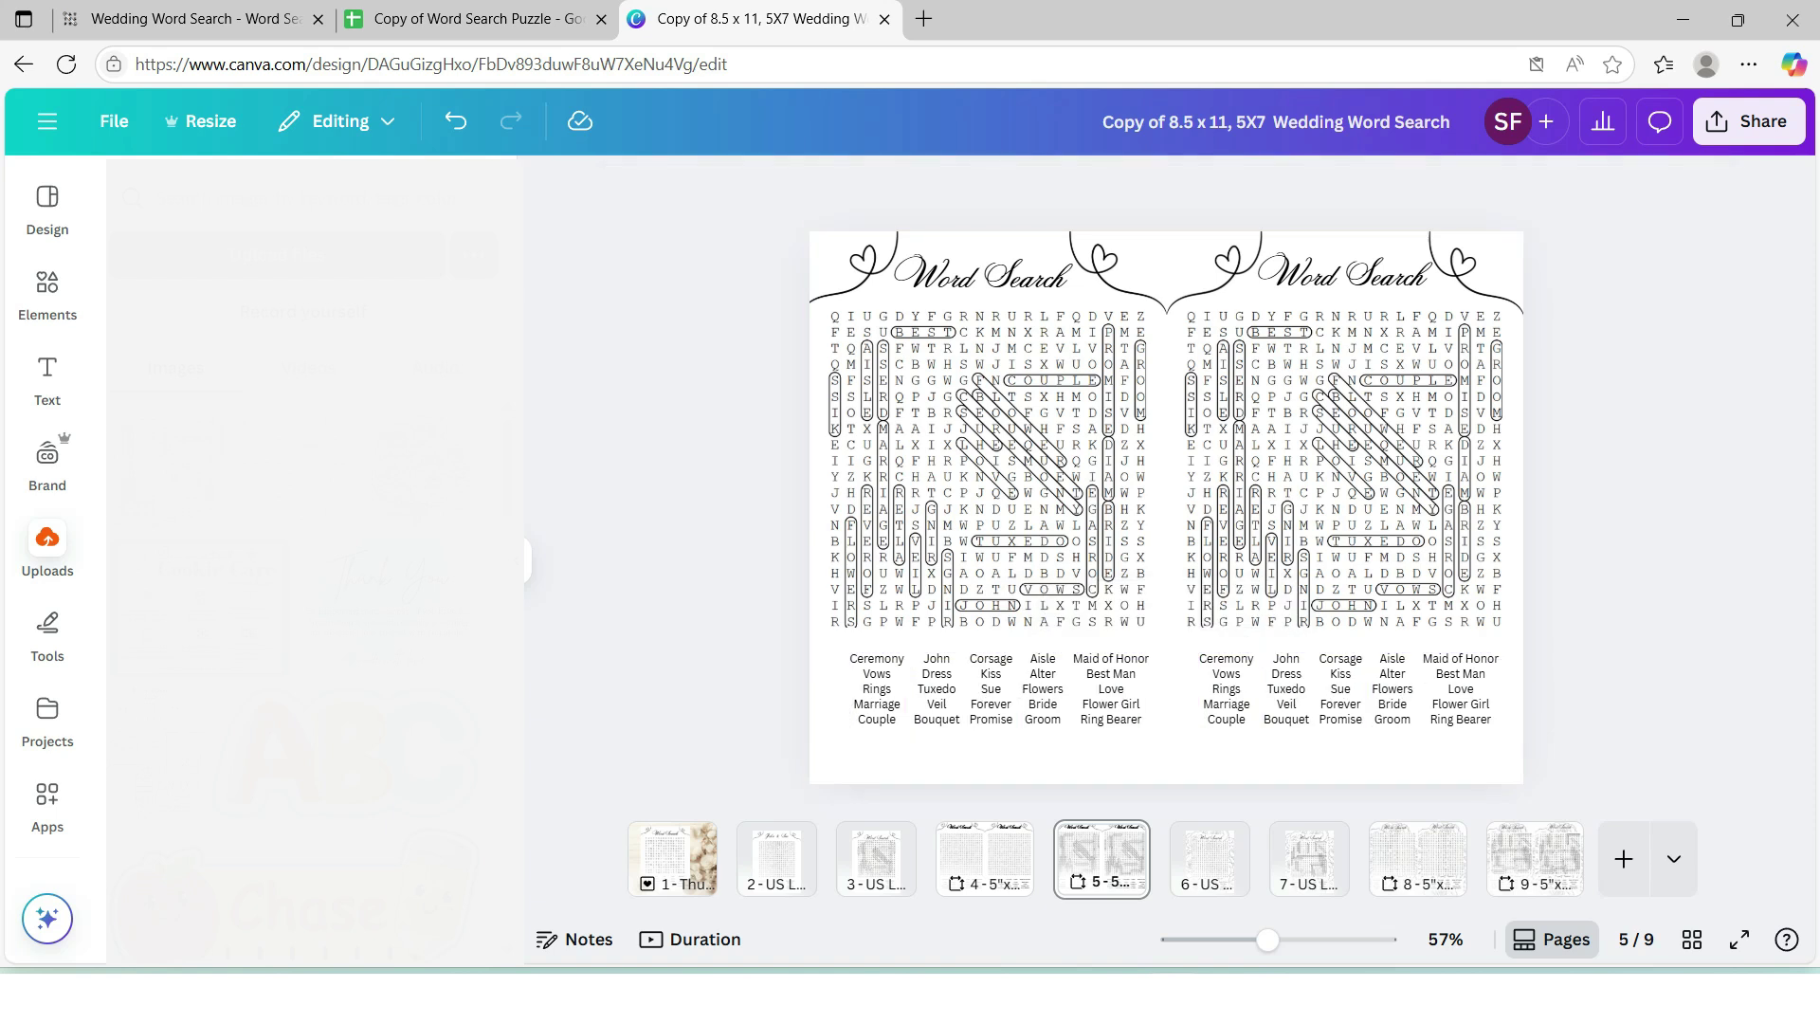
pyautogui.click(1417, 857)
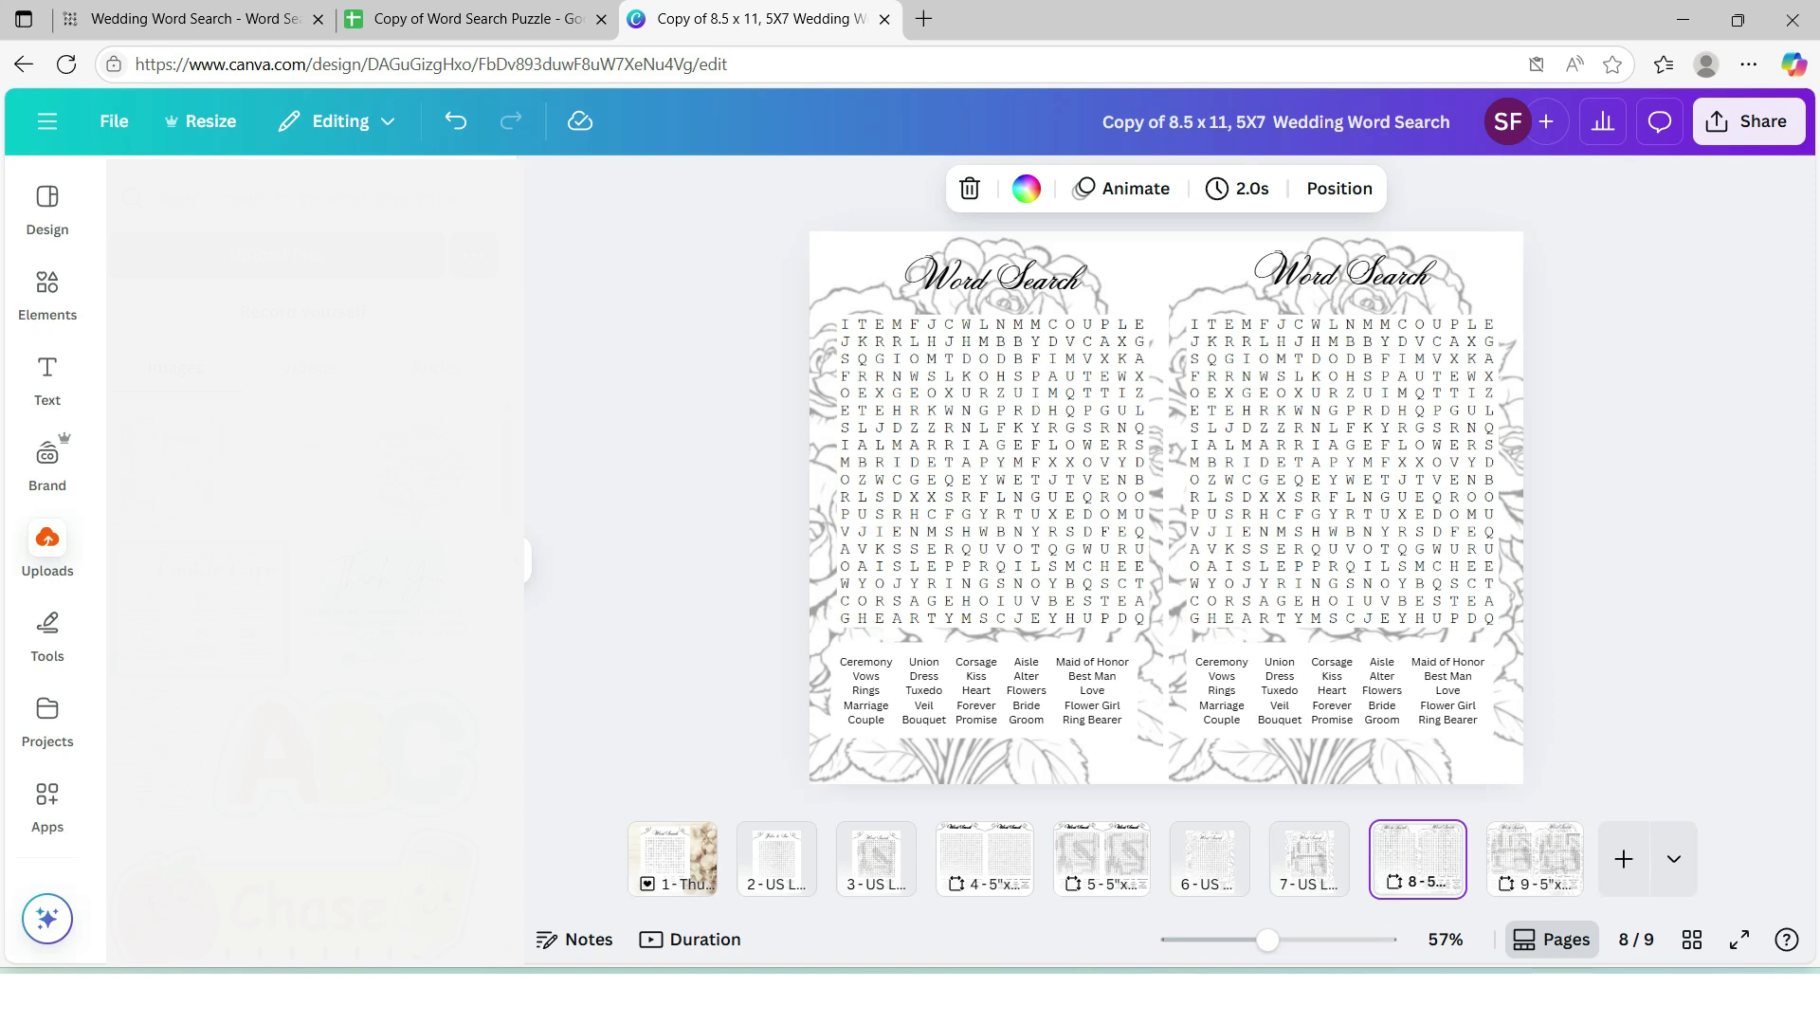
pyautogui.press('Escape')
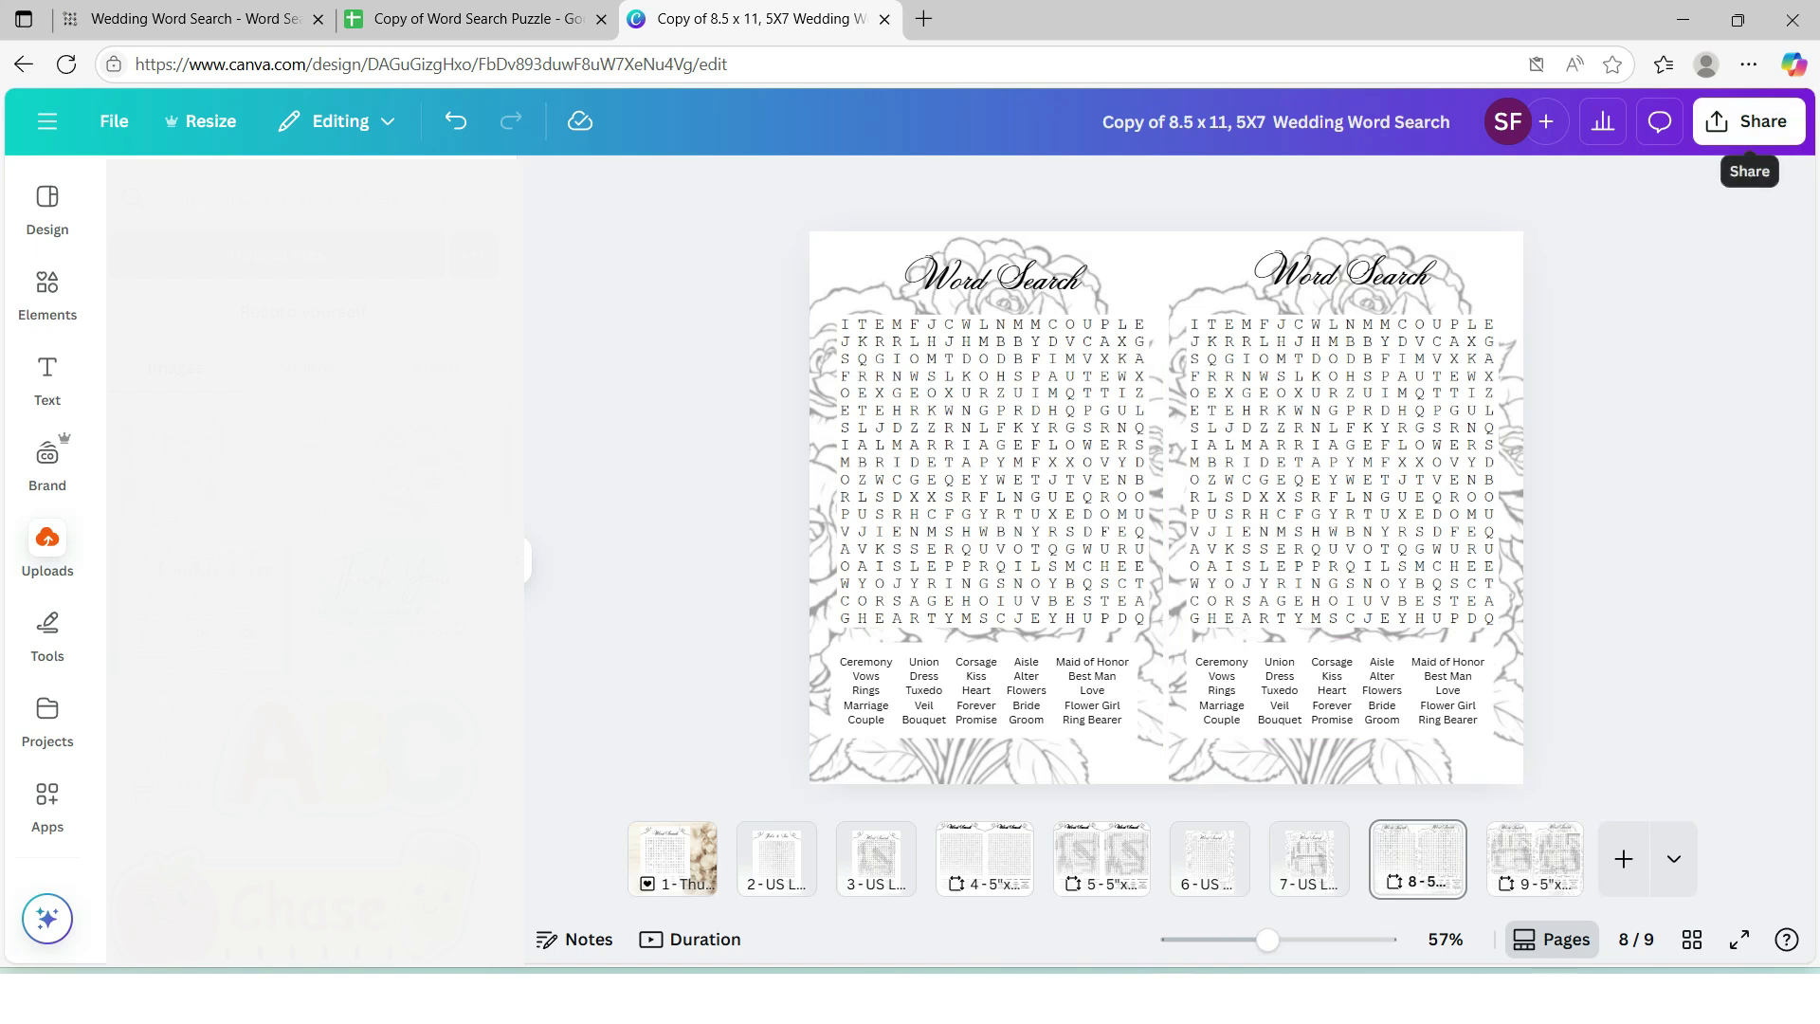
# Open the design's download settings and choose PDF Print as the file type
pyautogui.click(1749, 120)
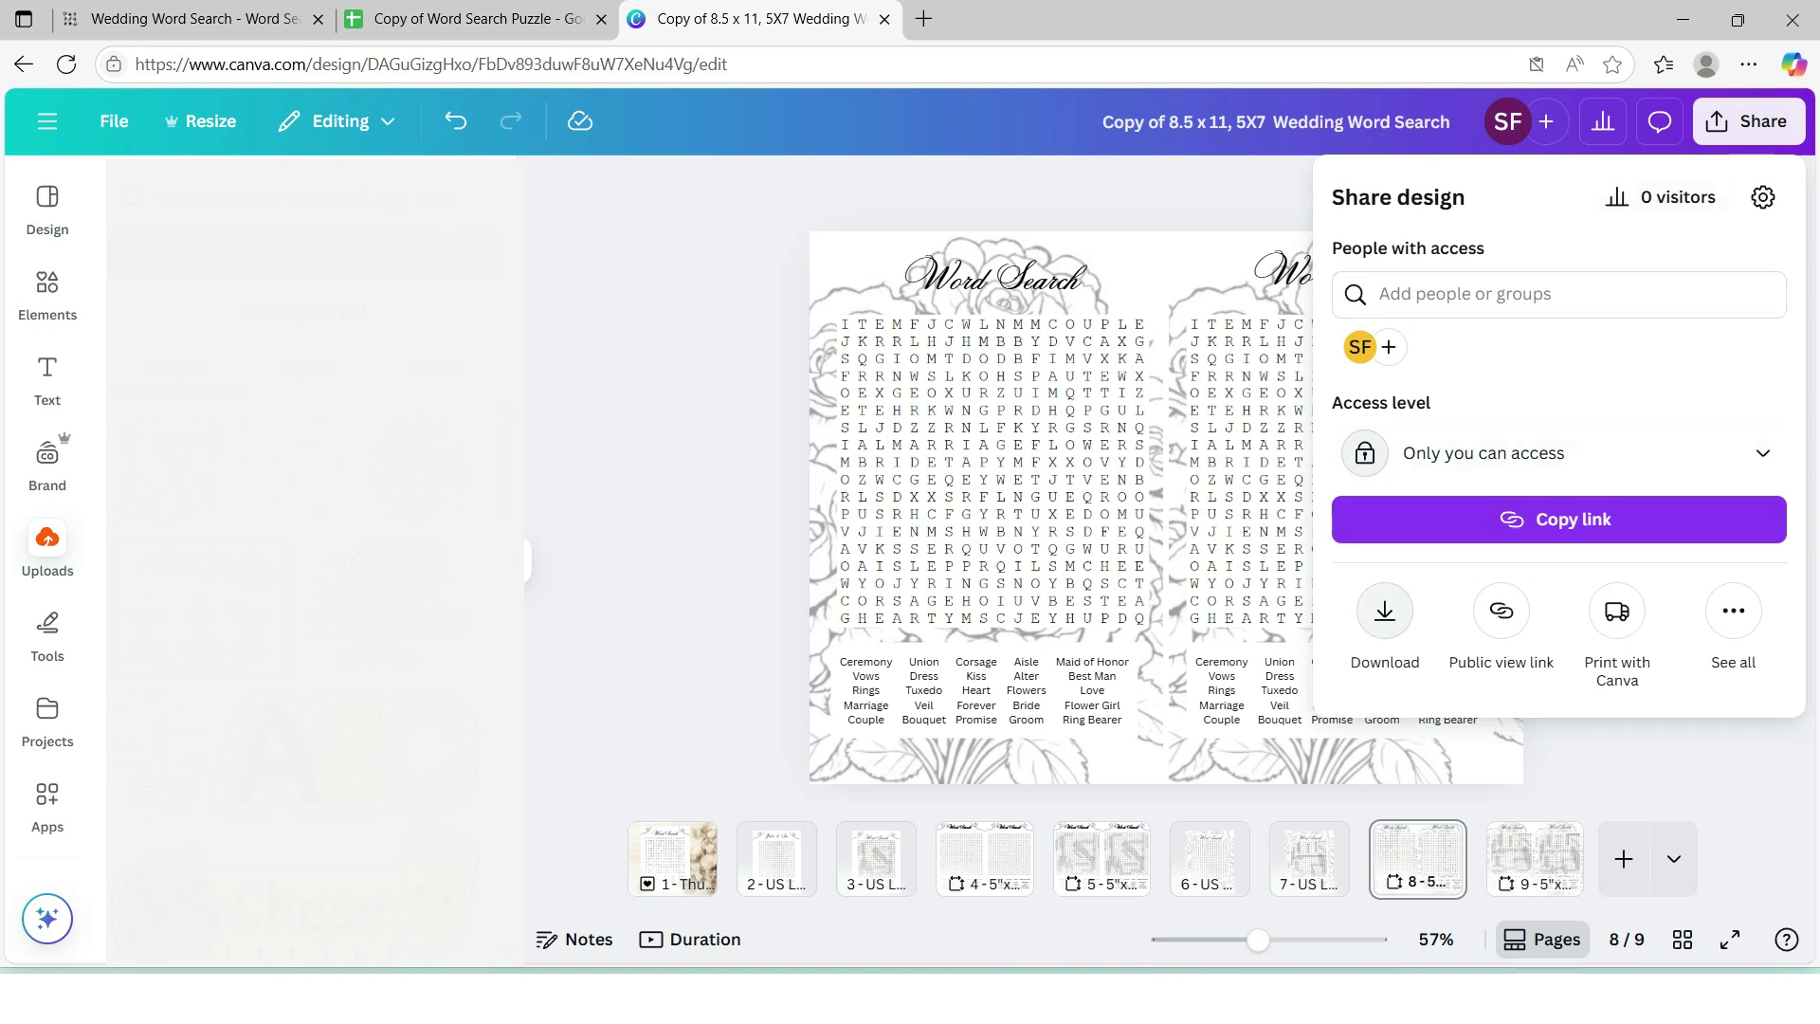
pyautogui.click(1385, 610)
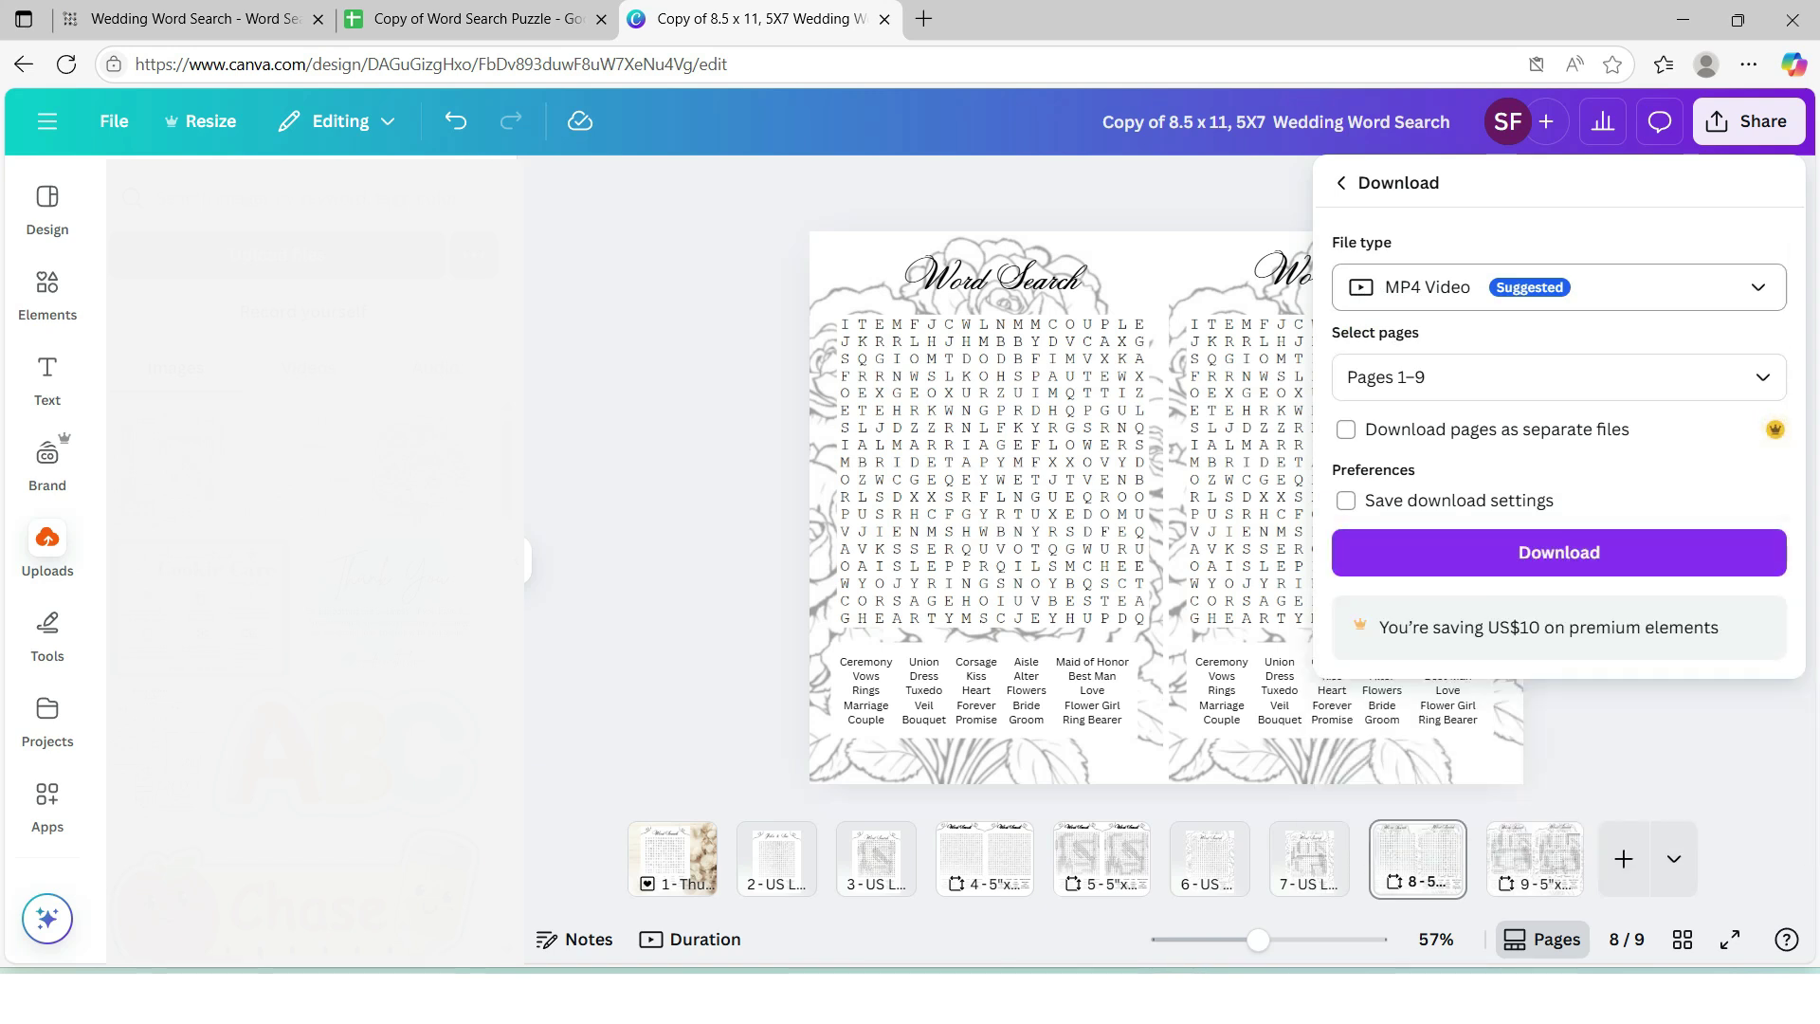
pyautogui.click(1560, 287)
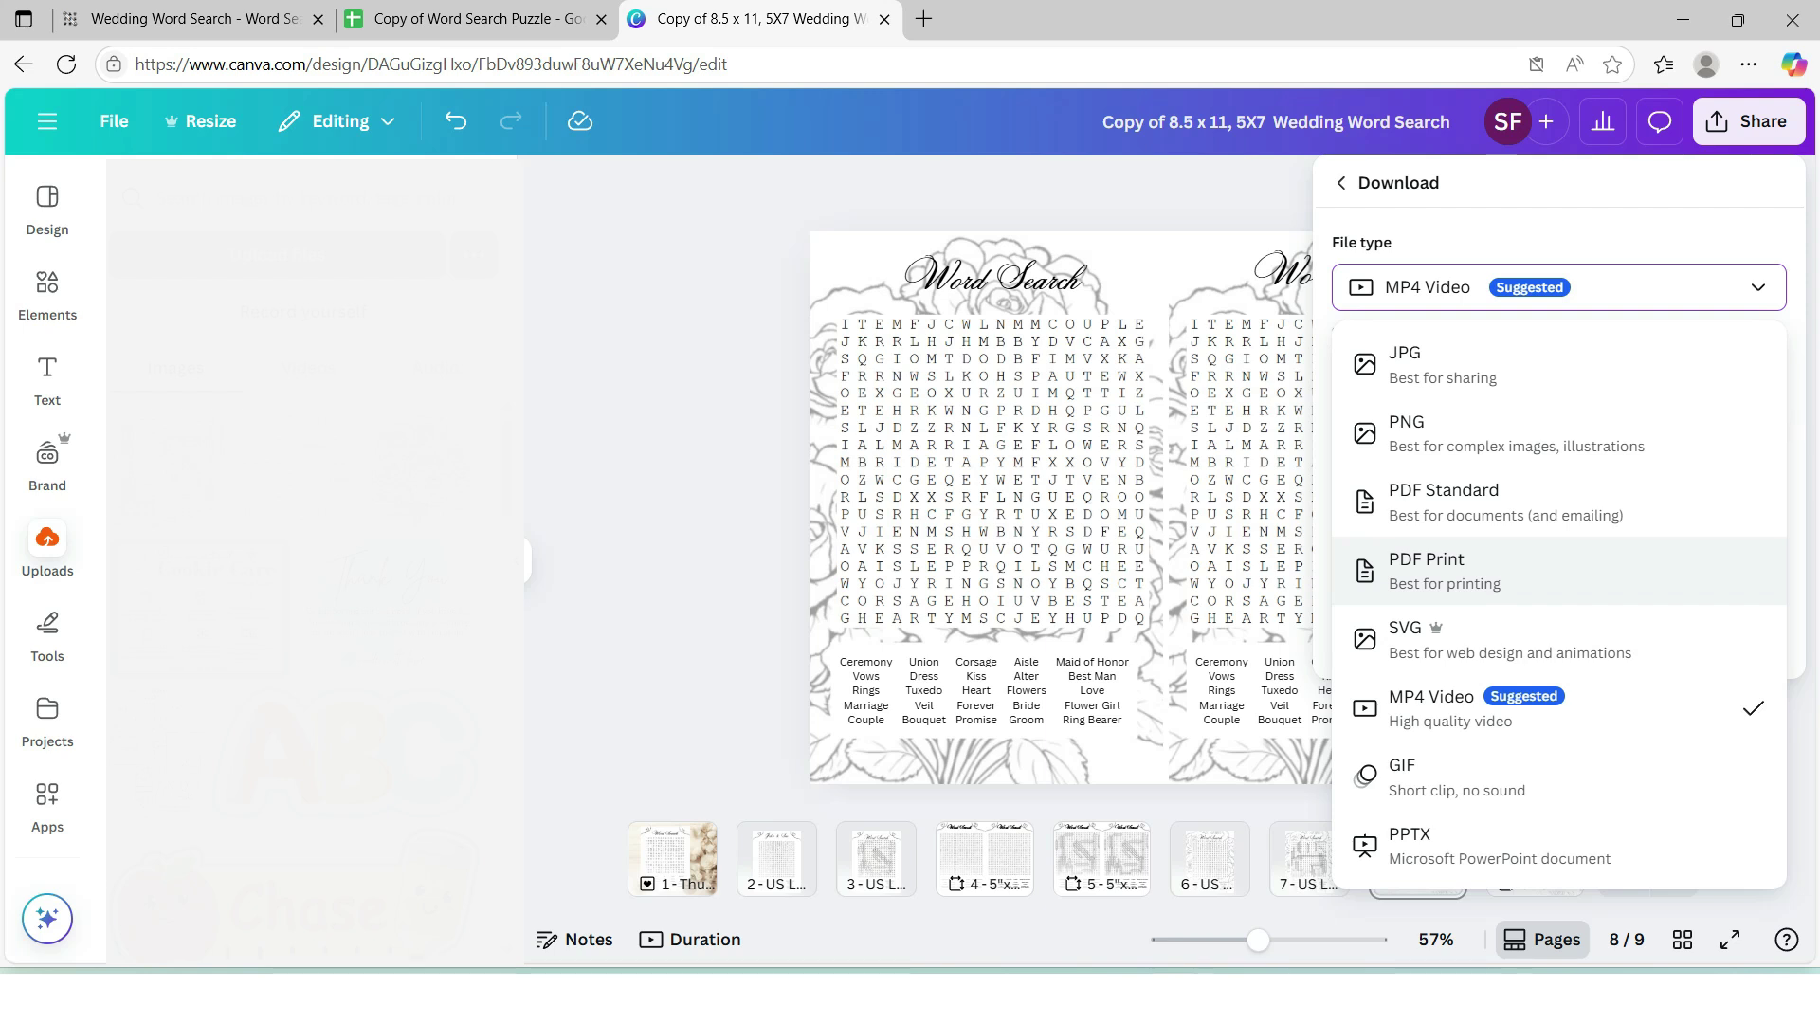
pyautogui.click(1516, 570)
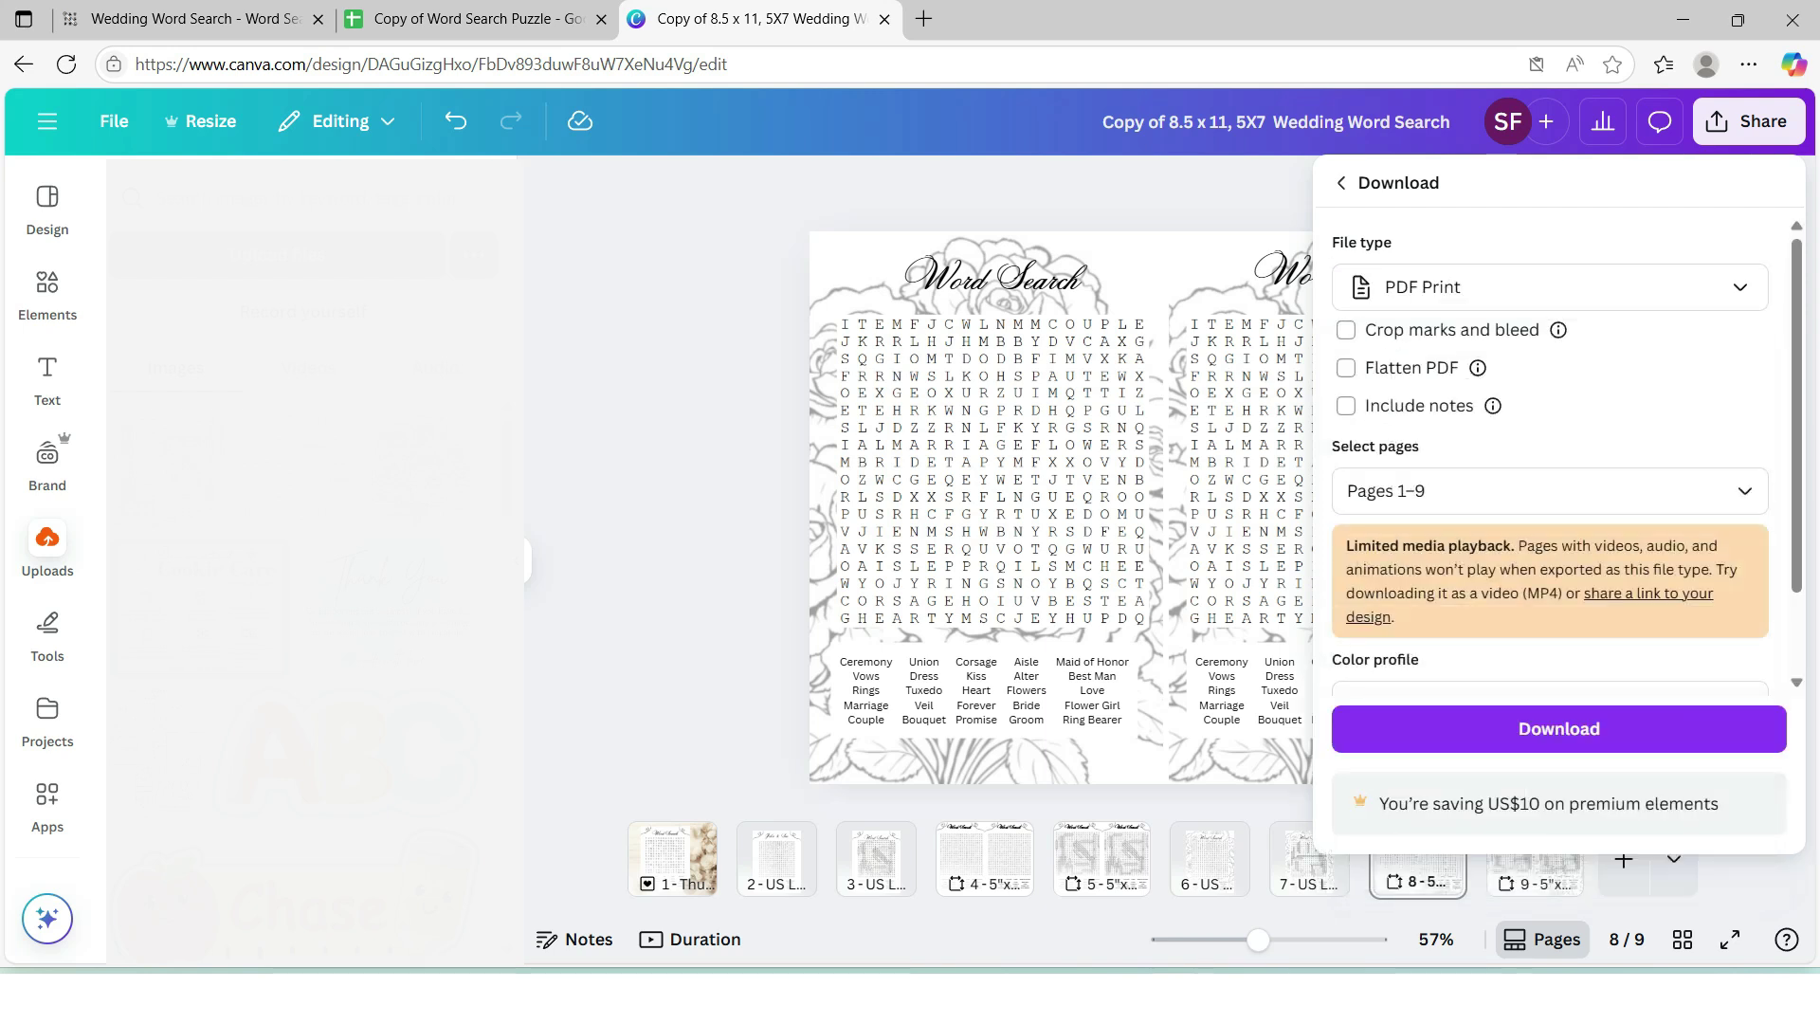
# Limit the export to pages 4-5, the 5"x7" landscape and answers pages, and download the PDF
pyautogui.click(1550, 491)
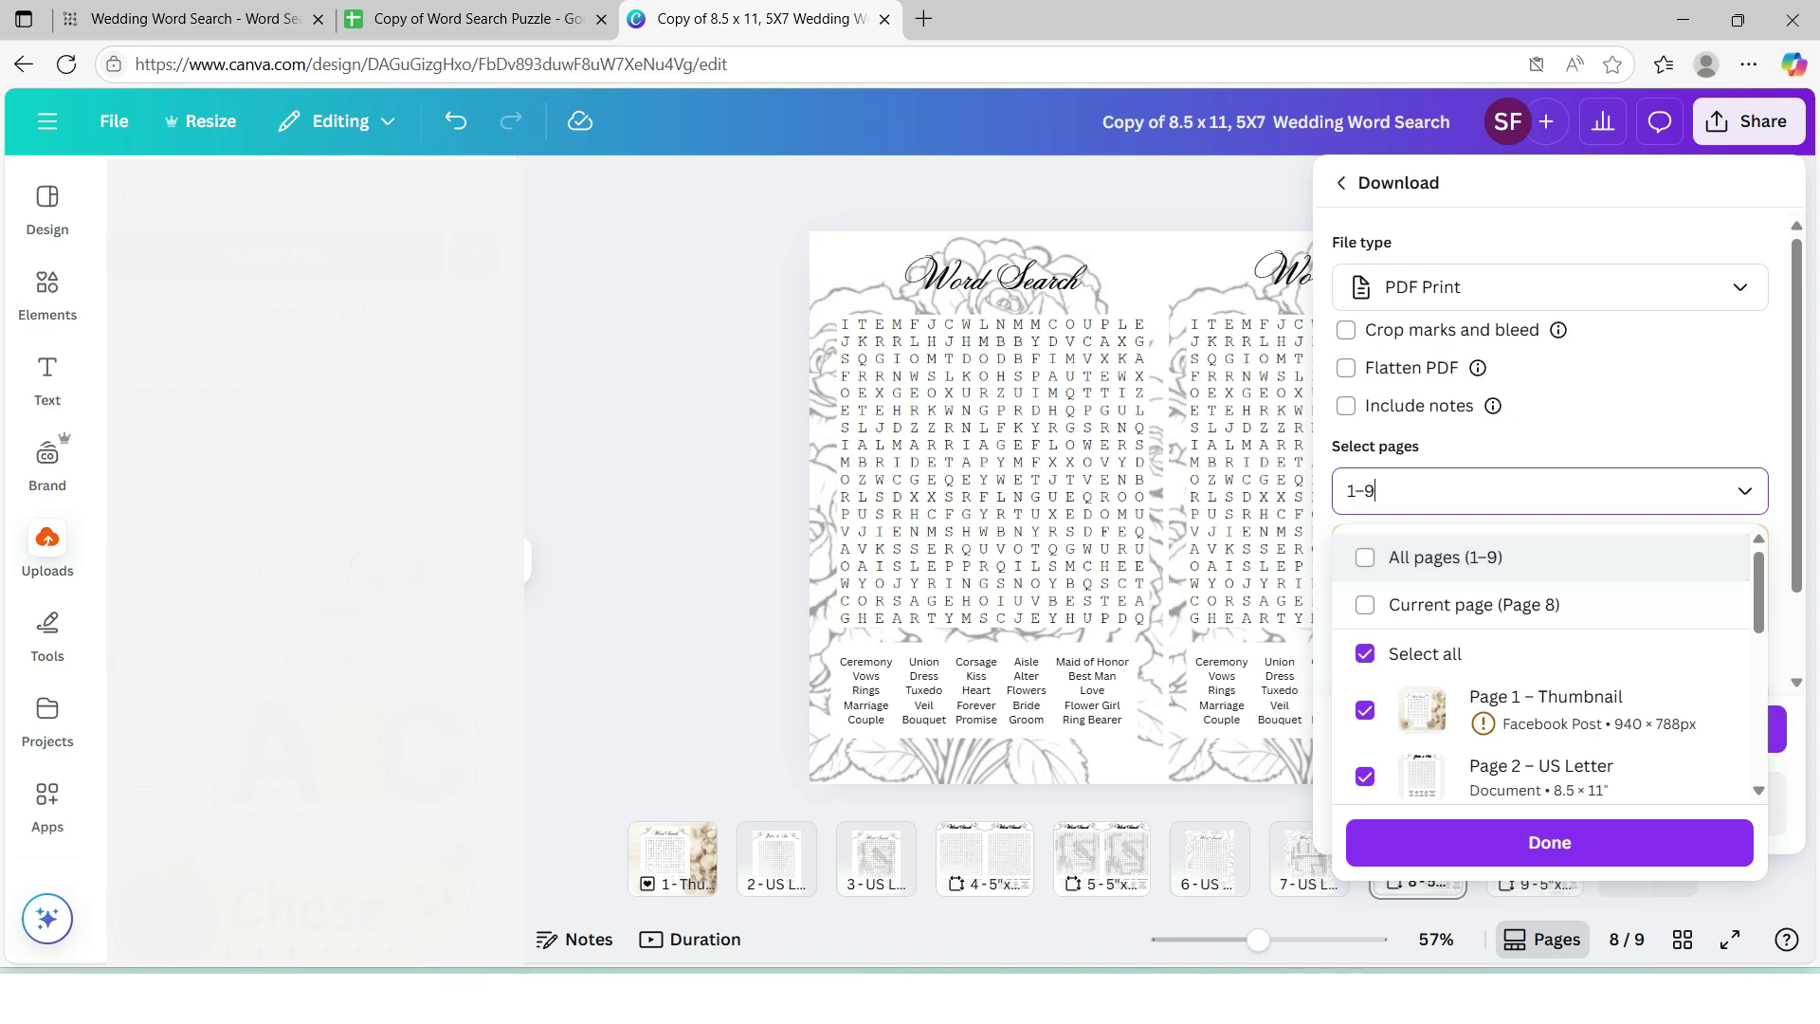
pyautogui.hotkey('ctrl', 'a')
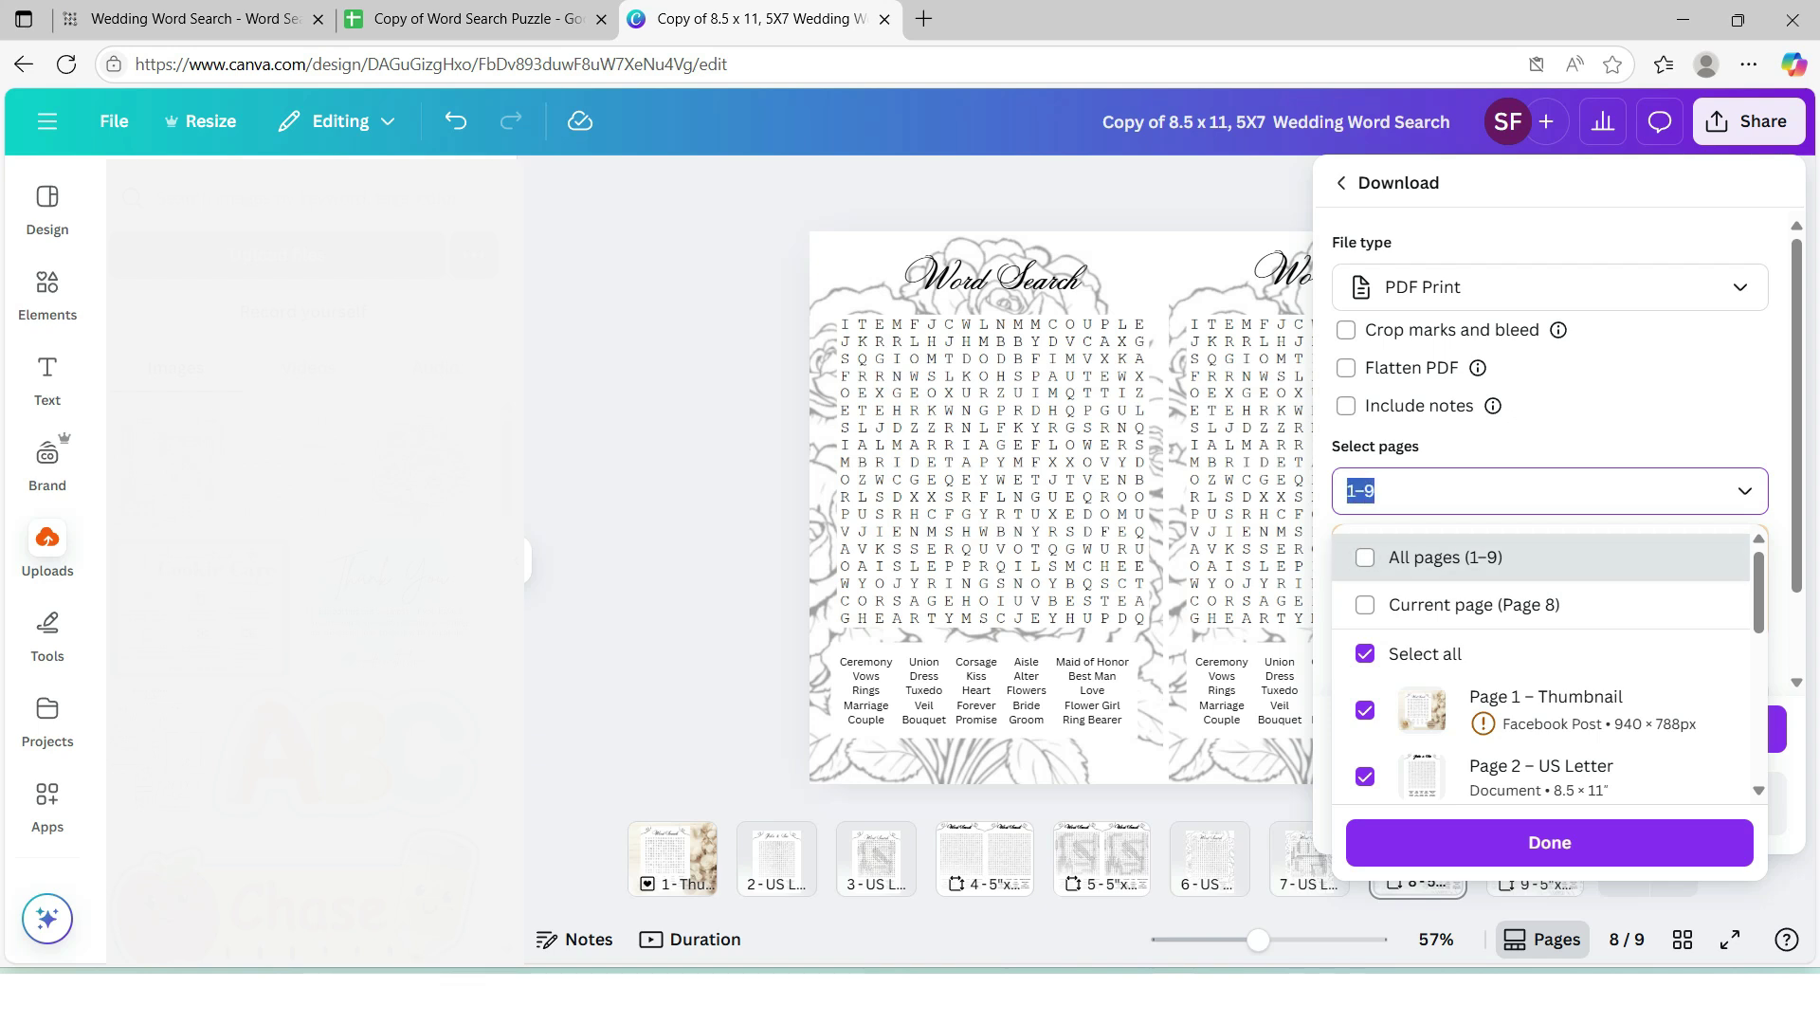
pyautogui.write('4-')
pyautogui.write('5')
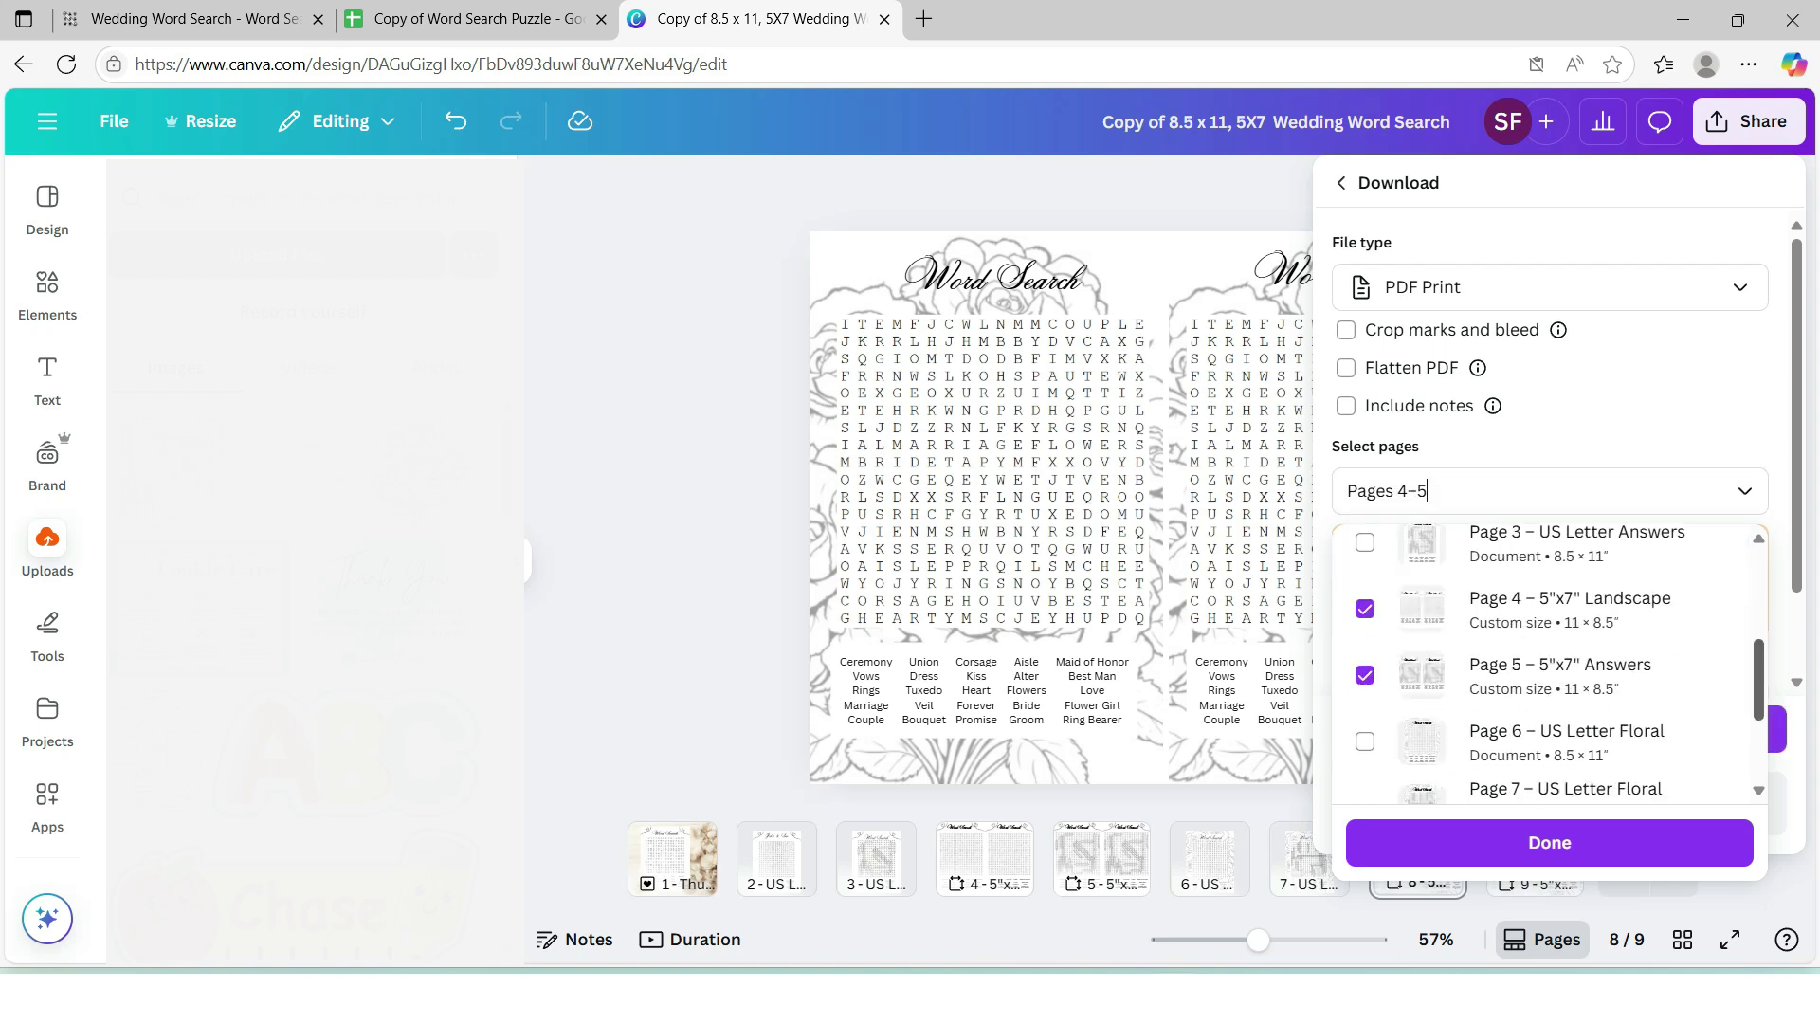
pyautogui.scroll(2, 1545, 663)
pyautogui.scroll(-1, 1545, 664)
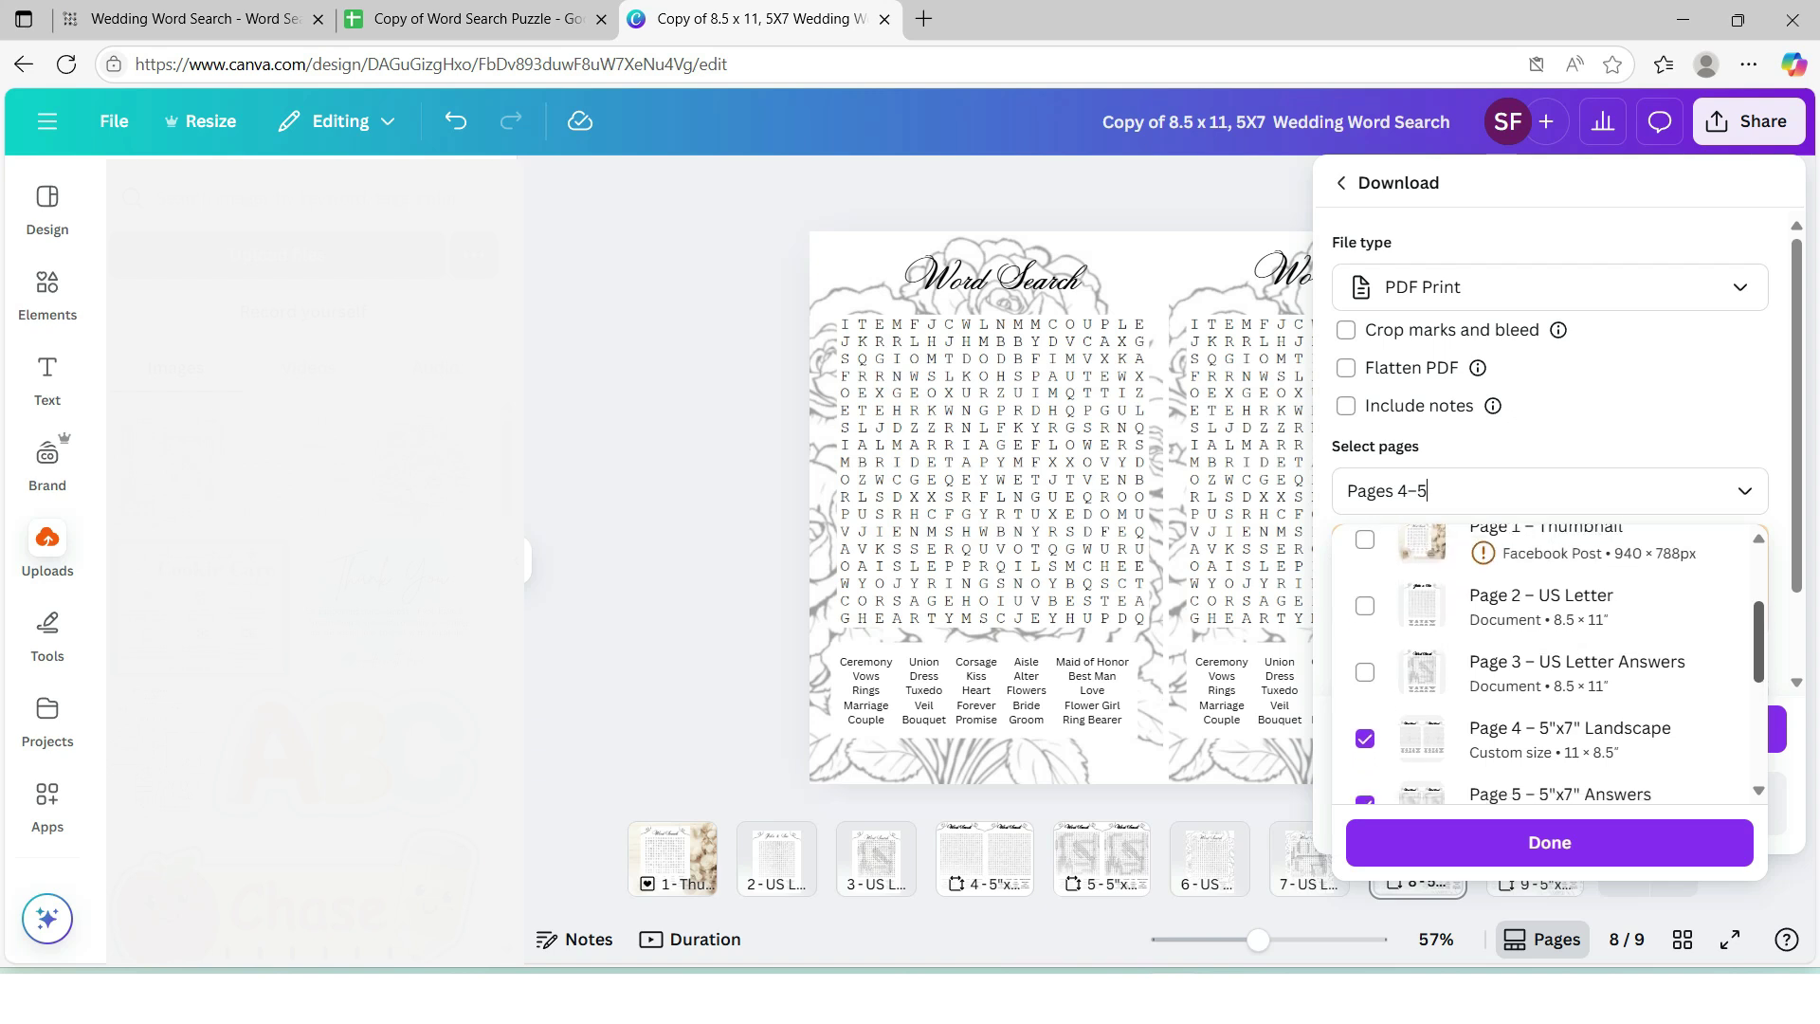
pyautogui.scroll(-1, 1545, 654)
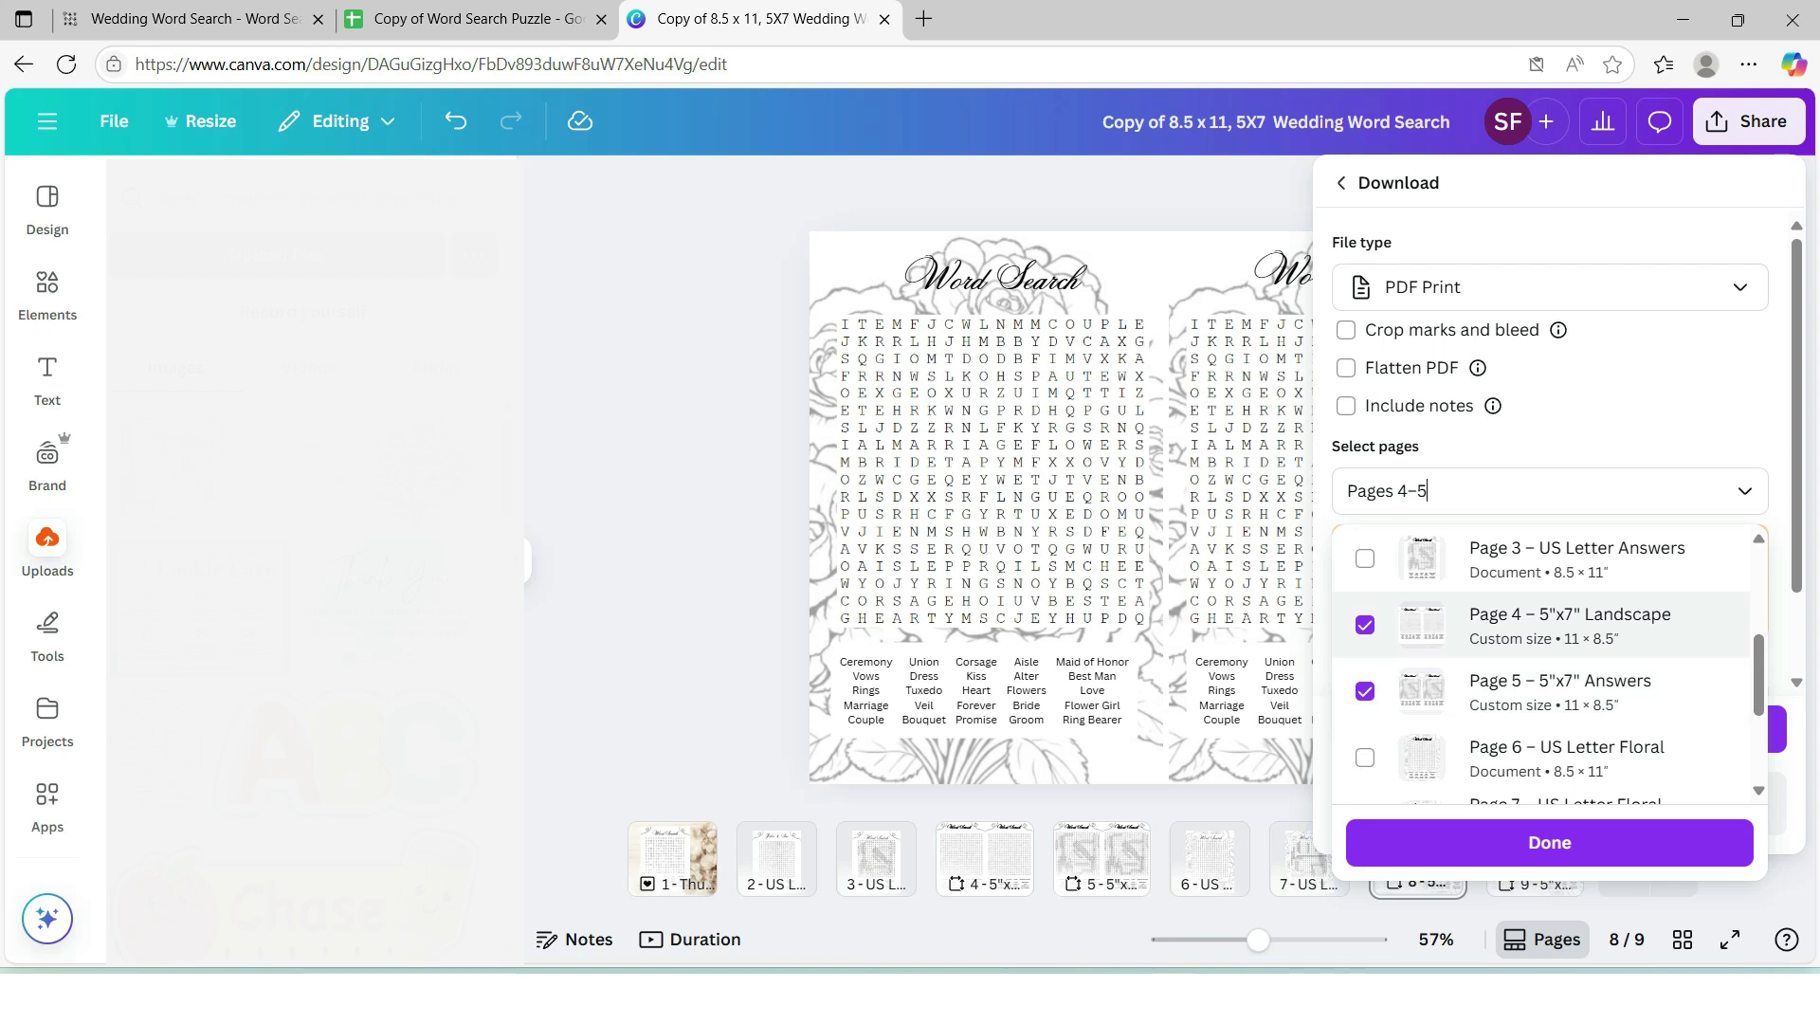
pyautogui.scroll(-1, 1545, 758)
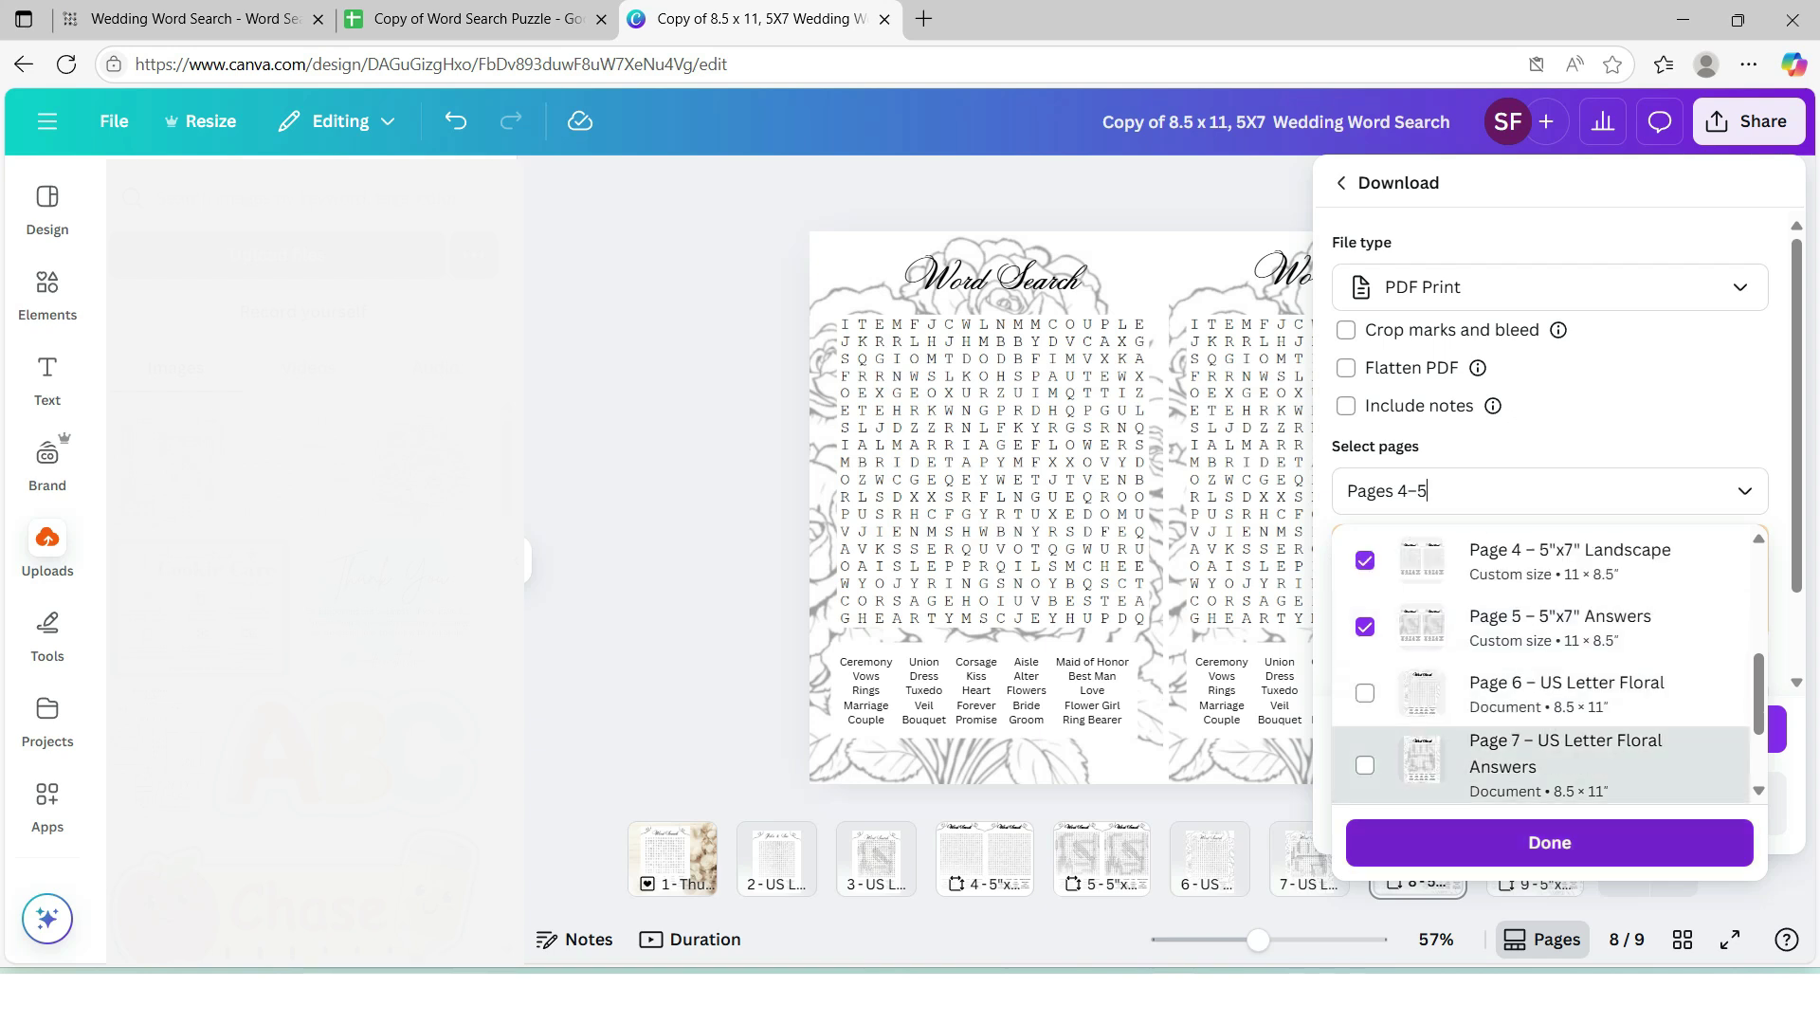
pyautogui.click(1548, 842)
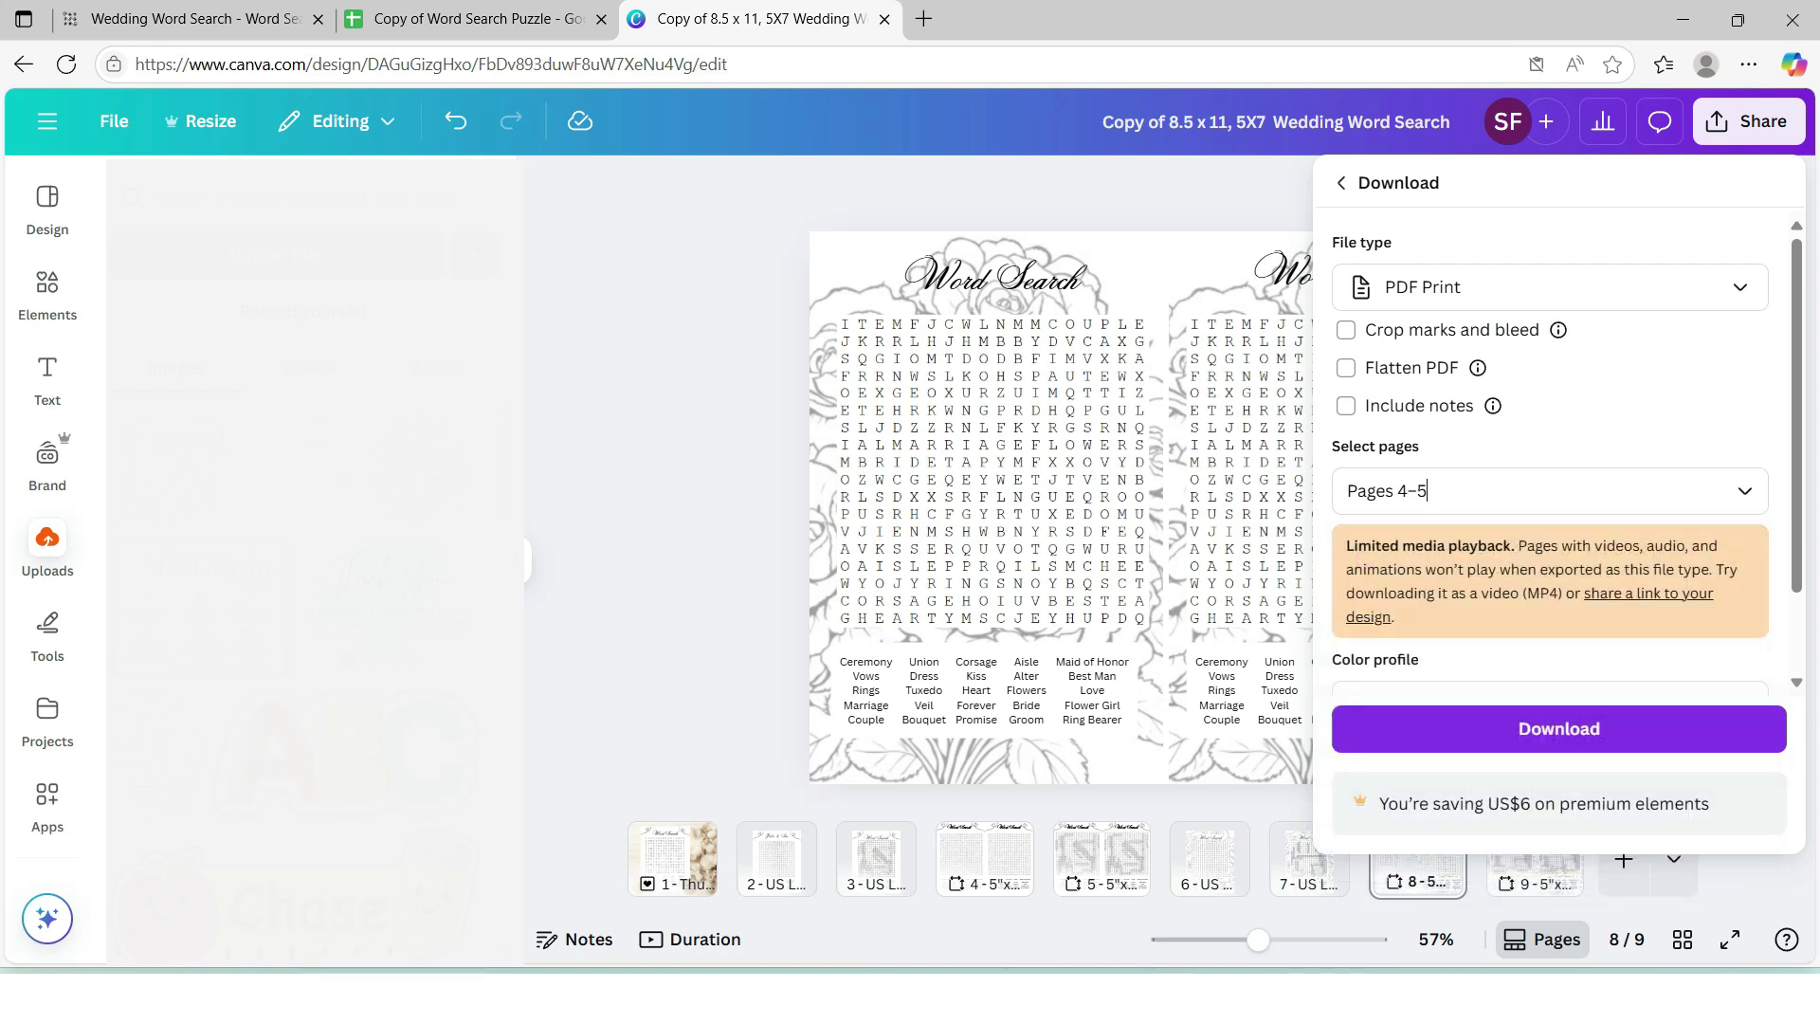
pyautogui.click(1558, 728)
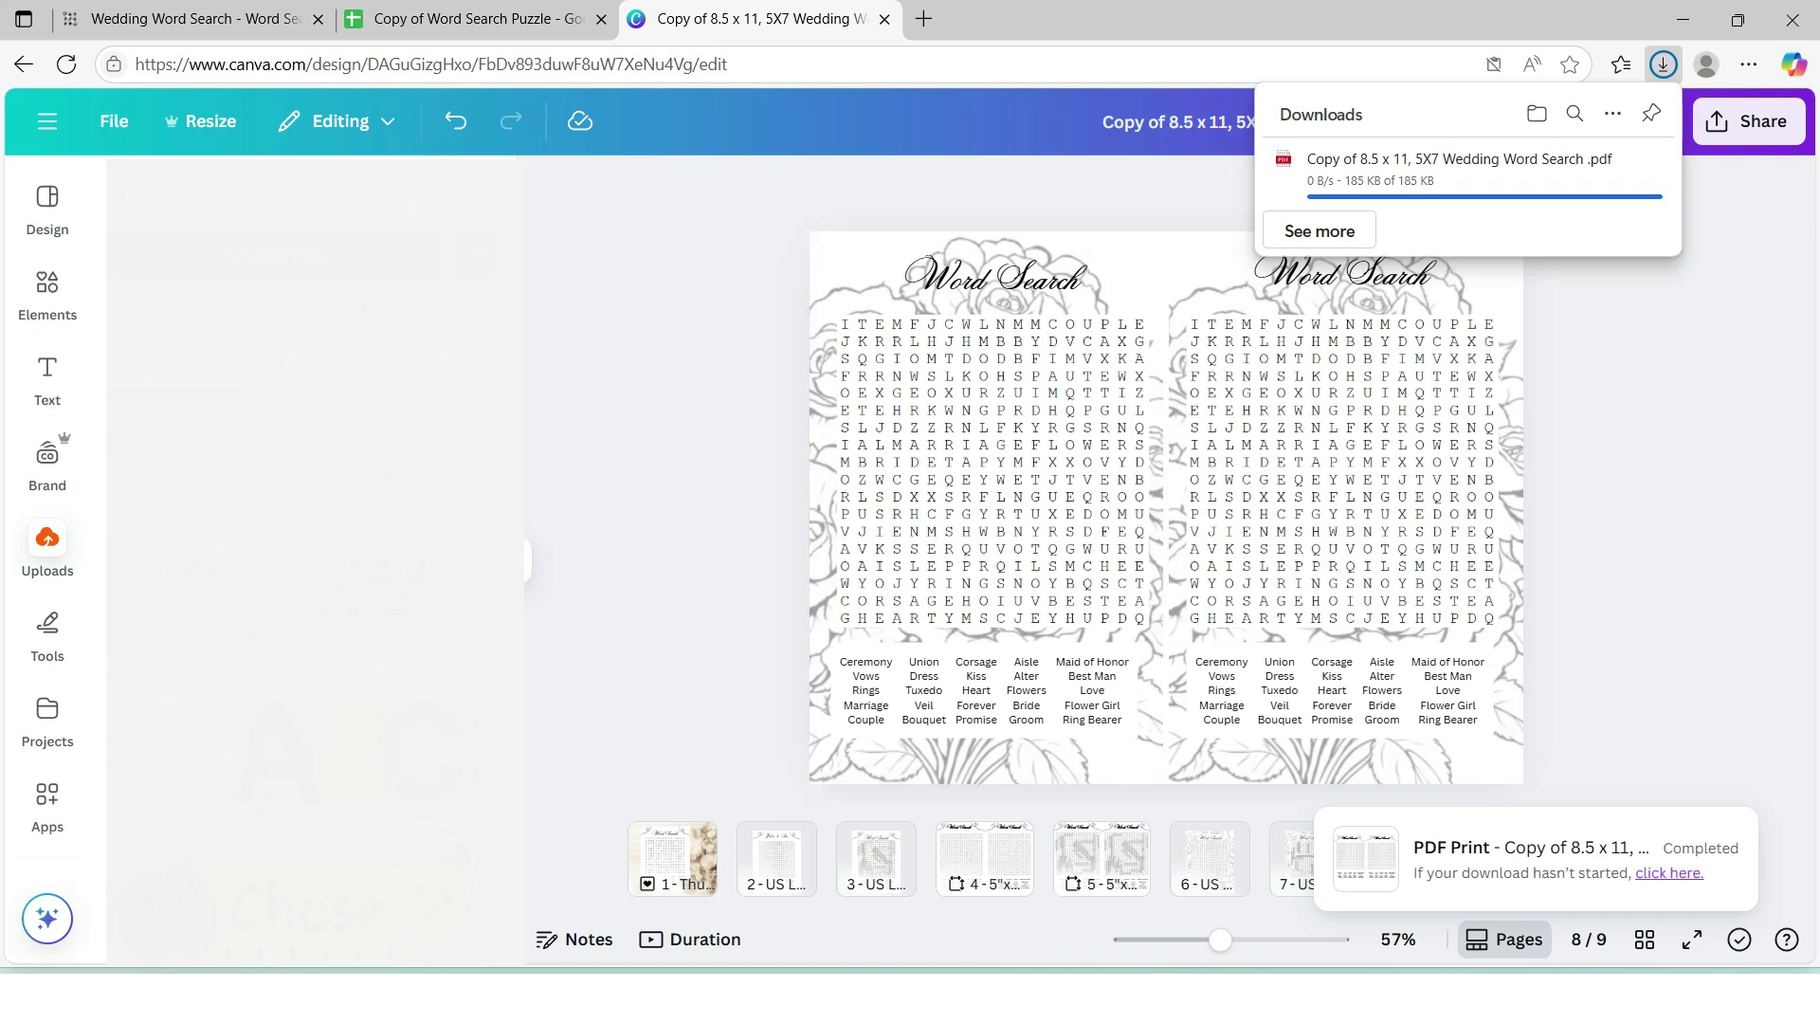
# Open the downloaded wedding word search PDF from the Downloads folder and review its puzzle and answer pages
pyautogui.click(860, 998)
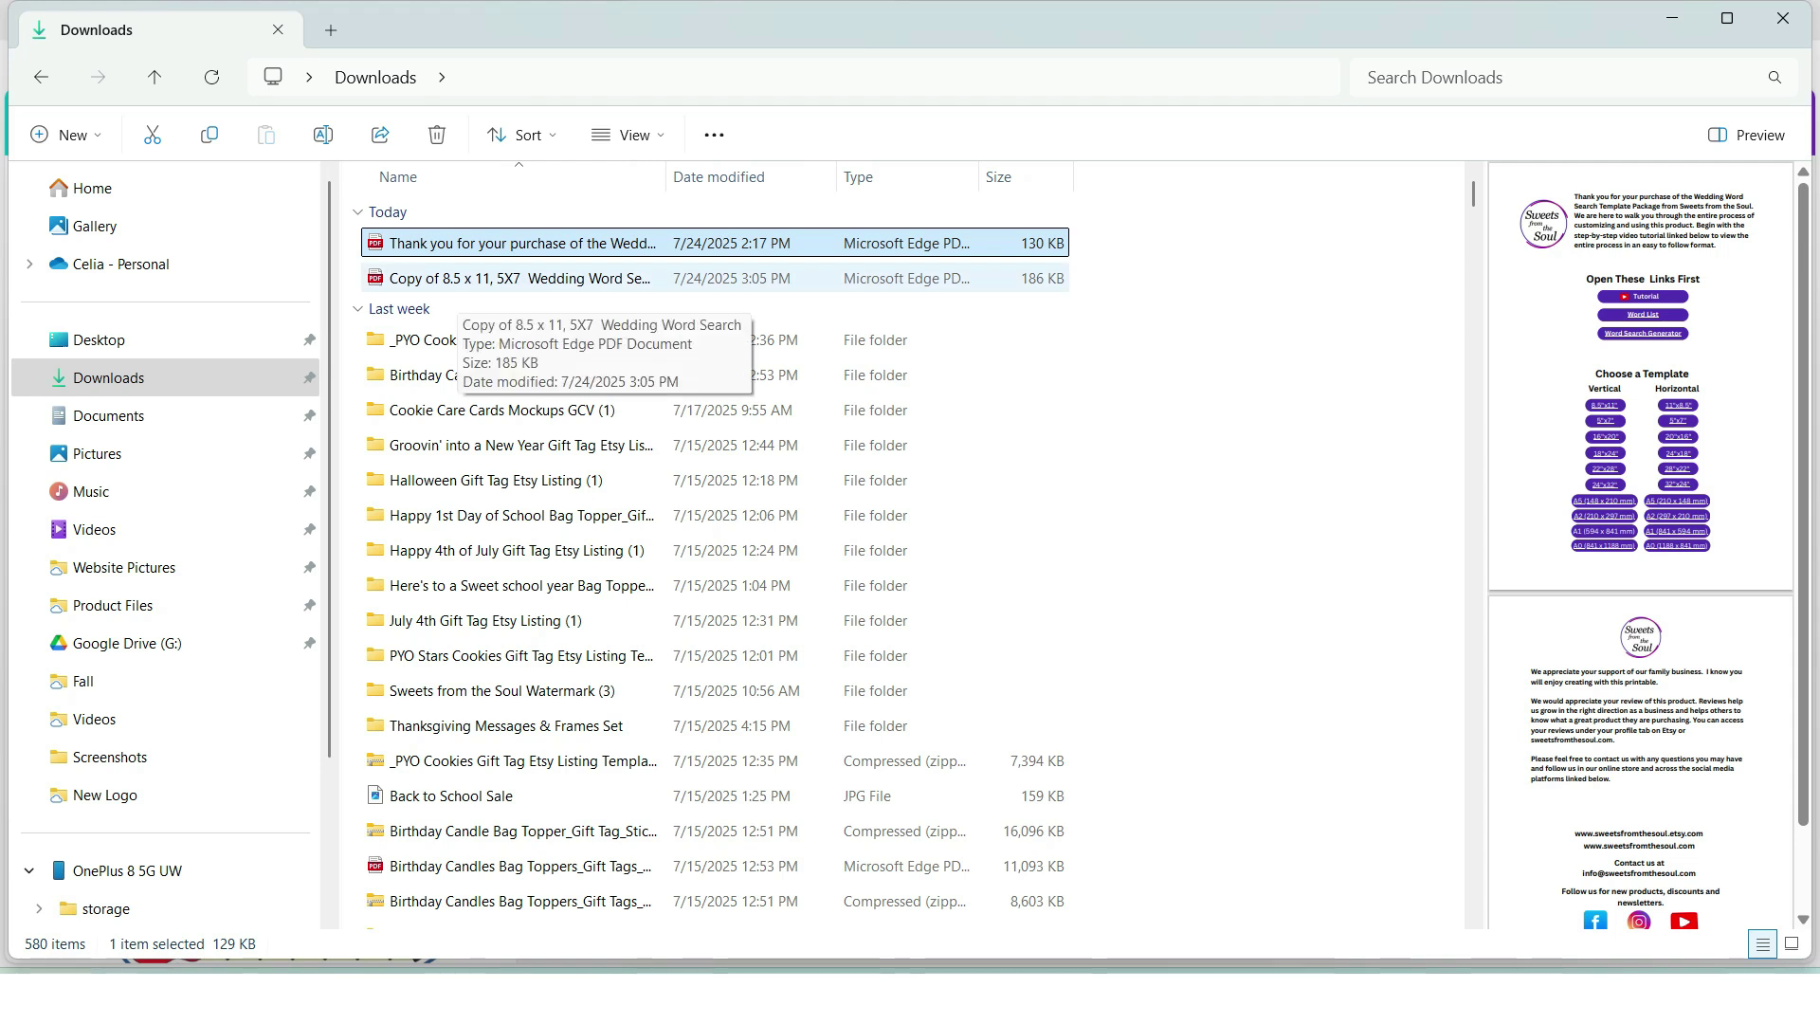
pyautogui.click(461, 281)
pyautogui.press('Return')
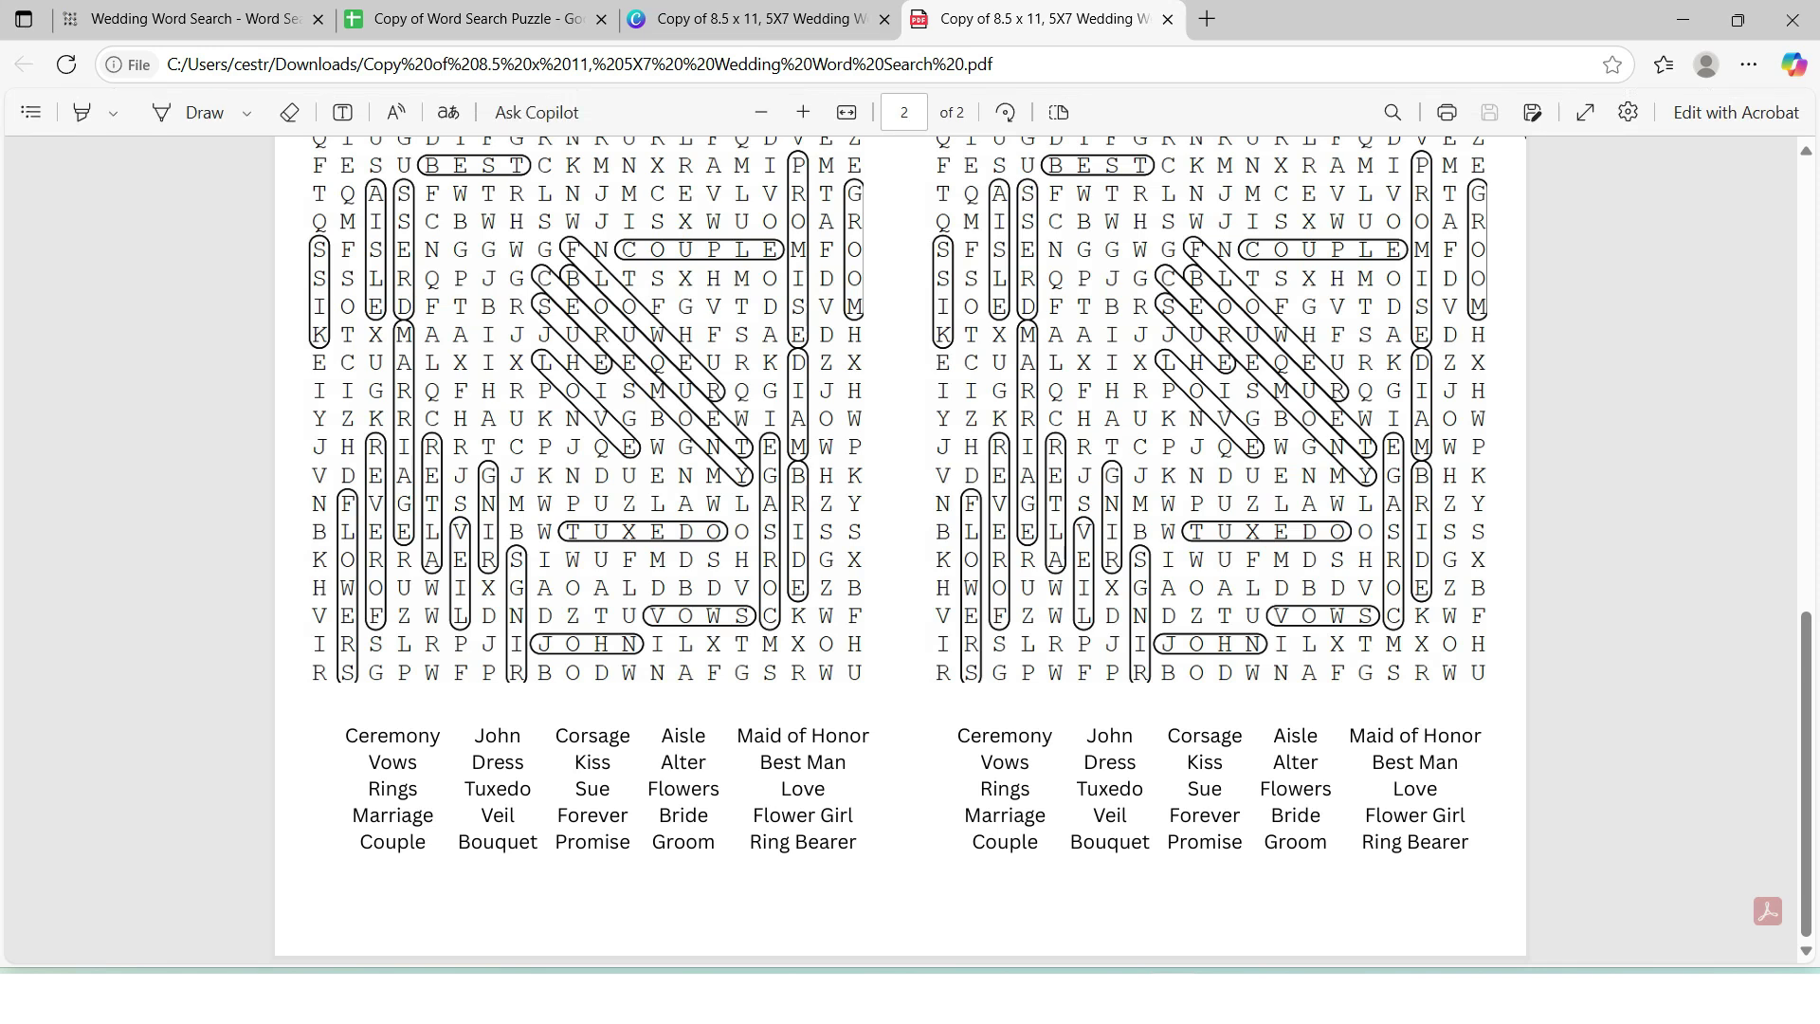
pyautogui.scroll(8, 900, 550)
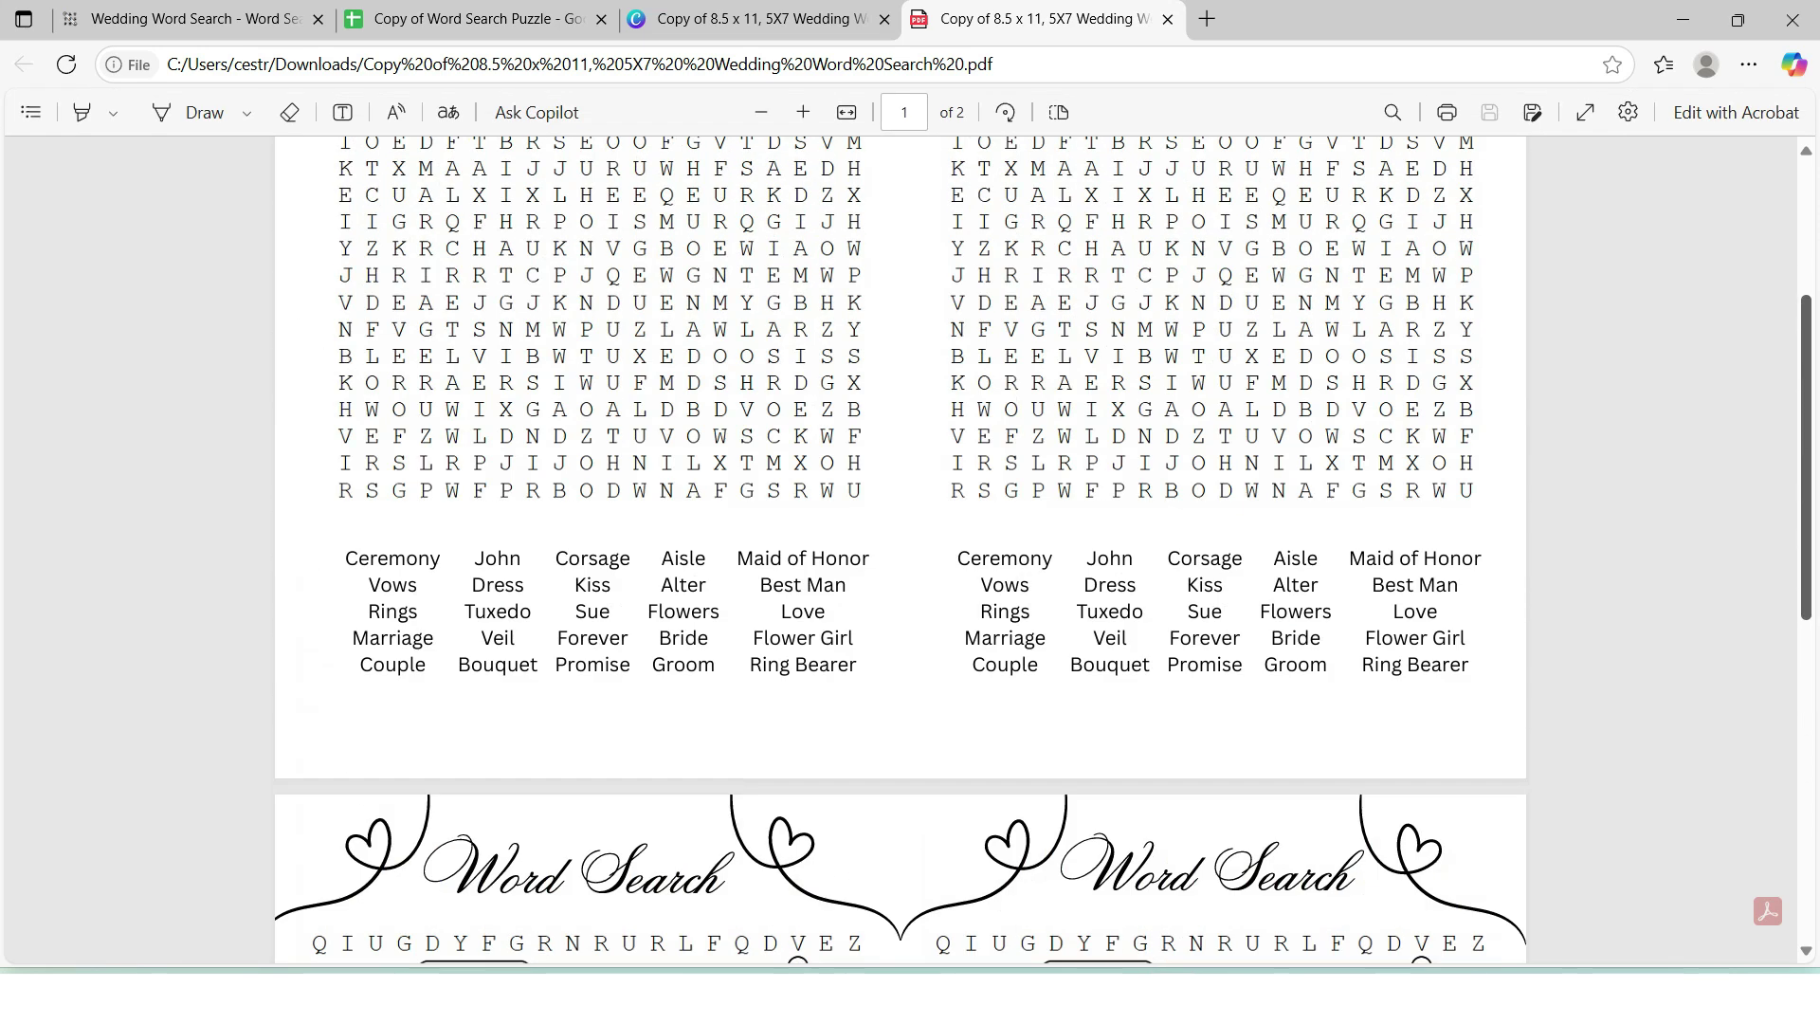
pyautogui.scroll(3, 900, 550)
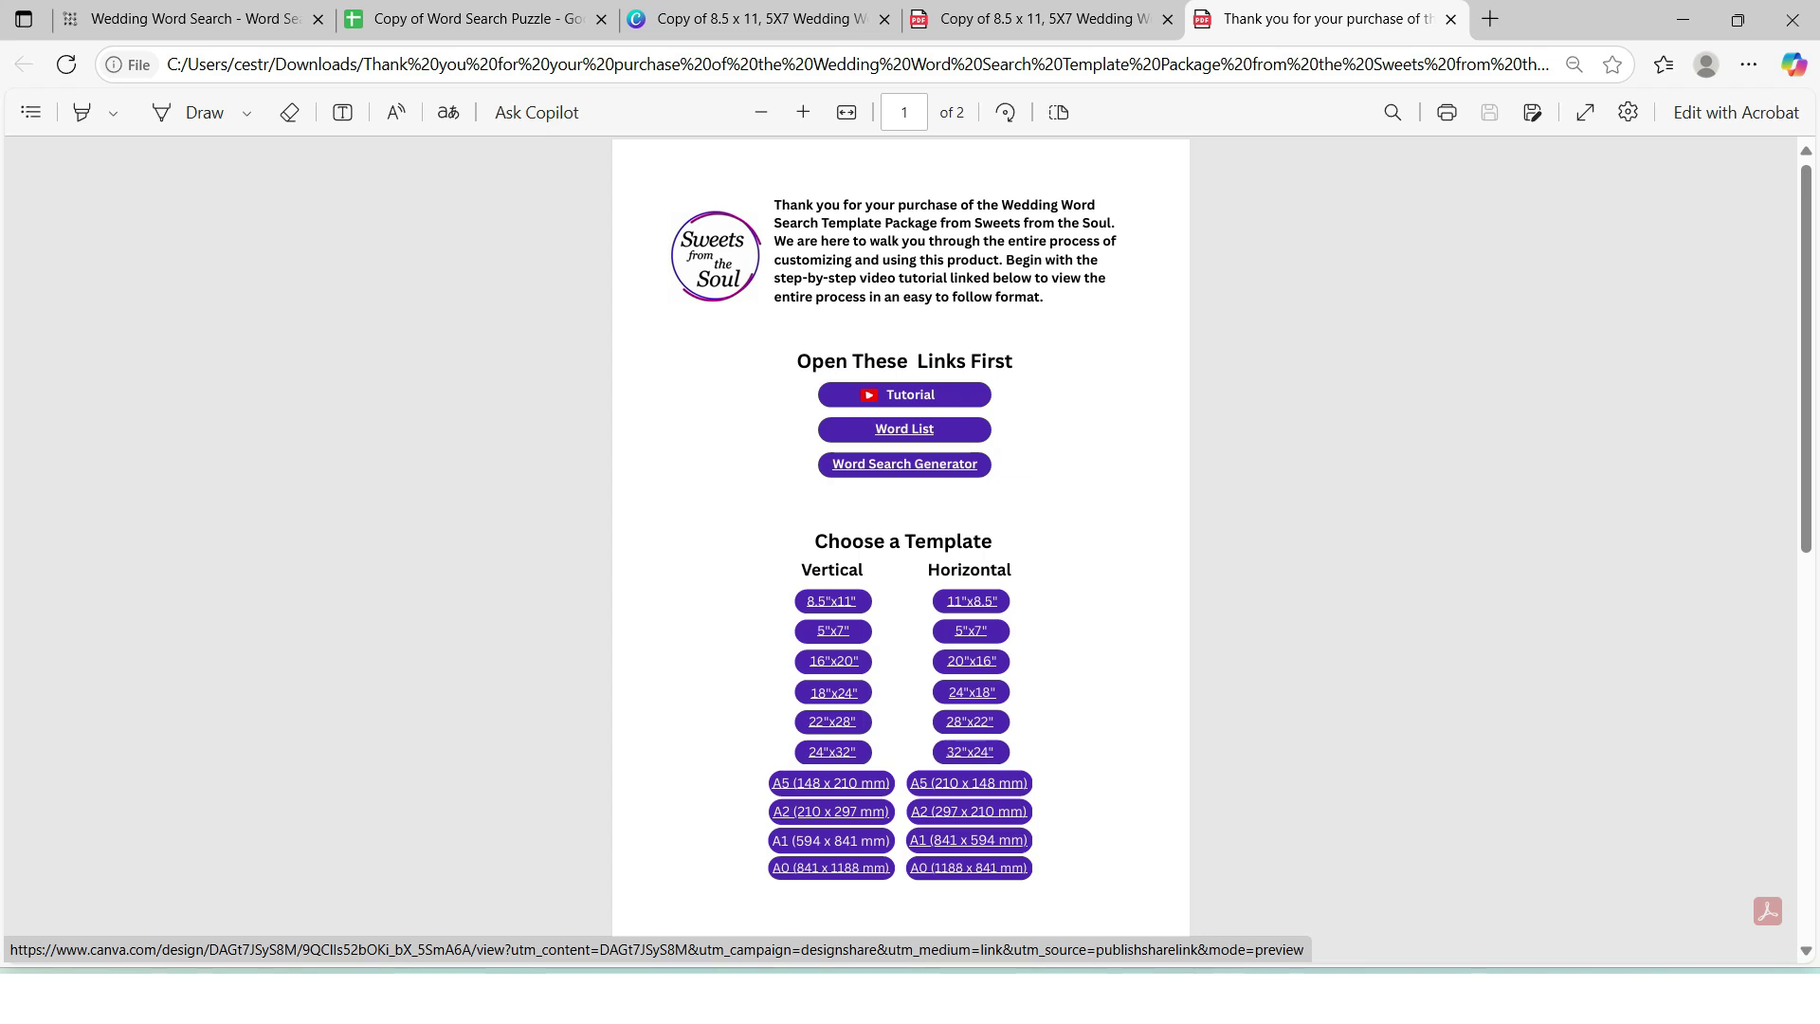
# Open the horizontal 20"x16" template linked in the purchase PDF as an editable copy in the Canva editor
pyautogui.click(971, 661)
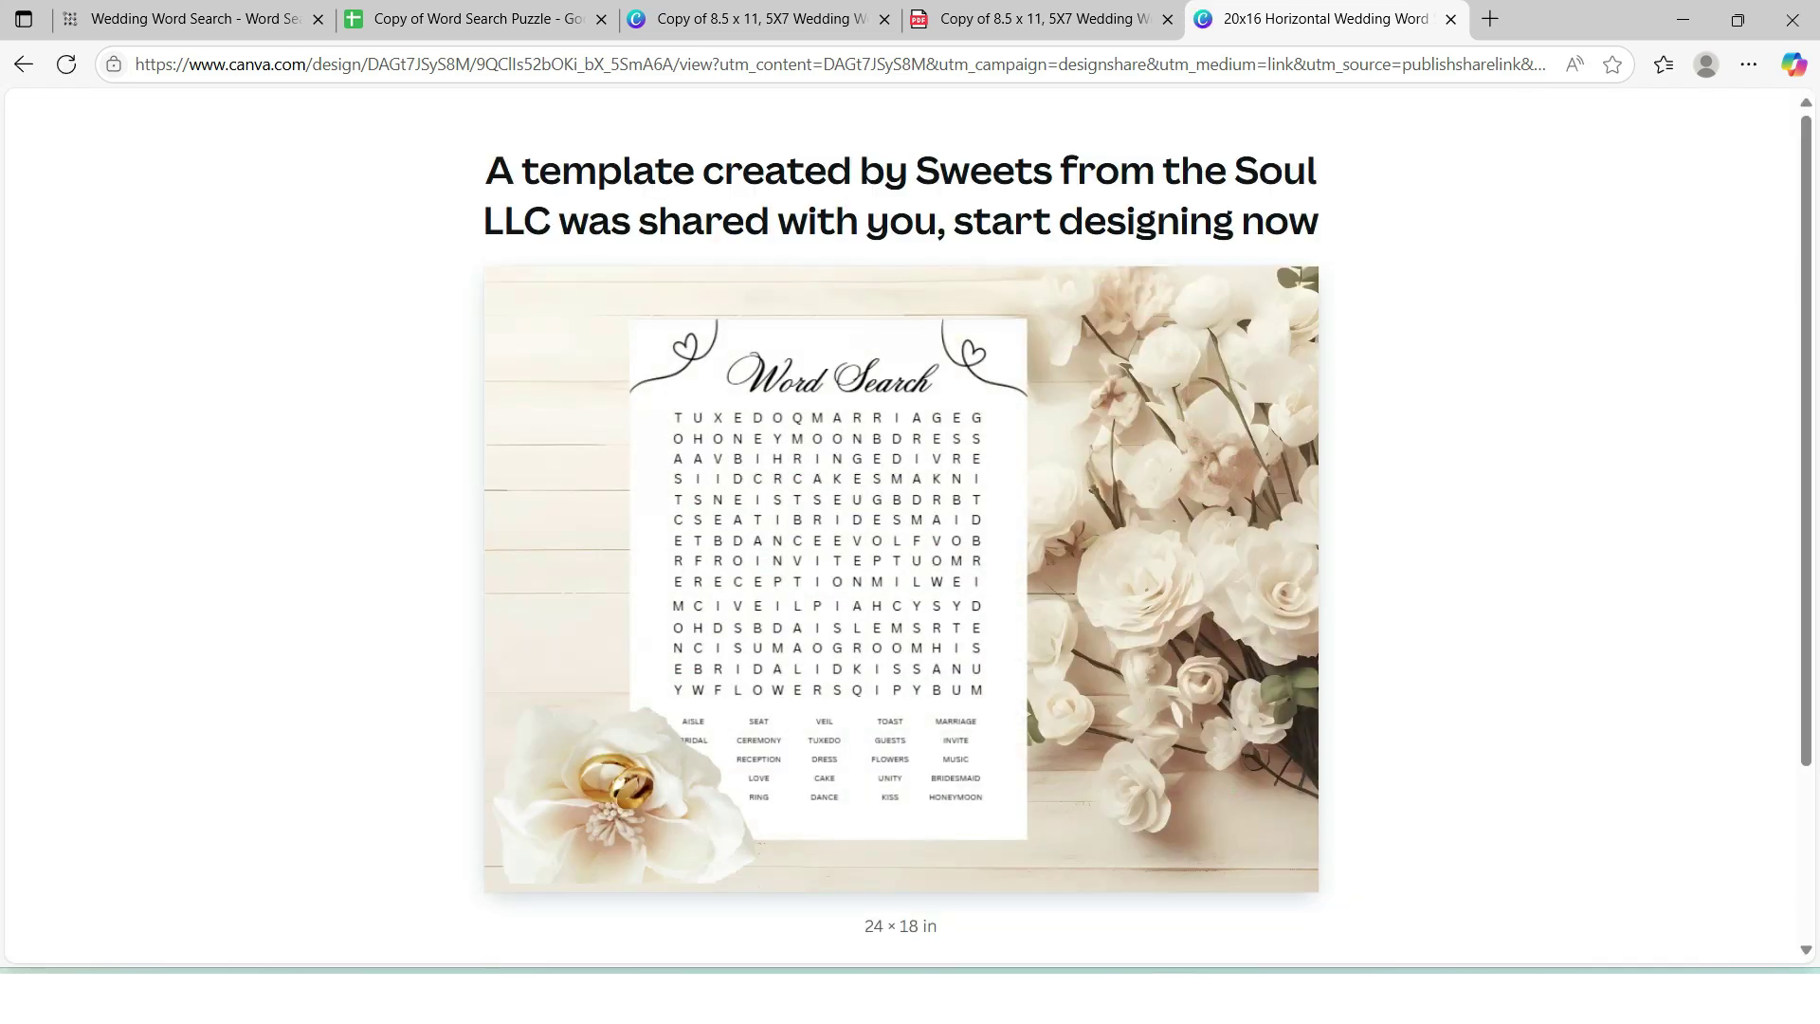
pyautogui.scroll(-3, 900, 511)
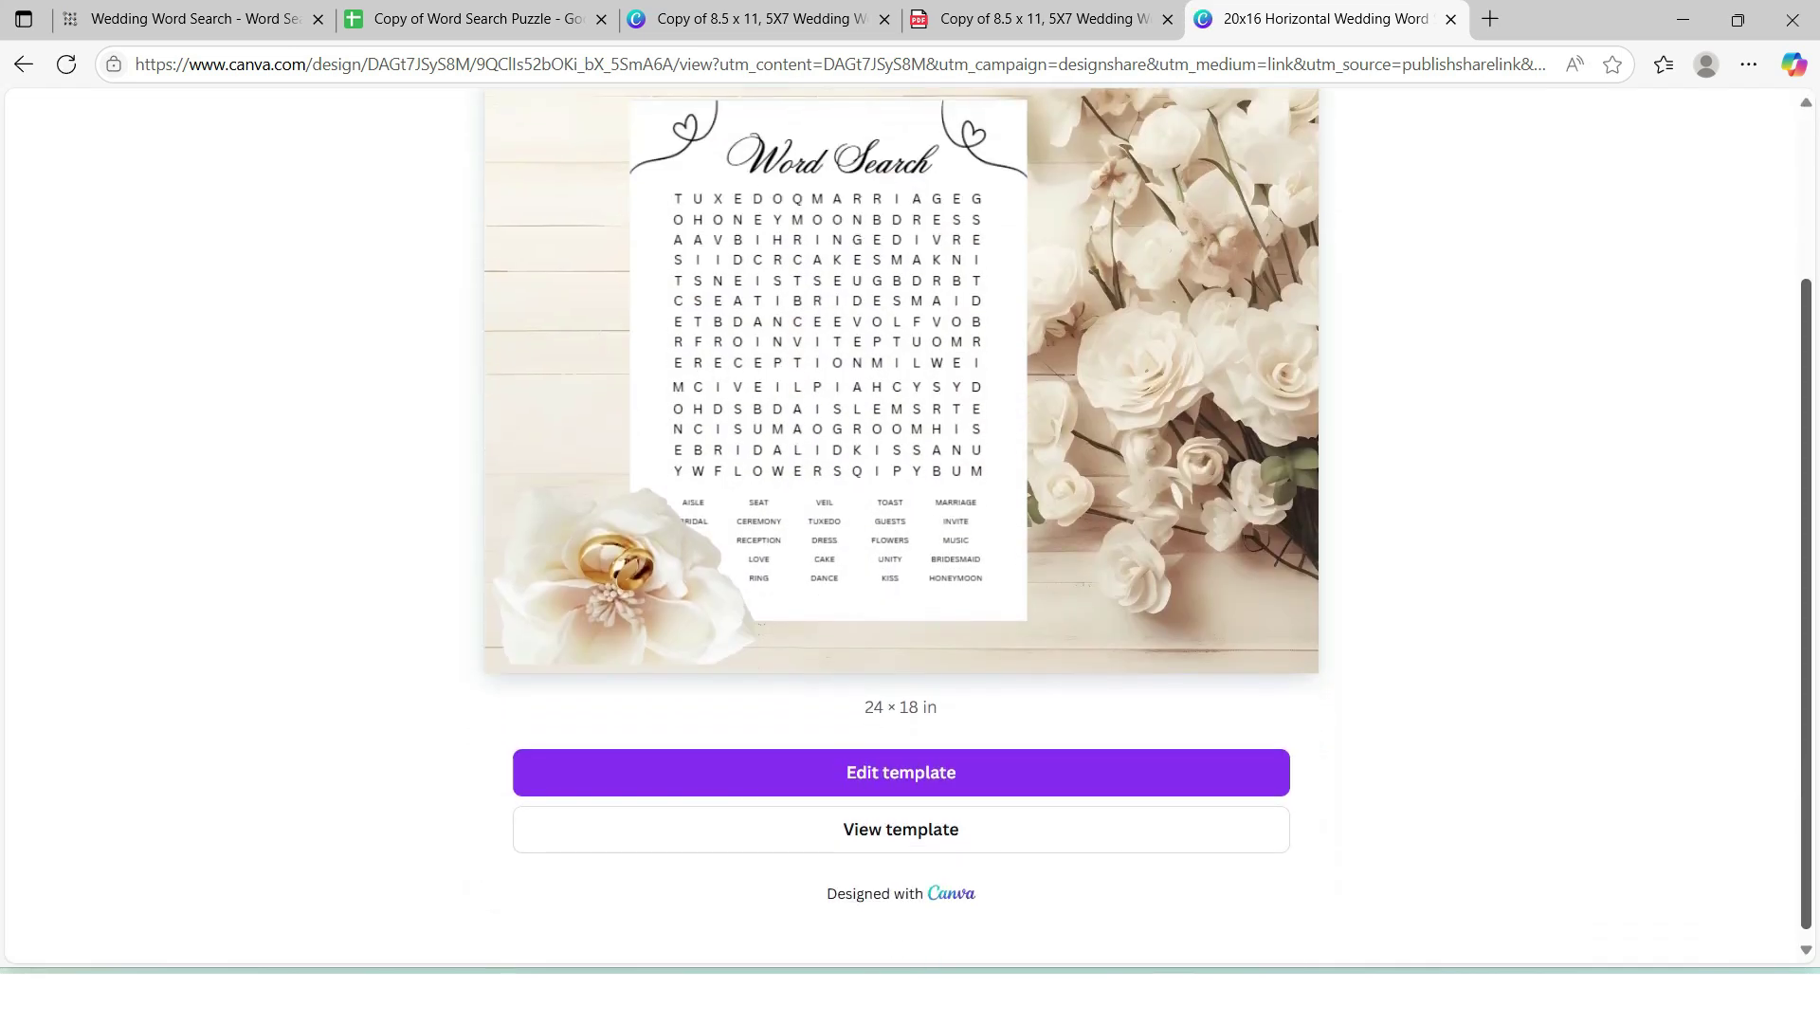
pyautogui.click(901, 829)
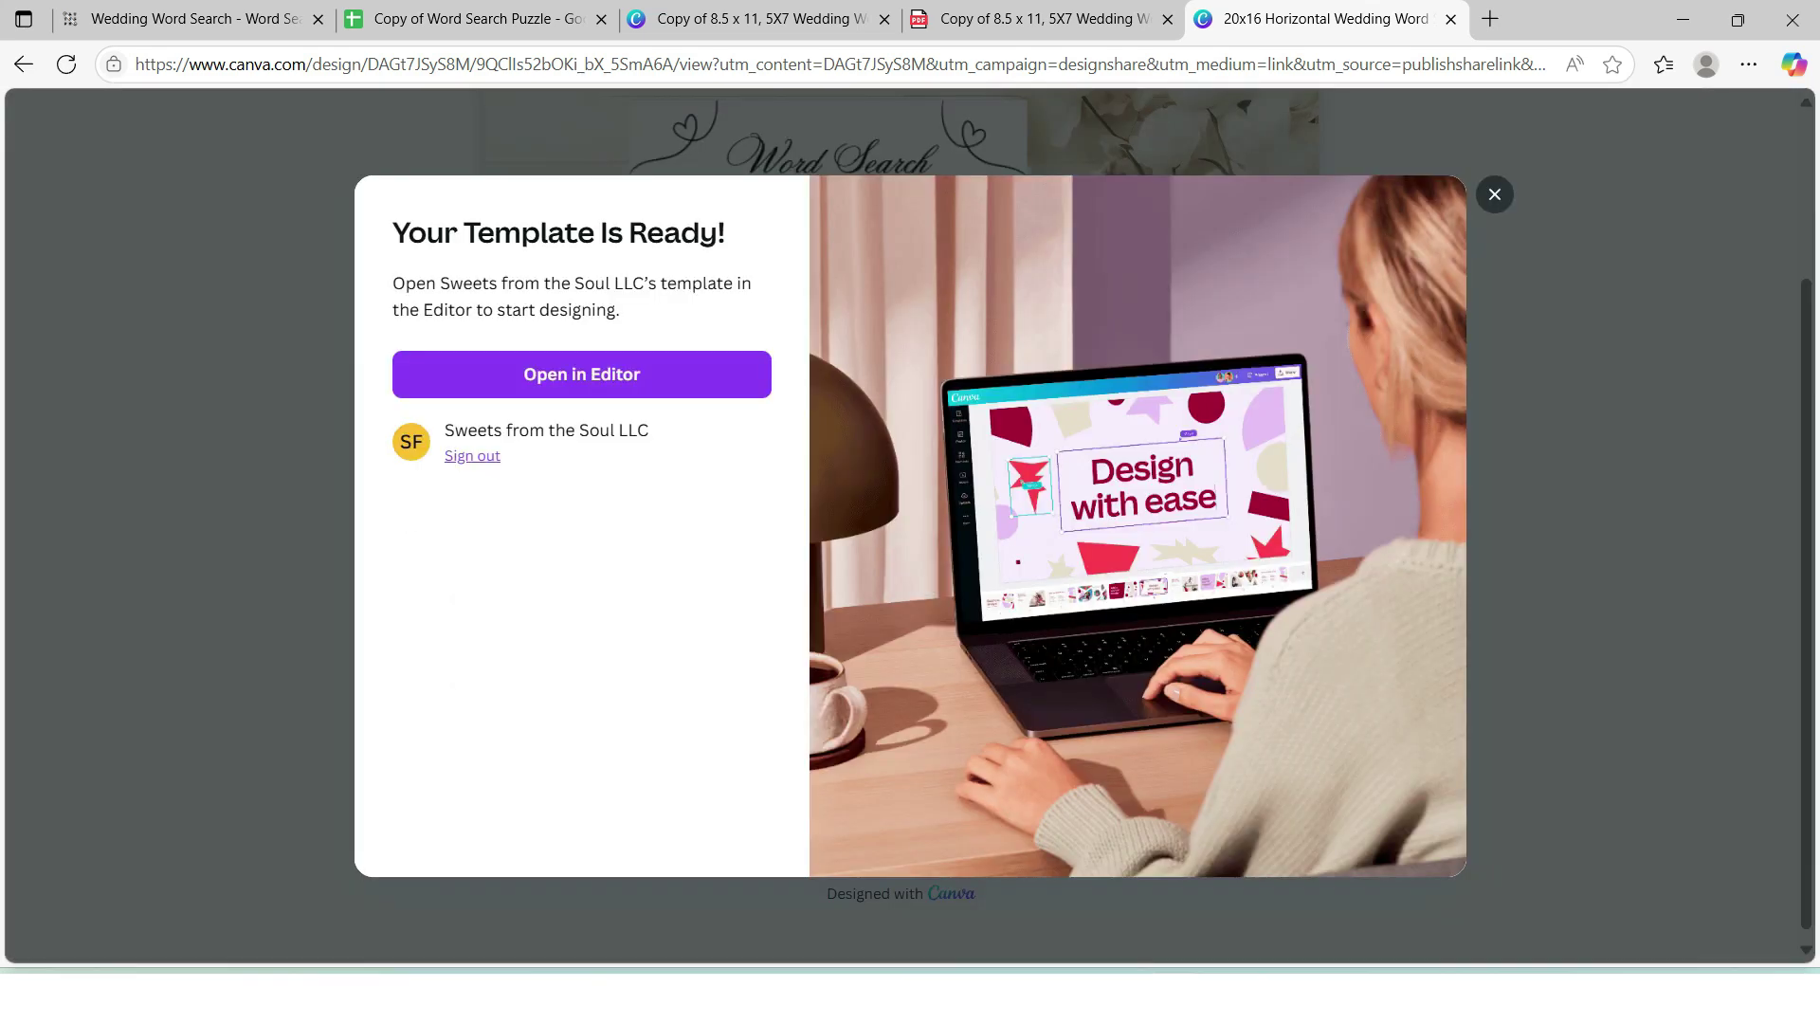
pyautogui.click(581, 374)
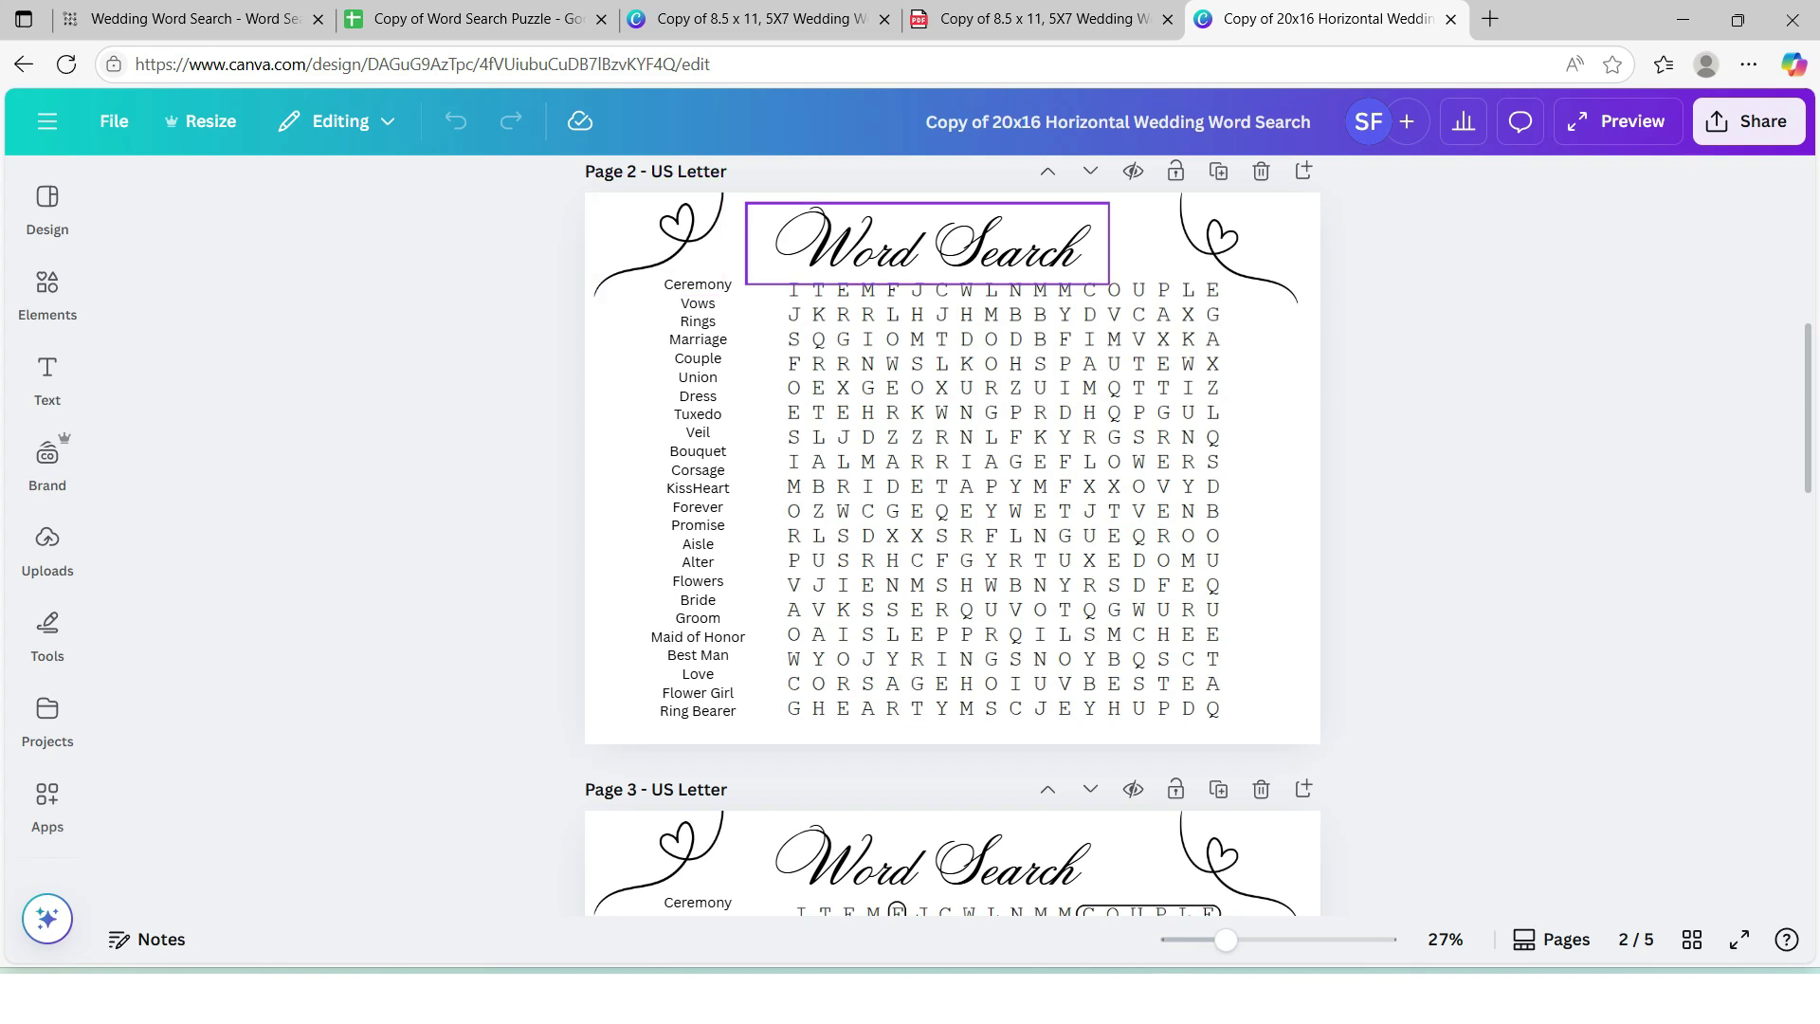
# Change page 2's title to "Sip and Search" and shift it right to sit centered above the letter grid
pyautogui.click(929, 244)
pyautogui.click(928, 244)
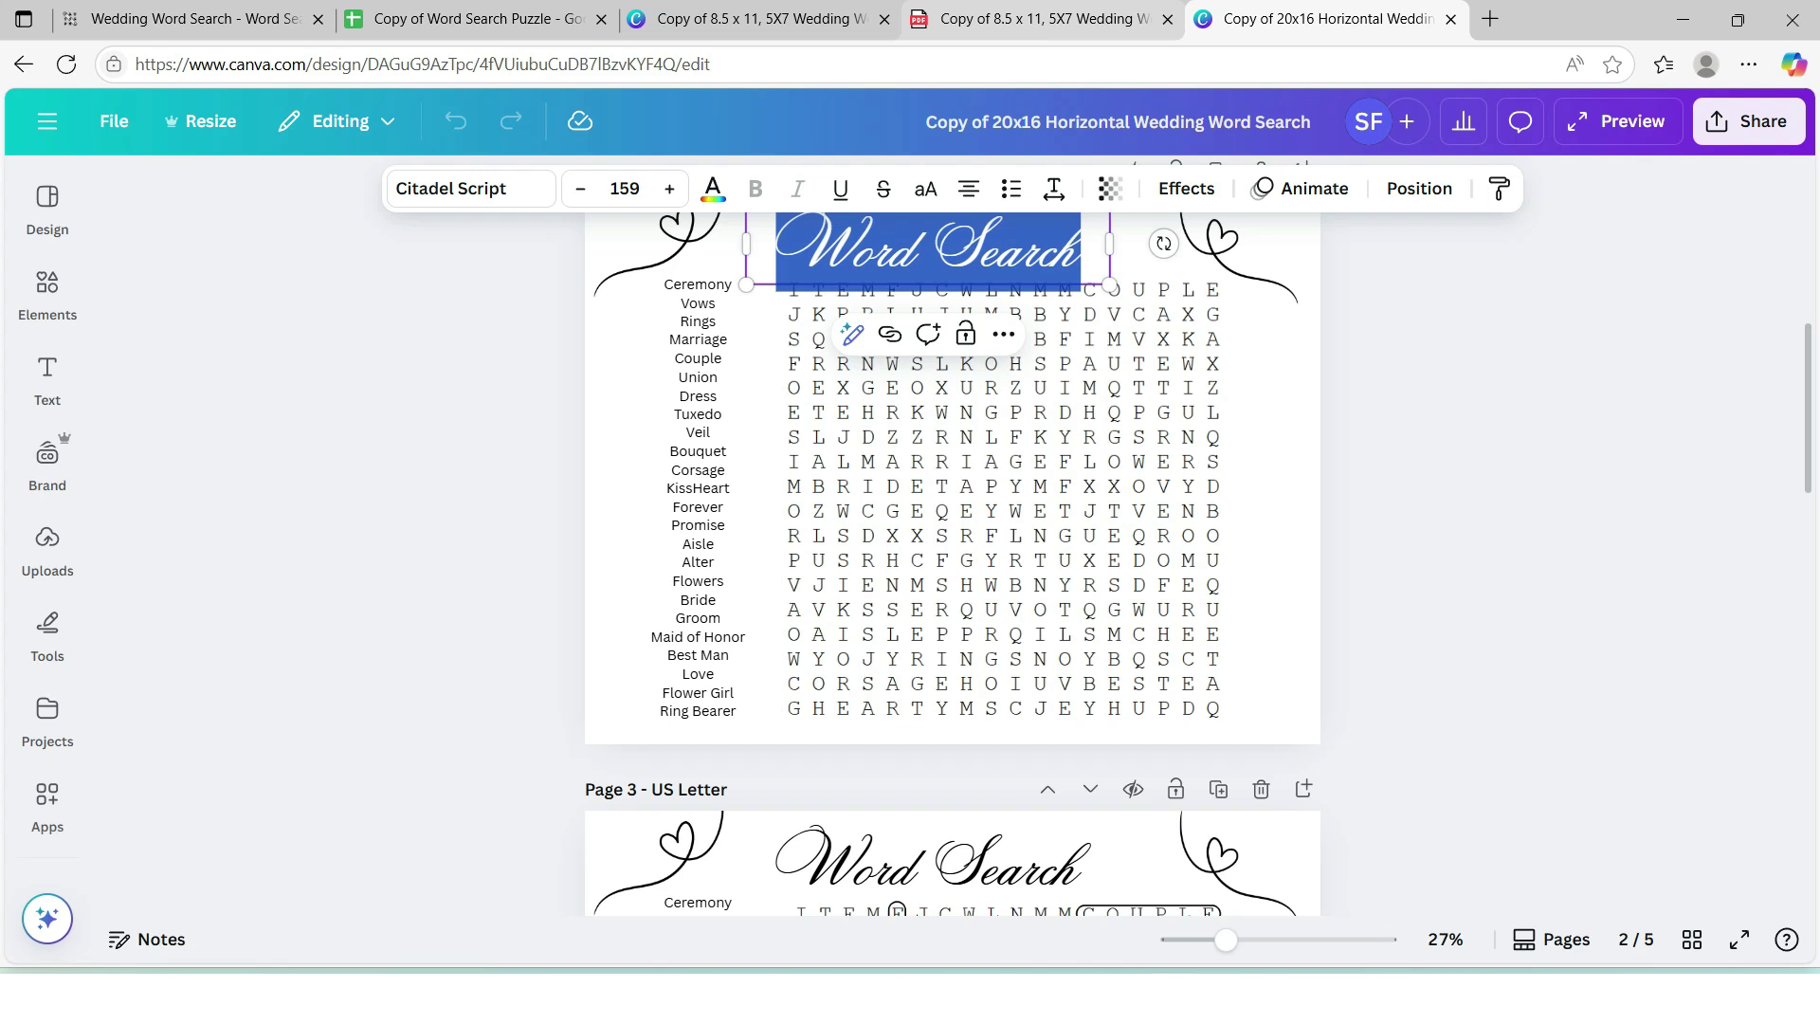
pyautogui.write('Sip and Search')
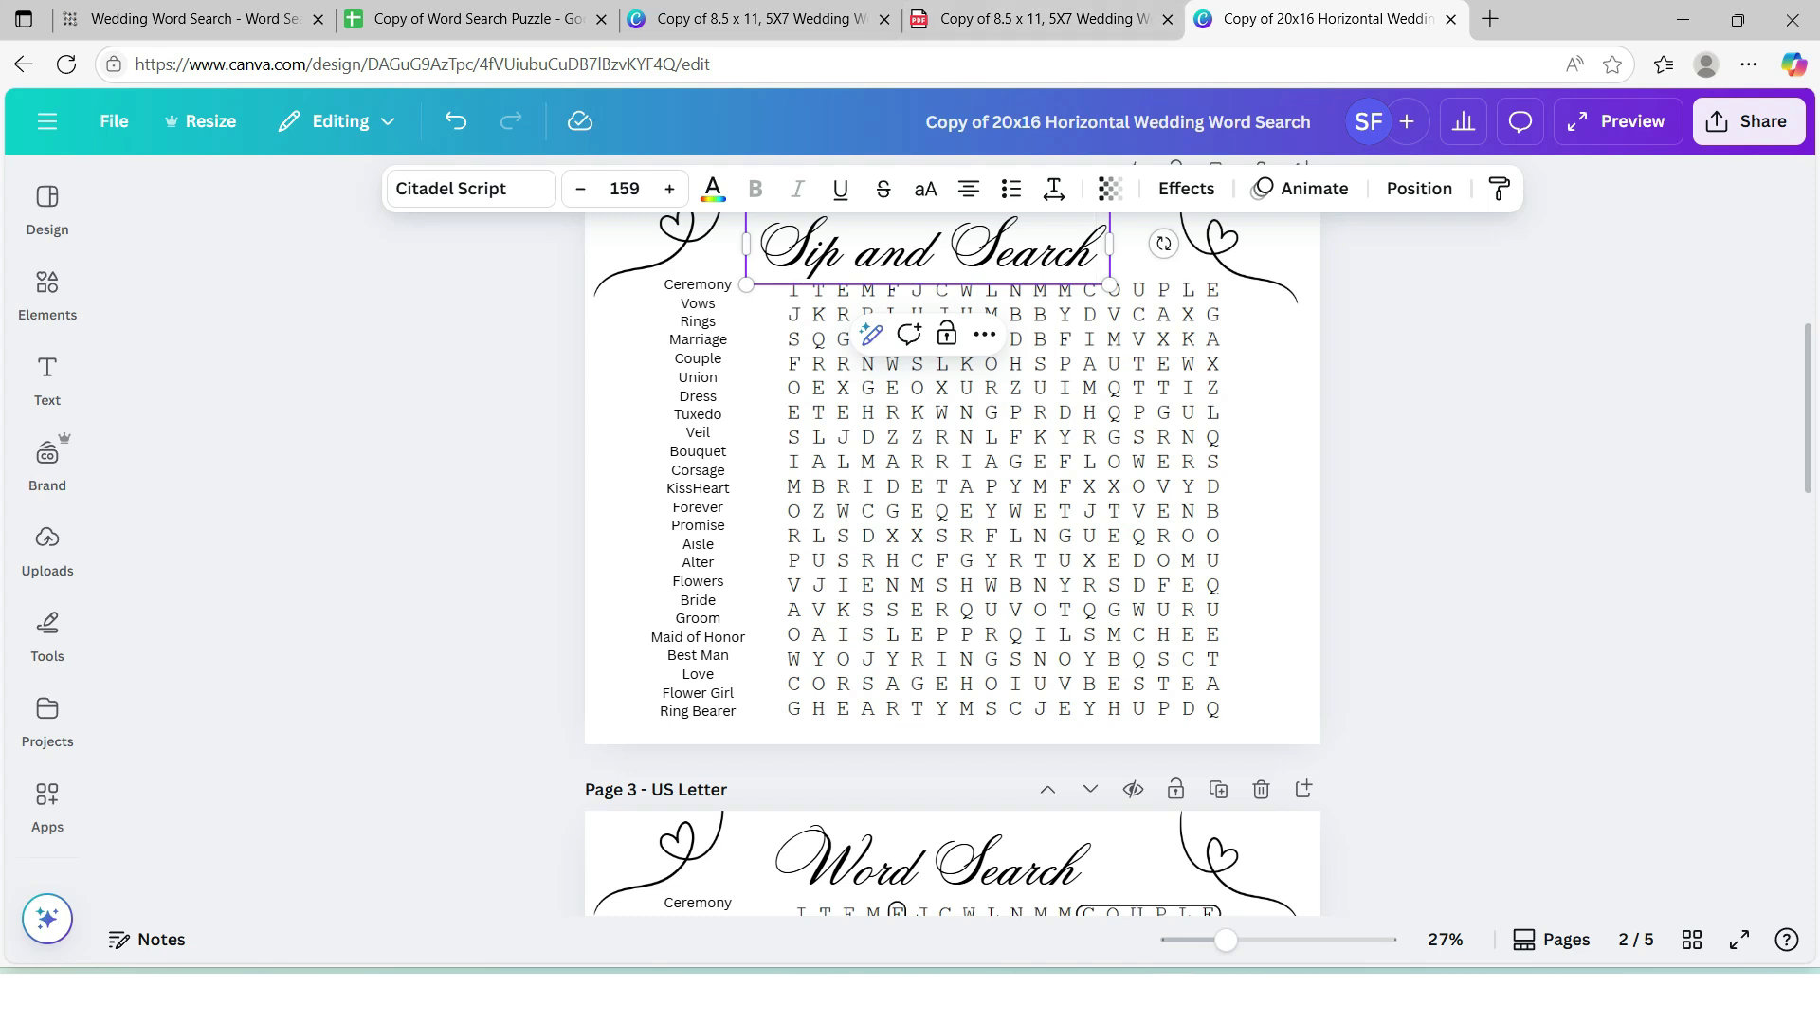
pyautogui.press('Escape')
pyautogui.click(934, 248)
pyautogui.moveTo(934, 248); pyautogui.dragTo(981, 249)
pyautogui.press('Escape')
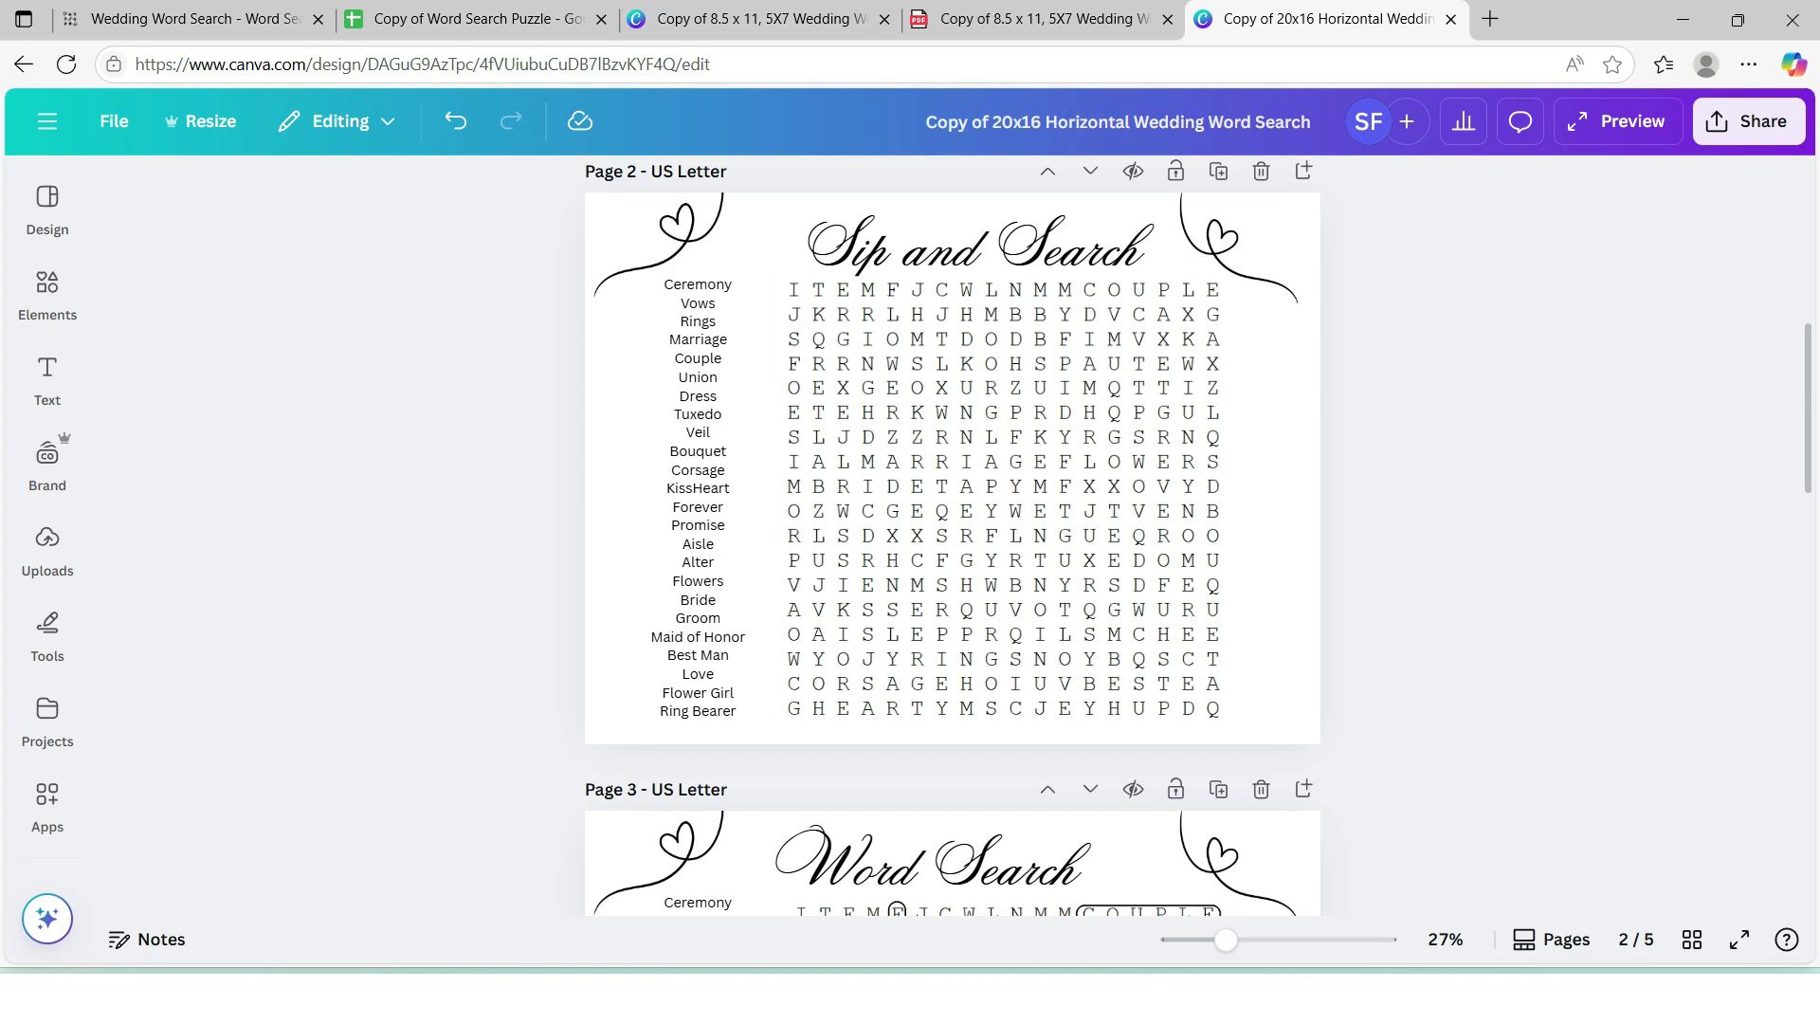
# Replace page 2's puzzle grid with the uploaded custom grid image and page 3's answer grid with the uploaded answer key
pyautogui.moveTo(47, 550)
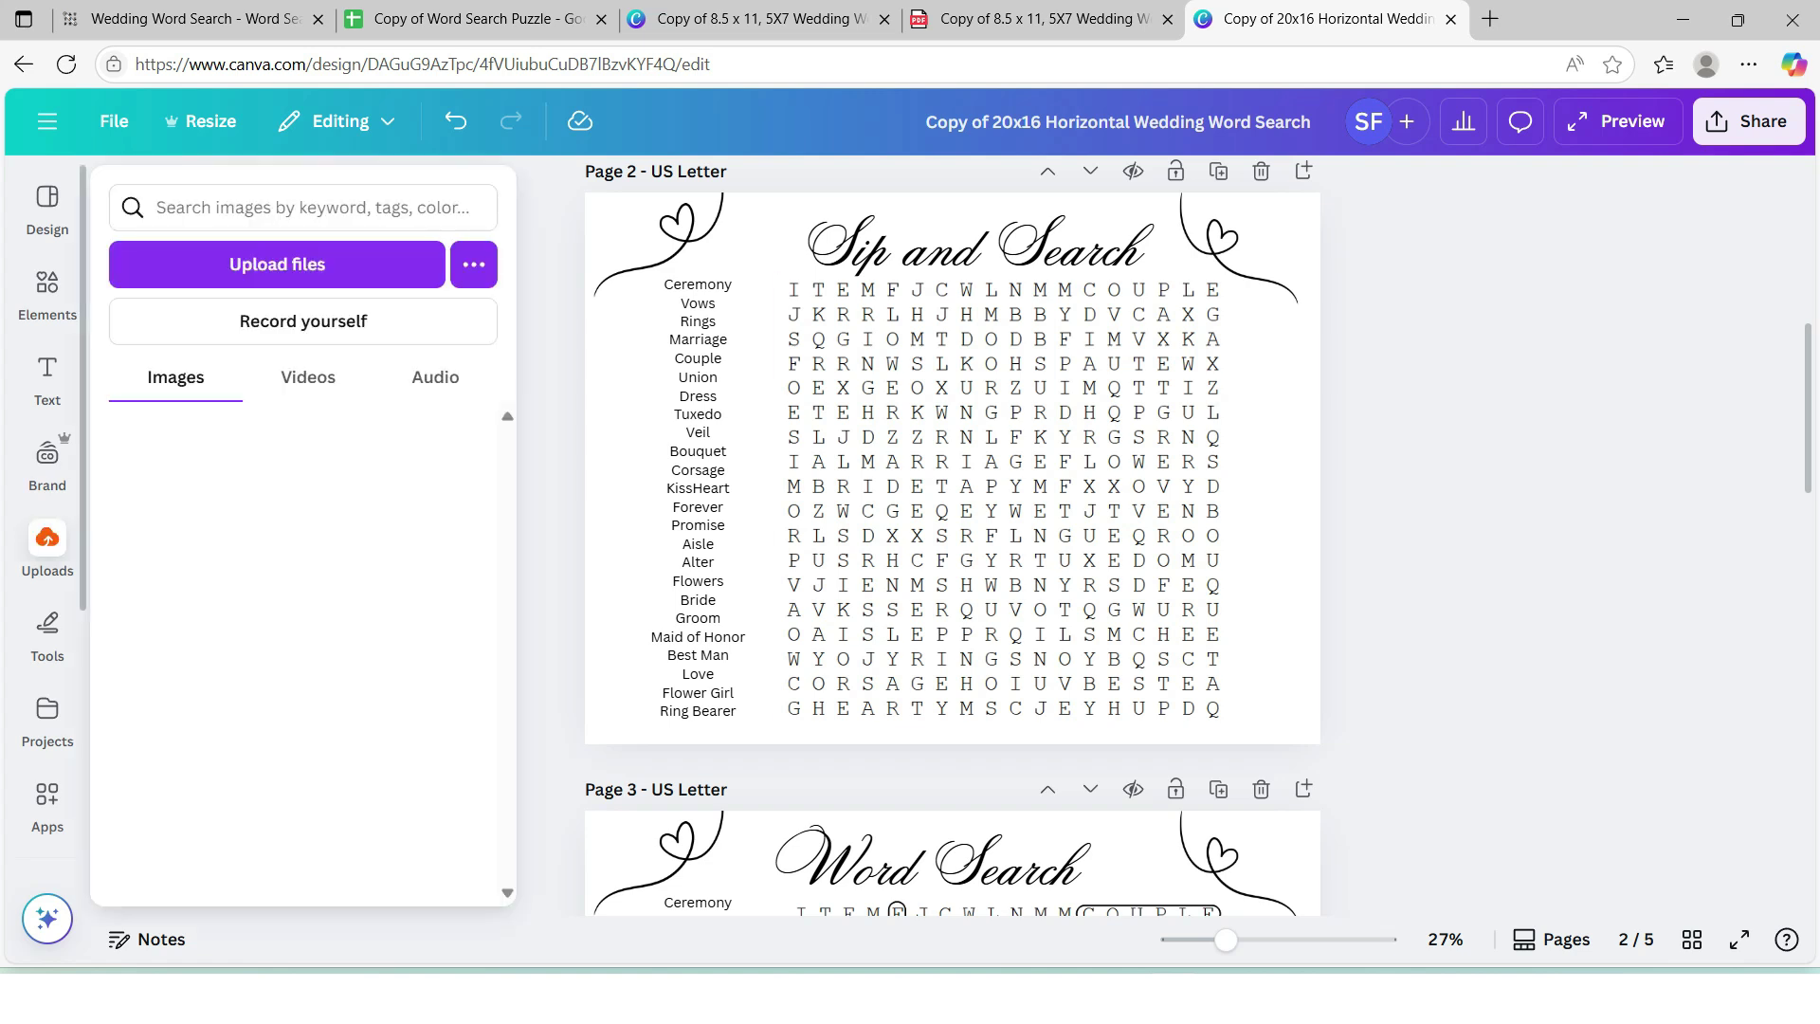
pyautogui.moveTo(293, 472); pyautogui.dragTo(1068, 369)
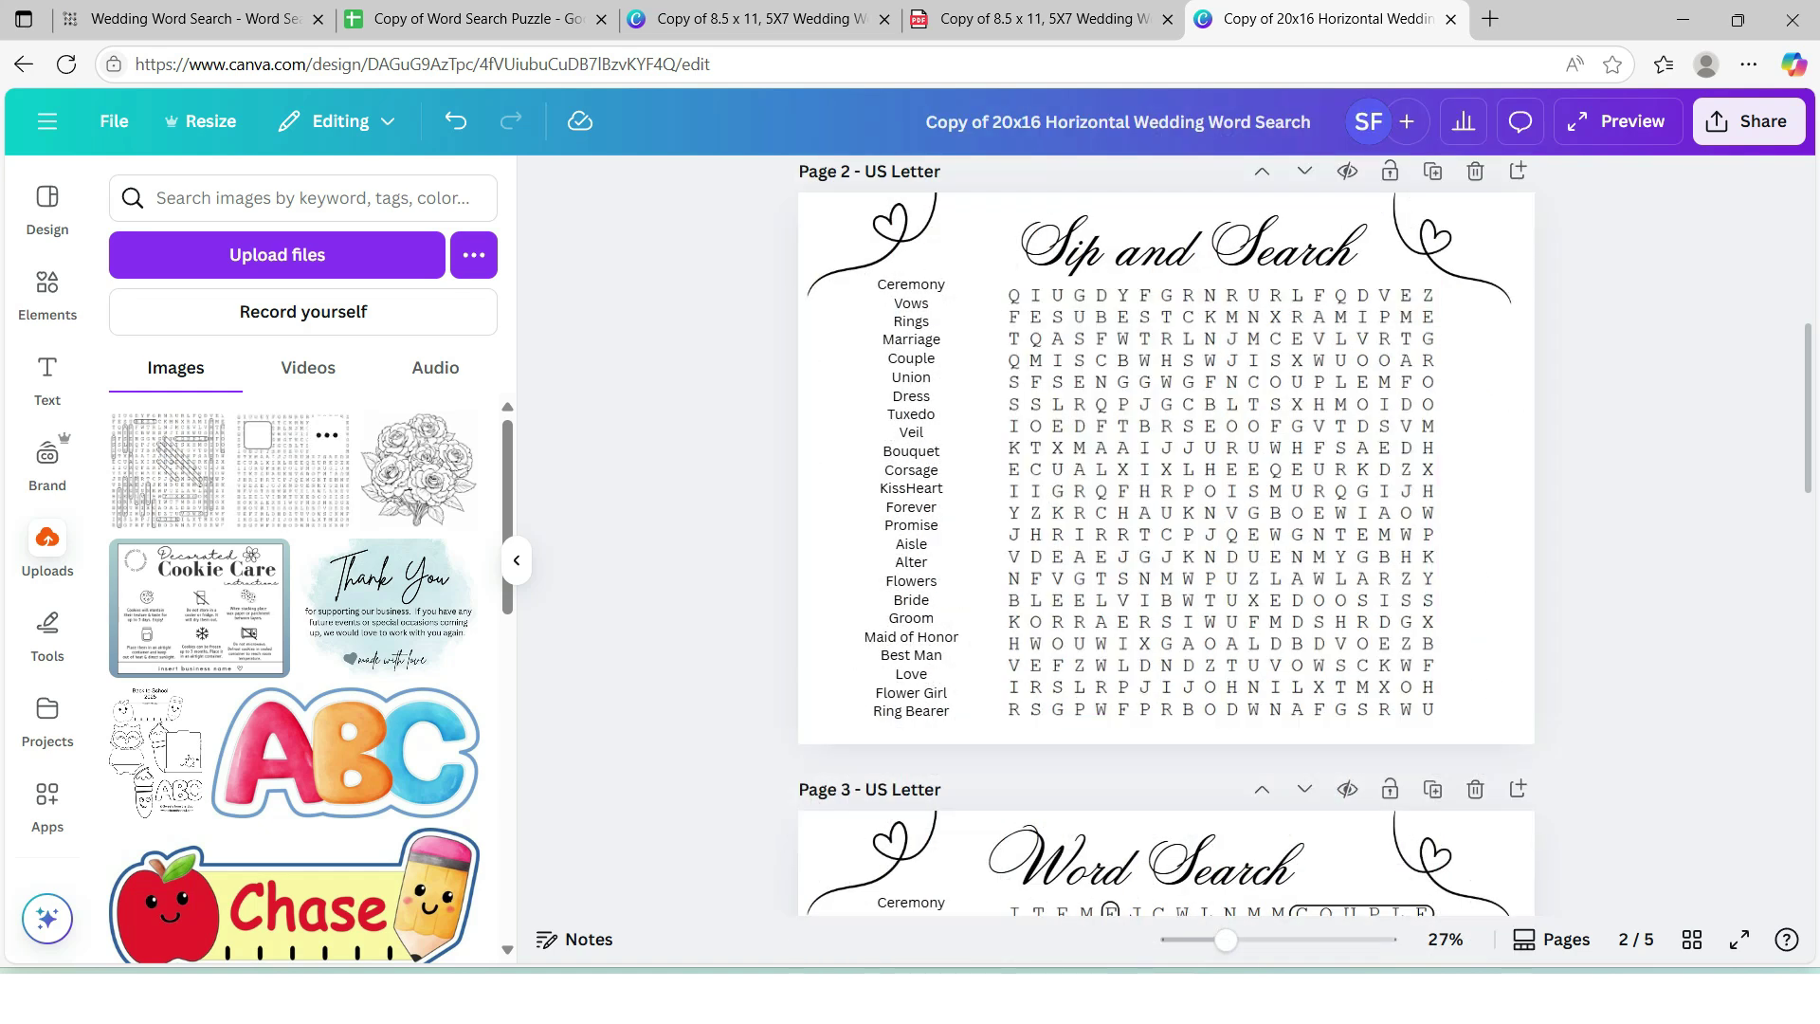
pyautogui.scroll(-5, 1166, 535)
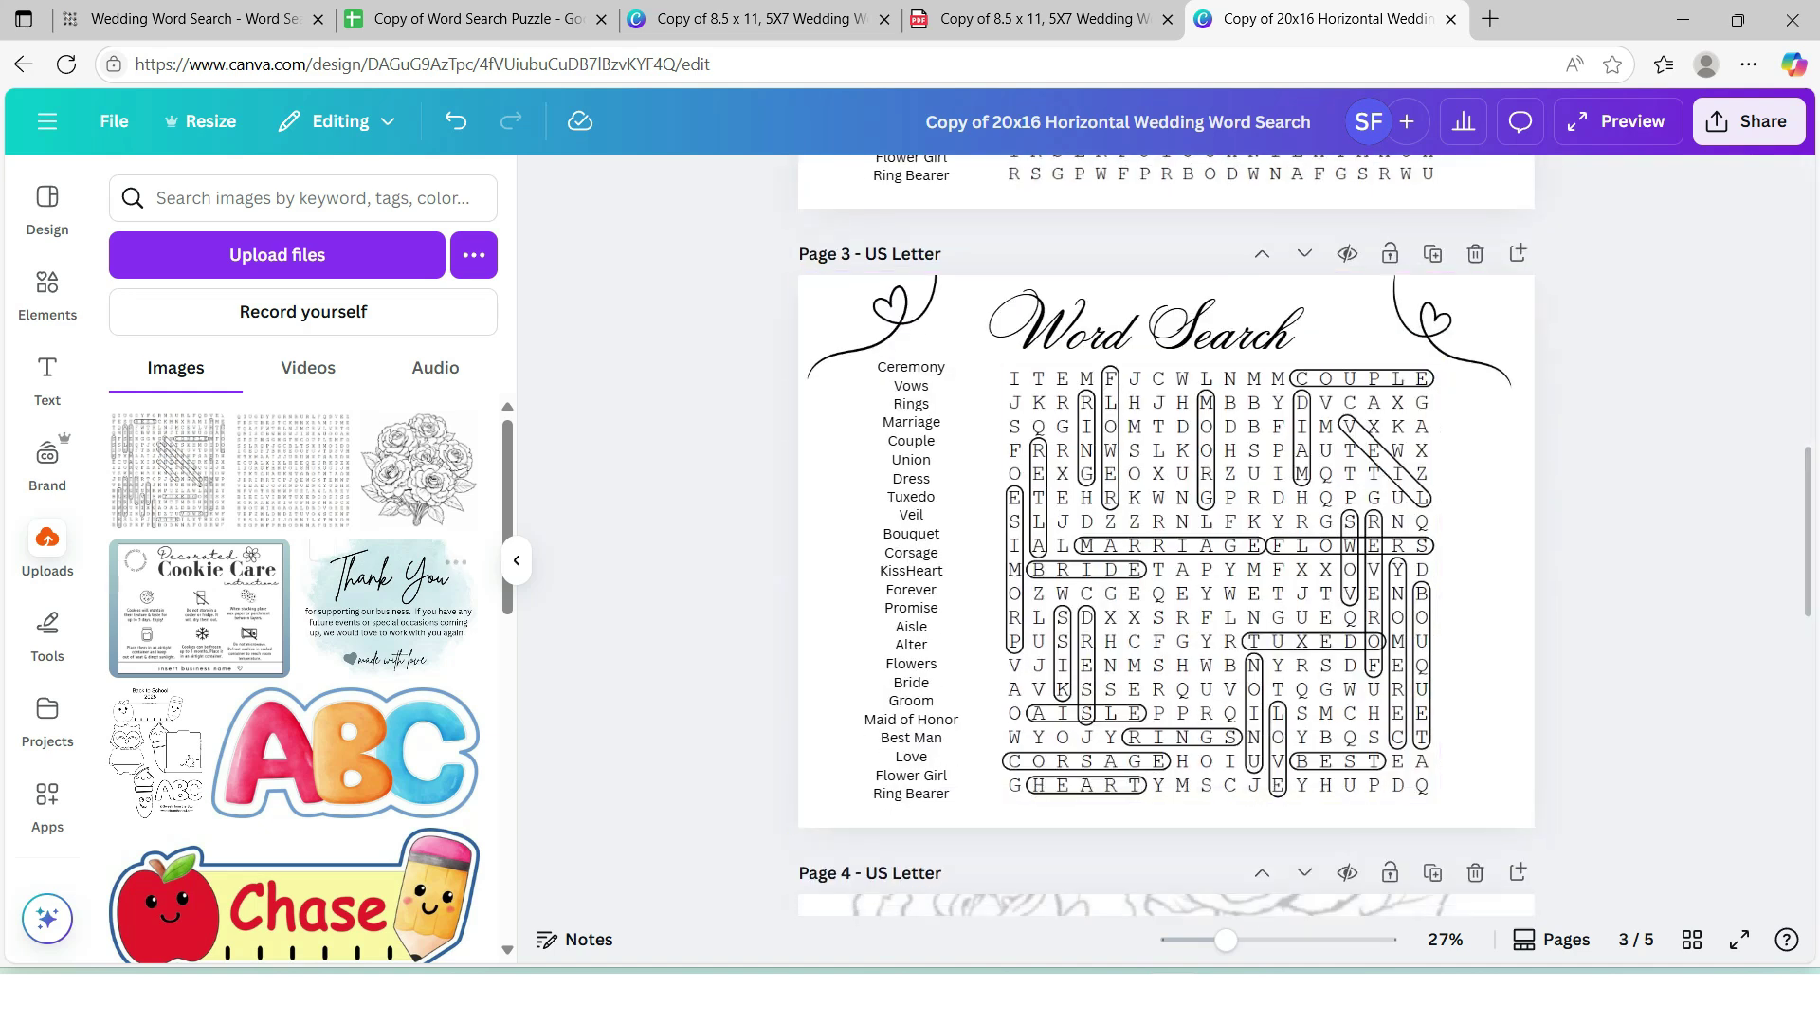
pyautogui.moveTo(168, 471); pyautogui.dragTo(1197, 533)
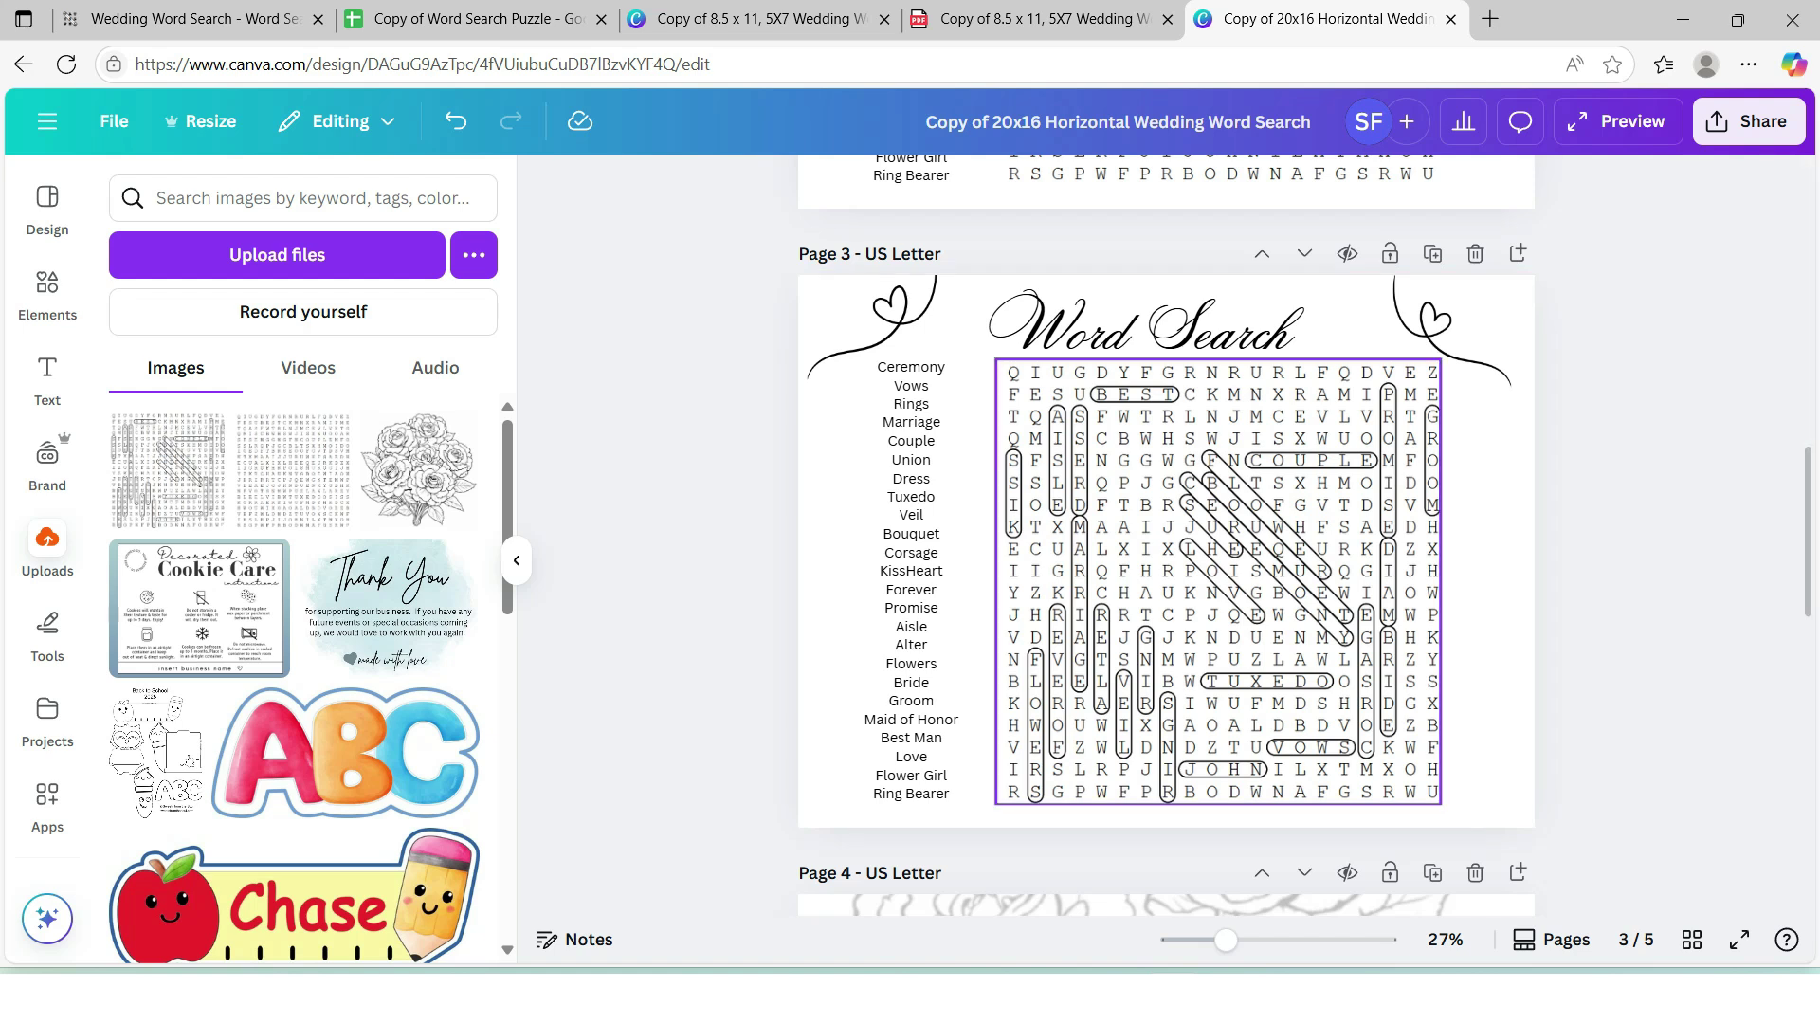
# Change page 3's title to "Sip and Search" and shift it to sit centered above the answer grid
pyautogui.click(1142, 327)
pyautogui.doubleClick(1142, 327)
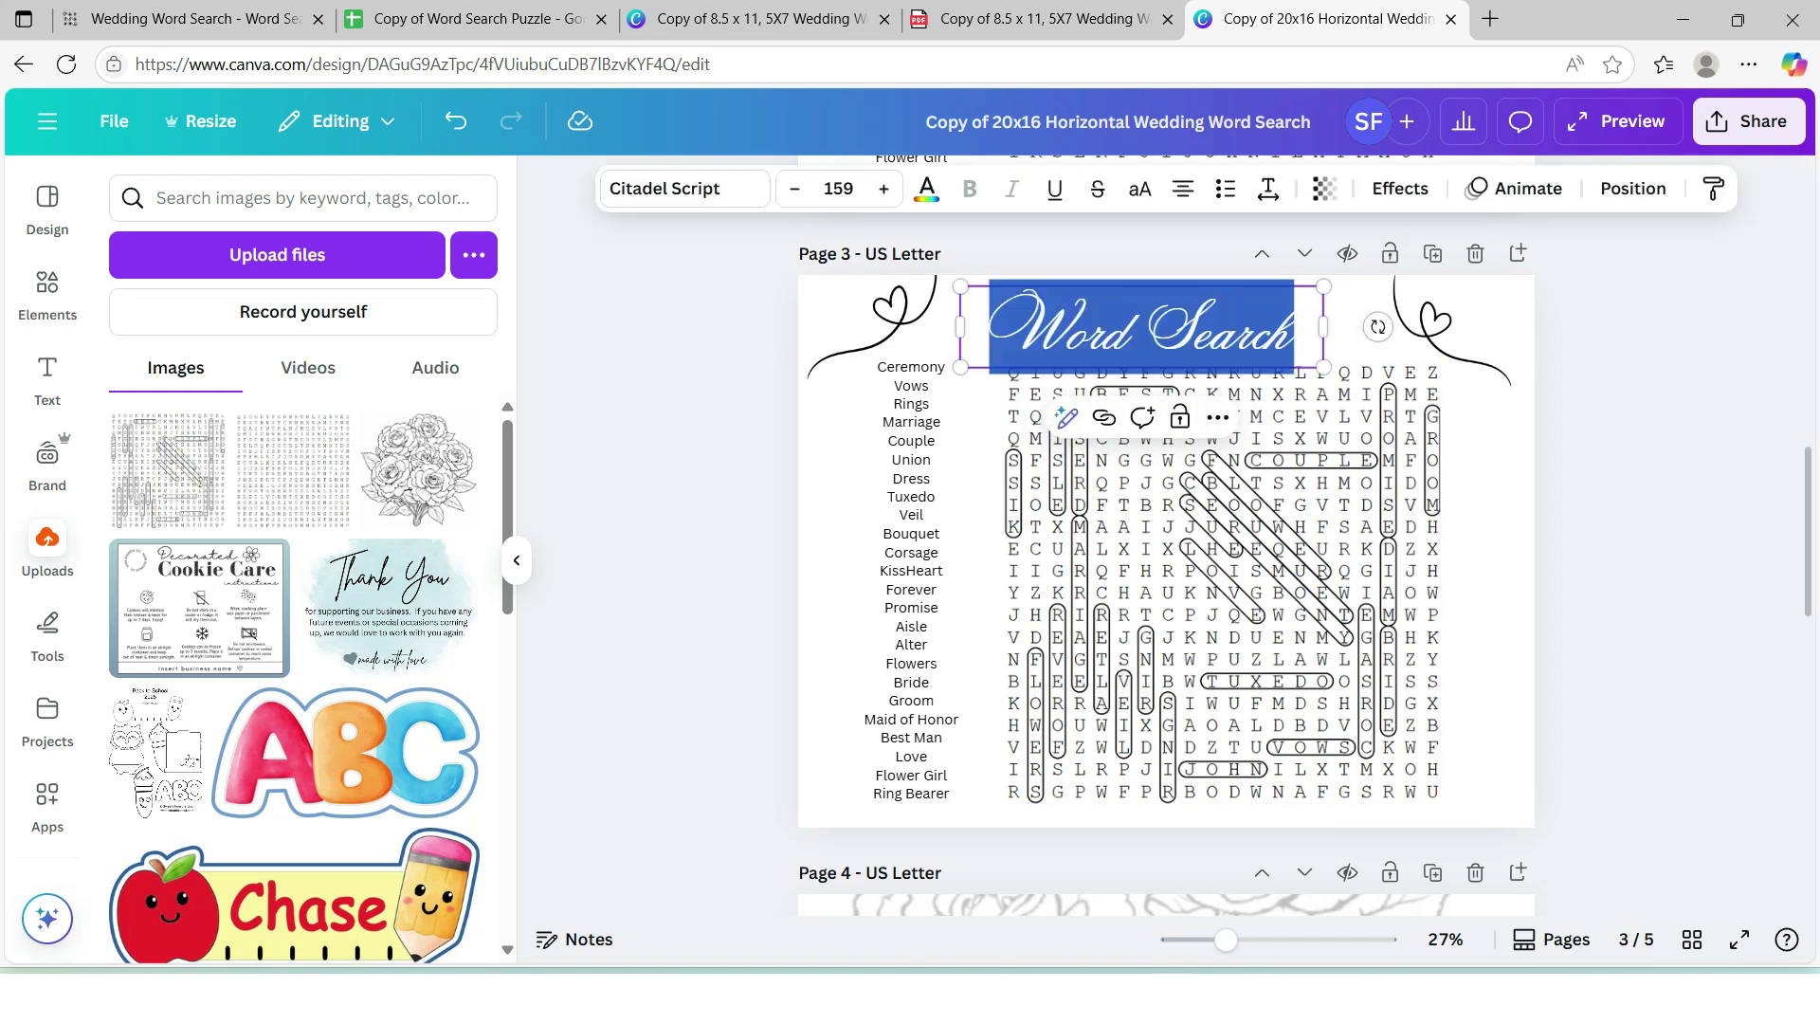
pyautogui.write('Sip and Search')
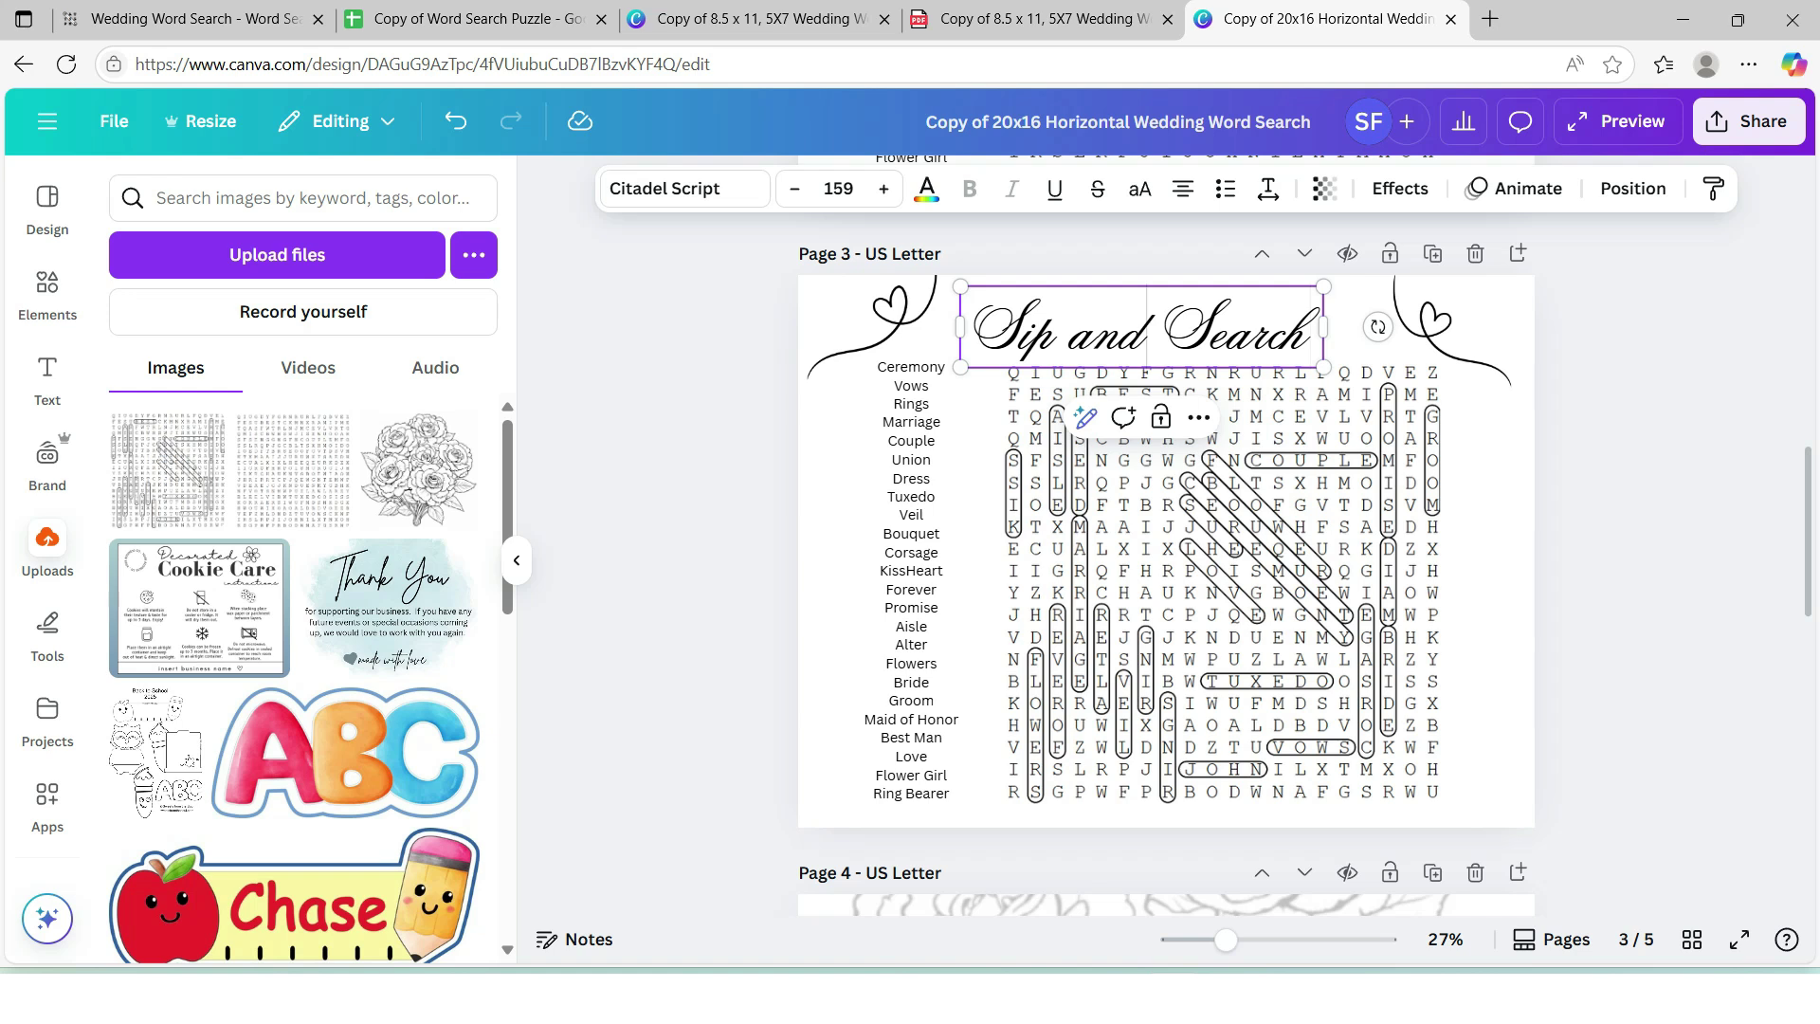
pyautogui.click(1630, 493)
pyautogui.moveTo(1142, 330); pyautogui.dragTo(1167, 322)
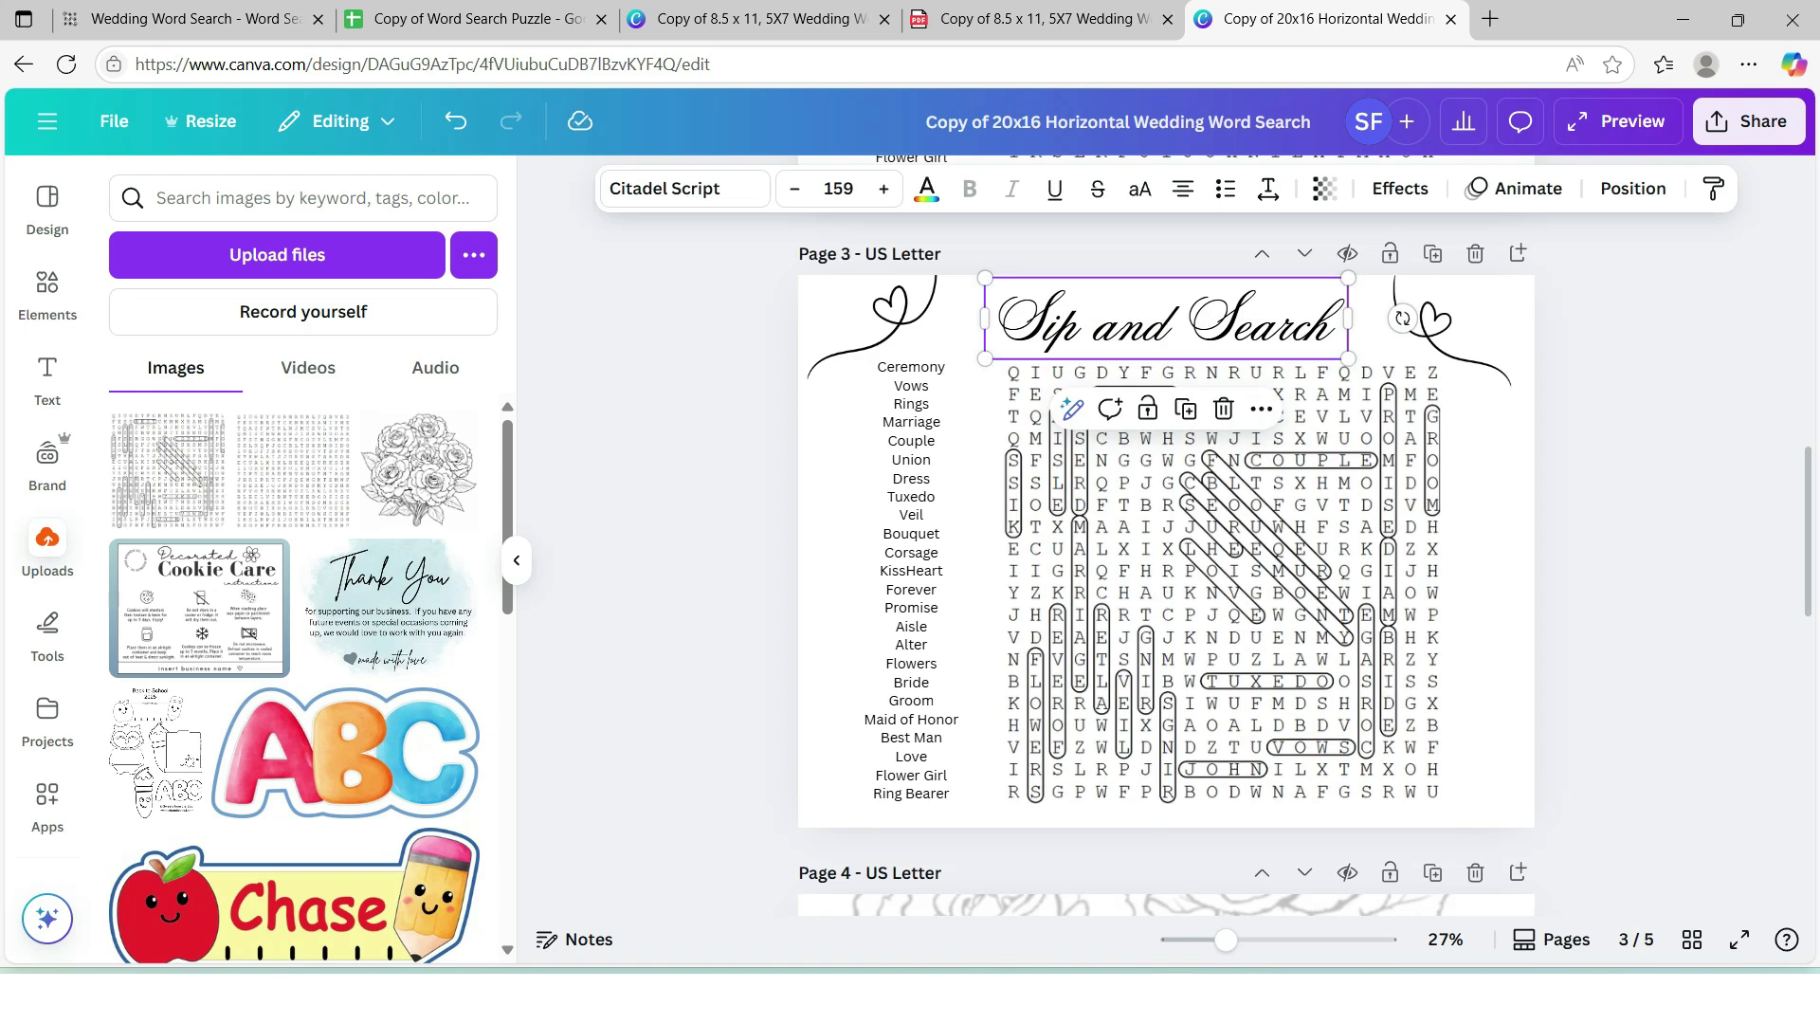
pyautogui.press('Escape')
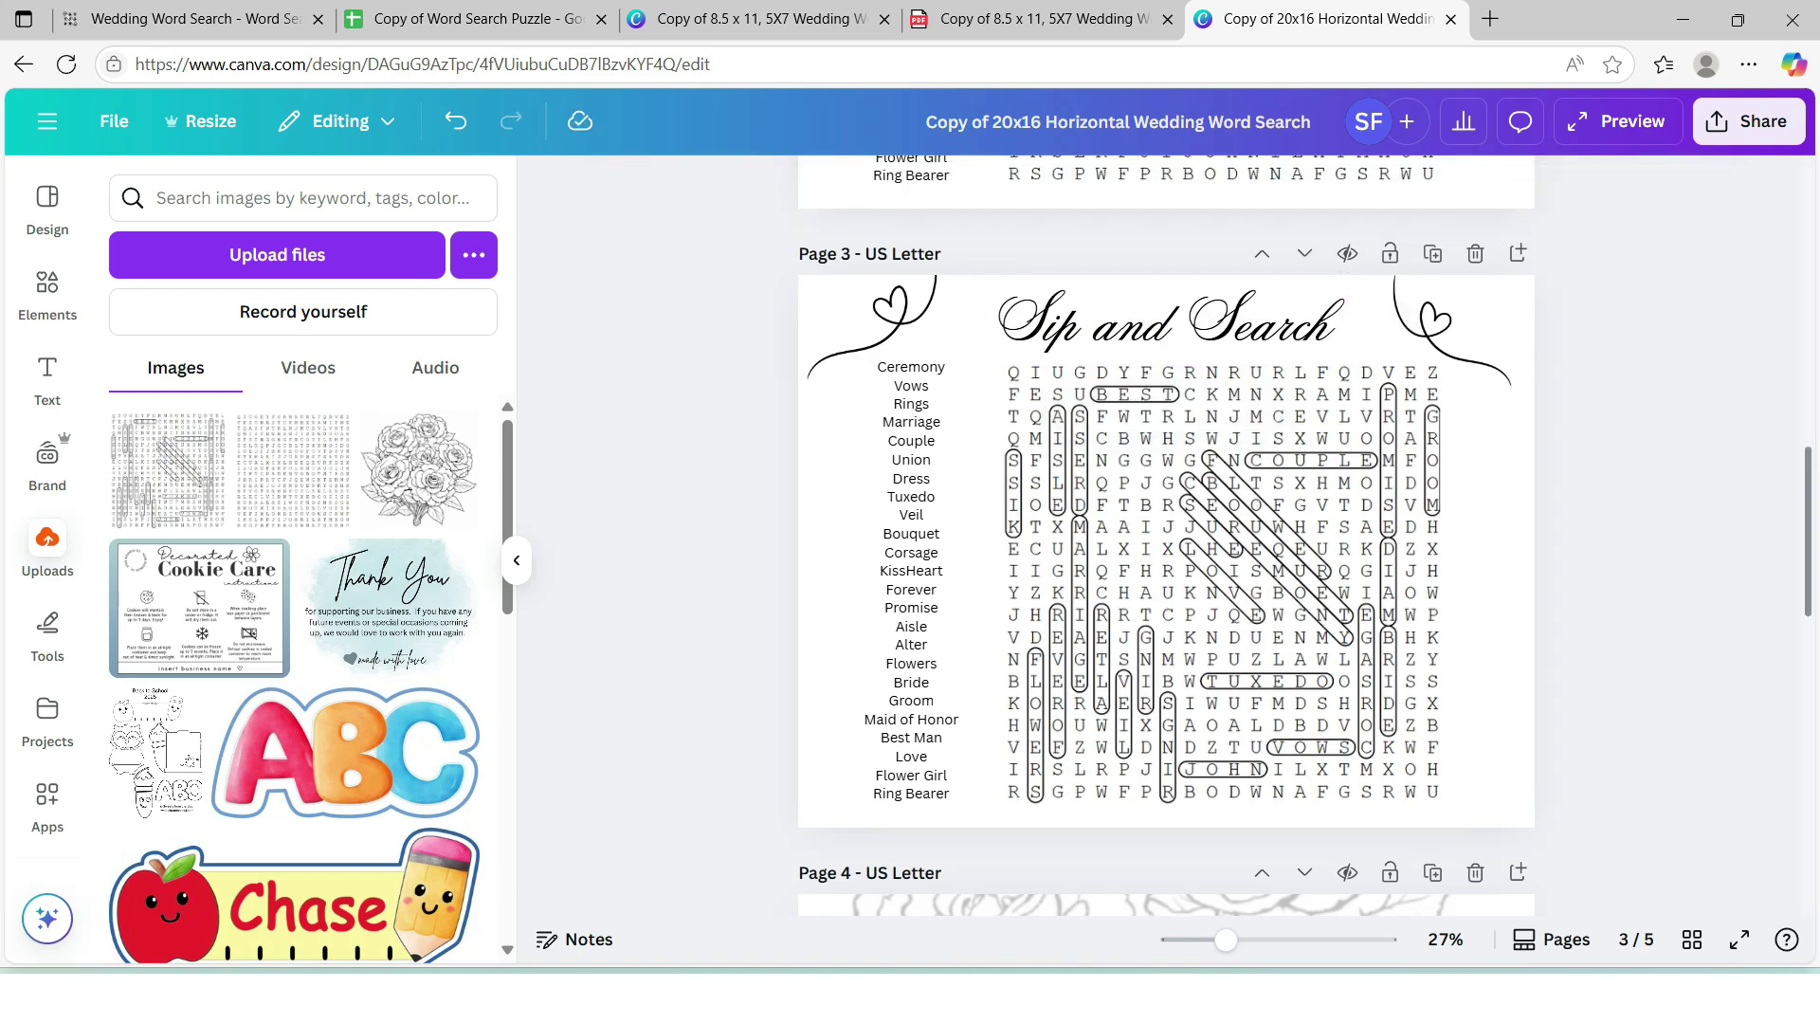
# Switch to the Word Search Puzzle copy in Google Sheets and copy the search words in A4:A28
pyautogui.scroll(7, 1165, 531)
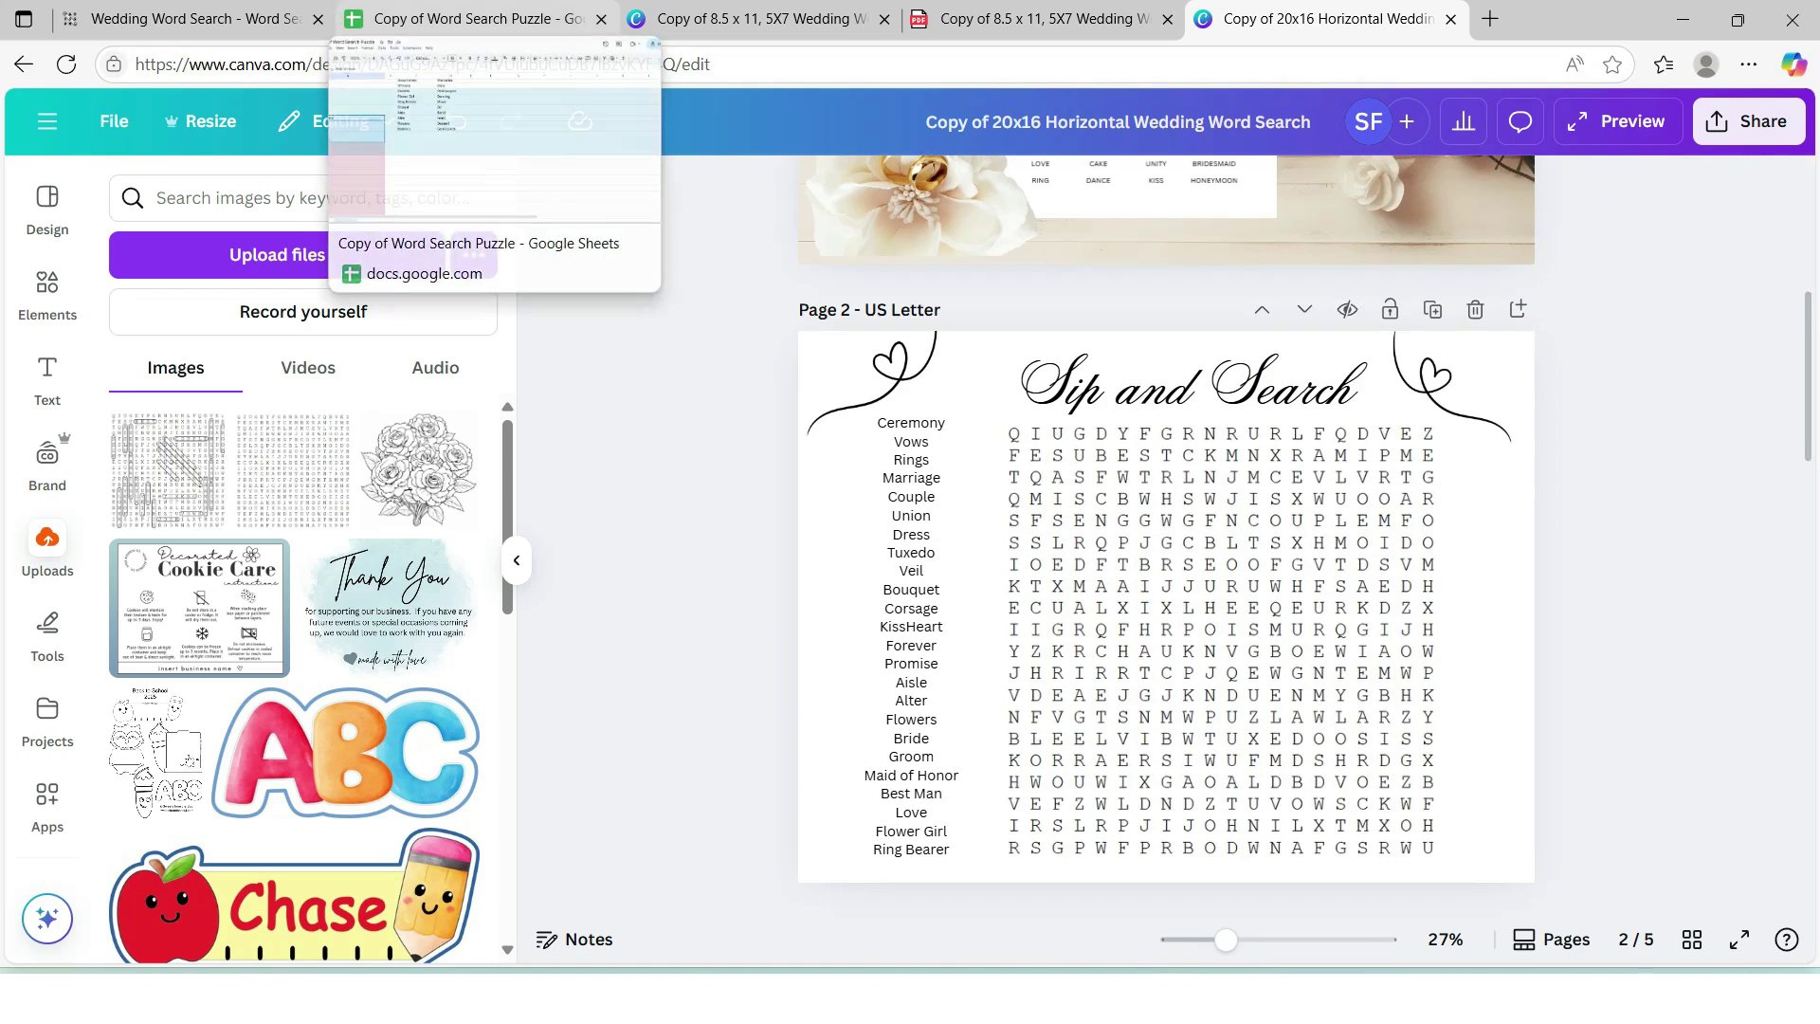
pyautogui.click(465, 19)
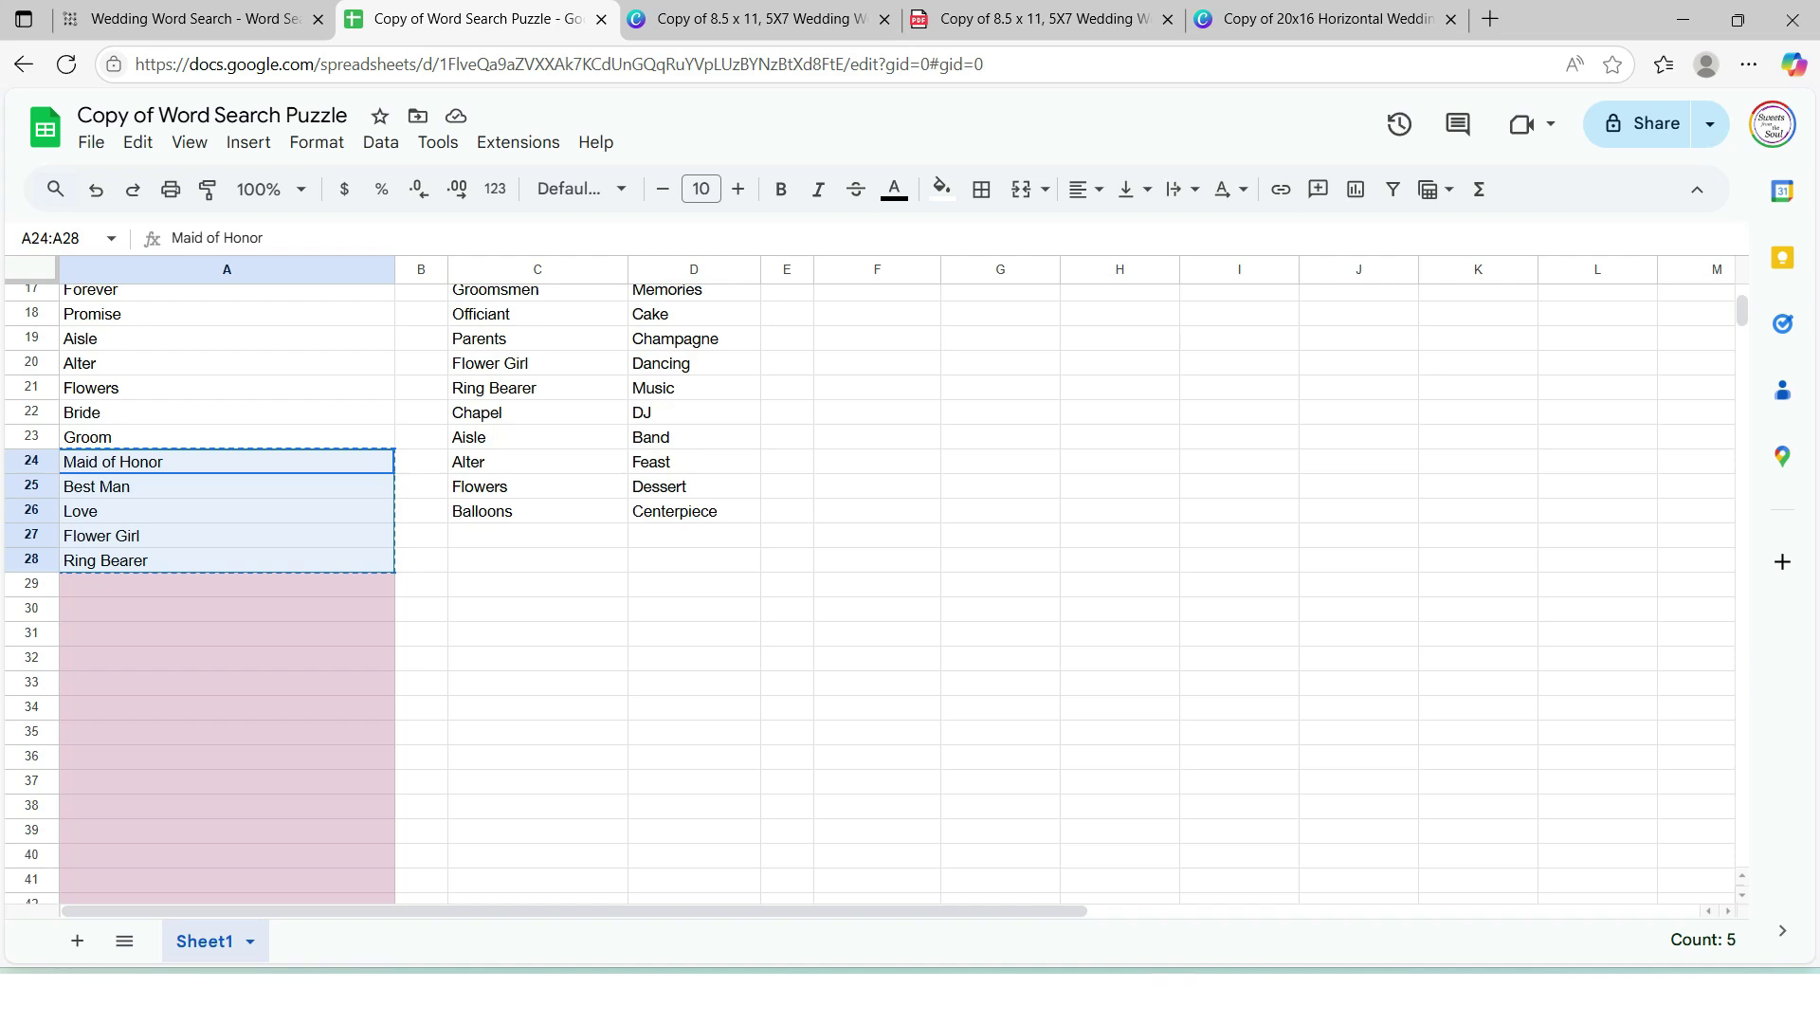
pyautogui.scroll(5, 853, 587)
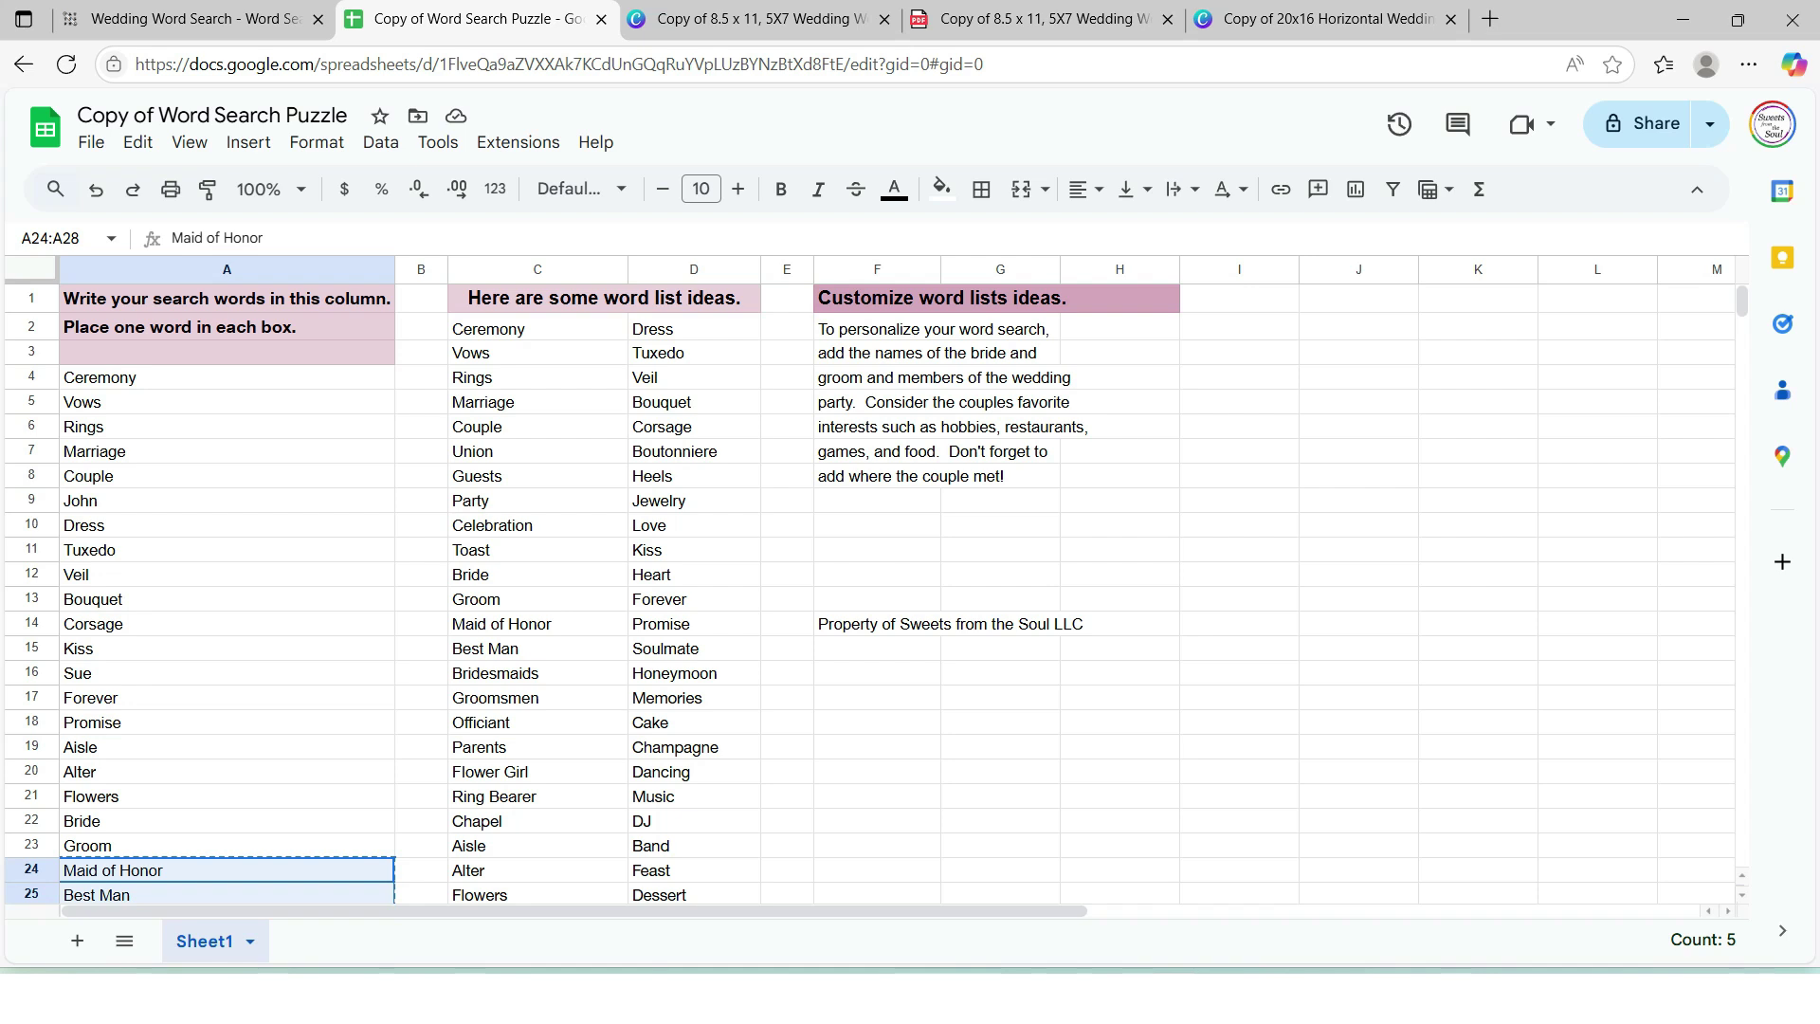
pyautogui.moveTo(227, 377); pyautogui.dragTo(227, 743)
pyautogui.rightClick(269, 743)
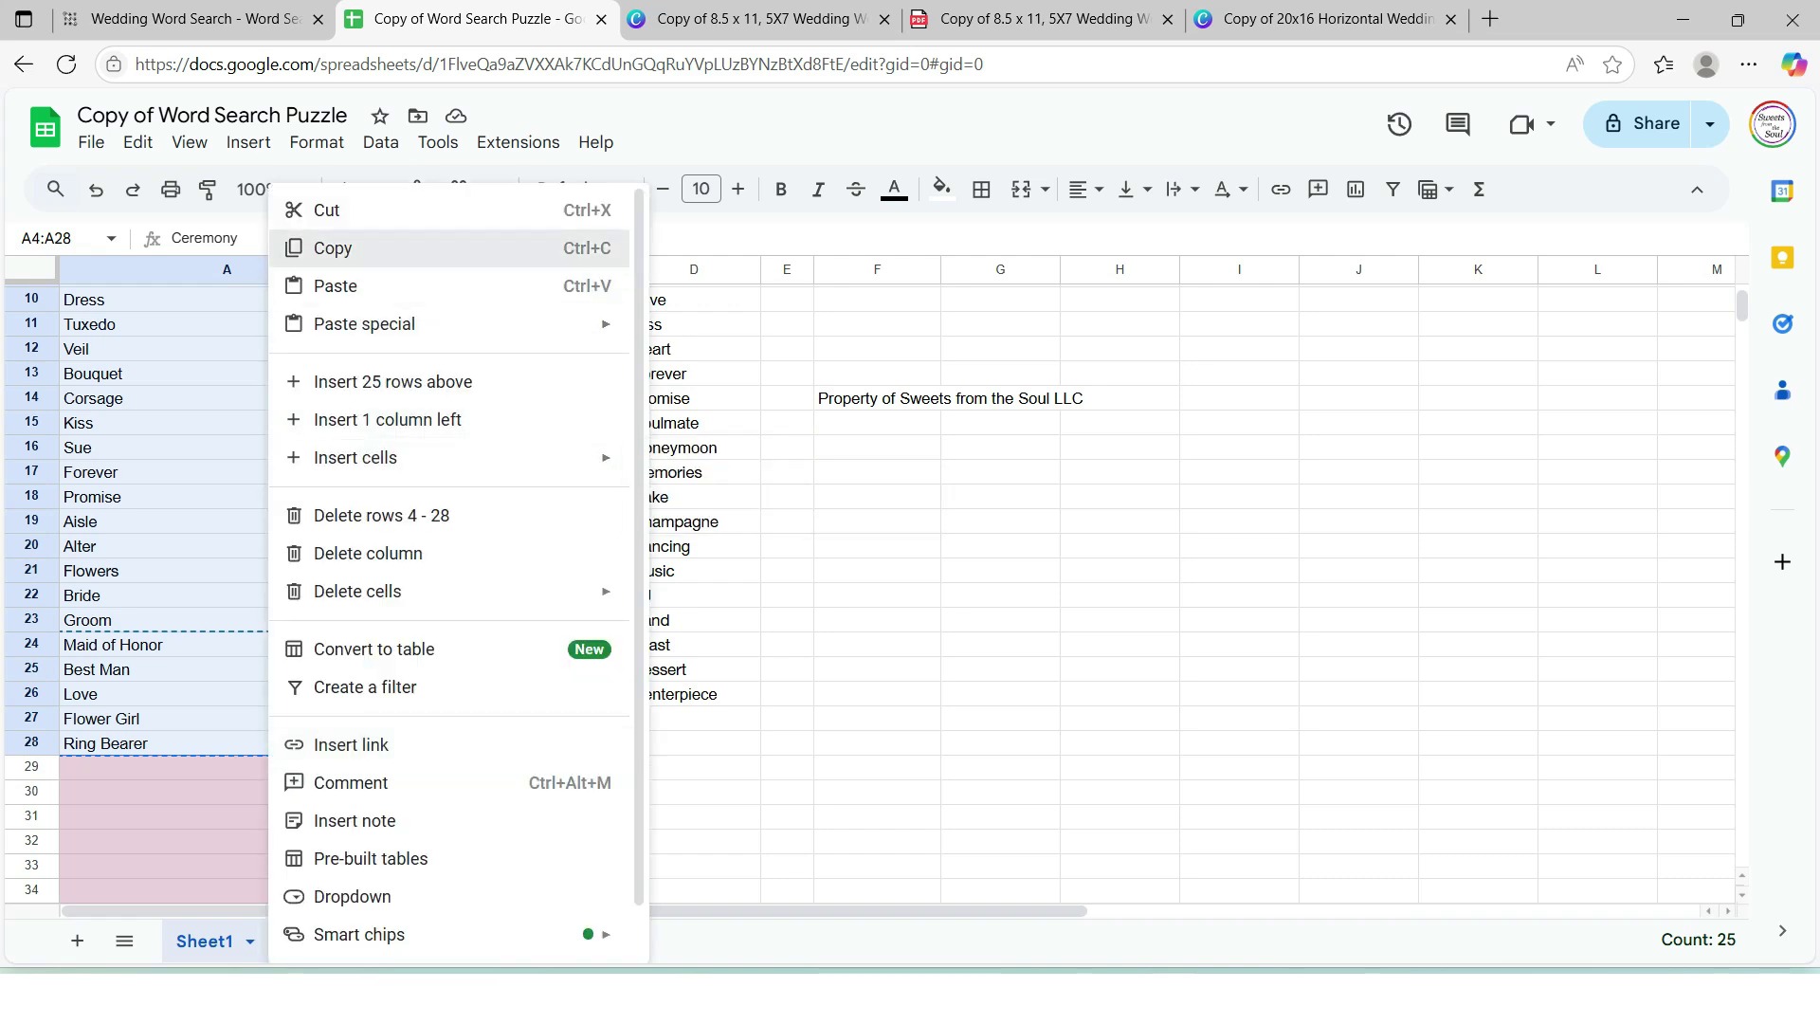
pyautogui.click(332, 248)
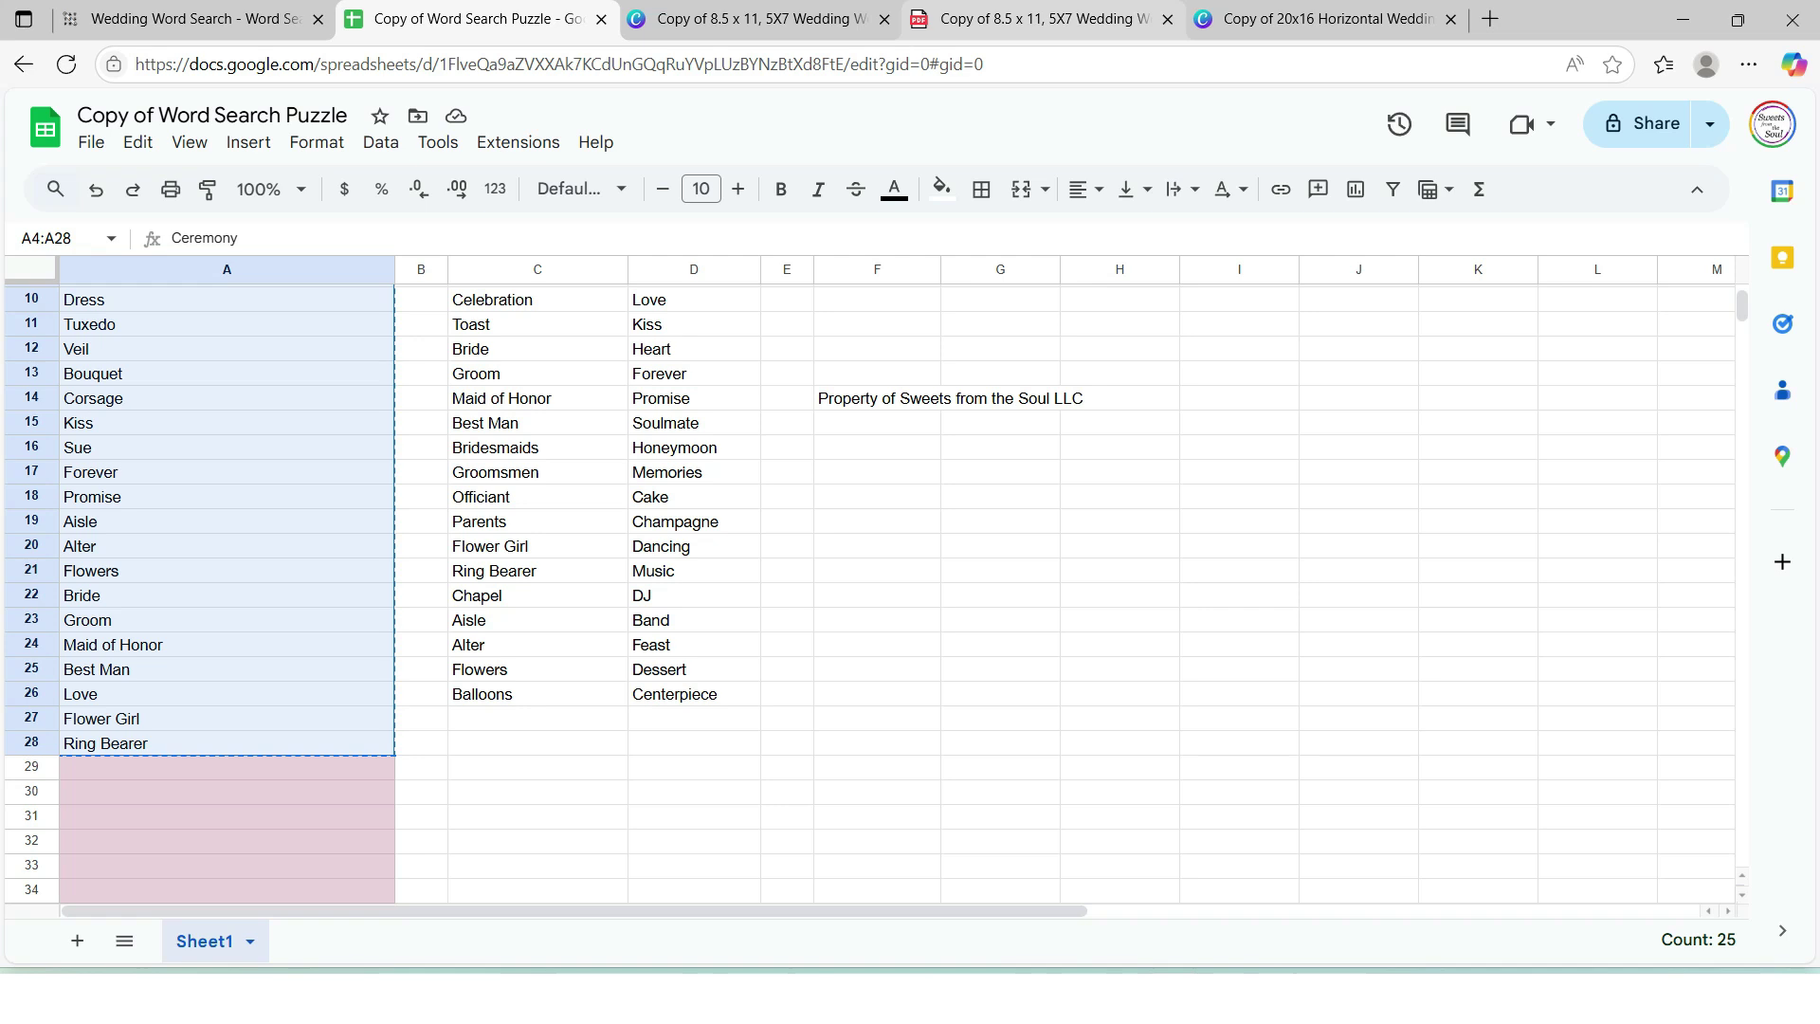
# Back in the 20x16 Canva design, replace page 2's entire word list with the copied words
pyautogui.hotkey('ctrl', '5')
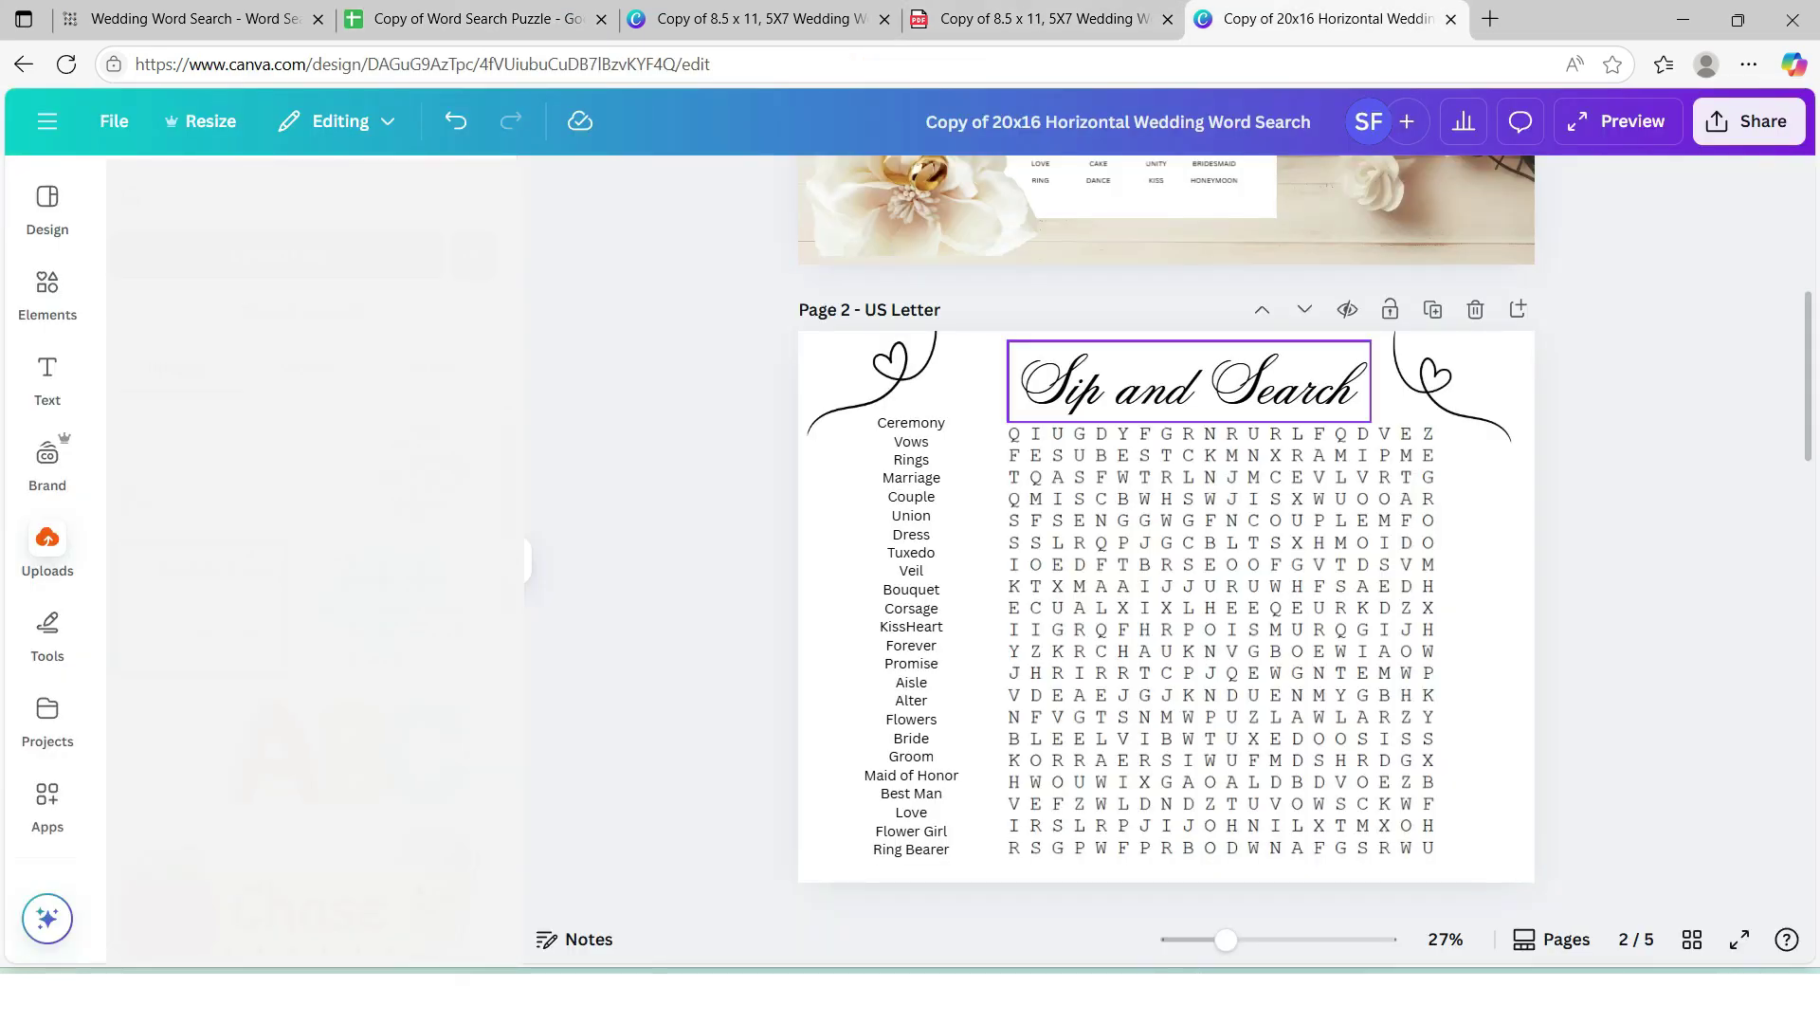
pyautogui.click(911, 645)
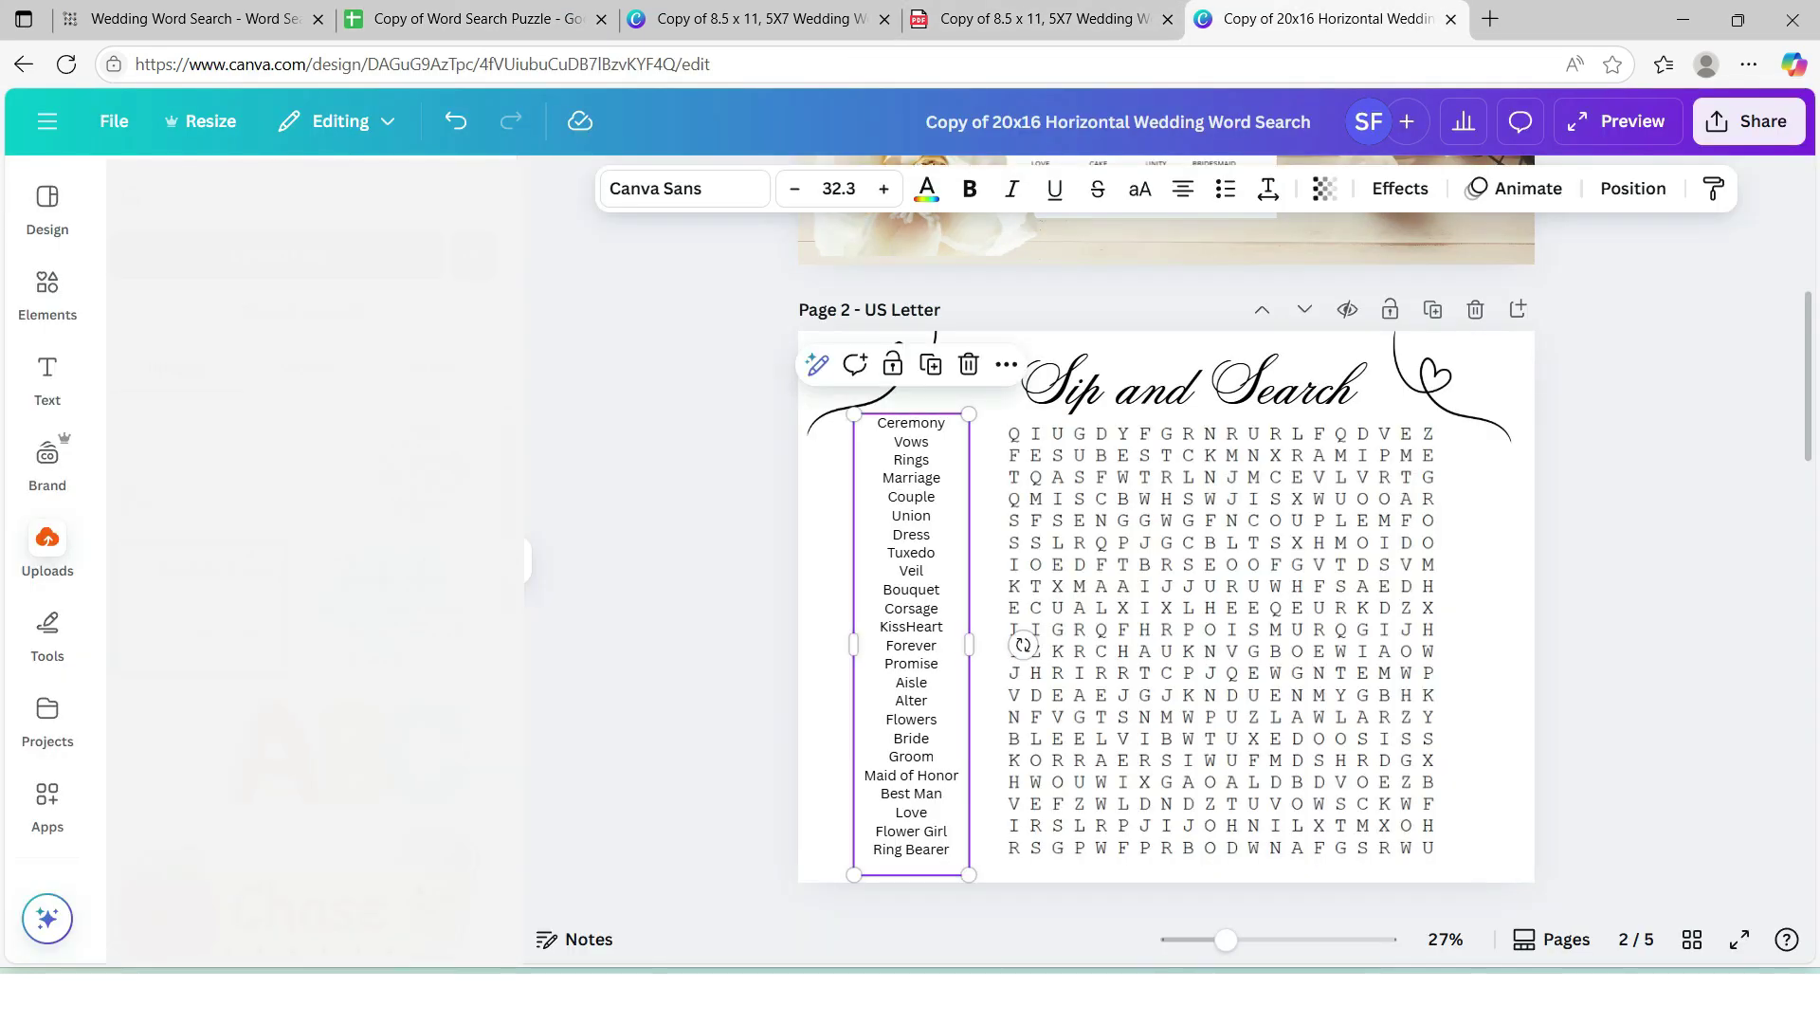
pyautogui.doubleClick(910, 442)
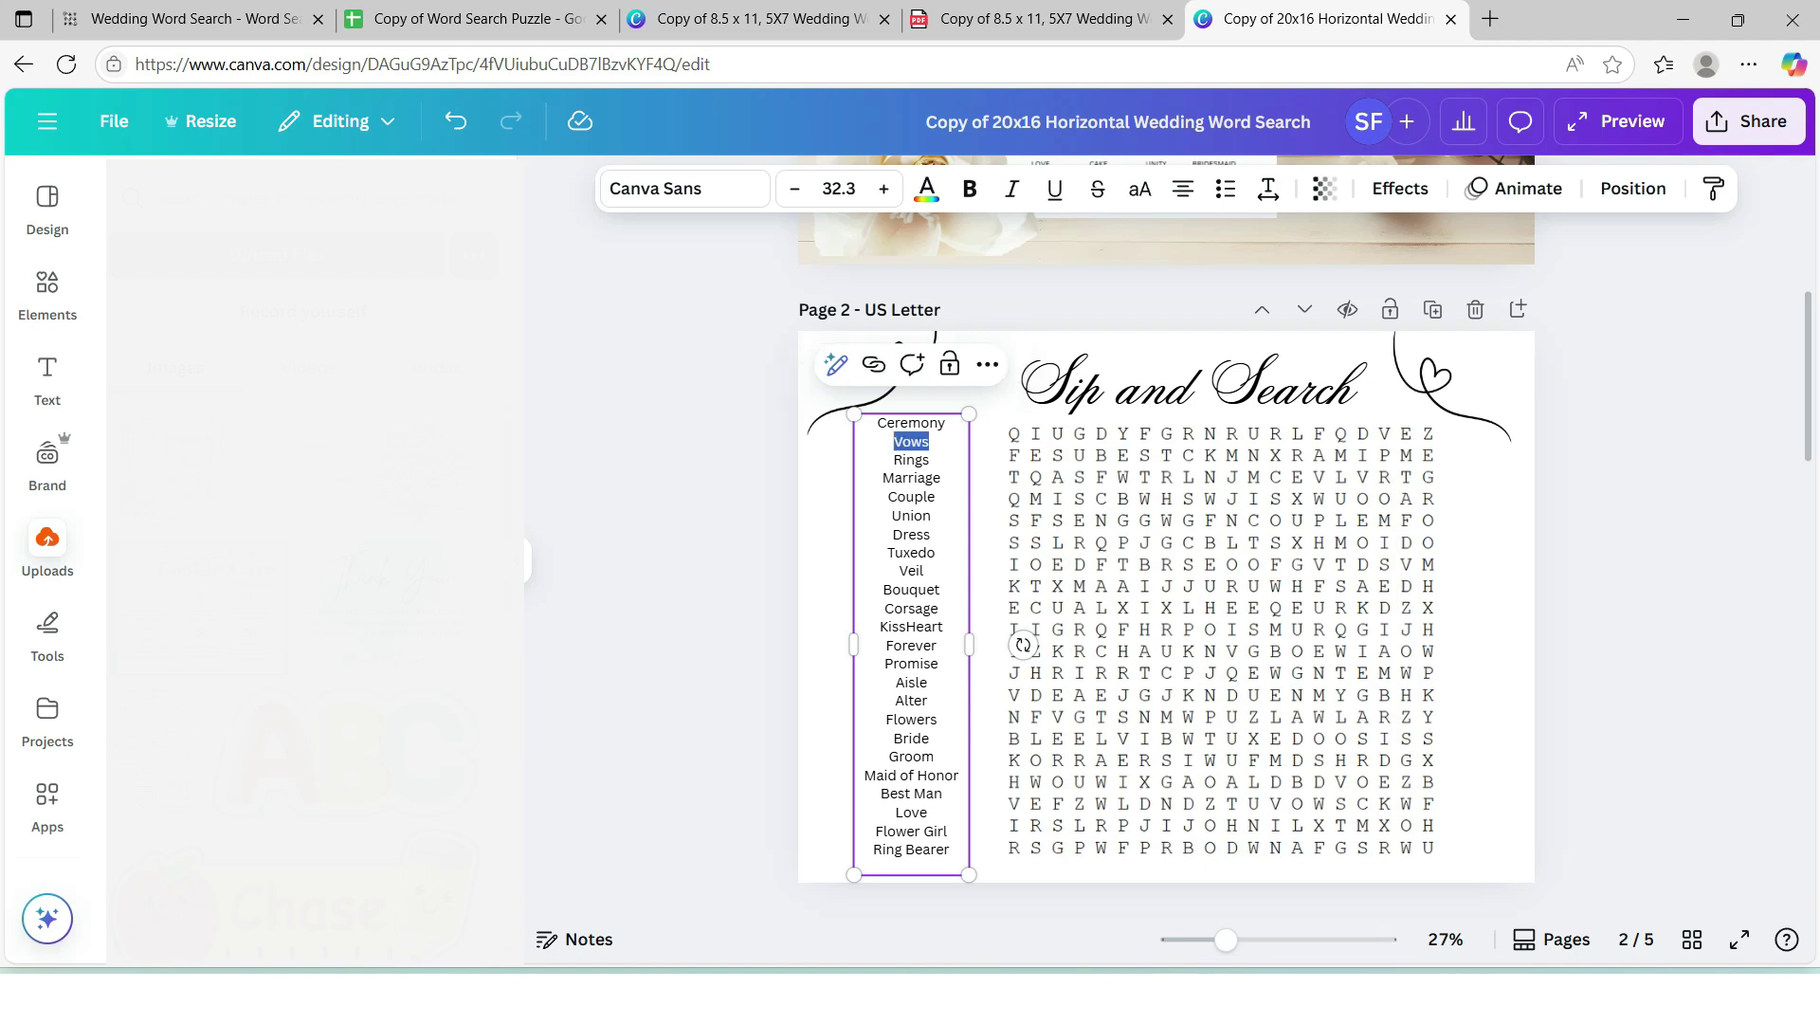
pyautogui.moveTo(877, 423); pyautogui.dragTo(948, 850)
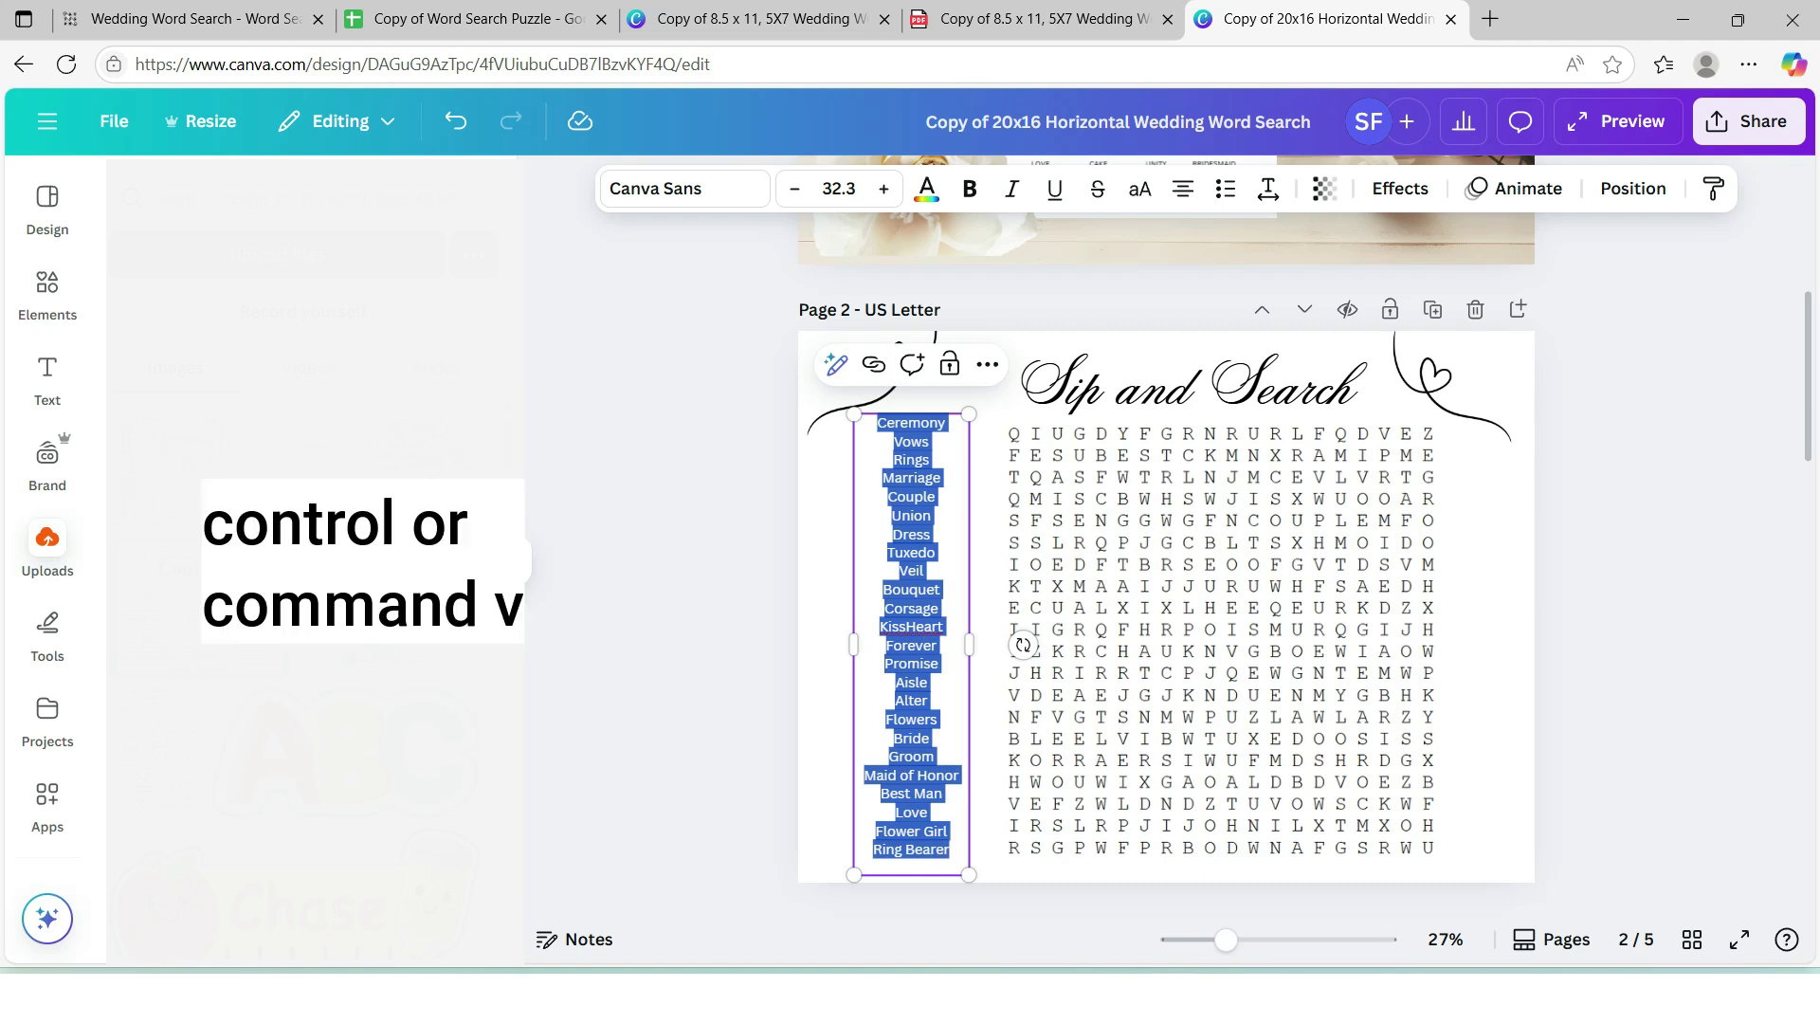
pyautogui.hotkey('ctrl', 'v')
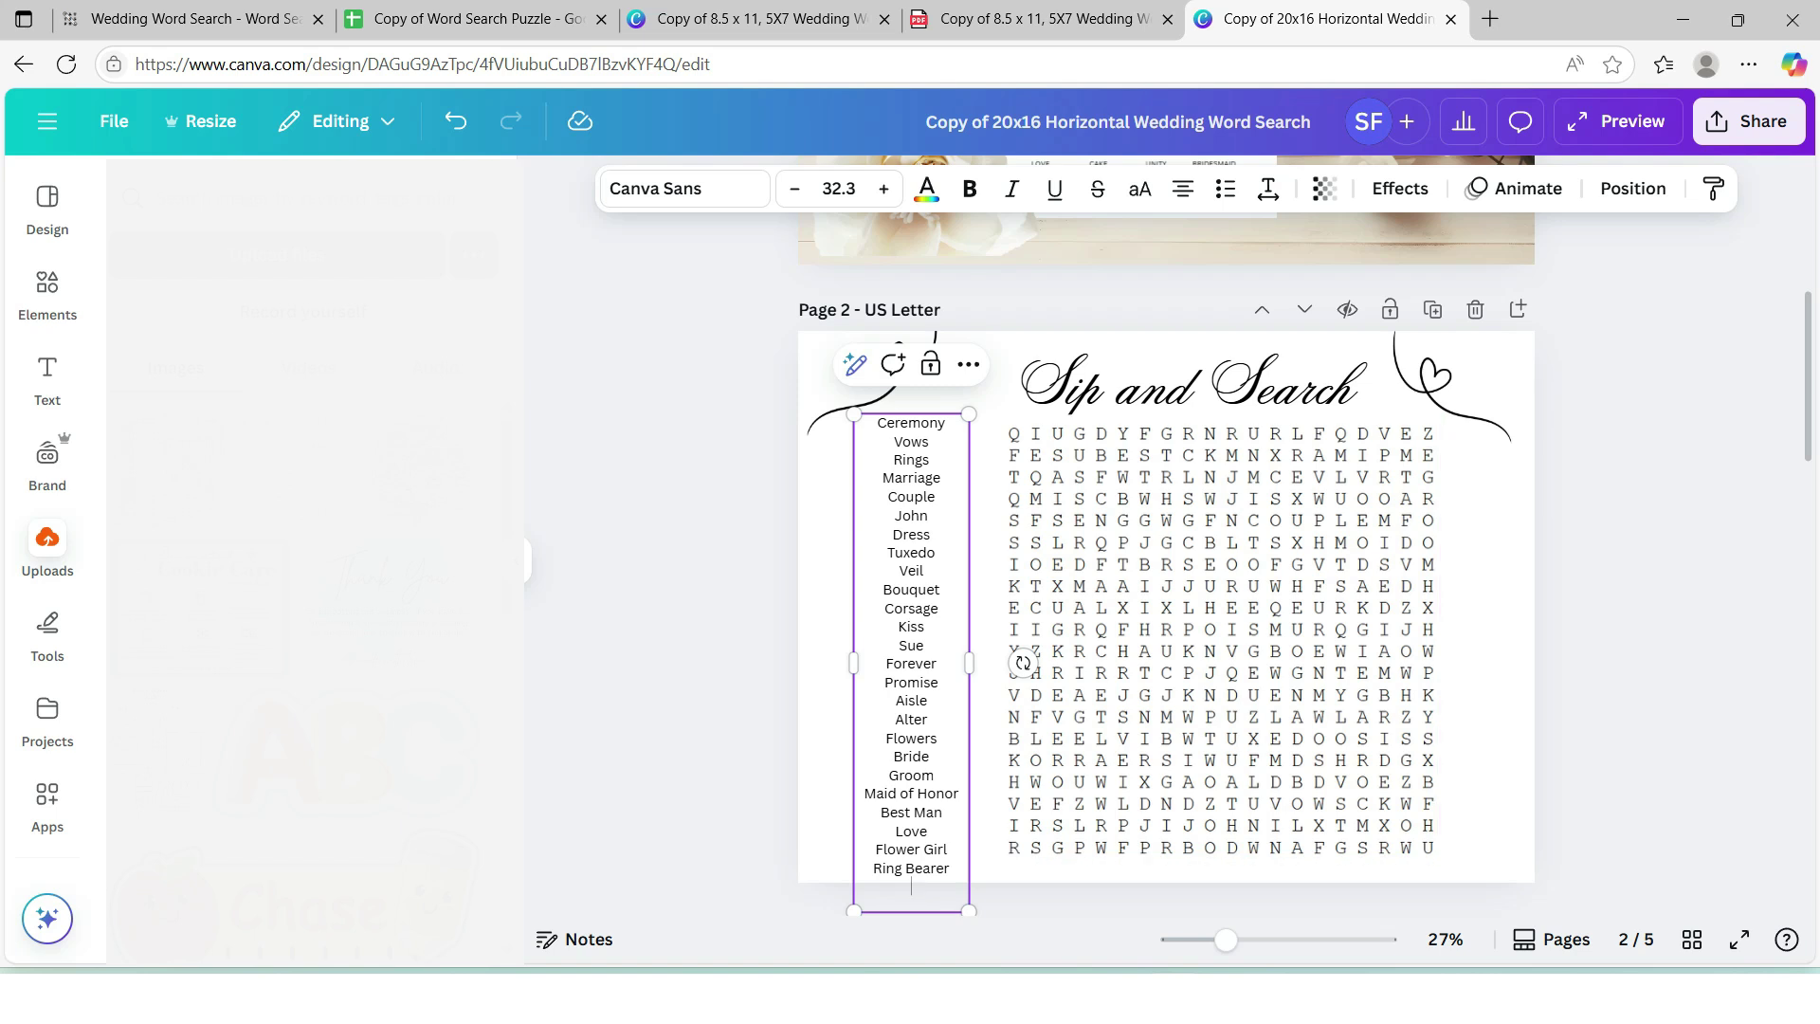
# Scale page 2's word list down to font size 28.3 and position it beside the letter grid, within the grid's height
pyautogui.moveTo(968, 910); pyautogui.dragTo(955, 850)
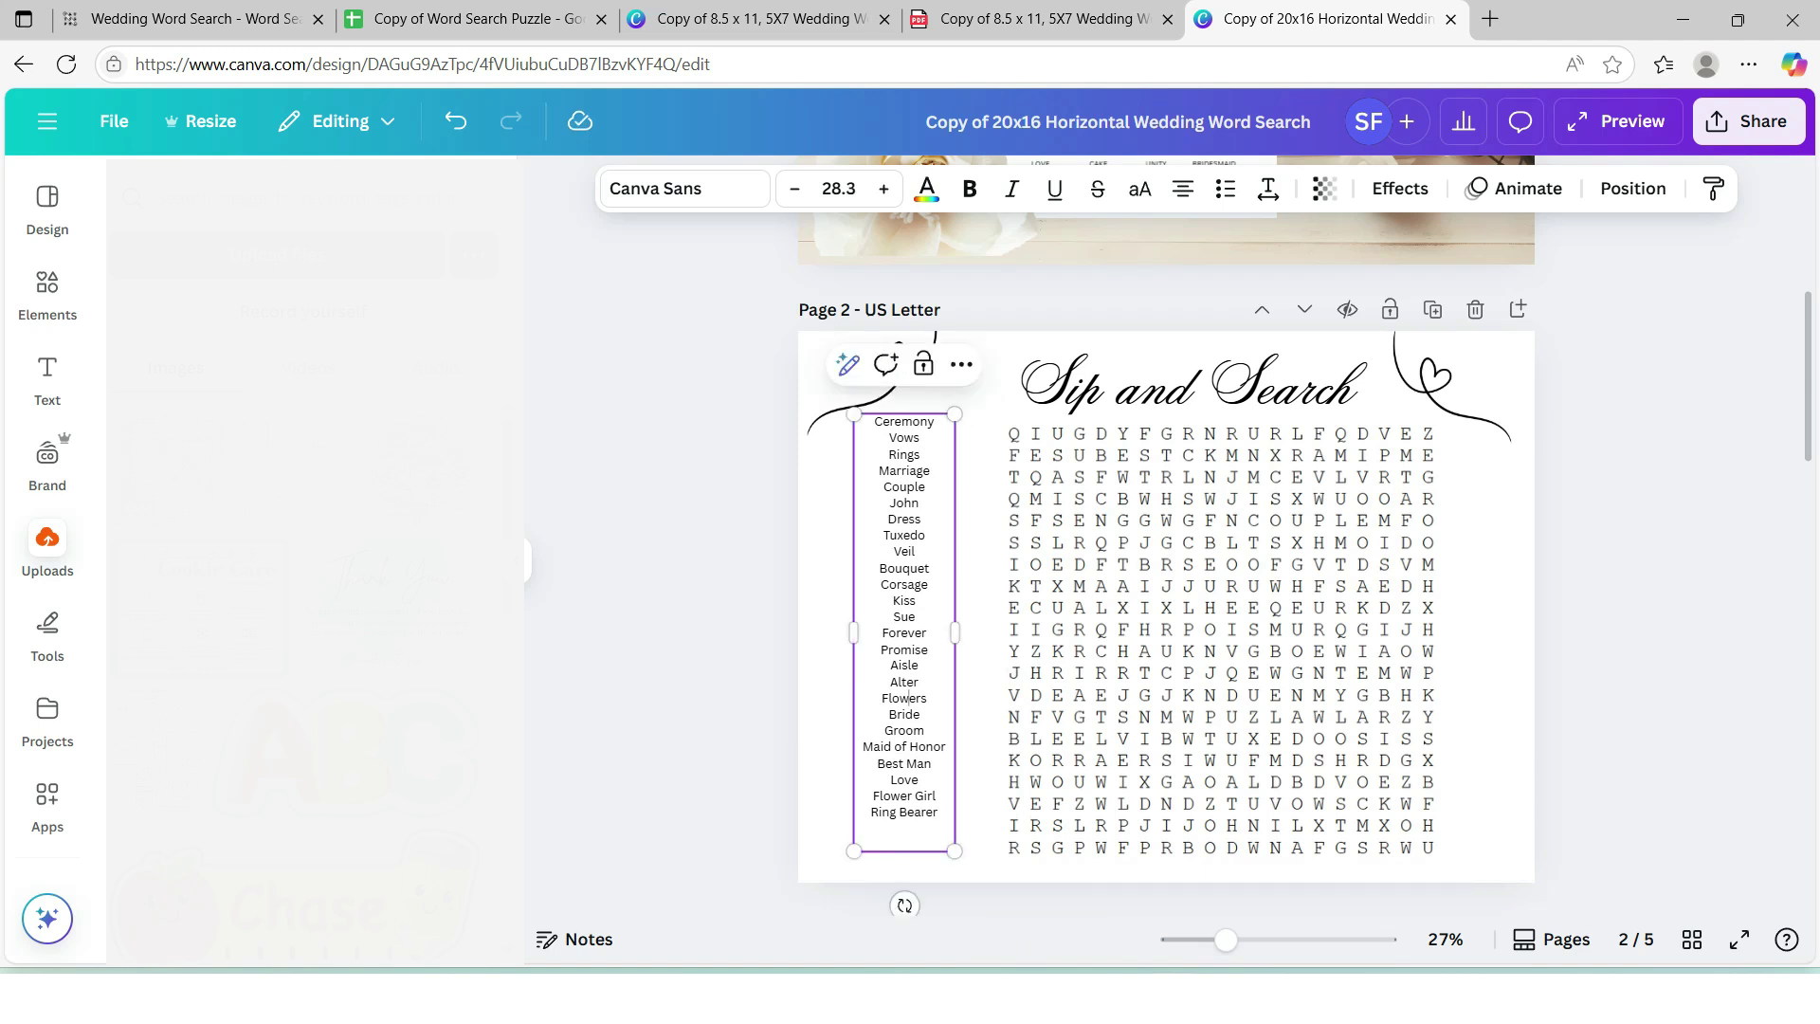
pyautogui.click(711, 654)
pyautogui.moveTo(904, 632); pyautogui.dragTo(923, 654)
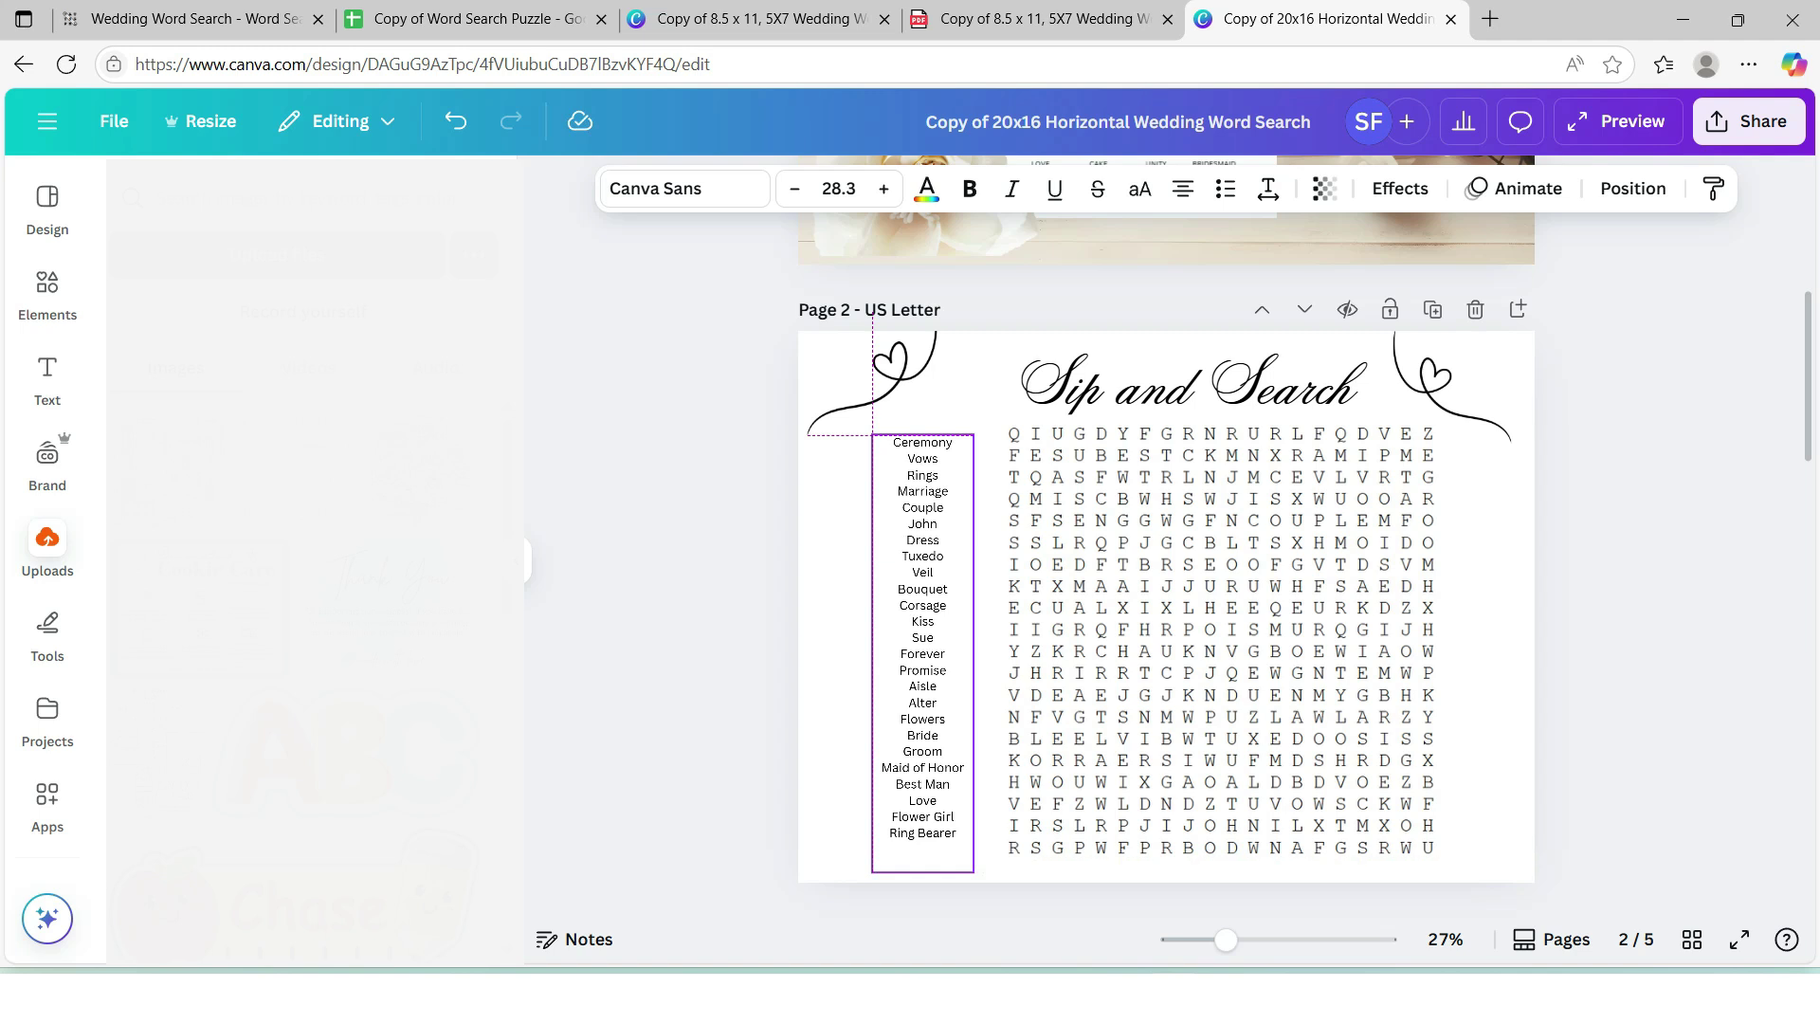
pyautogui.moveTo(923, 654); pyautogui.dragTo(923, 641)
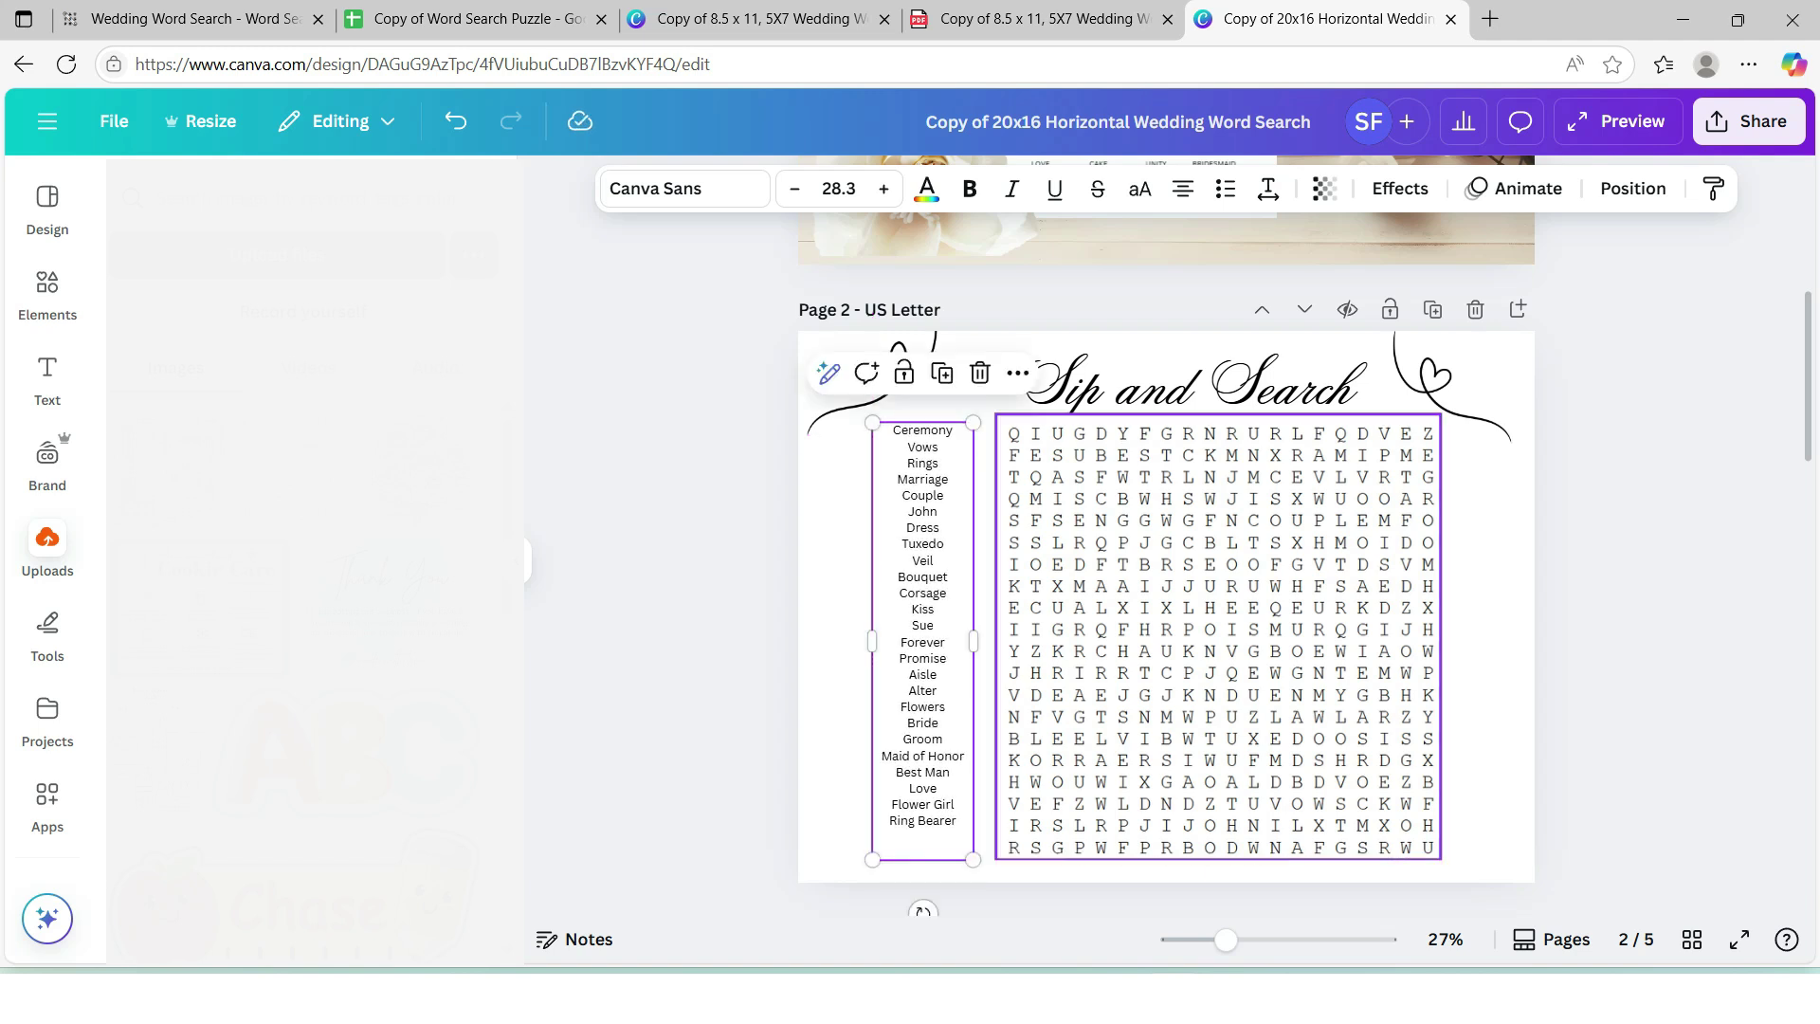
pyautogui.press('Escape')
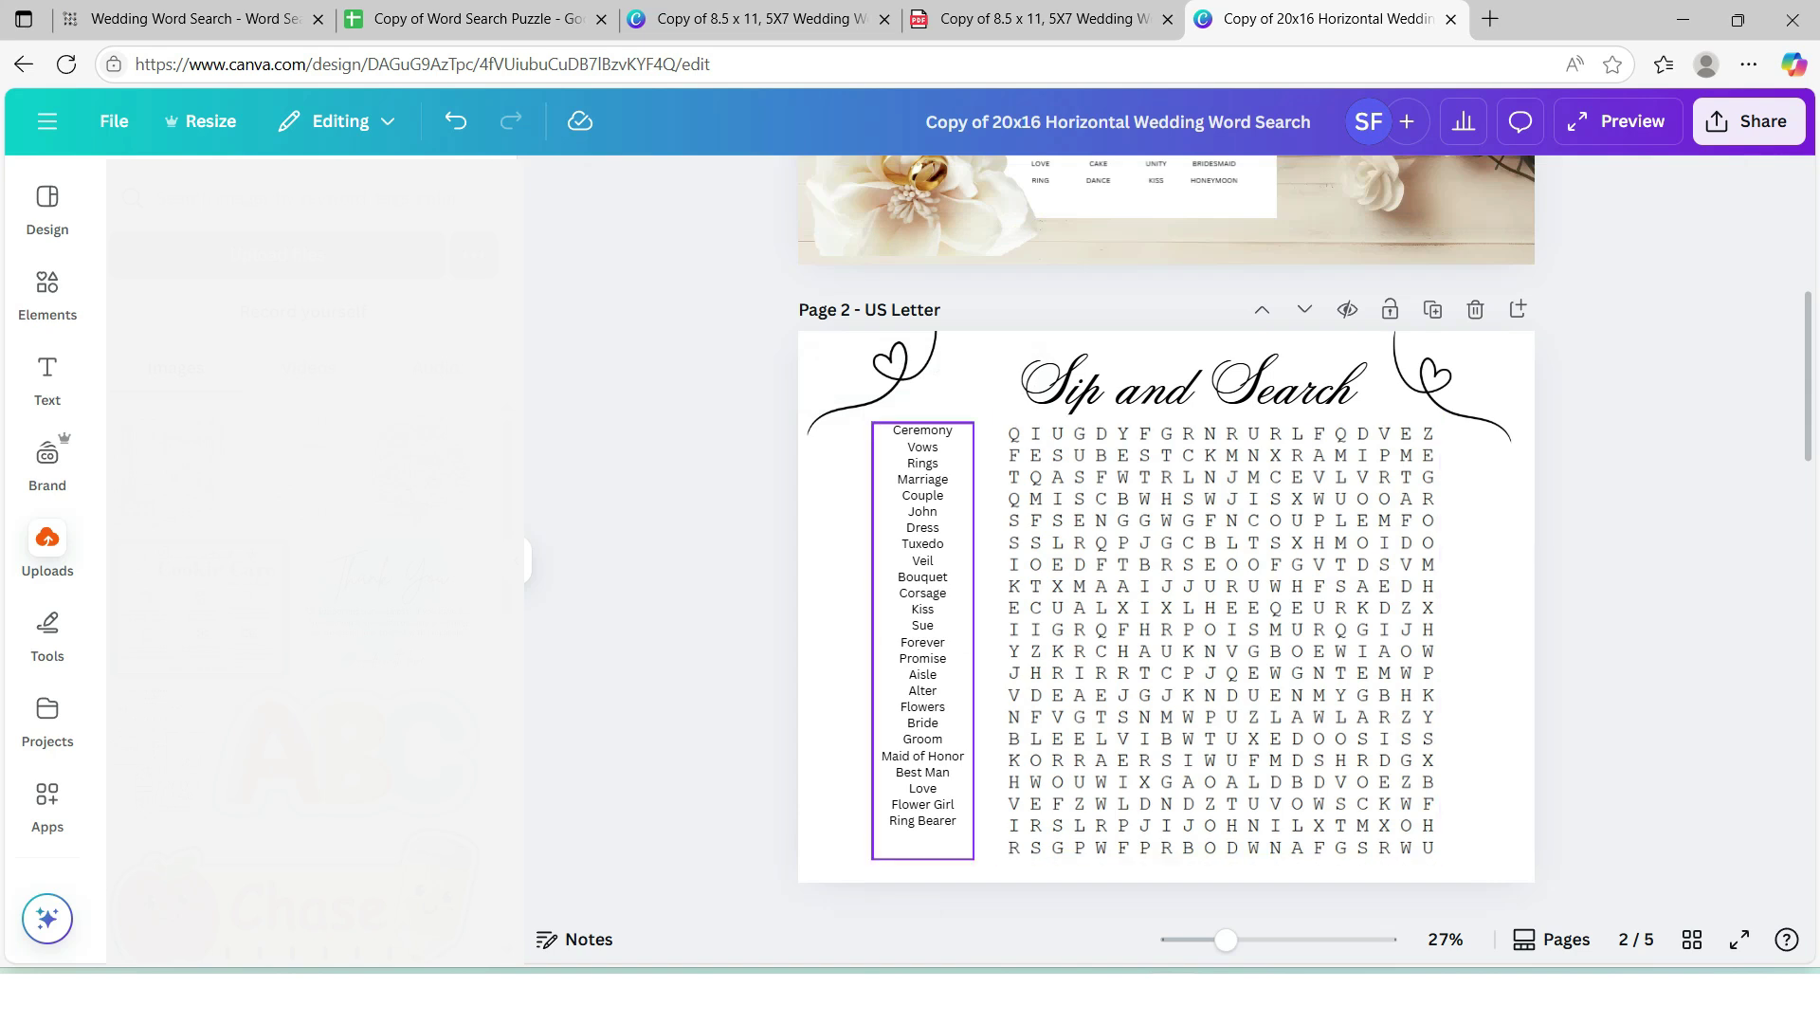
pyautogui.click(923, 641)
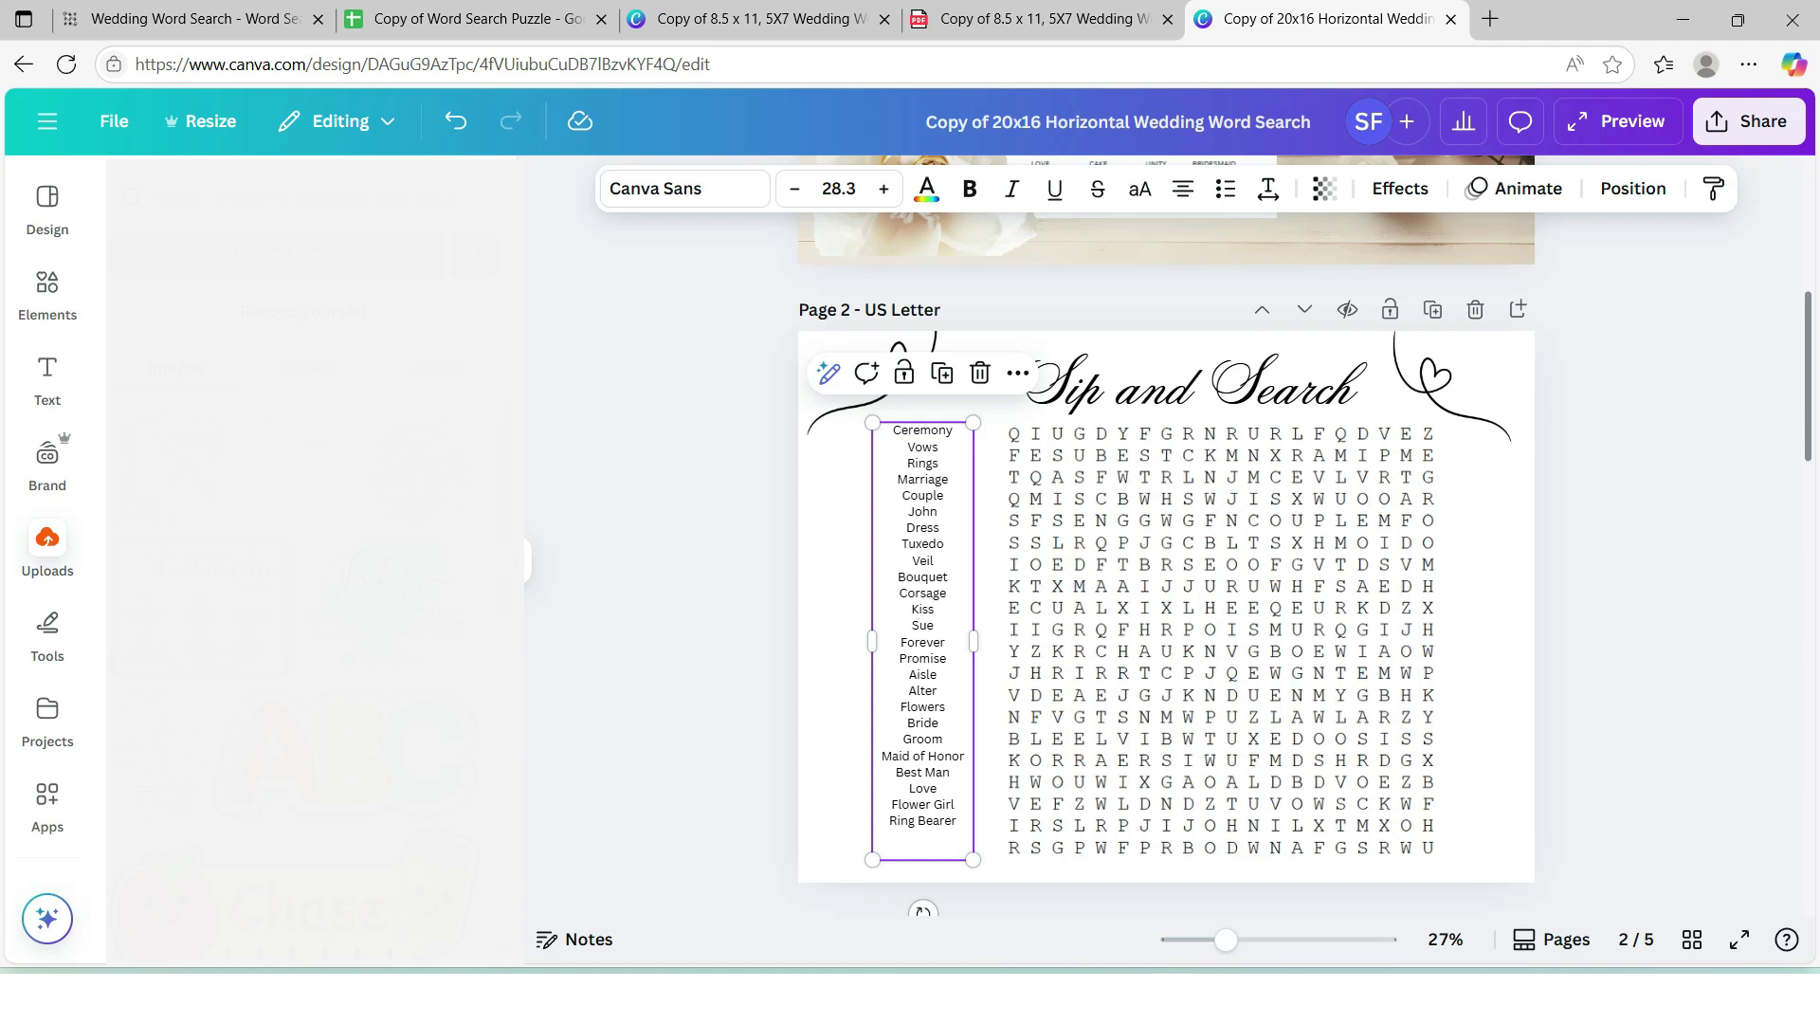
# Replace page 3's word list with the copied words and scale it down to font size 30.5 to fit the page
pyautogui.scroll(-6, 1166, 569)
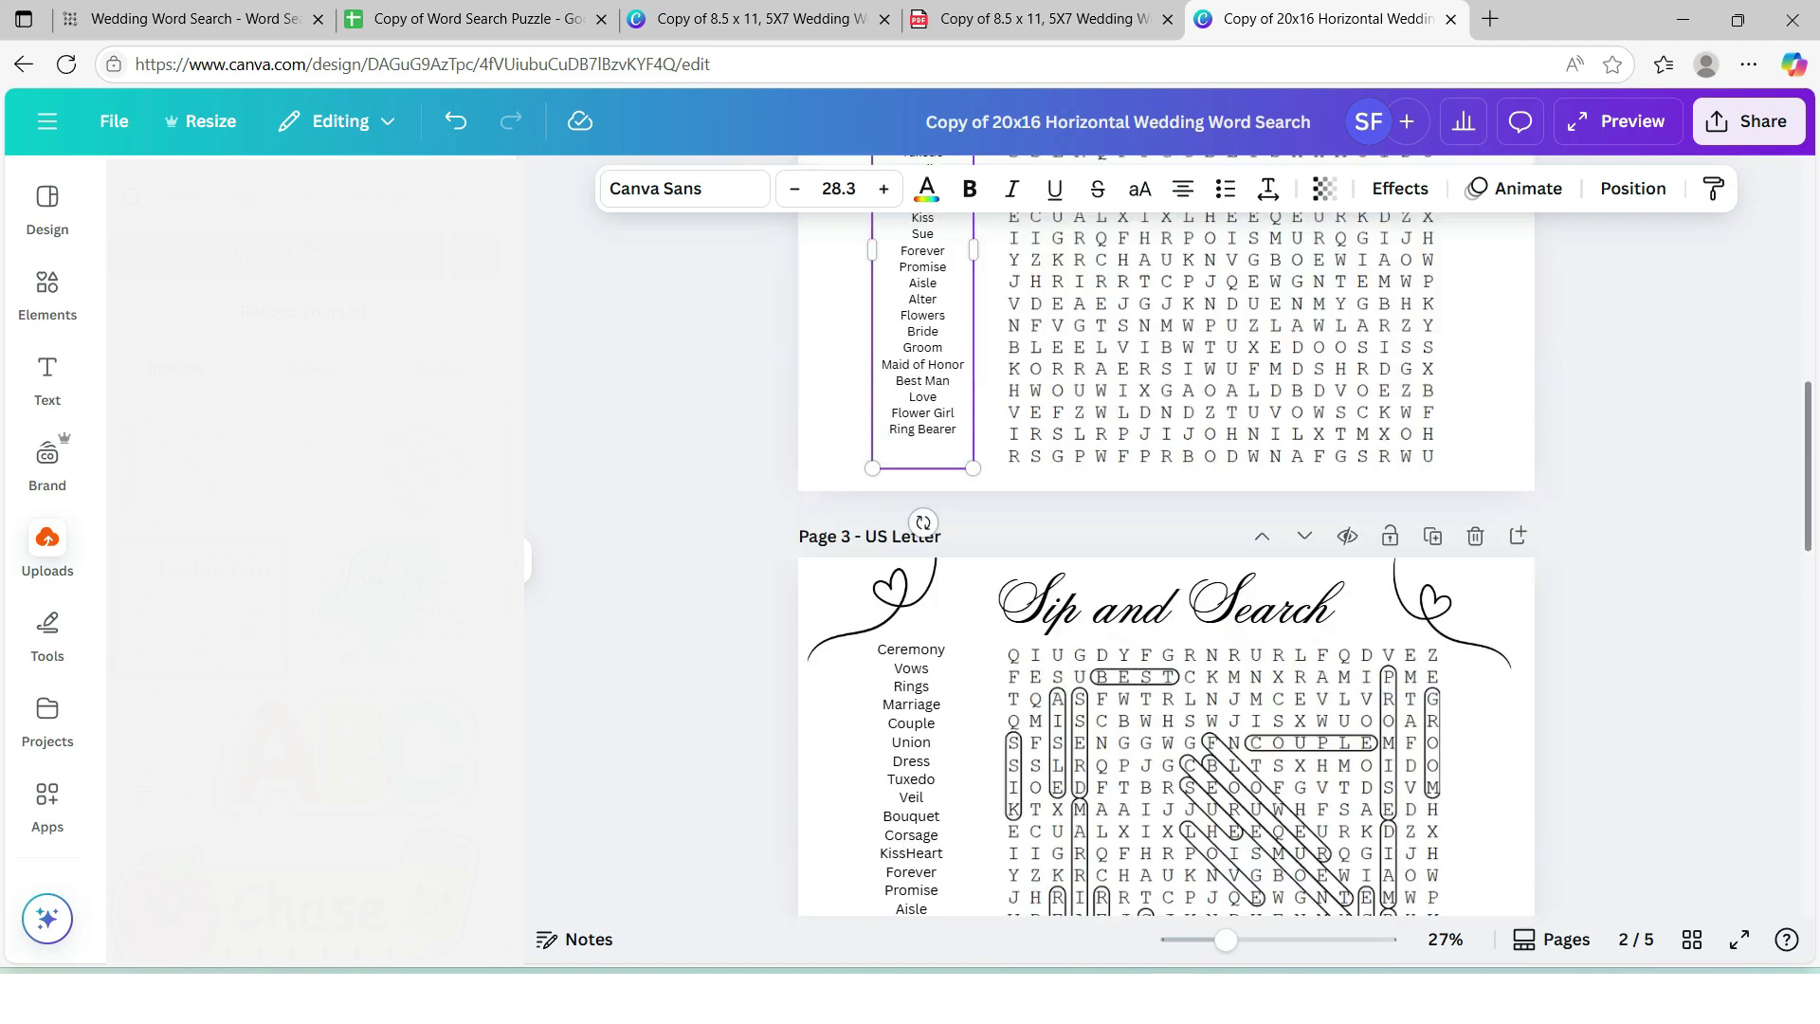
pyautogui.doubleClick(911, 543)
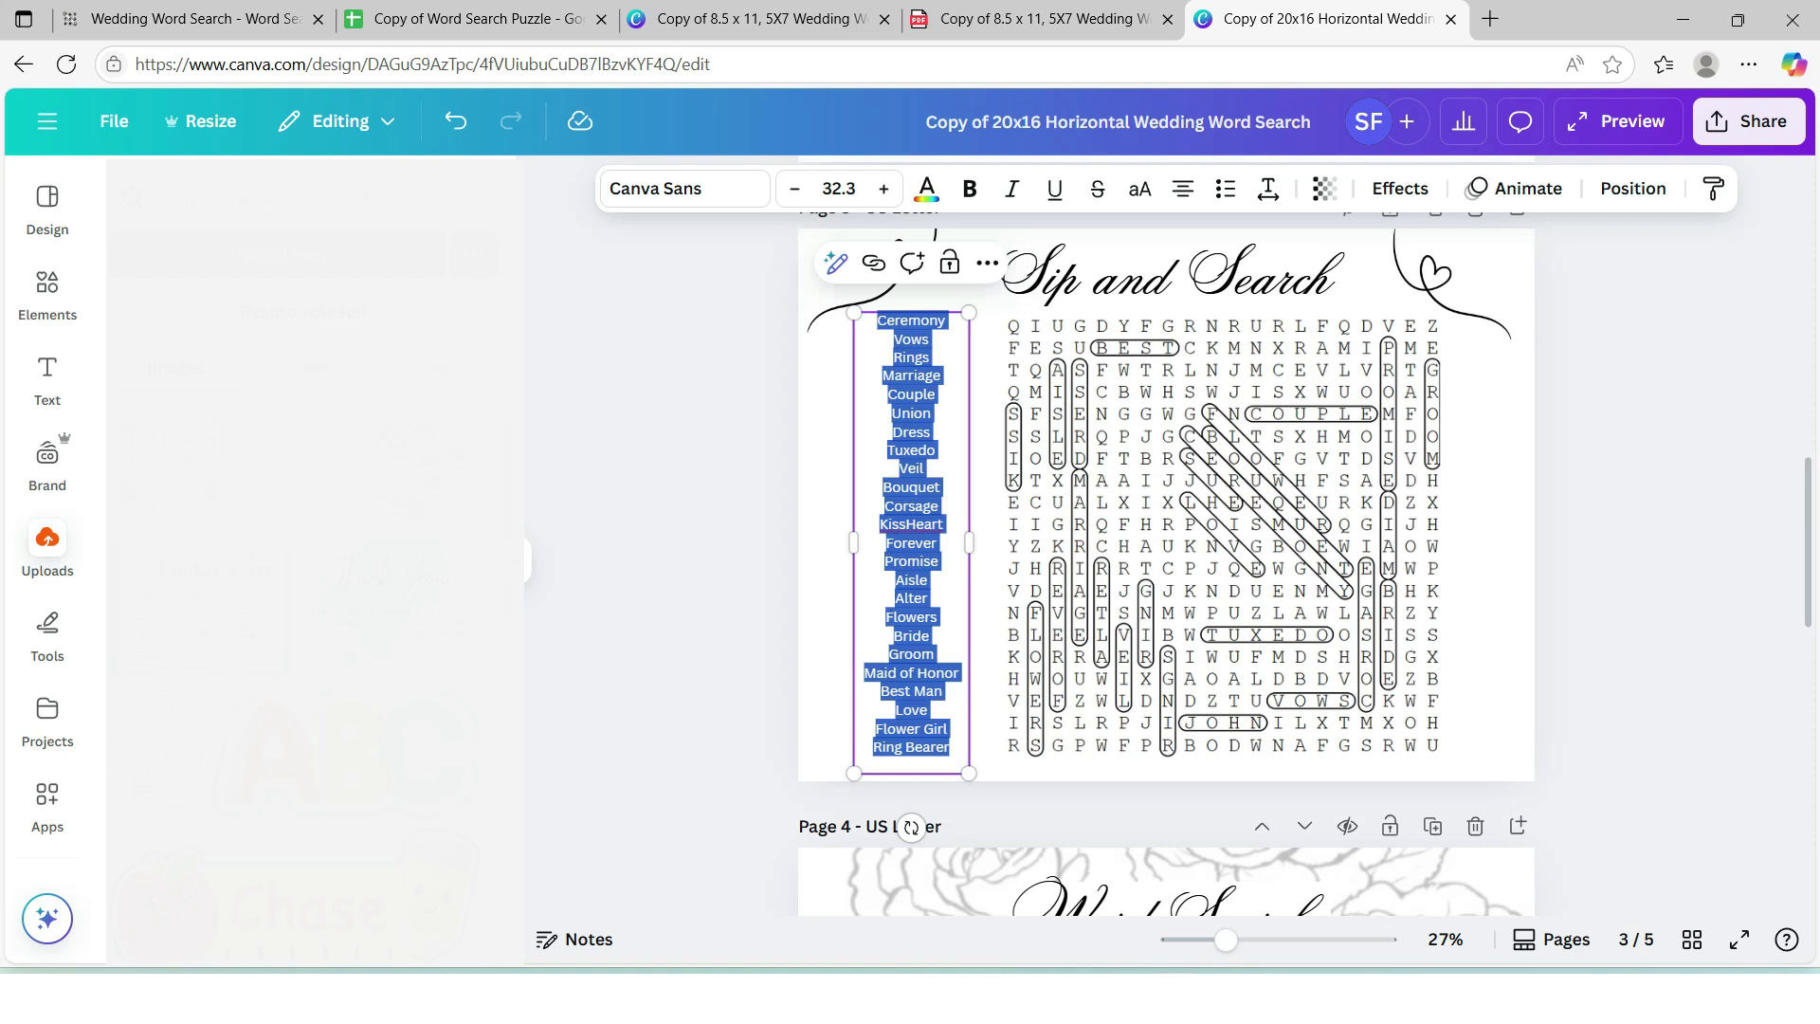
pyautogui.hotkey('ctrl', 'v')
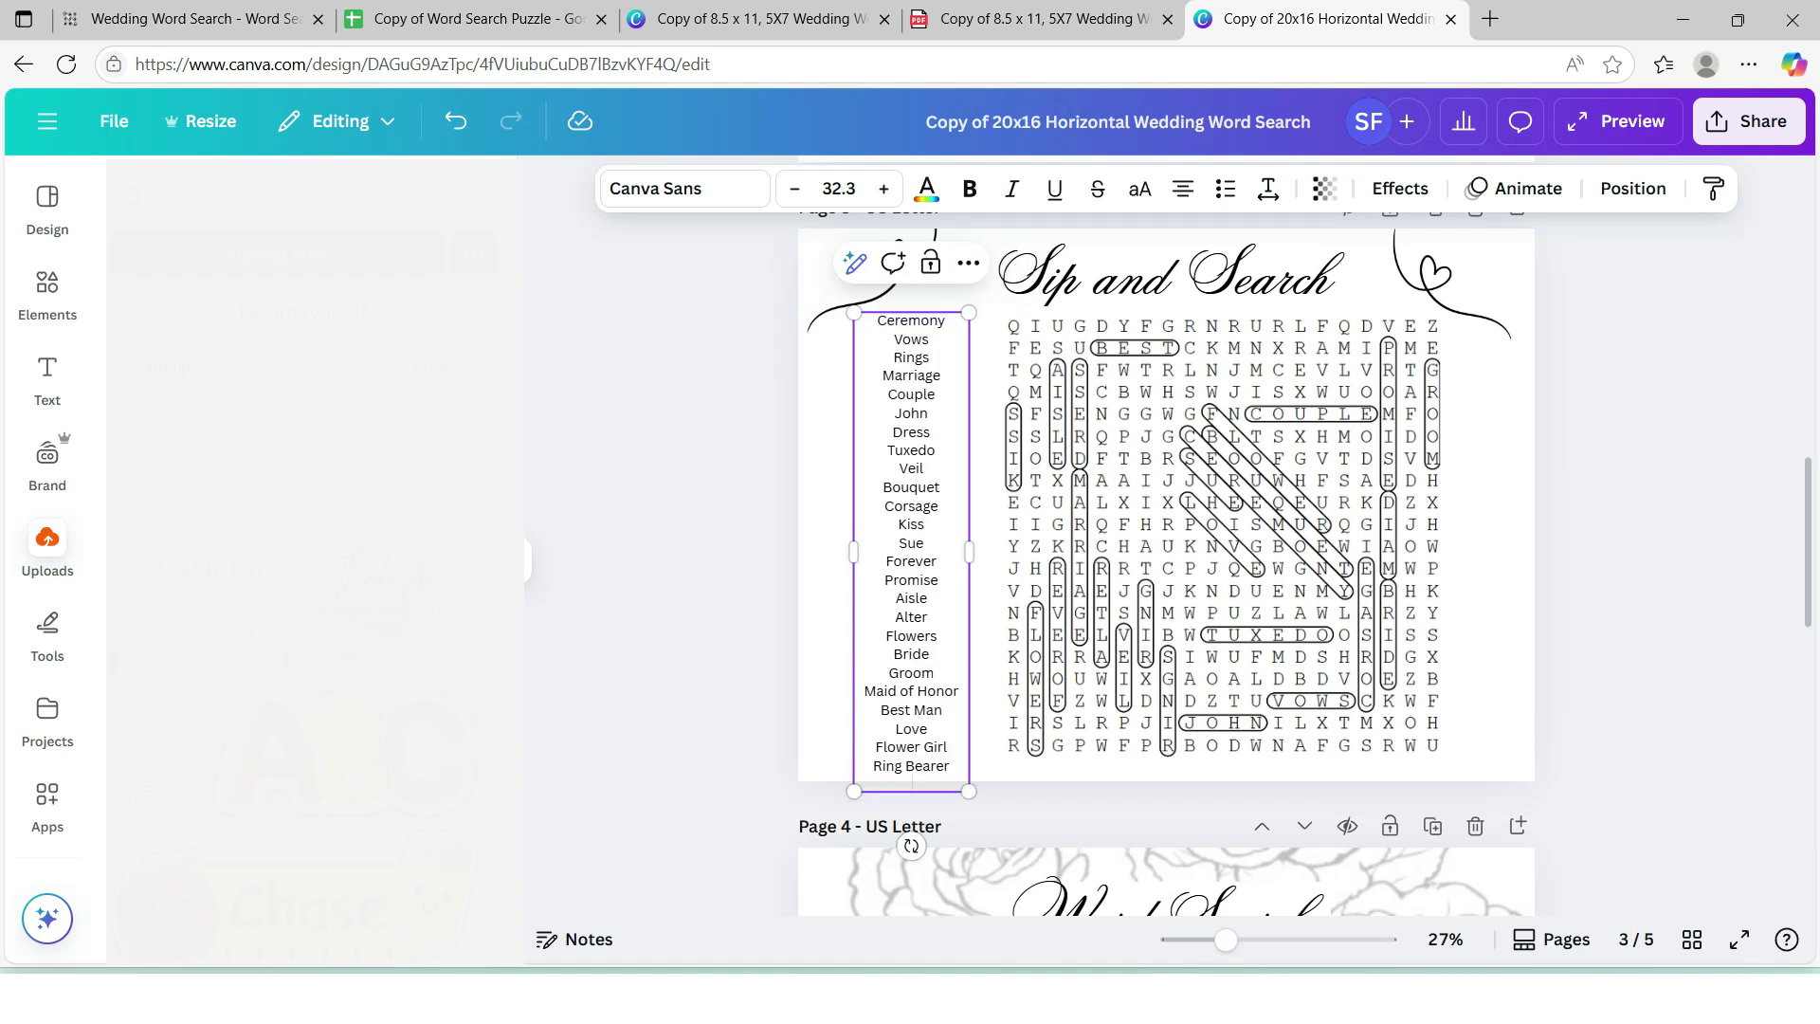
pyautogui.moveTo(968, 790); pyautogui.dragTo(963, 765)
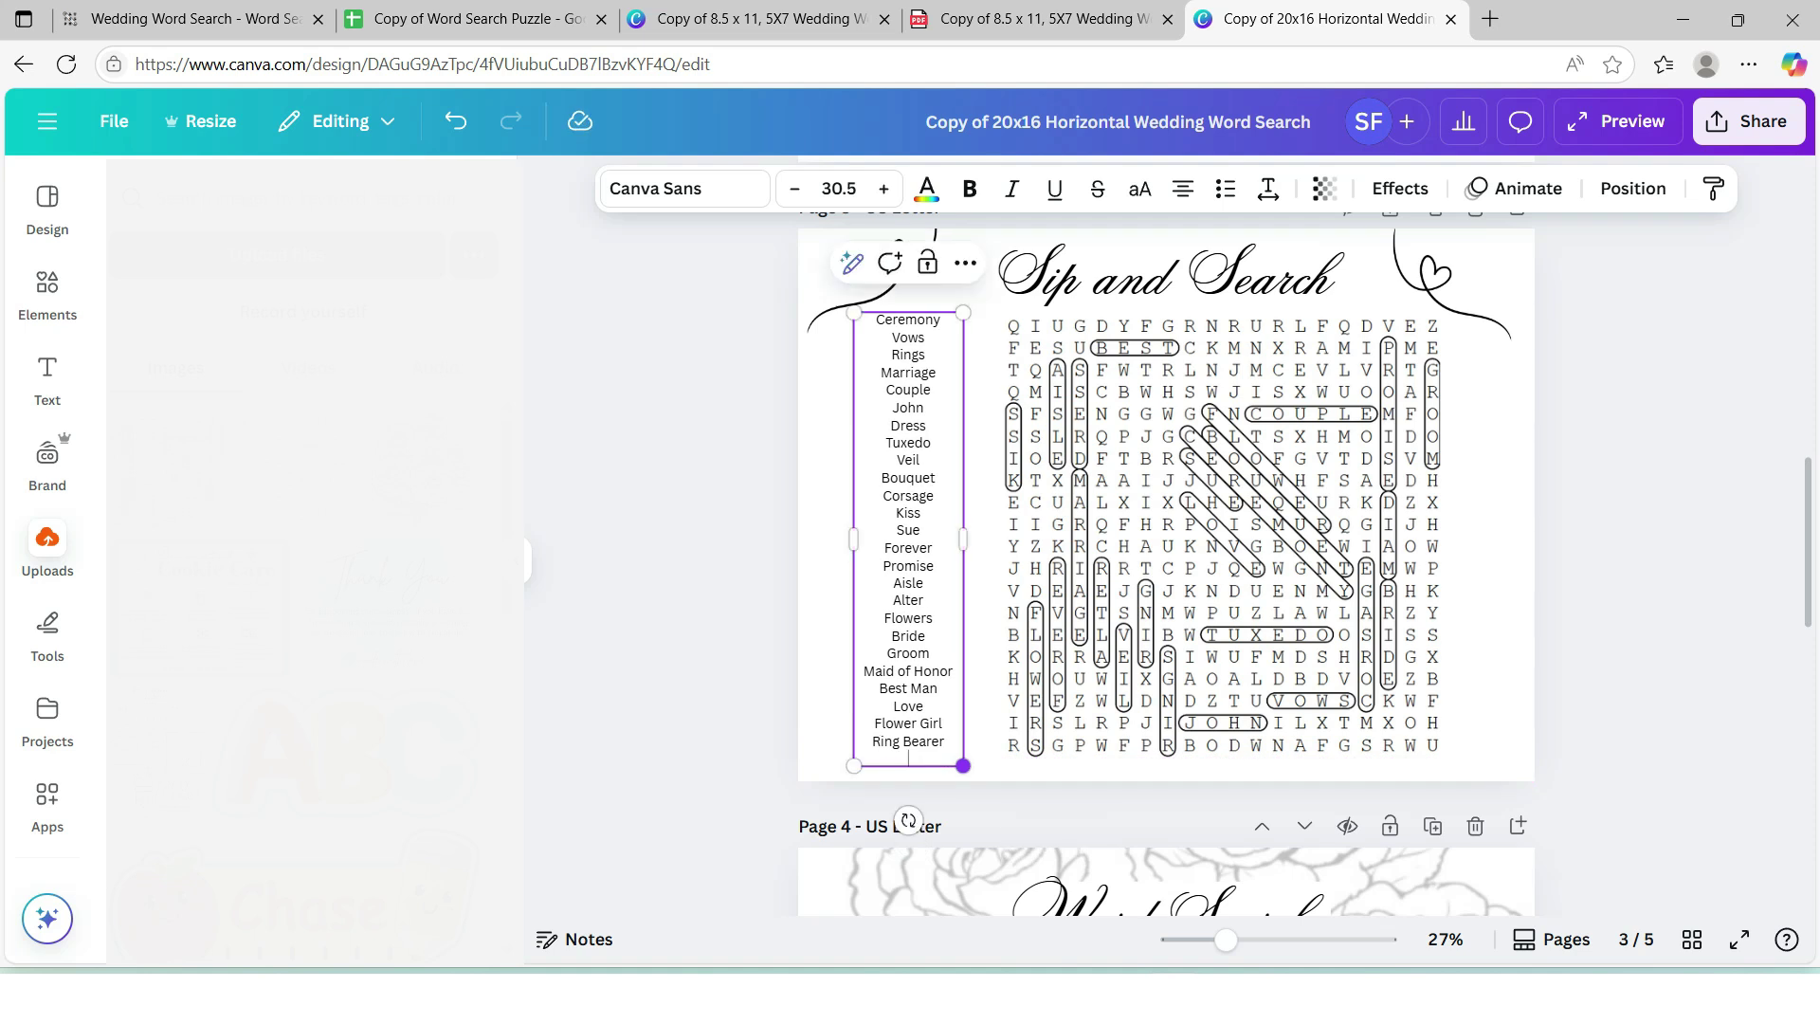
pyautogui.press('Escape')
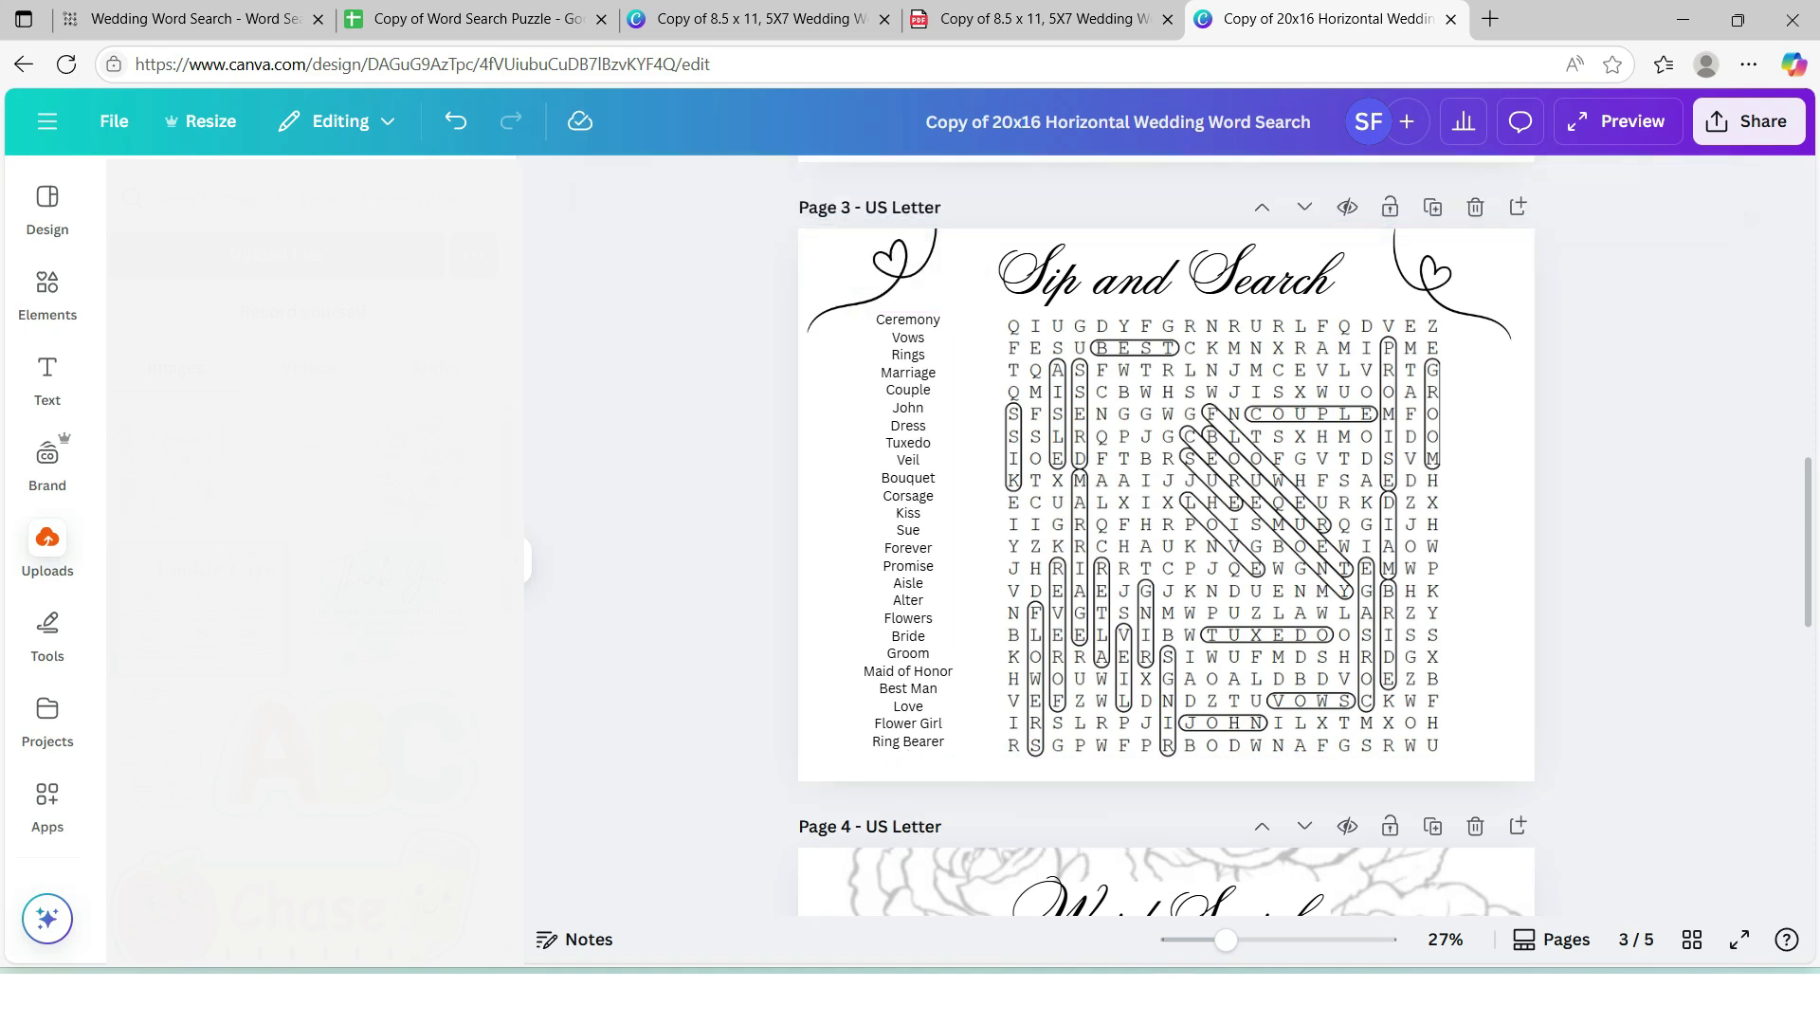
# Open the design's download options and set the file type to PNG
pyautogui.scroll(7, 1166, 536)
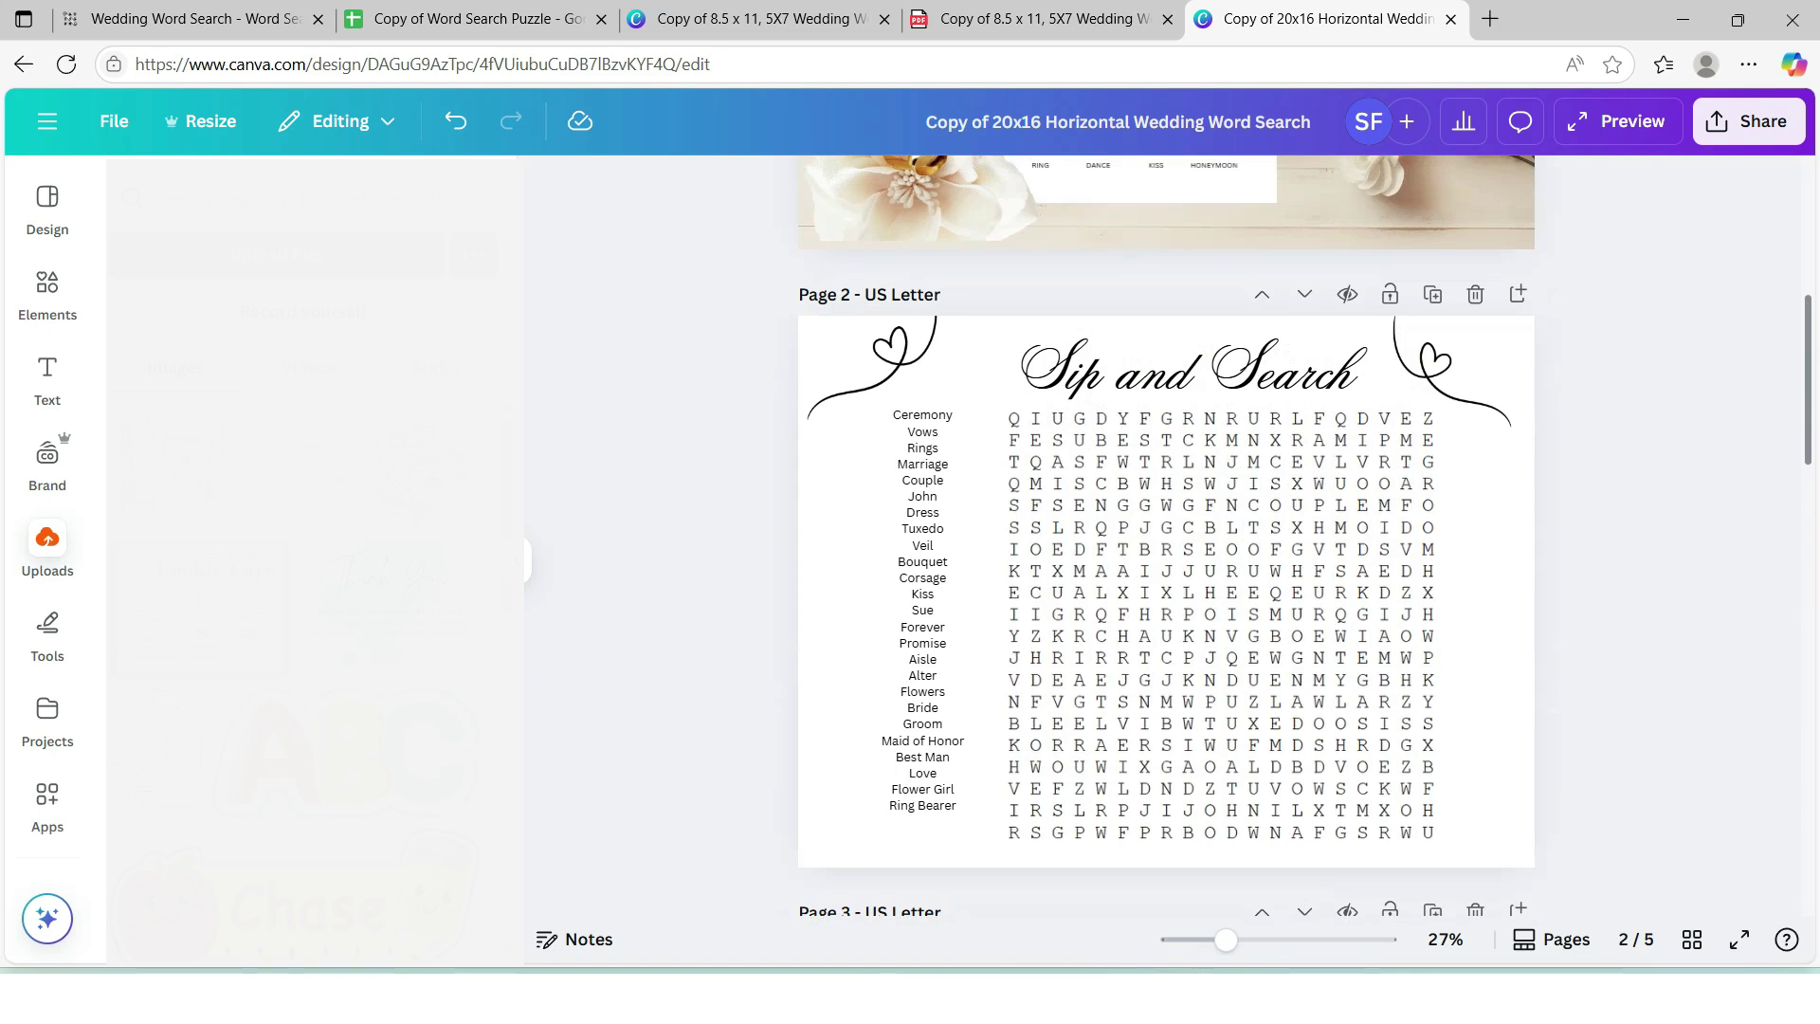
pyautogui.scroll(-1, 1165, 535)
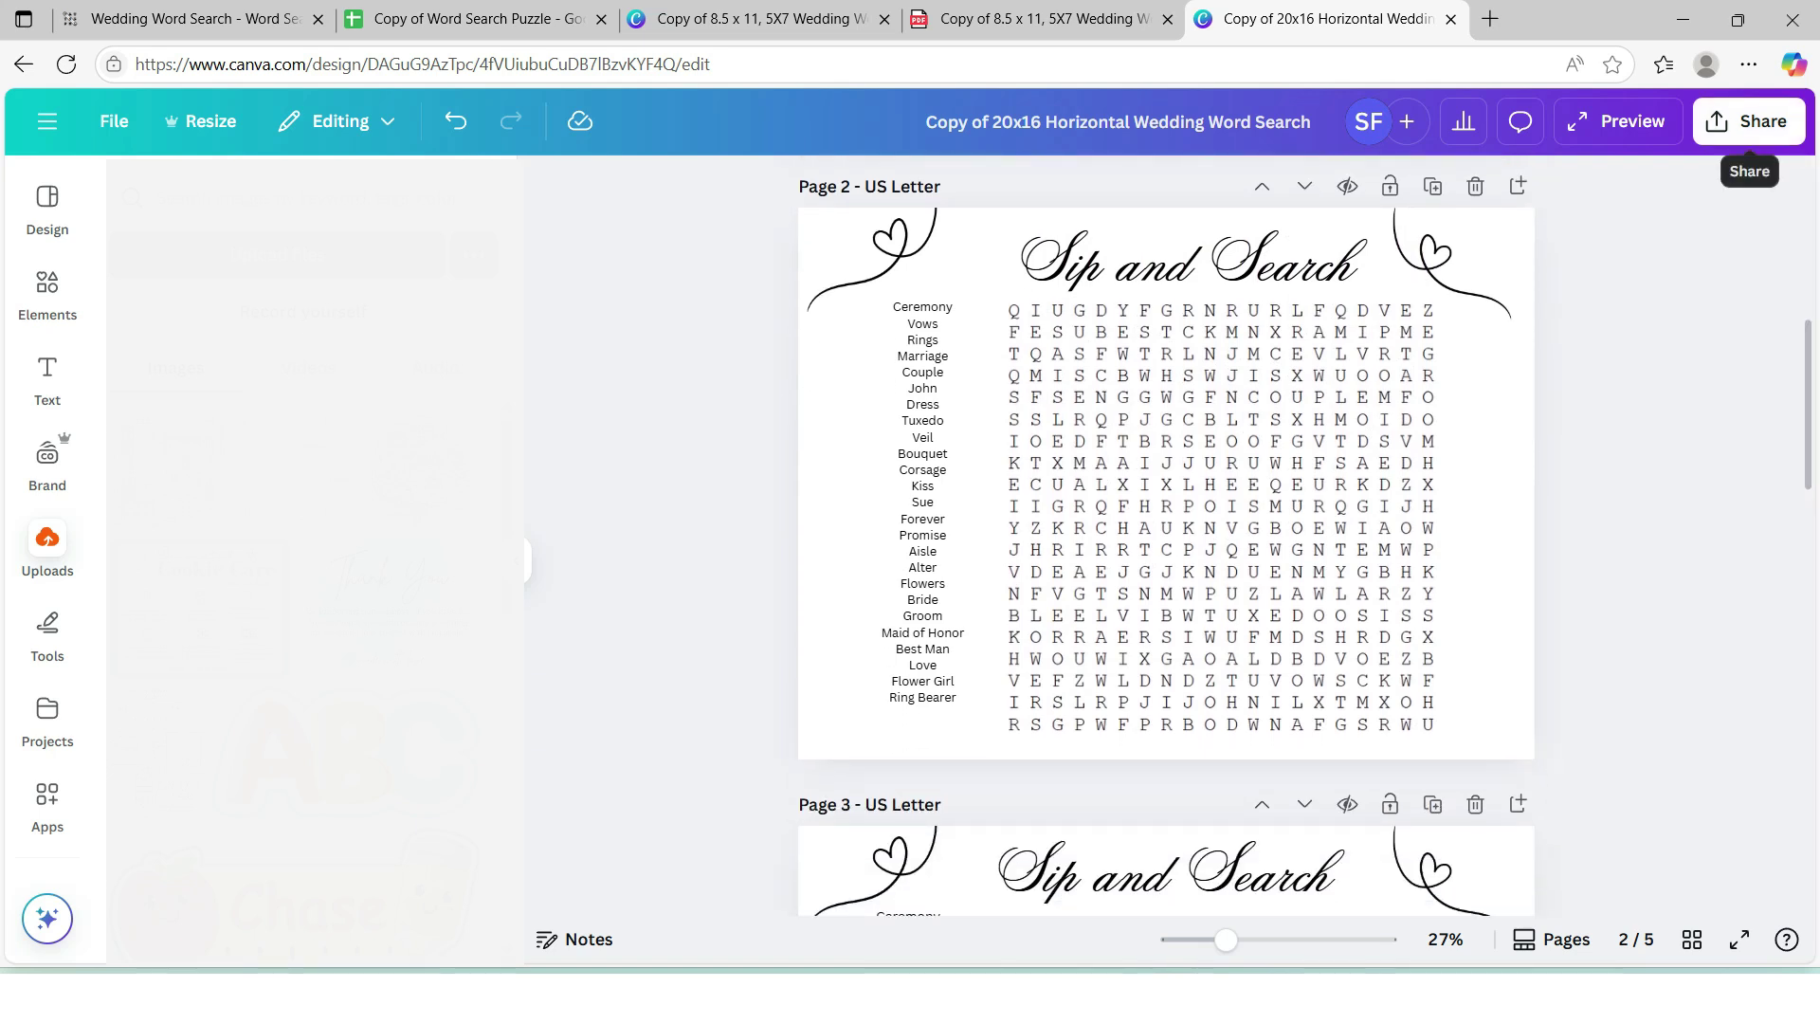
pyautogui.click(1747, 121)
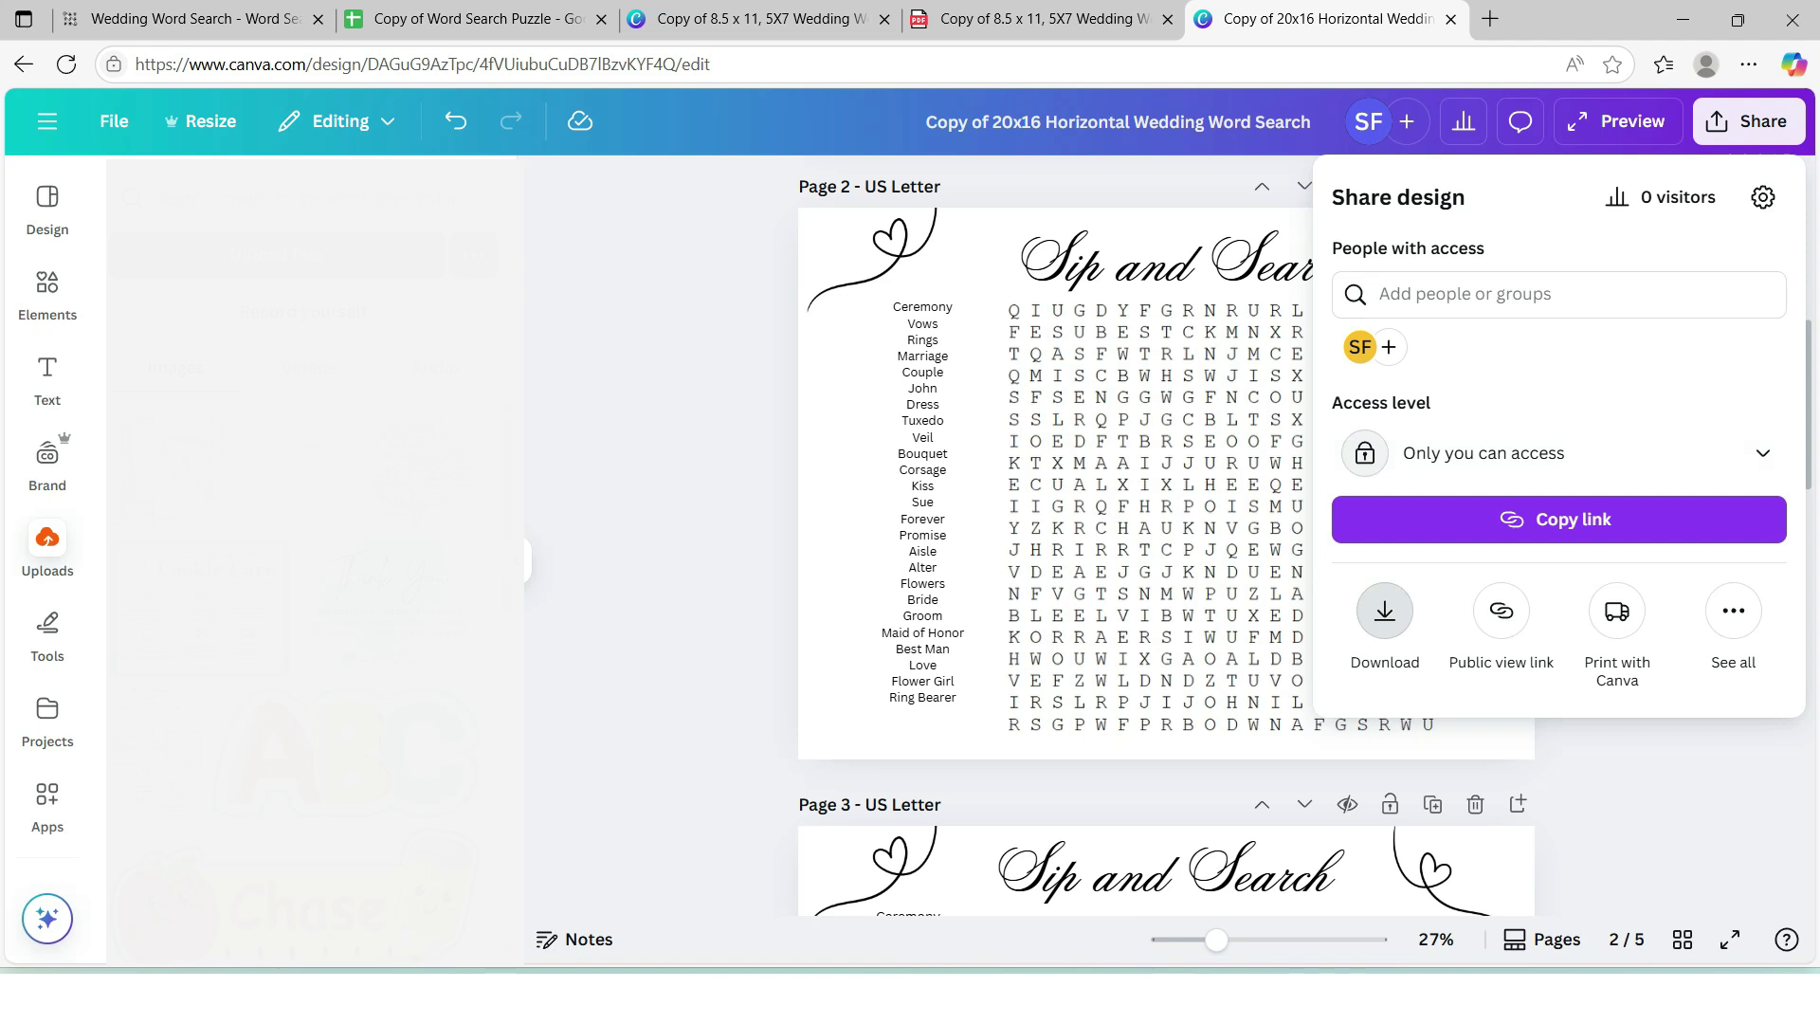
pyautogui.click(1384, 610)
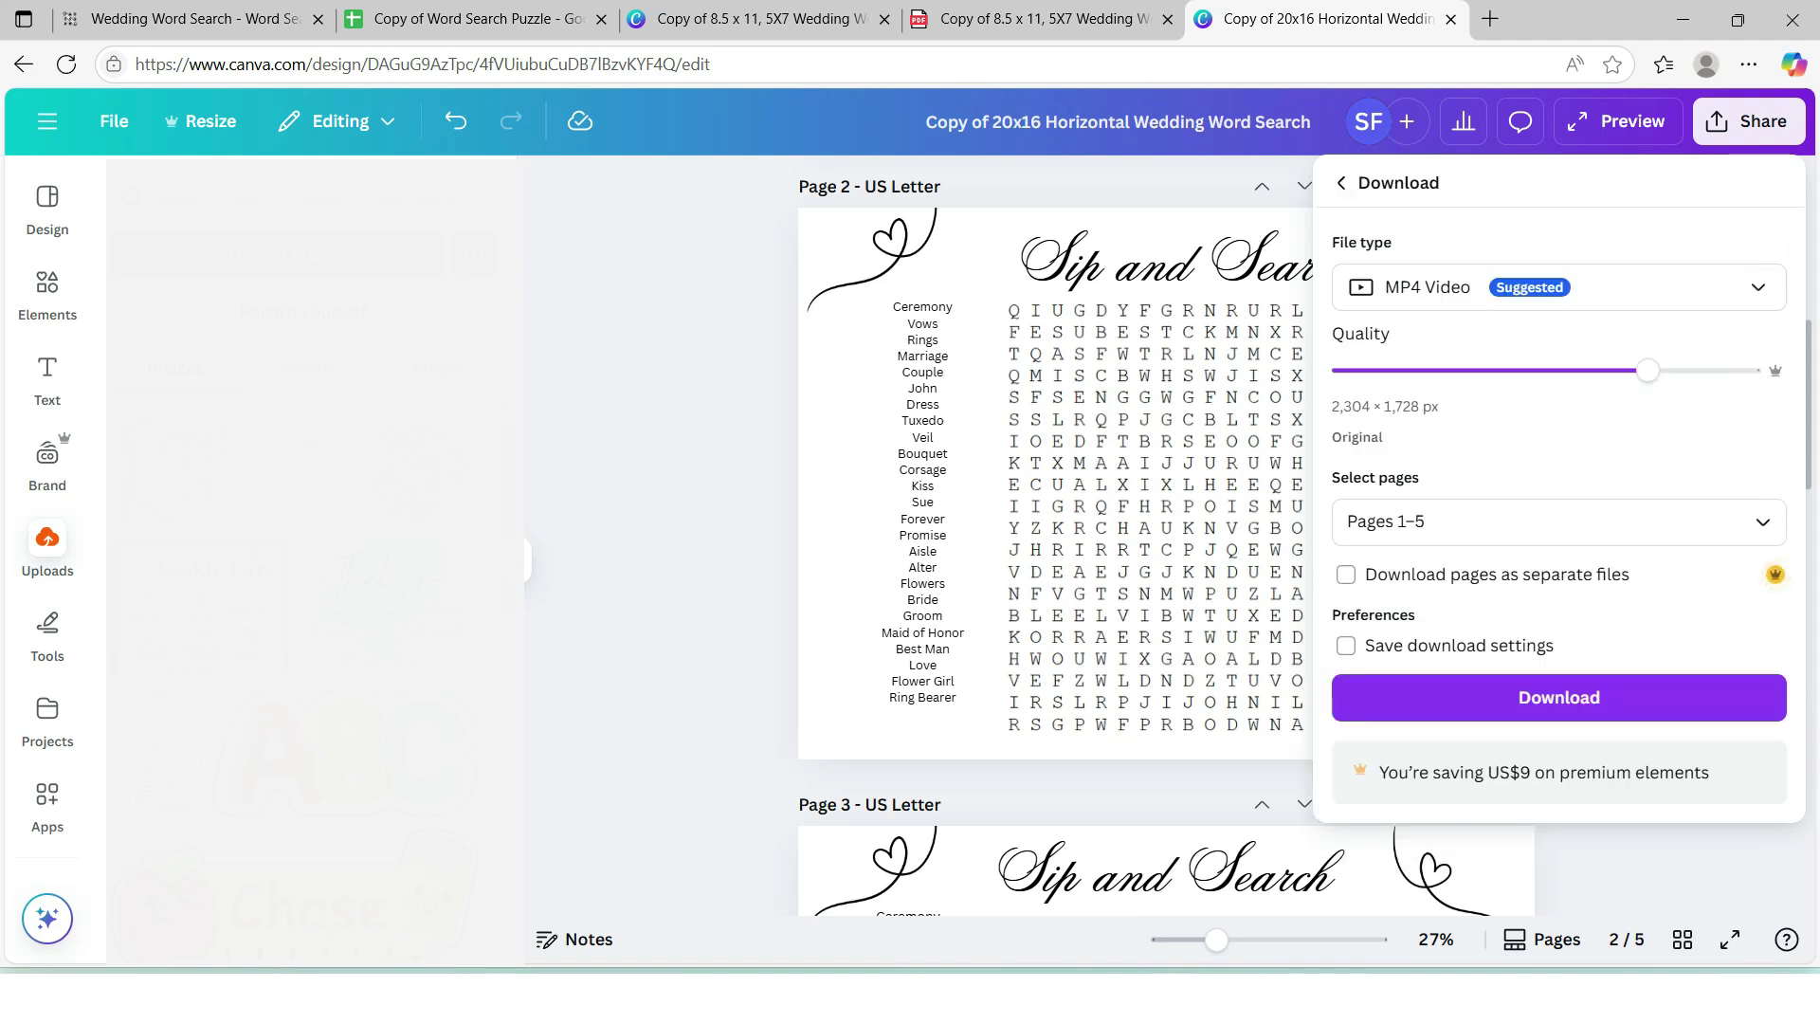
pyautogui.click(1559, 287)
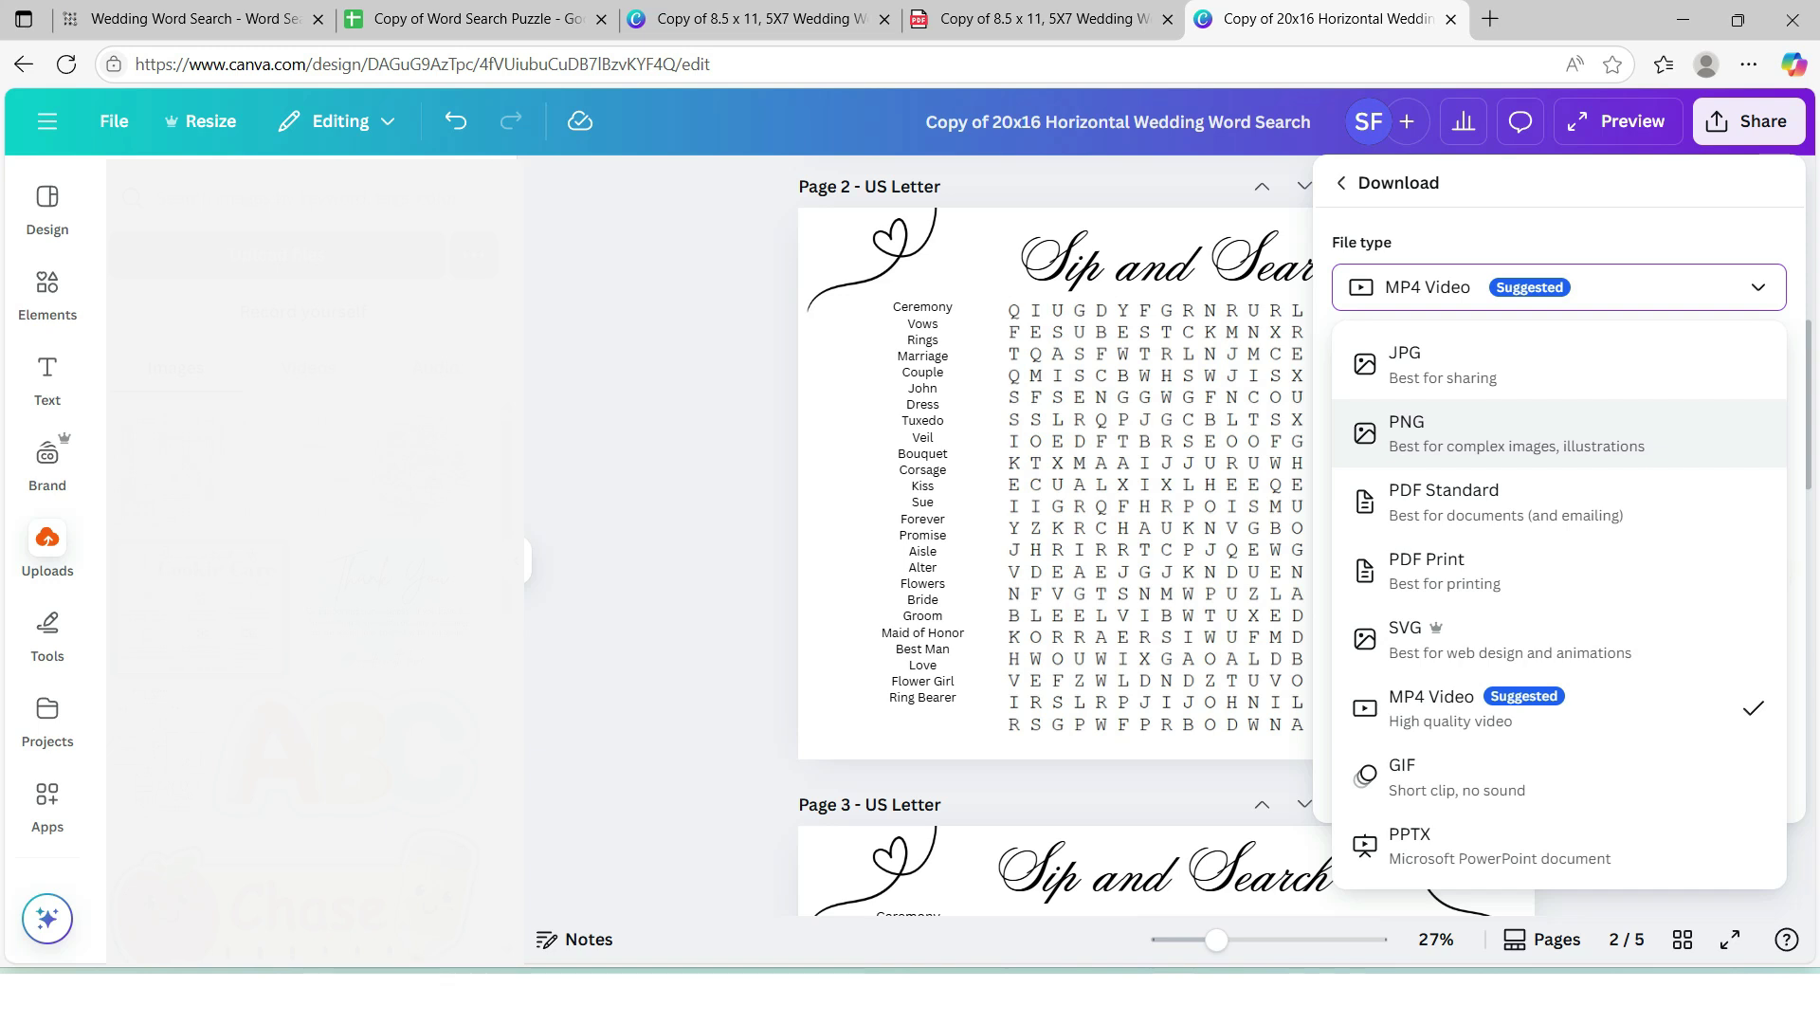
pyautogui.click(1517, 434)
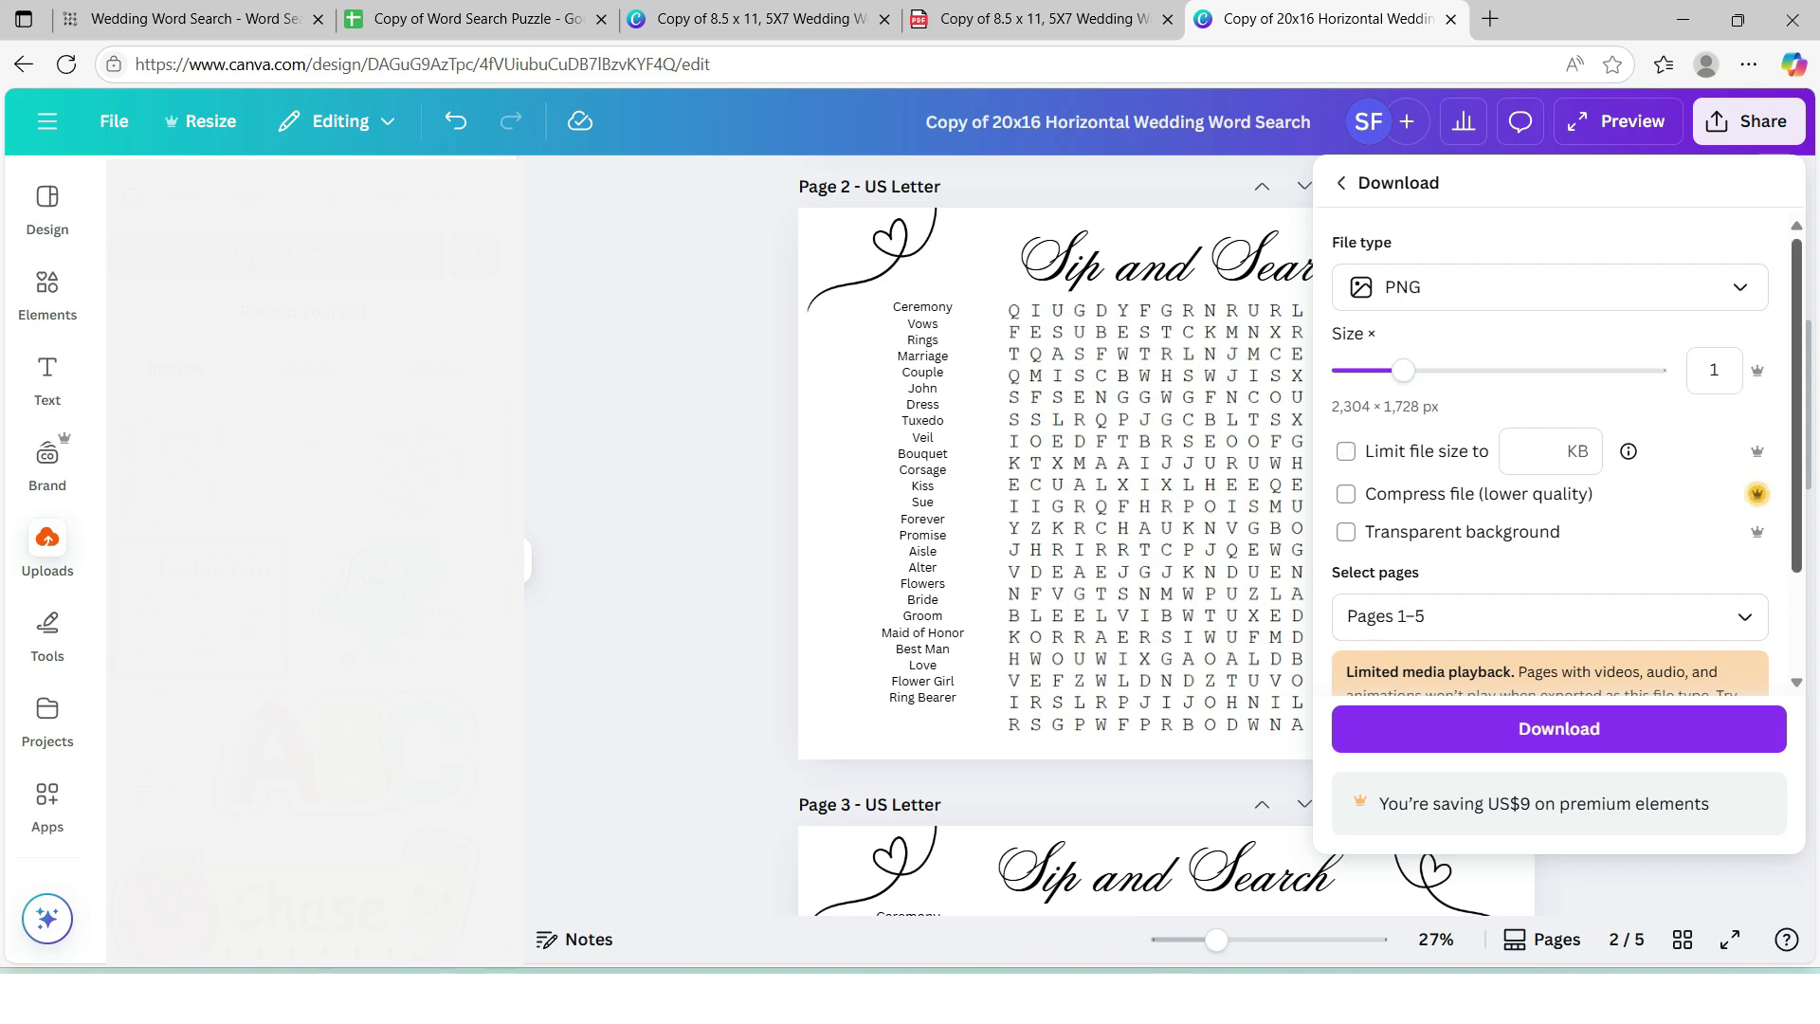
# Limit the download to page 2 only and download the PNG
pyautogui.scroll(-2, 1564, 455)
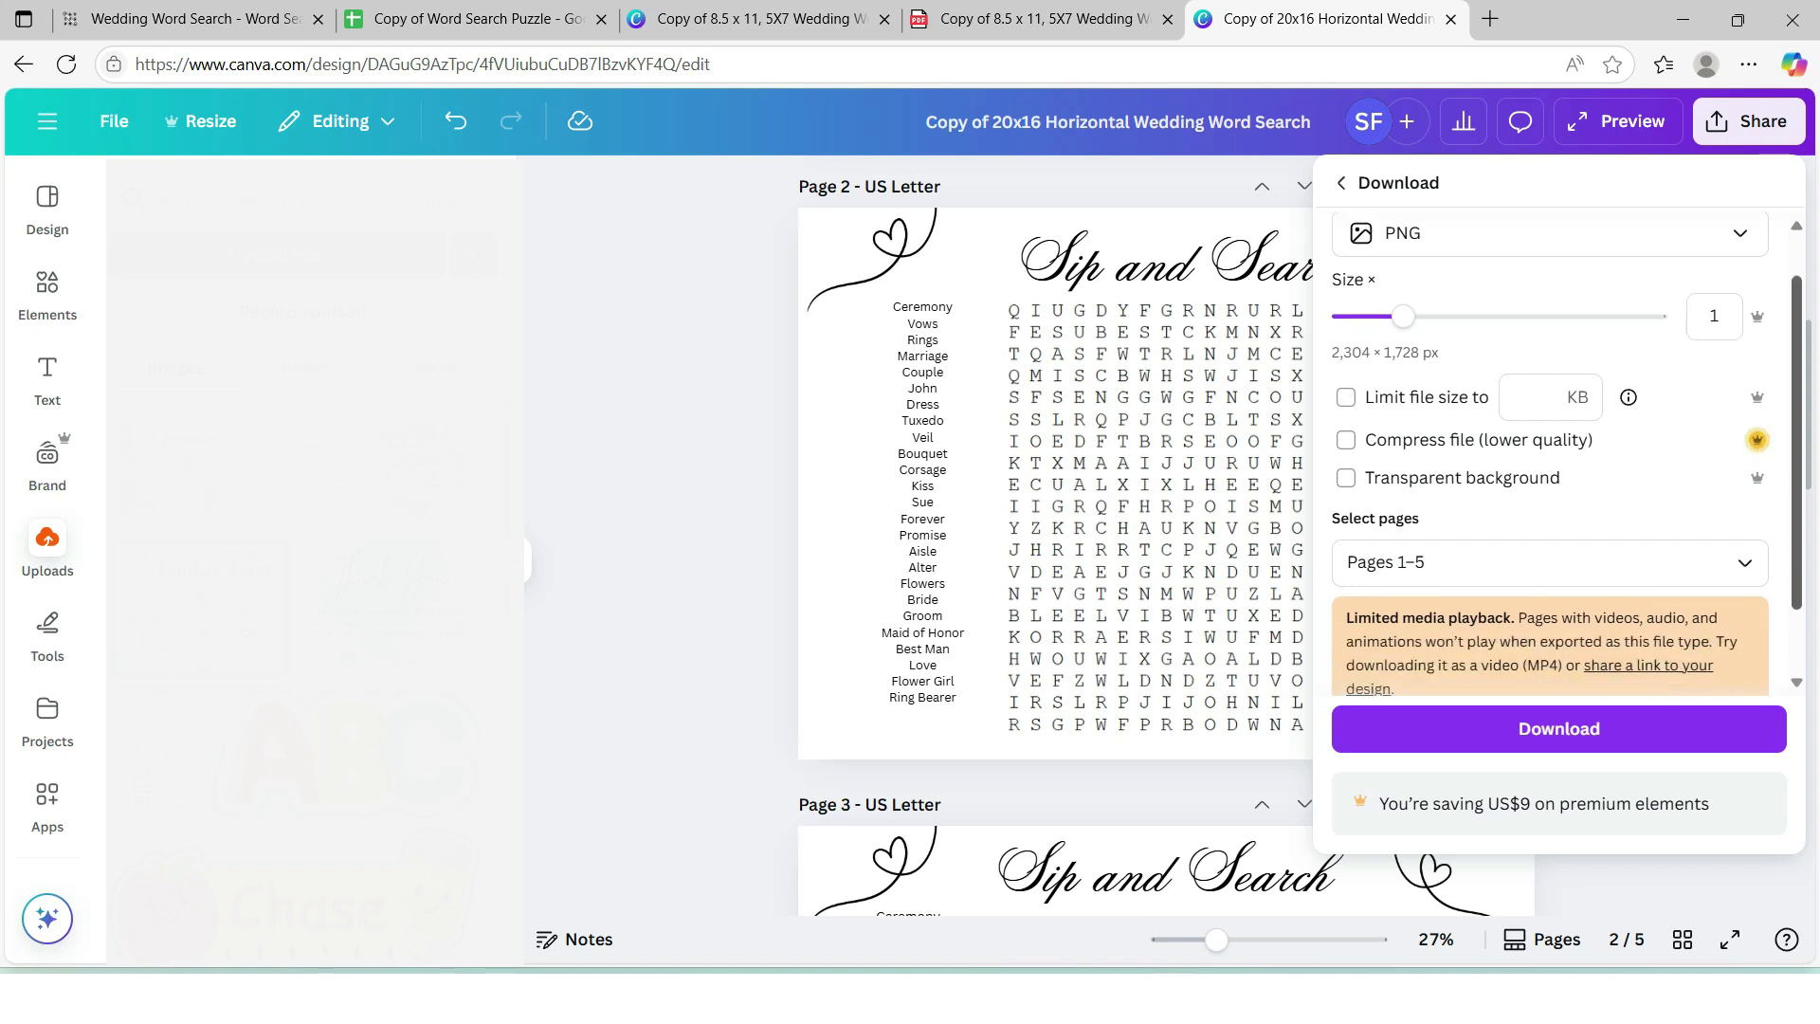
pyautogui.click(1550, 477)
pyautogui.write('1')
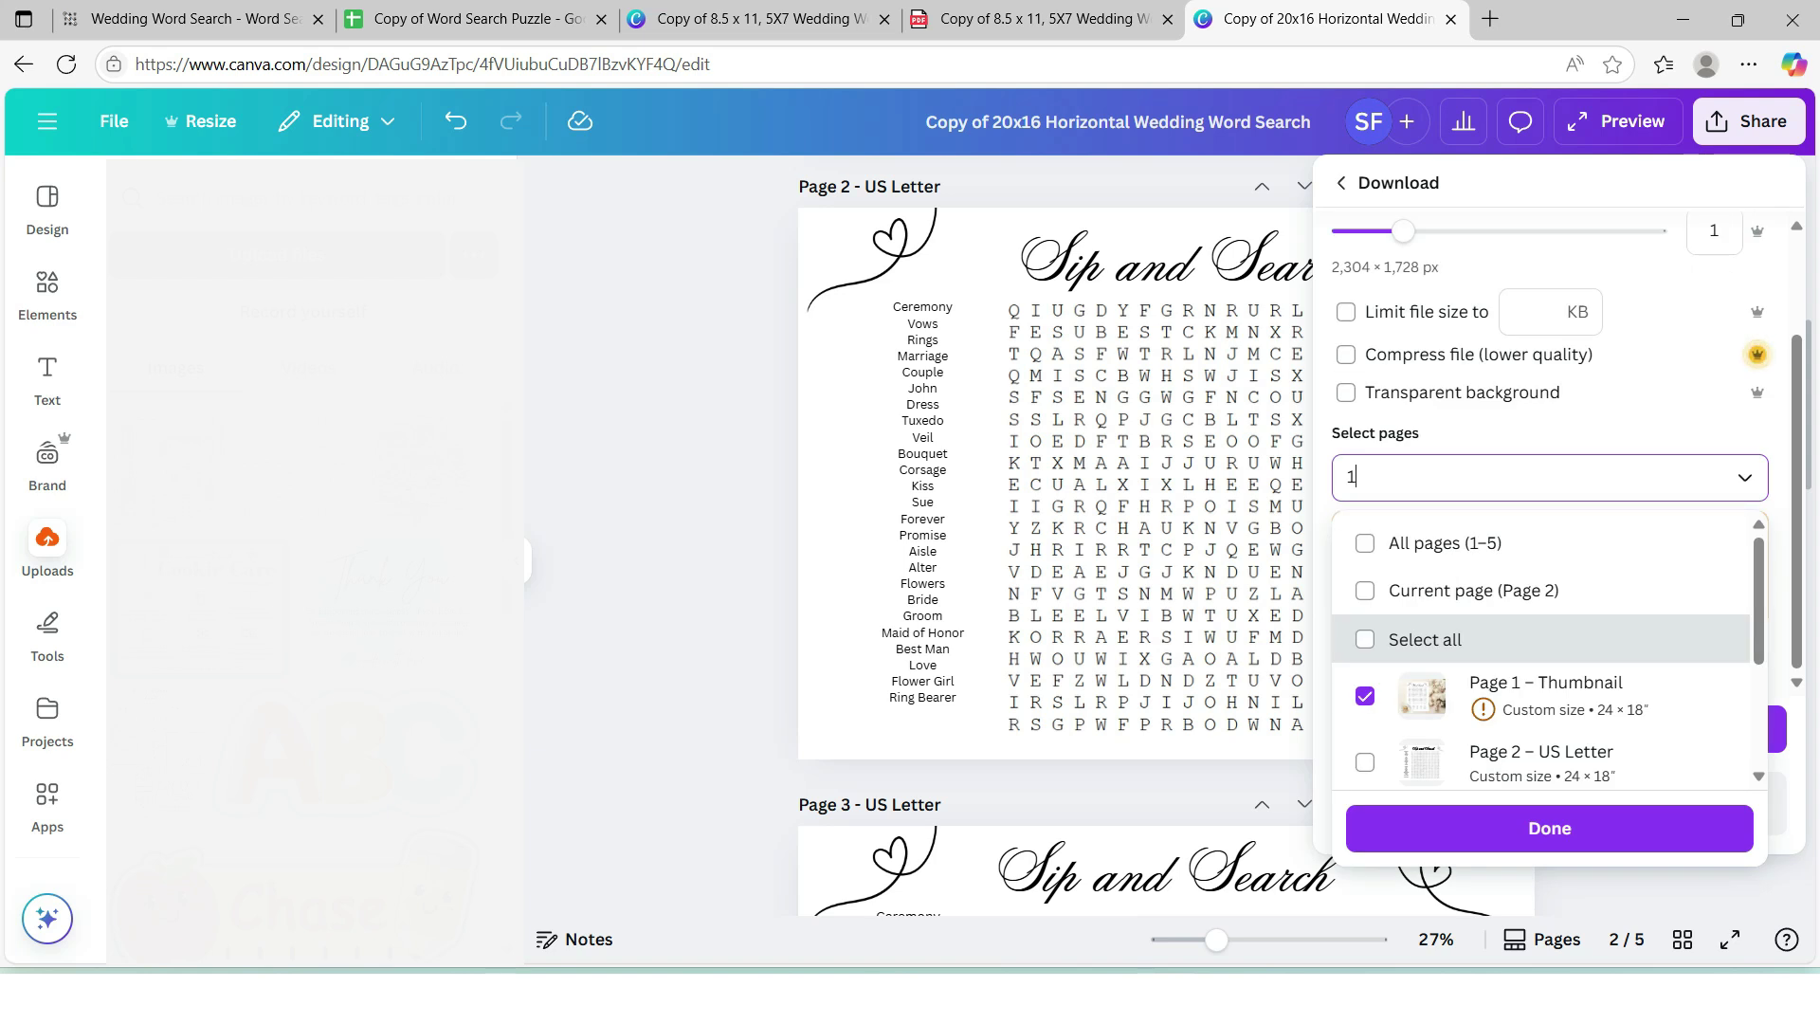
pyautogui.click(1472, 589)
pyautogui.scroll(-3, 1545, 748)
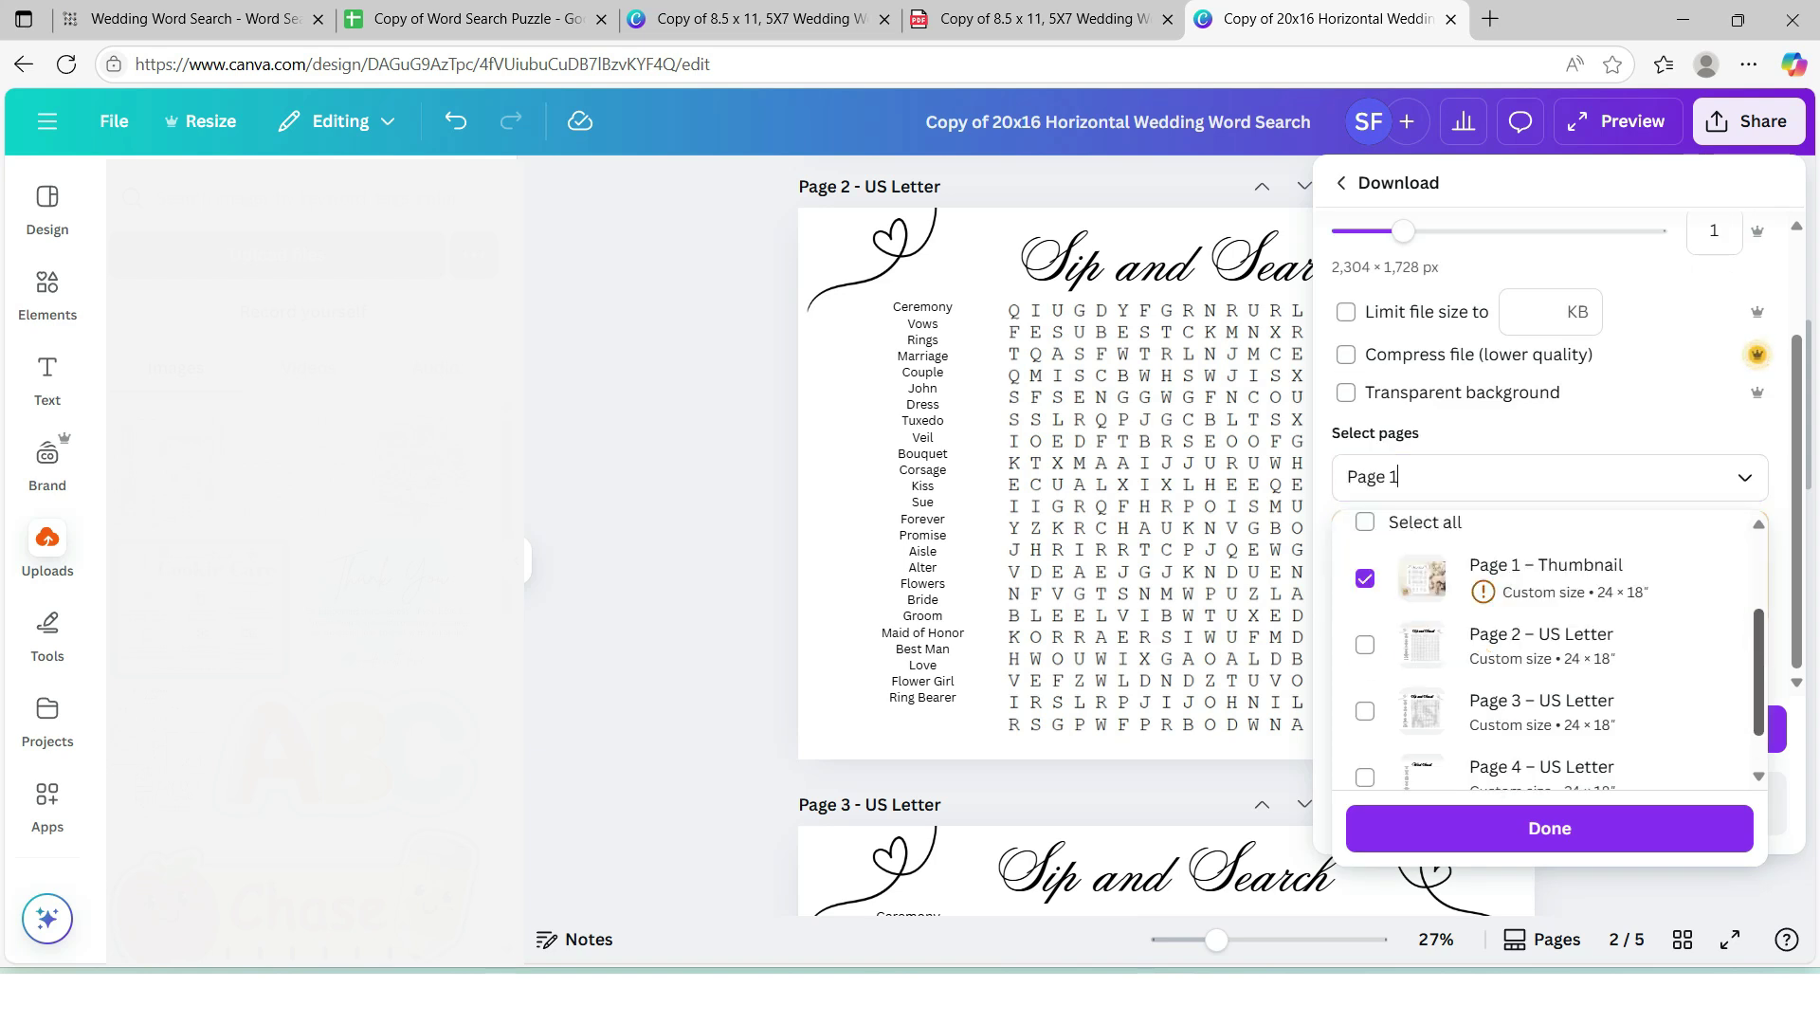
pyautogui.press('Escape')
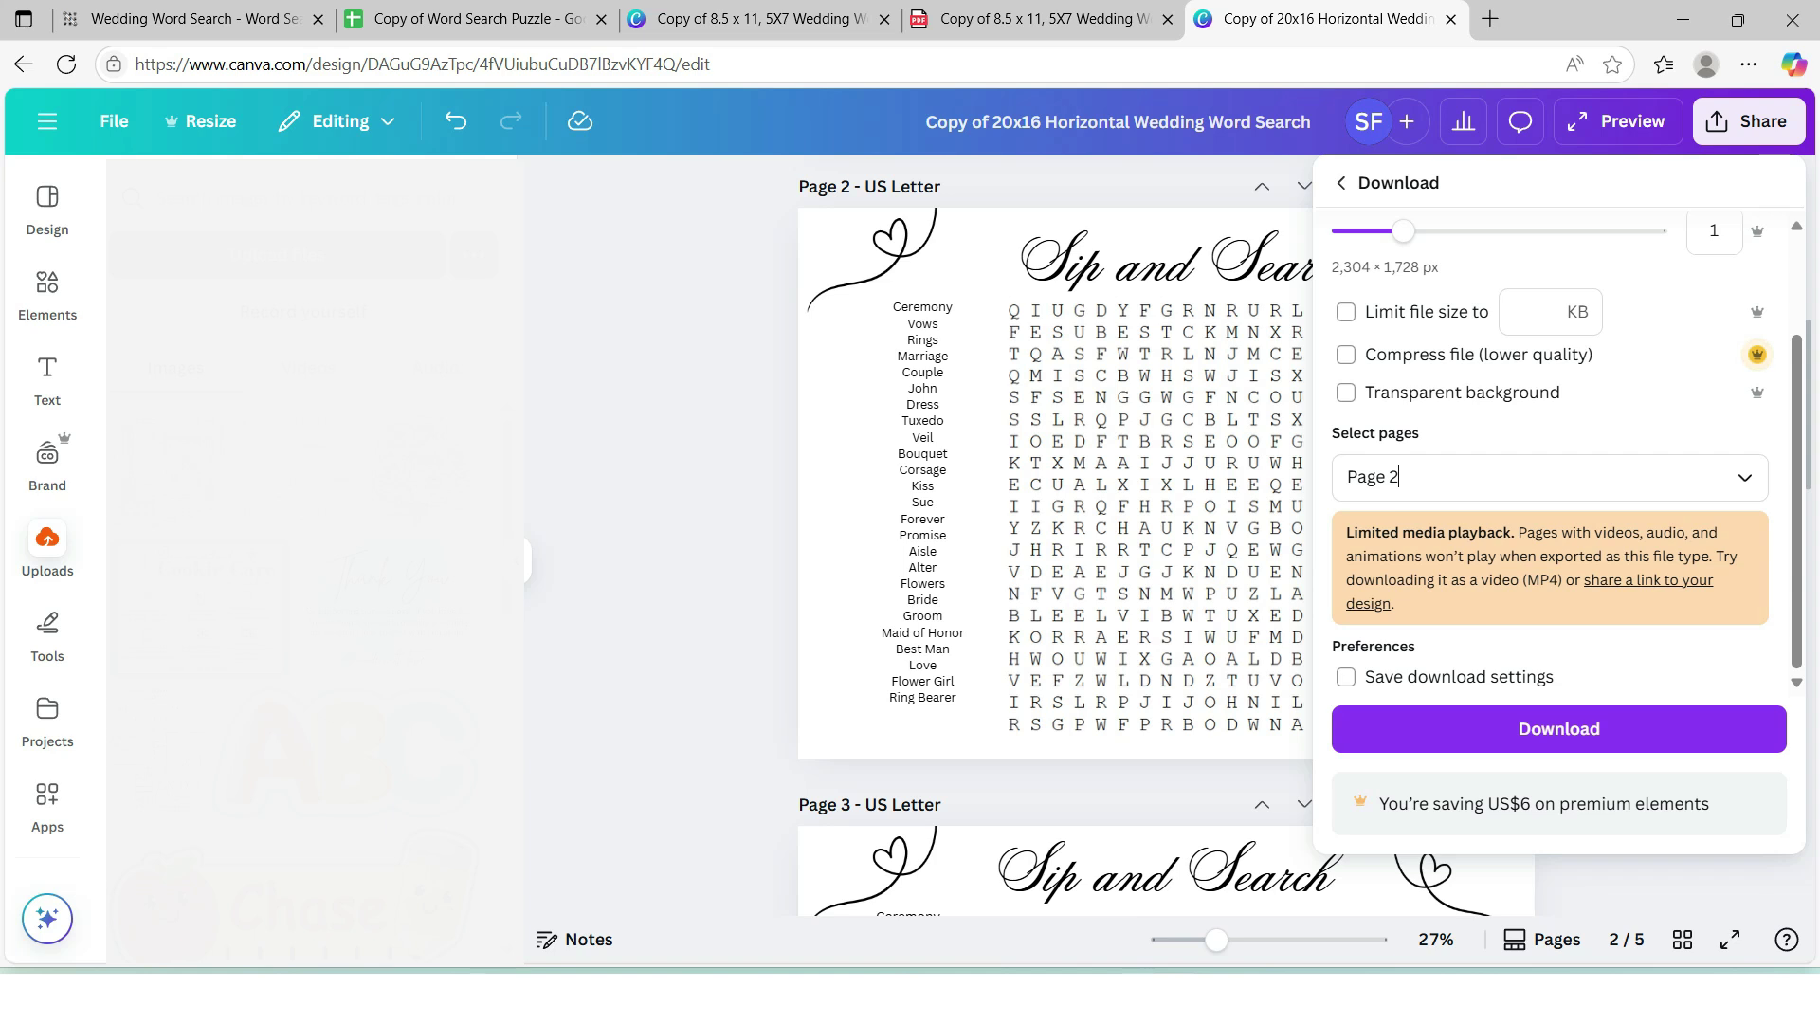
pyautogui.click(1558, 728)
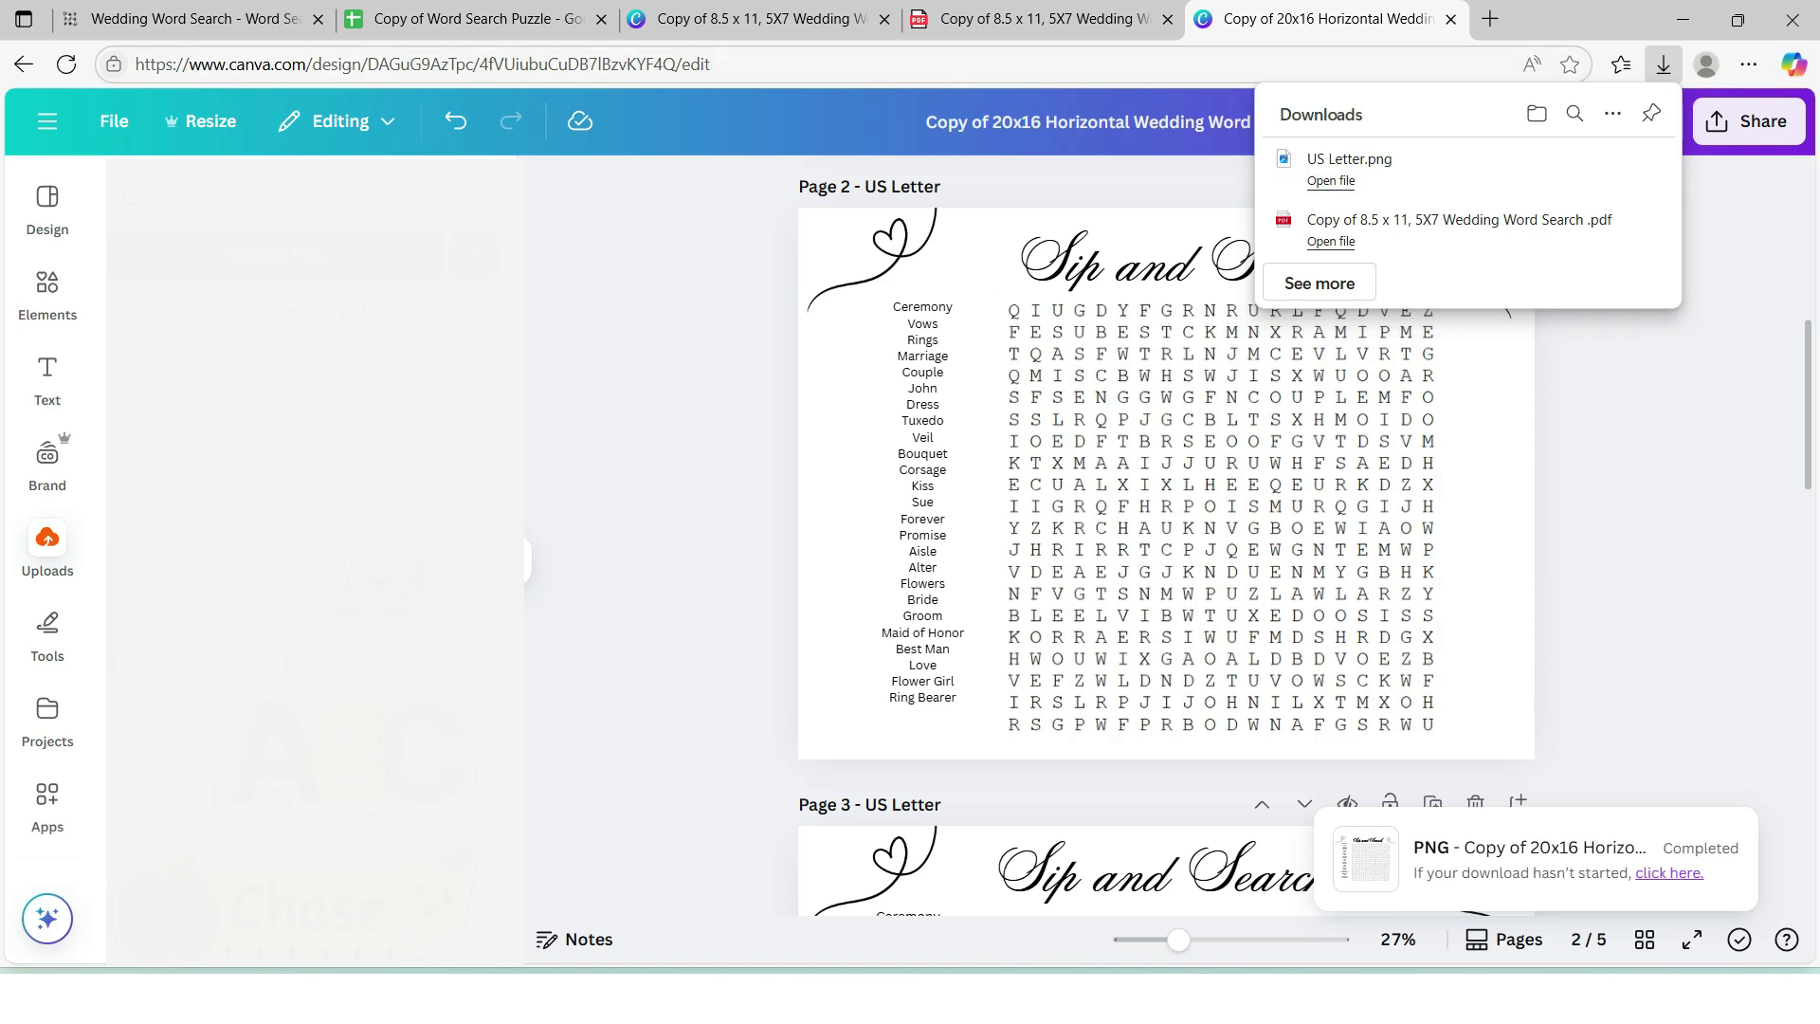
# Search the web for vistaprint in a new browser tab and open the official VistaPrint site
pyautogui.click(1490, 19)
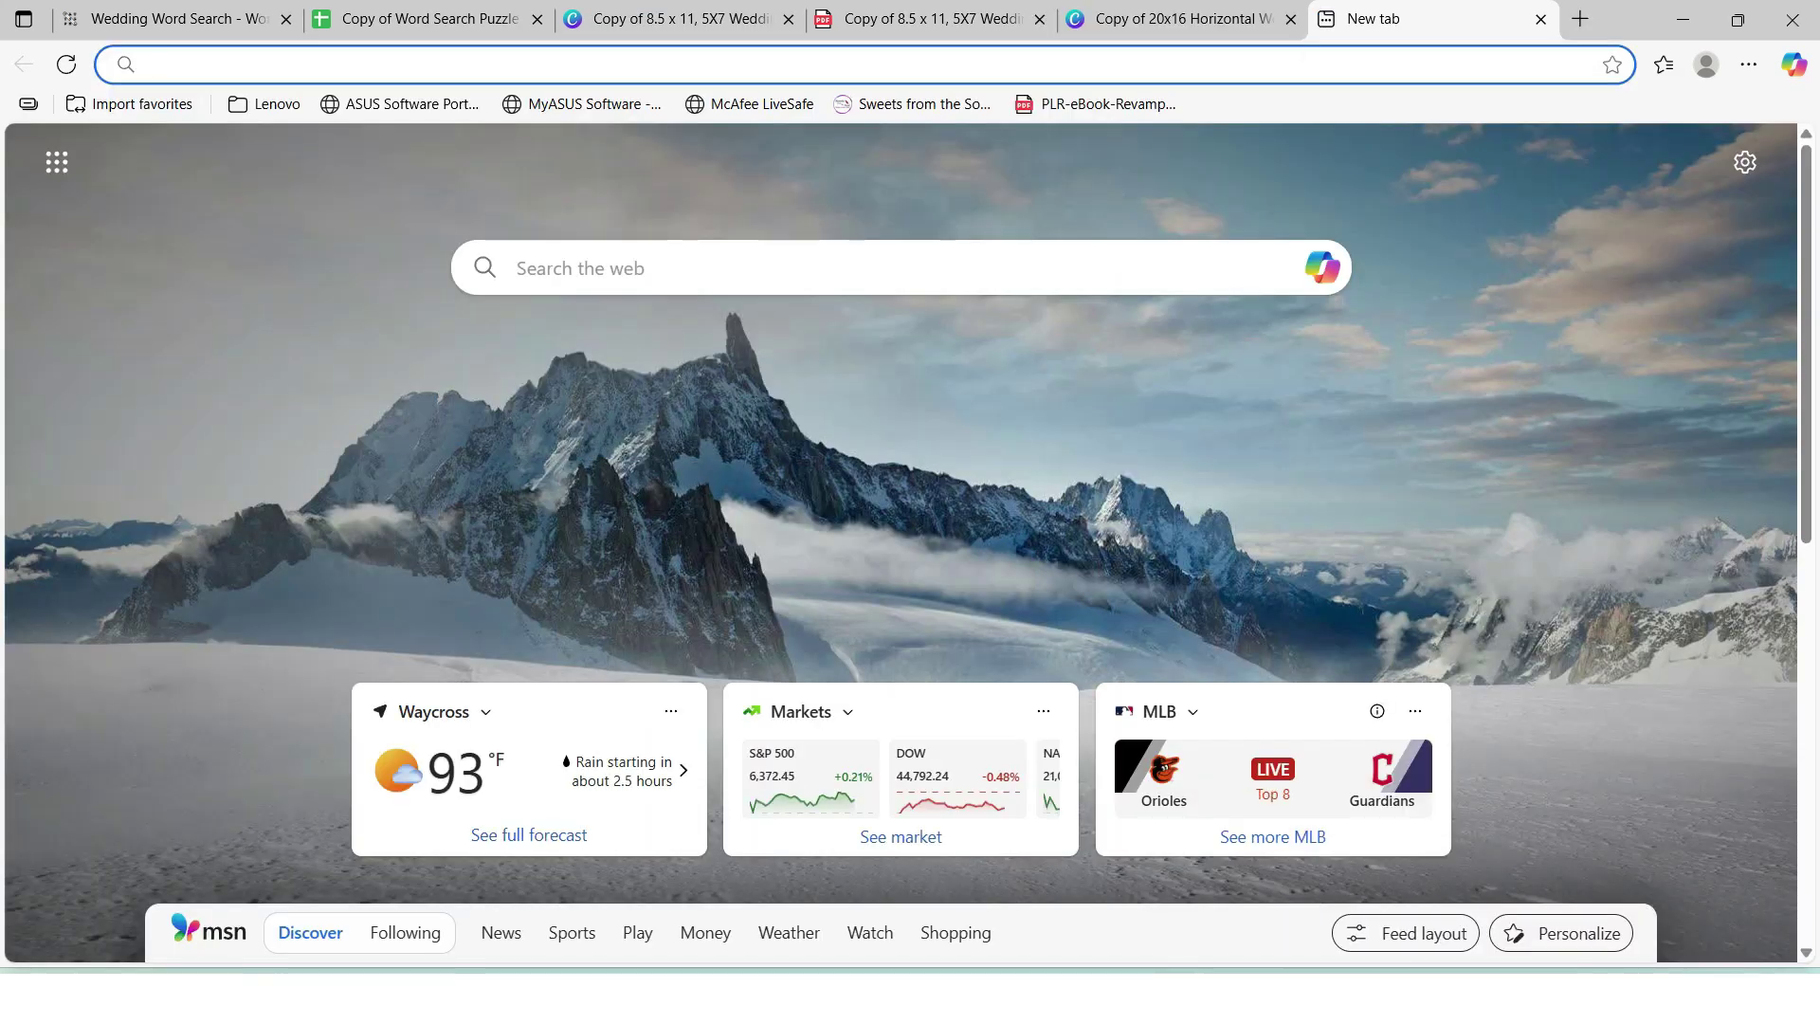
pyautogui.write('vistaprint')
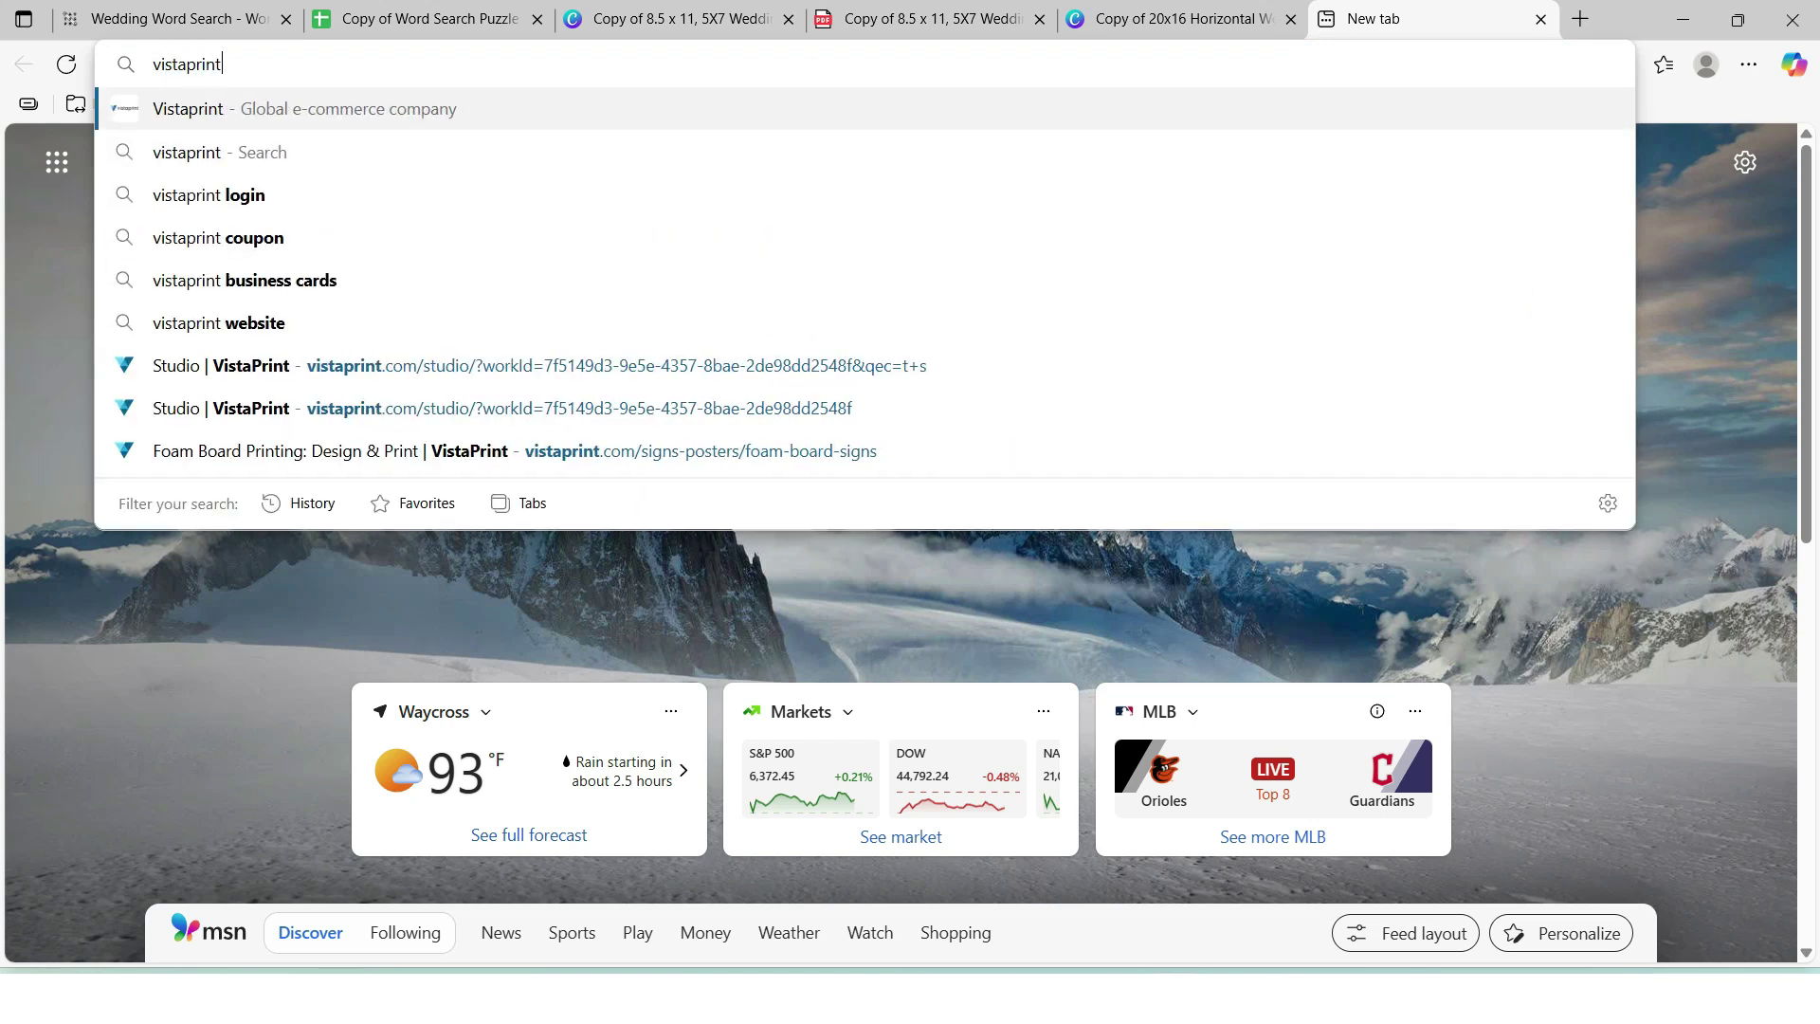
pyautogui.press('Return')
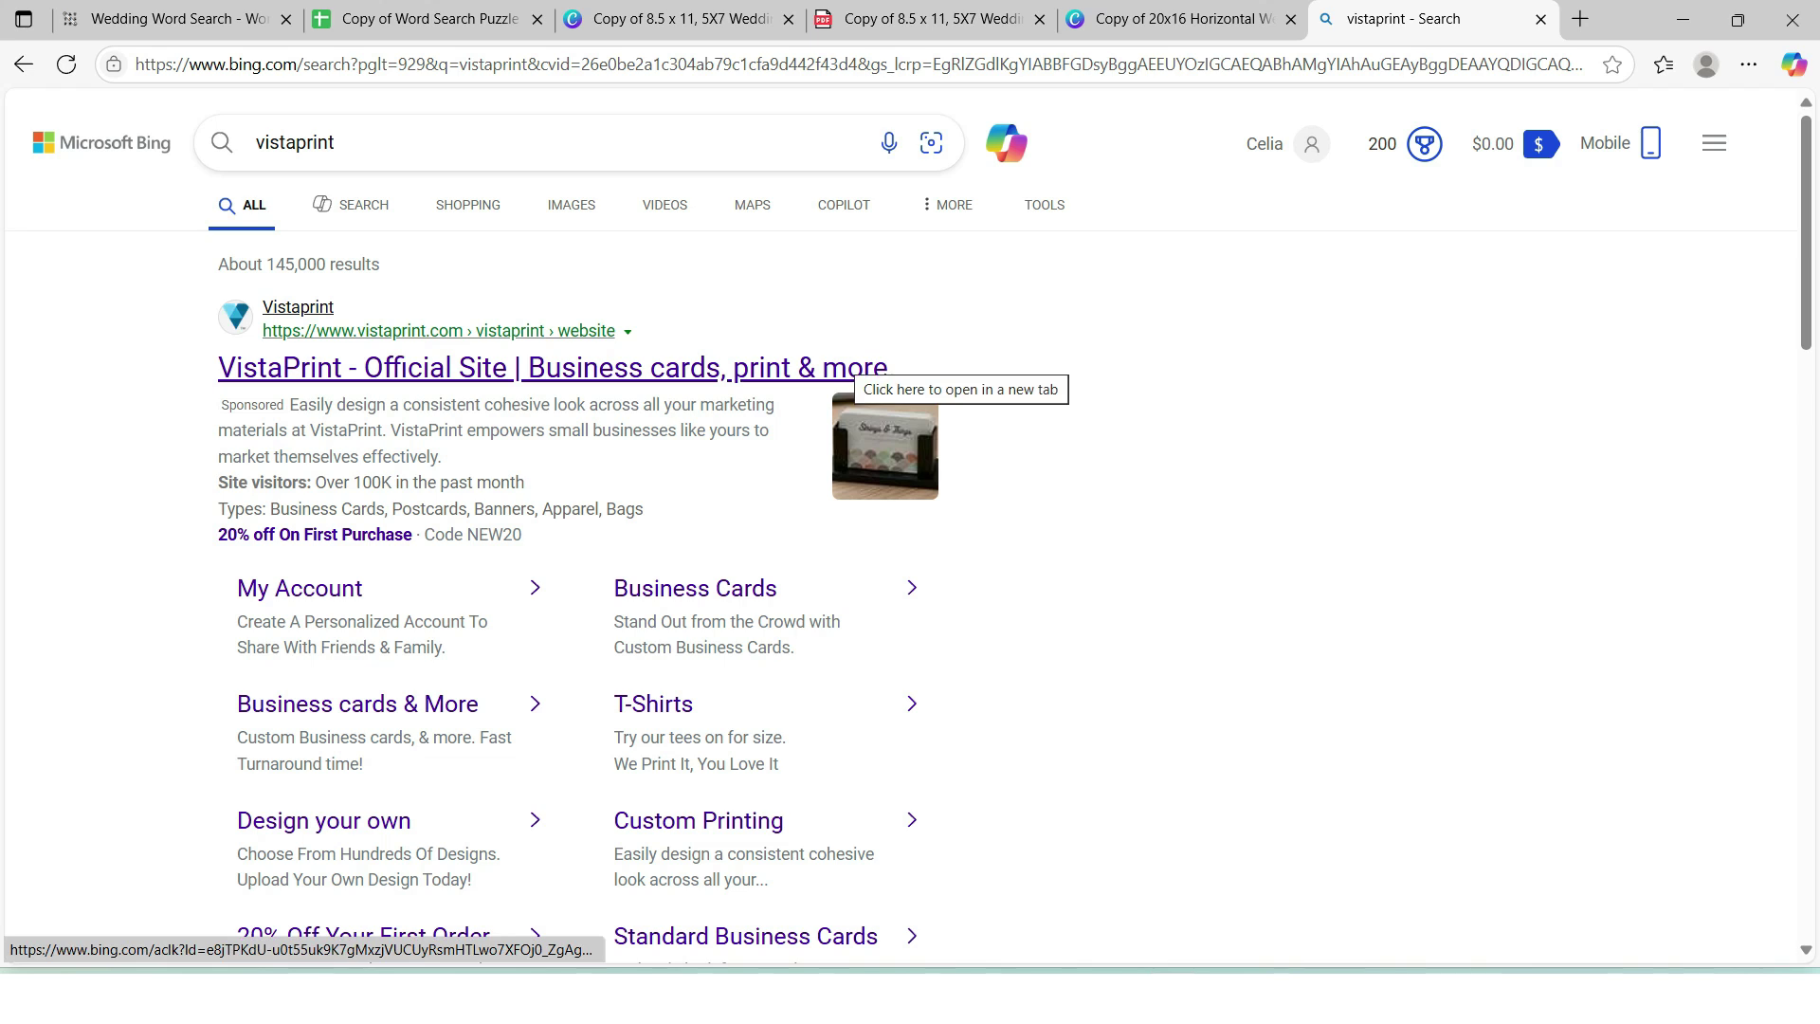
pyautogui.click(848, 368)
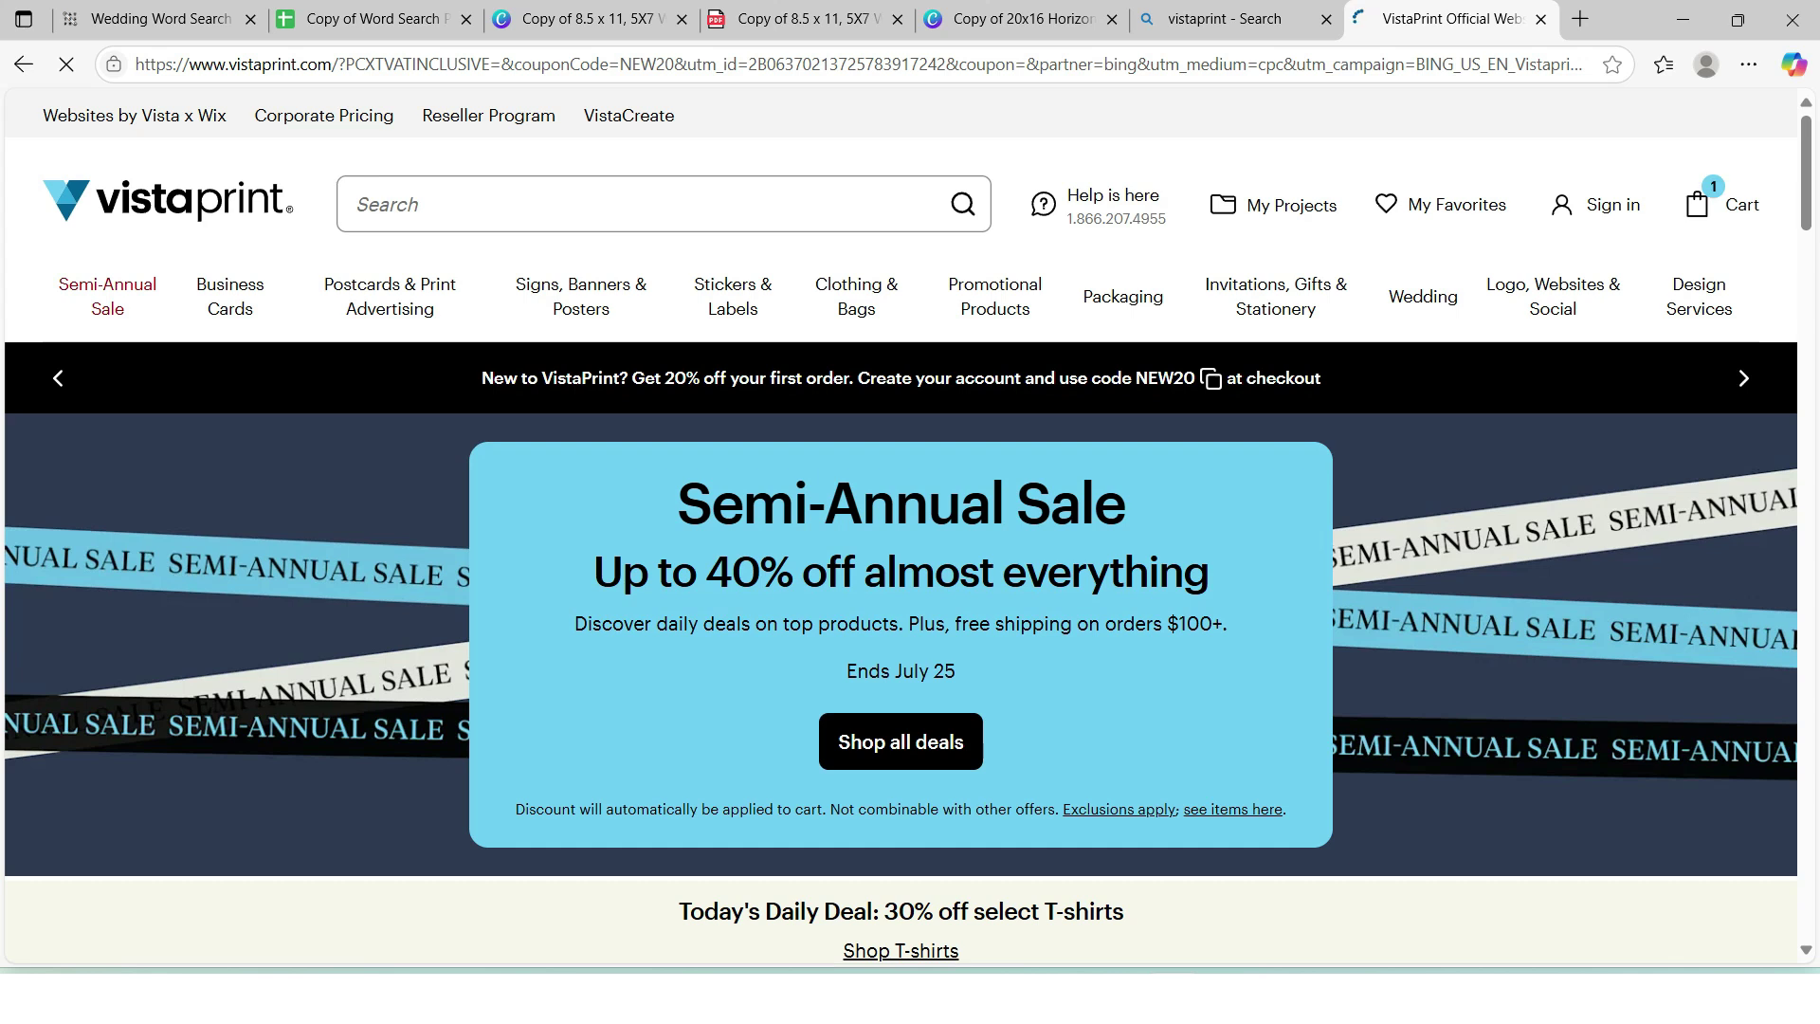
# Go through VistaPrint's signs, banners and posters to Posters & Rigid Signs and open the Foam Boards product page
pyautogui.moveTo(581, 295)
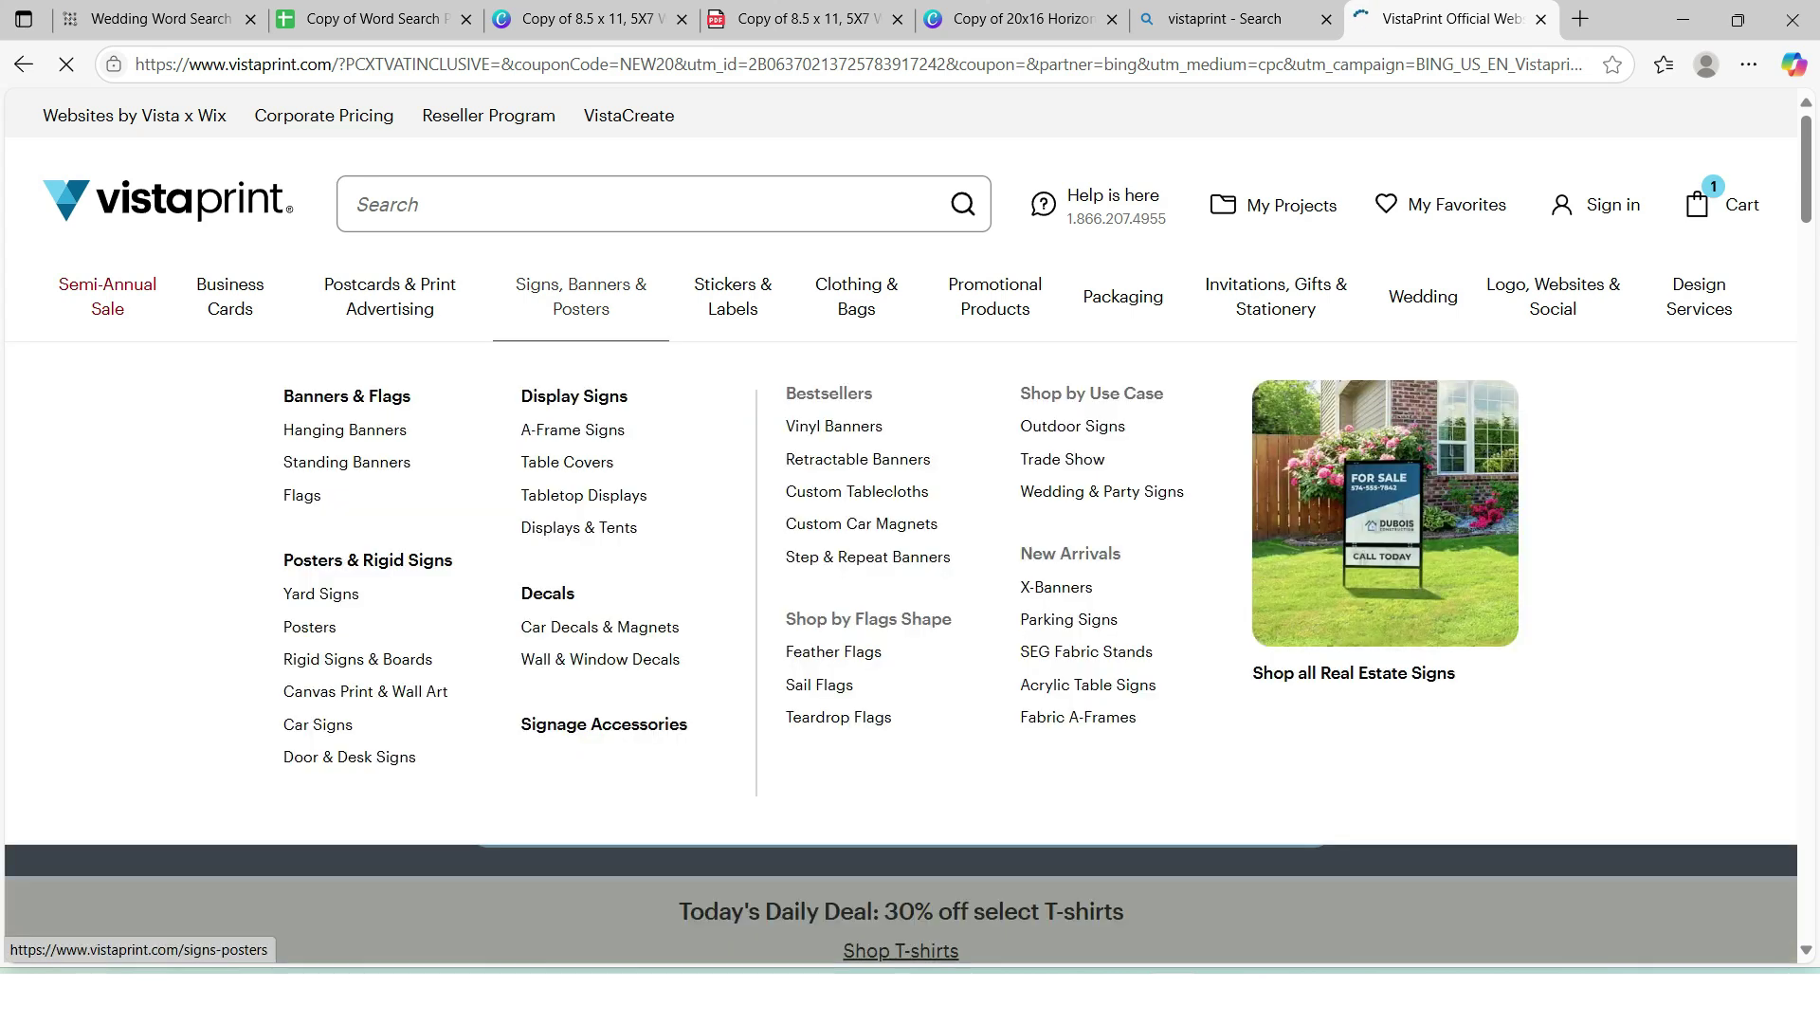
pyautogui.click(581, 296)
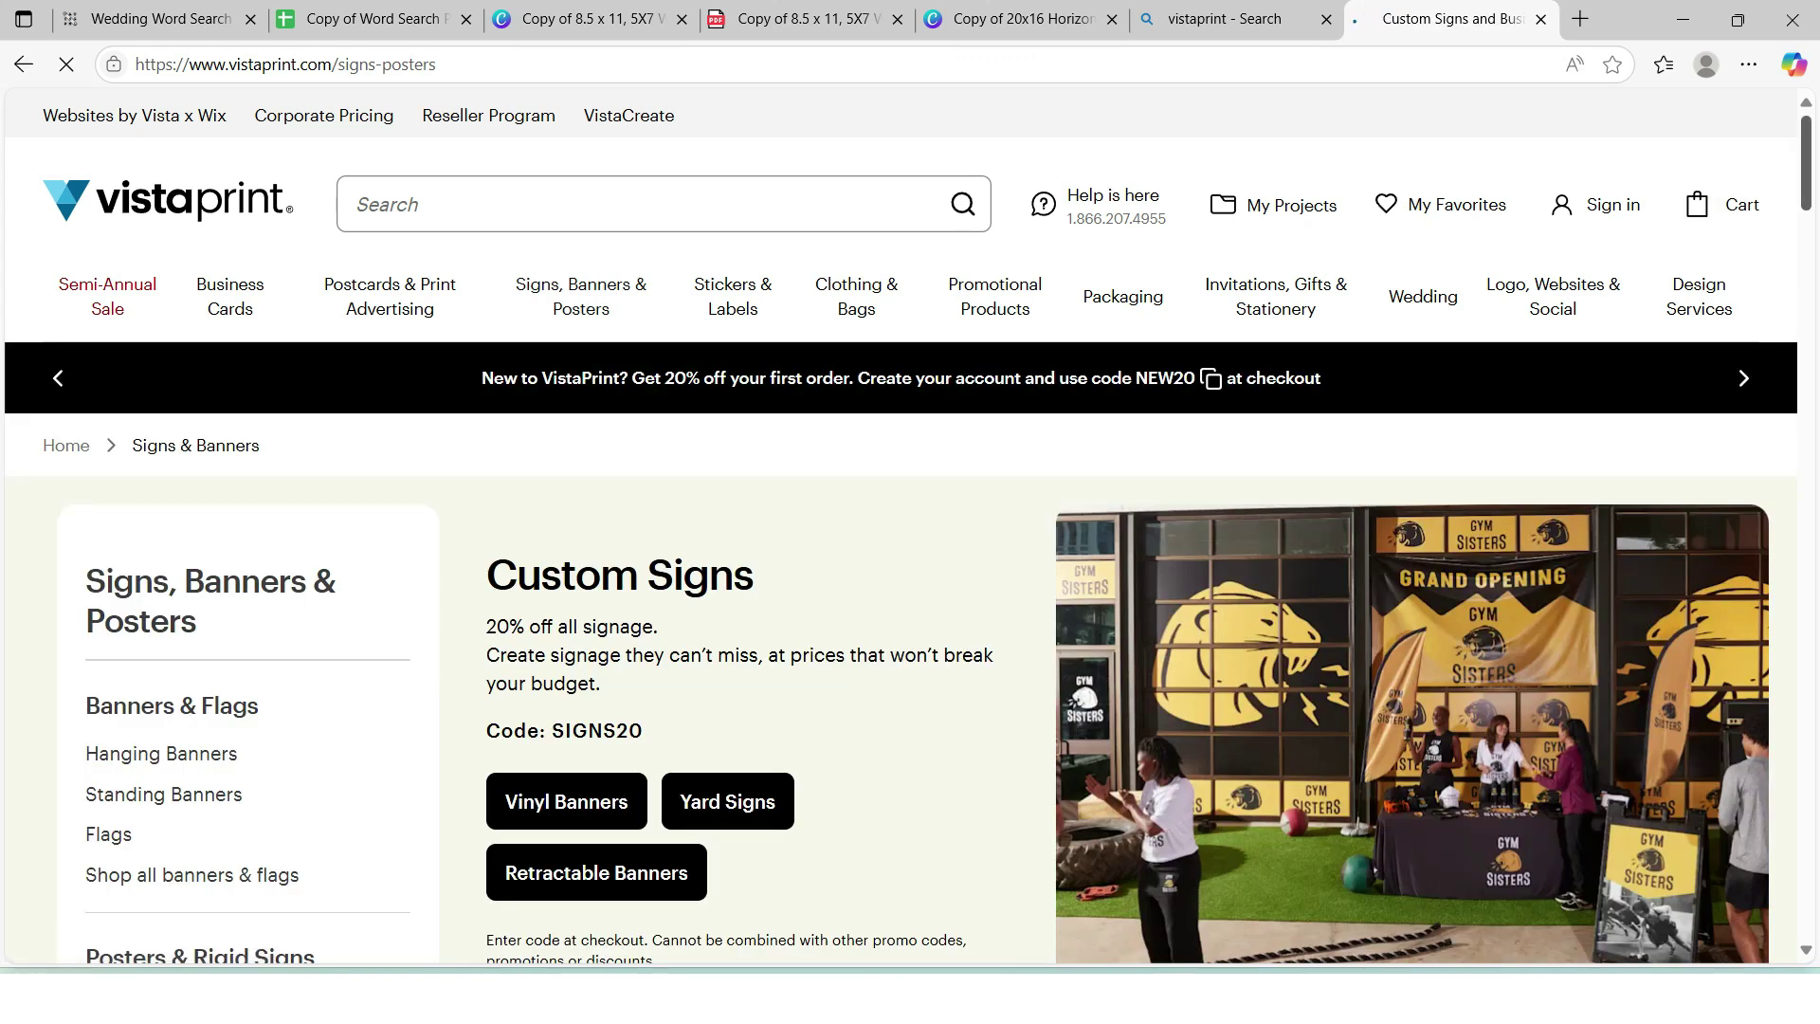
pyautogui.scroll(-8, 801, 398)
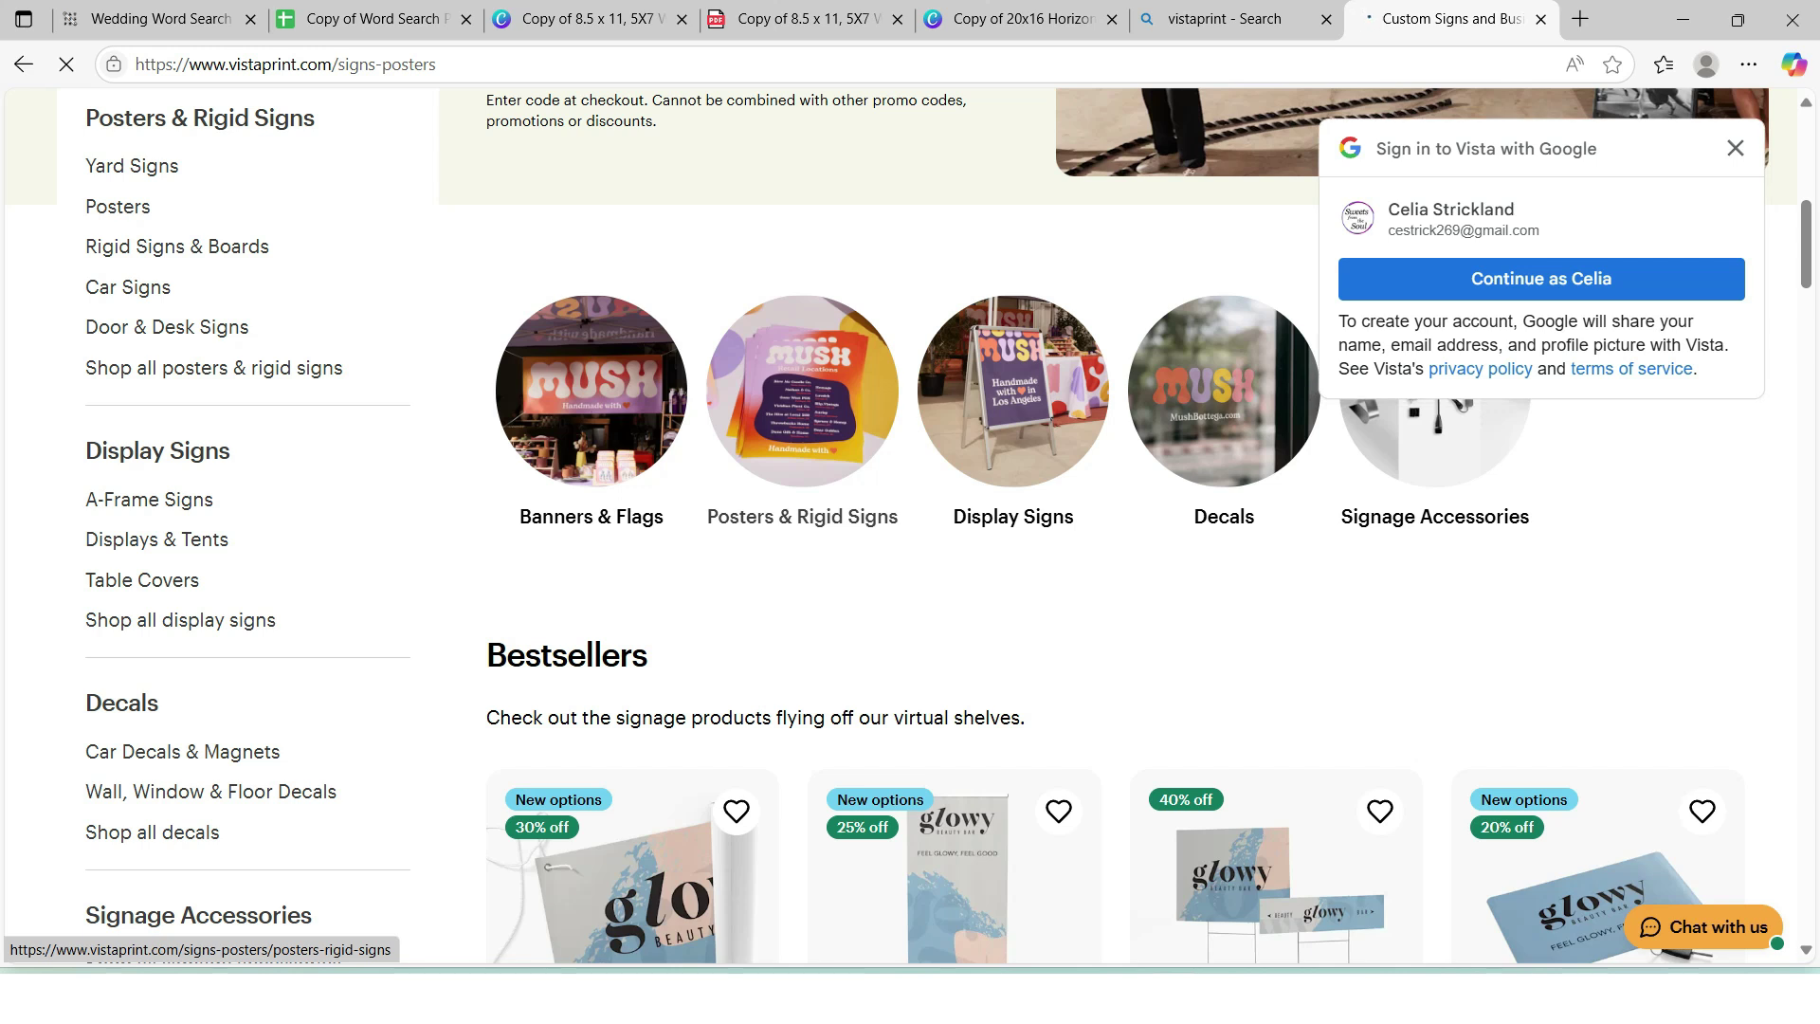
pyautogui.click(802, 516)
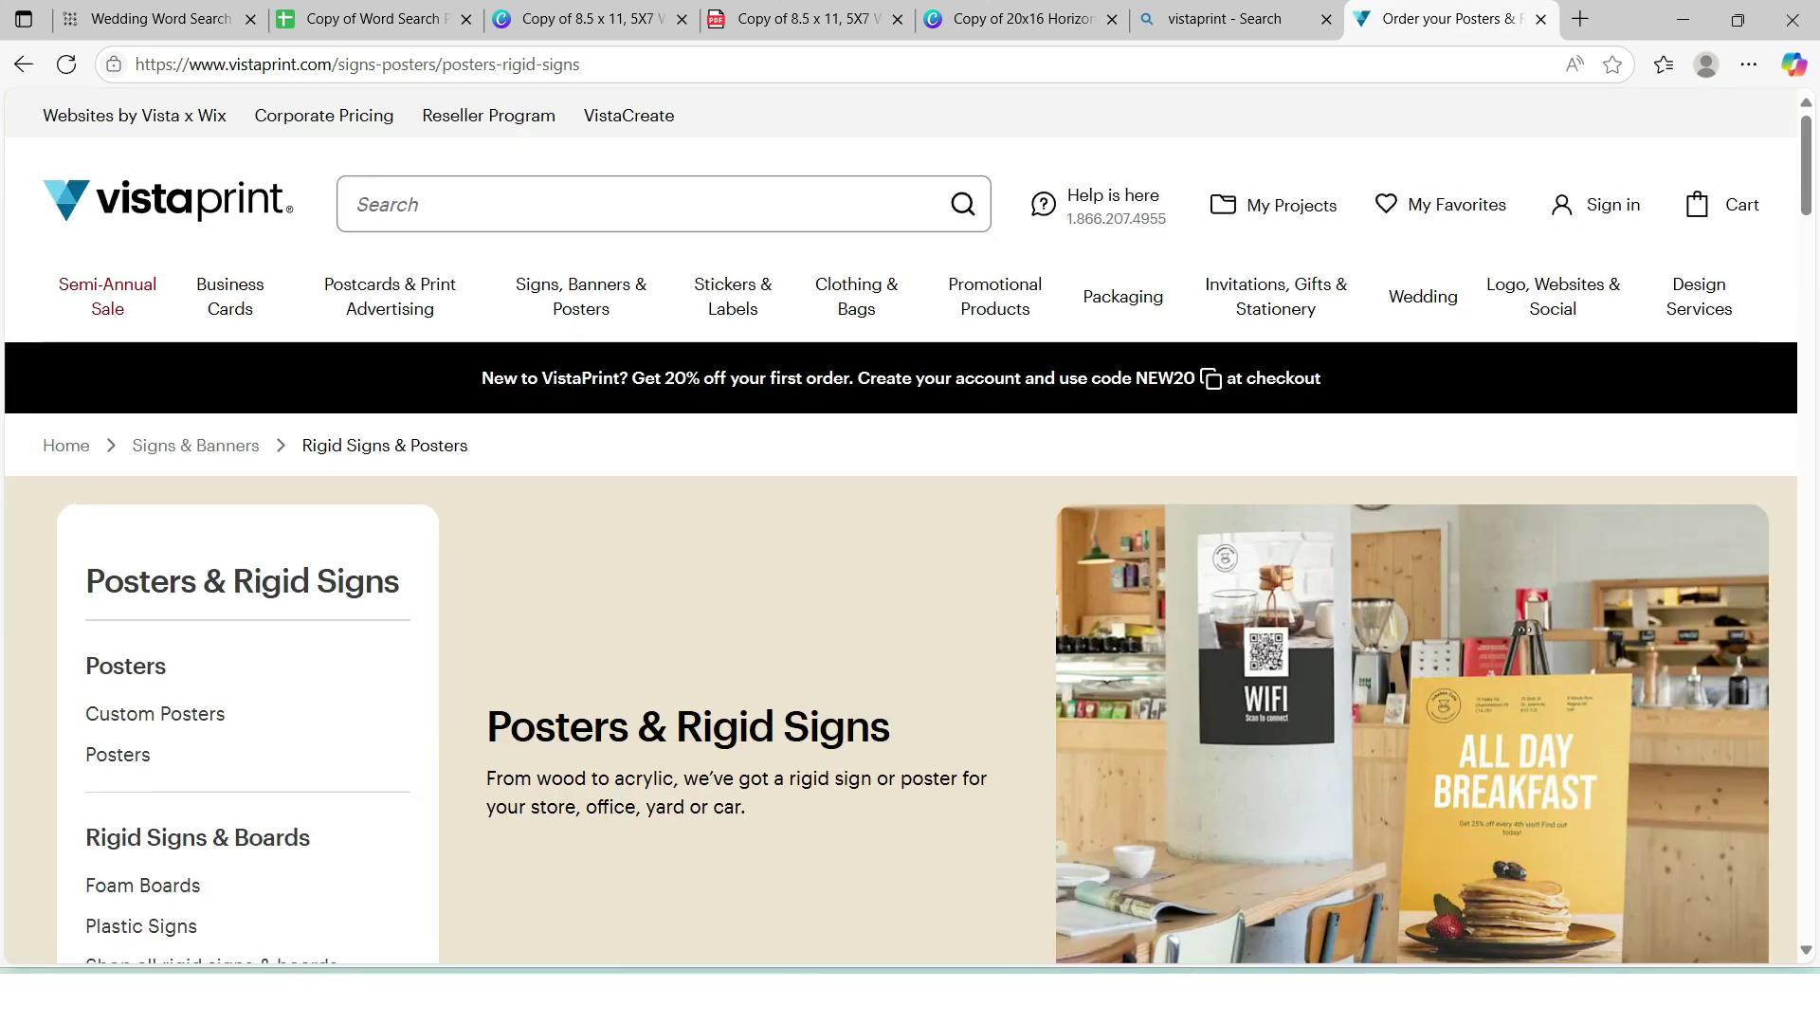
pyautogui.scroll(-4, 910, 527)
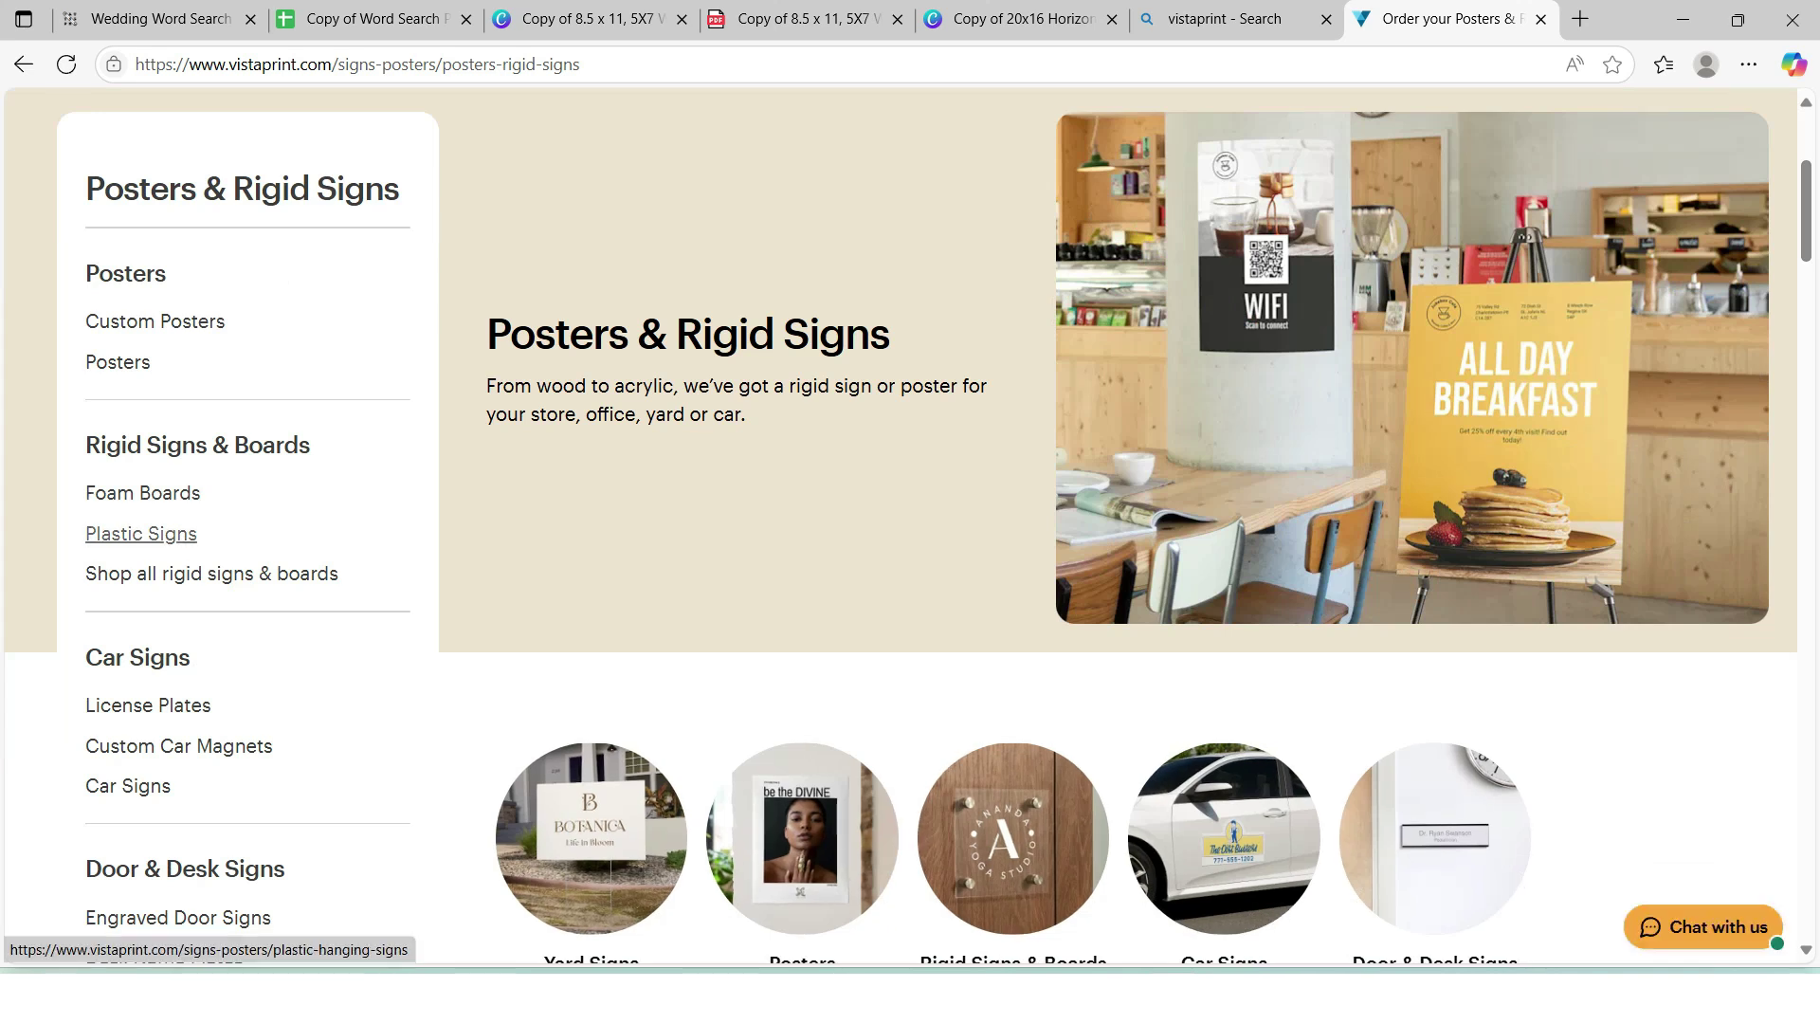
pyautogui.click(142, 493)
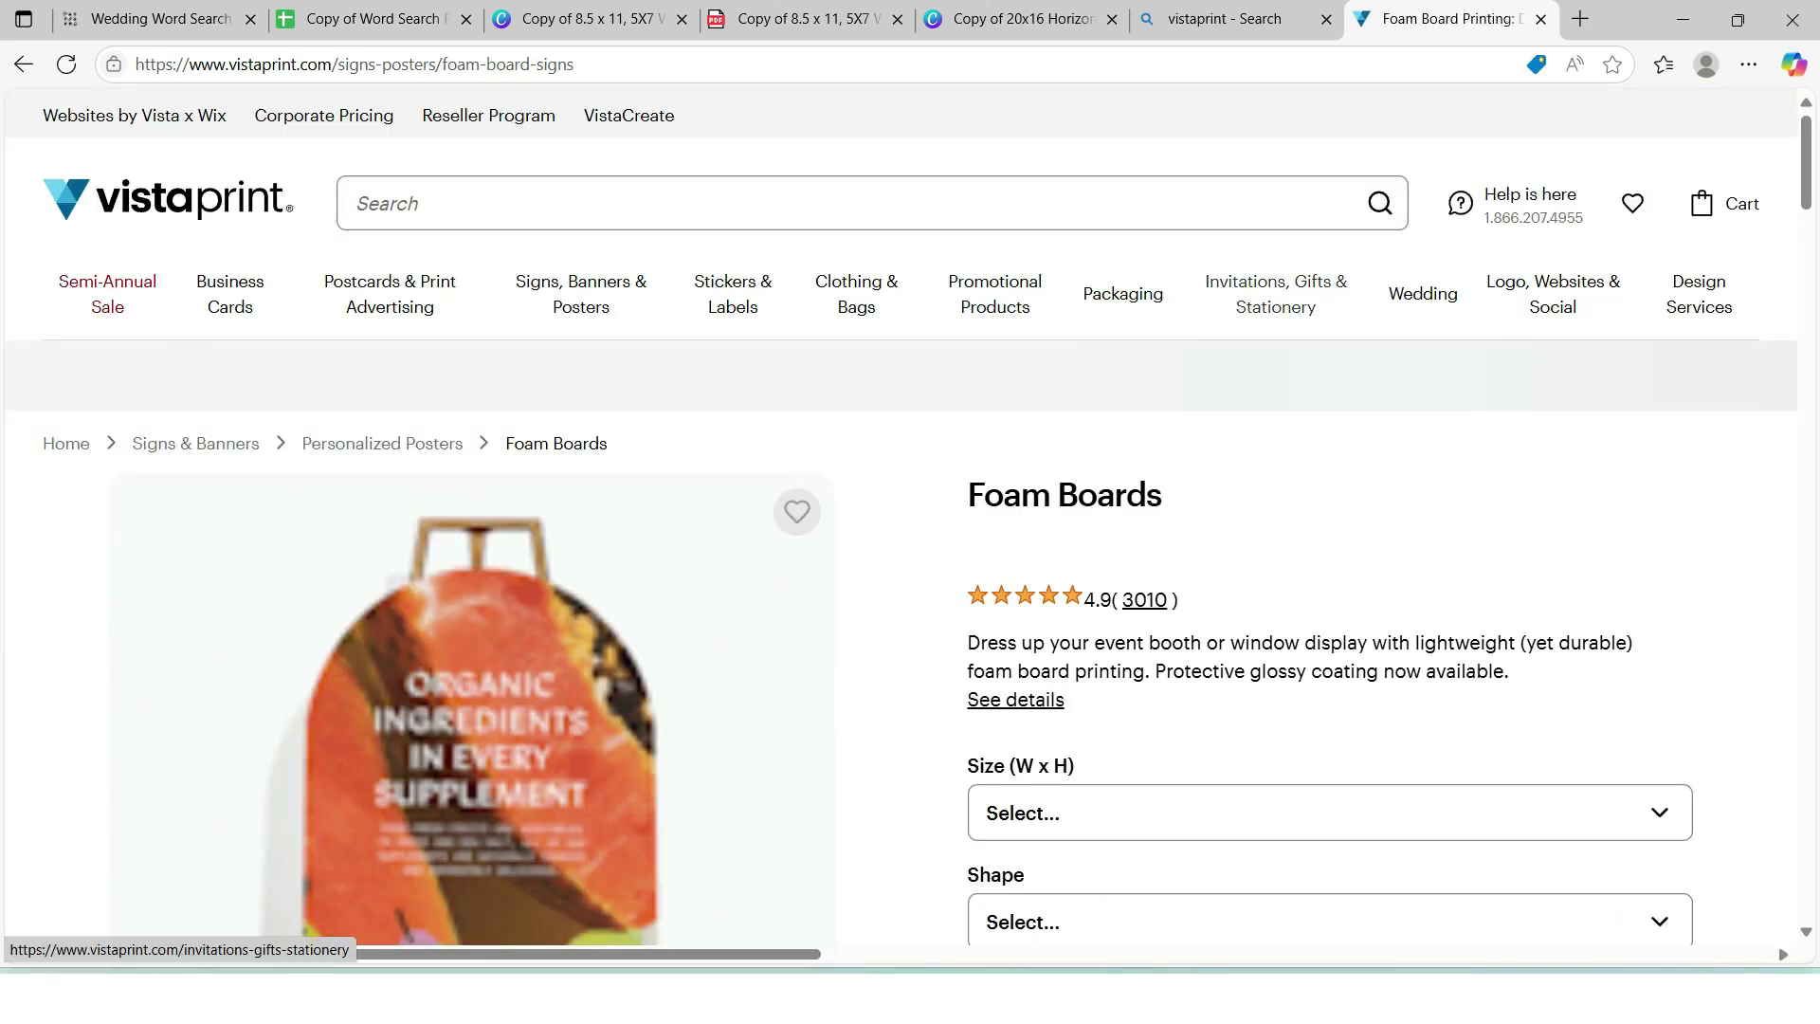
# Set the foam board's size to 16" x 20" and its orientation to Horizontal
pyautogui.scroll(-5, 1275, 293)
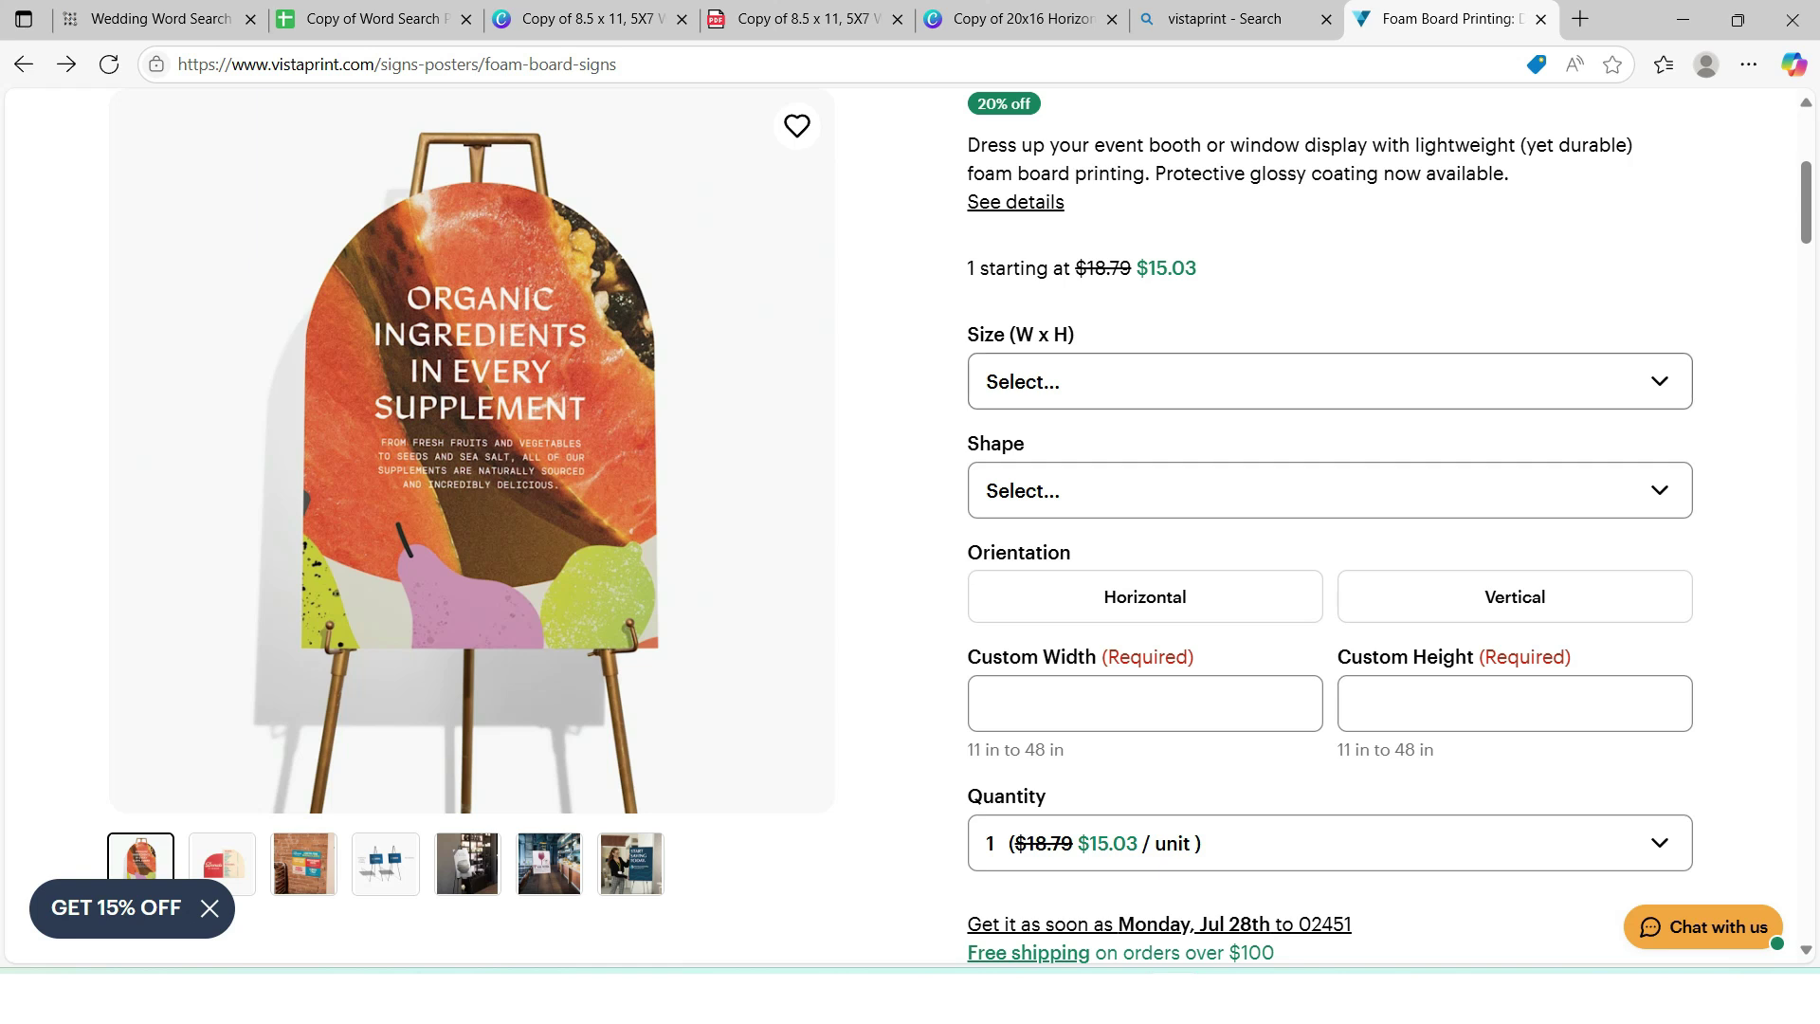
pyautogui.click(1330, 381)
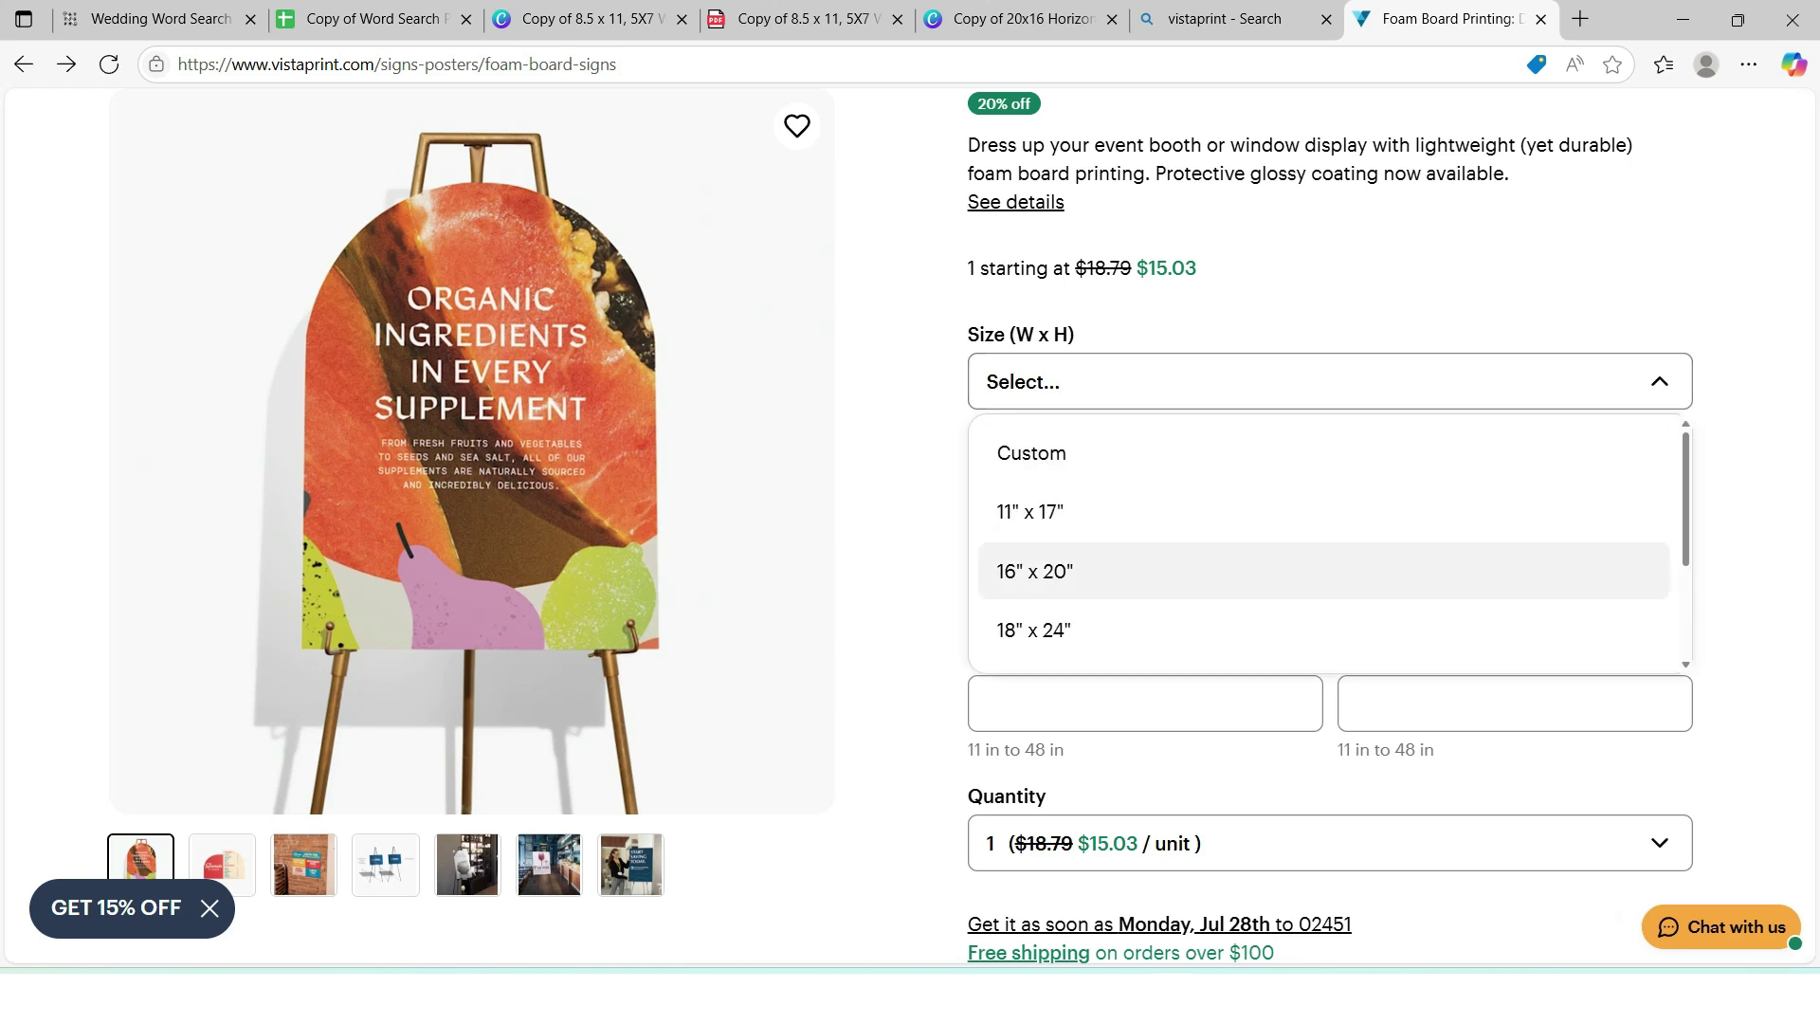
pyautogui.click(1323, 570)
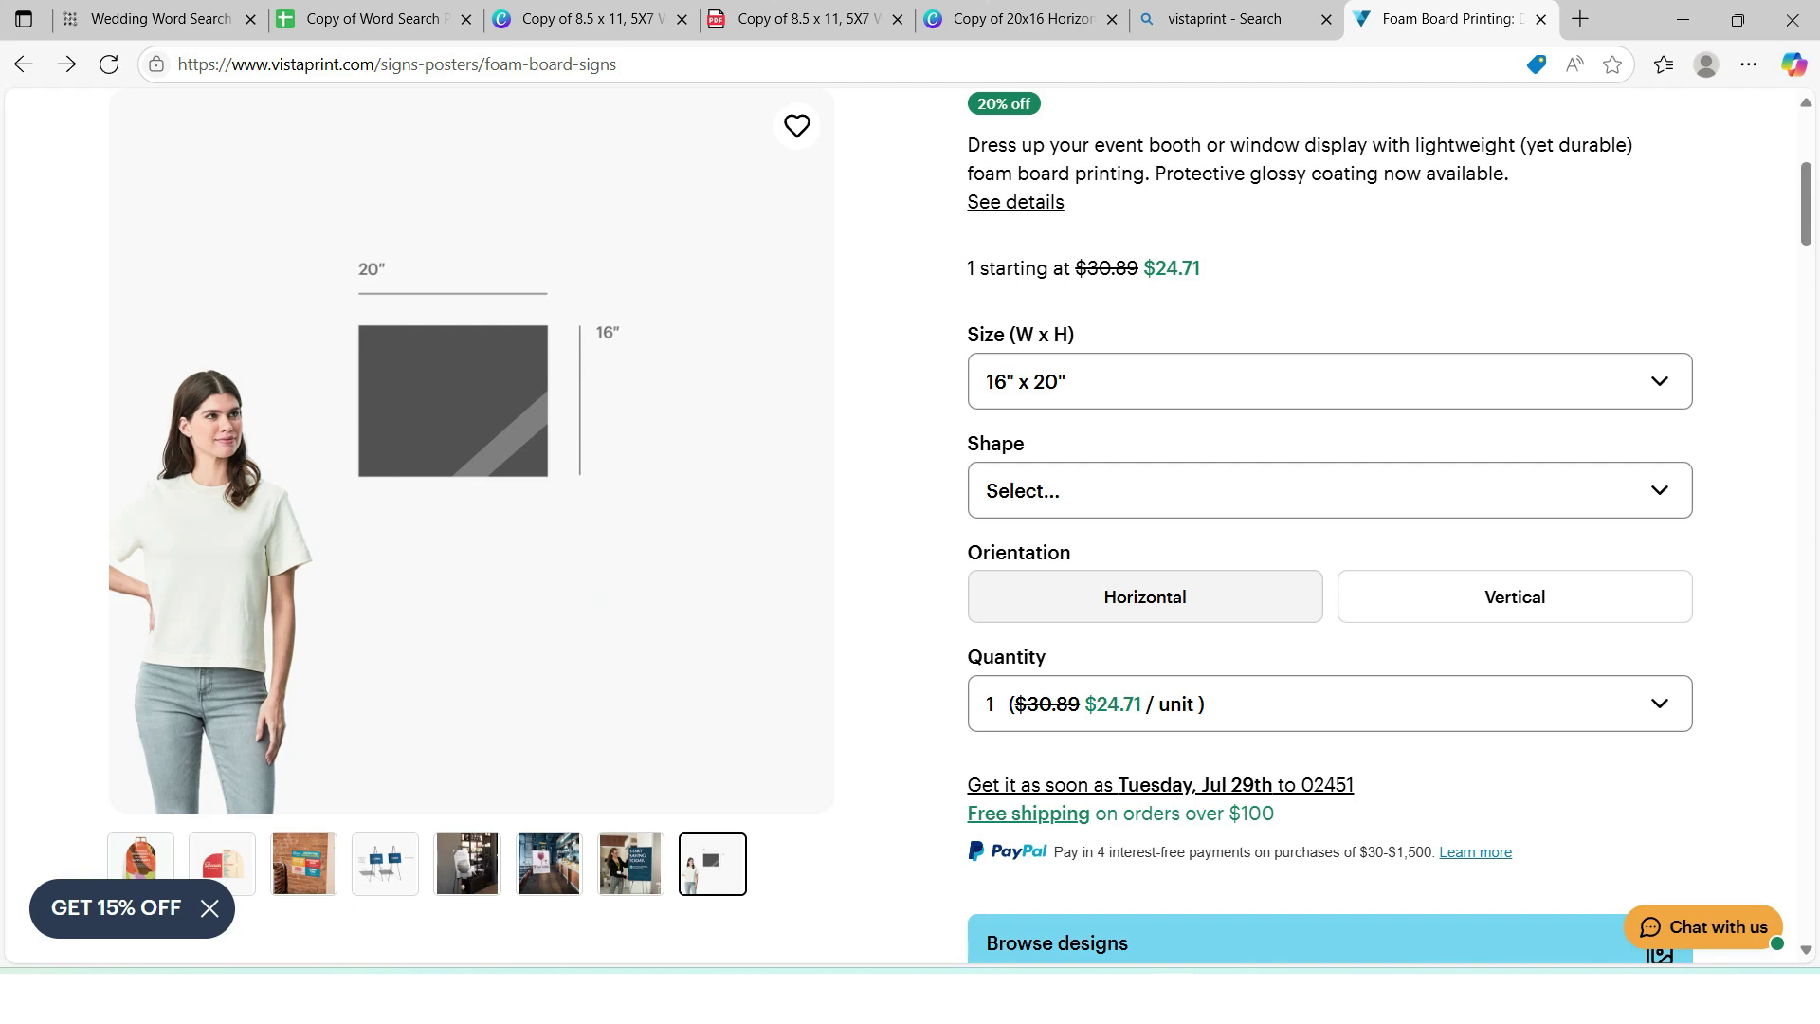
pyautogui.click(1145, 596)
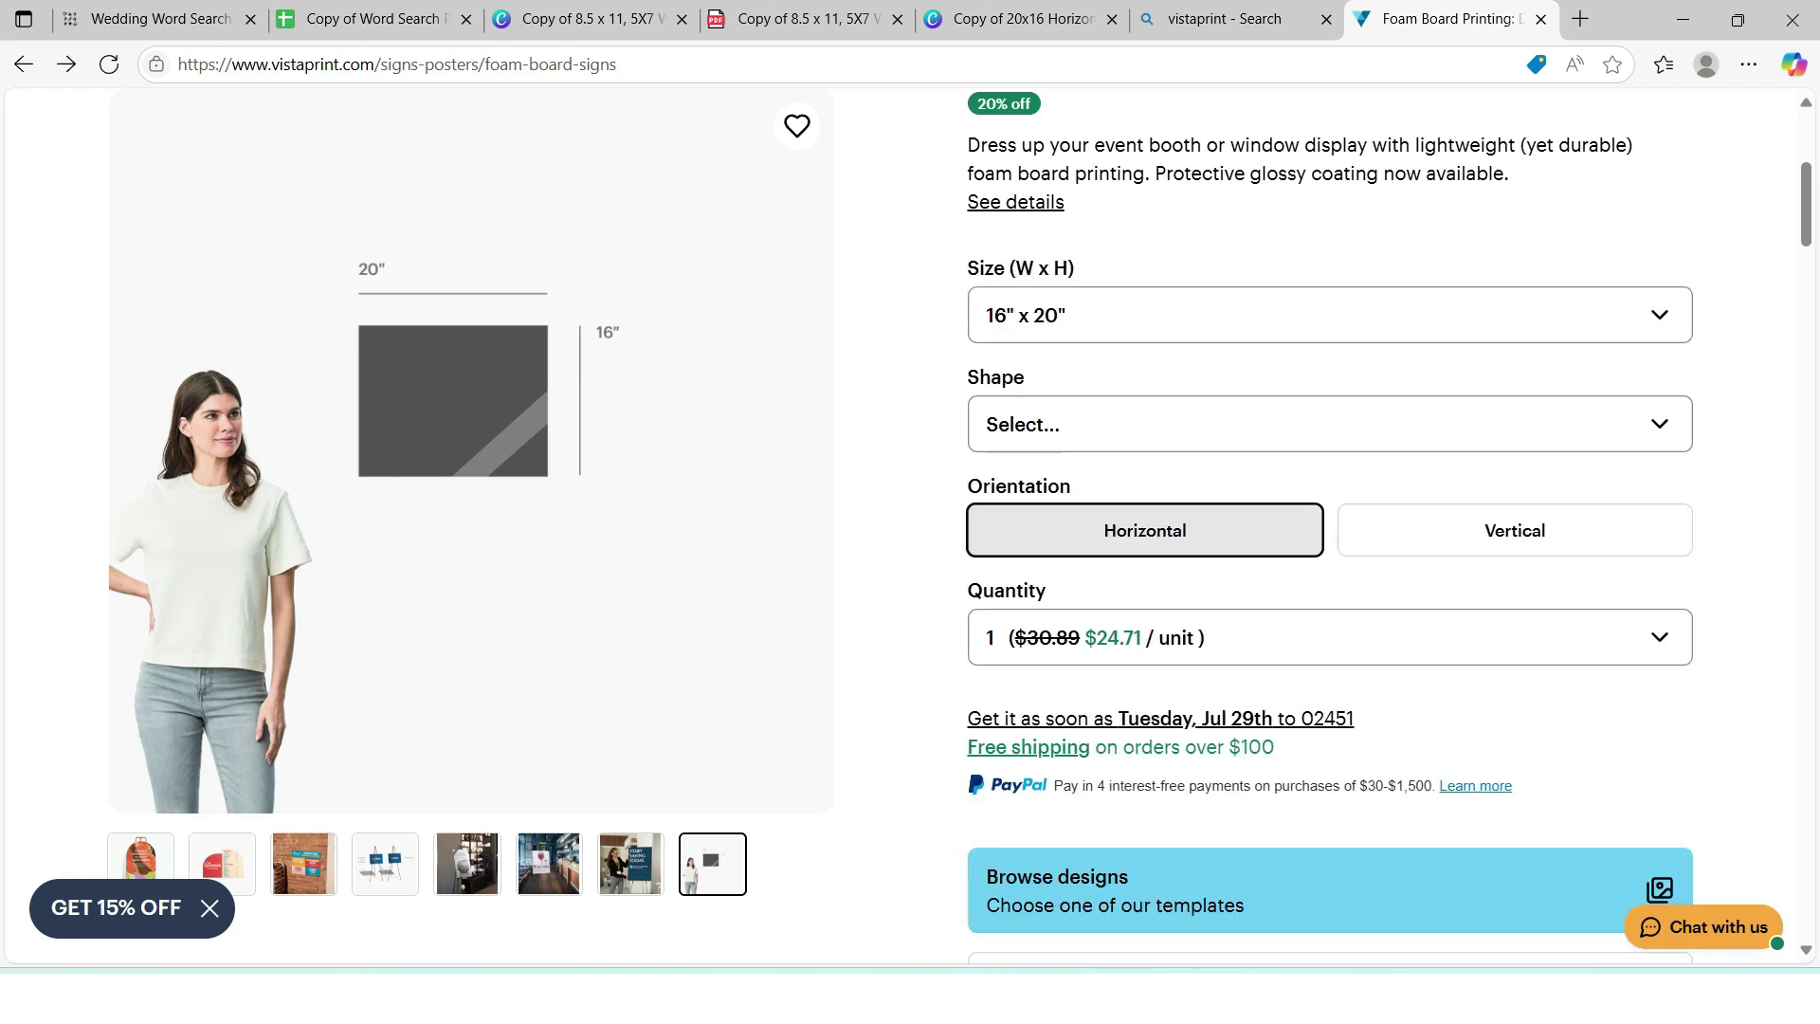
# Choose to upload an own design, with the Rectangle/Square shape and Protective Glossy Coating, and continue to the design studio
pyautogui.moveTo(1806, 204); pyautogui.dragTo(1806, 251)
pyautogui.scroll(-7, 910, 526)
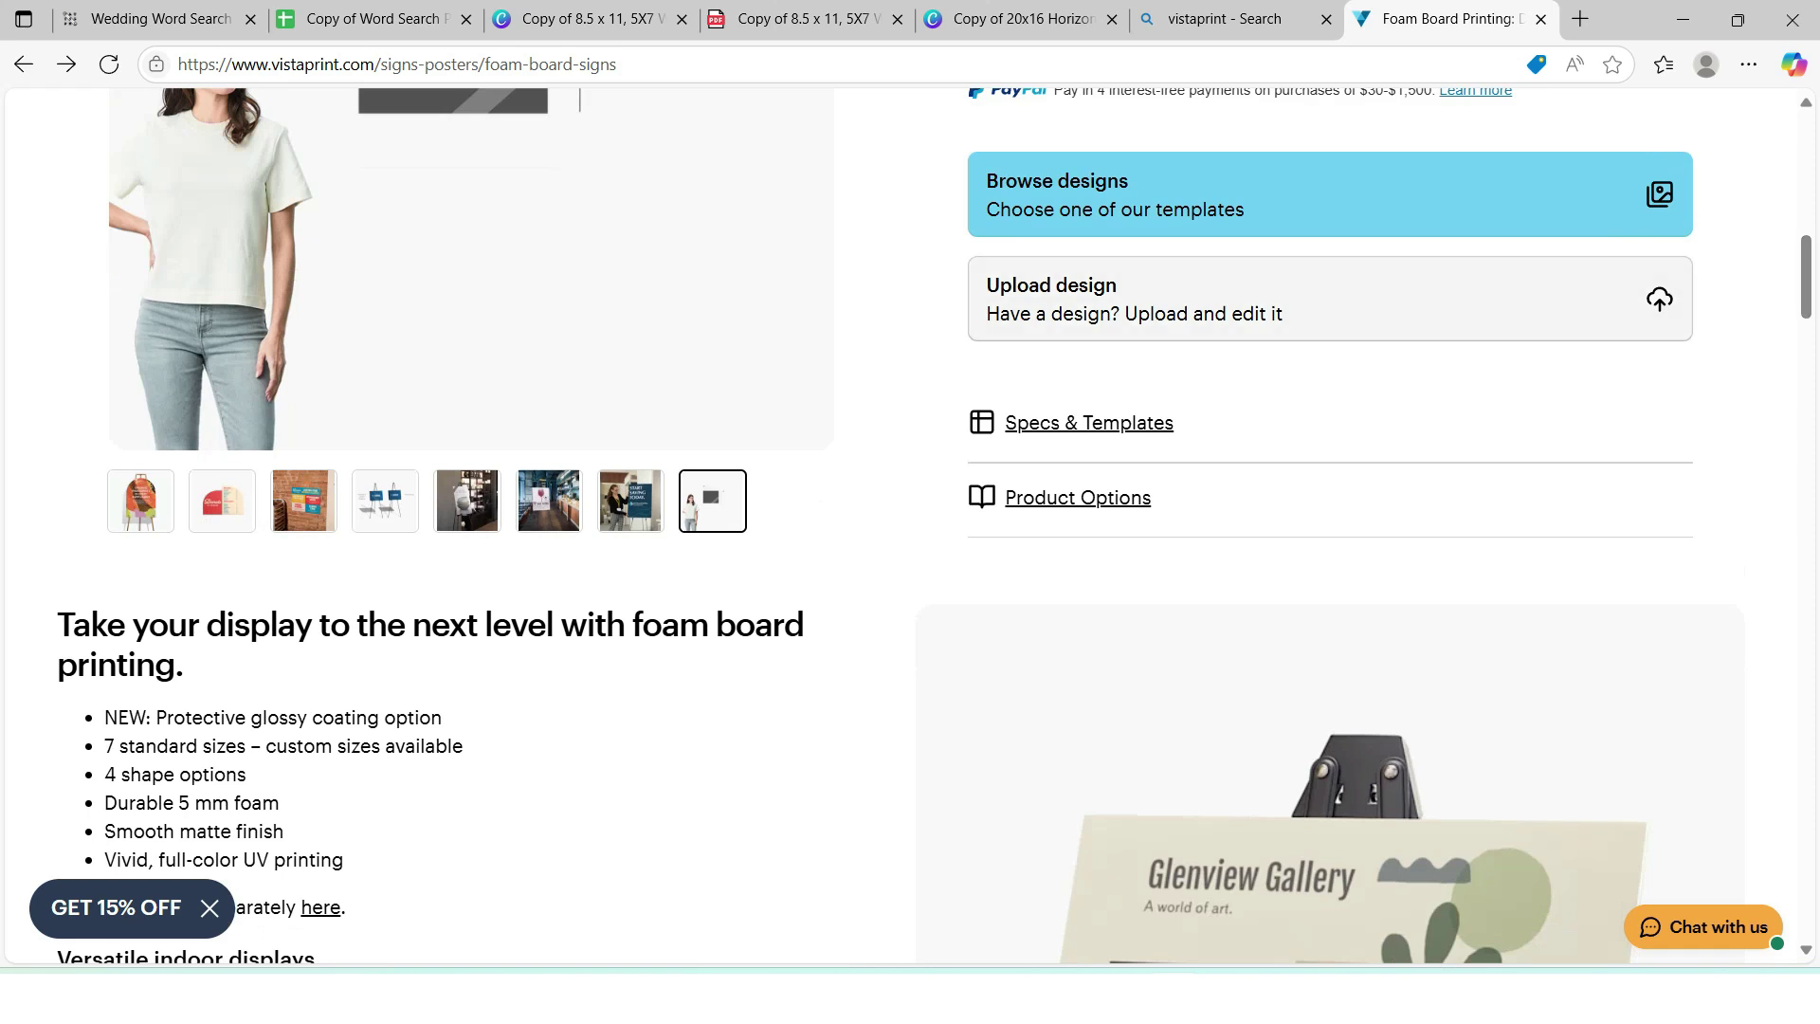
pyautogui.click(1330, 299)
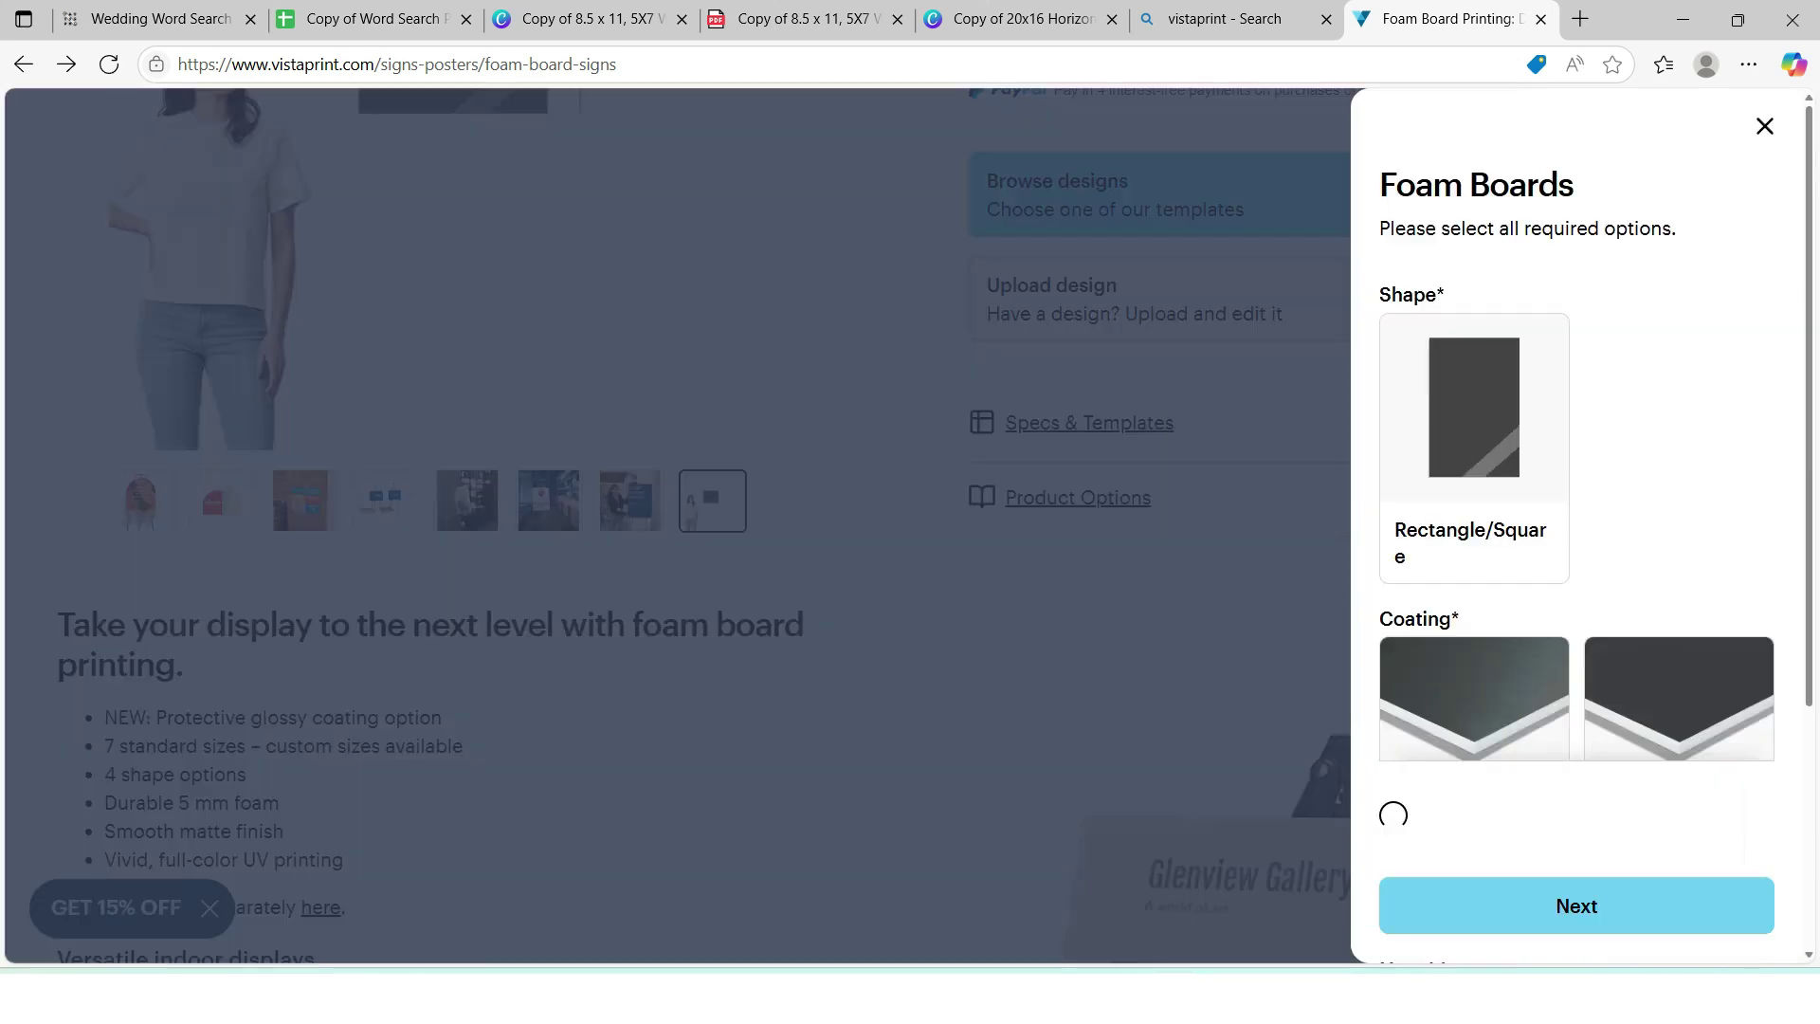
pyautogui.click(1474, 448)
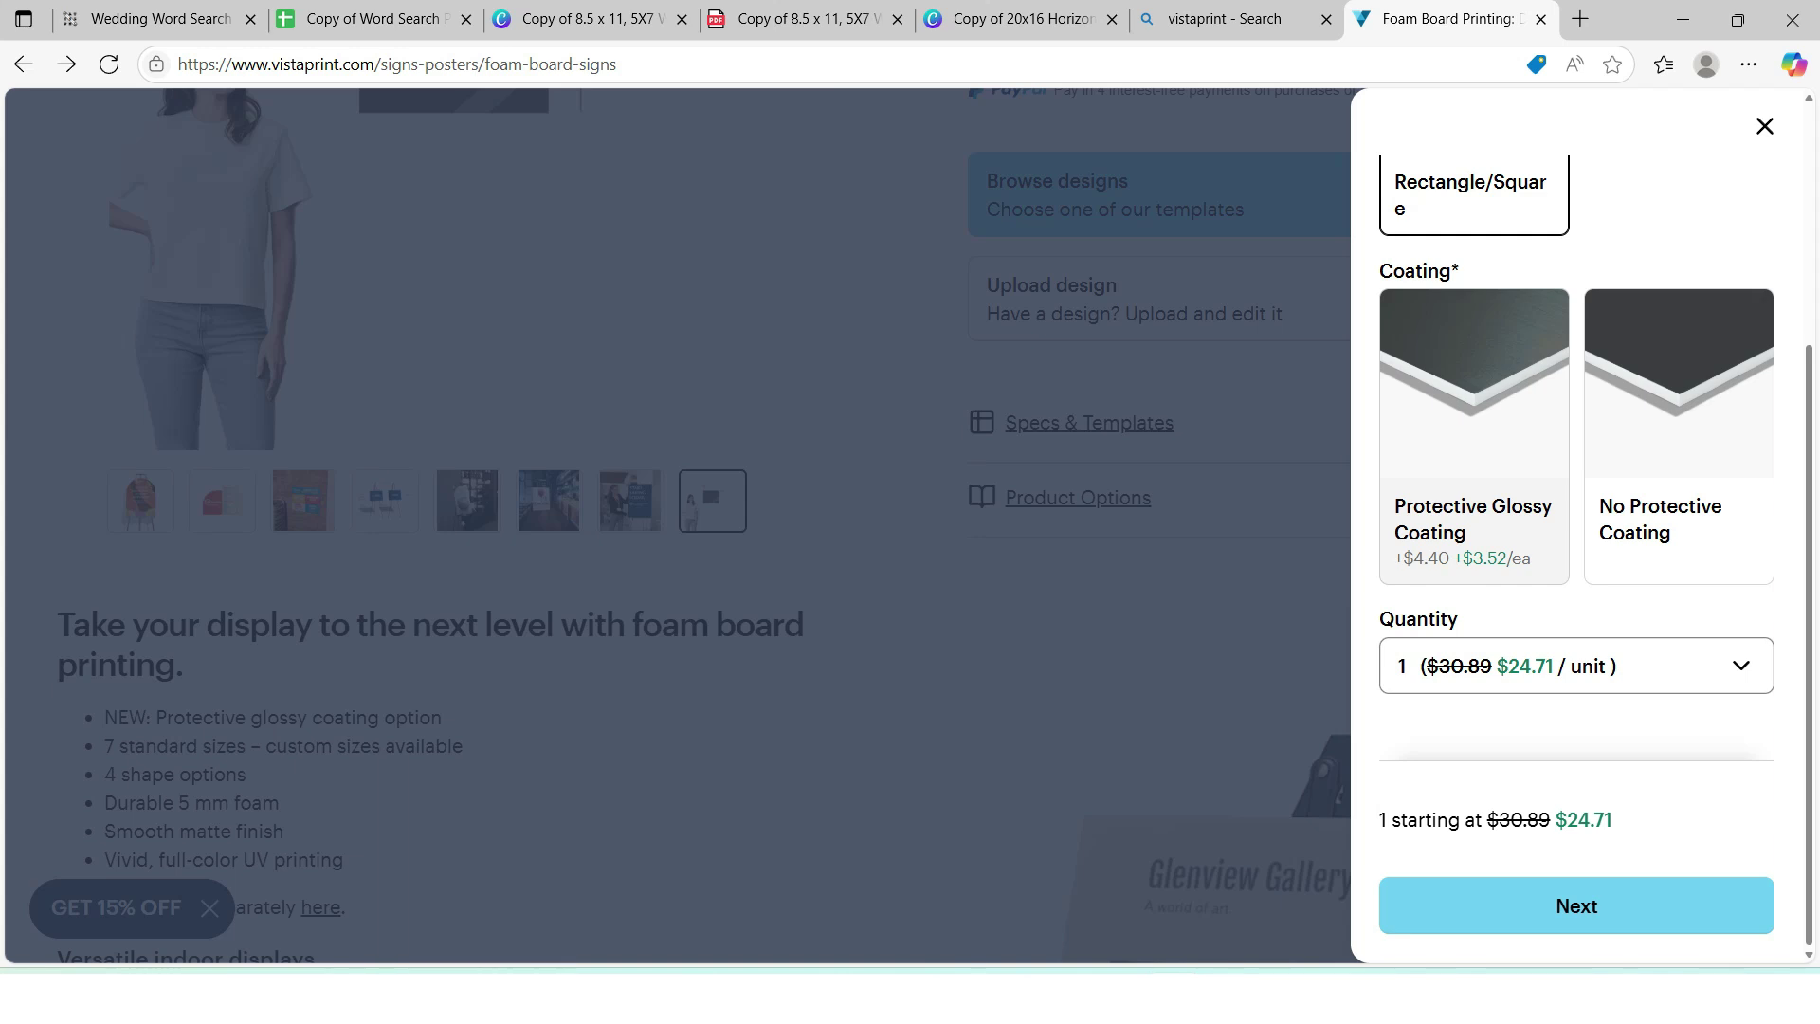
pyautogui.click(1474, 436)
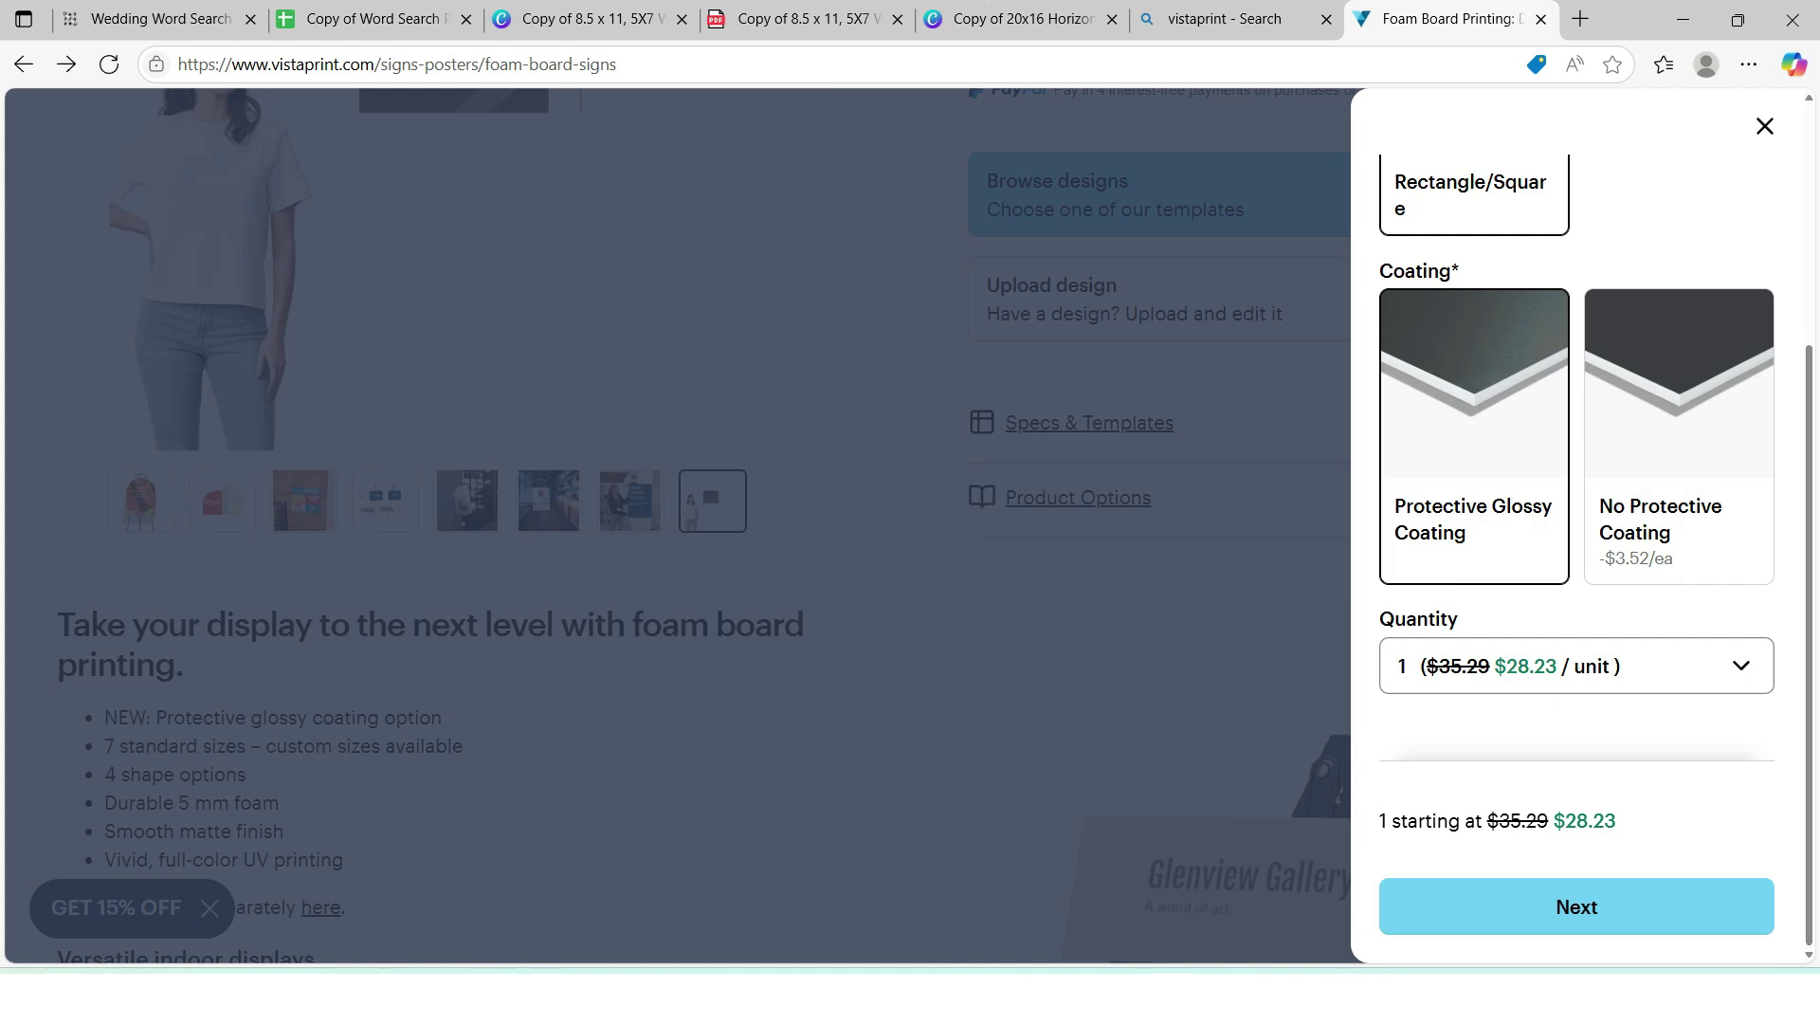
pyautogui.click(1577, 906)
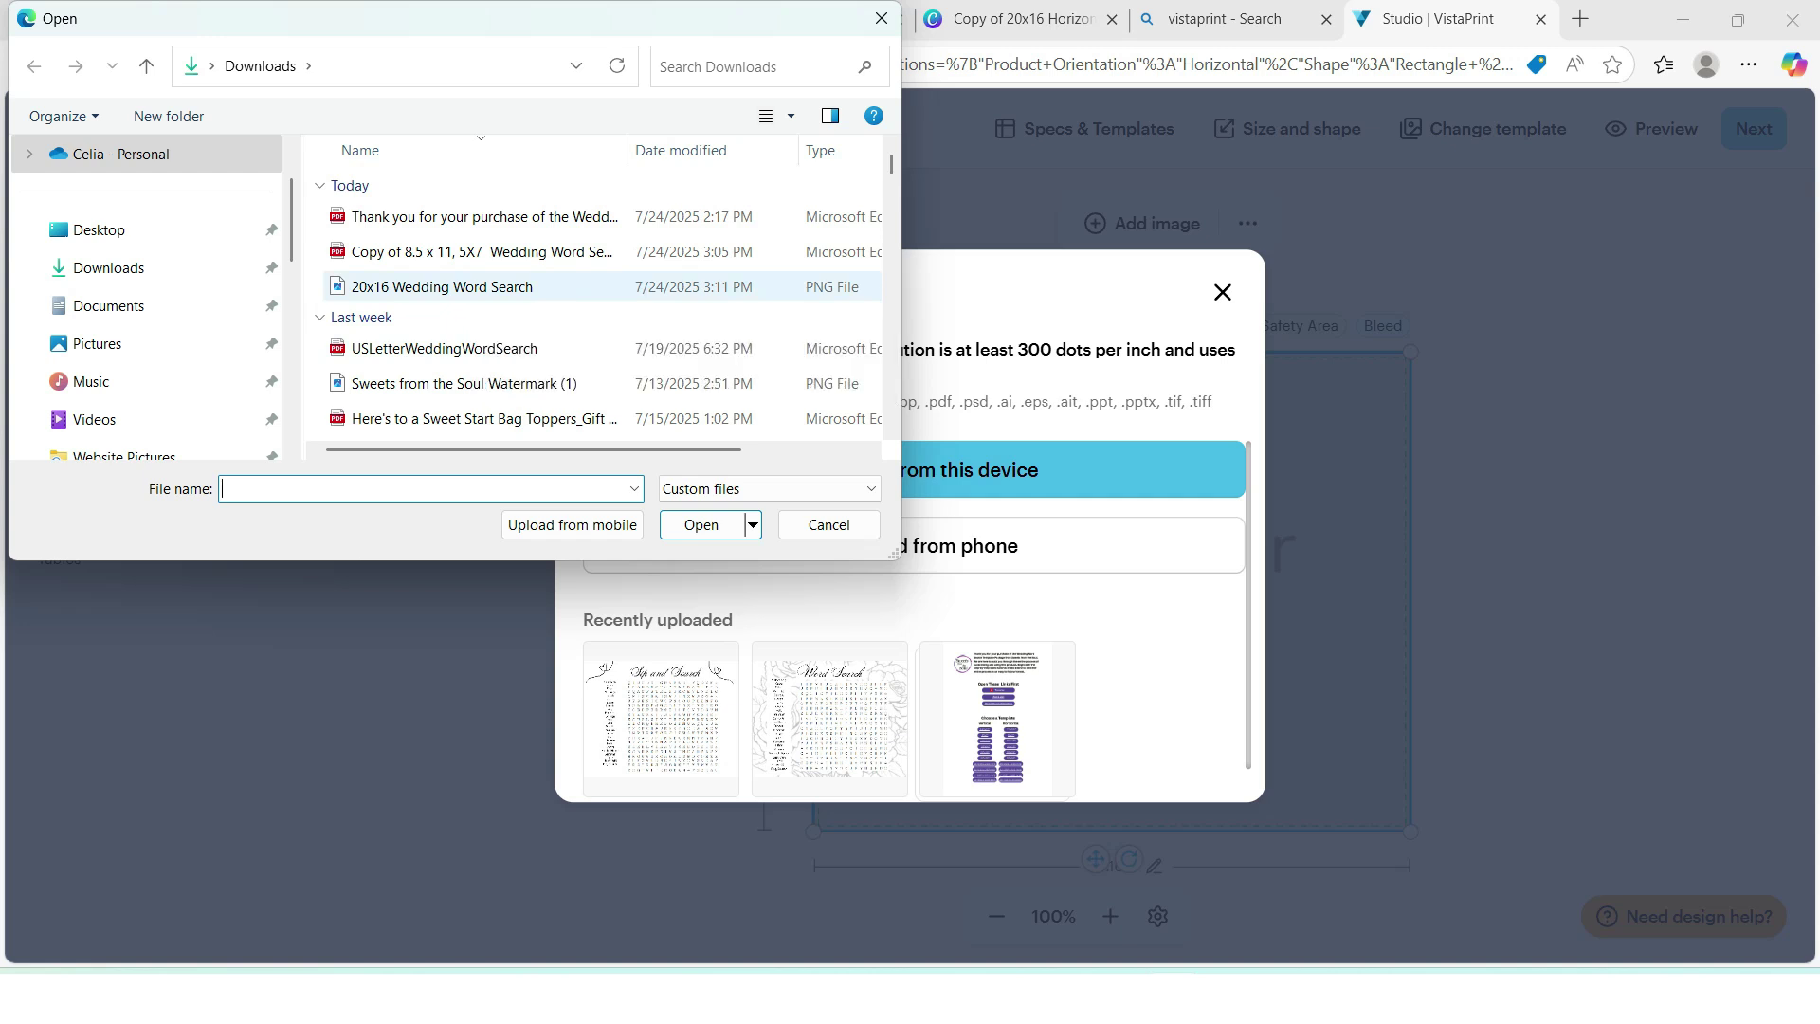
# Upload the 20x16 Wedding Word Search PNG to the foam board and inspect the placed design up close
pyautogui.click(455, 286)
pyautogui.press('Return')
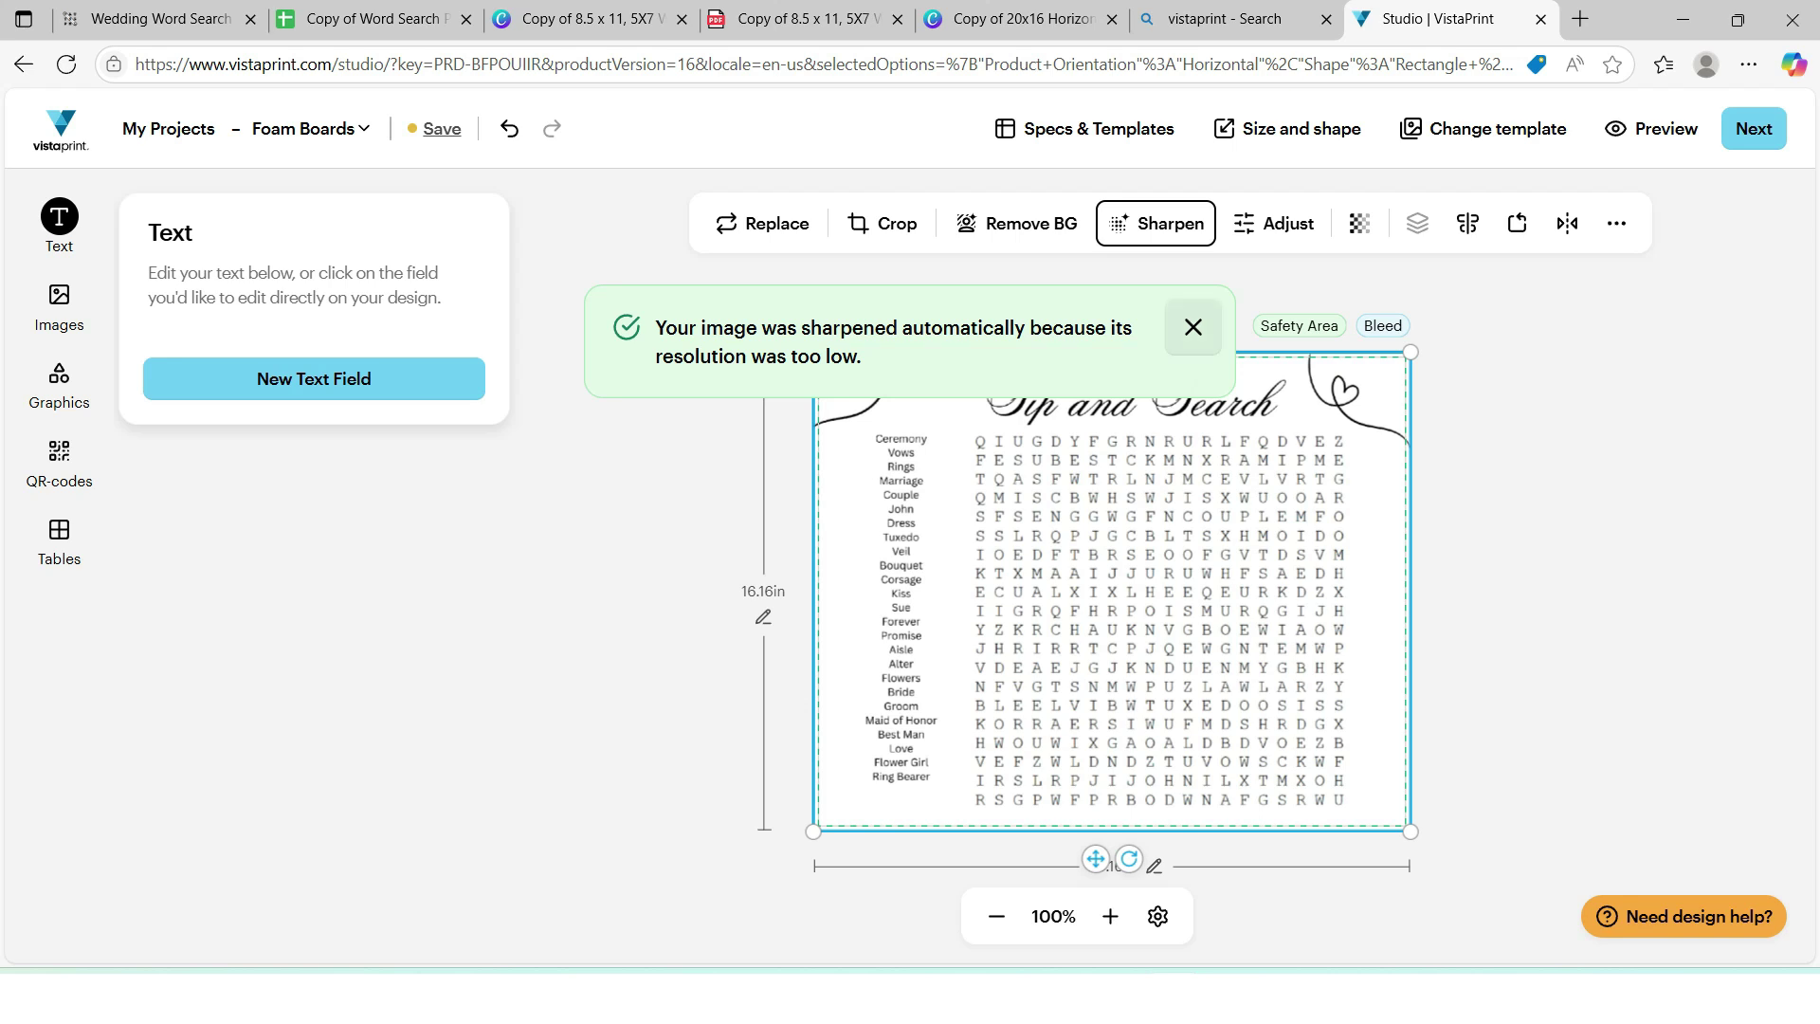
pyautogui.click(1192, 327)
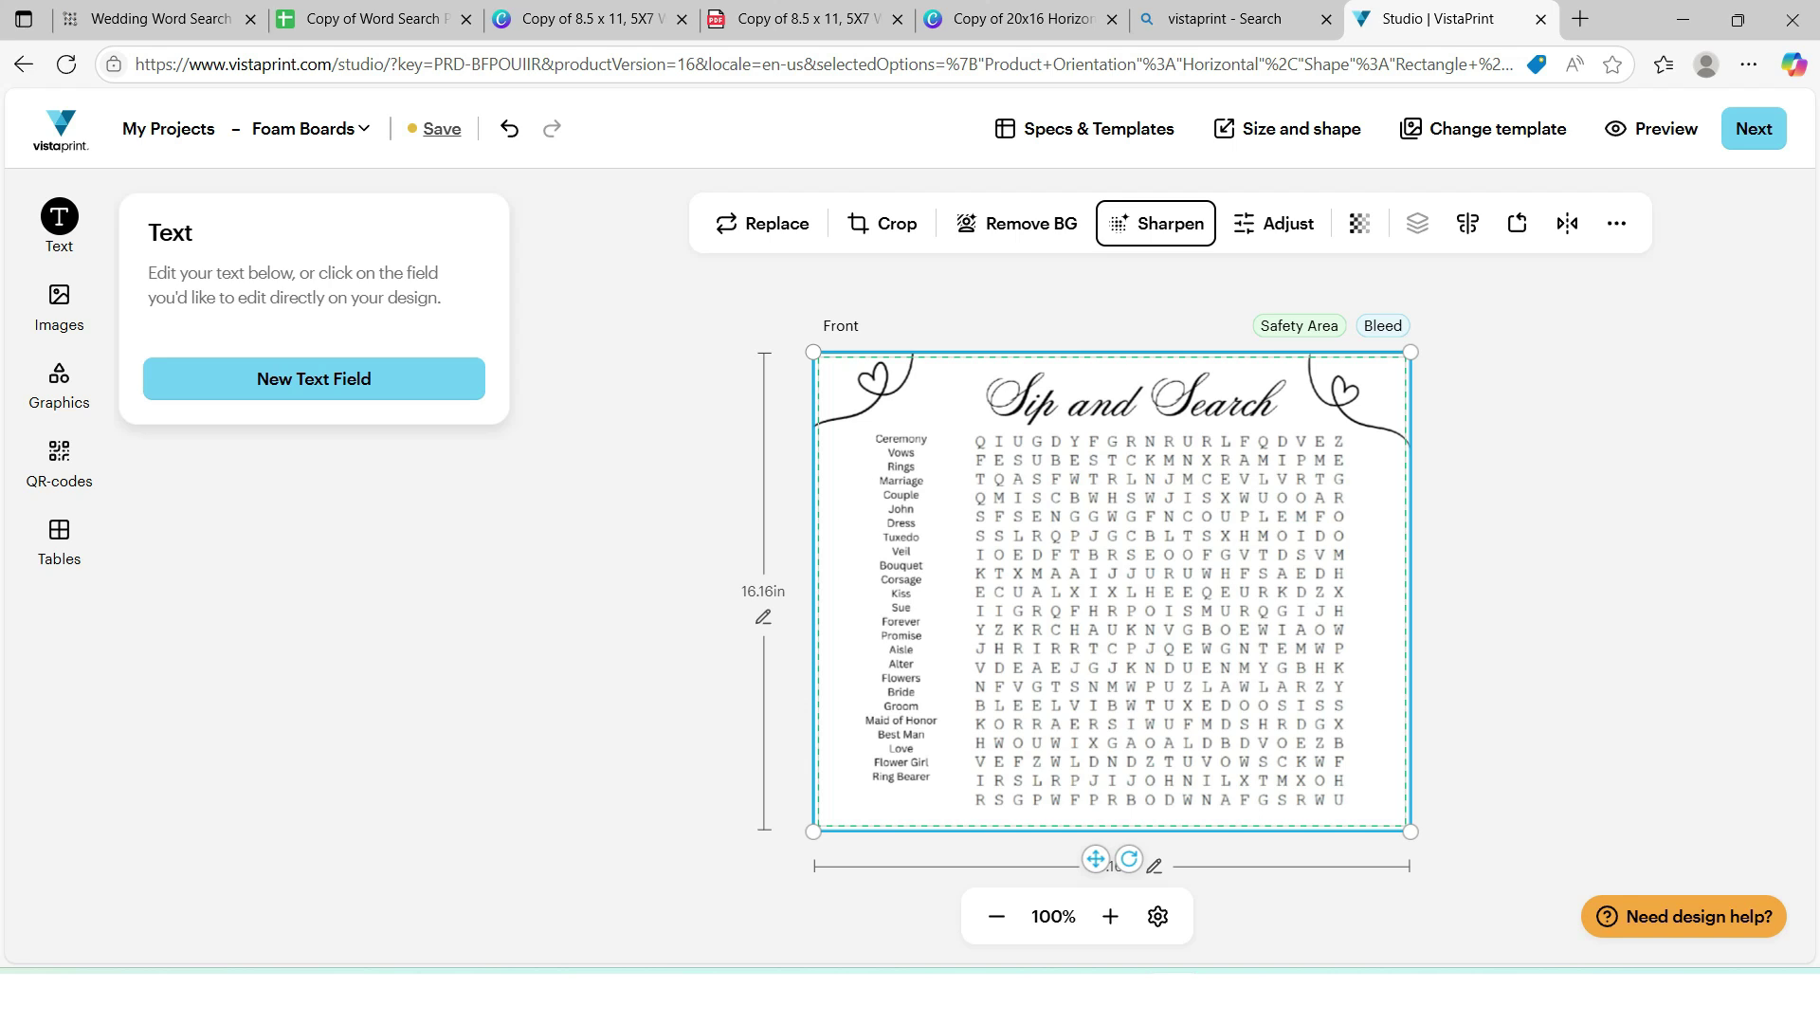
pyautogui.scroll(5, 1136, 554)
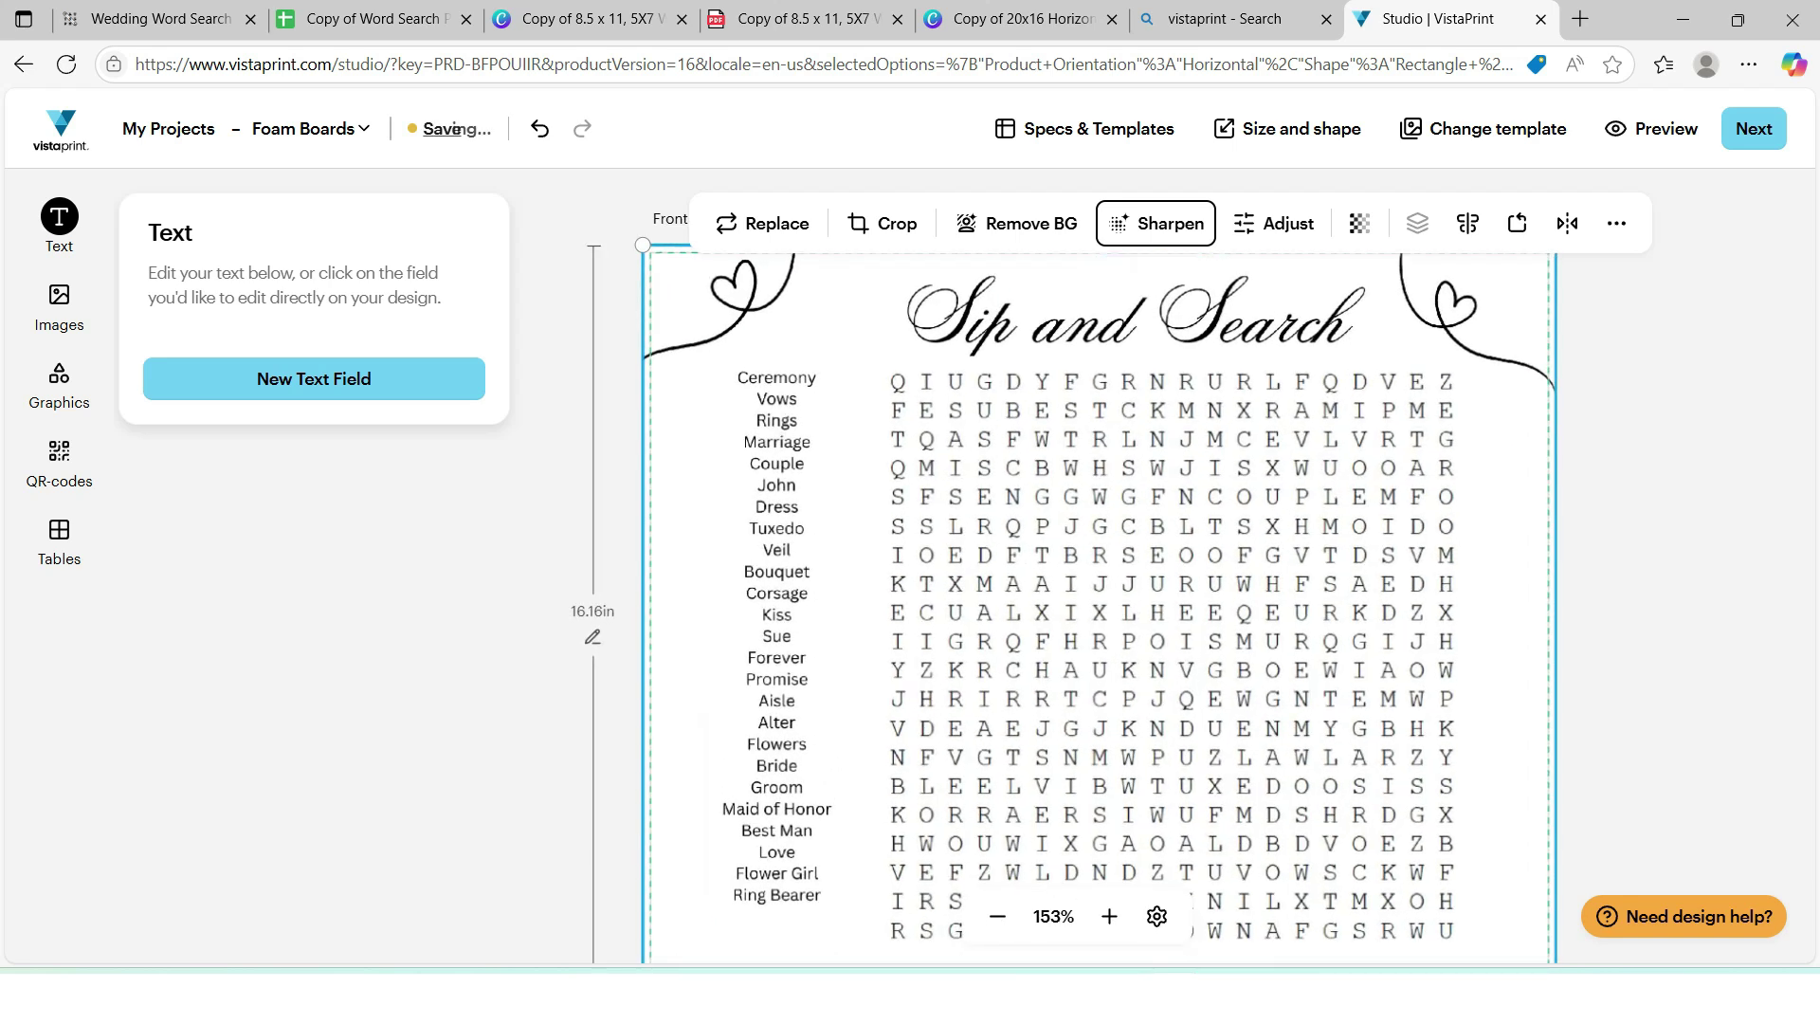
pyautogui.scroll(2, 1118, 569)
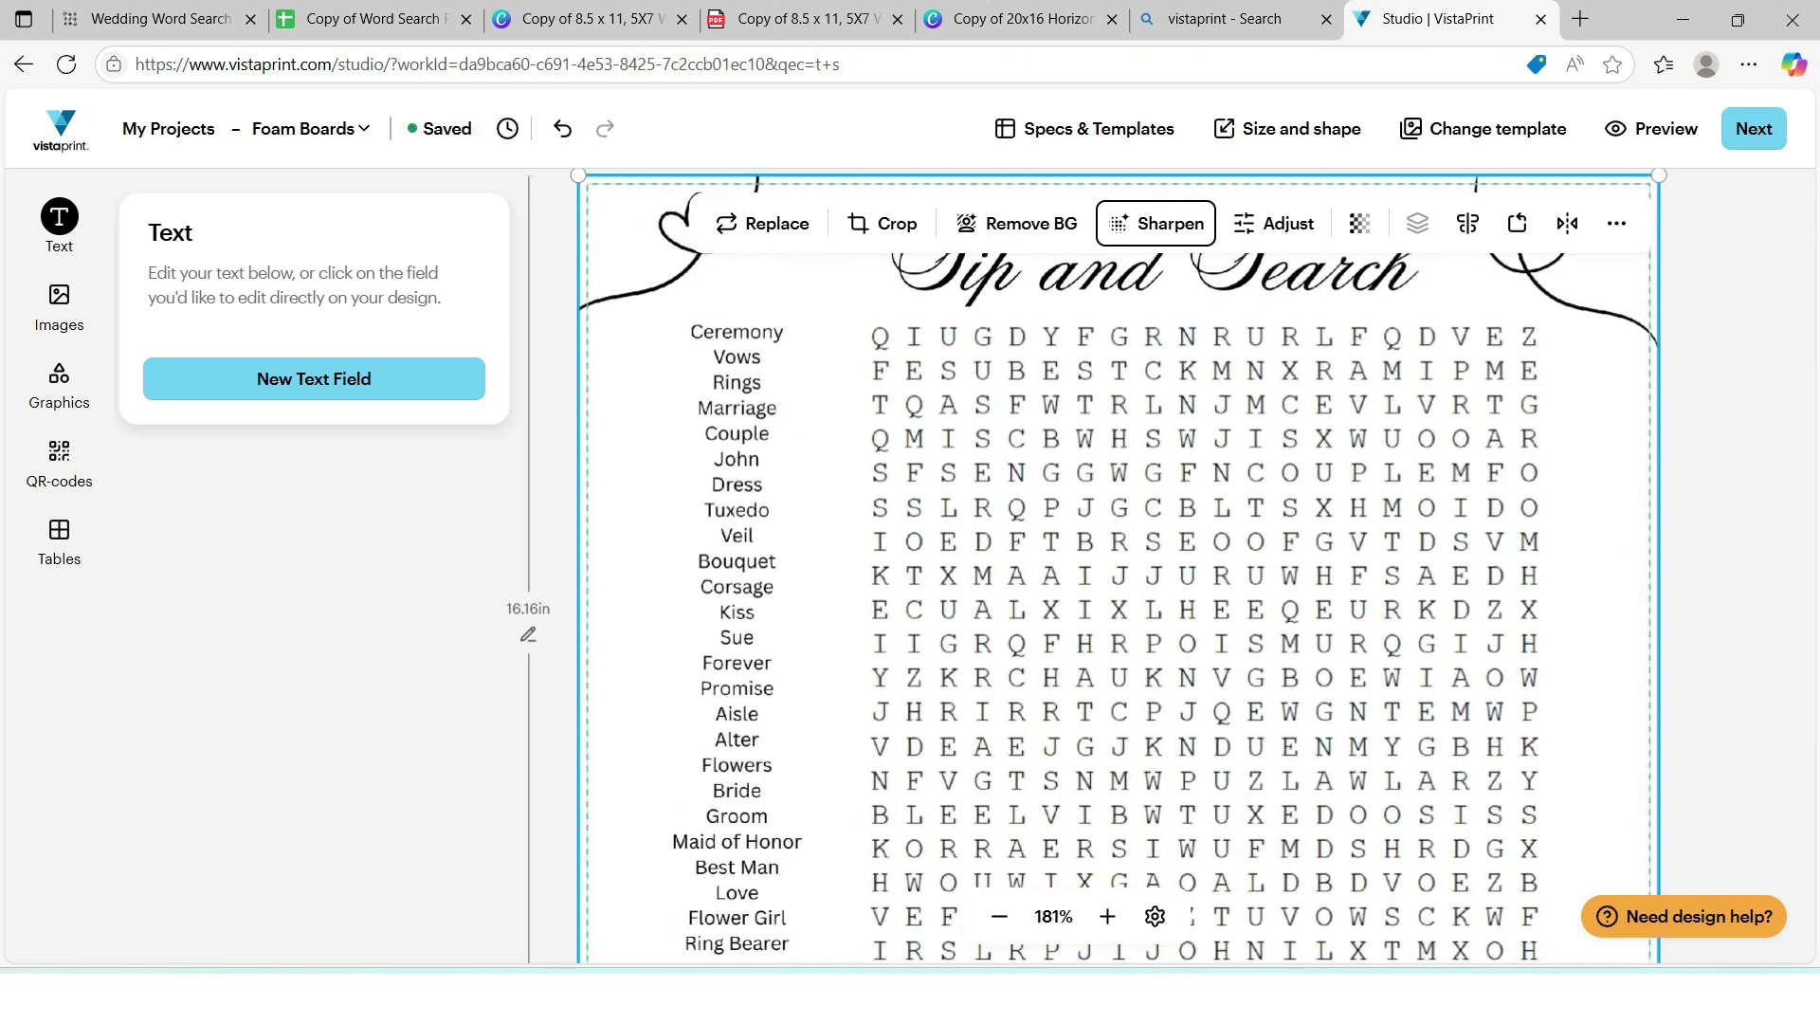
pyautogui.scroll(-3, 1025, 622)
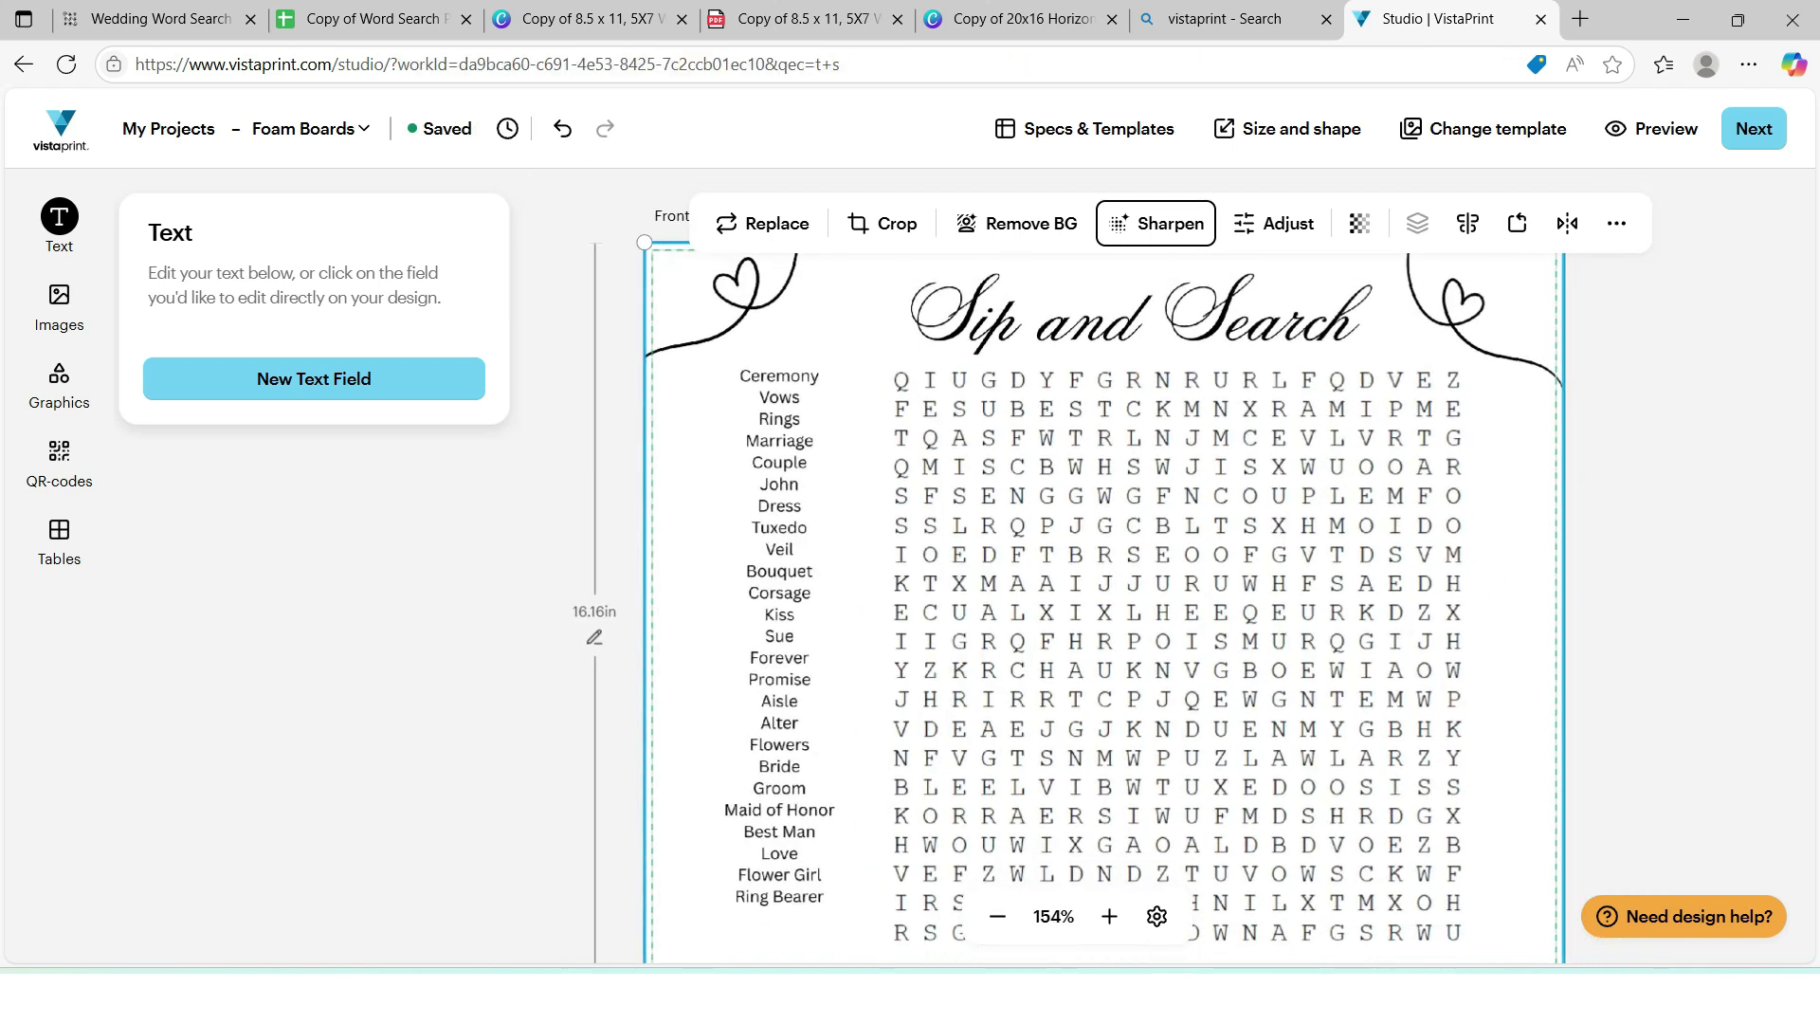
pyautogui.scroll(-2, 1109, 607)
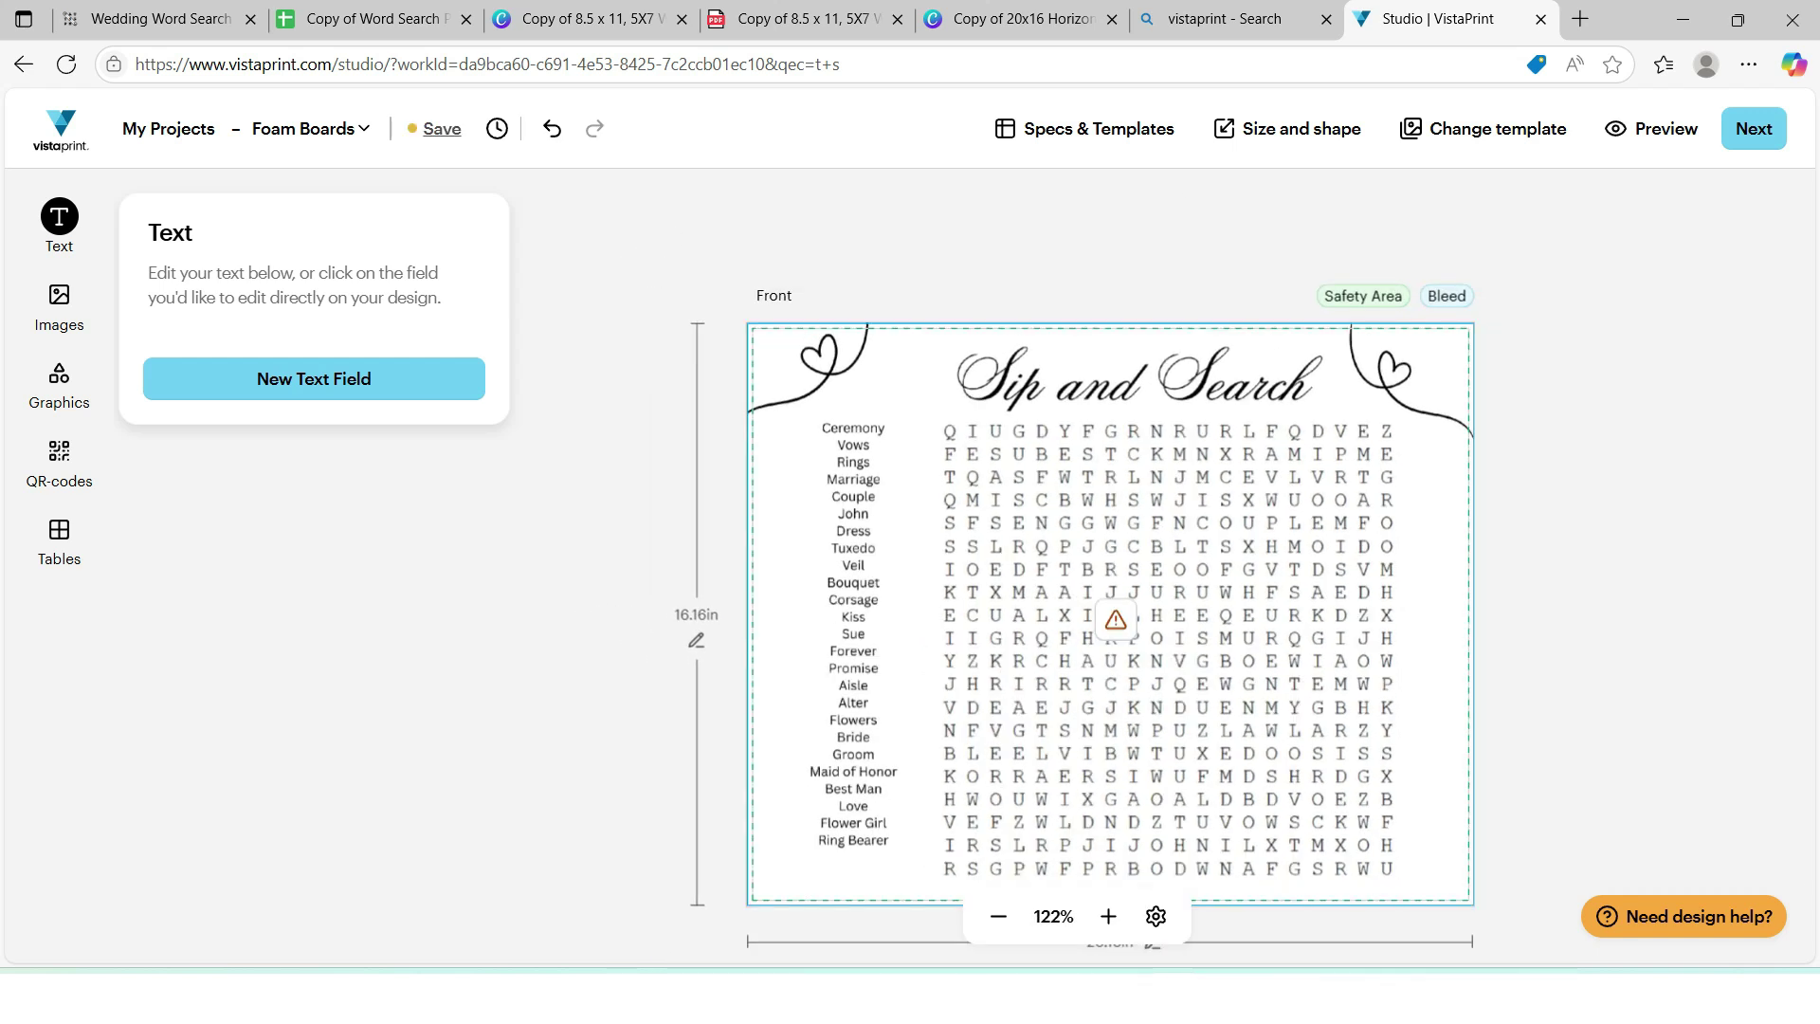
# Proceed to the design review, approve the foam board design and continue with the order
pyautogui.click(1753, 128)
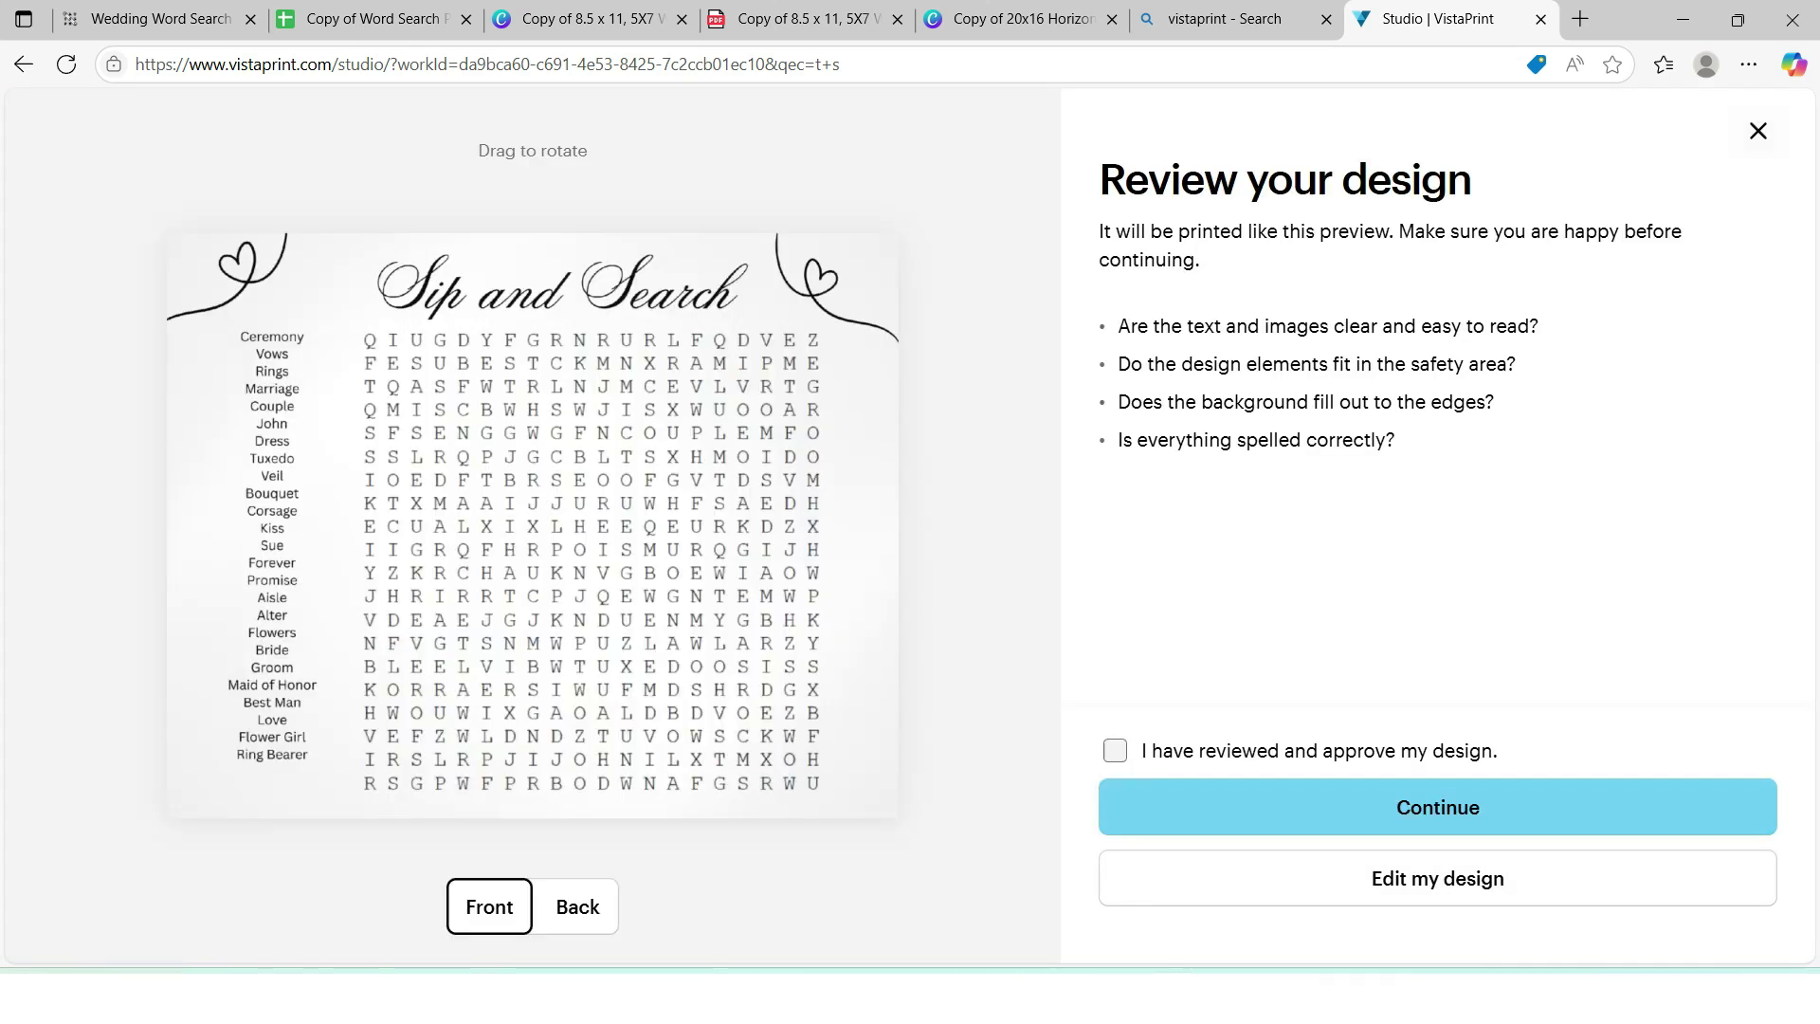
pyautogui.click(1115, 751)
pyautogui.click(1438, 807)
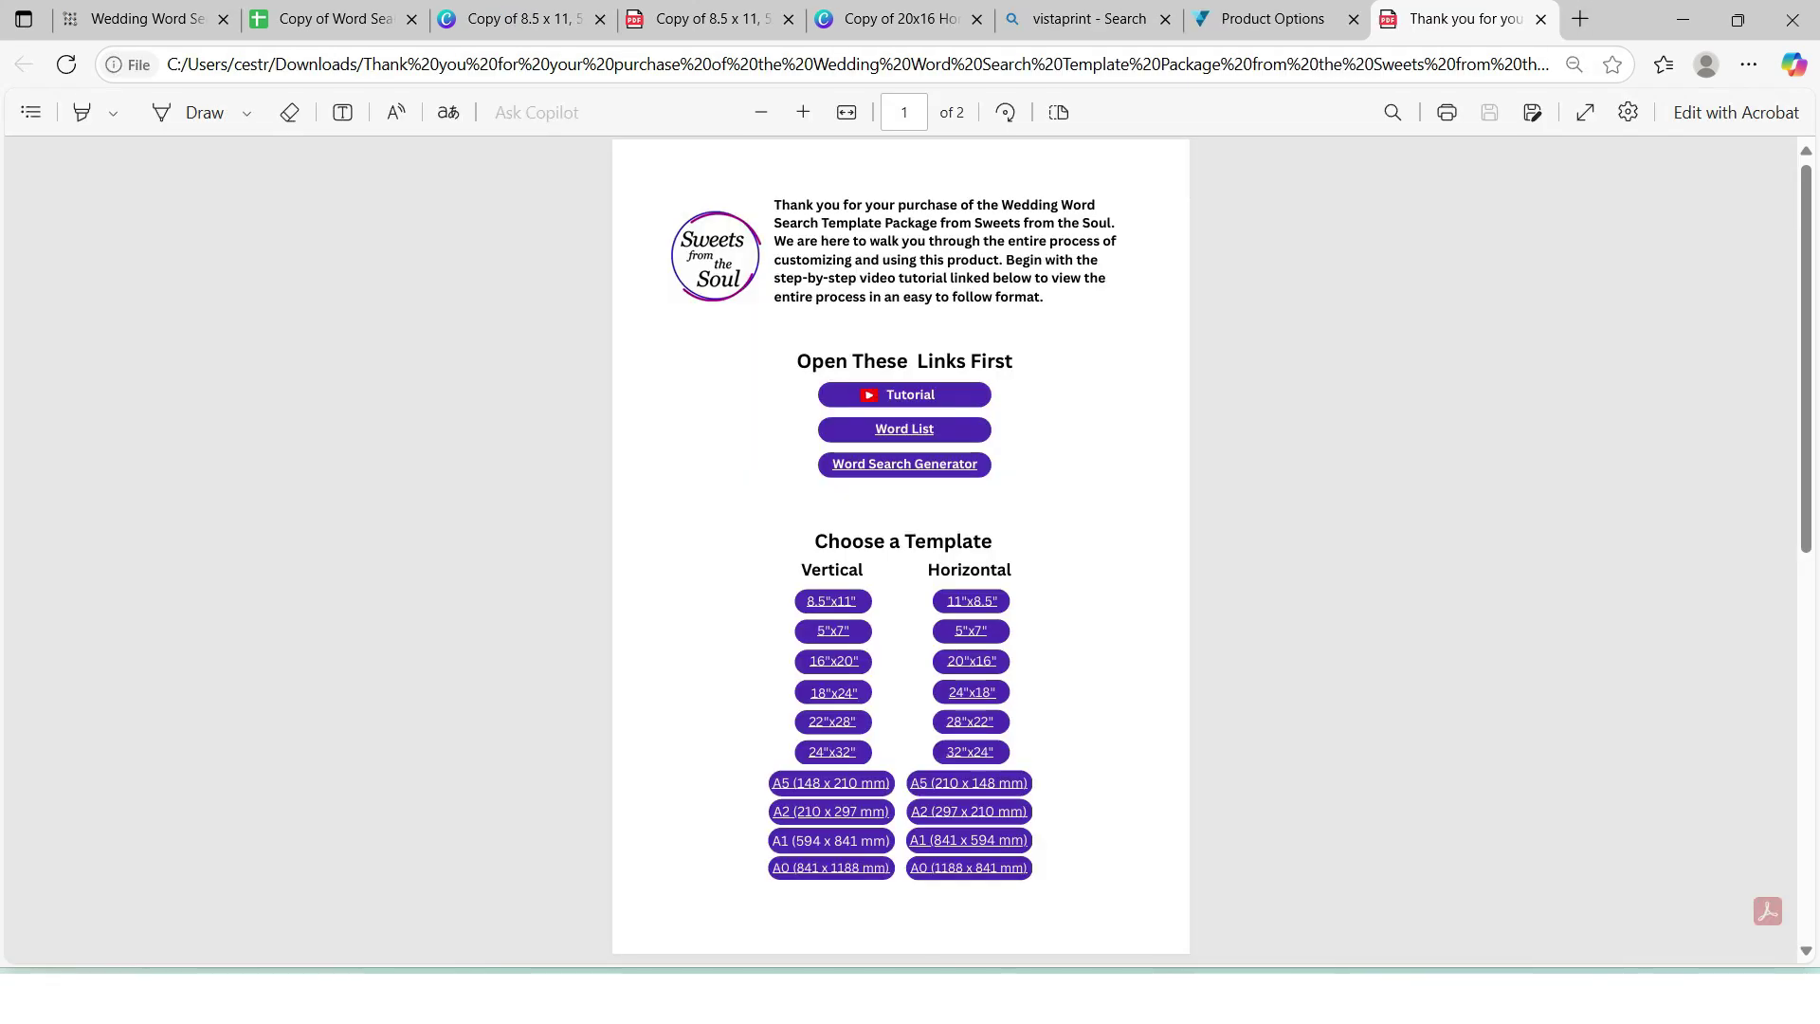
# Look through the thank-you PDF from the template links to the review and contact details on page 2
pyautogui.scroll(-8, 900, 550)
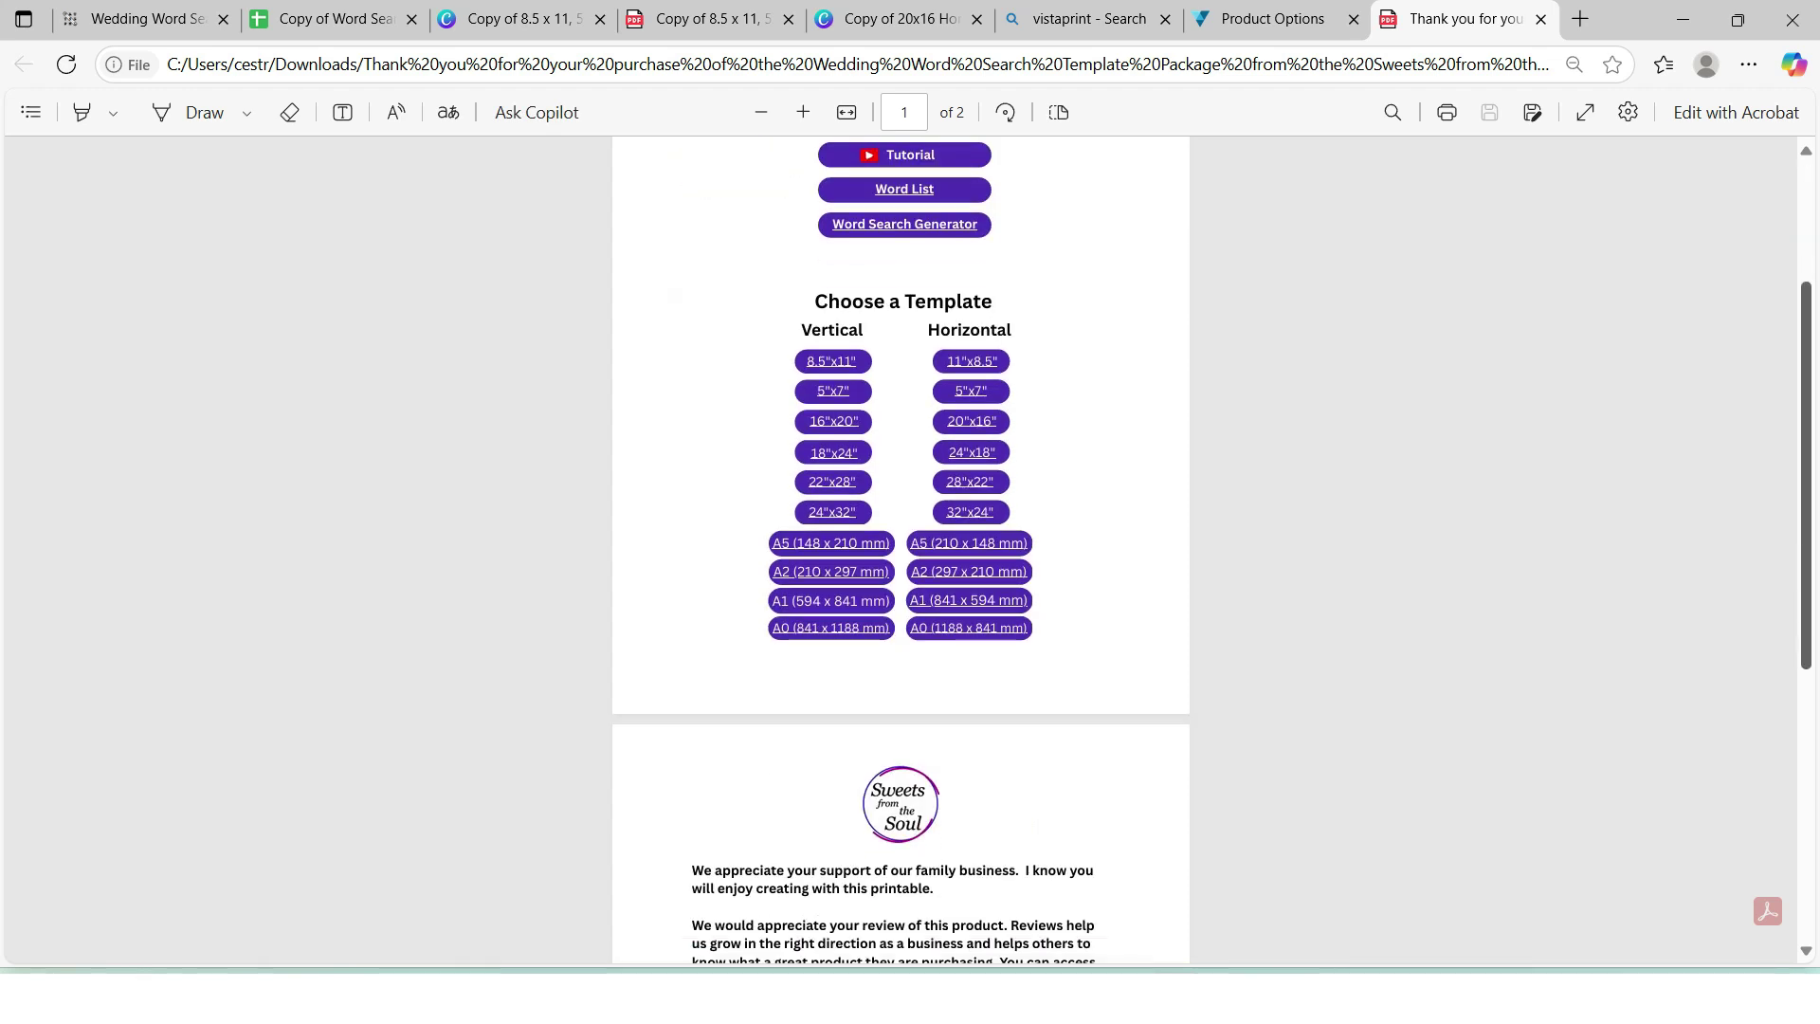
pyautogui.scroll(-2, 900, 549)
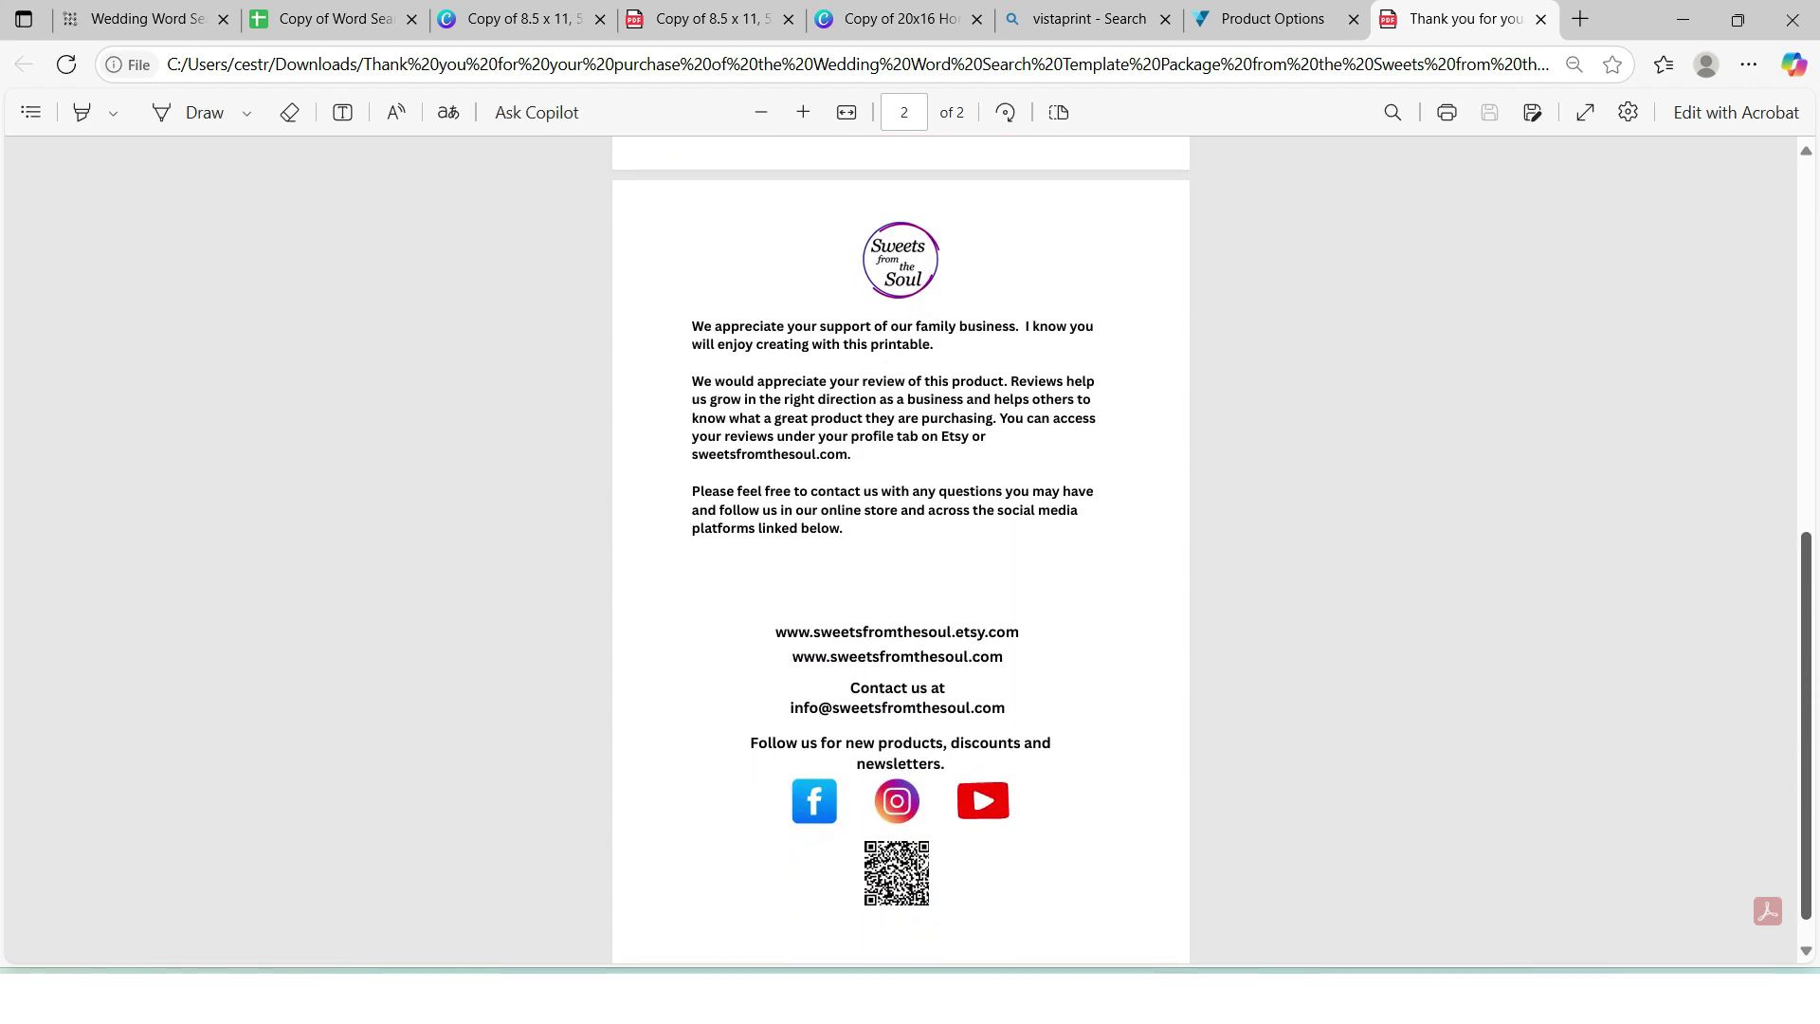